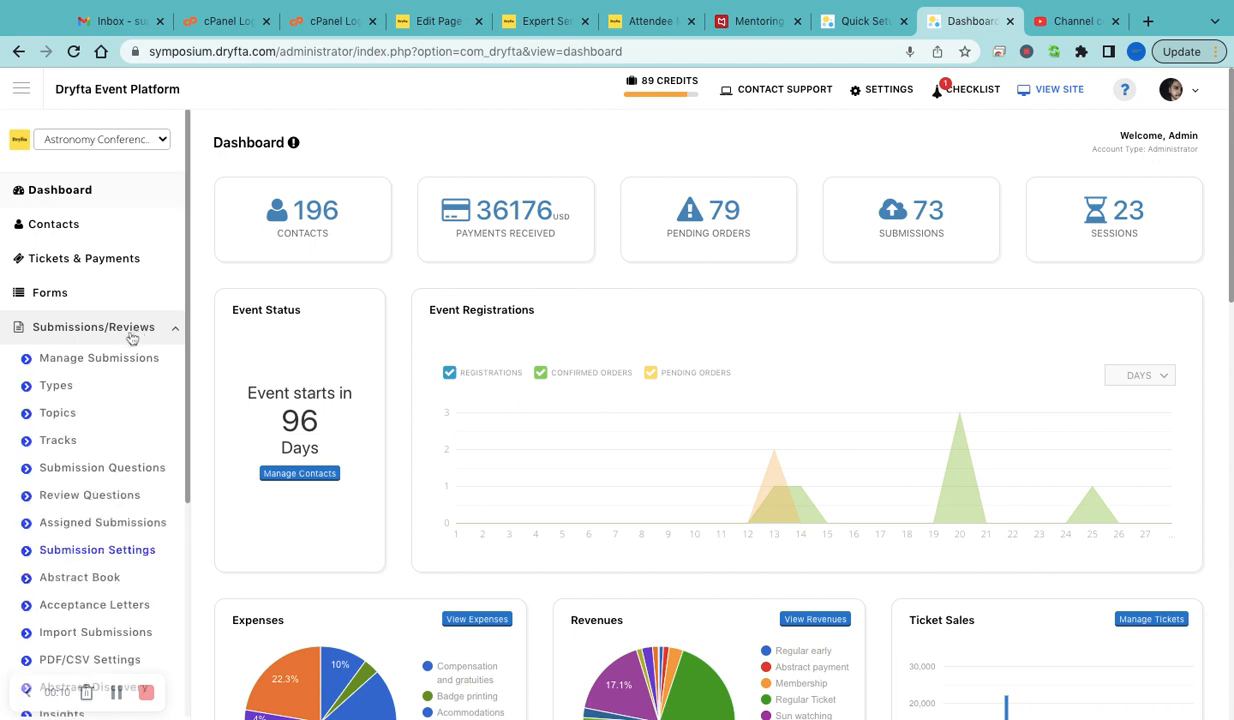
- Open the submission and review settings of the Astronomy Conference event
{"action": "left_click", "coordinate": [91, 549]}
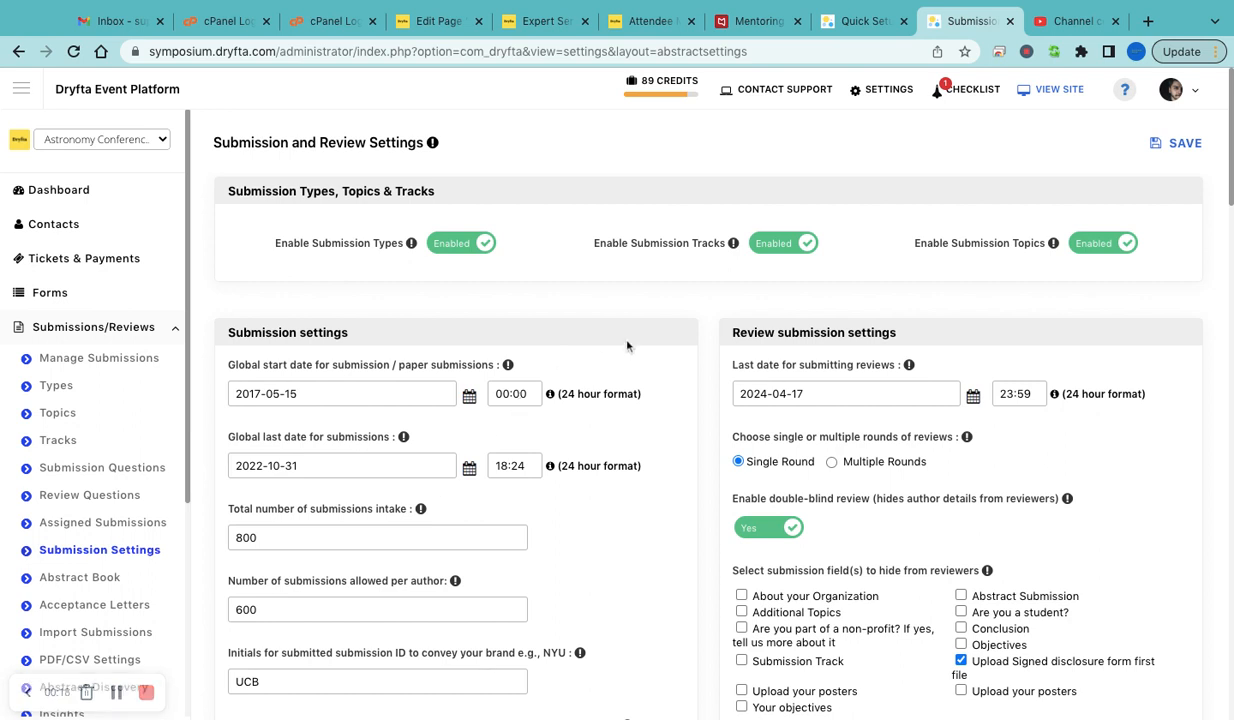
{"action": "left_click", "coordinate": [469, 397]}
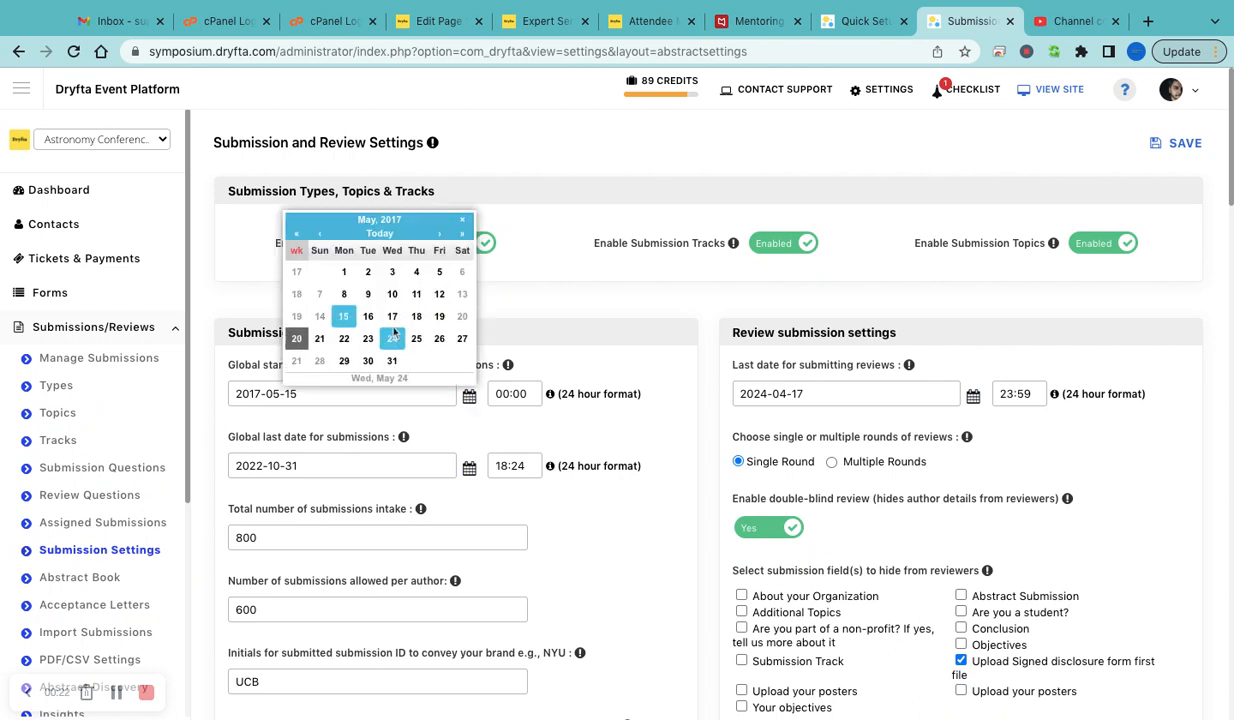
{"action": "left_click", "coordinate": [414, 413]}
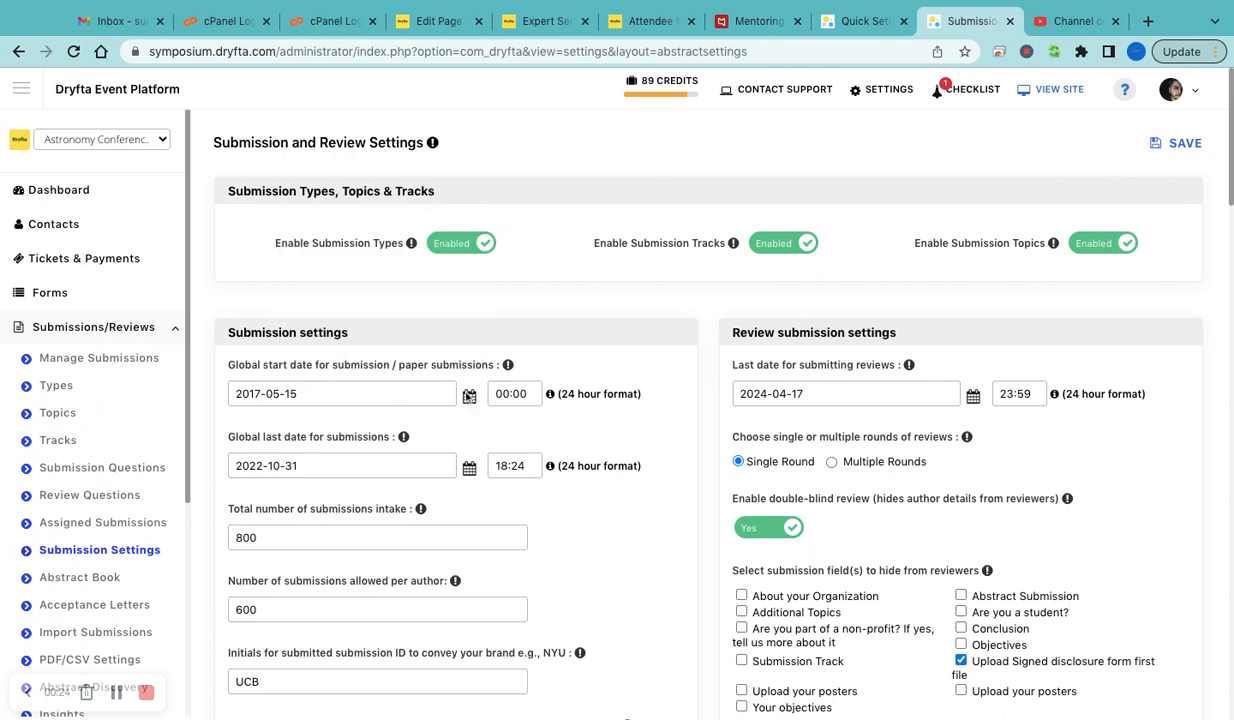
{"action": "left_click", "coordinate": [469, 397]}
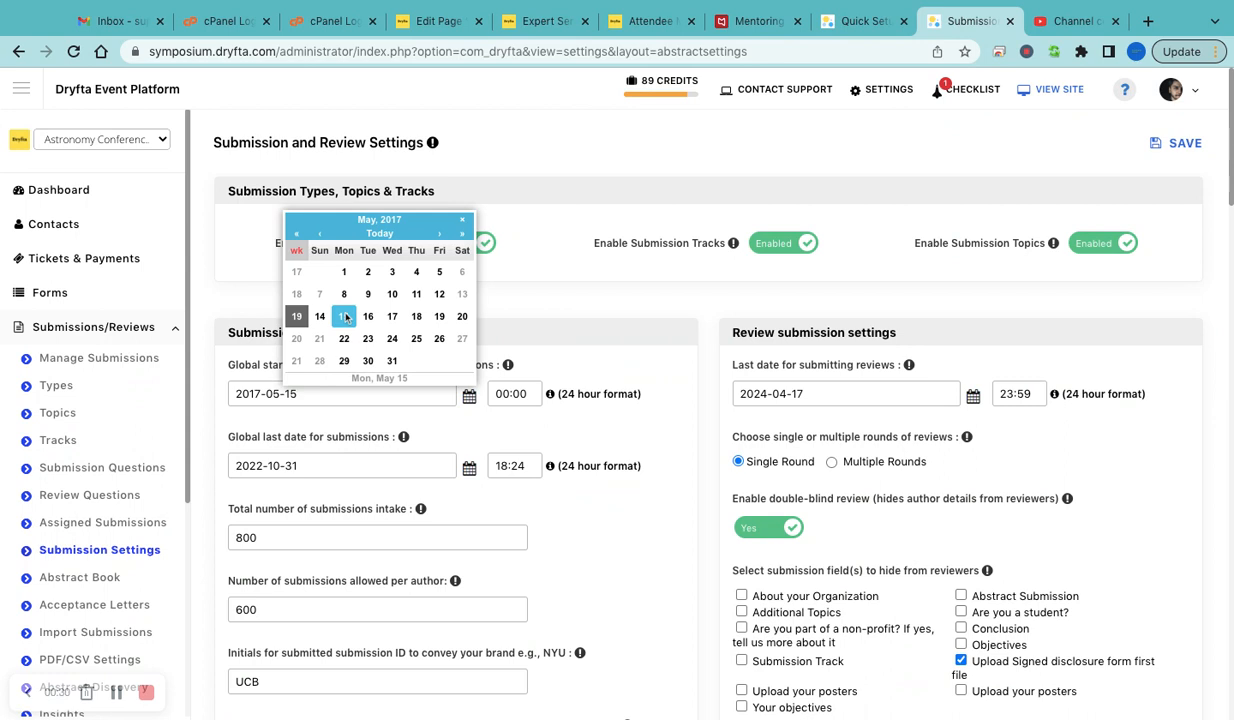
{"action": "left_click", "coordinate": [497, 421]}
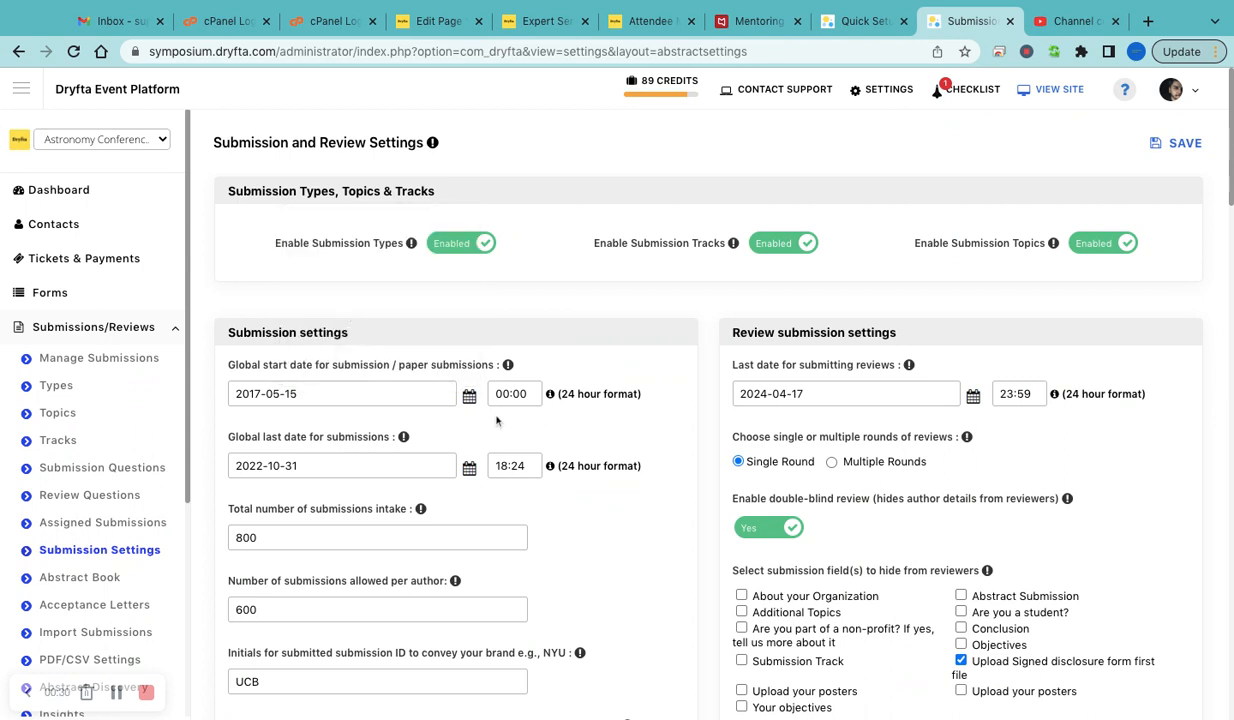
- Set the global last date for submissions to 2022-12-29
{"action": "left_click", "coordinate": [469, 468]}
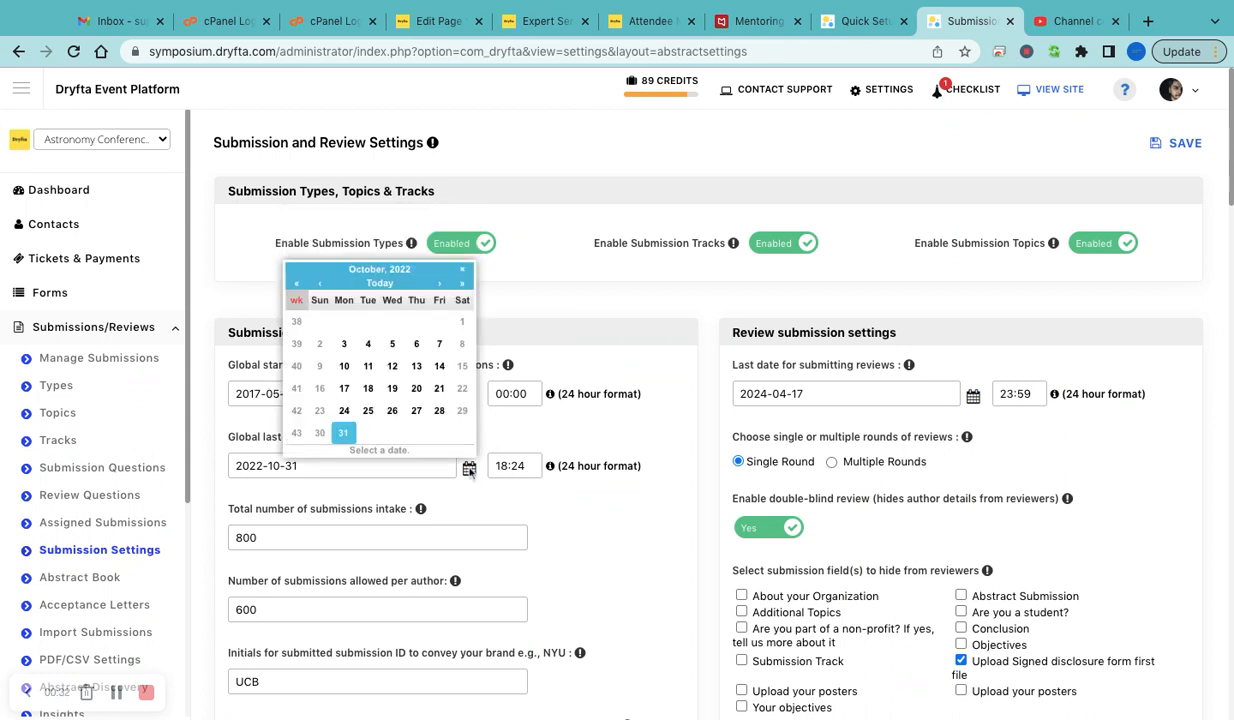
{"action": "left_click", "coordinate": [440, 284]}
{"action": "left_click", "coordinate": [441, 284]}
{"action": "left_click", "coordinate": [441, 284]}
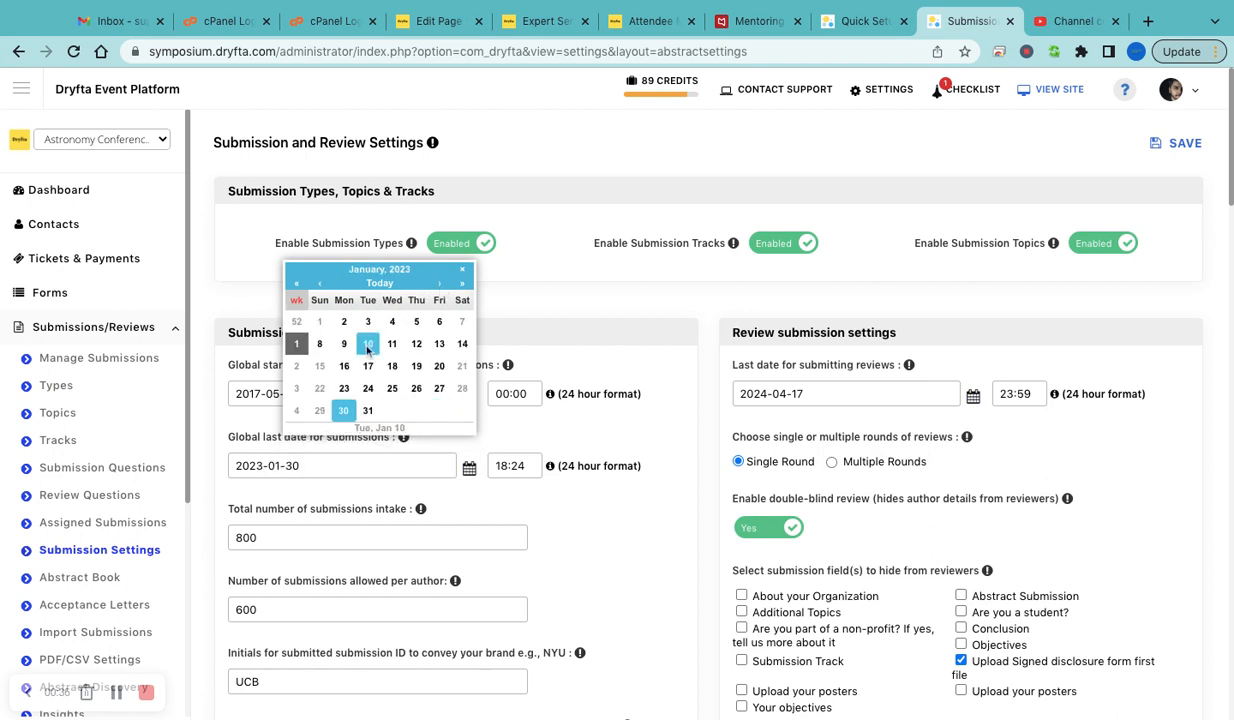
{"action": "left_click", "coordinate": [320, 284]}
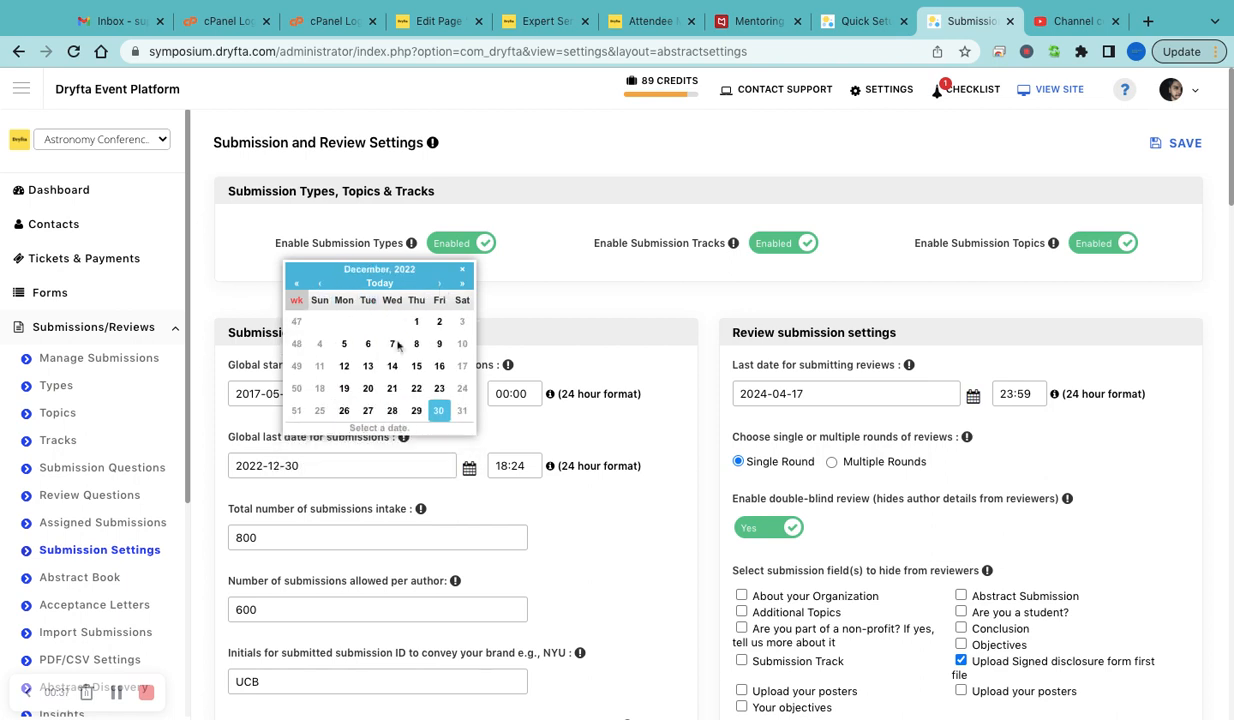
{"action": "left_click", "coordinate": [416, 411]}
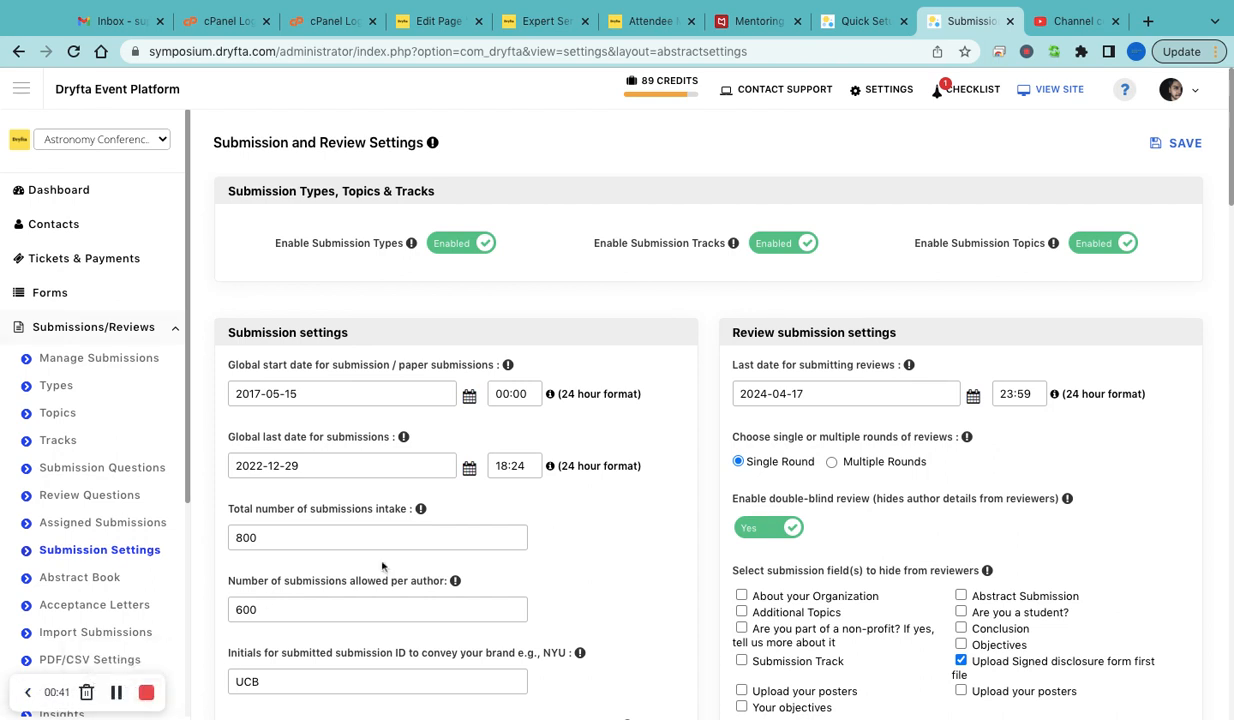
- Set the total number of submissions intake to 400 and the number of submissions allowed per author to 5
{"action": "scroll", "coordinate": [378, 550], "scroll_direction": "down", "scroll_amount": 3}
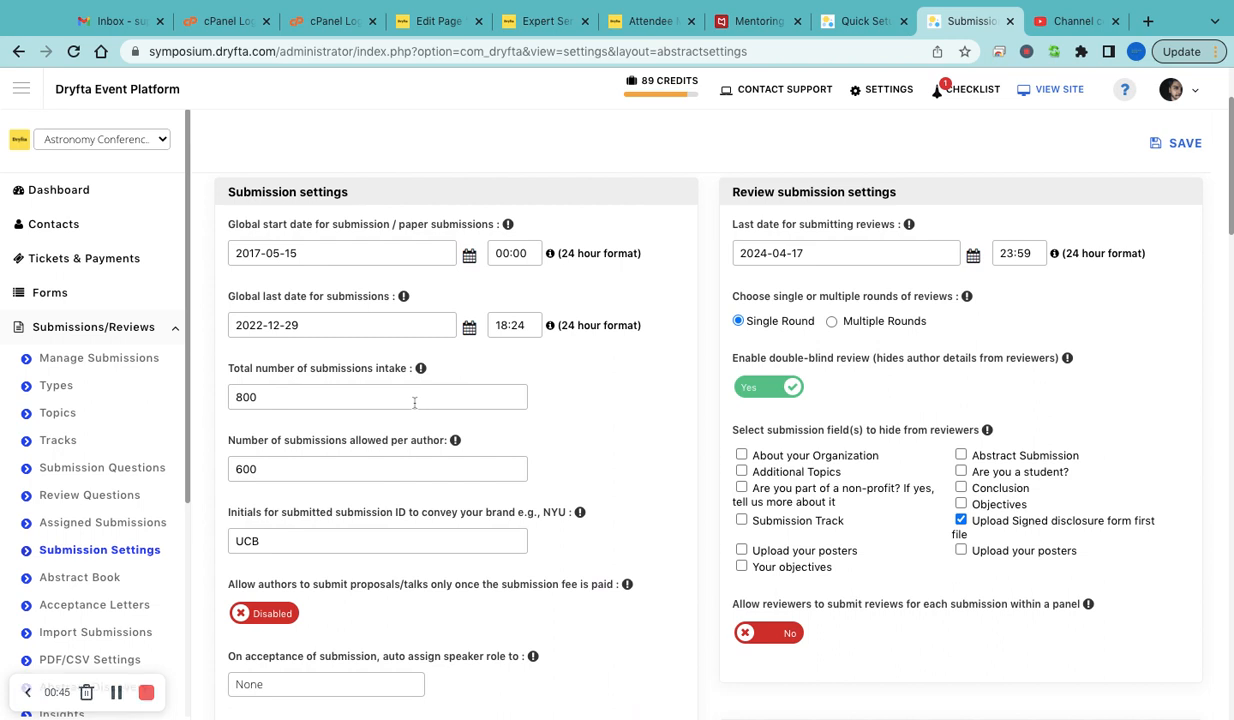
{"action": "left_click_drag", "start_coordinate": [414, 402], "coordinate": [233, 390]}
{"action": "type", "text": "400"}
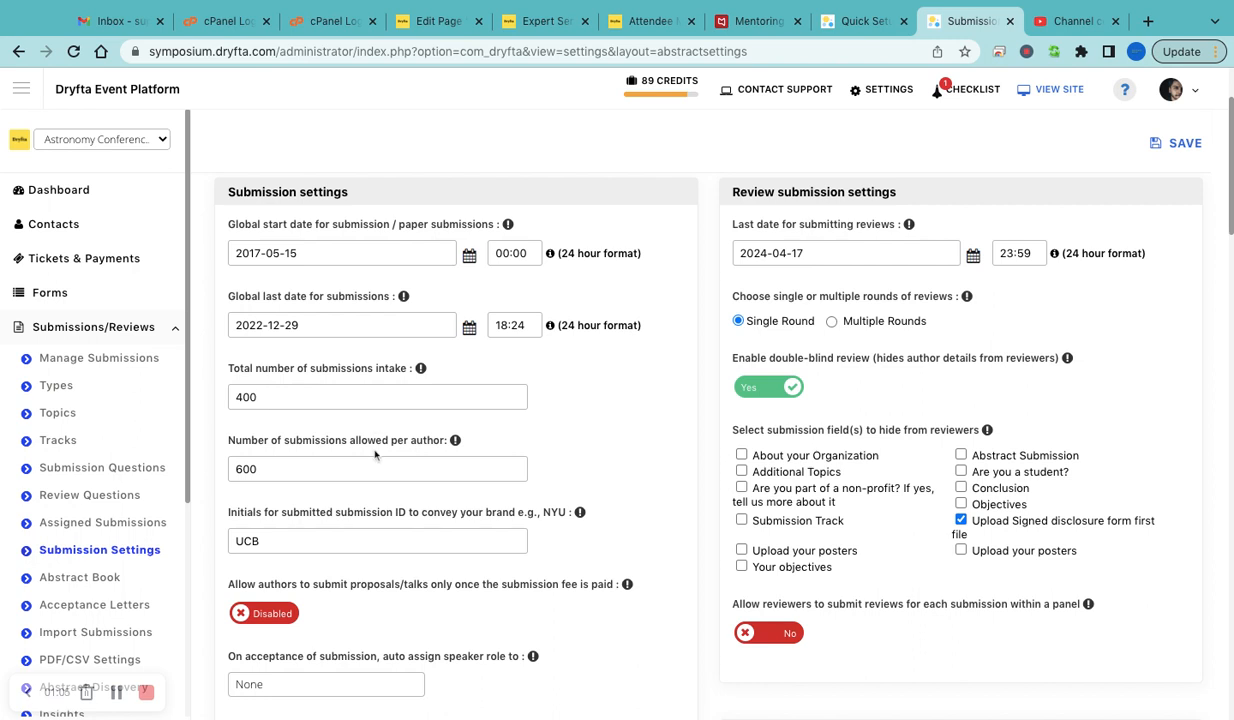
{"action": "double_click", "coordinate": [323, 456]}
{"action": "type", "text": "5"}
- Set the initials used for submitted submission IDs to NYU
{"action": "scroll", "coordinate": [625, 462], "scroll_direction": "down", "scroll_amount": 2}
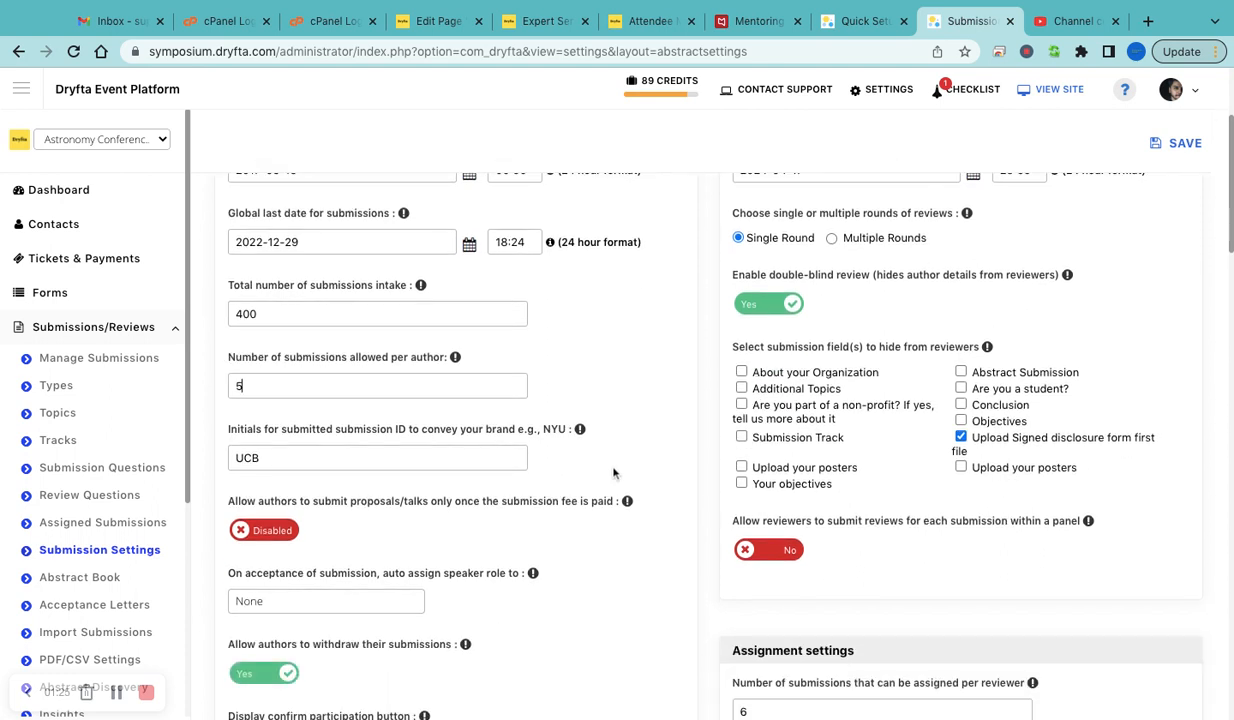
{"action": "double_click", "coordinate": [384, 459]}
{"action": "type", "text": "NYU"}
- Try allowing authors to submit proposals or talks only once the submission fee is paid
{"action": "scroll", "coordinate": [642, 427], "scroll_direction": "down", "scroll_amount": 3}
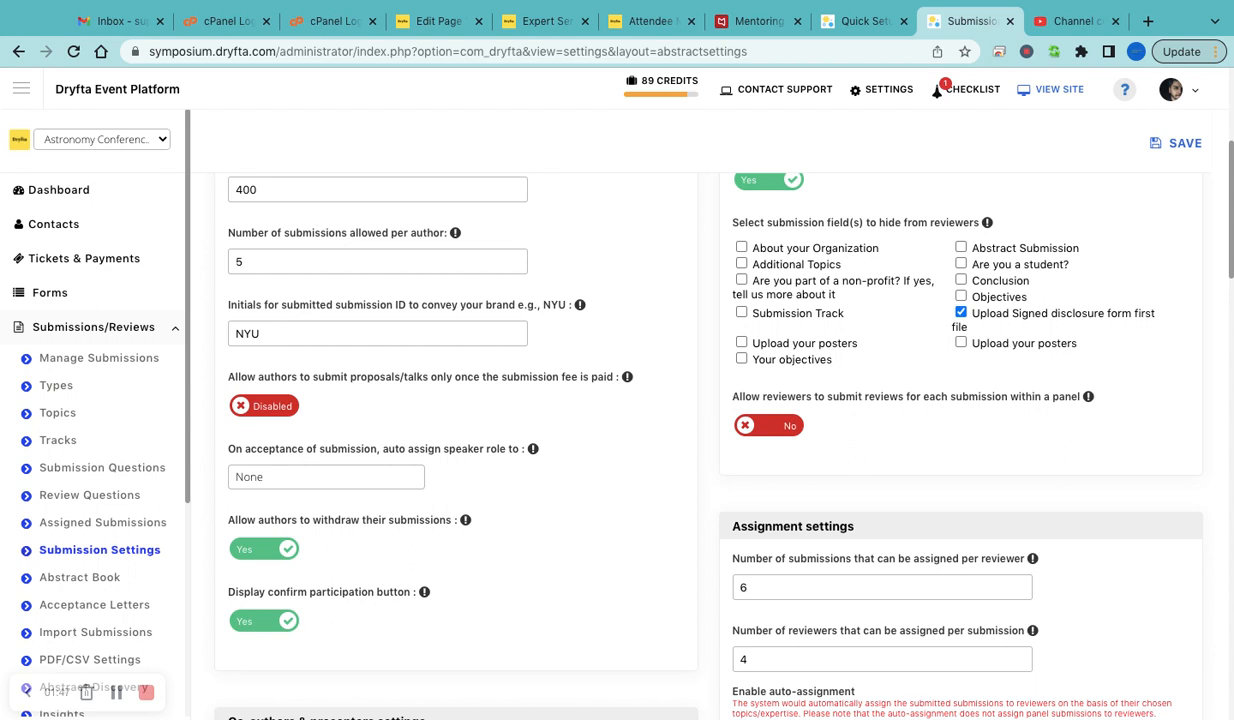
{"action": "left_click", "coordinate": [272, 405]}
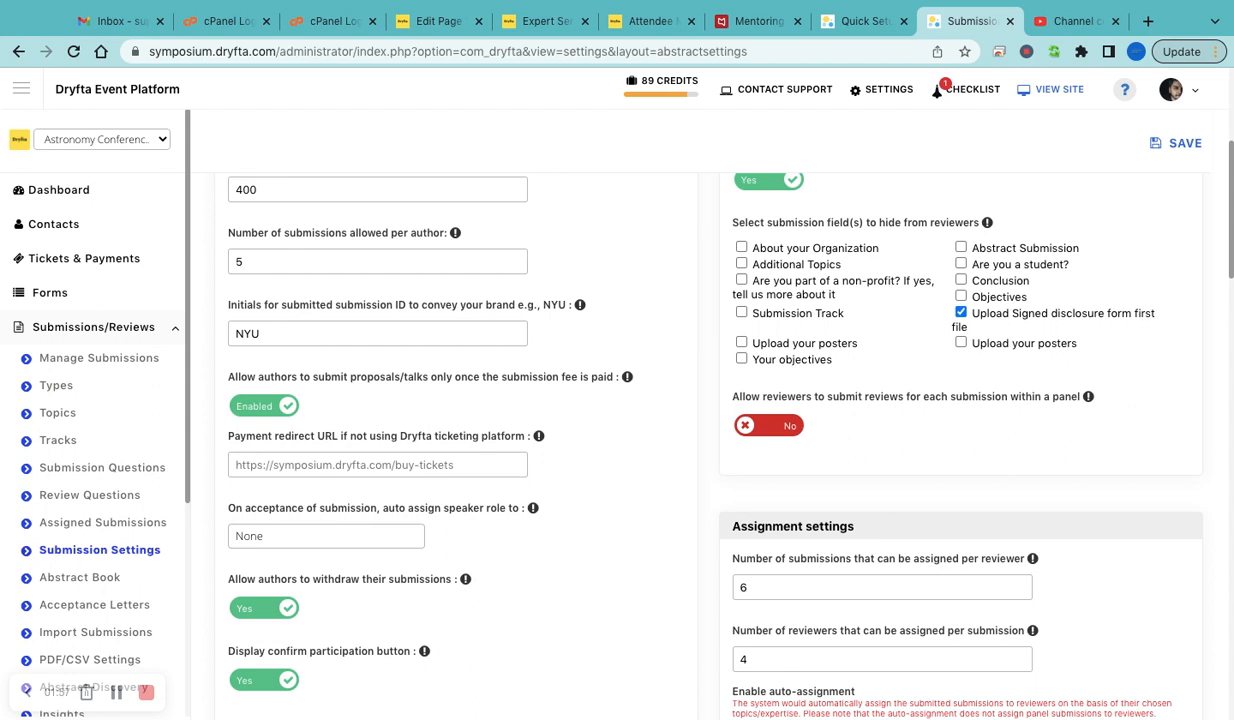
{"action": "left_click", "coordinate": [265, 407]}
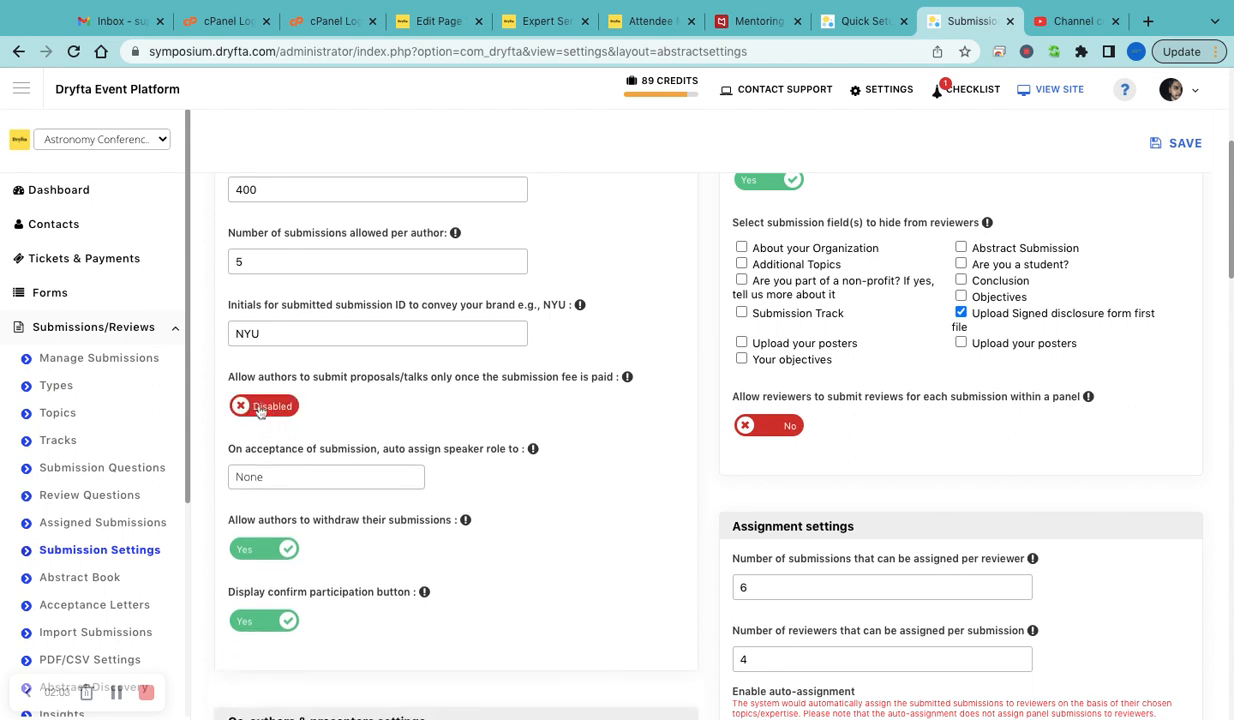
- Try turning off the options for authors to withdraw submissions and for displaying the confirm participation button
{"action": "scroll", "coordinate": [420, 468], "scroll_direction": "down", "scroll_amount": 2}
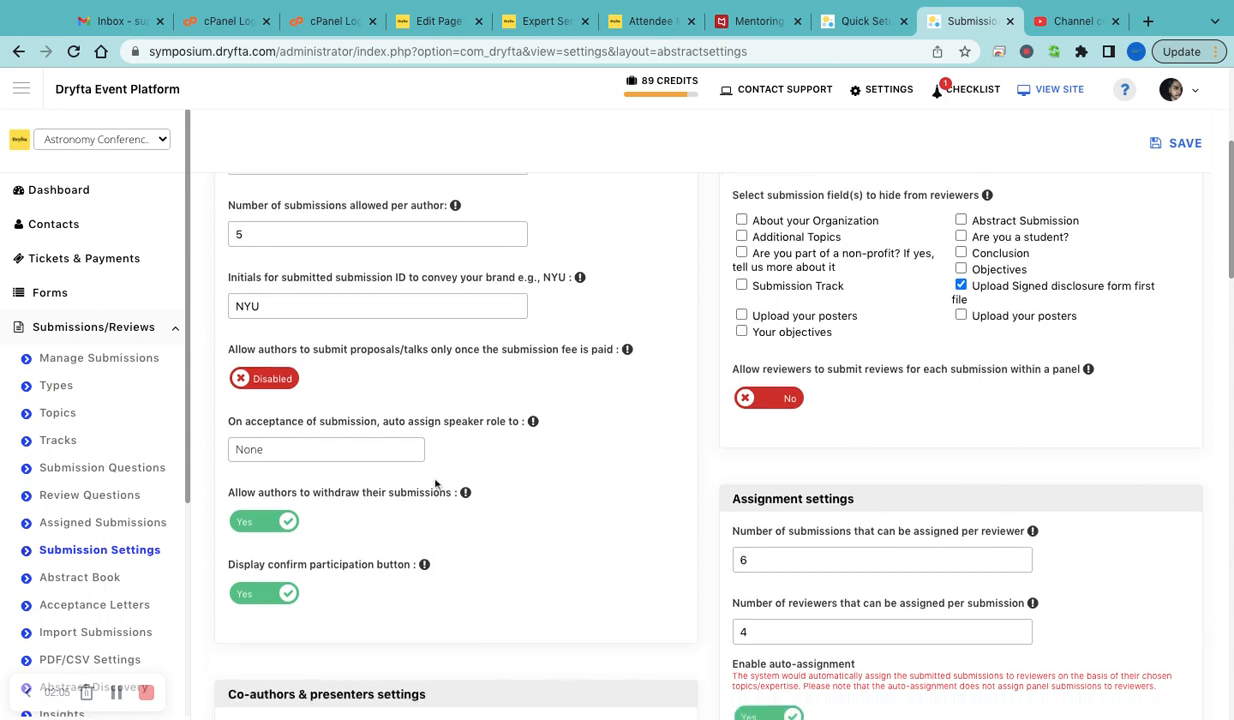
{"action": "triple_click", "coordinate": [276, 437]}
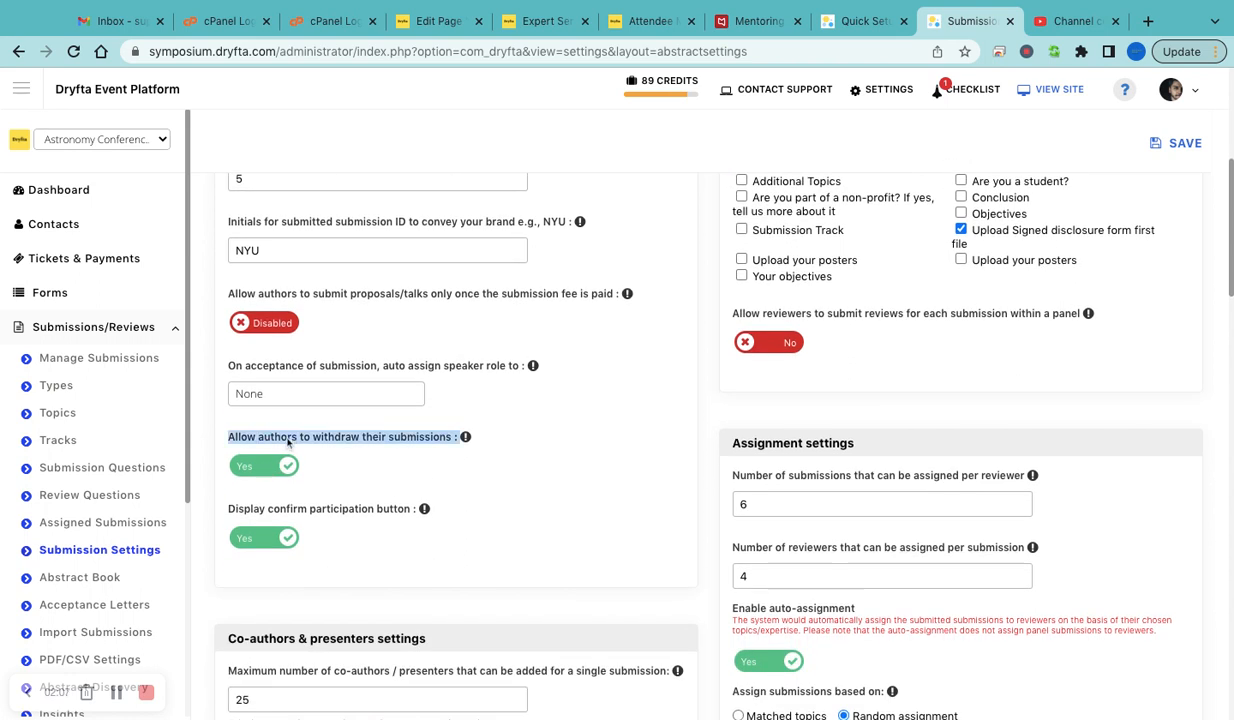
{"action": "left_click", "coordinate": [330, 441]}
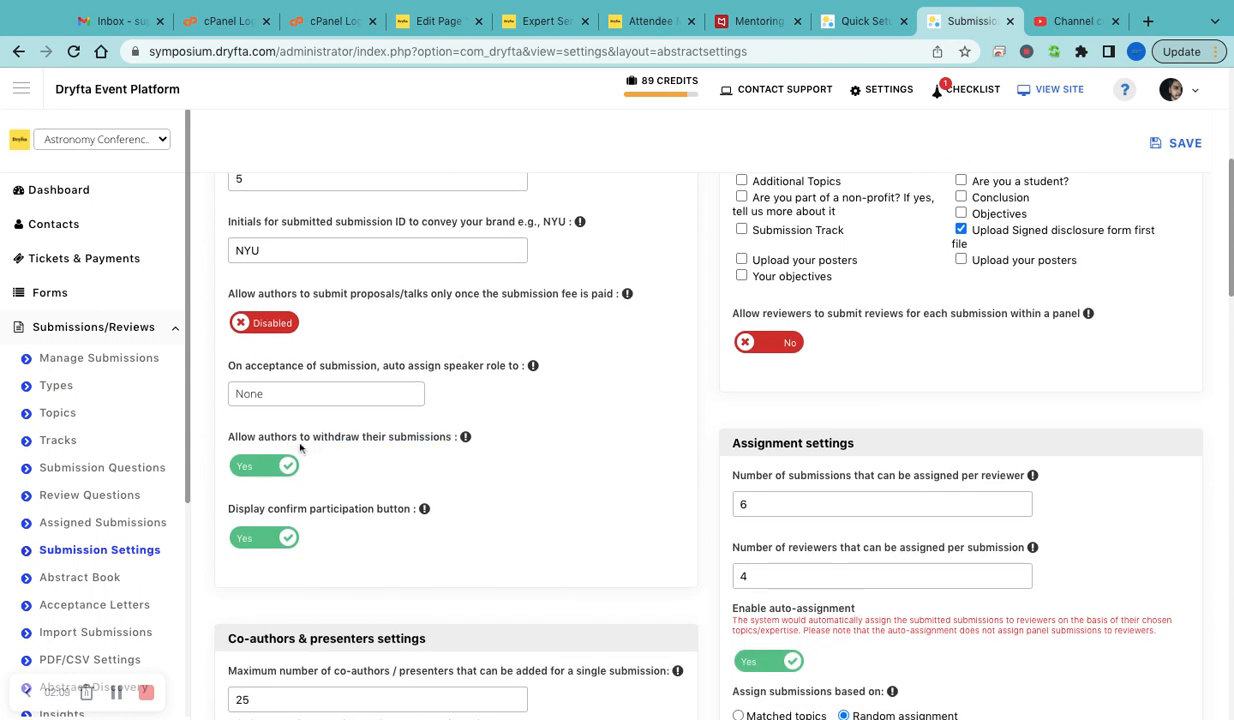
{"action": "left_click", "coordinate": [262, 464]}
{"action": "left_click", "coordinate": [280, 470]}
{"action": "left_click", "coordinate": [268, 539]}
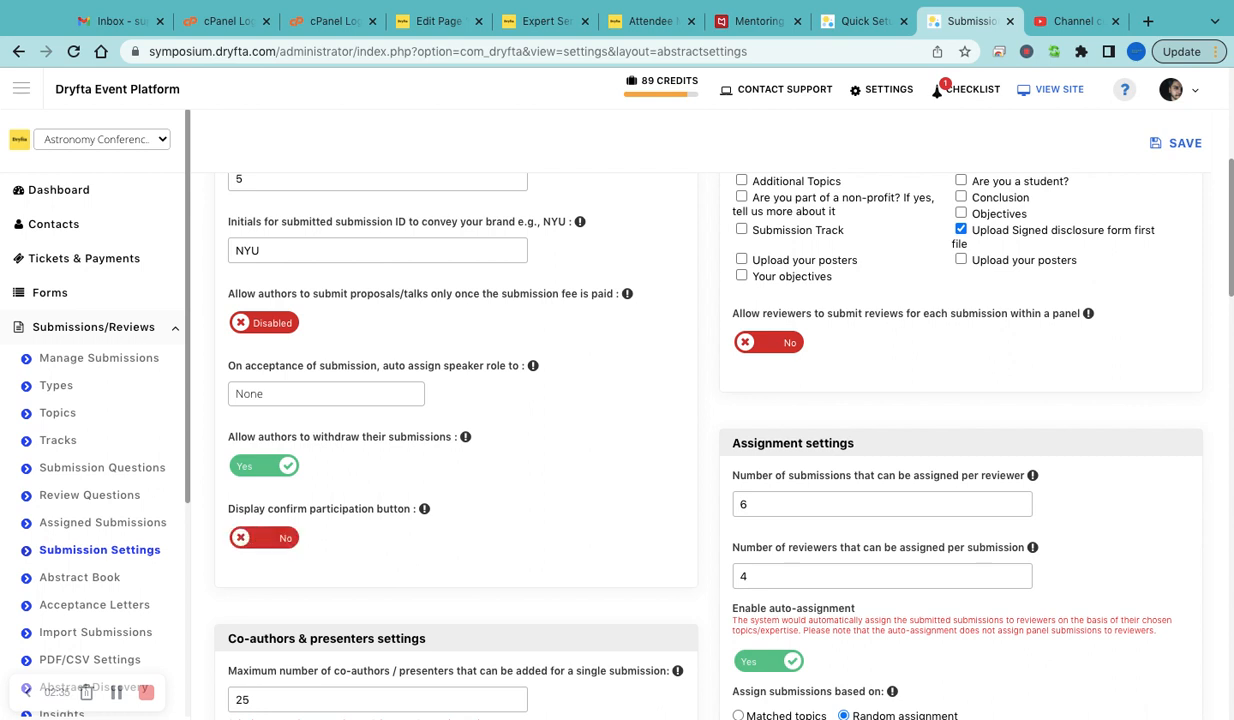
{"action": "left_click", "coordinate": [265, 538]}
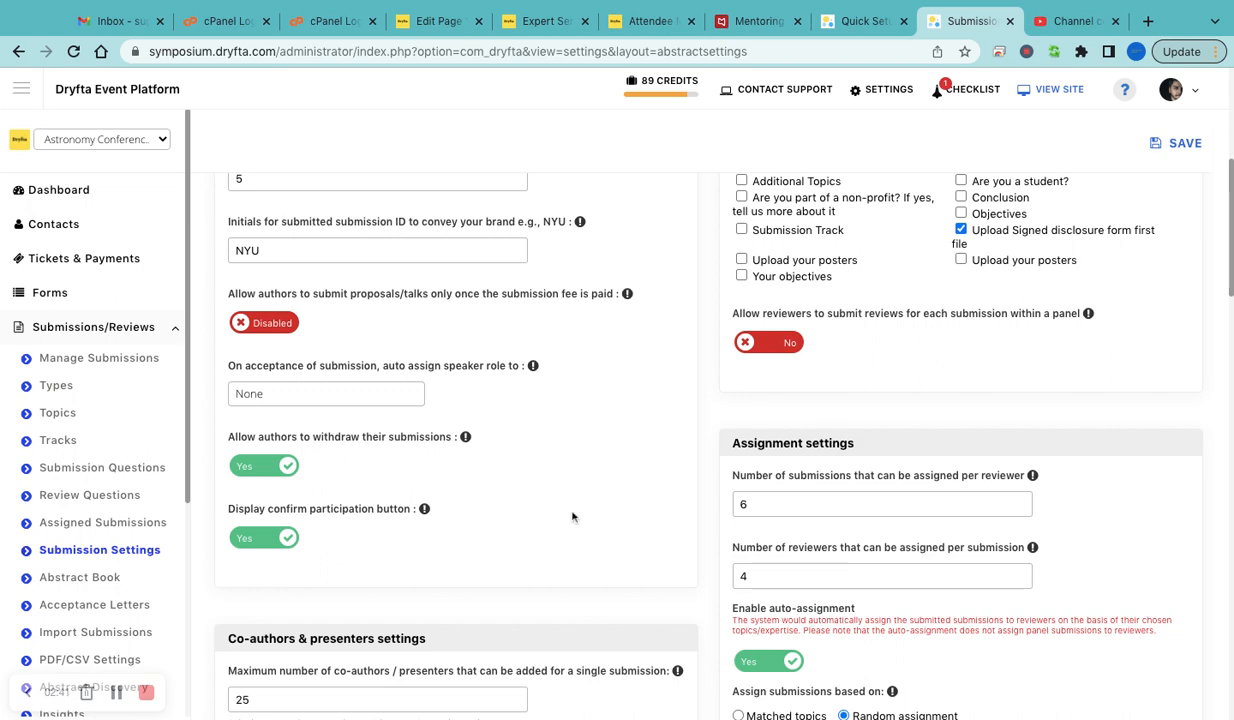
- Set the default co-author role to None in the co-authors and presenters settings
{"action": "scroll", "coordinate": [572, 517], "scroll_direction": "down", "scroll_amount": 5}
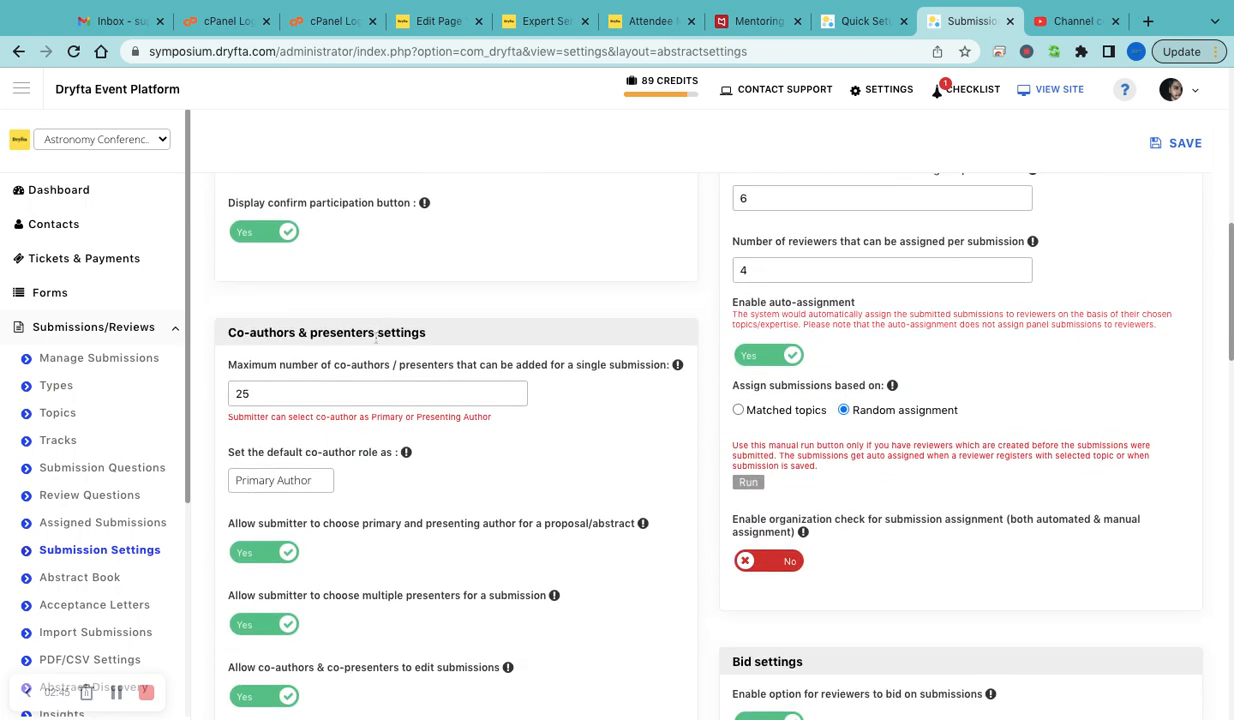
{"action": "double_click", "coordinate": [431, 384]}
{"action": "left_click", "coordinate": [573, 454]}
{"action": "scroll", "coordinate": [558, 442], "scroll_direction": "down", "scroll_amount": 1}
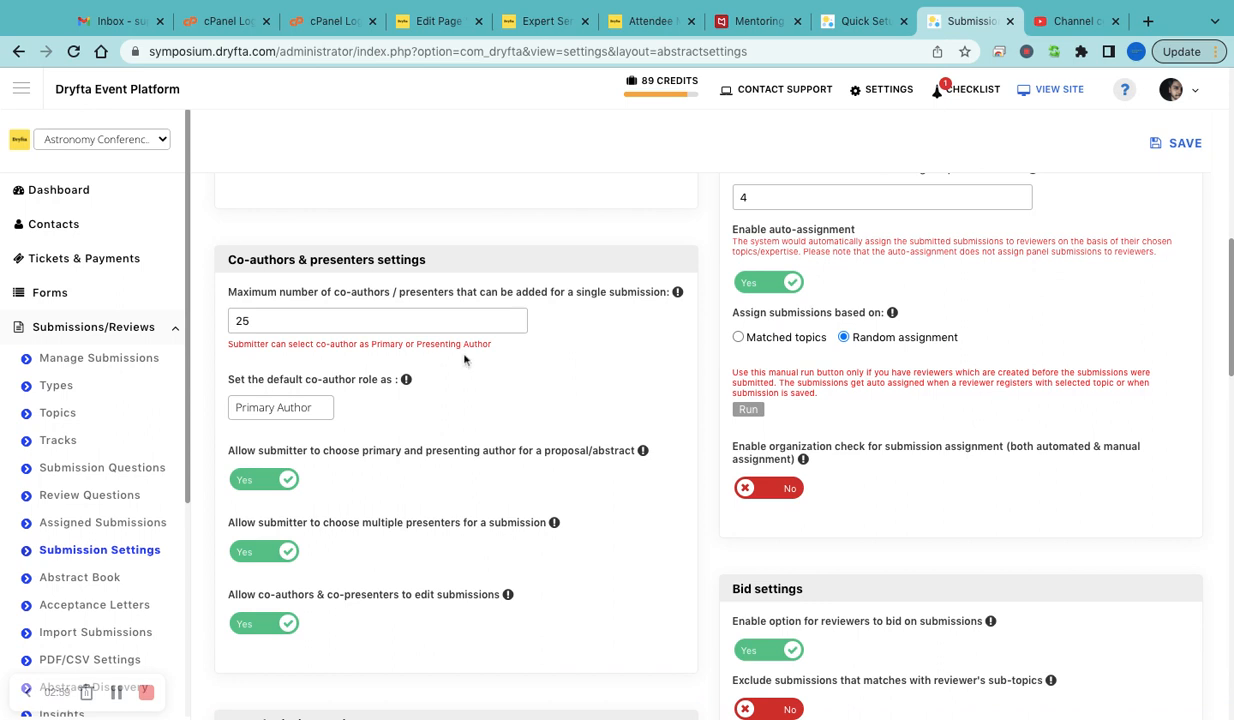
{"action": "scroll", "coordinate": [464, 360], "scroll_direction": "down", "scroll_amount": 1}
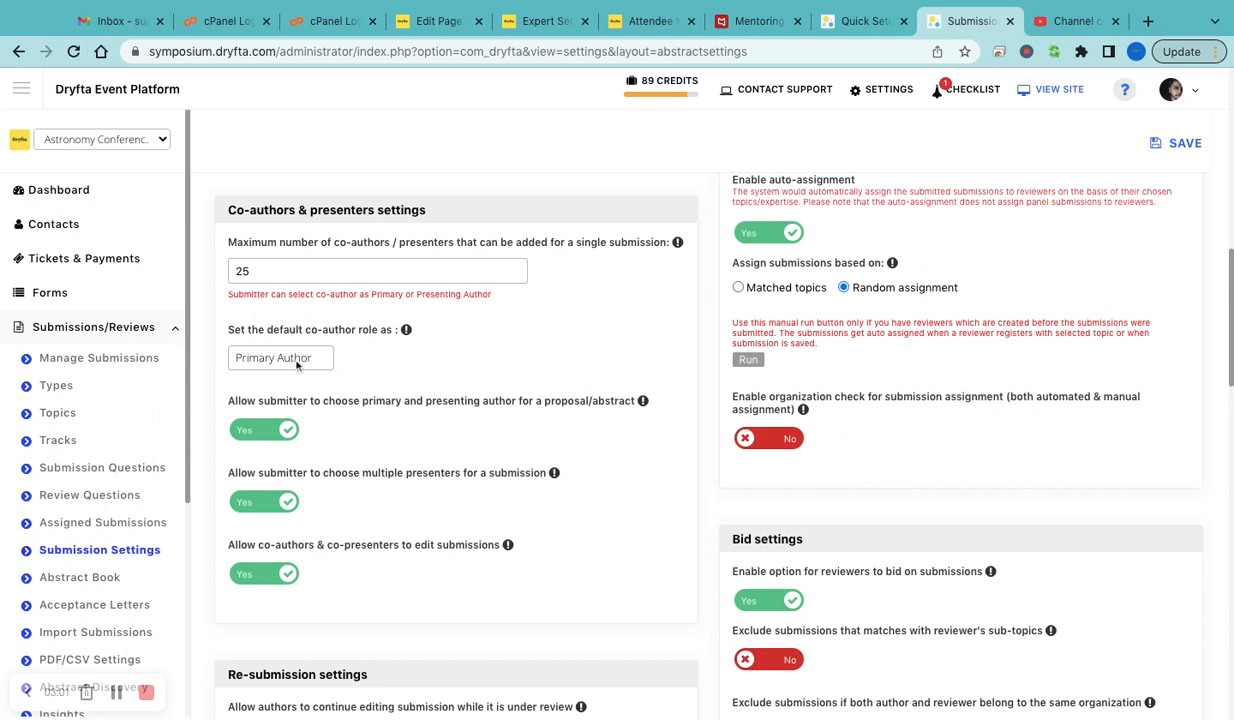
{"action": "left_click", "coordinate": [296, 364]}
{"action": "left_click", "coordinate": [287, 340]}
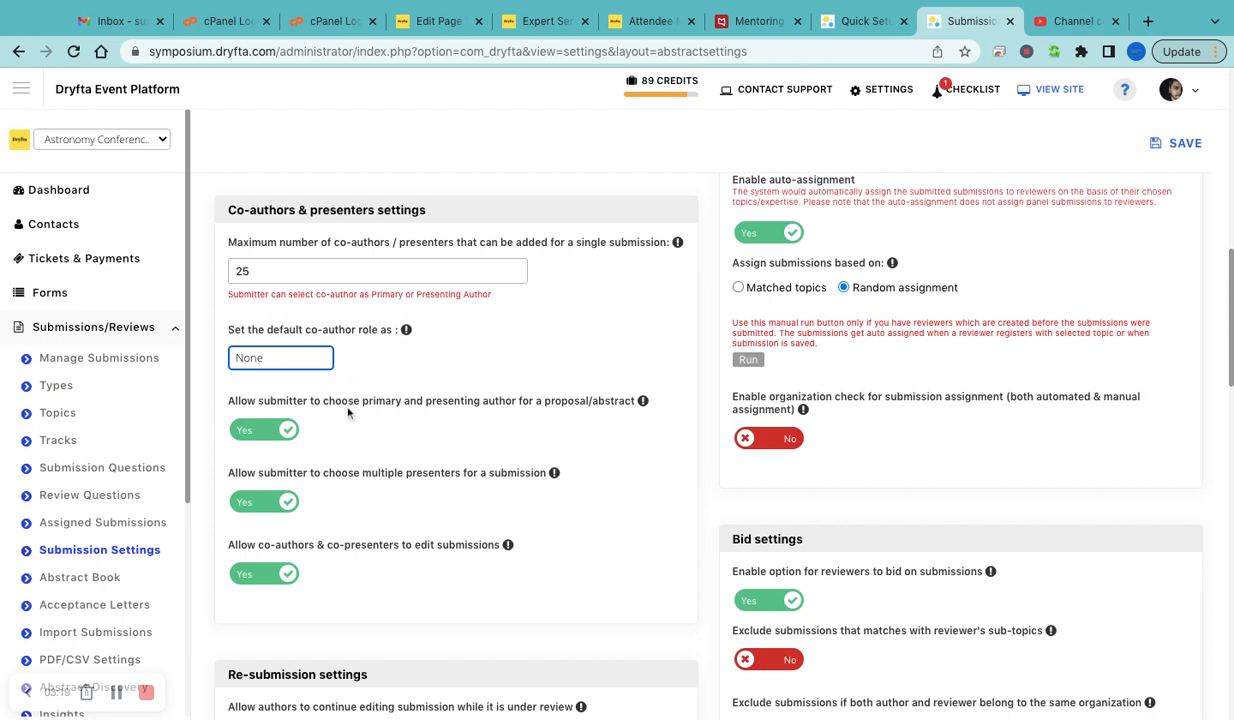
- Try turning off the submitter's options to choose primary and presenting author and to choose multiple presenters
{"action": "scroll", "coordinate": [348, 411], "scroll_direction": "down", "scroll_amount": 1}
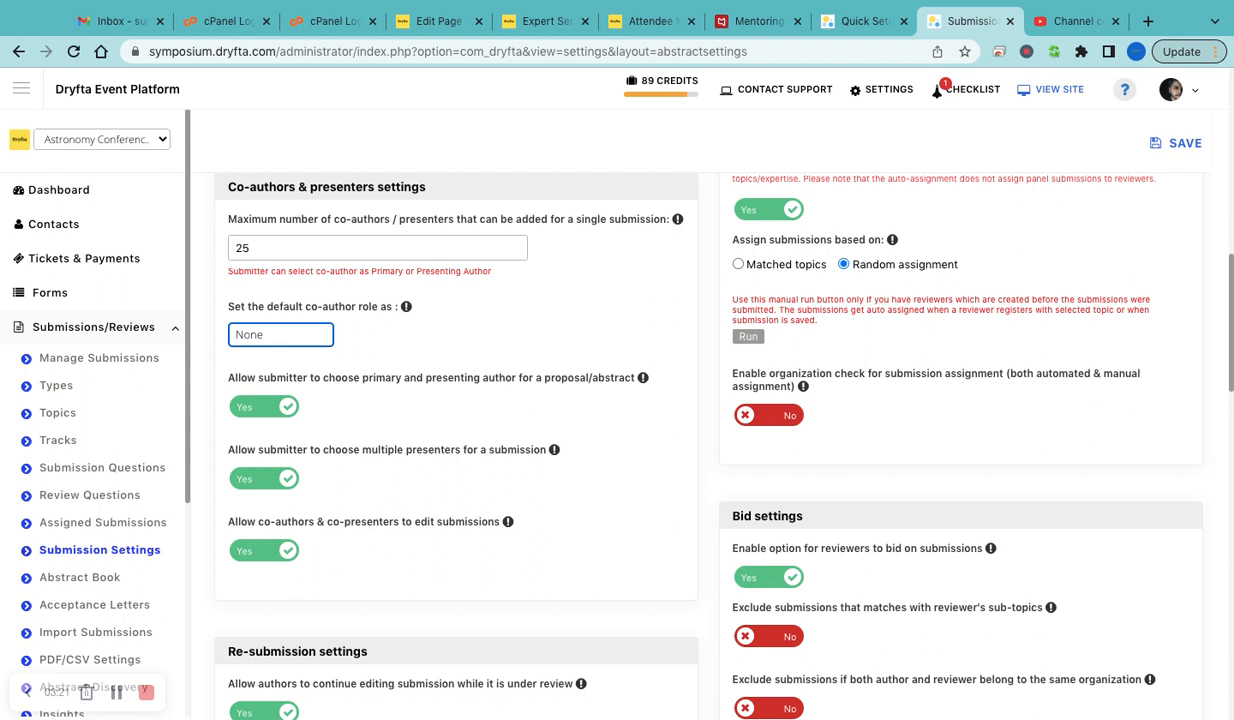
{"action": "left_click", "coordinate": [270, 407]}
{"action": "left_click", "coordinate": [275, 410]}
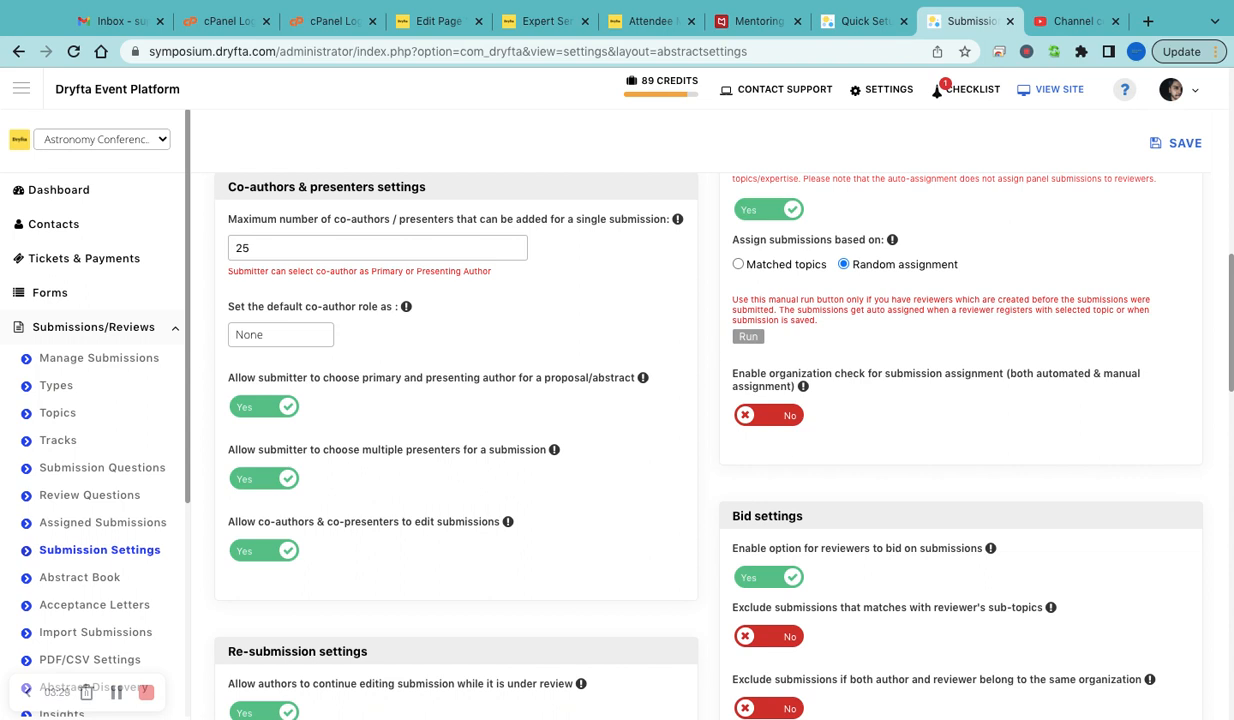
{"action": "left_click", "coordinate": [271, 482]}
{"action": "left_click", "coordinate": [268, 484]}
{"action": "scroll", "coordinate": [363, 532], "scroll_direction": "down", "scroll_amount": 1}
{"action": "scroll", "coordinate": [363, 532], "scroll_direction": "down", "scroll_amount": 1}
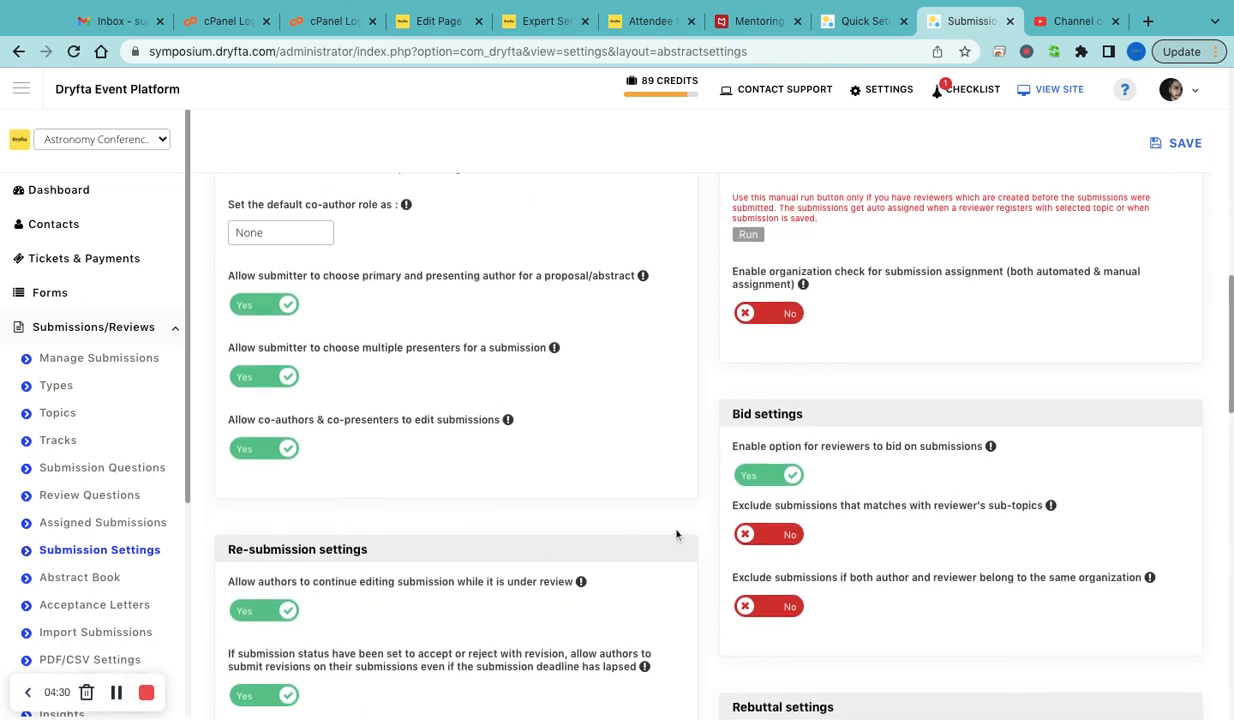
- Set the last date for submitting reviews to 2023-06-16 in the review submission settings
{"action": "scroll", "coordinate": [676, 535], "scroll_direction": "up", "scroll_amount": 15}
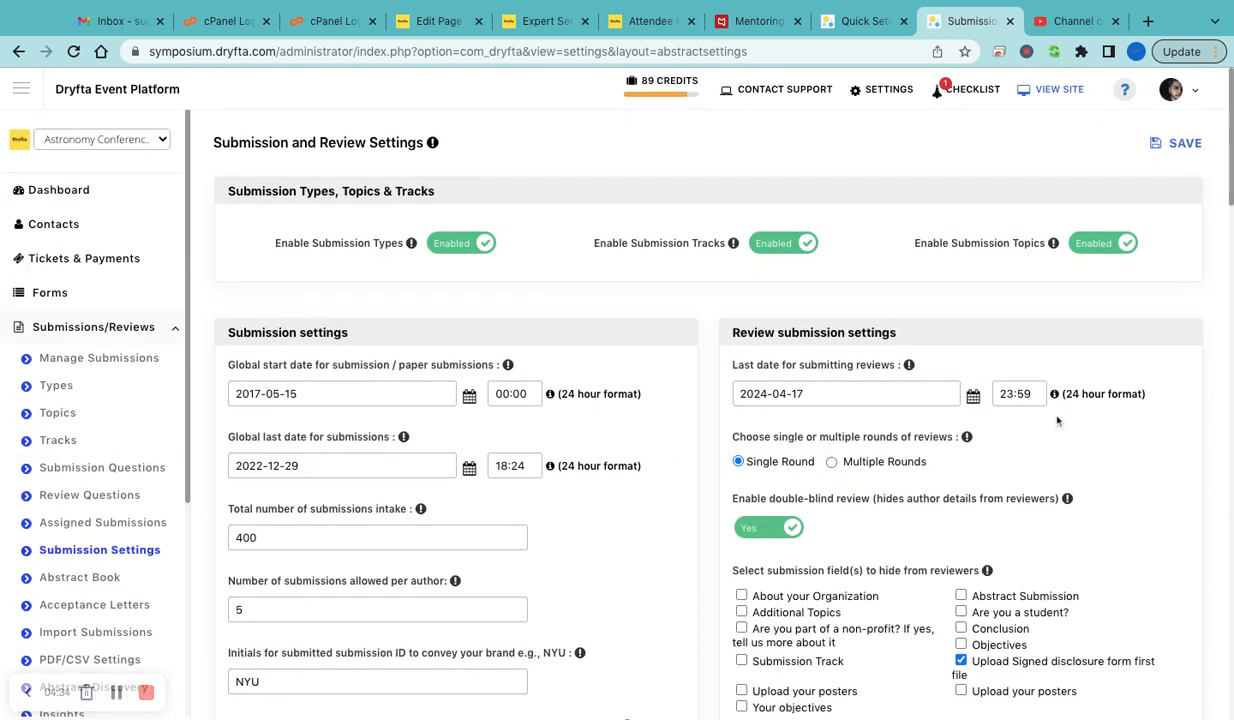
{"action": "left_click", "coordinate": [973, 397]}
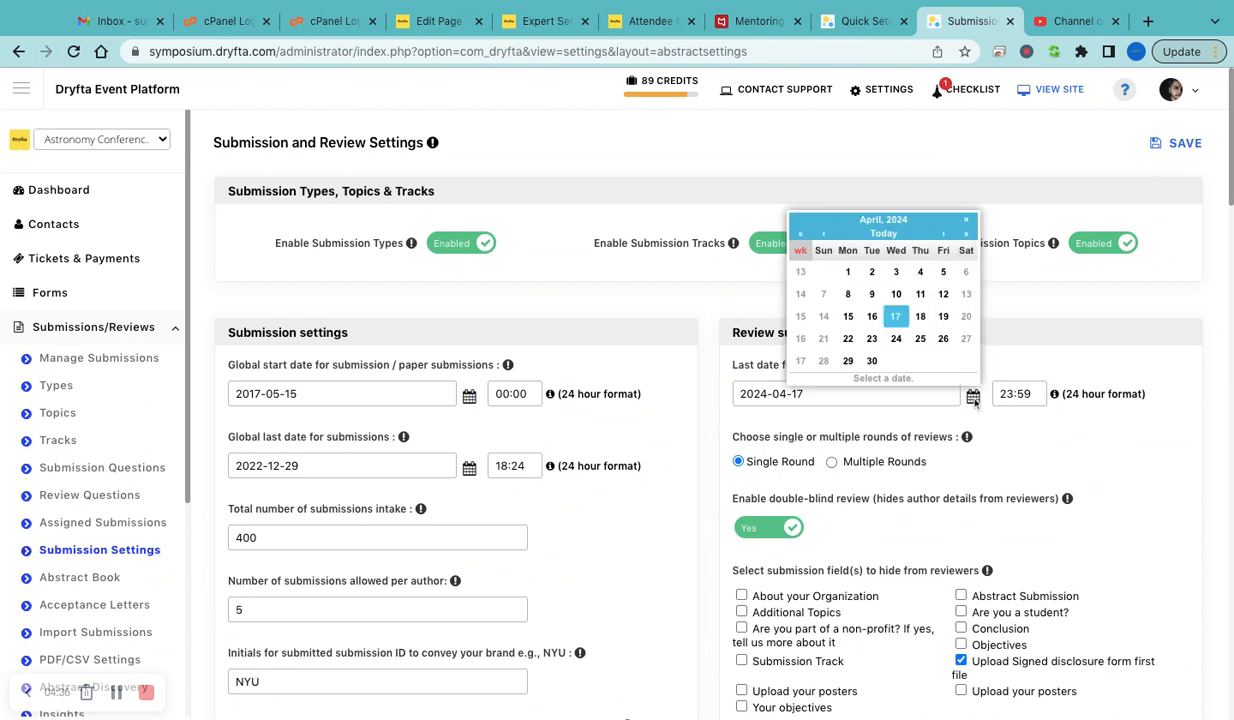
{"action": "left_click", "coordinate": [944, 236]}
{"action": "left_click", "coordinate": [944, 236]}
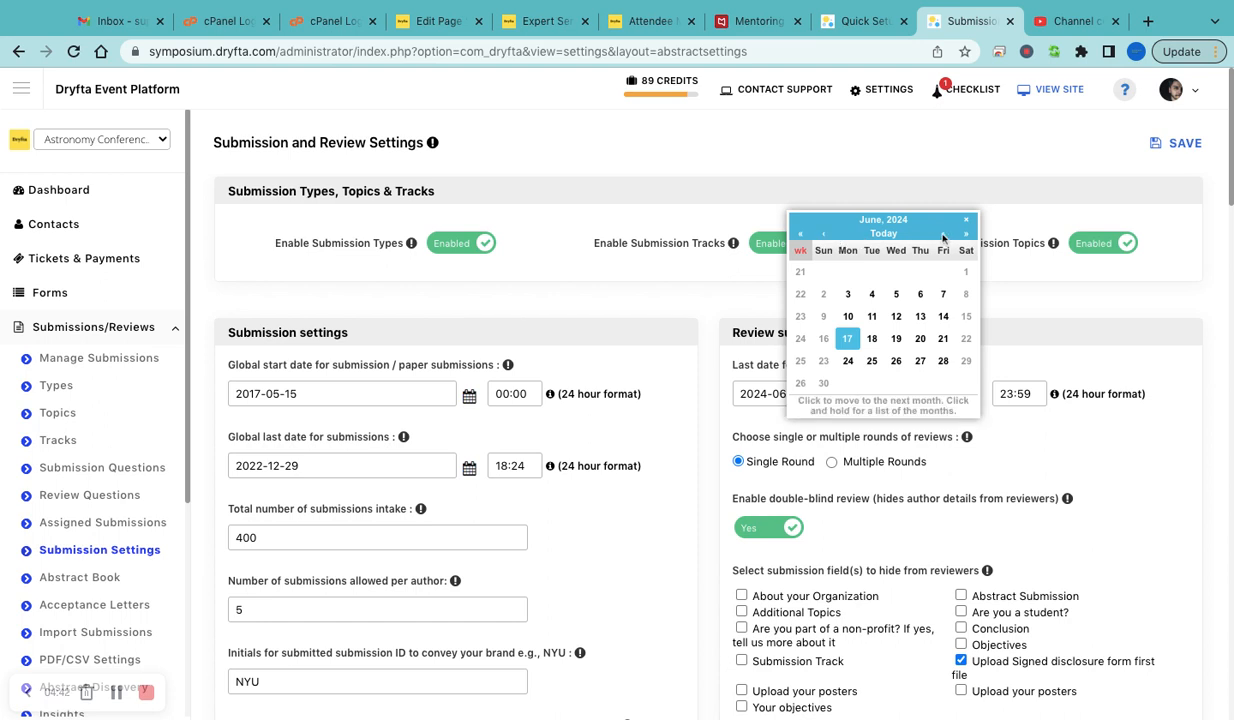
{"action": "left_click", "coordinate": [801, 236]}
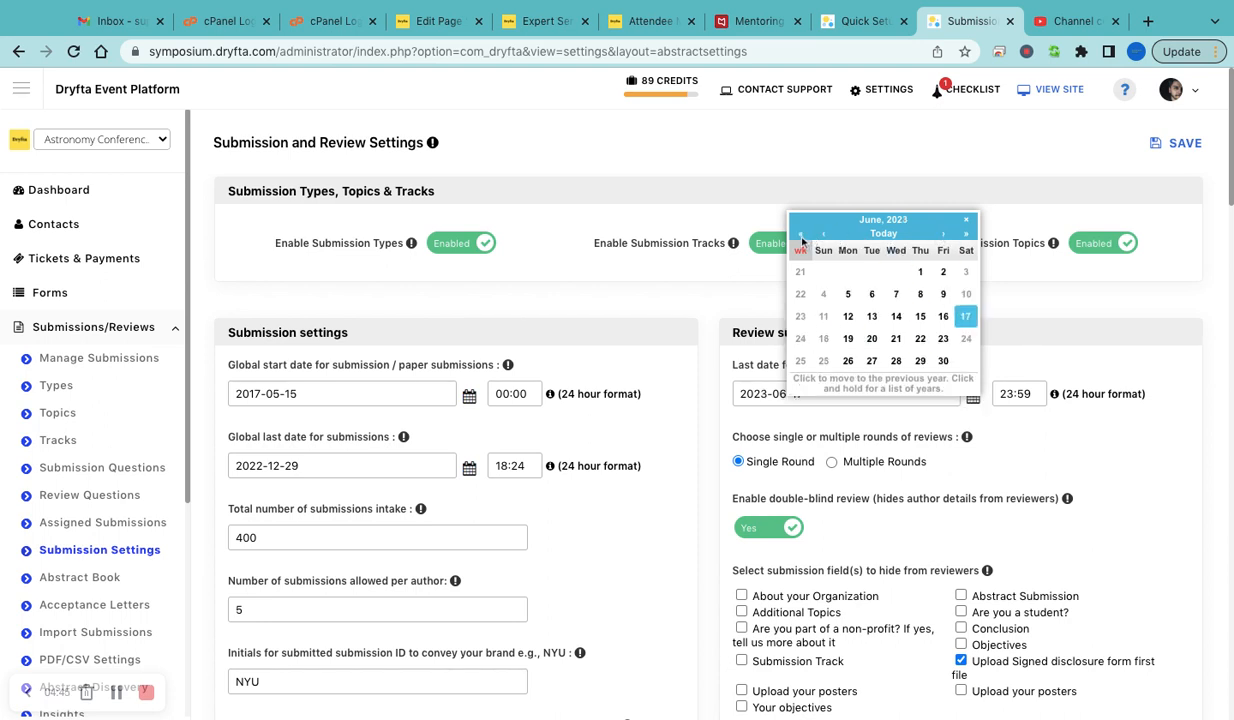
{"action": "left_click", "coordinate": [945, 318]}
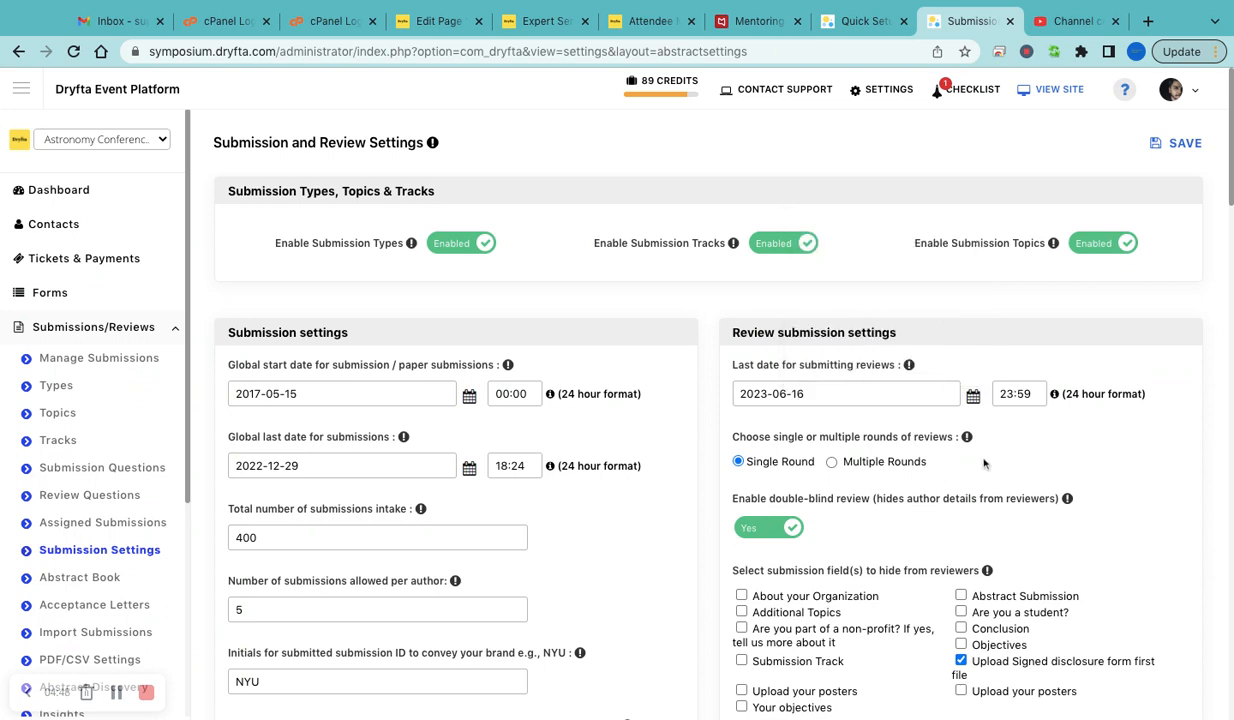
- Try switching the reviews from a single round to multiple rounds
{"action": "scroll", "coordinate": [984, 463], "scroll_direction": "down", "scroll_amount": 2}
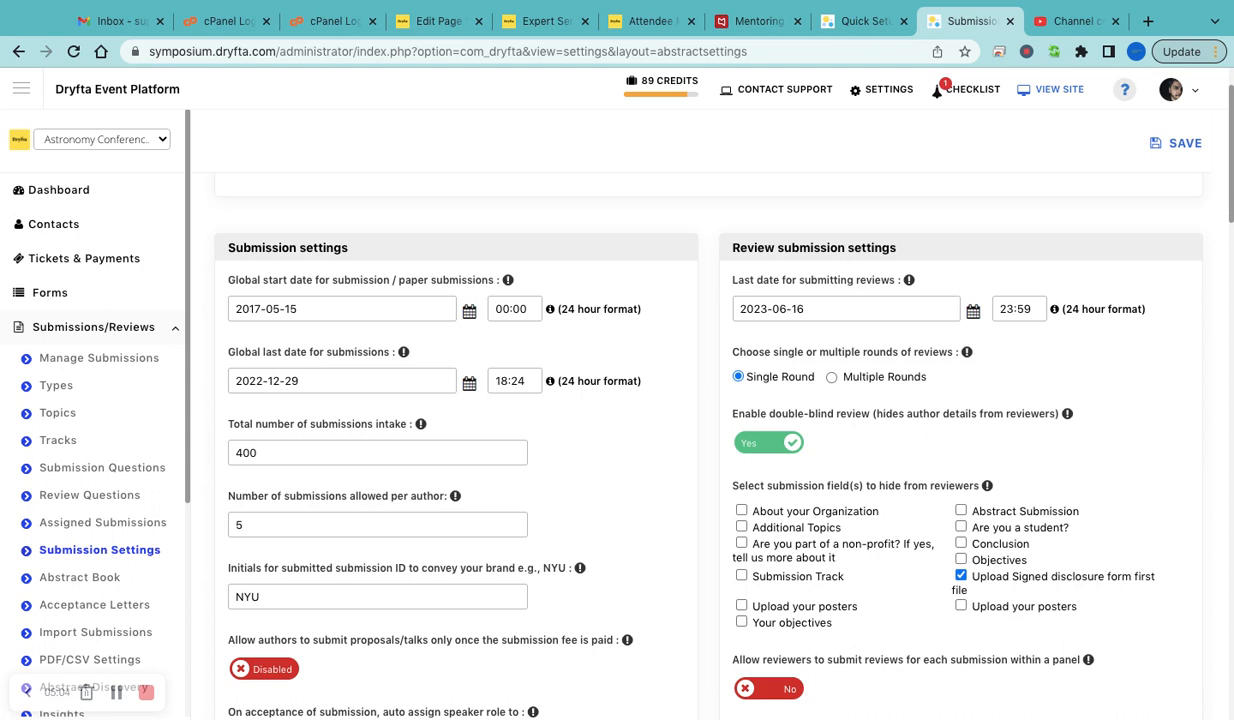
{"action": "left_click", "coordinate": [832, 377]}
{"action": "left_click", "coordinate": [739, 377]}
- Turn off double-blind review and look through the author and submission field options for reviewers
{"action": "left_click", "coordinate": [773, 446]}
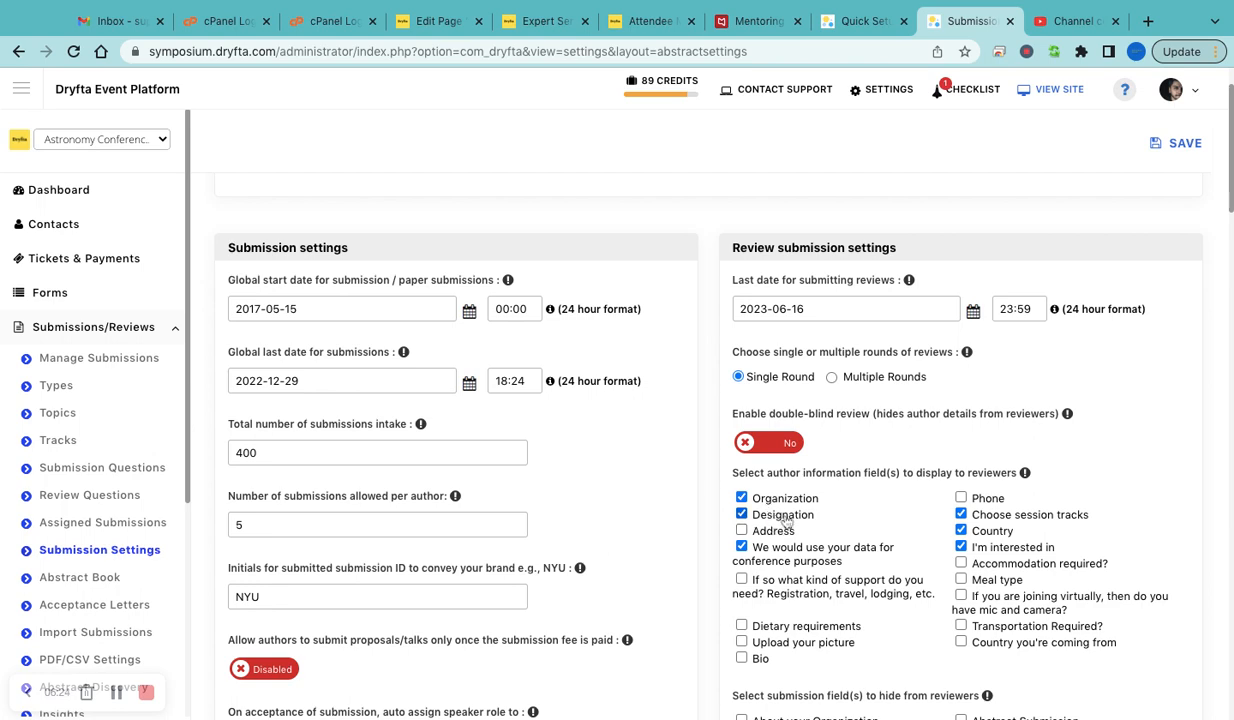
{"action": "scroll", "coordinate": [785, 521], "scroll_direction": "down", "scroll_amount": 5}
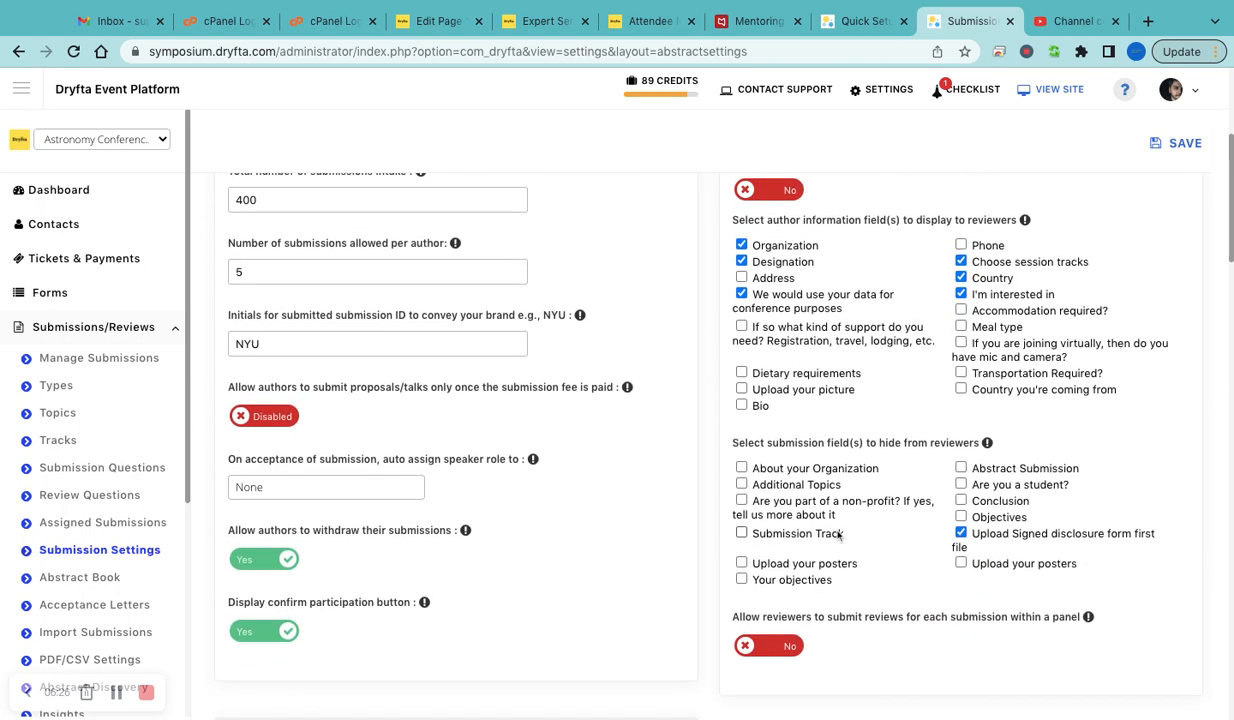
- Try allowing reviewers to submit reviews for each submission within a panel
{"action": "scroll", "coordinate": [838, 536], "scroll_direction": "down", "scroll_amount": 1}
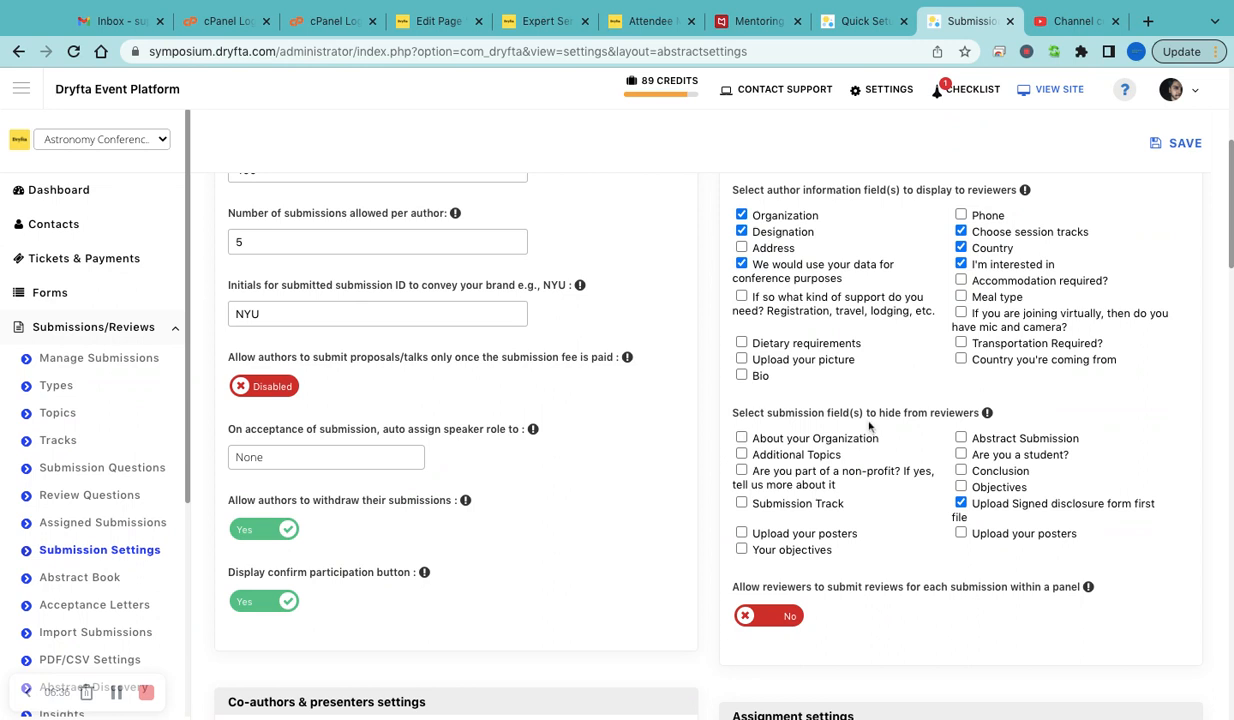
{"action": "scroll", "coordinate": [884, 433], "scroll_direction": "down", "scroll_amount": 4}
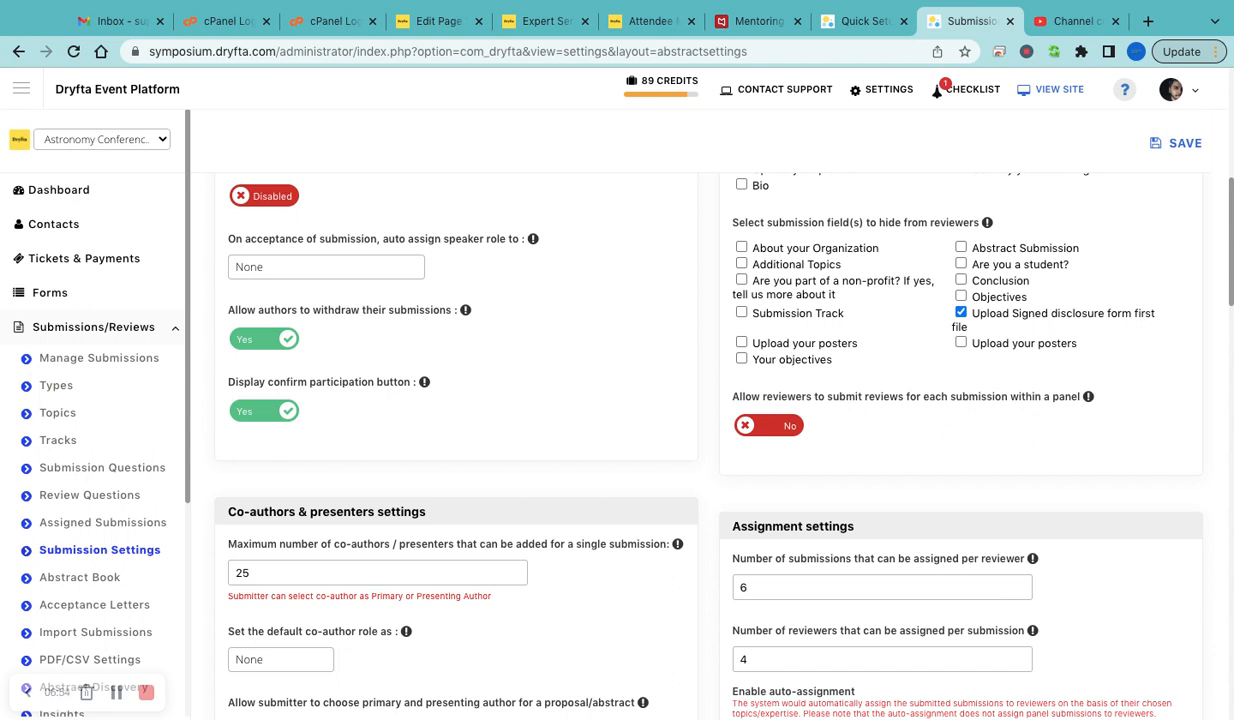
{"action": "left_click", "coordinate": [773, 428]}
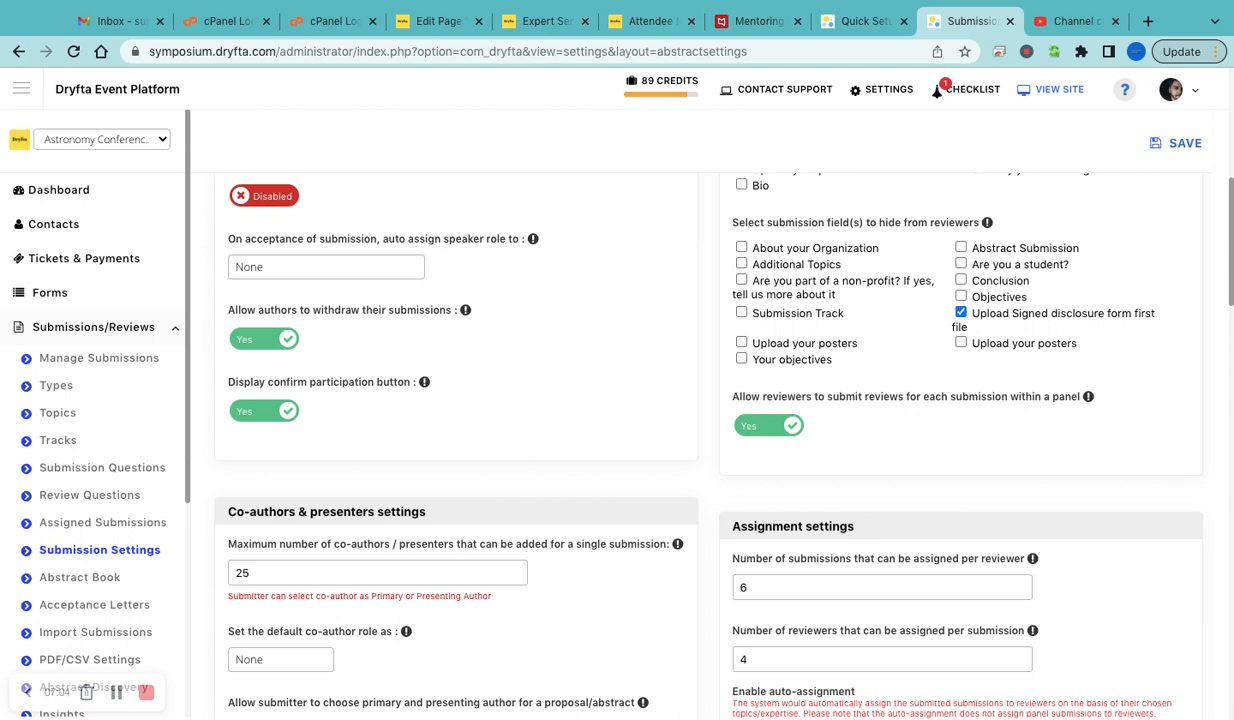
{"action": "left_click", "coordinate": [766, 425]}
- Try turning off auto-assignment of submissions to reviewers in the assignment settings
{"action": "scroll", "coordinate": [770, 463], "scroll_direction": "down", "scroll_amount": 4}
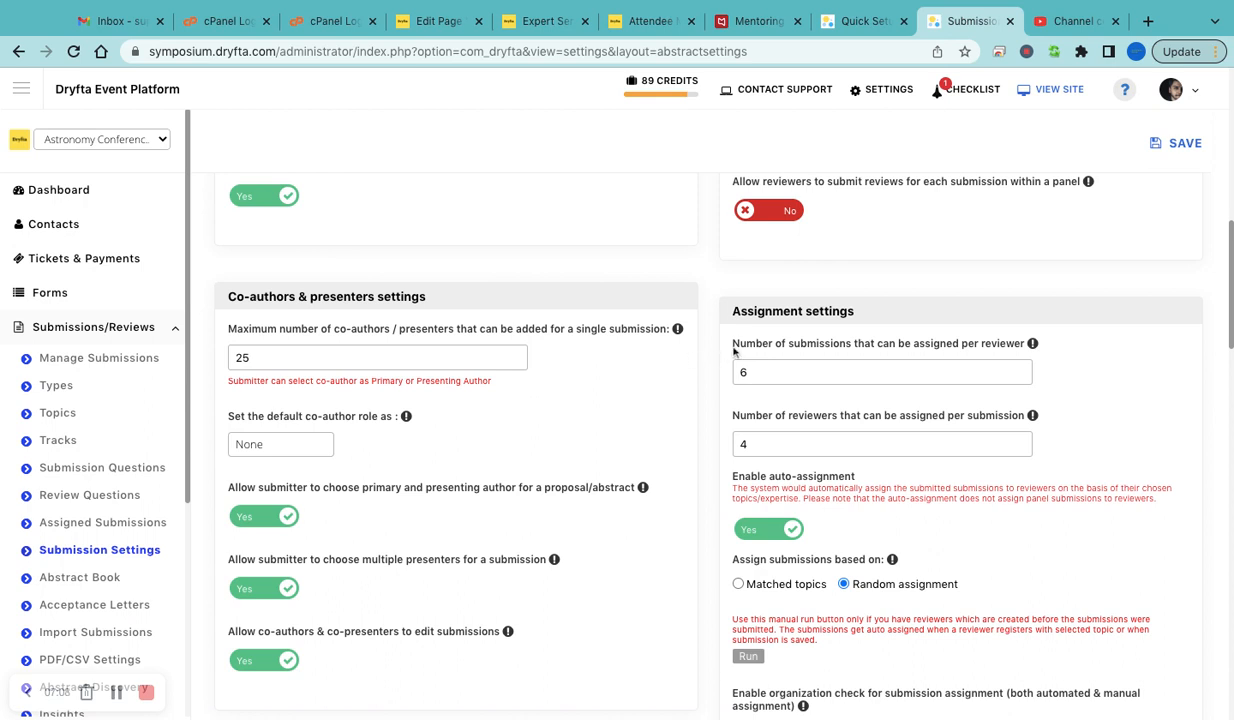
{"action": "scroll", "coordinate": [714, 392], "scroll_direction": "down", "scroll_amount": 1}
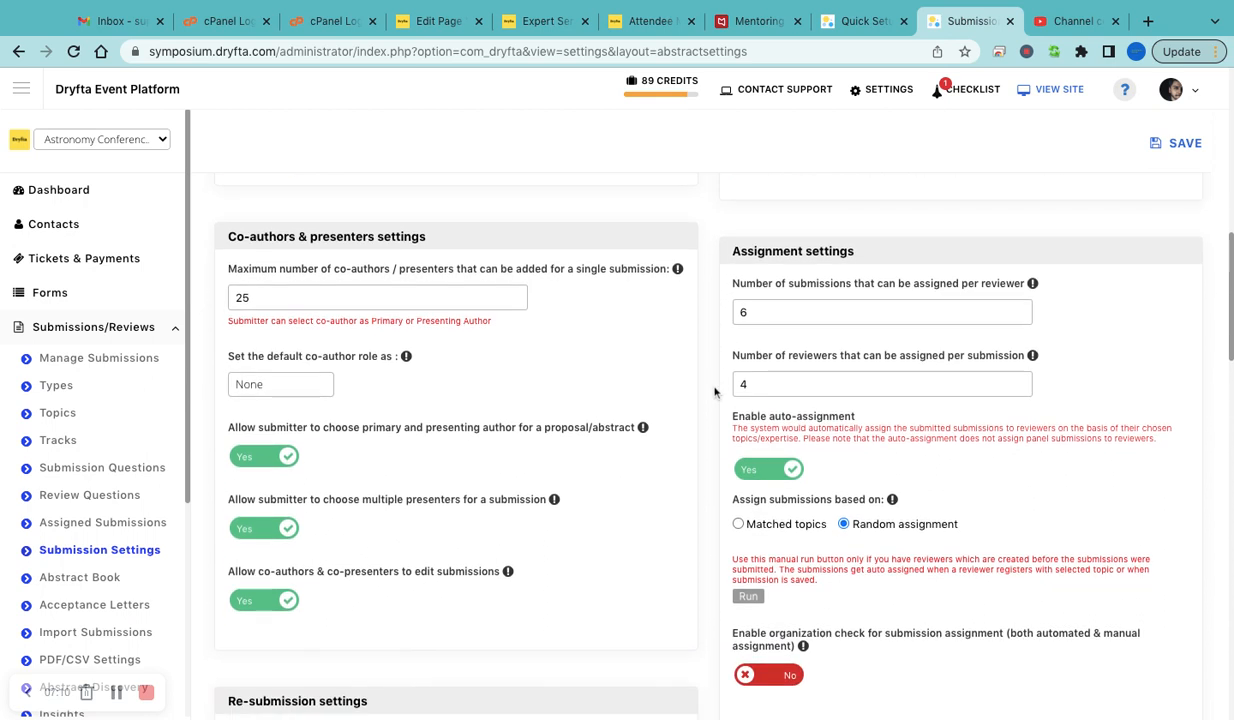
{"action": "left_click", "coordinate": [748, 469]}
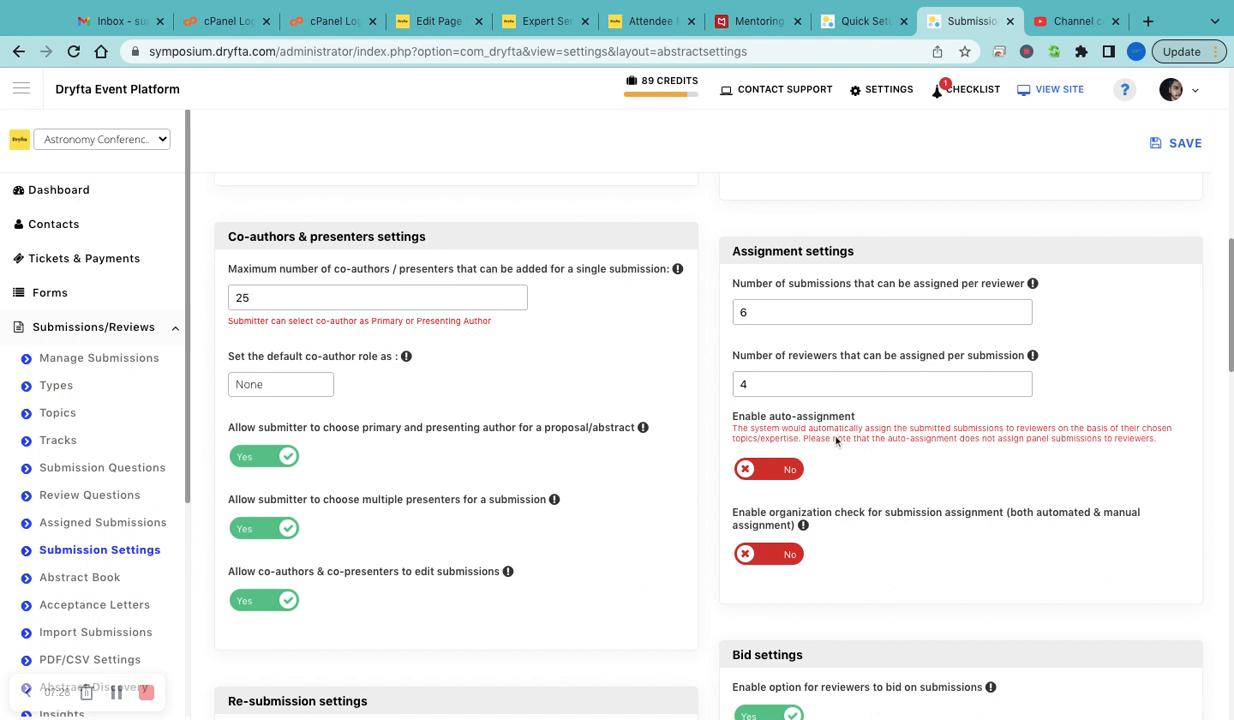
{"action": "left_click", "coordinate": [774, 476]}
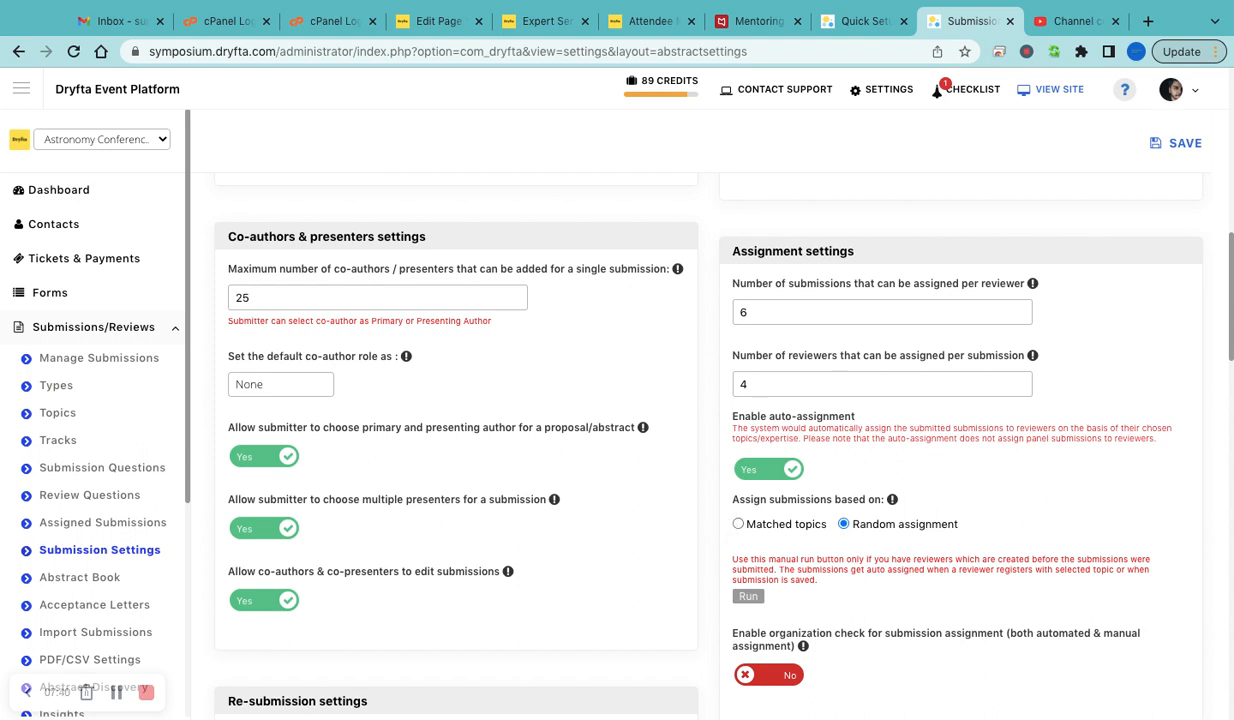
- Base the automatic assignment of submissions on matched topics, keeping auto-assignment enabled
{"action": "scroll", "coordinate": [842, 455], "scroll_direction": "down", "scroll_amount": 2}
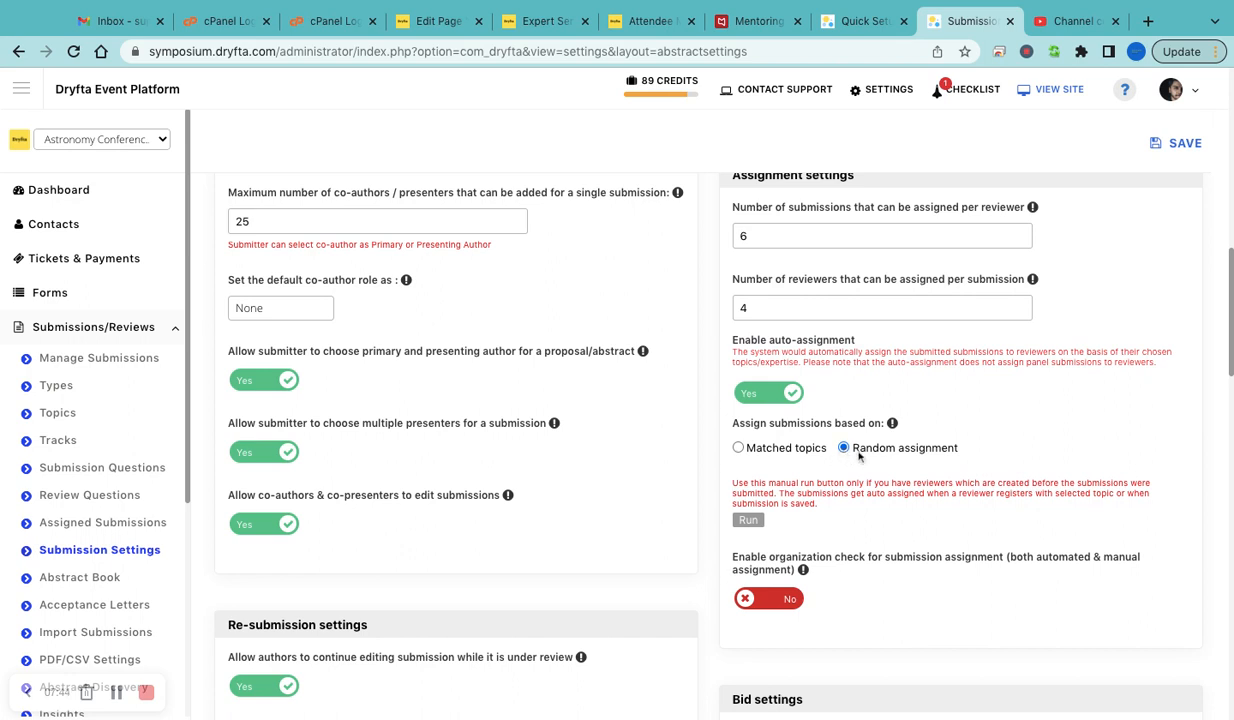
{"action": "left_click", "coordinate": [739, 449]}
{"action": "left_click", "coordinate": [769, 400]}
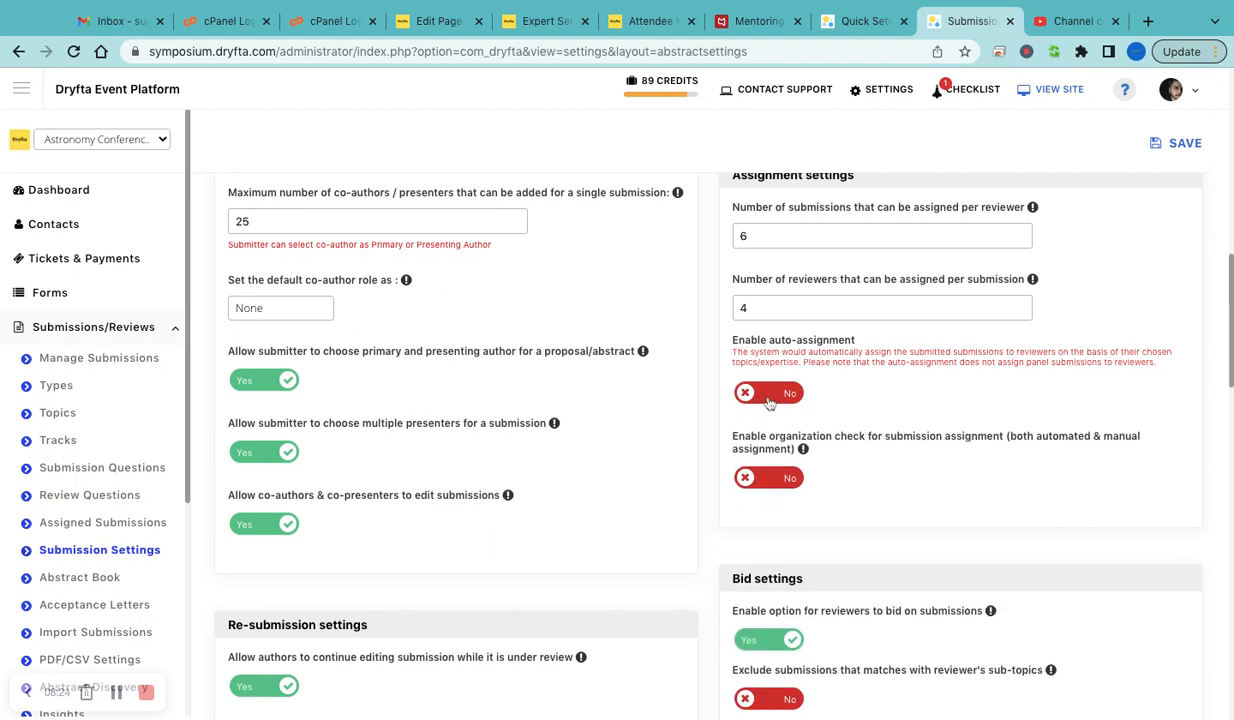
{"action": "left_click", "coordinate": [775, 400]}
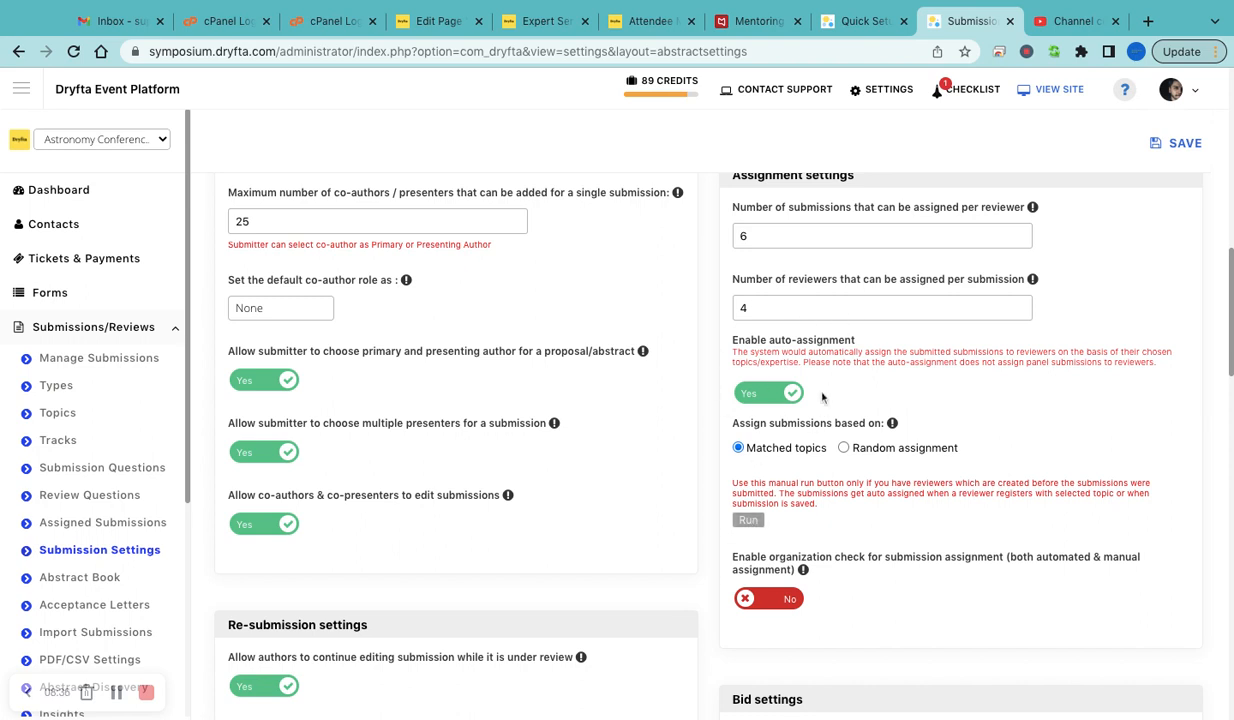
- Turn off the option for reviewers to bid on submissions in the bid settings
{"action": "scroll", "coordinate": [822, 397], "scroll_direction": "down", "scroll_amount": 2}
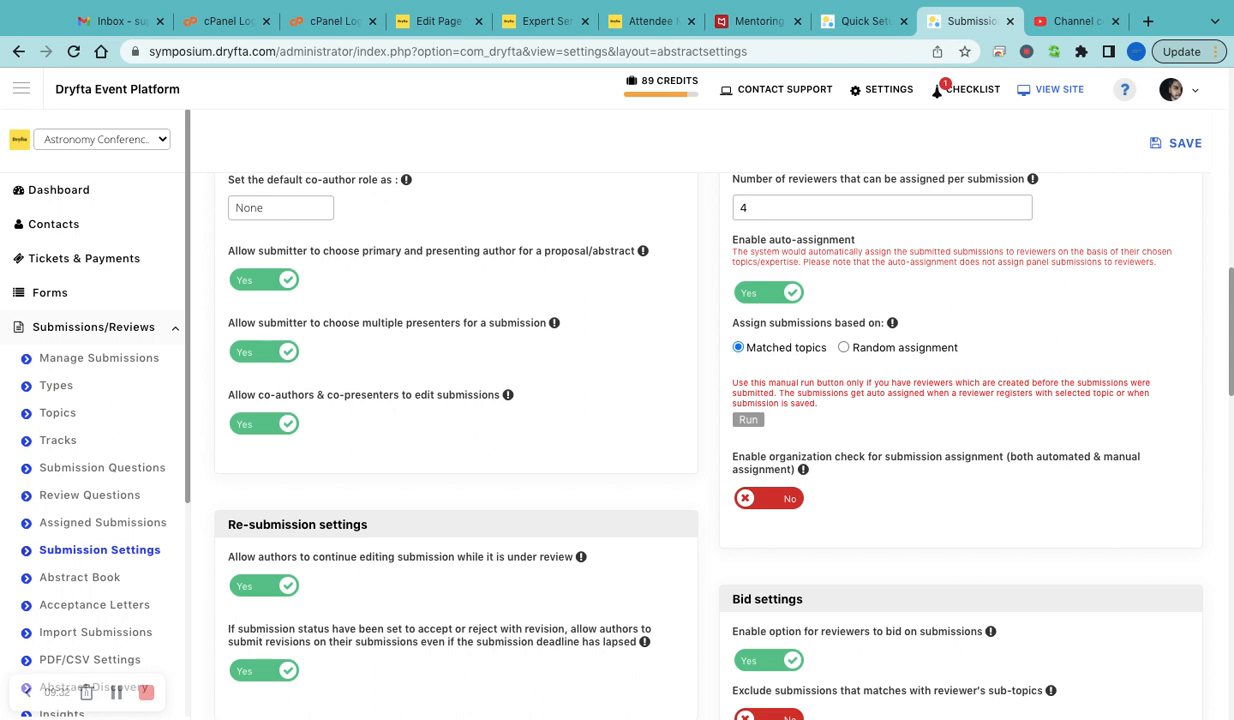
{"action": "scroll", "coordinate": [700, 455], "scroll_direction": "down", "scroll_amount": 3}
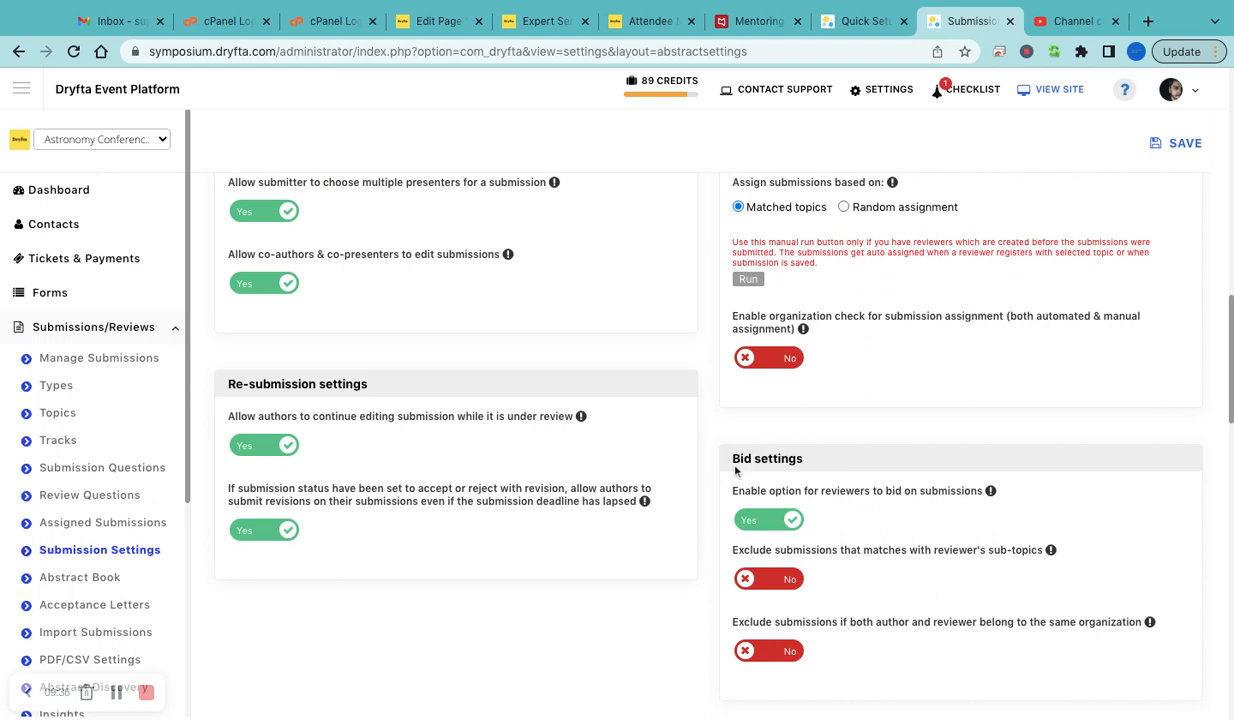
{"action": "scroll", "coordinate": [705, 490], "scroll_direction": "down", "scroll_amount": 2}
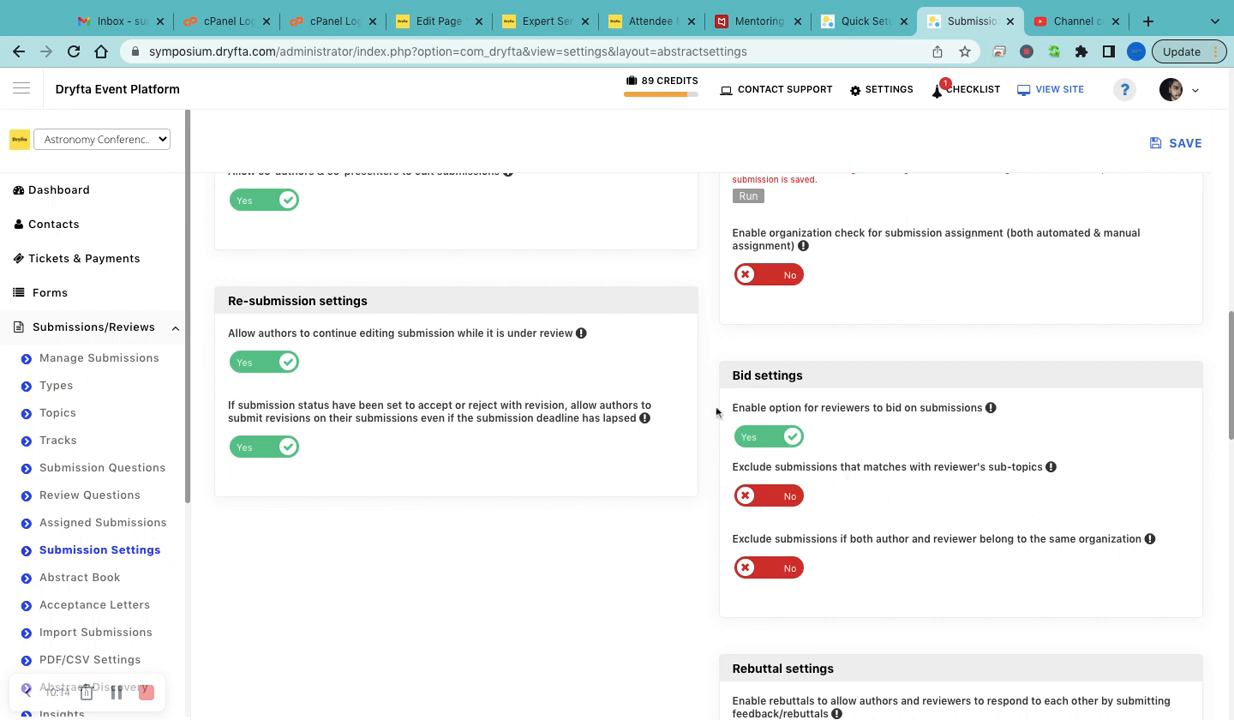
{"action": "left_click", "coordinate": [774, 440]}
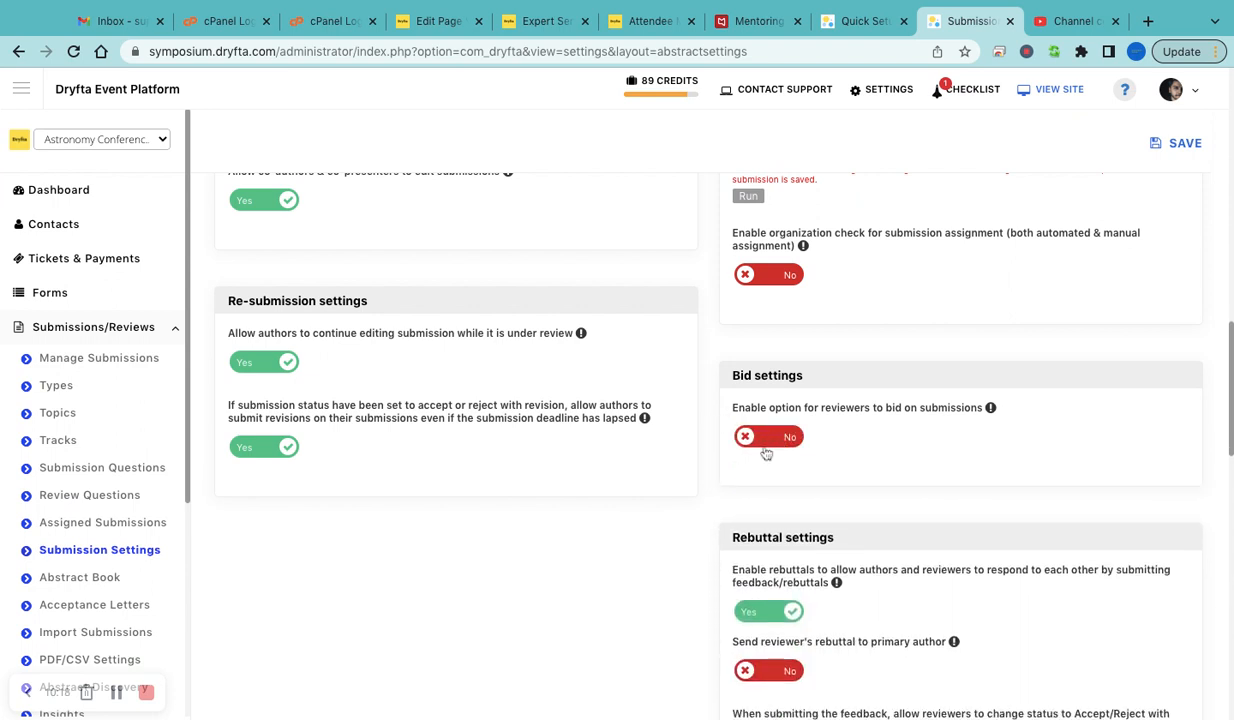
- In the rebuttal settings, stop reviewers from changing the status to Accept/Reject with Revision when submitting feedback
{"action": "scroll", "coordinate": [708, 504], "scroll_direction": "down", "scroll_amount": 3}
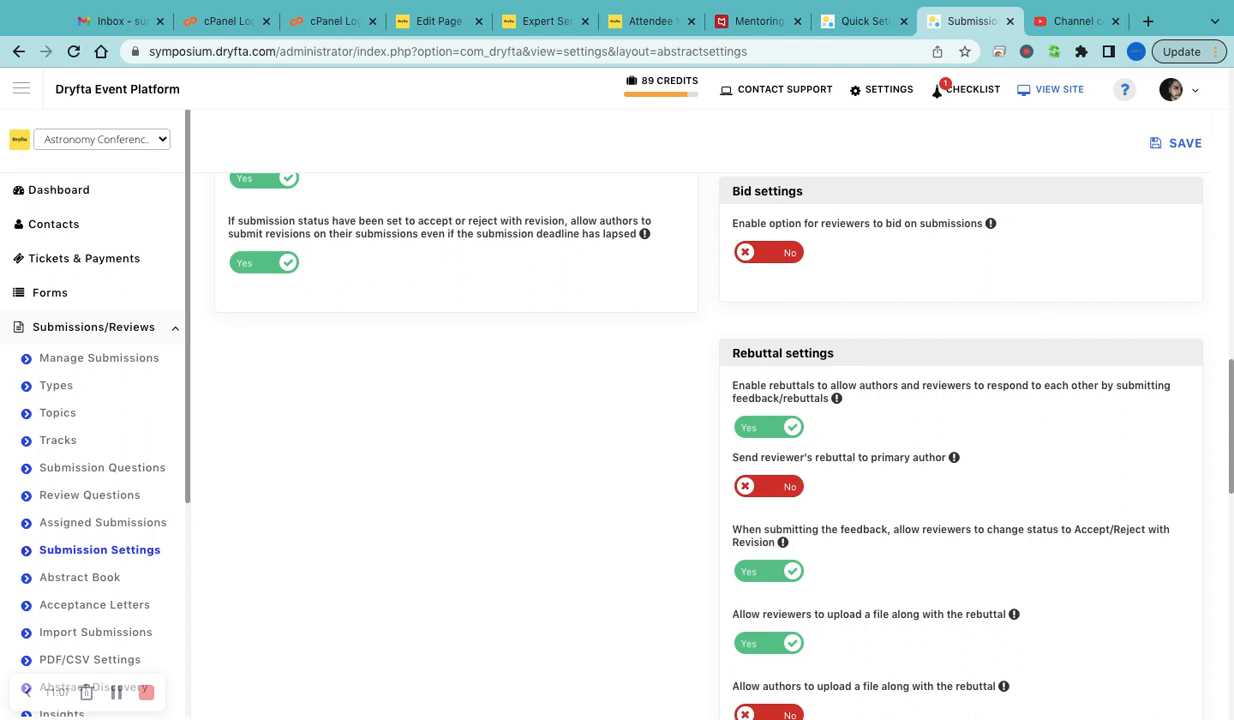
{"action": "scroll", "coordinate": [760, 400], "scroll_direction": "down", "scroll_amount": 1}
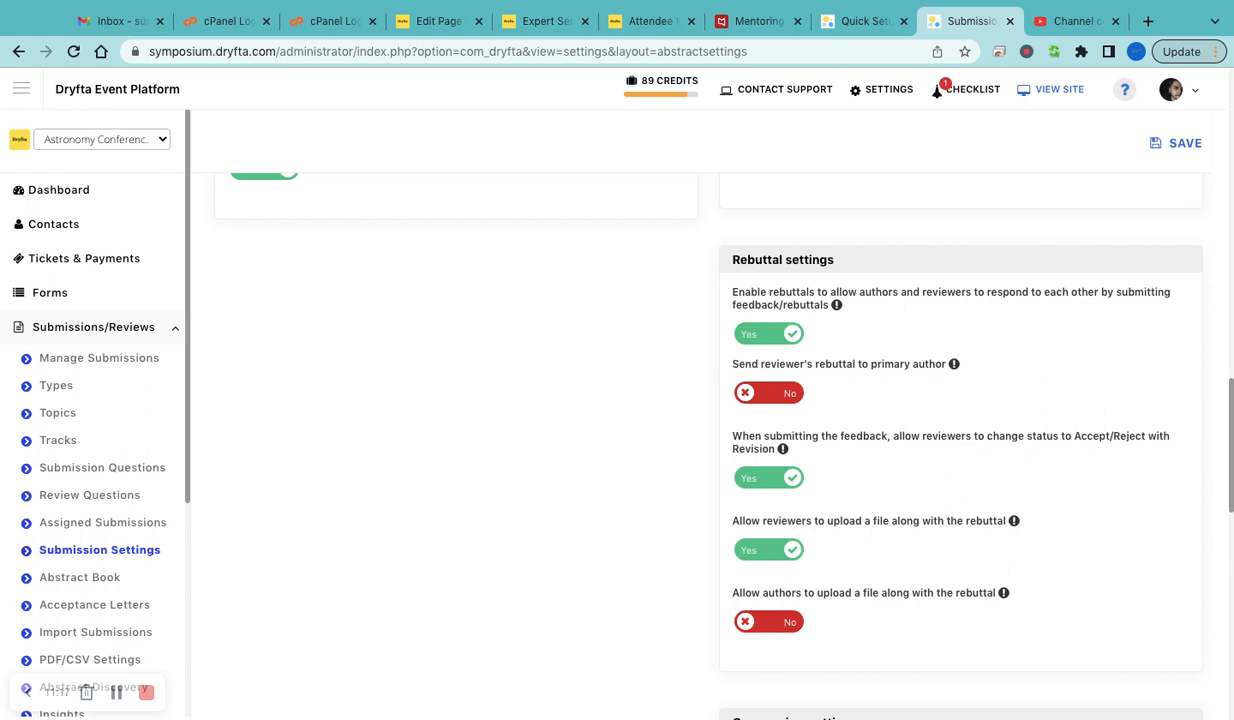
{"action": "scroll", "coordinate": [790, 610], "scroll_direction": "down", "scroll_amount": 1}
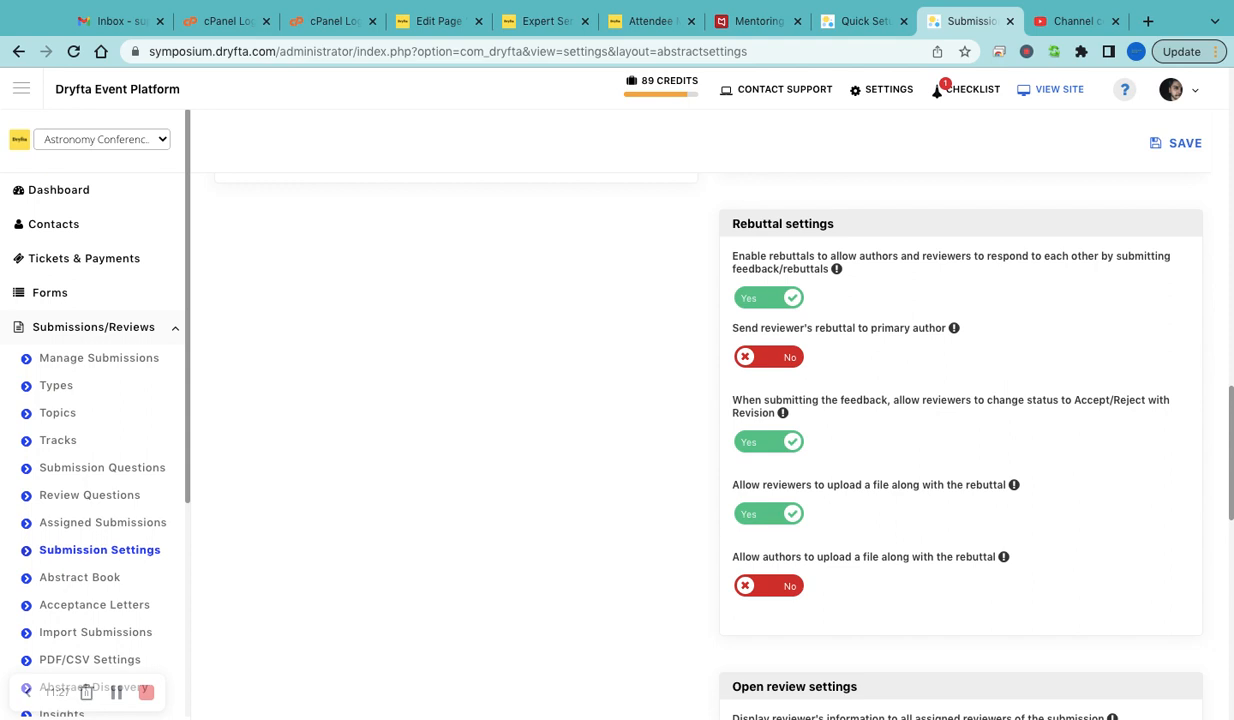
{"action": "left_click", "coordinate": [770, 447]}
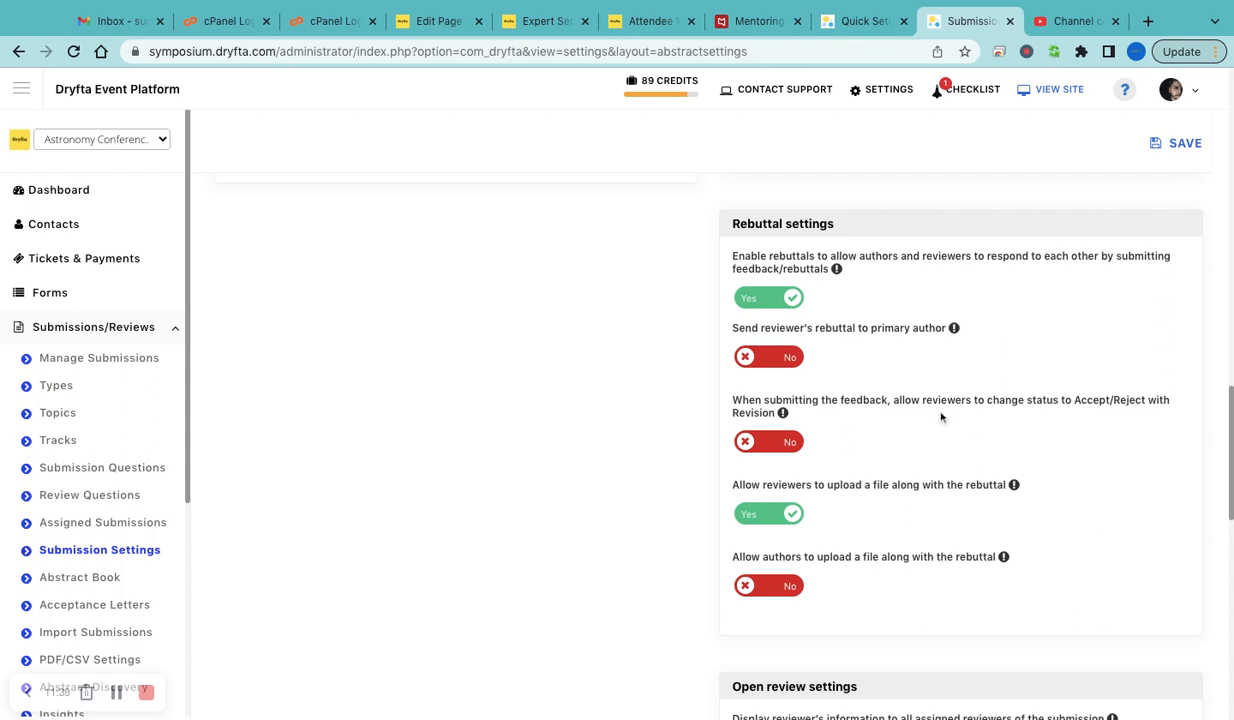
- Look through the open review settings, including the displayed reviewer information, and the review re-submission settings
{"action": "scroll", "coordinate": [795, 529], "scroll_direction": "down", "scroll_amount": 2}
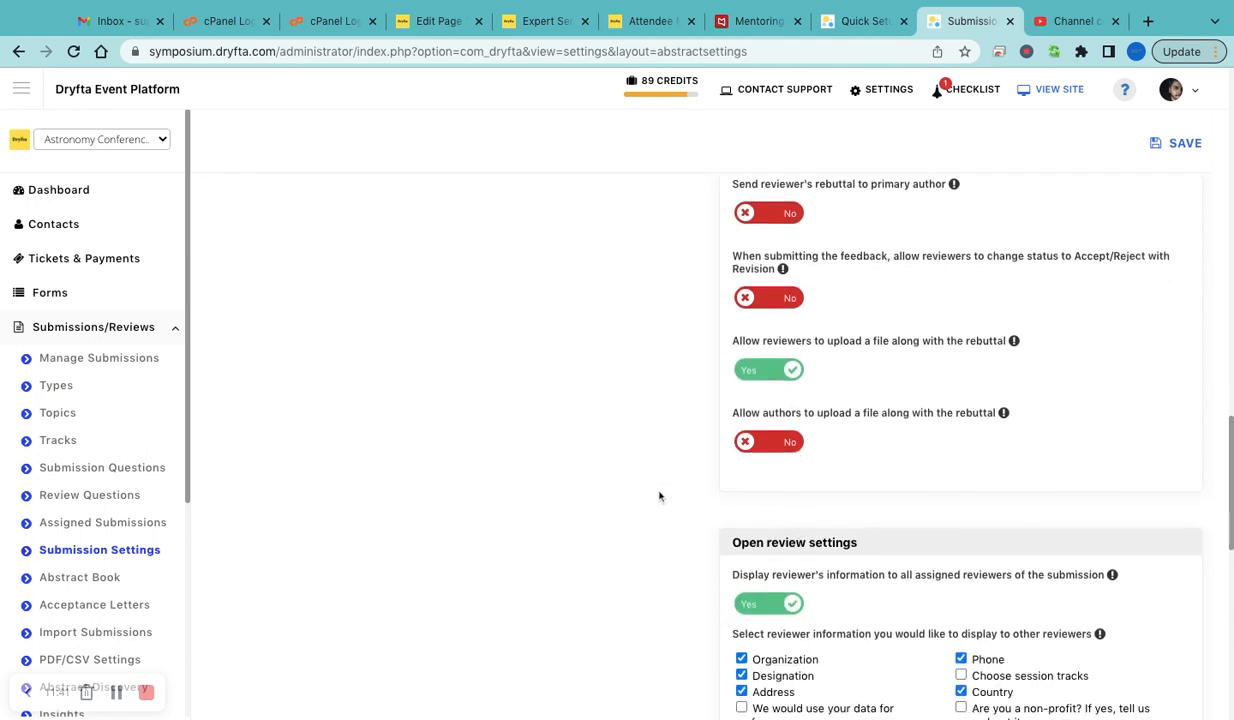
{"action": "scroll", "coordinate": [658, 496], "scroll_direction": "down", "scroll_amount": 3}
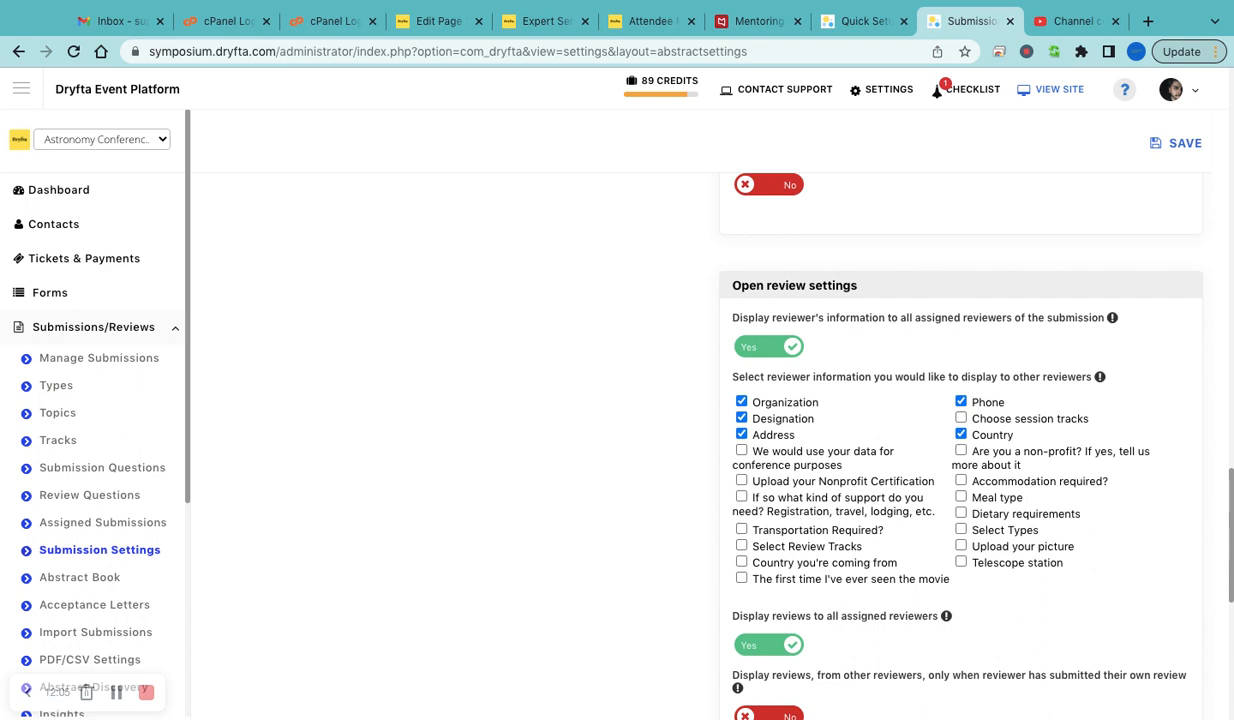
{"action": "scroll", "coordinate": [705, 342], "scroll_direction": "down", "scroll_amount": 3}
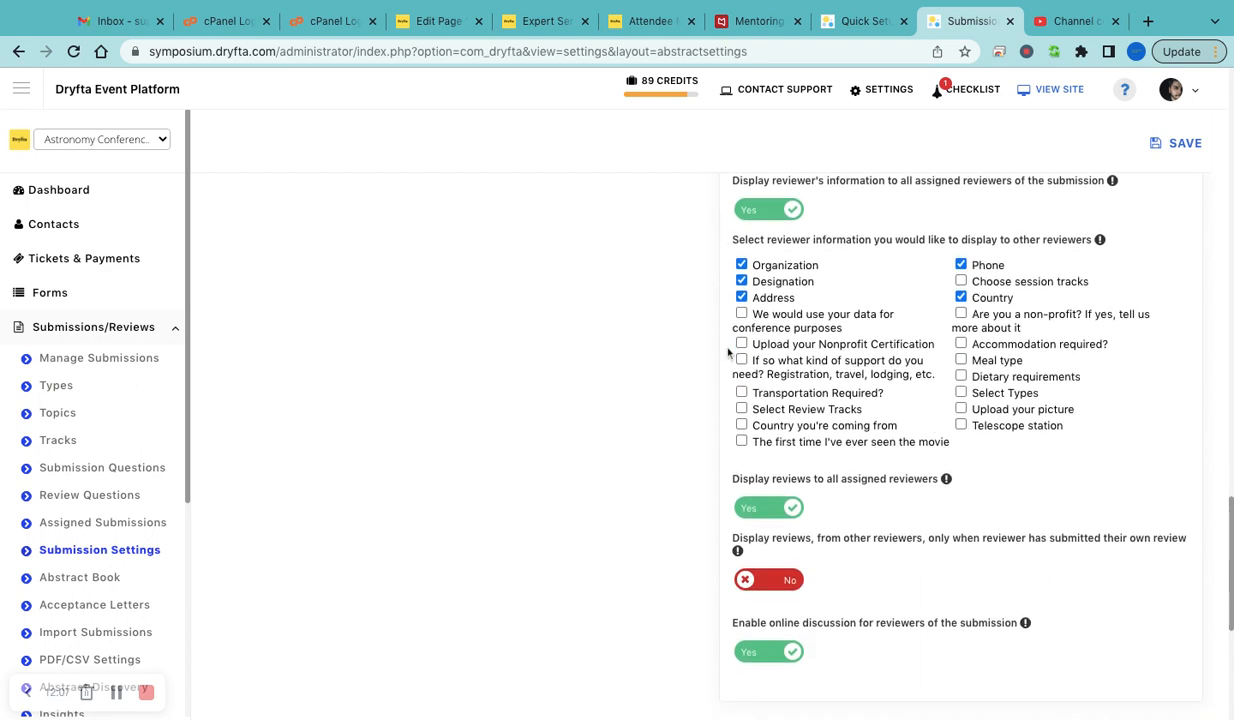
{"action": "scroll", "coordinate": [669, 479], "scroll_direction": "down", "scroll_amount": 1}
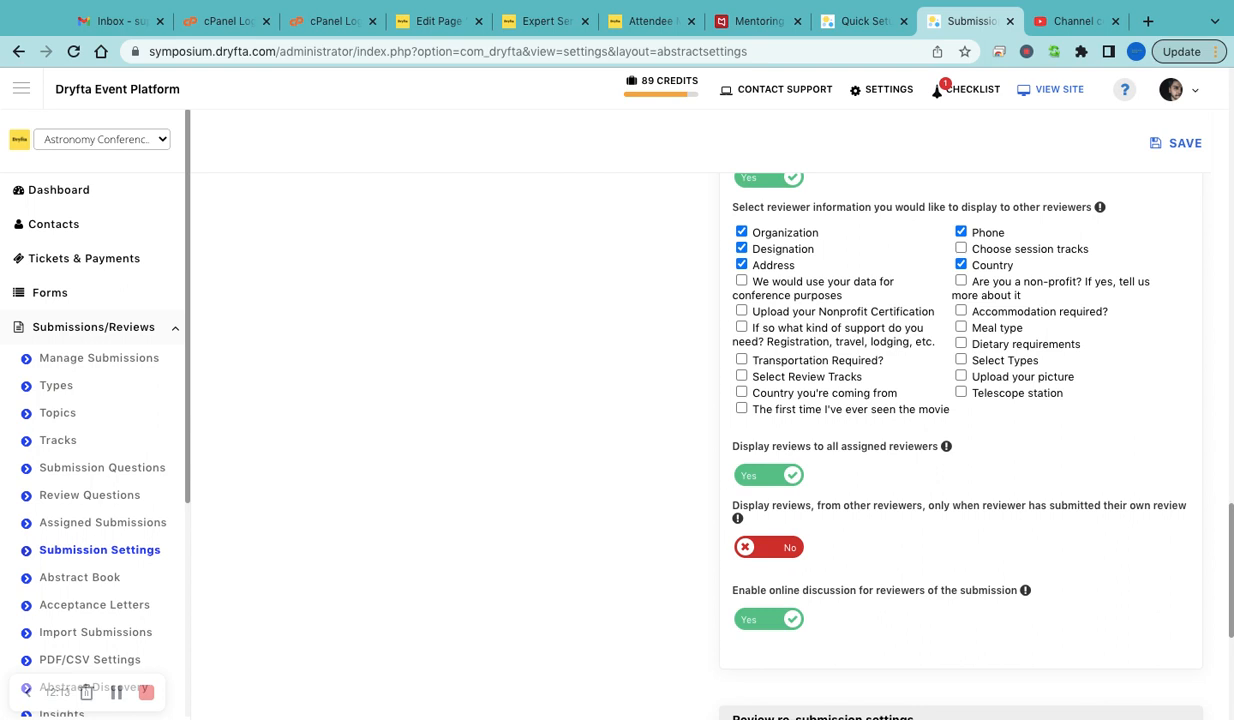
{"action": "scroll", "coordinate": [673, 507], "scroll_direction": "down", "scroll_amount": 1}
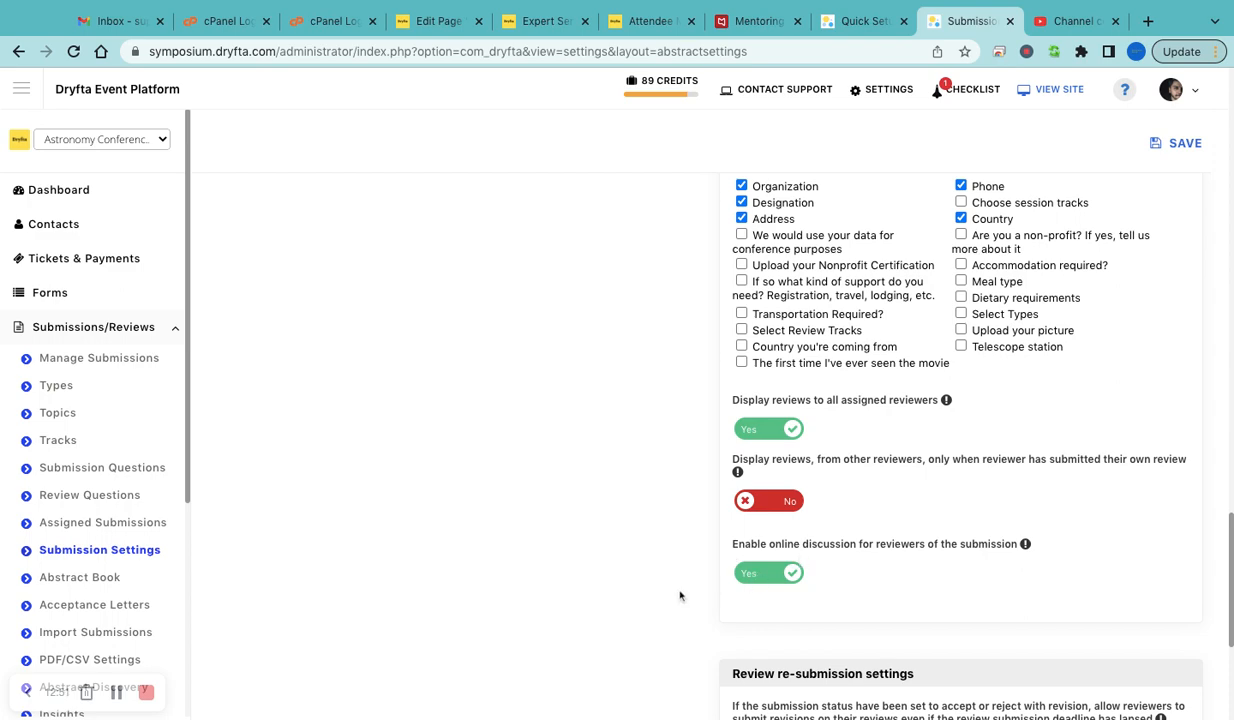
{"action": "scroll", "coordinate": [678, 600], "scroll_direction": "down", "scroll_amount": 3}
{"action": "scroll", "coordinate": [678, 605], "scroll_direction": "down", "scroll_amount": 3}
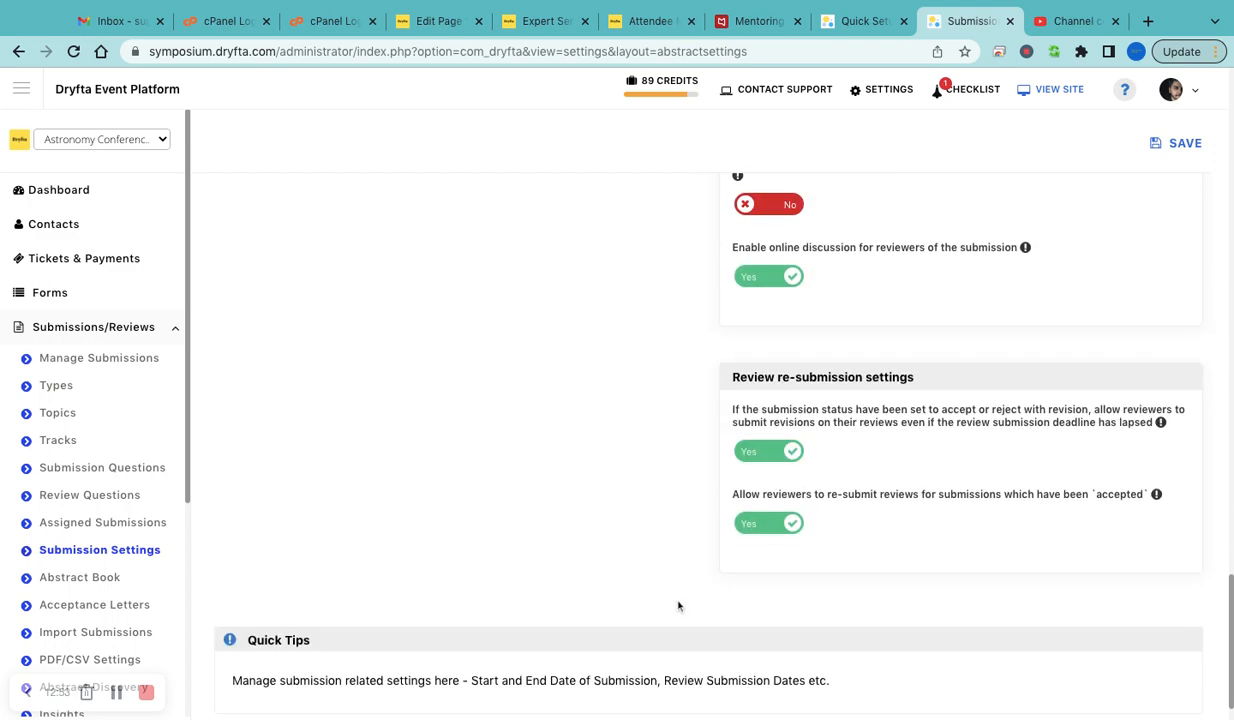
- In the re-submission settings, stop authors from continuing to edit a submission while it is under review
{"action": "scroll", "coordinate": [688, 450], "scroll_direction": "up", "scroll_amount": 15}
{"action": "scroll", "coordinate": [688, 451], "scroll_direction": "up", "scroll_amount": 8}
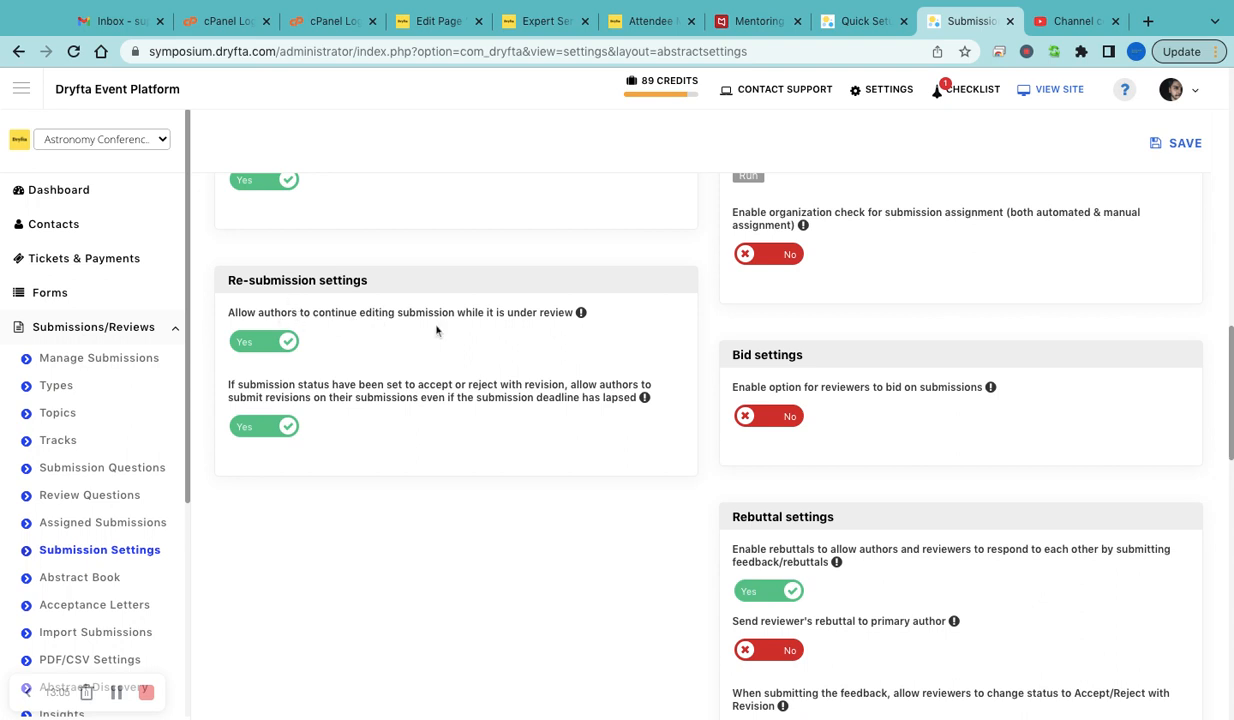
{"action": "left_click", "coordinate": [269, 349]}
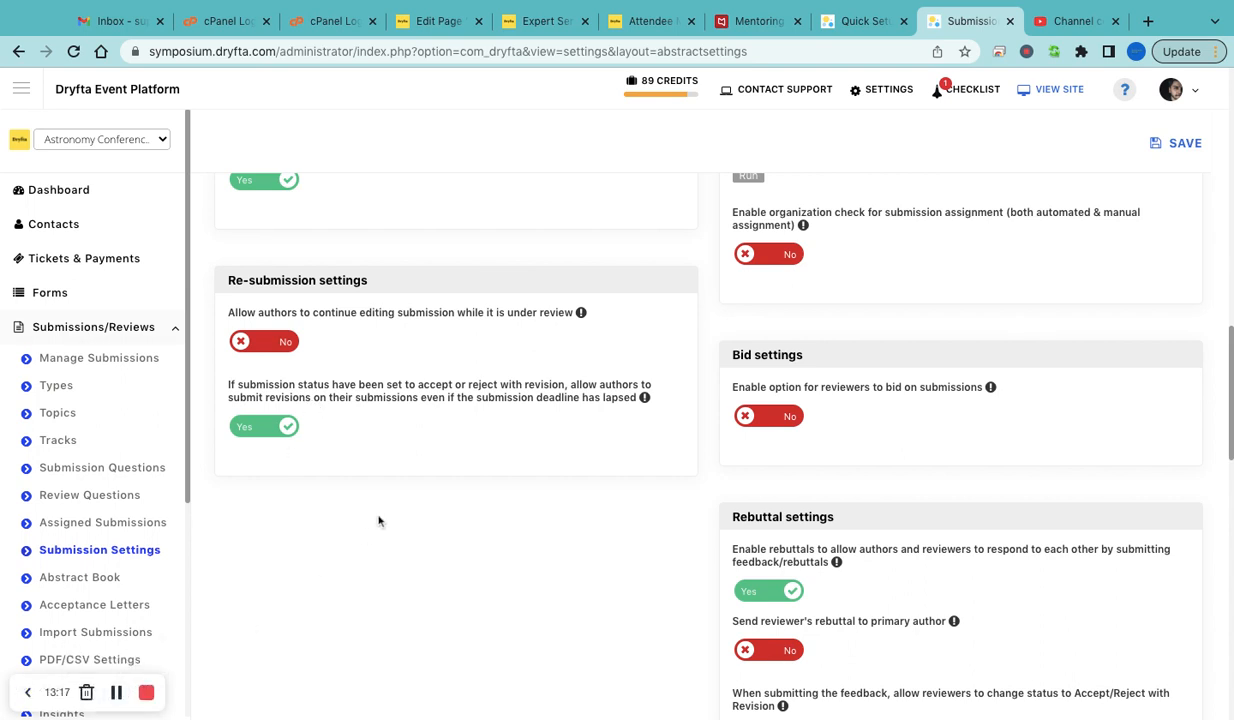
- Look through the submission types and open the Poster Presentation type for editing
{"action": "left_click", "coordinate": [106, 388]}
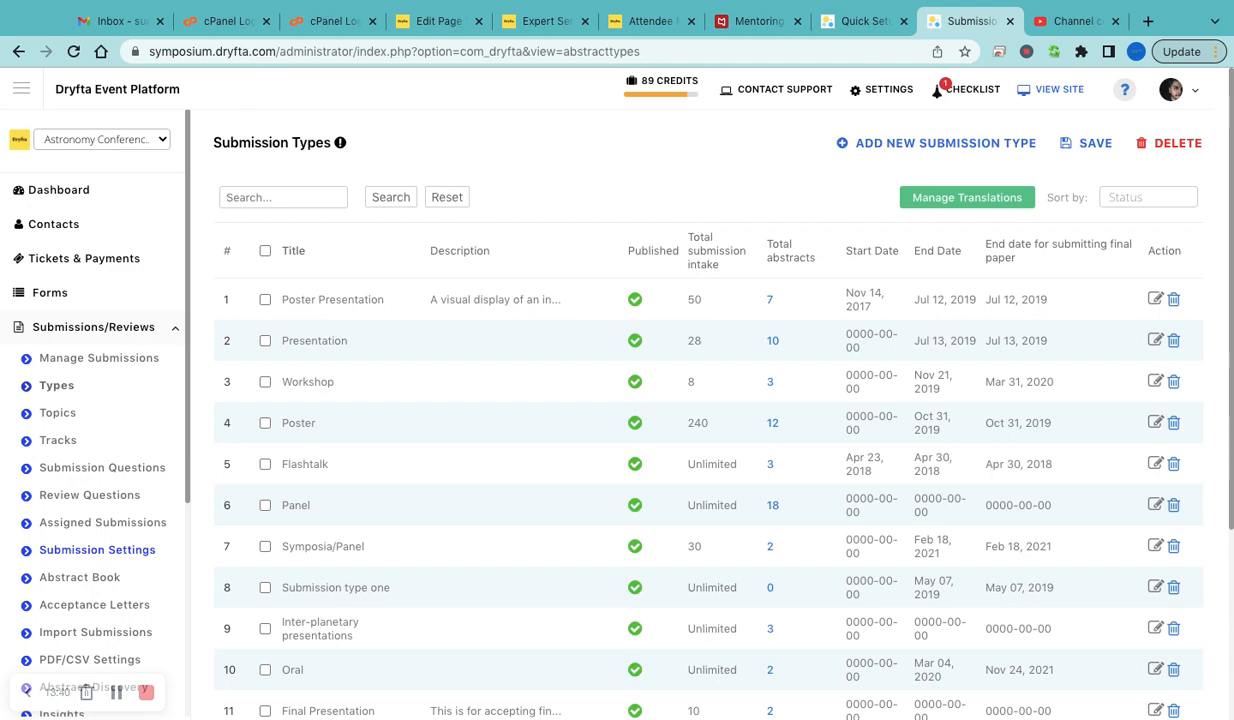
{"action": "scroll", "coordinate": [432, 381], "scroll_direction": "down", "scroll_amount": 5}
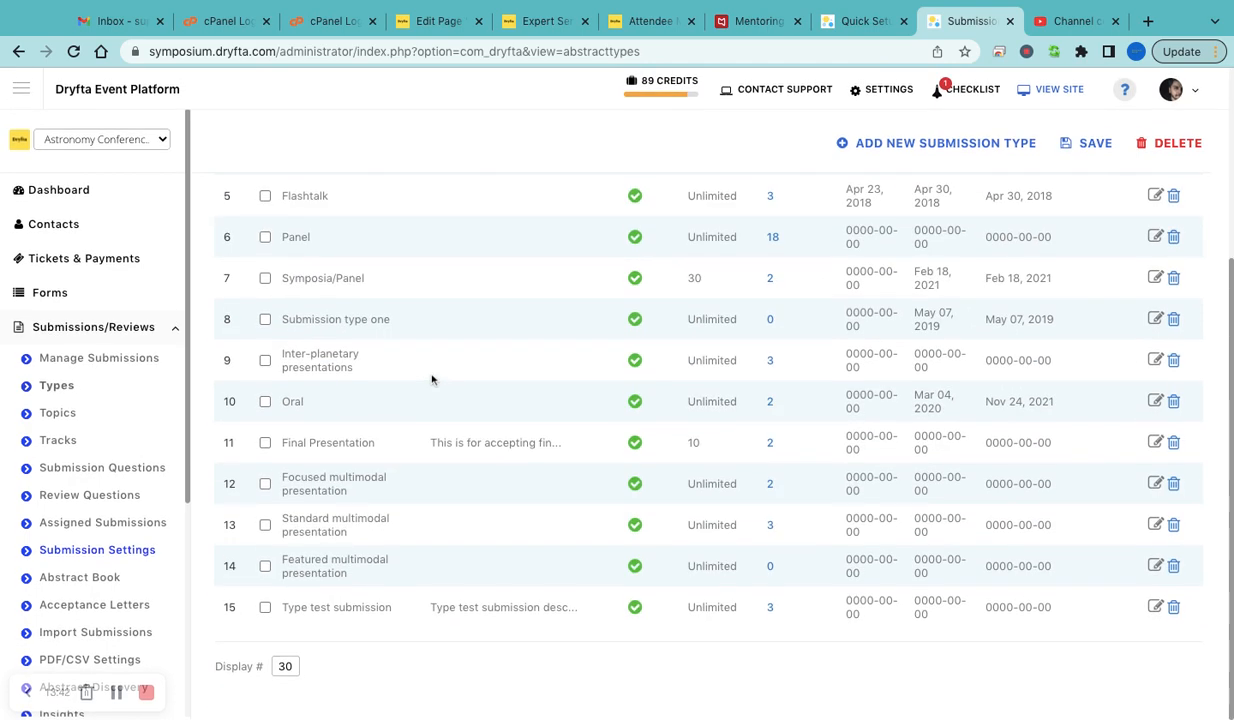
{"action": "scroll", "coordinate": [432, 379], "scroll_direction": "up", "scroll_amount": 5}
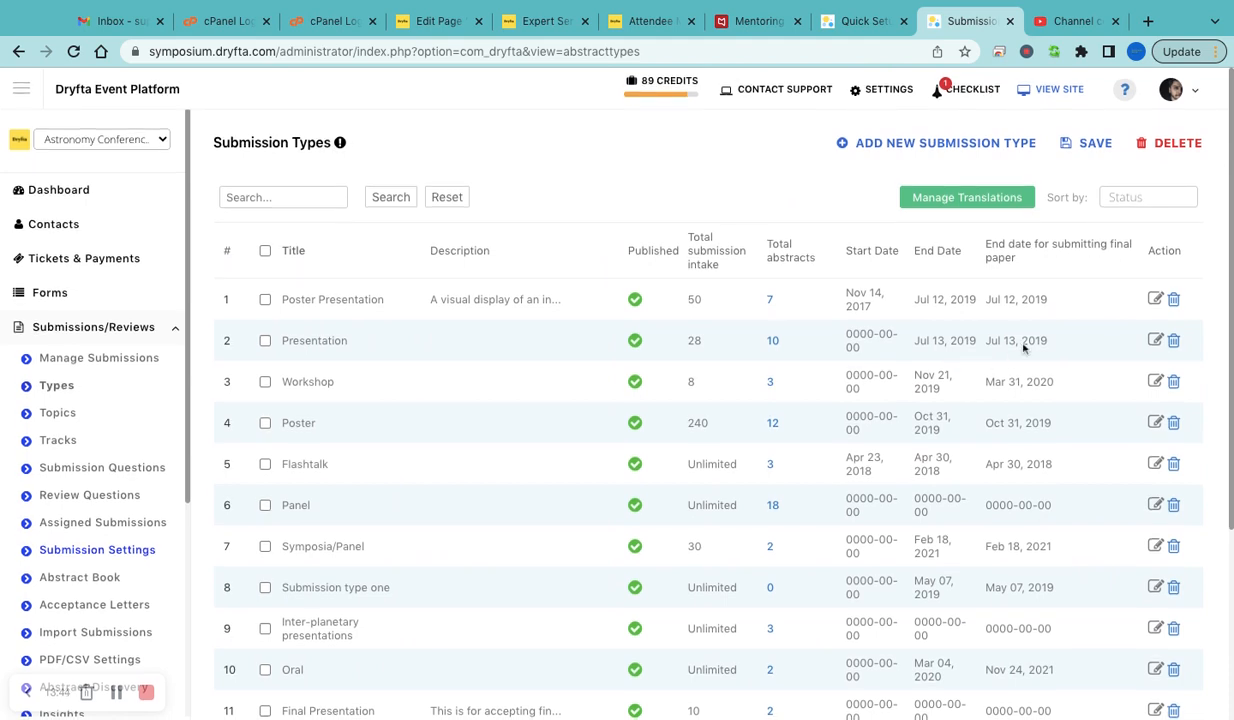
{"action": "left_click", "coordinate": [1155, 299]}
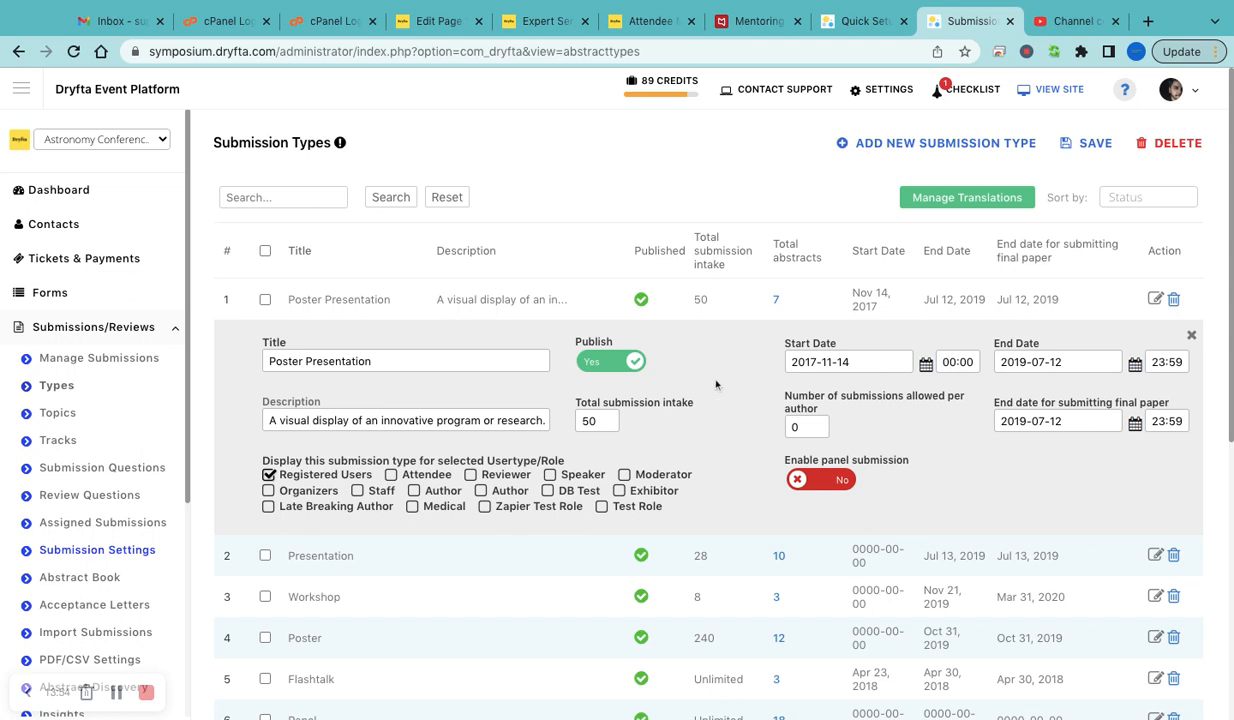
- Set the number of submissions allowed per author to 2 for Poster Presentation, checking its start date, total intake and role options
{"action": "left_click", "coordinate": [927, 366]}
{"action": "left_click", "coordinate": [938, 392]}
{"action": "scroll", "coordinate": [718, 418], "scroll_direction": "down", "scroll_amount": 1}
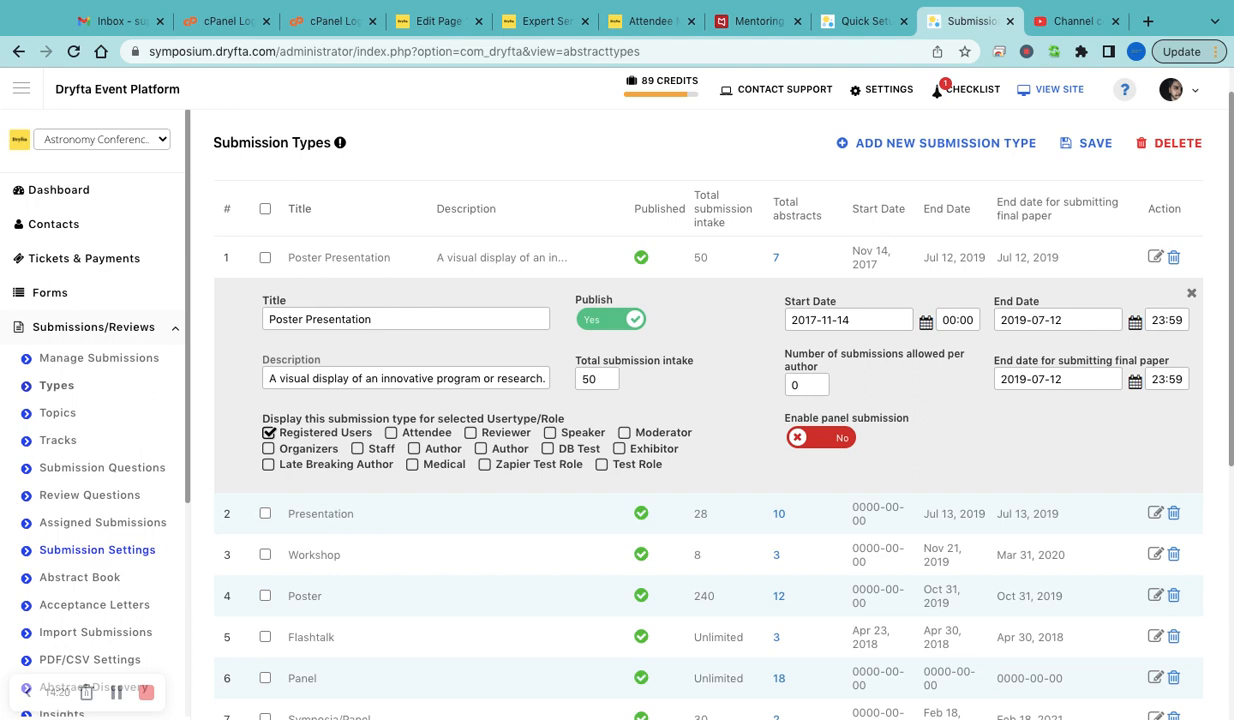
{"action": "double_click", "coordinate": [599, 378]}
{"action": "left_click", "coordinate": [642, 386]}
{"action": "double_click", "coordinate": [797, 385]}
{"action": "type", "text": "2"}
{"action": "left_click_drag", "start_coordinate": [490, 421], "coordinate": [506, 455]}
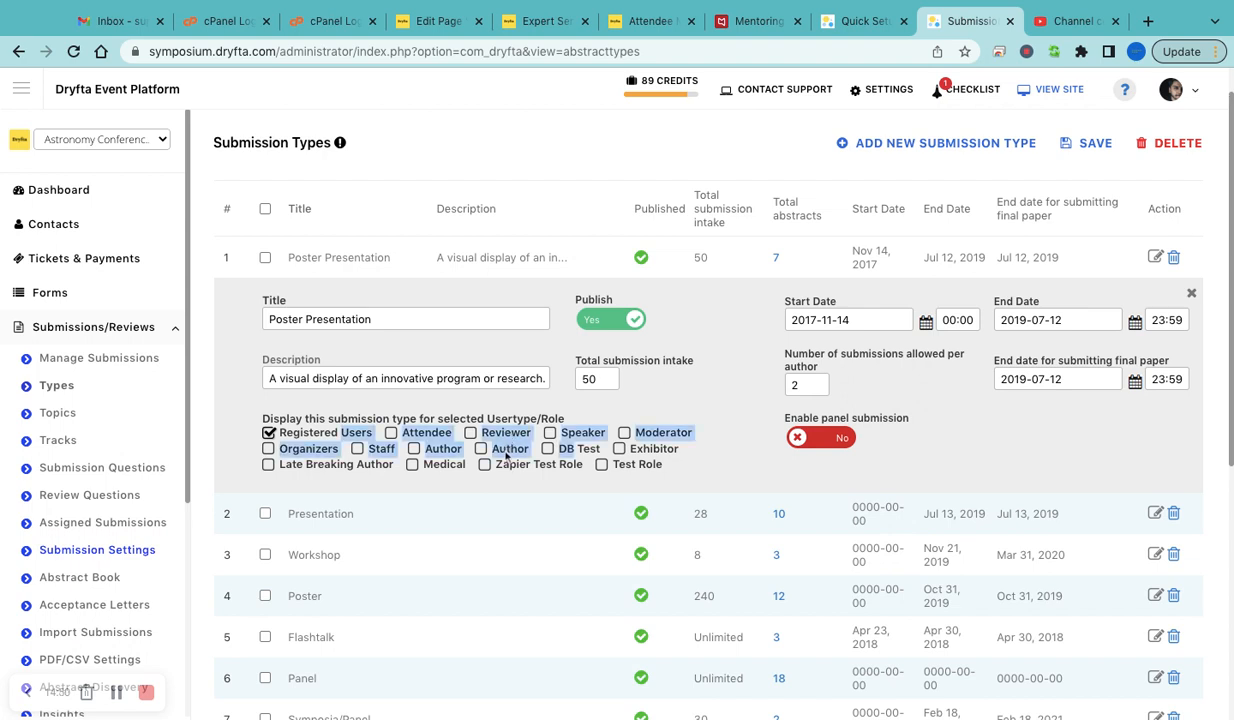
{"action": "left_click", "coordinate": [696, 441]}
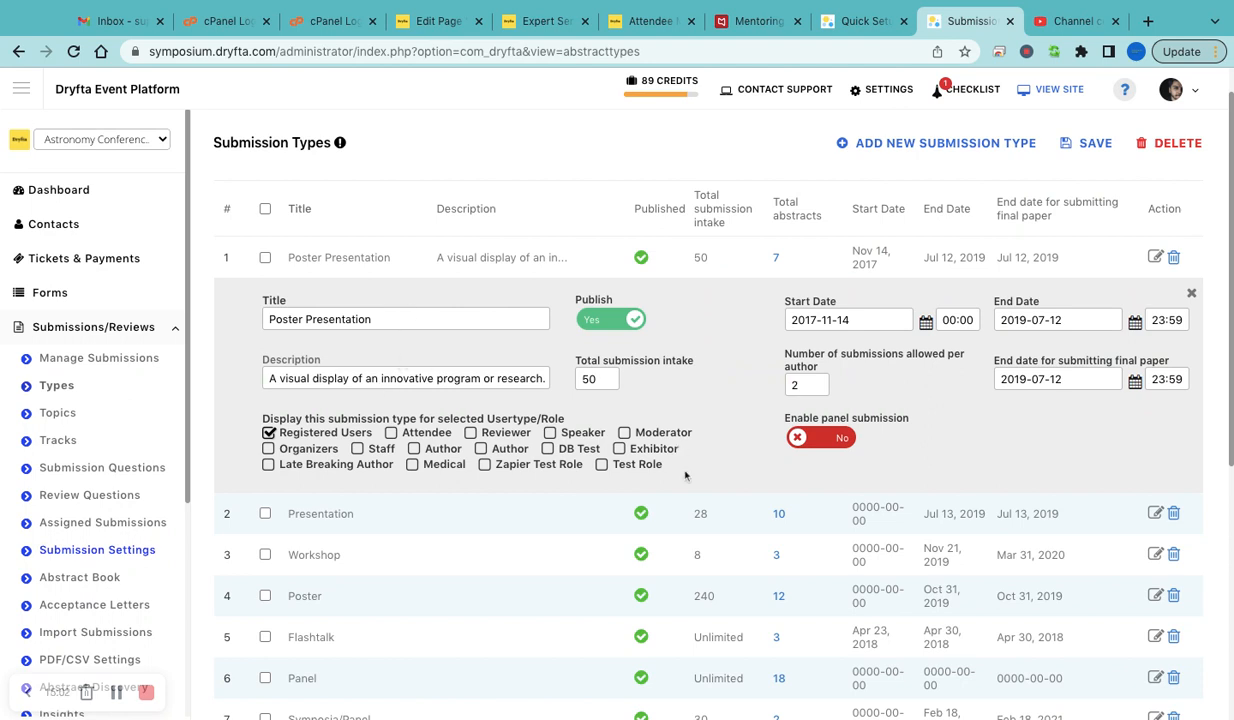
- Open the Panel submission type for editing
{"action": "scroll", "coordinate": [685, 476], "scroll_direction": "down", "scroll_amount": 3}
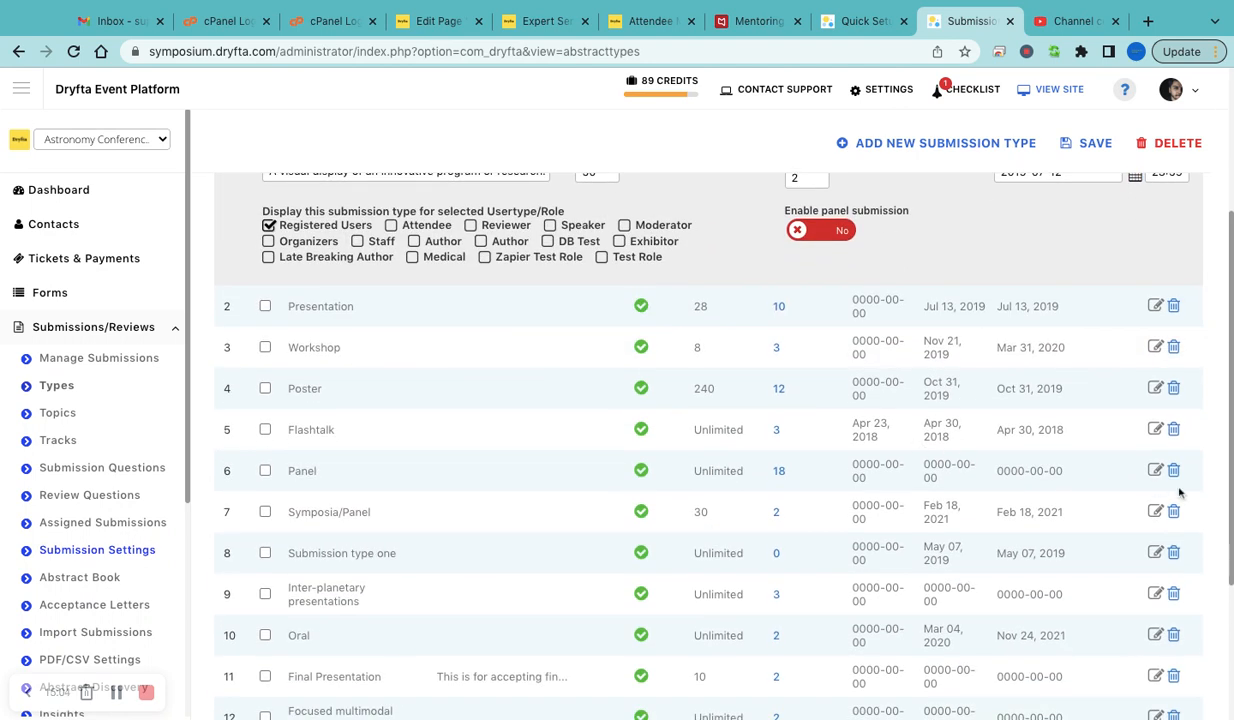
{"action": "left_click", "coordinate": [1155, 470]}
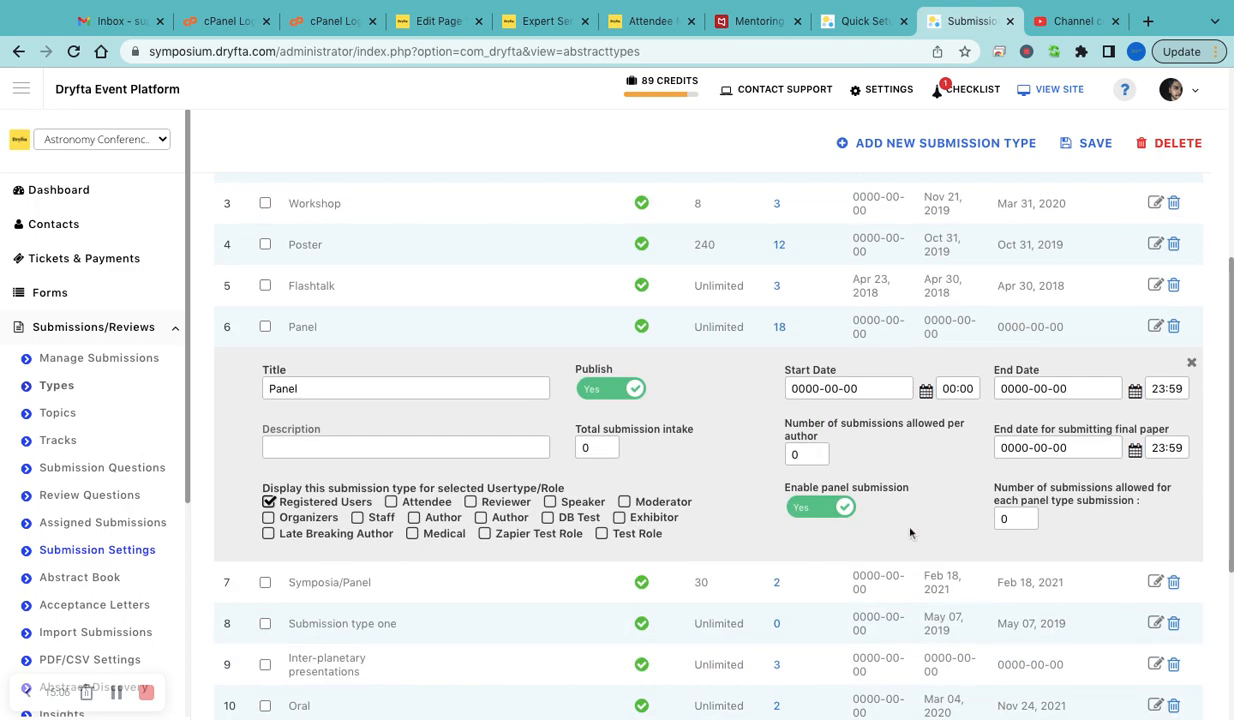
- Keep panel submission enabled for the Panel type and set the number of submissions allowed for each panel type submission to 4
{"action": "left_click", "coordinate": [818, 510]}
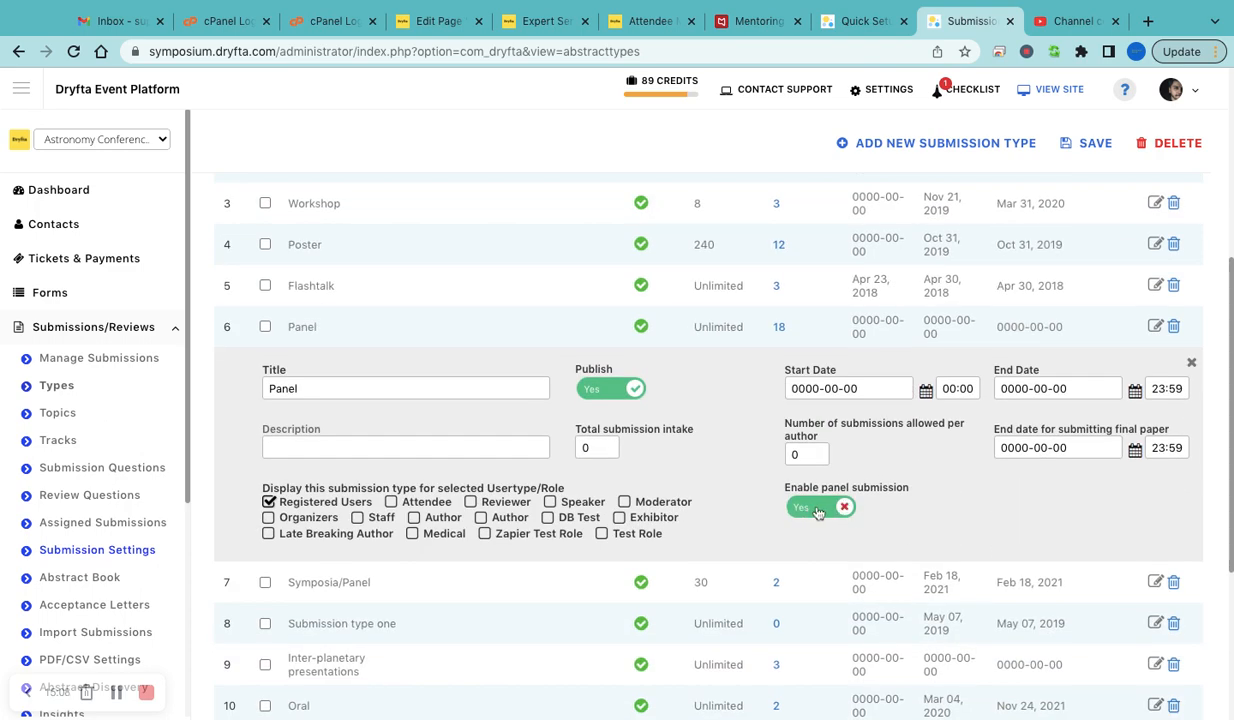
{"action": "left_click", "coordinate": [818, 509]}
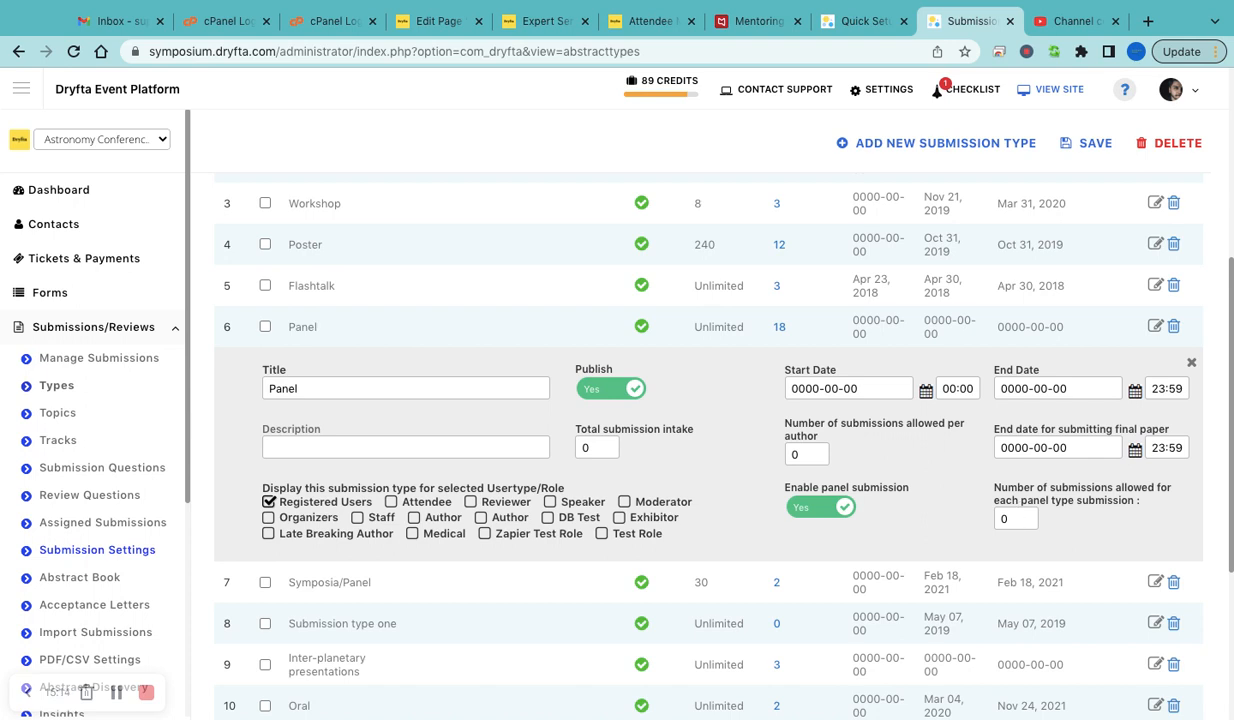
{"action": "left_click_drag", "start_coordinate": [1012, 519], "coordinate": [967, 500]}
{"action": "type", "text": "4"}
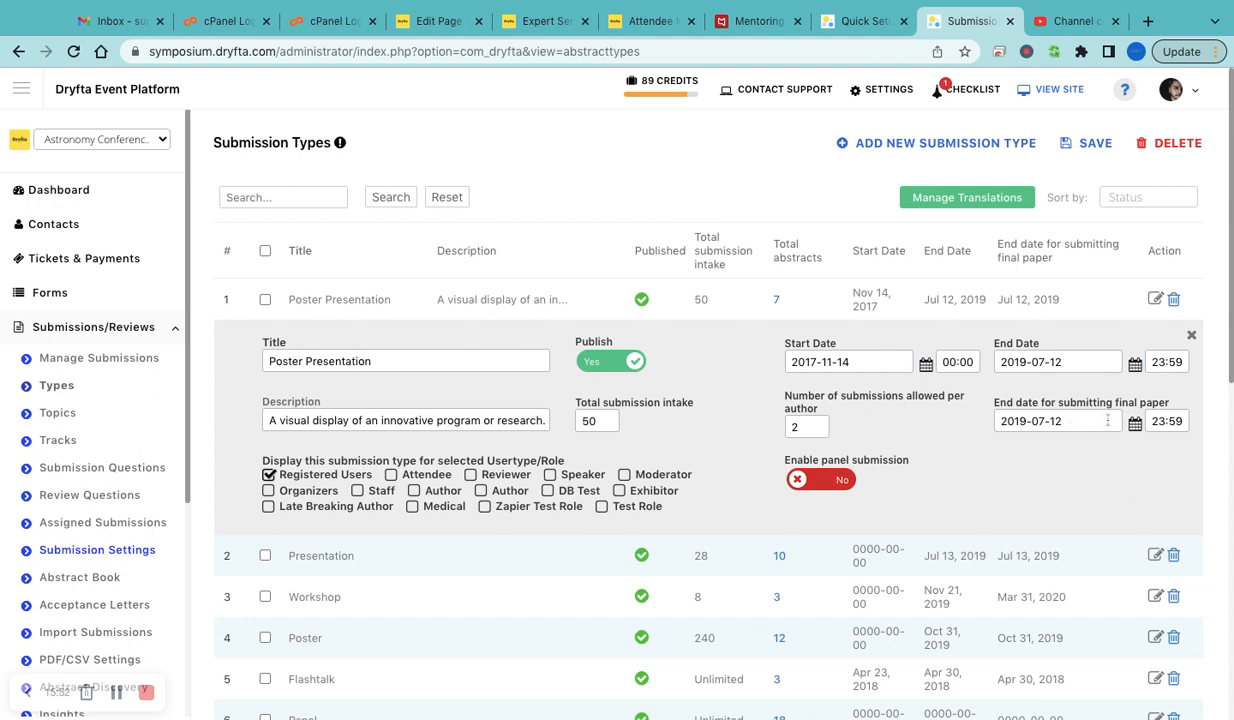
- Check the date picker for Poster Presentation's final paper end date and close it without picking a date
{"action": "left_click", "coordinate": [1095, 416]}
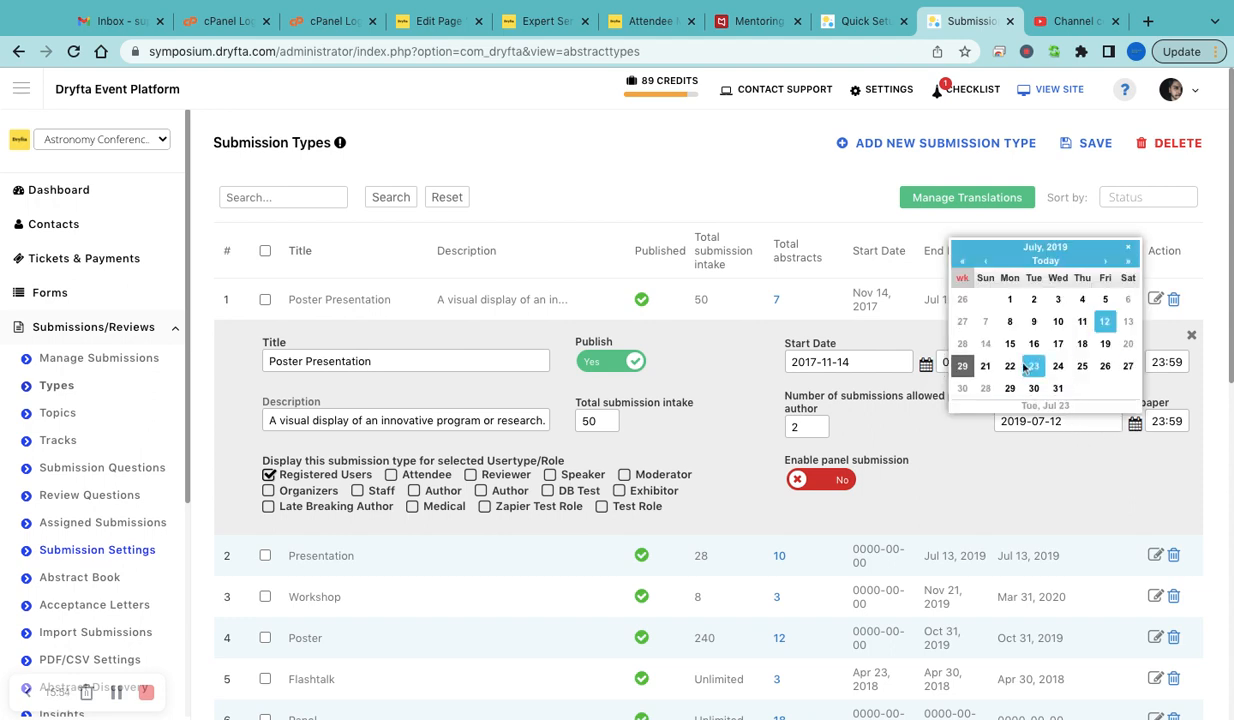
{"action": "left_click", "coordinate": [1061, 460]}
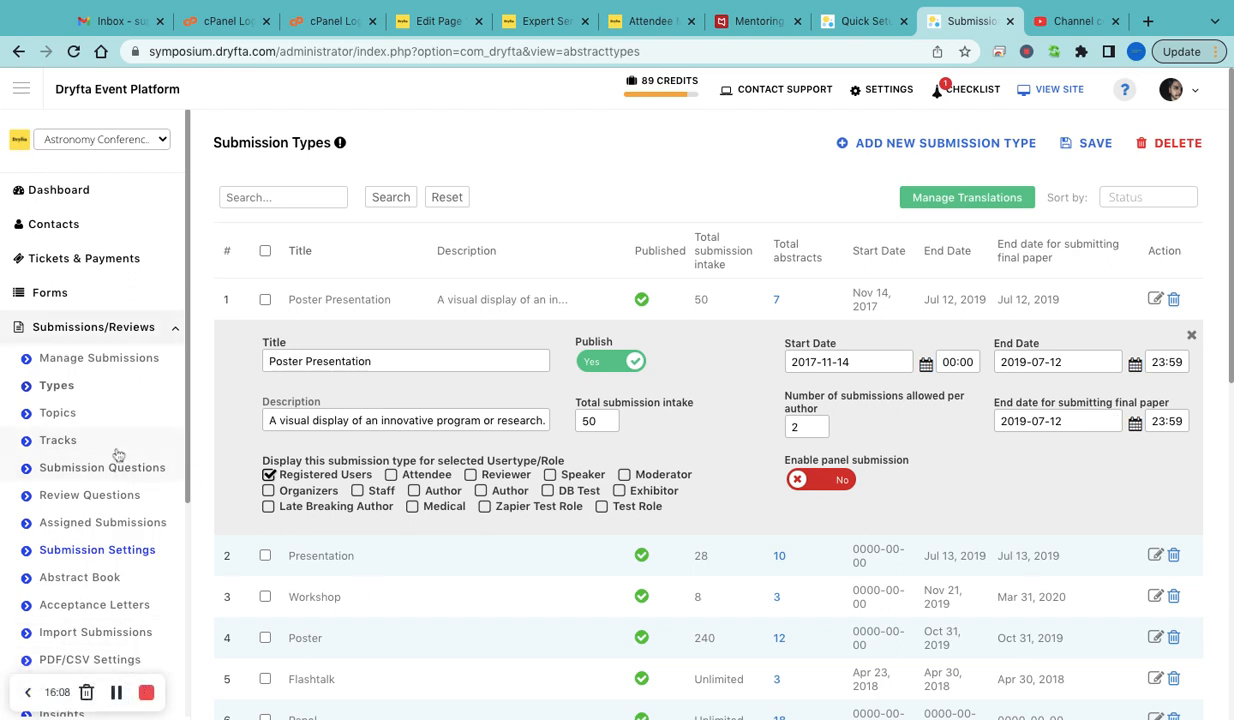
- Open the Languaging sub-topic in the submission topics, check its parent topic and submission track options, and close it without saving
{"action": "left_click", "coordinate": [89, 422]}
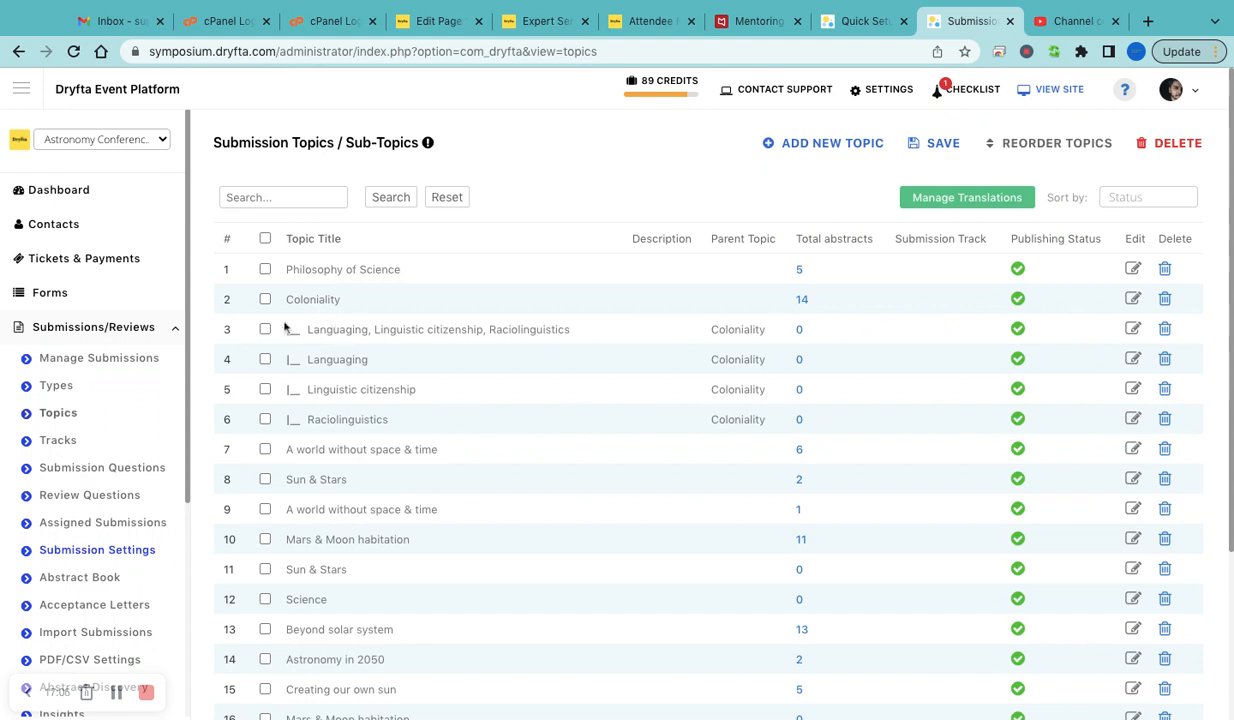
{"action": "left_click", "coordinate": [1133, 358]}
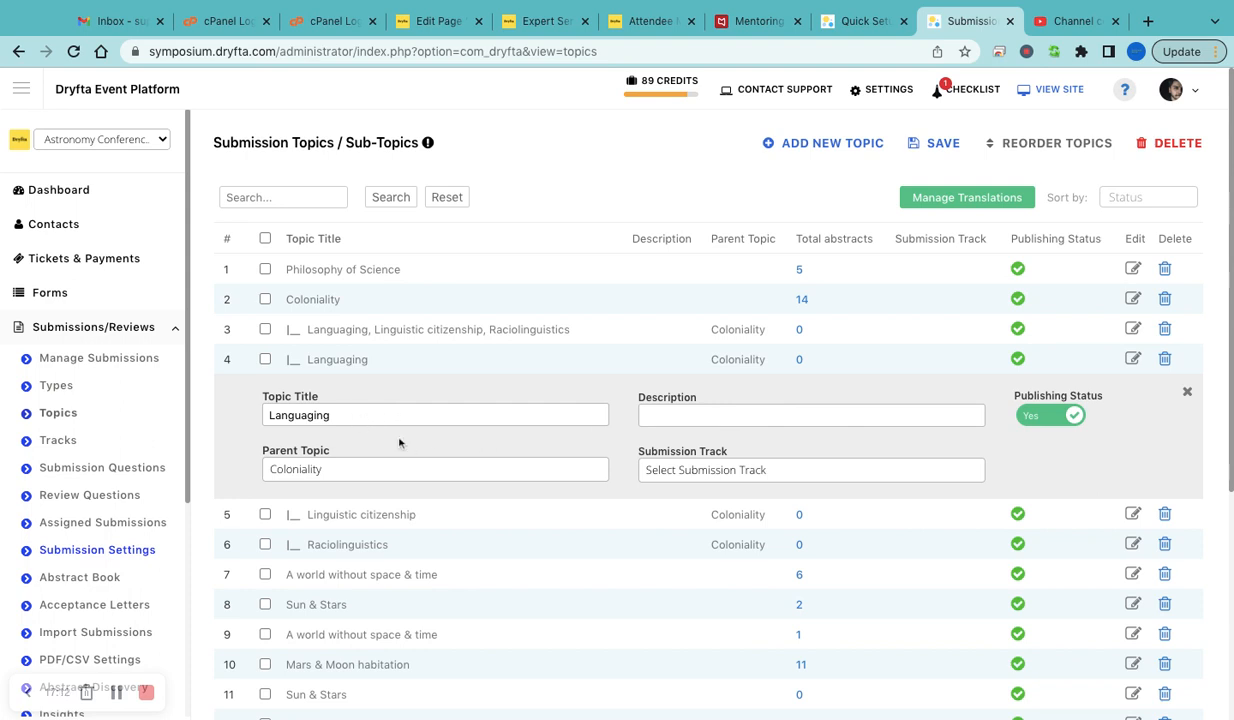
{"action": "left_click", "coordinate": [675, 480]}
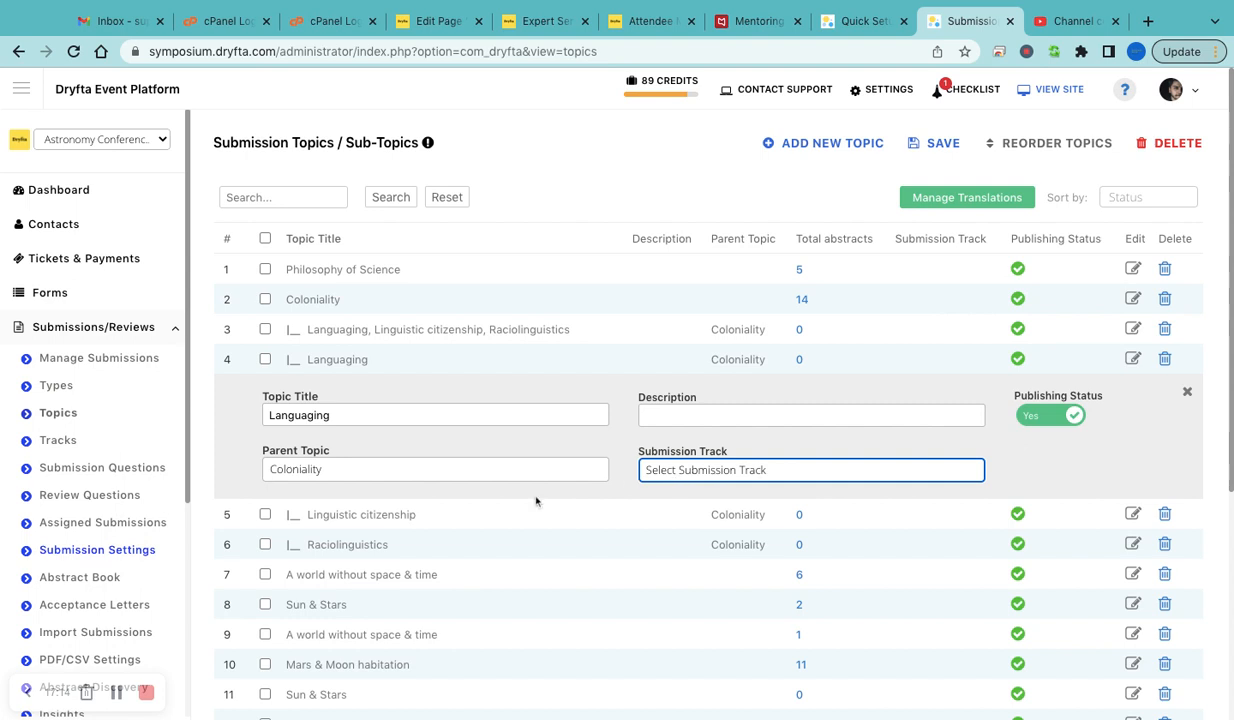
{"action": "left_click", "coordinate": [494, 470]}
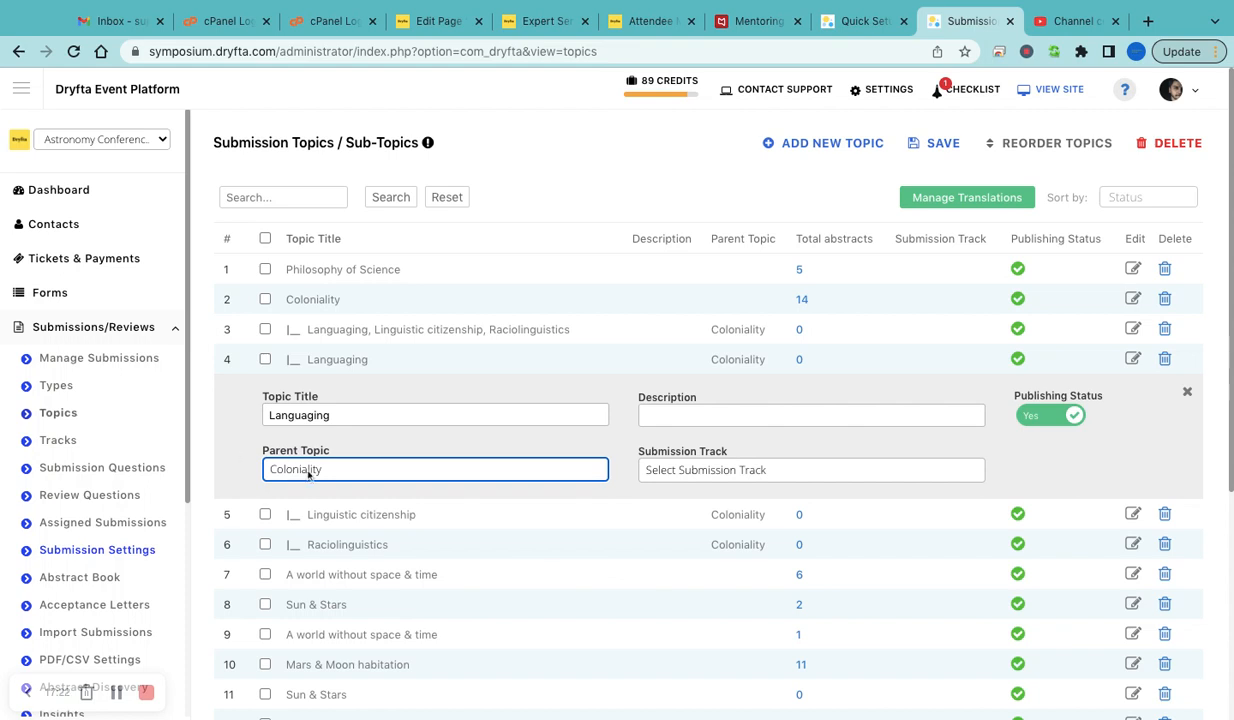
{"action": "left_click", "coordinate": [250, 431]}
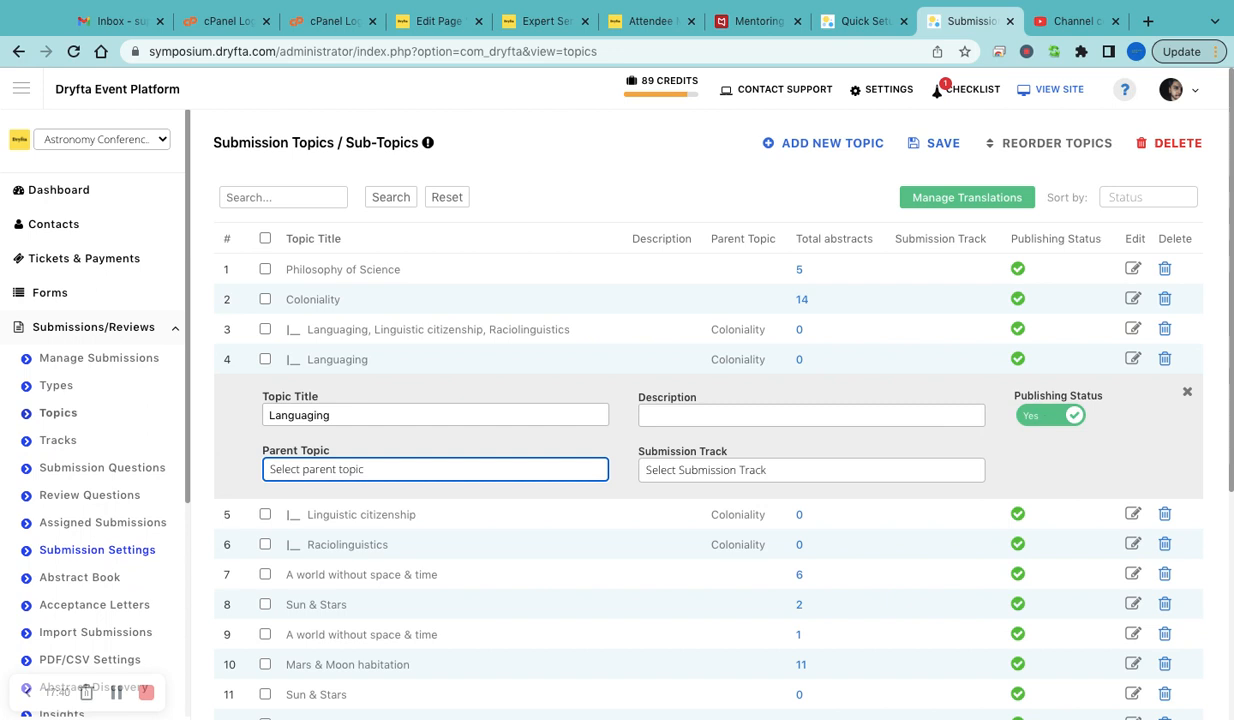
{"action": "left_click", "coordinate": [1187, 391]}
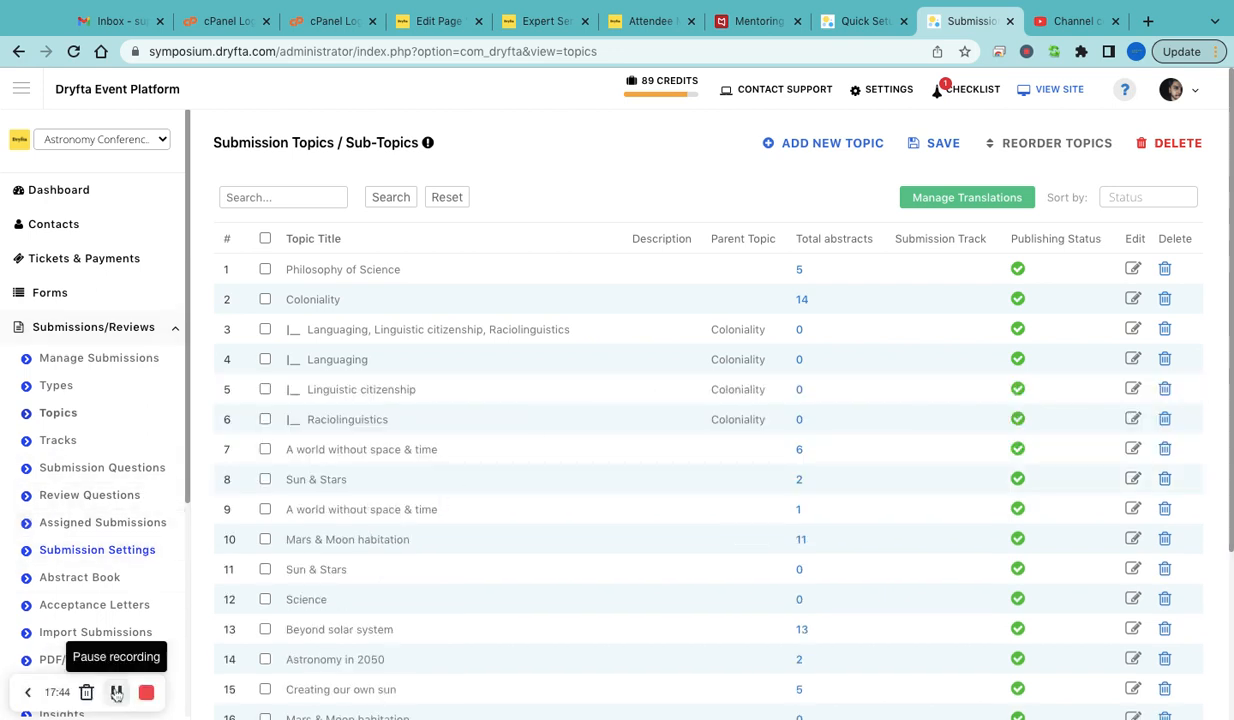
- Open the Account Creation Form from the registration forms in Form Builder
{"action": "left_click", "coordinate": [90, 294]}
{"action": "left_click", "coordinate": [90, 325]}
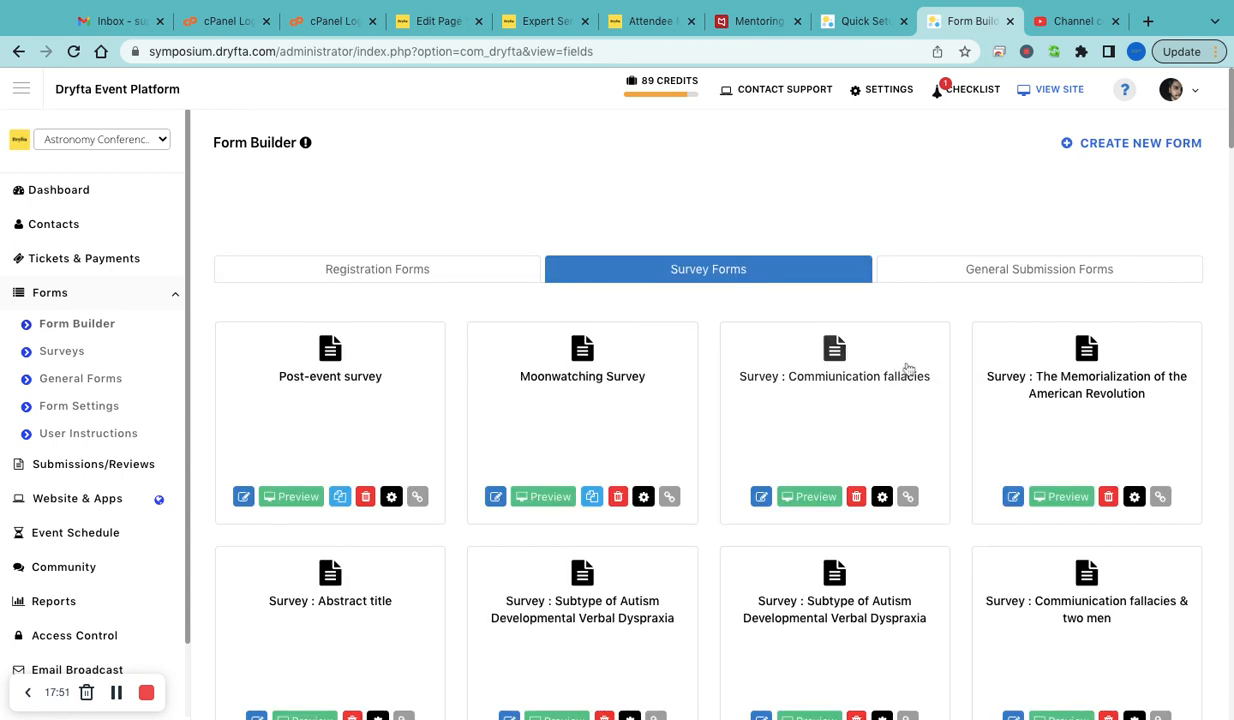
{"action": "left_click", "coordinate": [455, 276]}
{"action": "left_click", "coordinate": [818, 385]}
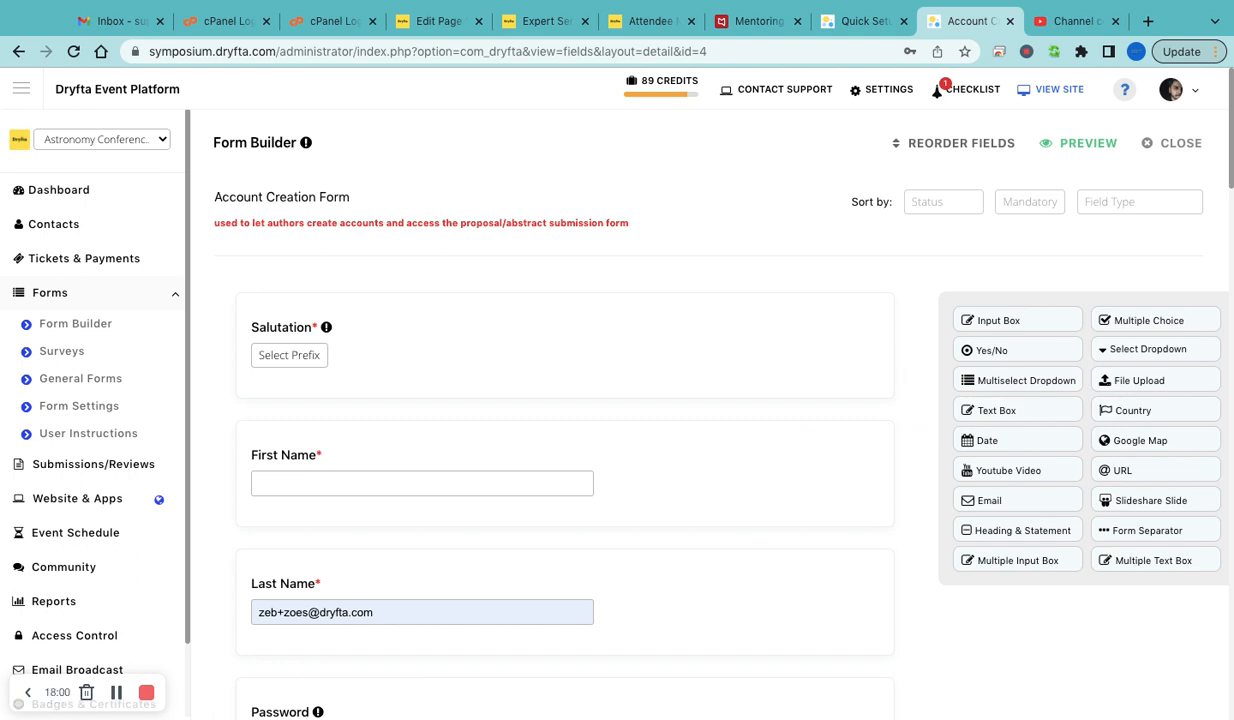
- Look through the Account Creation Form's fields, including the personal details, session tracks, address, country and data consent
{"action": "scroll", "coordinate": [914, 461], "scroll_direction": "down", "scroll_amount": 2}
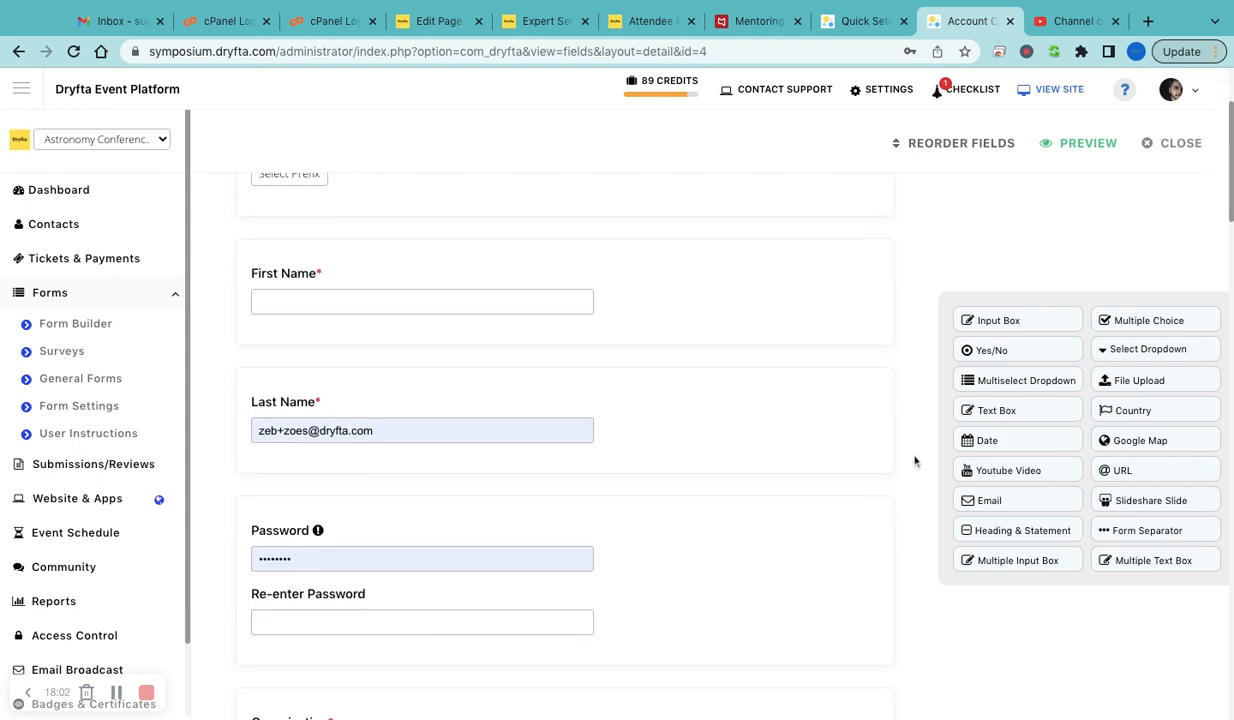
{"action": "scroll", "coordinate": [771, 437], "scroll_direction": "down", "scroll_amount": 2}
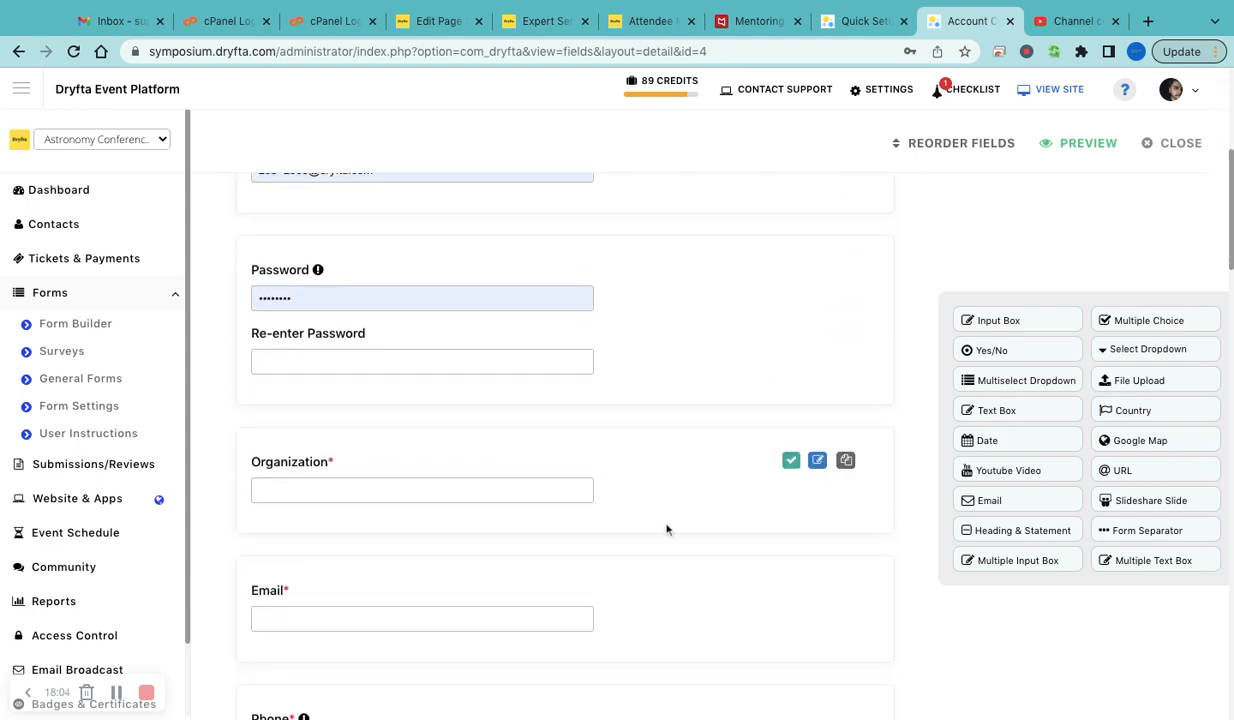
{"action": "scroll", "coordinate": [666, 529], "scroll_direction": "down", "scroll_amount": 2}
{"action": "scroll", "coordinate": [630, 520], "scroll_direction": "down", "scroll_amount": 2}
{"action": "scroll", "coordinate": [686, 530], "scroll_direction": "down", "scroll_amount": 2}
{"action": "scroll", "coordinate": [686, 530], "scroll_direction": "down", "scroll_amount": 3}
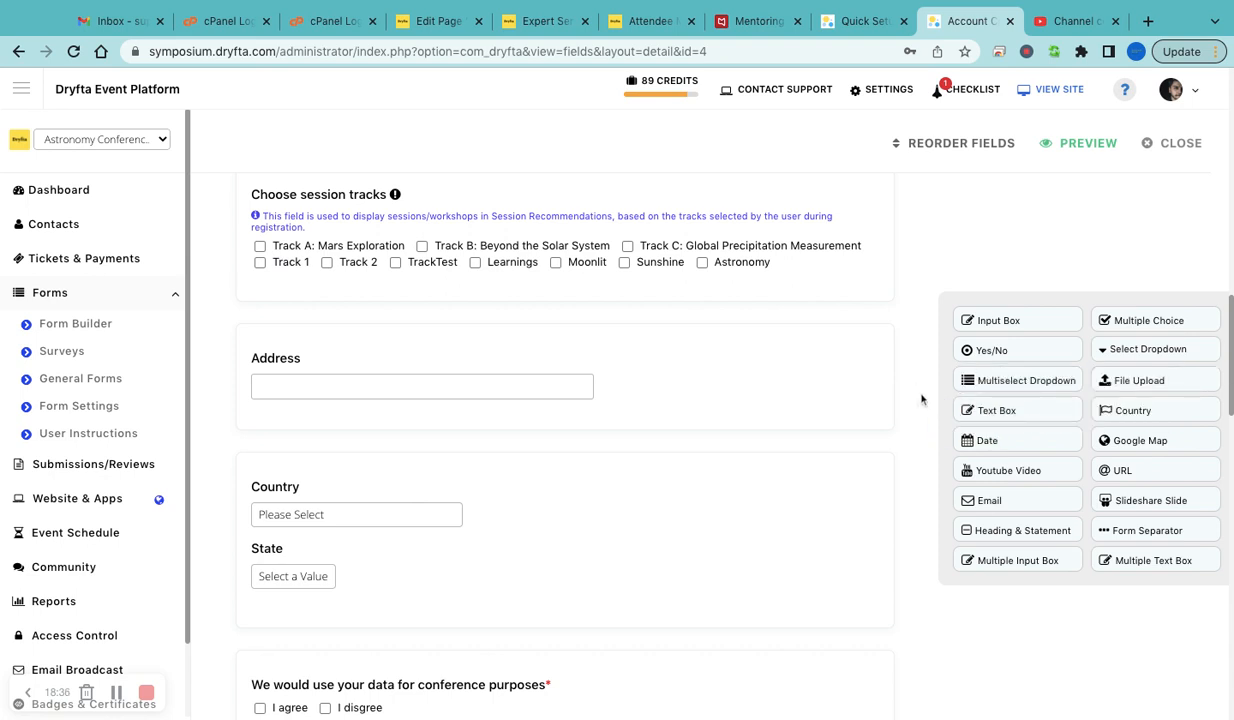
{"action": "mouse_move", "coordinate": [884, 483]}
{"action": "mouse_move", "coordinate": [749, 427]}
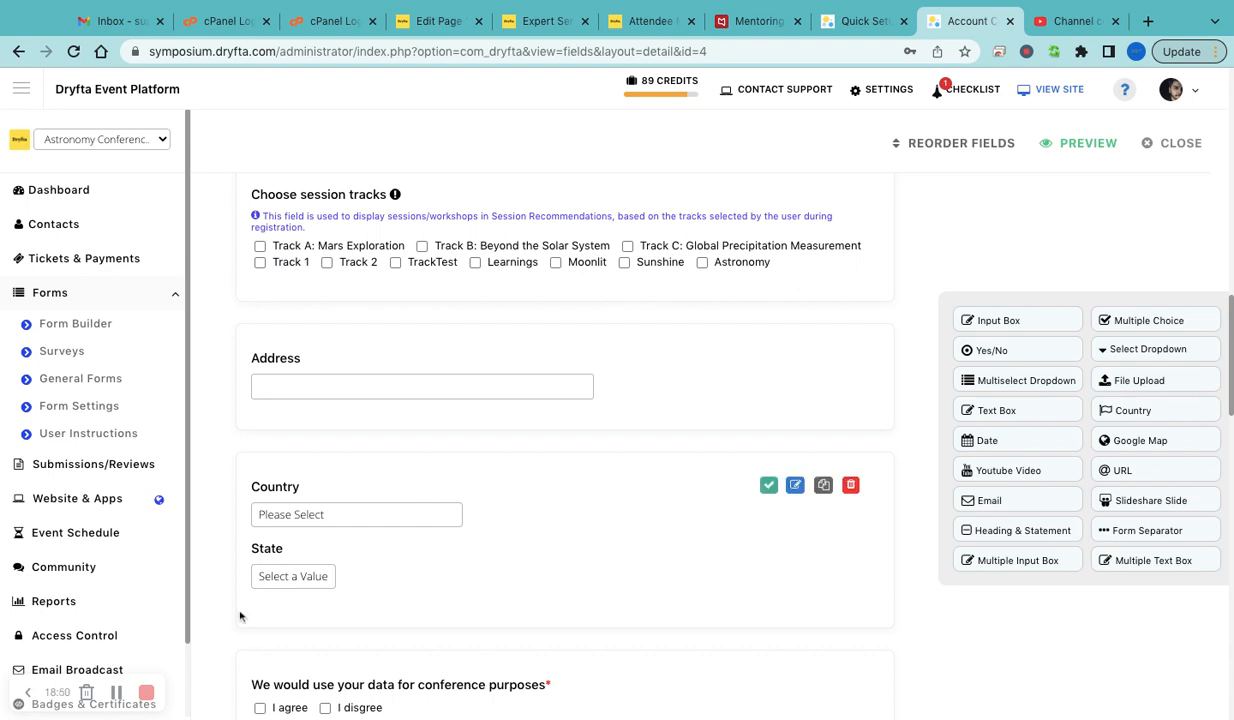
{"action": "left_click", "coordinate": [117, 693]}
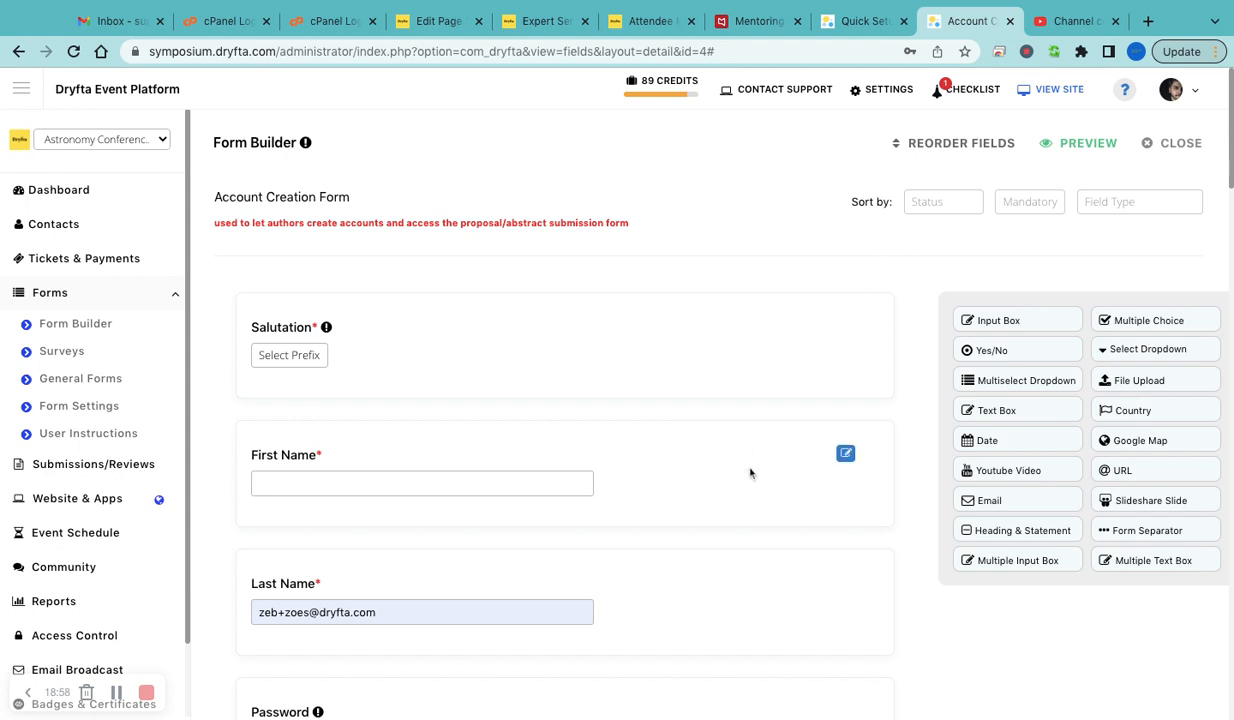
{"action": "scroll", "coordinate": [750, 473], "scroll_direction": "down", "scroll_amount": 2}
{"action": "scroll", "coordinate": [750, 473], "scroll_direction": "up", "scroll_amount": 3}
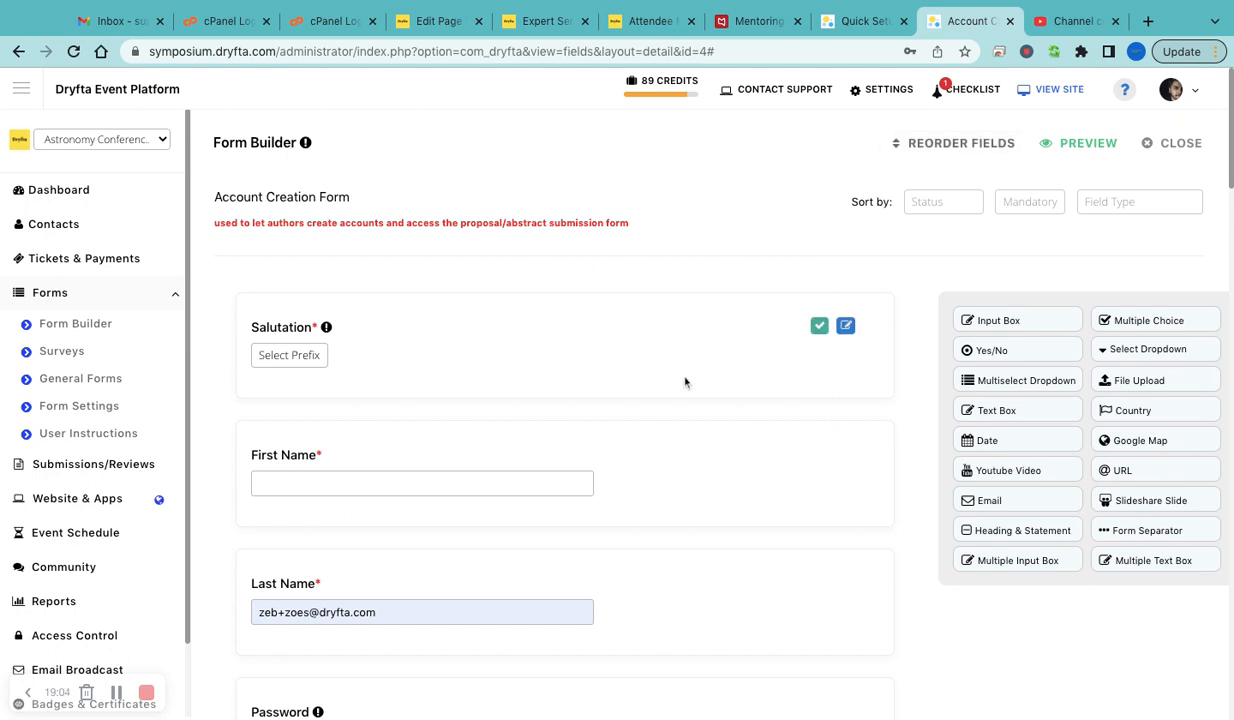
- View the Account Creation Form's field reordering list and close it without moving any field
{"action": "left_click", "coordinate": [957, 143]}
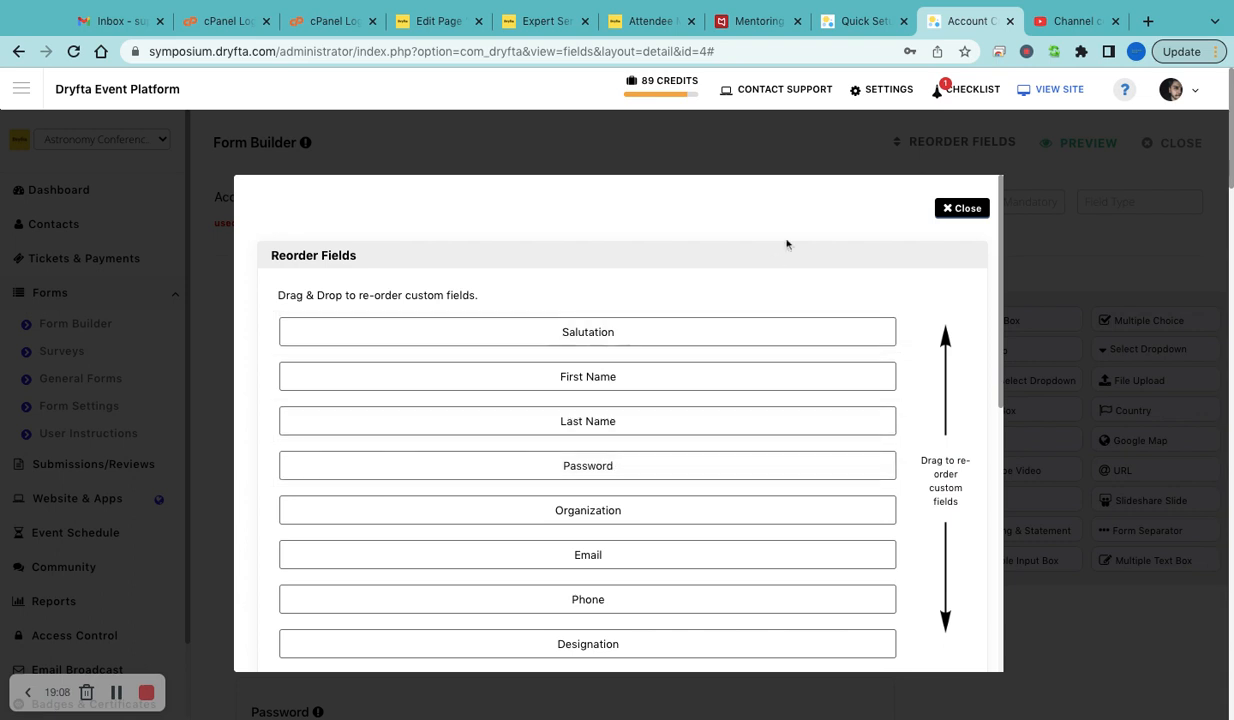
{"action": "left_click", "coordinate": [950, 208]}
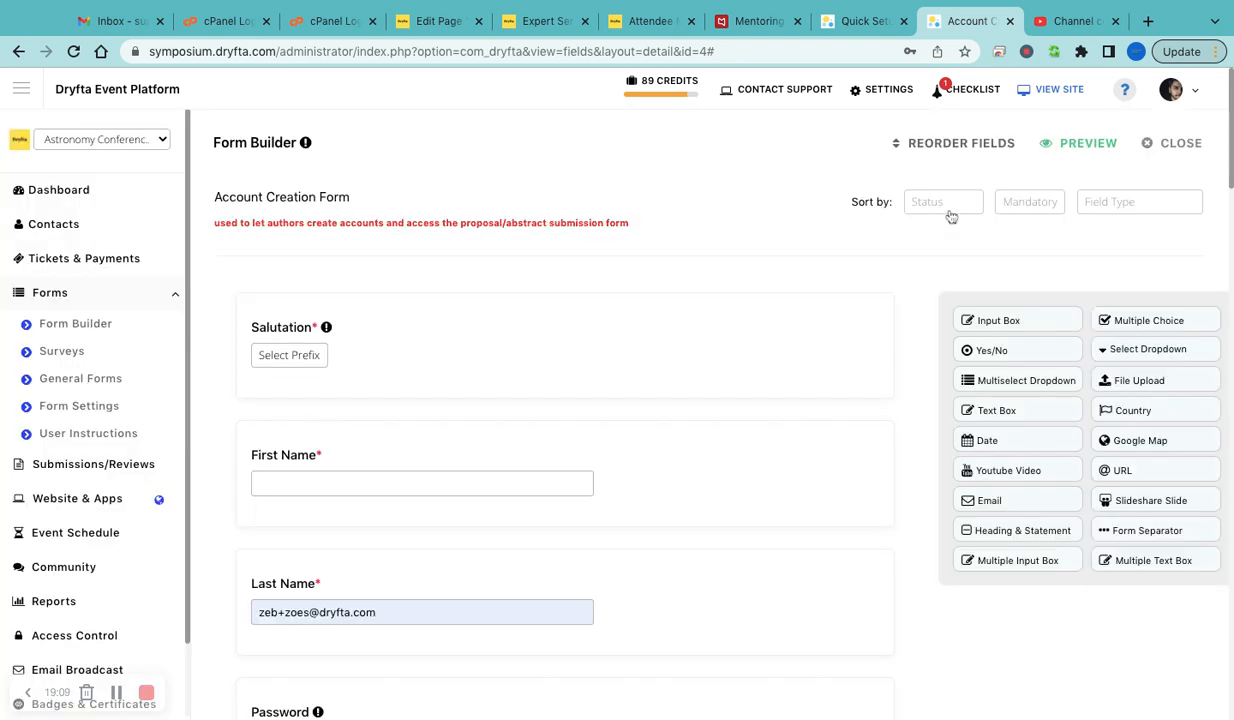
- Preview the Account Creation Form and examine the sign-in options and fields on its public Create Account page
{"action": "left_click", "coordinate": [1080, 145]}
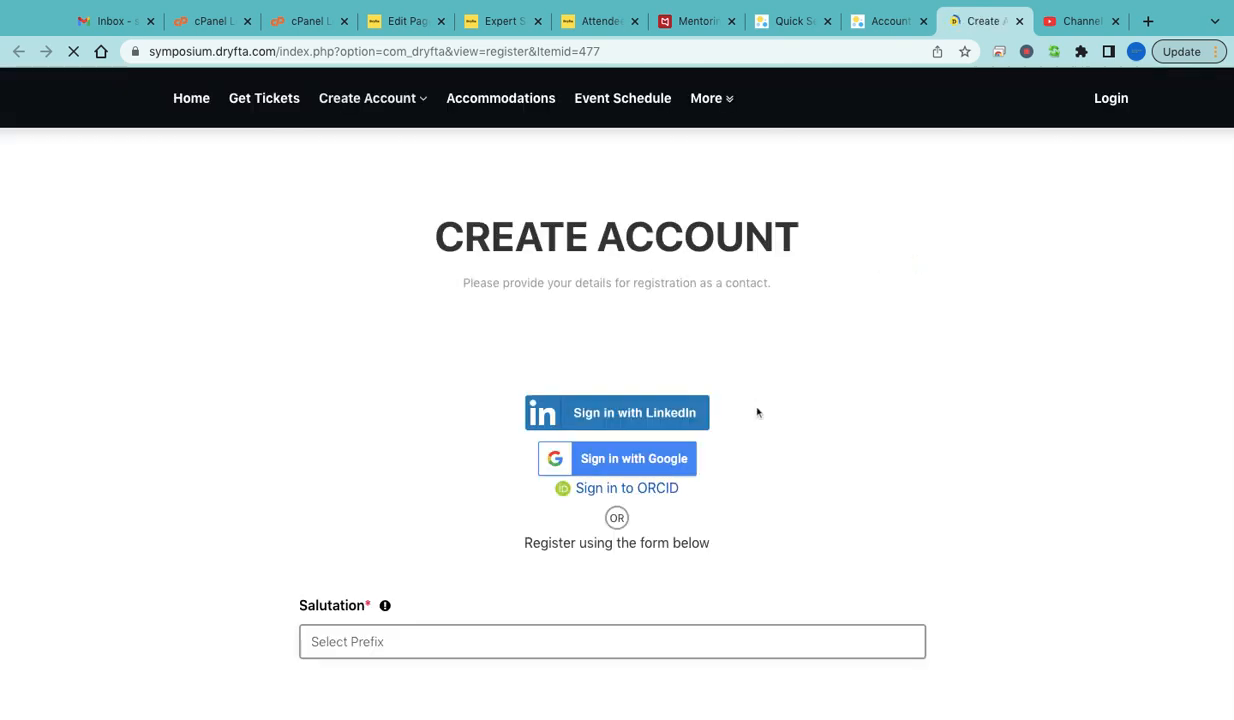
{"action": "scroll", "coordinate": [757, 412], "scroll_direction": "down", "scroll_amount": 2}
{"action": "scroll", "coordinate": [757, 412], "scroll_direction": "down", "scroll_amount": 10}
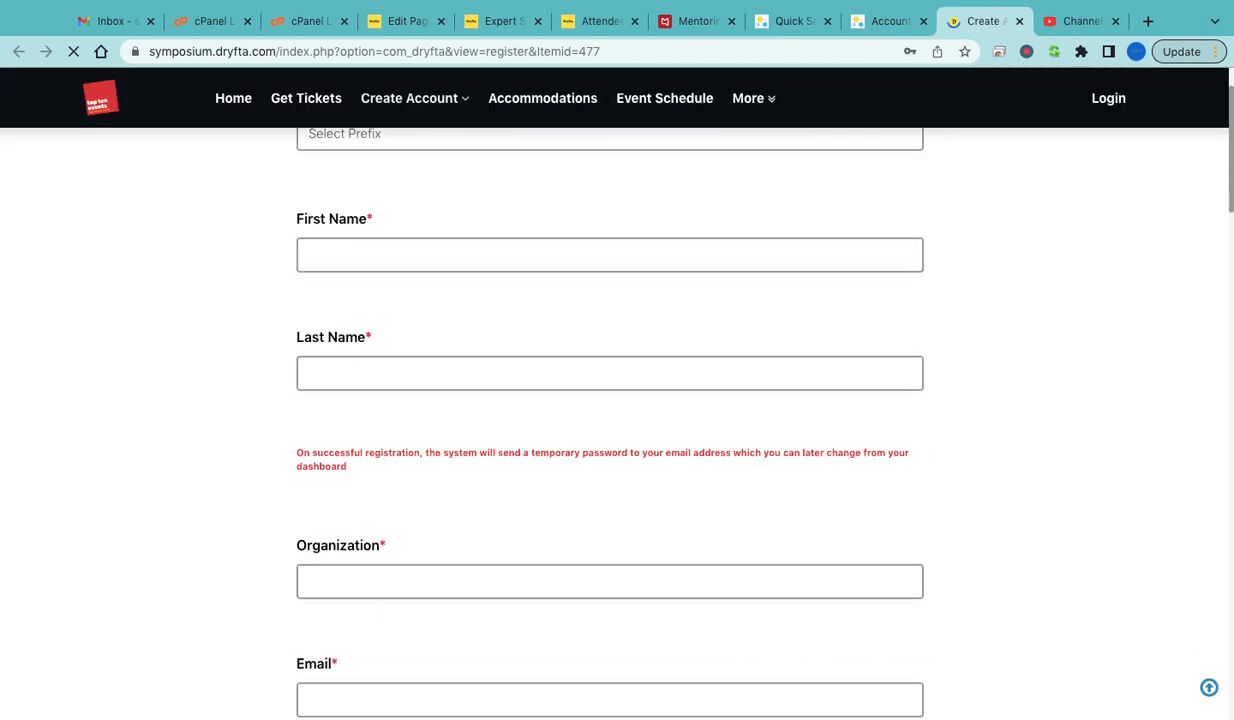
{"action": "scroll", "coordinate": [885, 427], "scroll_direction": "down", "scroll_amount": 6}
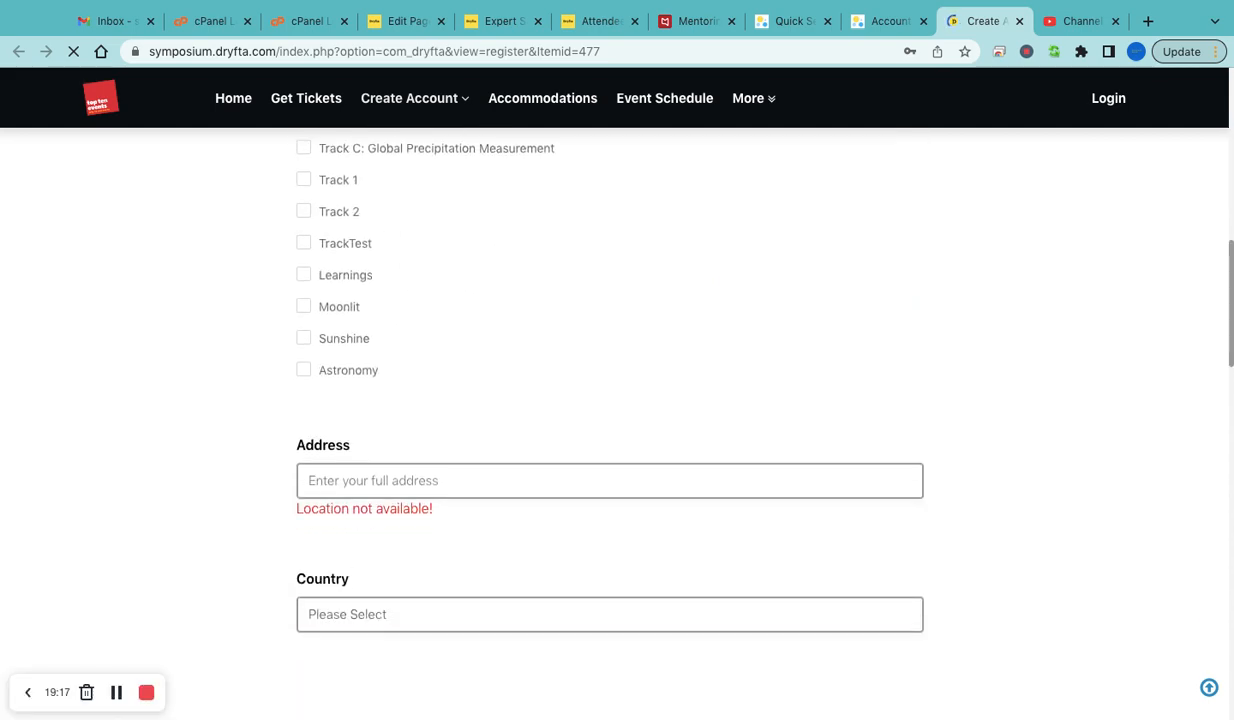
{"action": "scroll", "coordinate": [885, 427], "scroll_direction": "down", "scroll_amount": 6}
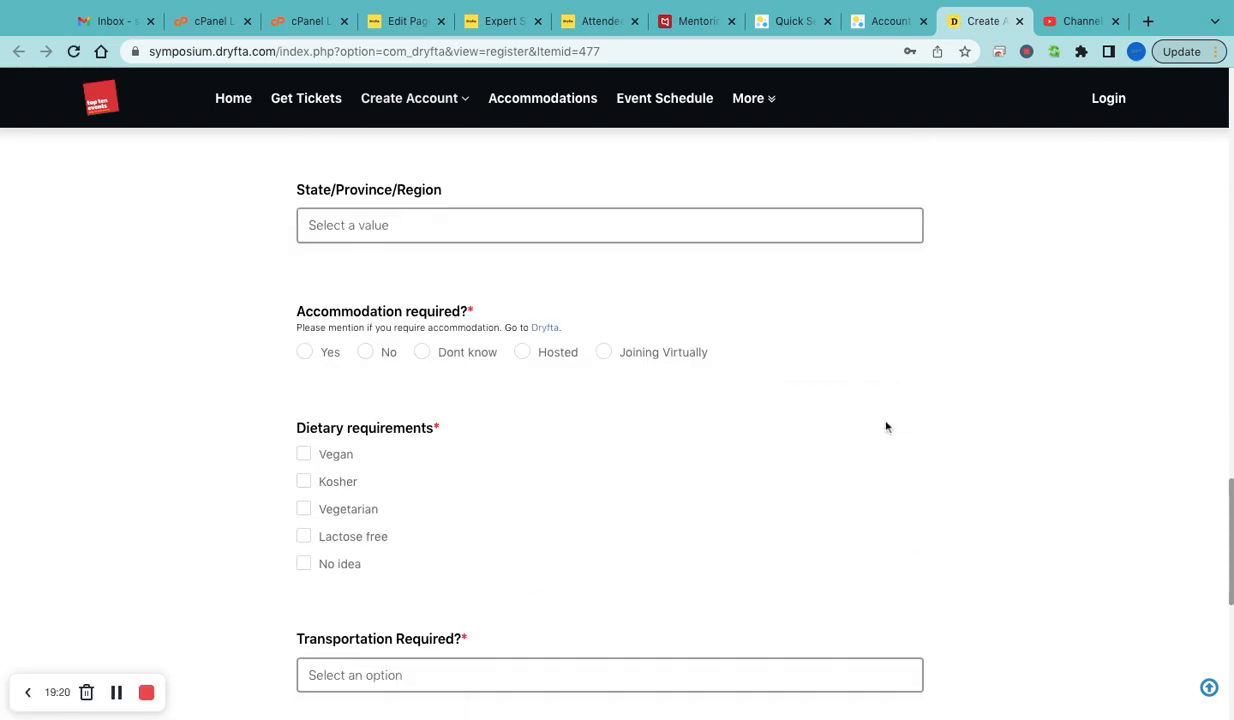
{"action": "scroll", "coordinate": [821, 530], "scroll_direction": "up", "scroll_amount": 20}
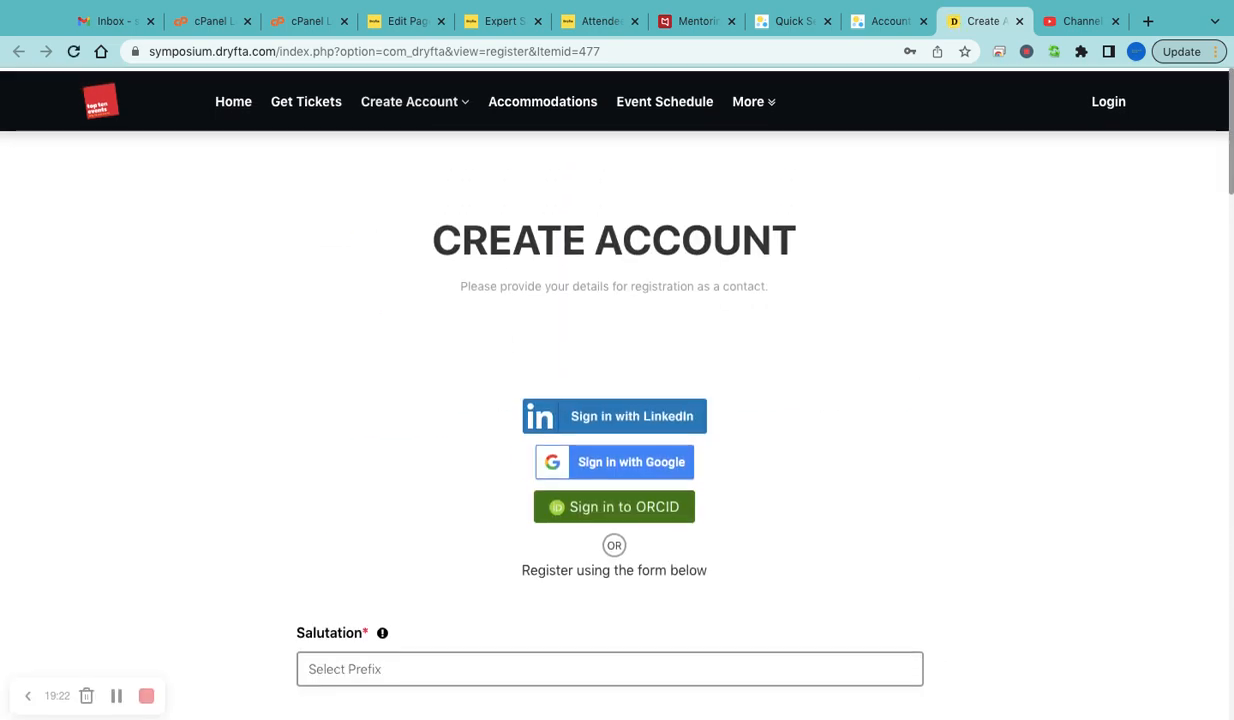
{"action": "scroll", "coordinate": [821, 530], "scroll_direction": "down", "scroll_amount": 15}
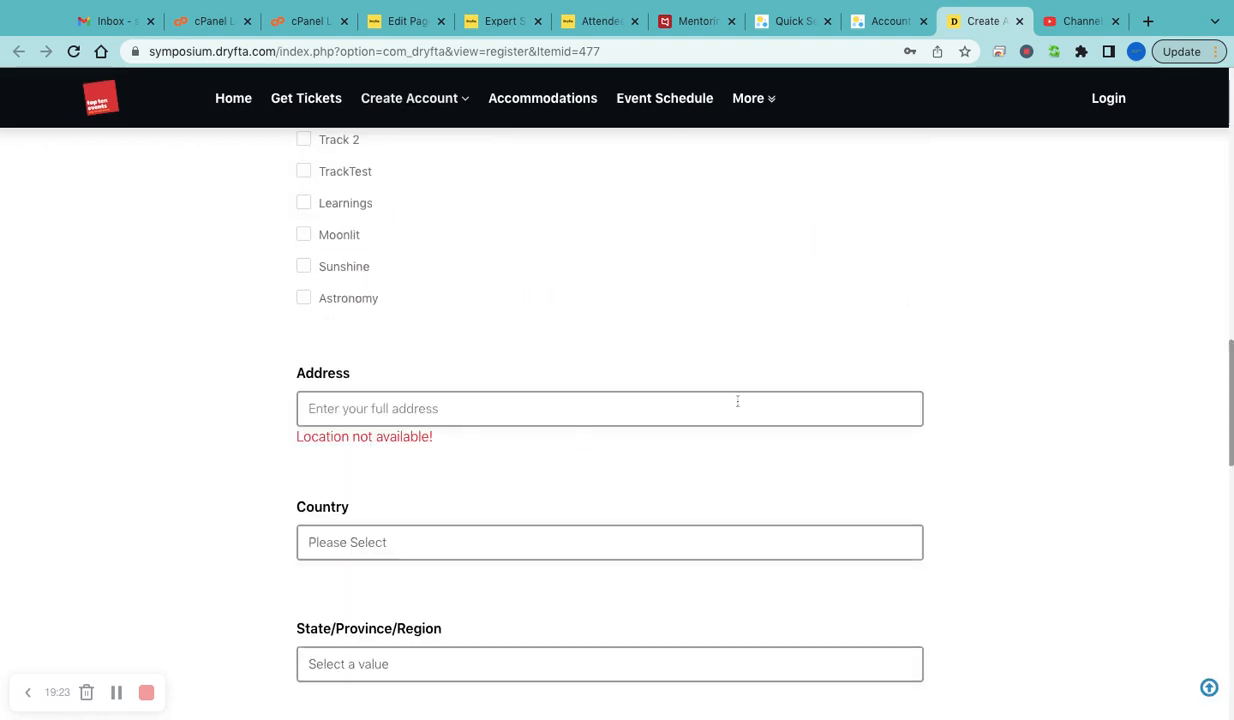
{"action": "scroll", "coordinate": [737, 401], "scroll_direction": "down", "scroll_amount": 1}
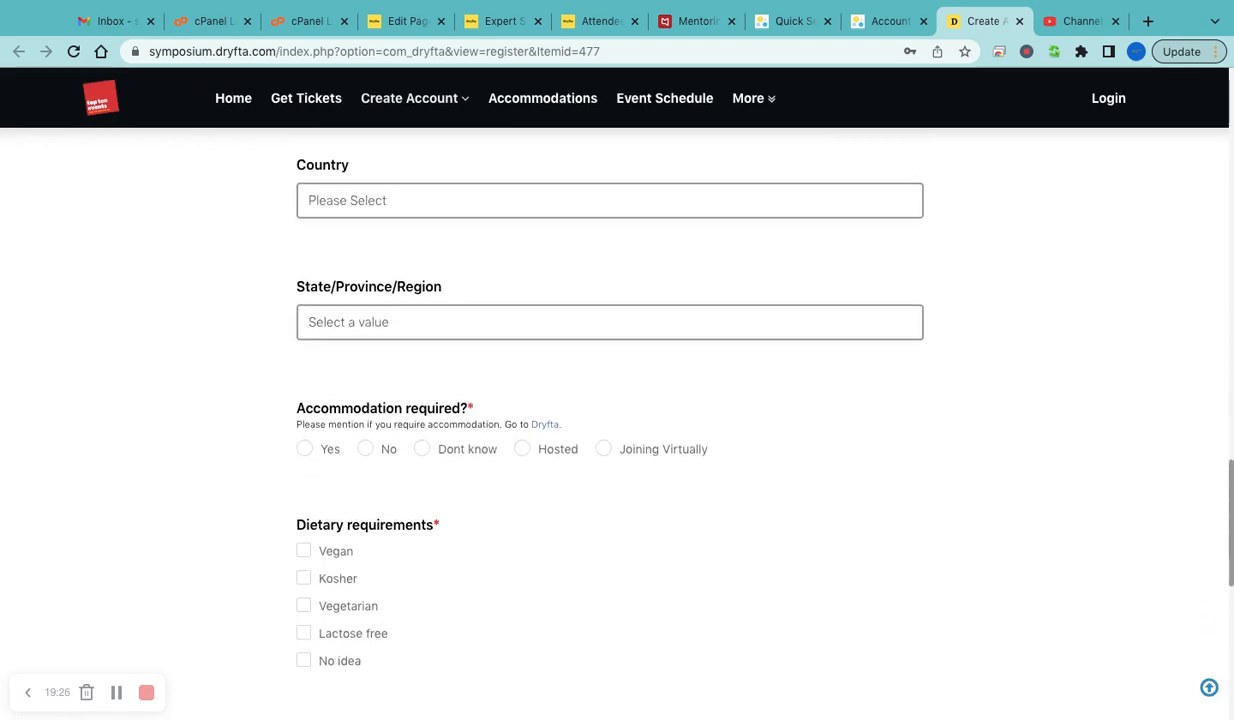
{"action": "scroll", "coordinate": [737, 401], "scroll_direction": "down", "scroll_amount": 3}
{"action": "scroll", "coordinate": [890, 345], "scroll_direction": "up", "scroll_amount": 15}
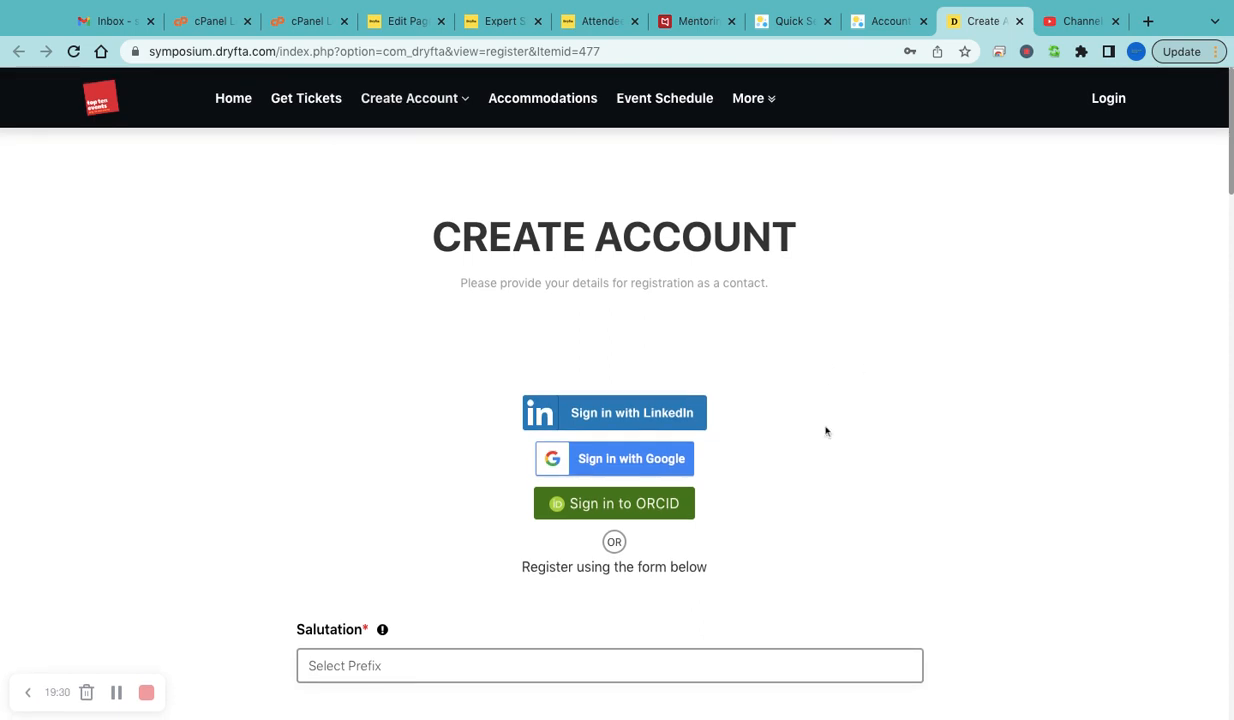
- Check the login options offered on the Create Account page and close them
{"action": "left_click", "coordinate": [1104, 104]}
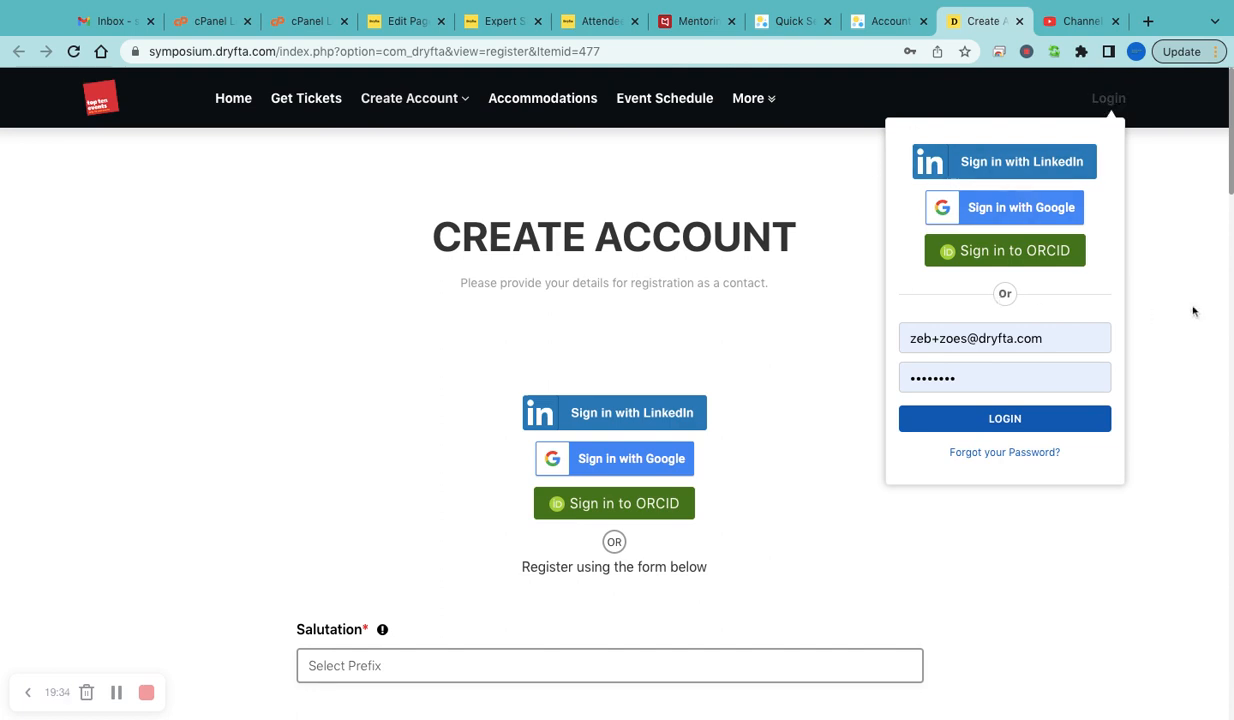
{"action": "left_click", "coordinate": [1186, 267]}
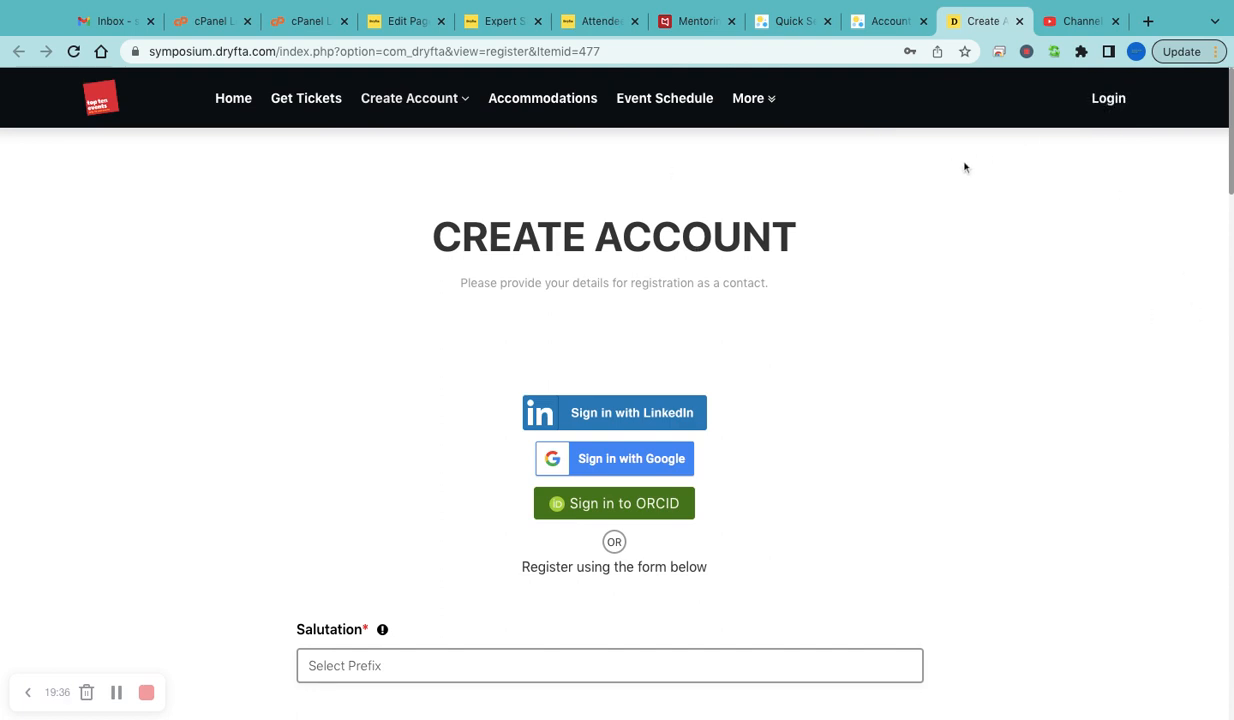
{"action": "left_click", "coordinate": [1106, 104]}
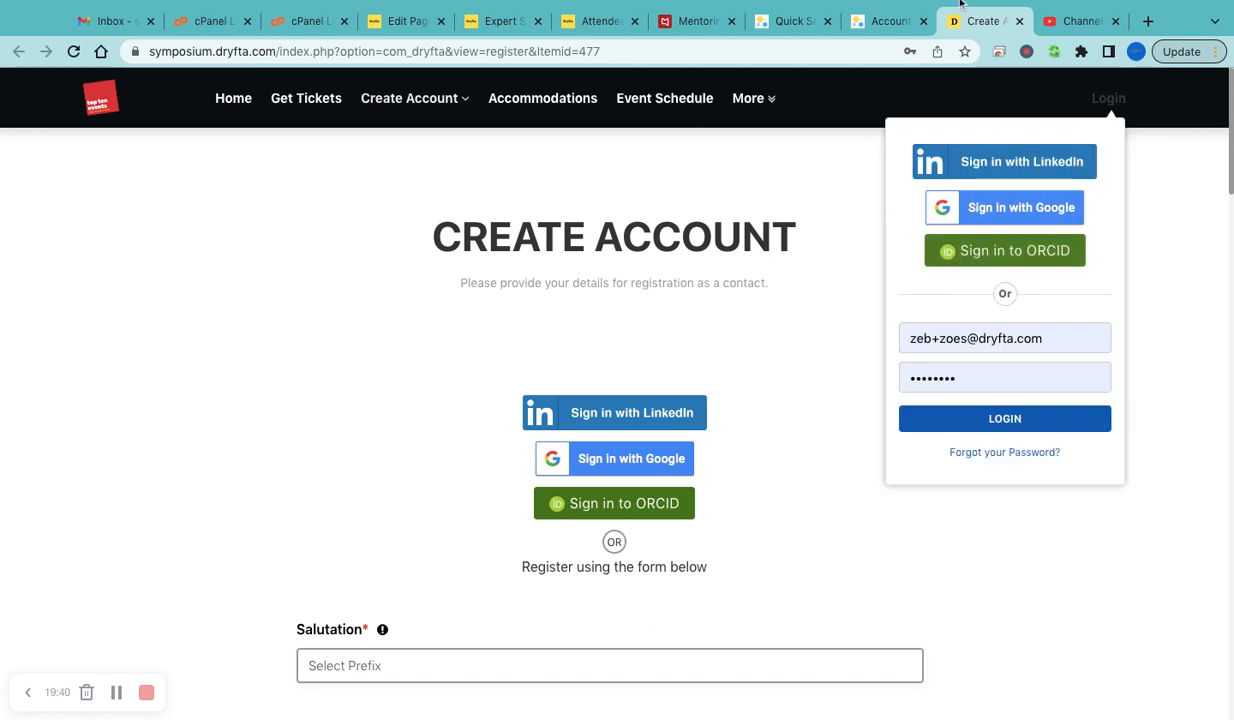
{"action": "left_click", "coordinate": [116, 692]}
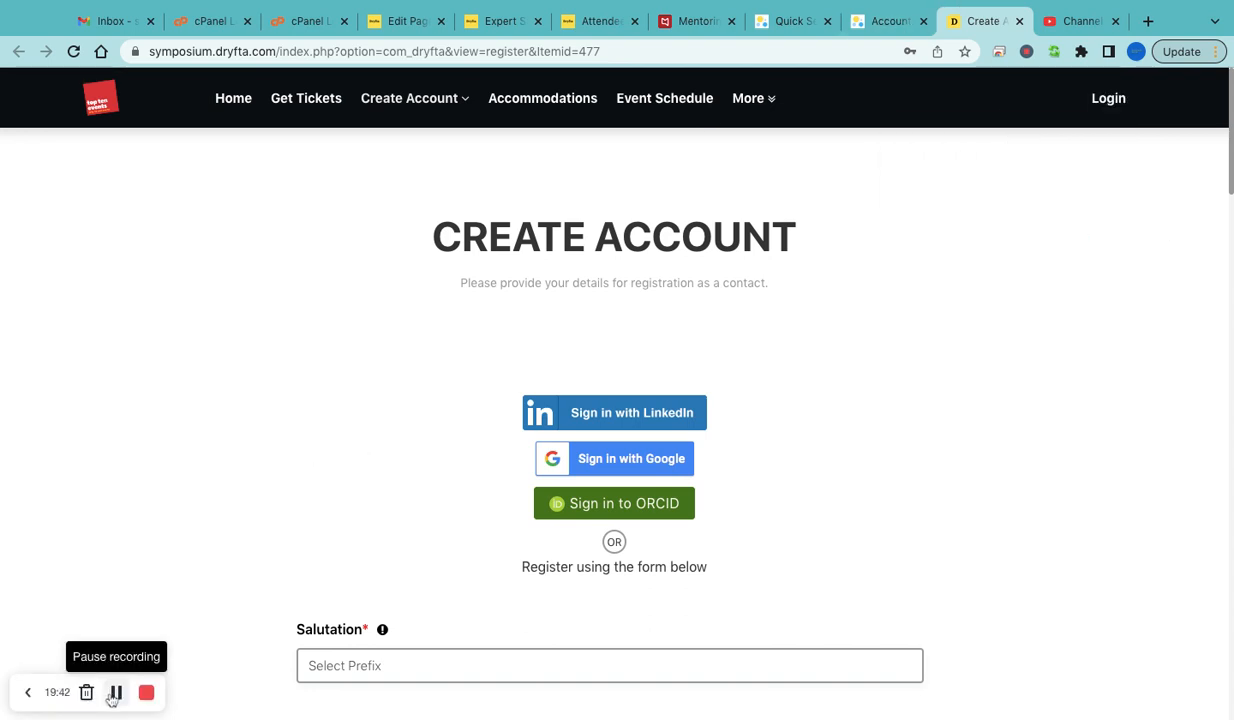
- Go to the event website's home page and log in to the author account with the saved credentials
{"action": "left_click", "coordinate": [236, 104]}
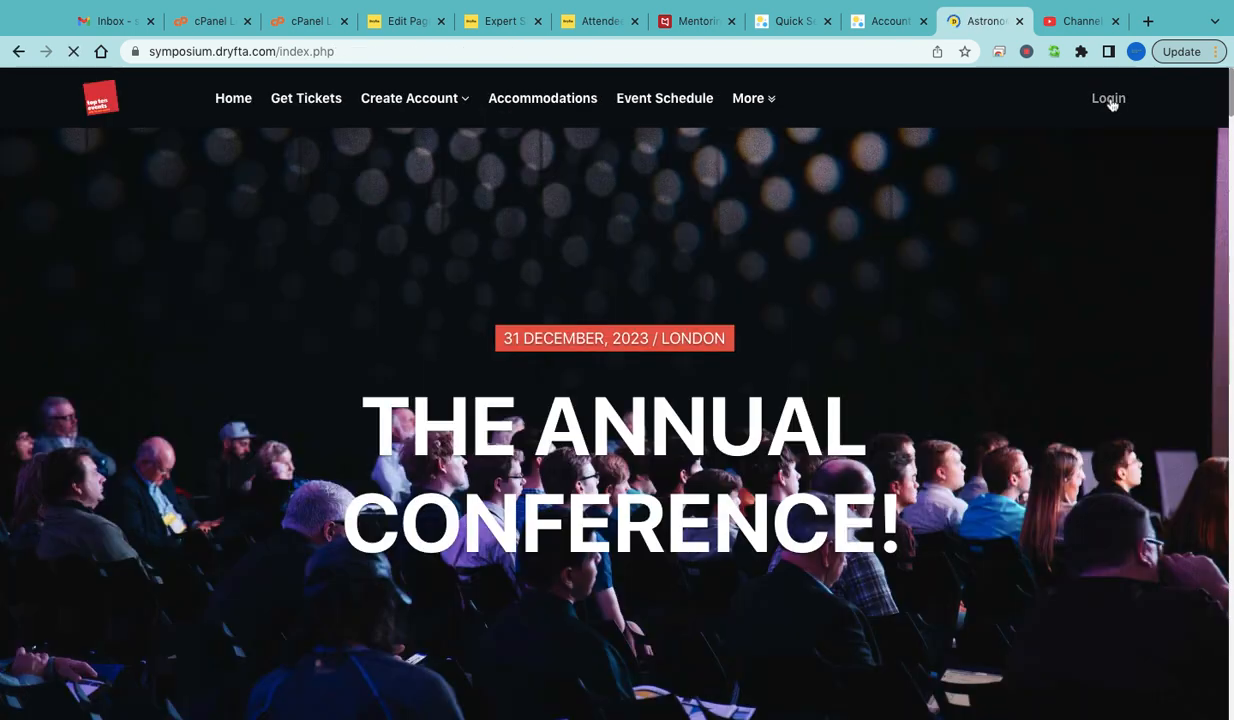
{"action": "left_click", "coordinate": [1109, 100]}
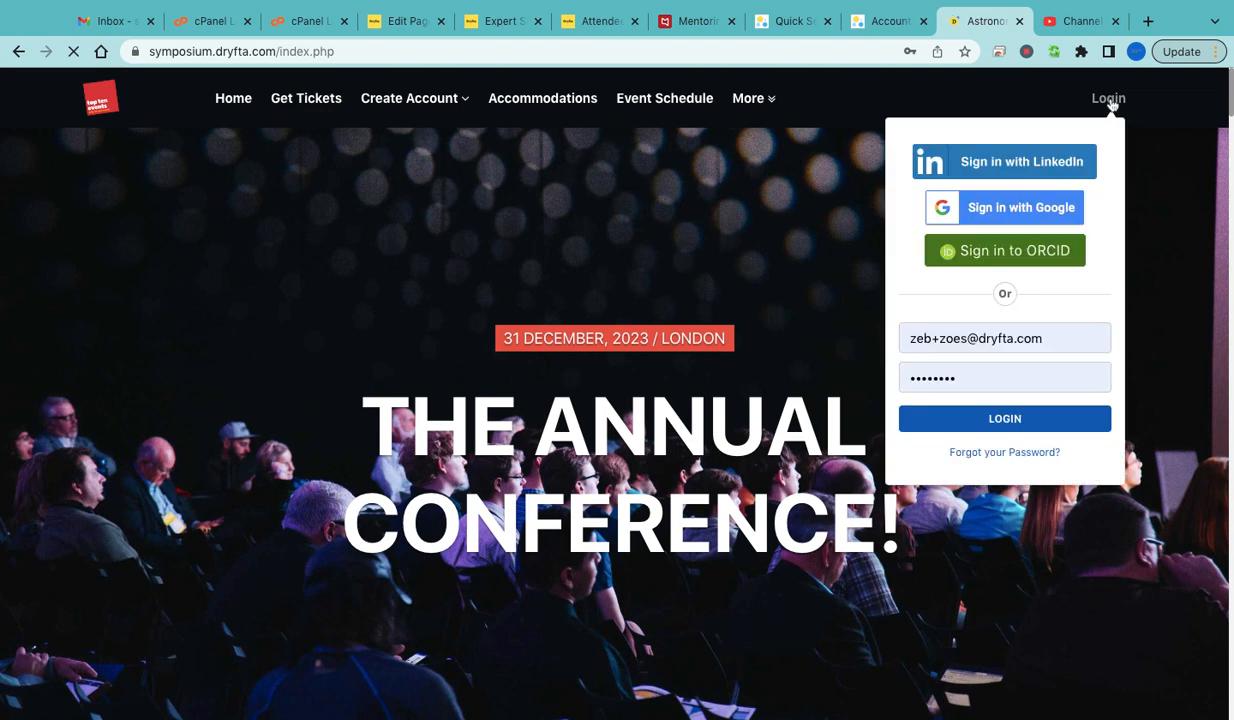
{"action": "left_click", "coordinate": [1006, 422]}
{"action": "left_click", "coordinate": [1006, 422]}
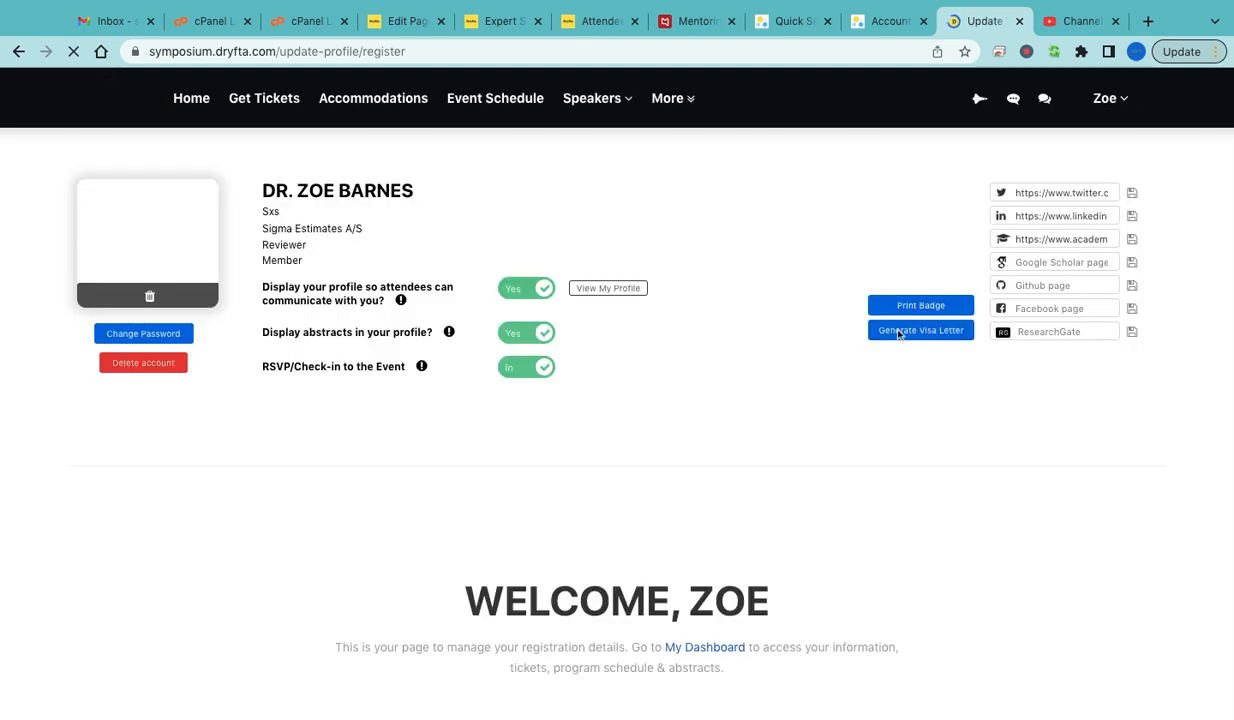
- Open the author's My Abstracts list and start a new submission
{"action": "left_click", "coordinate": [1110, 112]}
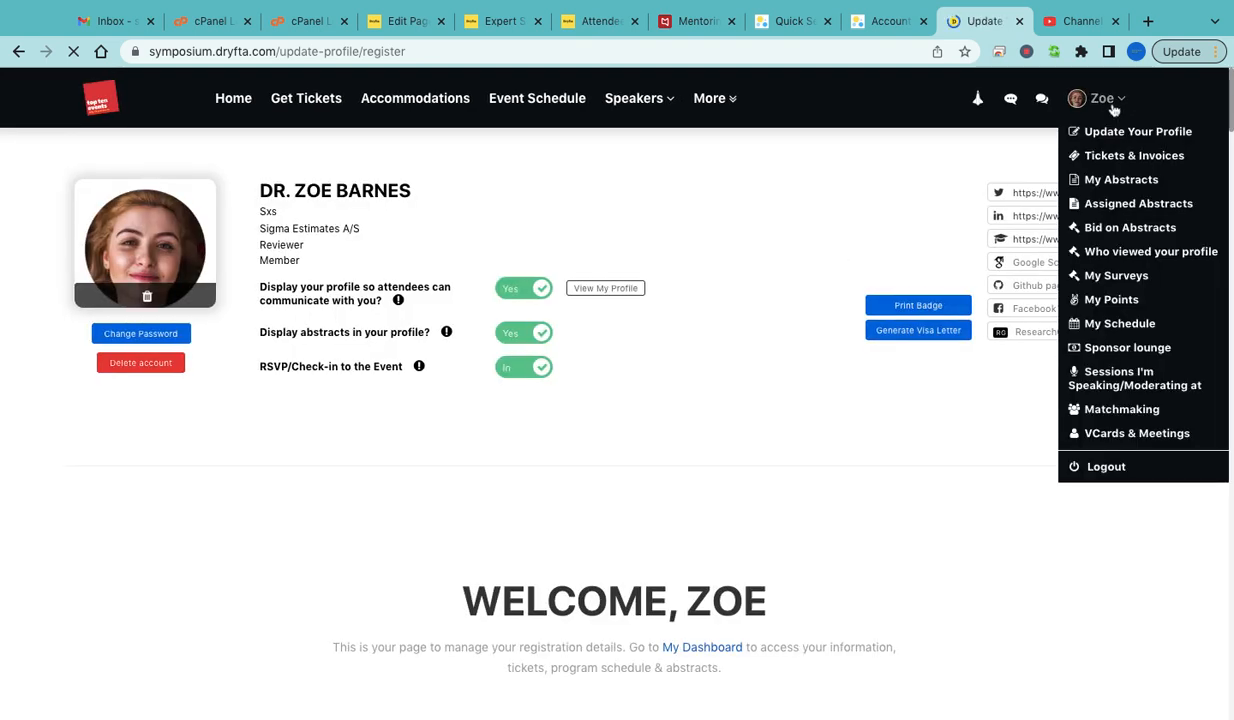
{"action": "left_click", "coordinate": [1121, 181]}
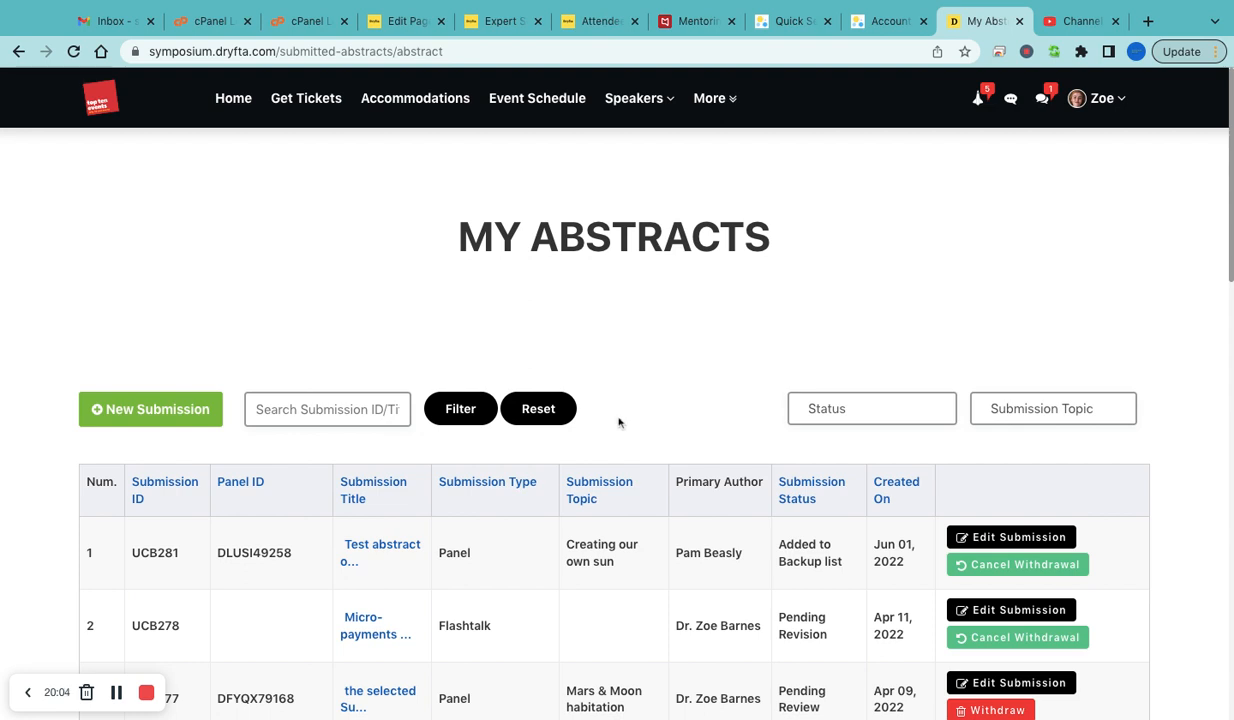
{"action": "scroll", "coordinate": [490, 505], "scroll_direction": "down", "scroll_amount": 3}
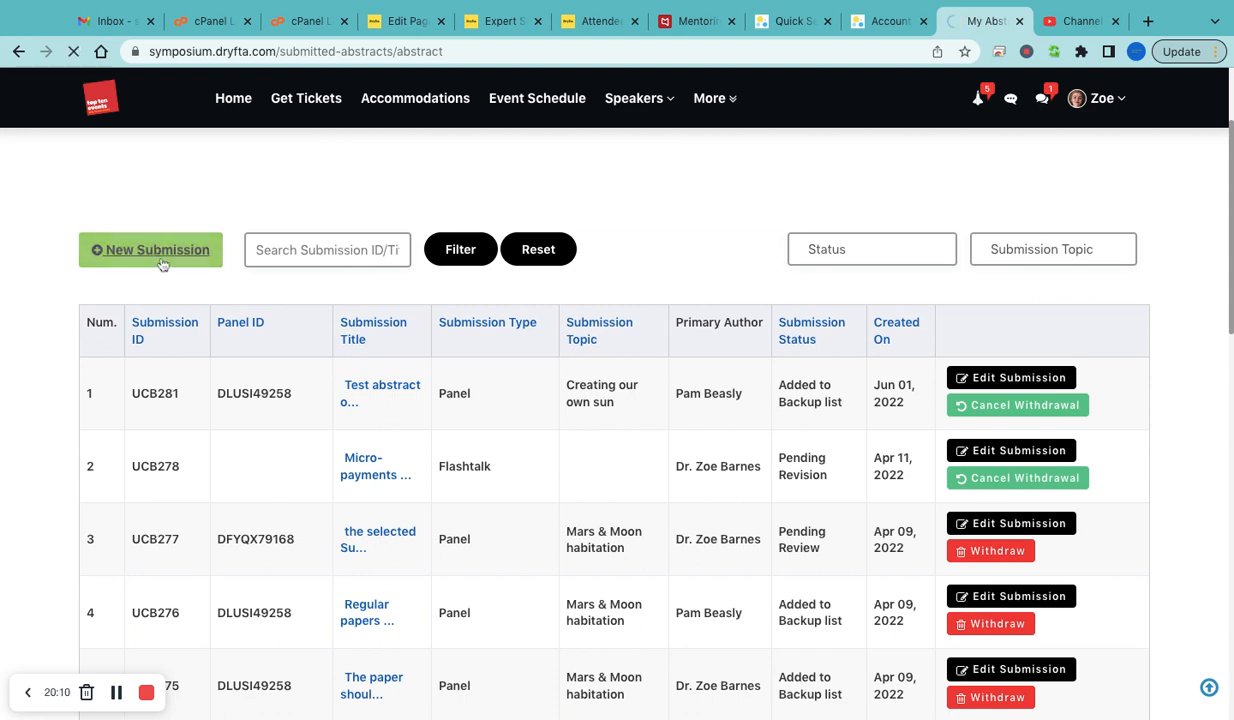
- Read through the submission guidelines and progress stages on the Submit Abstract page, and continue to the abstract form
{"action": "scroll", "coordinate": [536, 473], "scroll_direction": "down", "scroll_amount": 1}
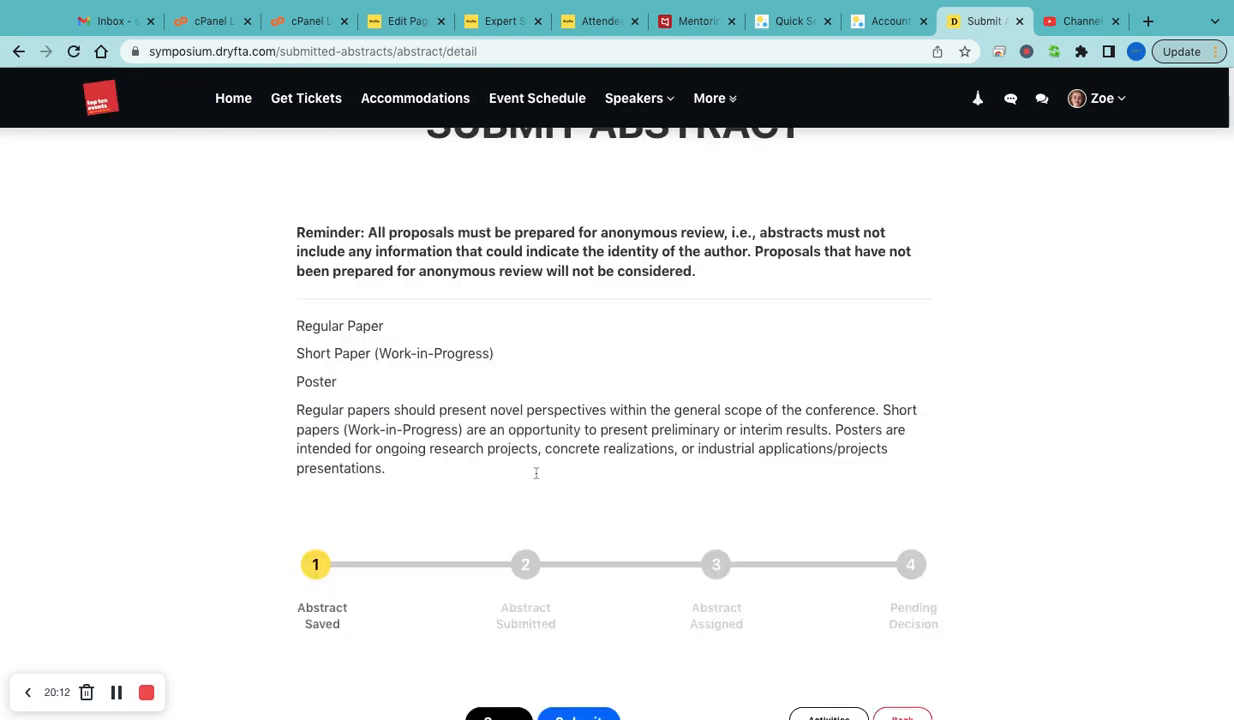
{"action": "scroll", "coordinate": [536, 473], "scroll_direction": "down", "scroll_amount": 4}
{"action": "scroll", "coordinate": [399, 312], "scroll_direction": "down", "scroll_amount": 1}
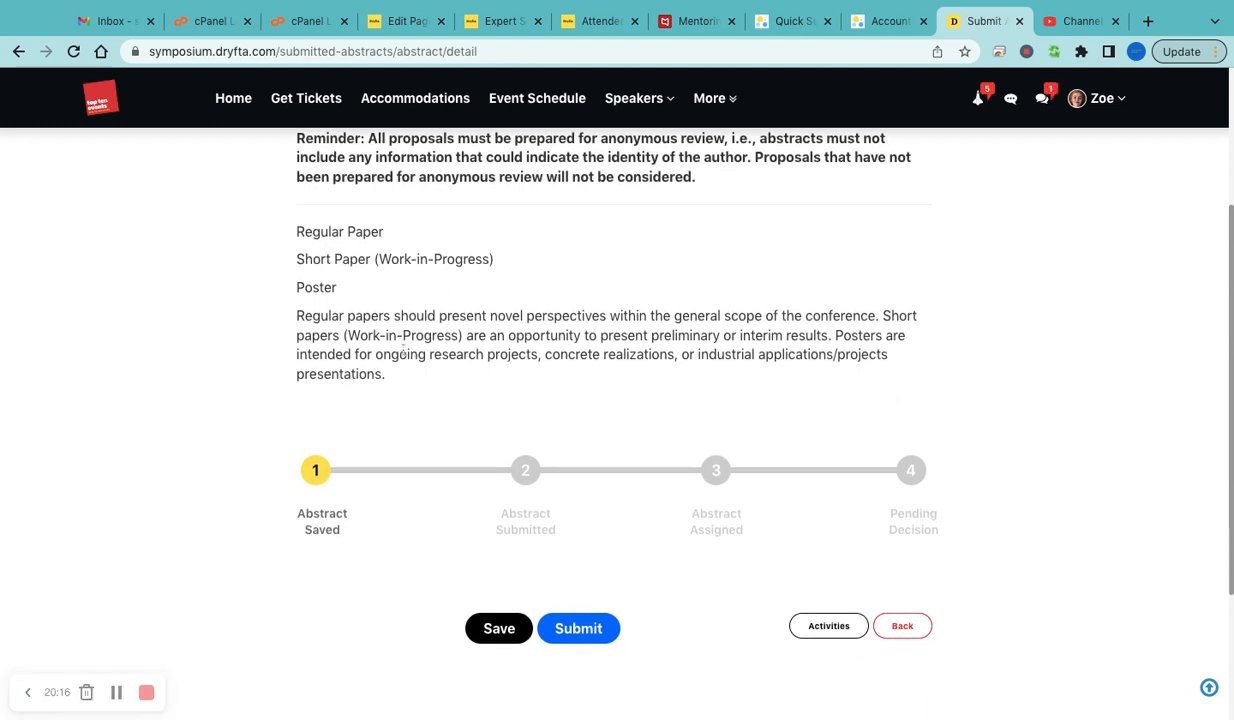
{"action": "scroll", "coordinate": [452, 458], "scroll_direction": "down", "scroll_amount": 4}
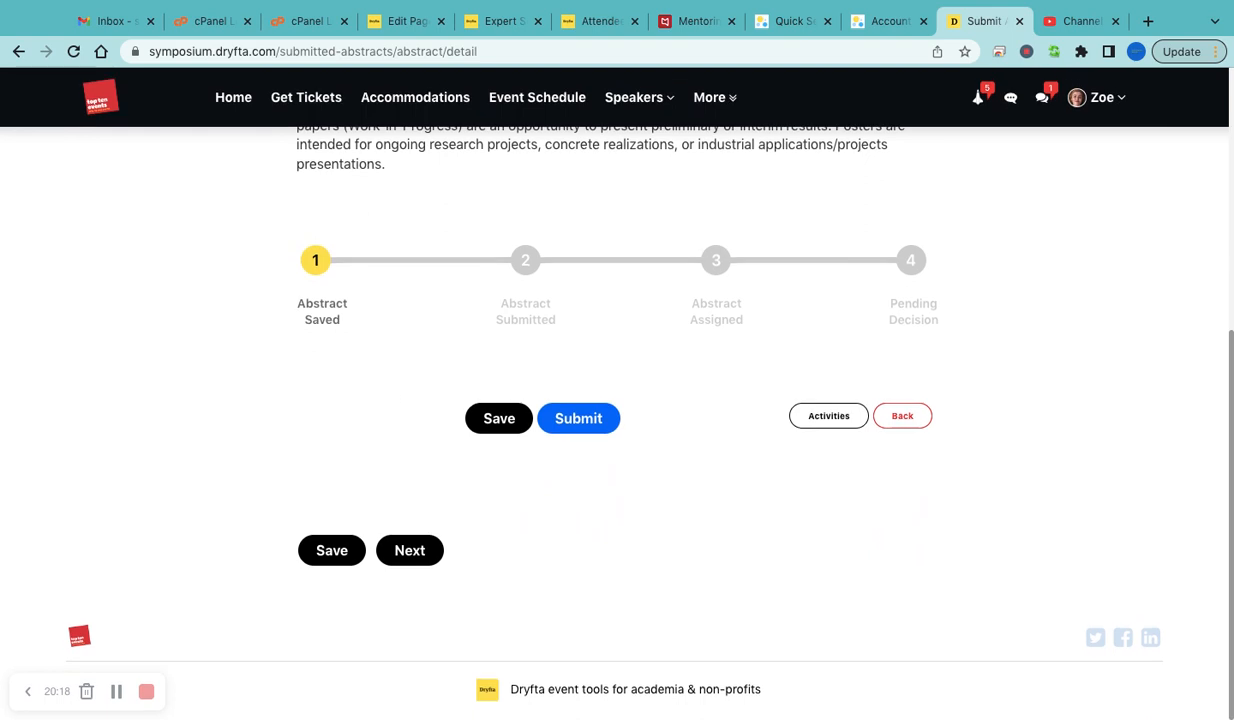
{"action": "left_click", "coordinate": [410, 550]}
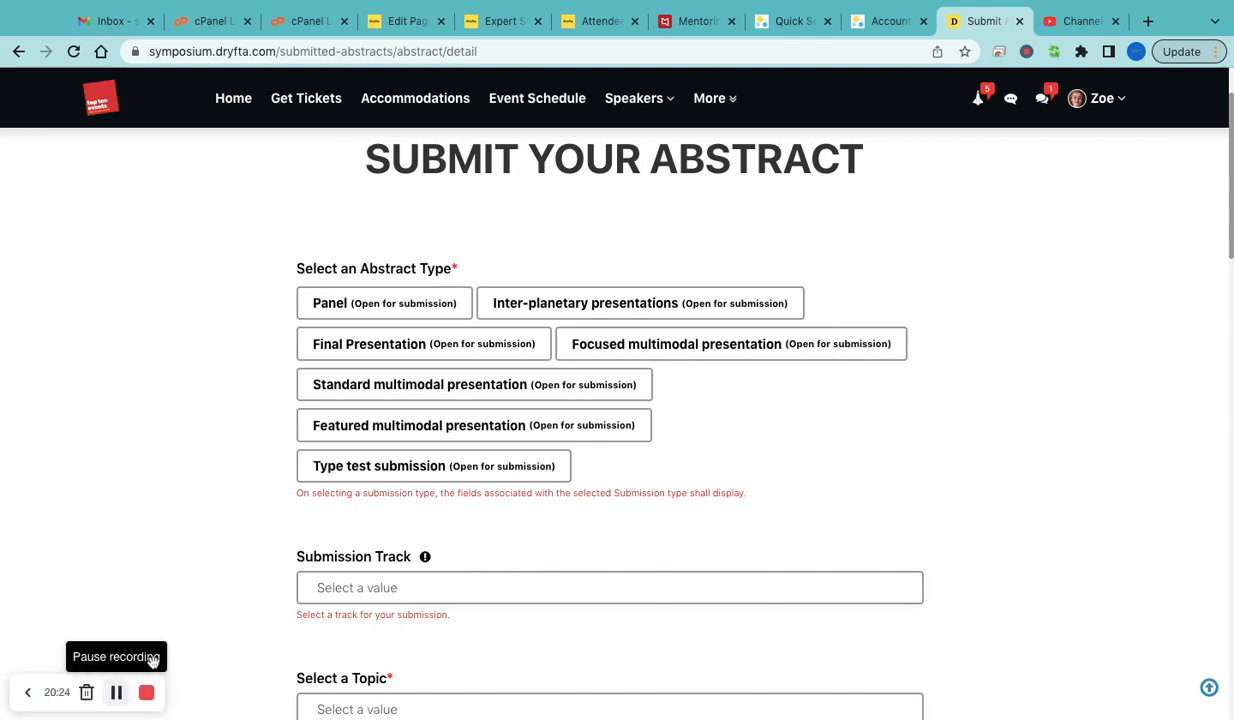
- Choose Inter-planetary presentations as the abstract type and "A world without space & time" as the topic
{"action": "left_click", "coordinate": [404, 342]}
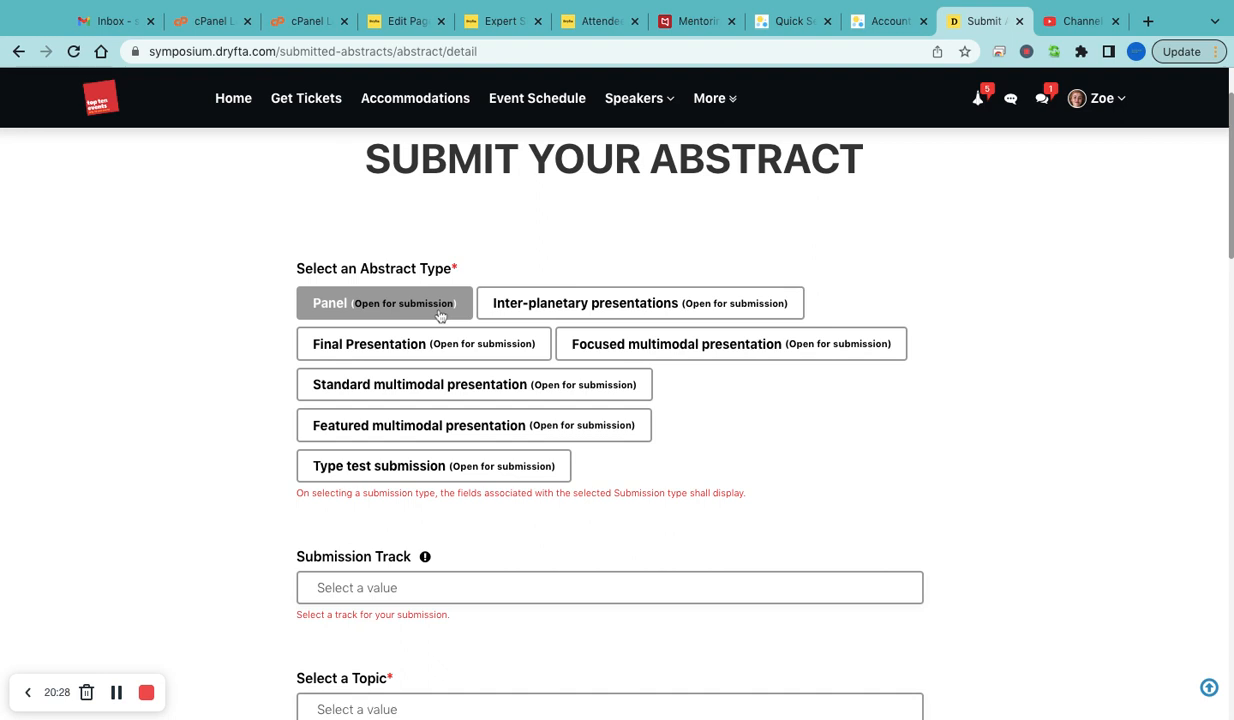
{"action": "left_click", "coordinate": [548, 309]}
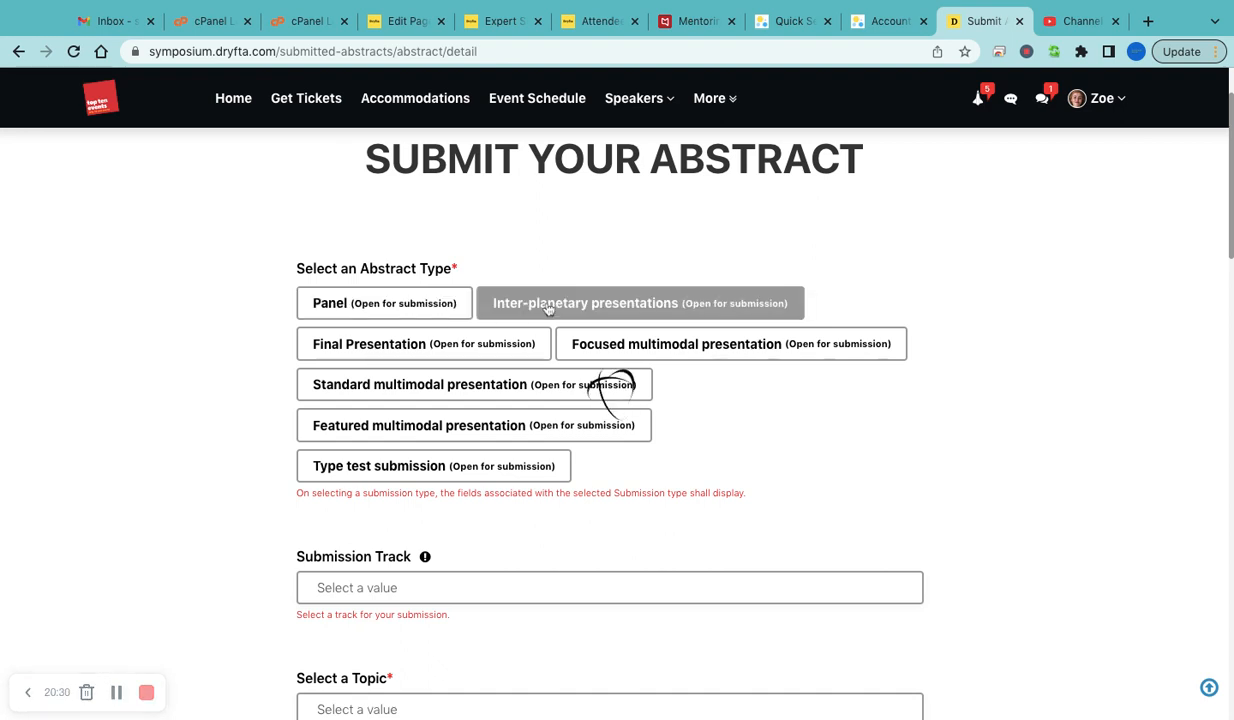
{"action": "scroll", "coordinate": [535, 475], "scroll_direction": "down", "scroll_amount": 5}
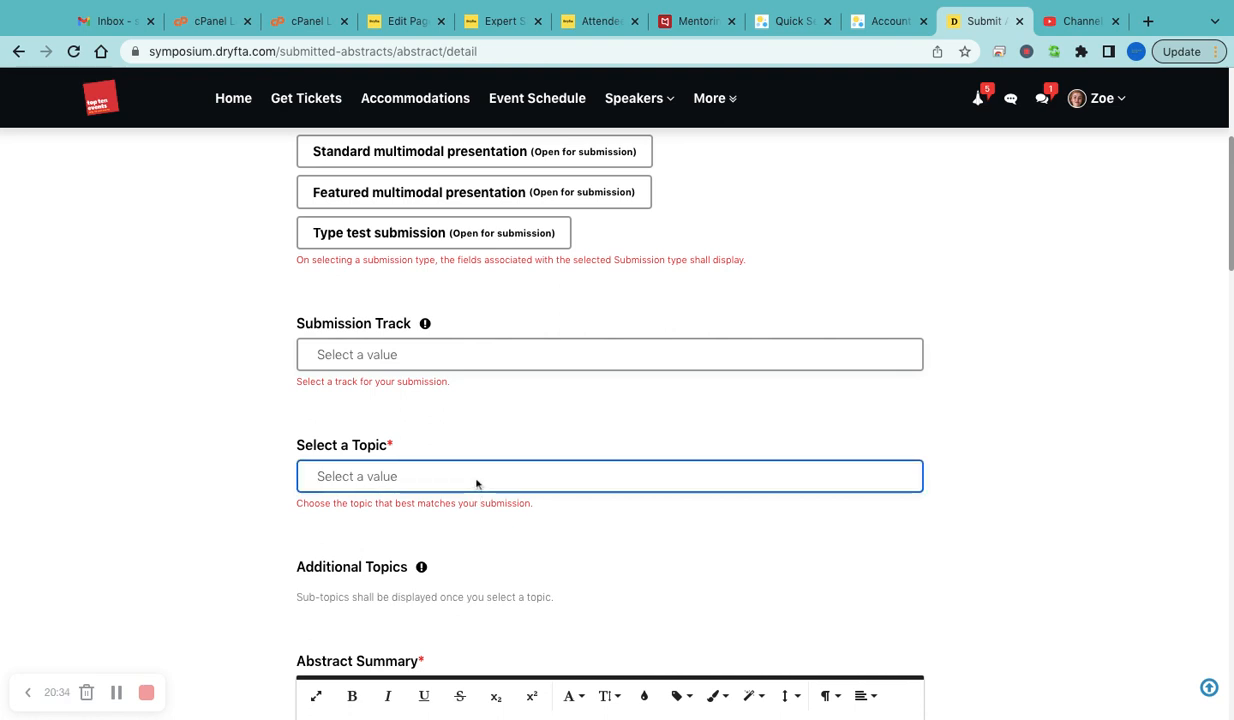
{"action": "left_click", "coordinate": [476, 484]}
{"action": "scroll", "coordinate": [264, 598], "scroll_direction": "up", "scroll_amount": 5}
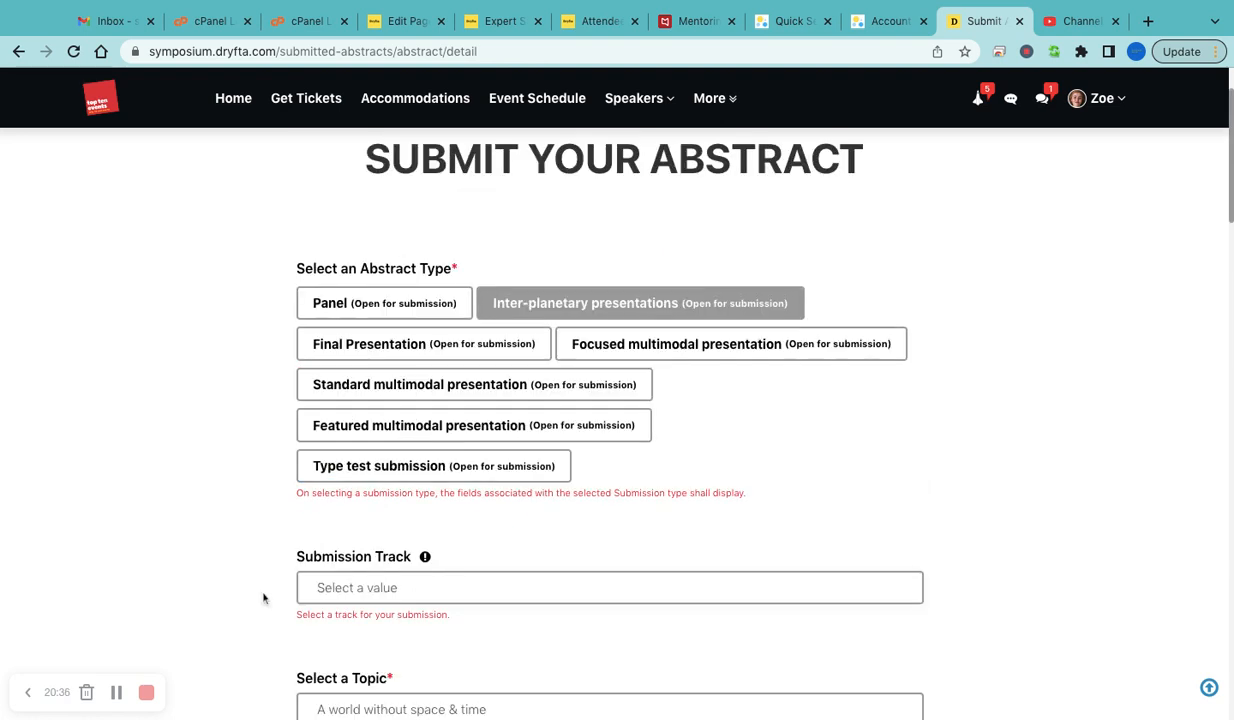
- Examine the abstract form's fields, including track, topics, summary, poster uploads, objectives, organization and author details
{"action": "scroll", "coordinate": [264, 598], "scroll_direction": "down", "scroll_amount": 3}
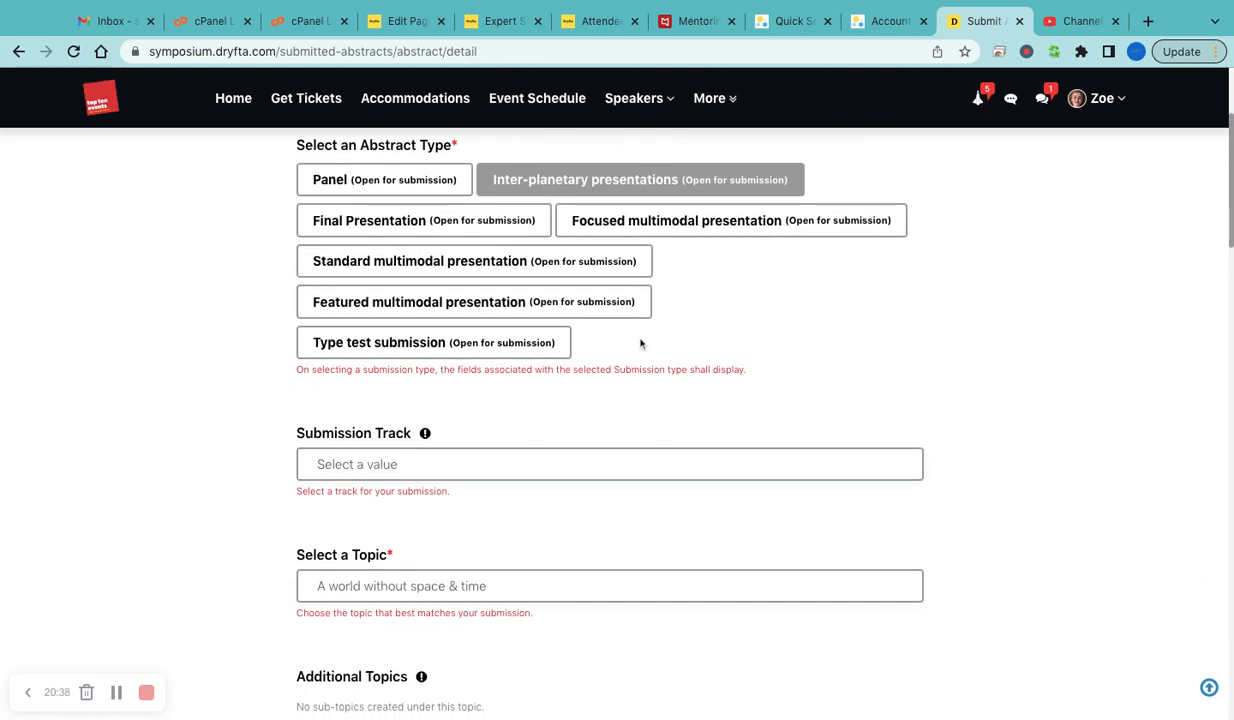
{"action": "scroll", "coordinate": [664, 358], "scroll_direction": "down", "scroll_amount": 2}
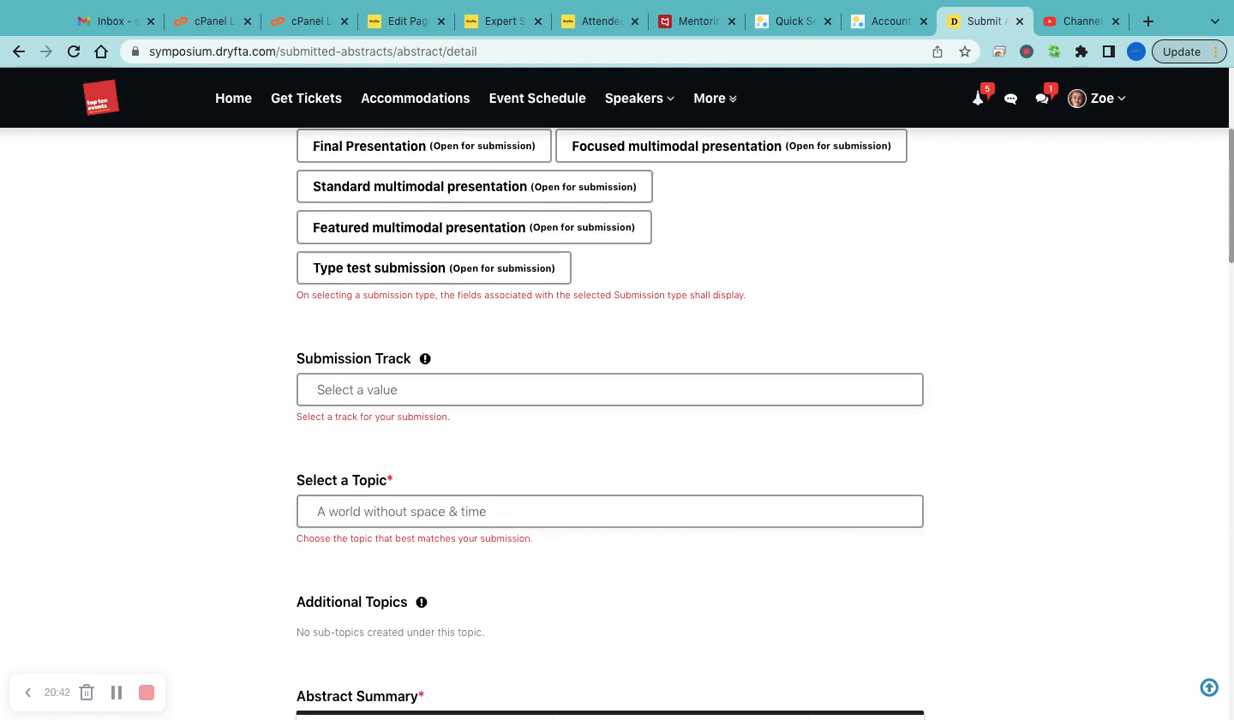
{"action": "scroll", "coordinate": [680, 370], "scroll_direction": "down", "scroll_amount": 9}
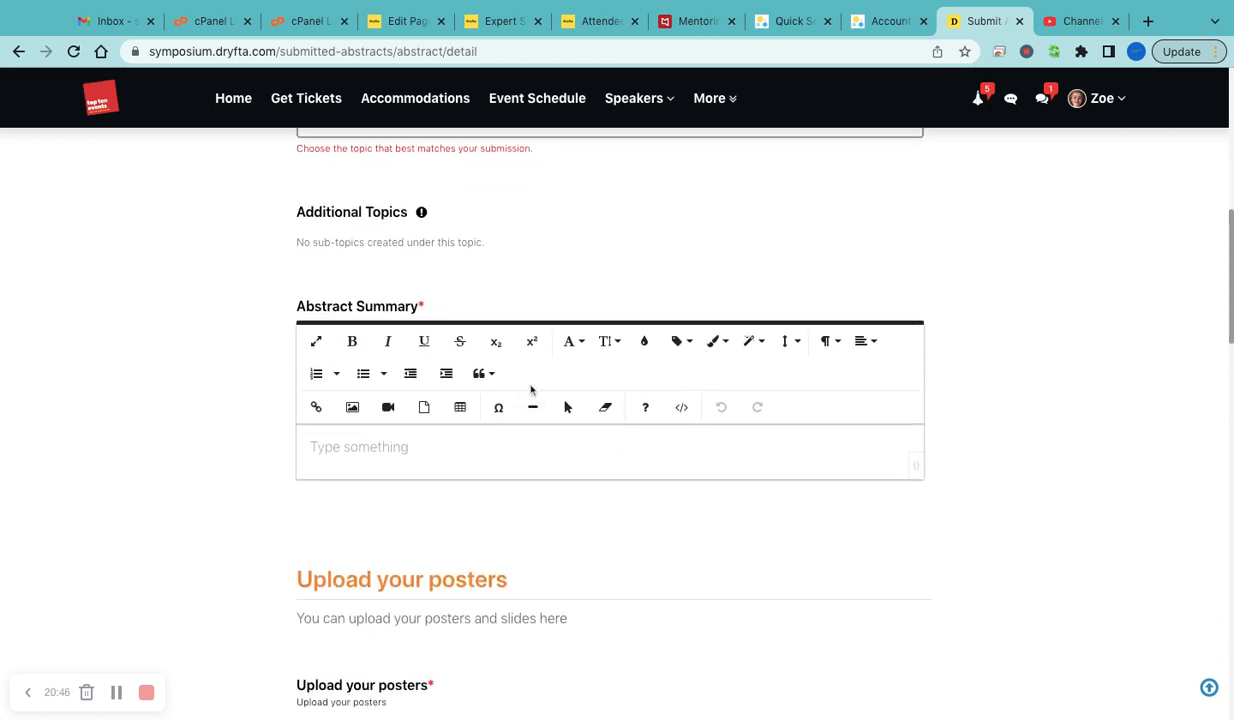
{"action": "scroll", "coordinate": [531, 390], "scroll_direction": "up", "scroll_amount": 6}
{"action": "scroll", "coordinate": [434, 318], "scroll_direction": "down", "scroll_amount": 2}
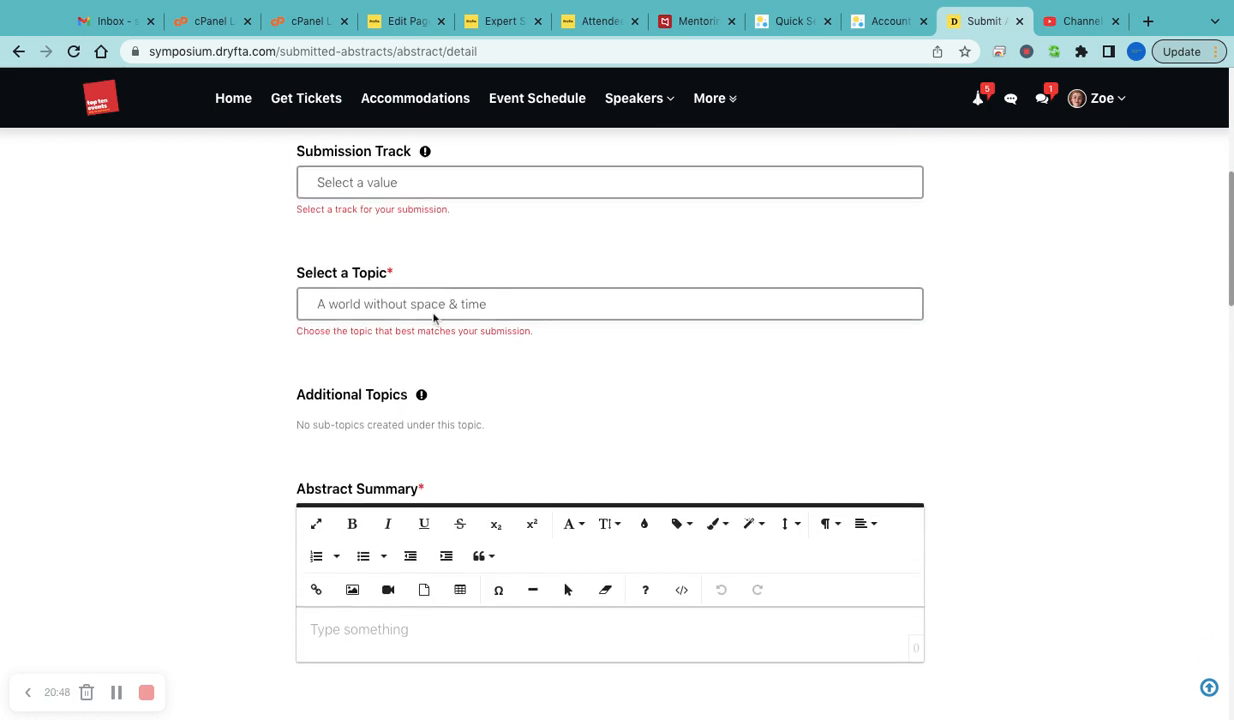
{"action": "scroll", "coordinate": [433, 318], "scroll_direction": "down", "scroll_amount": 8}
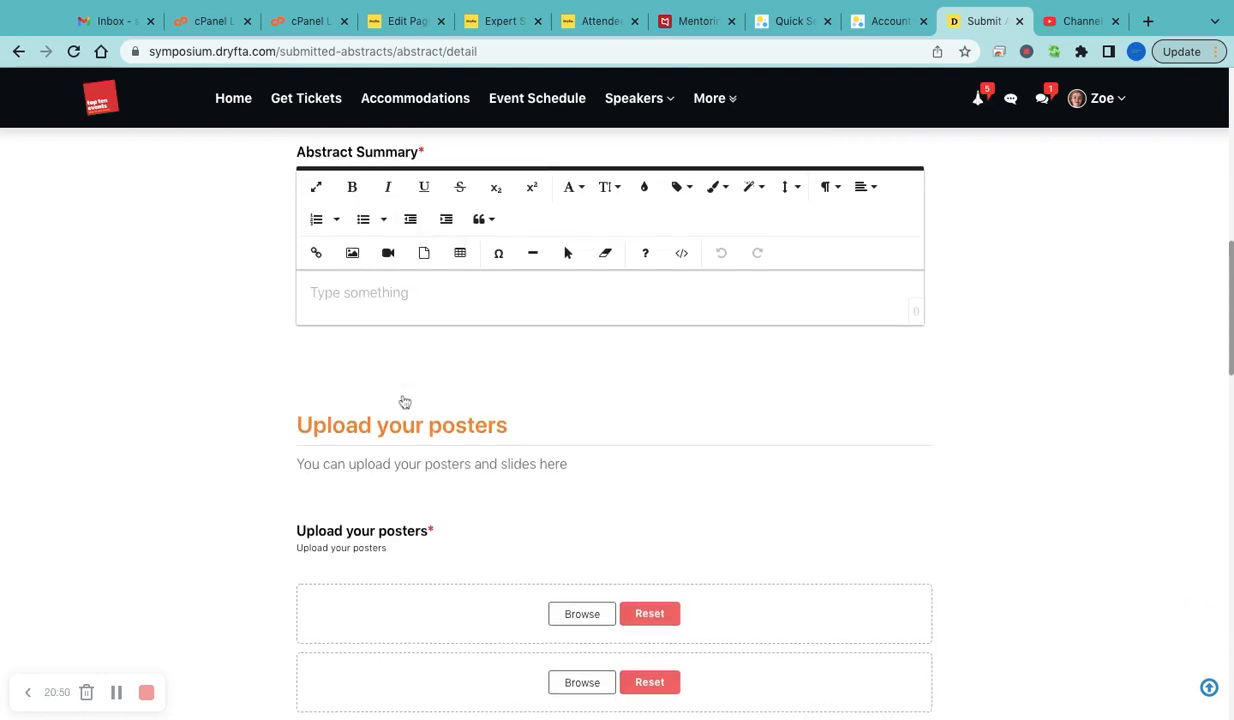
{"action": "scroll", "coordinate": [403, 401], "scroll_direction": "up", "scroll_amount": 13}
{"action": "scroll", "coordinate": [403, 401], "scroll_direction": "down", "scroll_amount": 15}
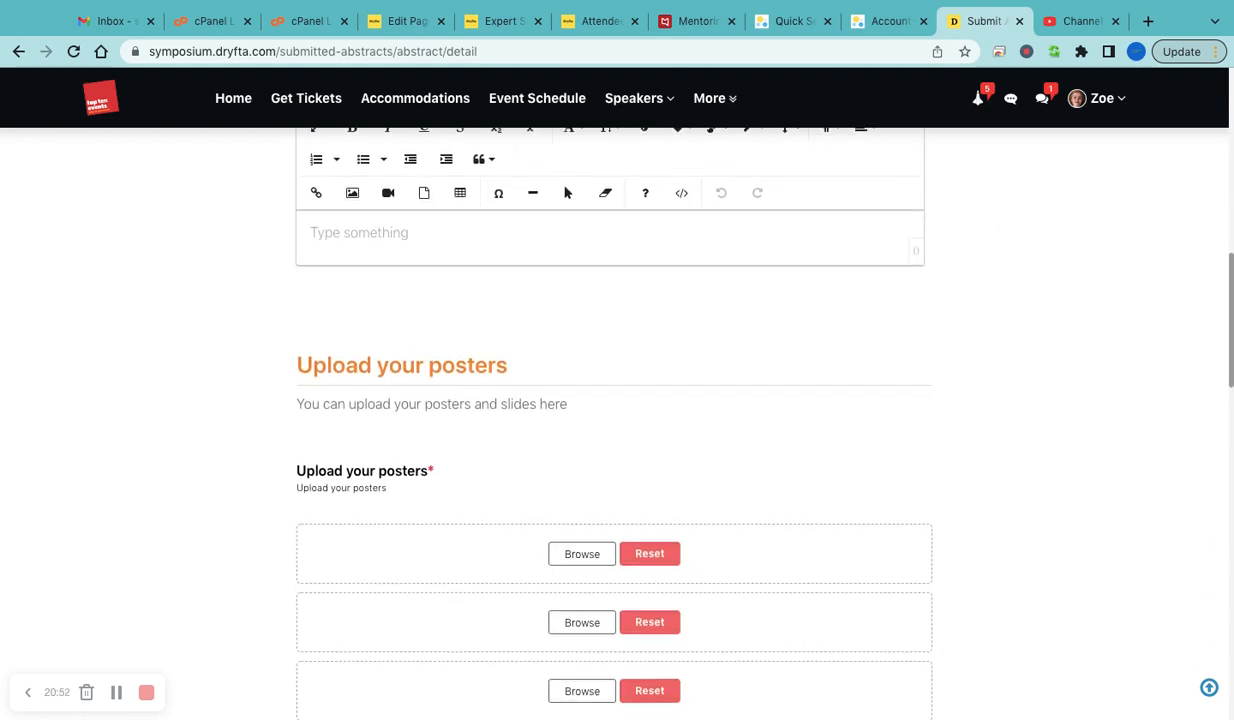
{"action": "scroll", "coordinate": [614, 420], "scroll_direction": "down", "scroll_amount": 3}
{"action": "scroll", "coordinate": [218, 644], "scroll_direction": "down", "scroll_amount": 7}
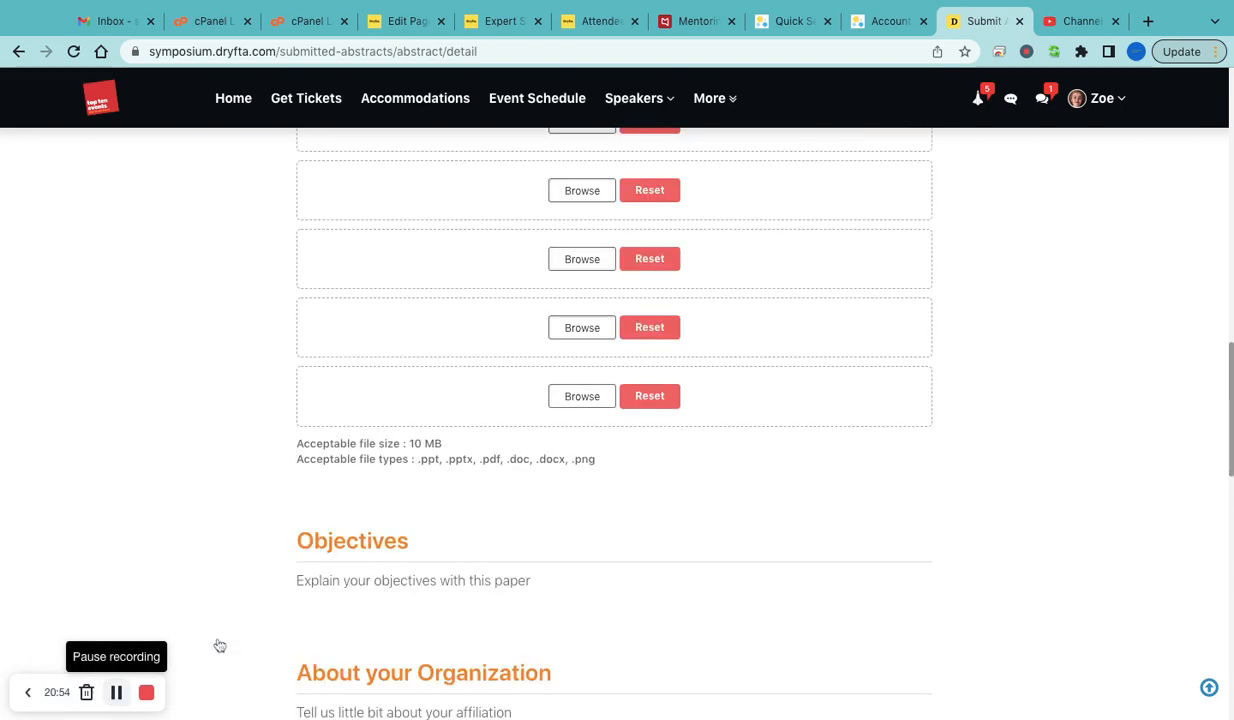
{"action": "scroll", "coordinate": [416, 483], "scroll_direction": "up", "scroll_amount": 2}
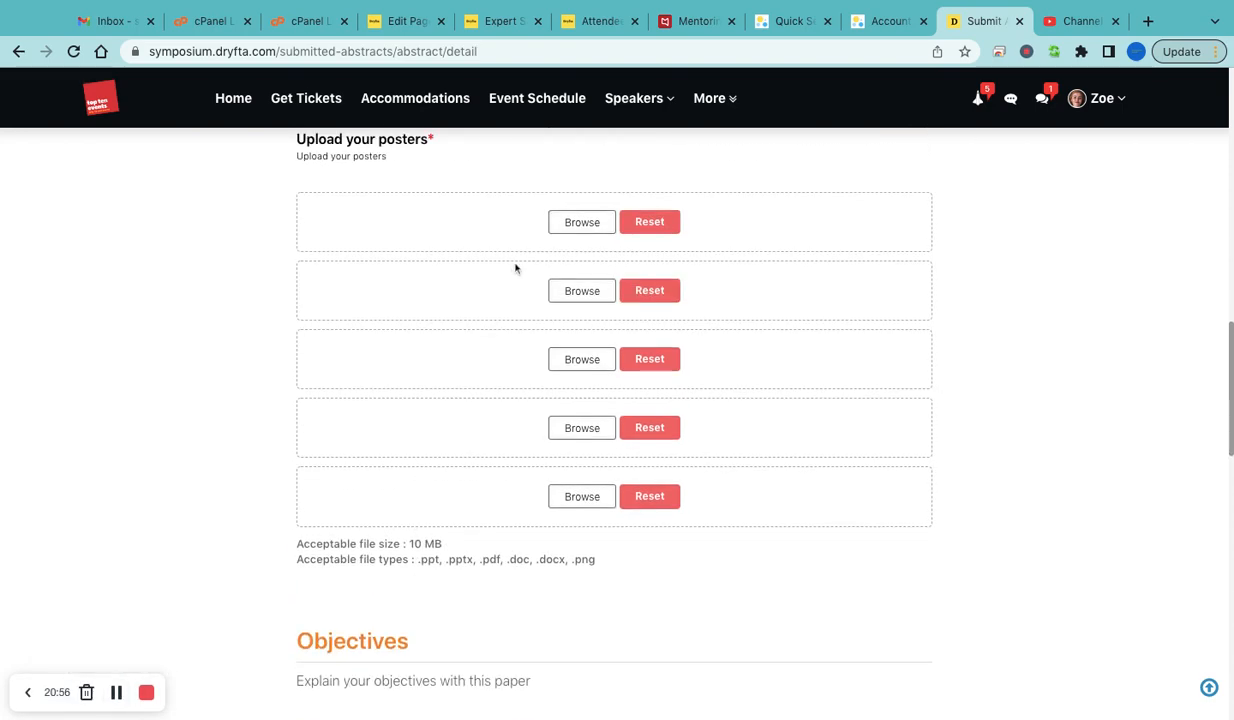
{"action": "scroll", "coordinate": [530, 270], "scroll_direction": "down", "scroll_amount": 3}
{"action": "scroll", "coordinate": [534, 273], "scroll_direction": "down", "scroll_amount": 20}
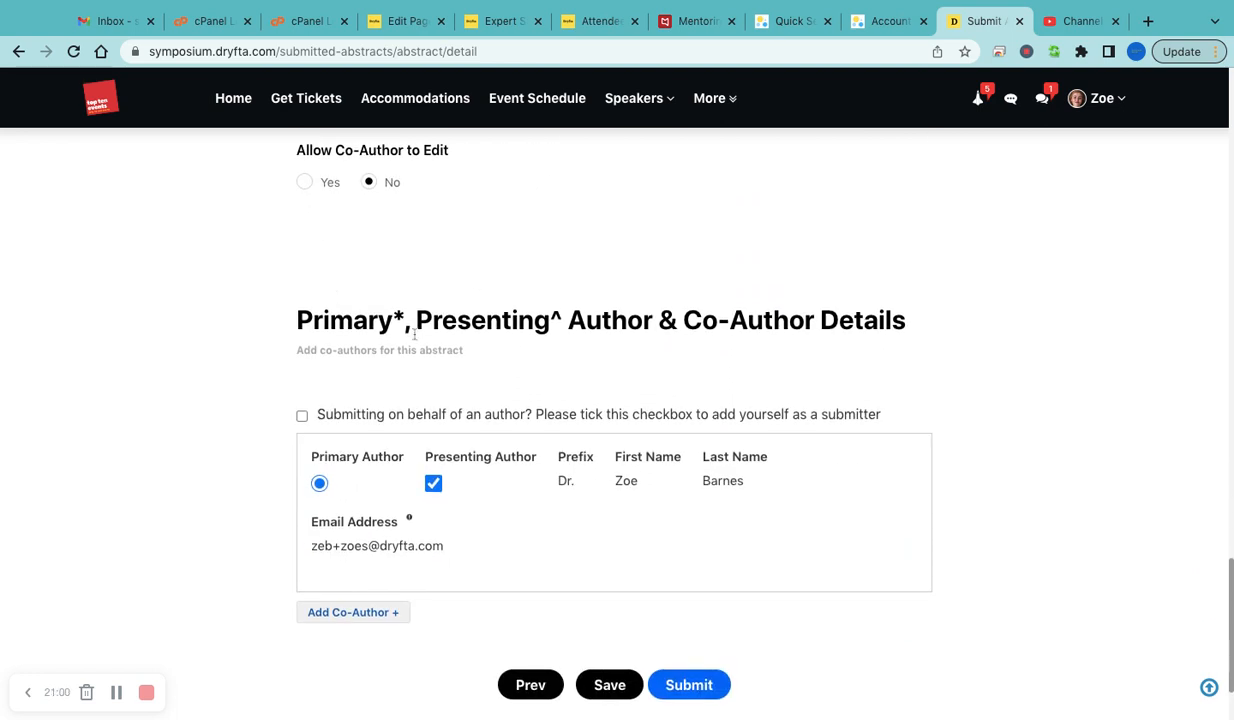
- Add a co-author entry to the abstract and review its name search and personal detail fields
{"action": "scroll", "coordinate": [409, 328], "scroll_direction": "down", "scroll_amount": 1}
{"action": "left_click", "coordinate": [361, 548]}
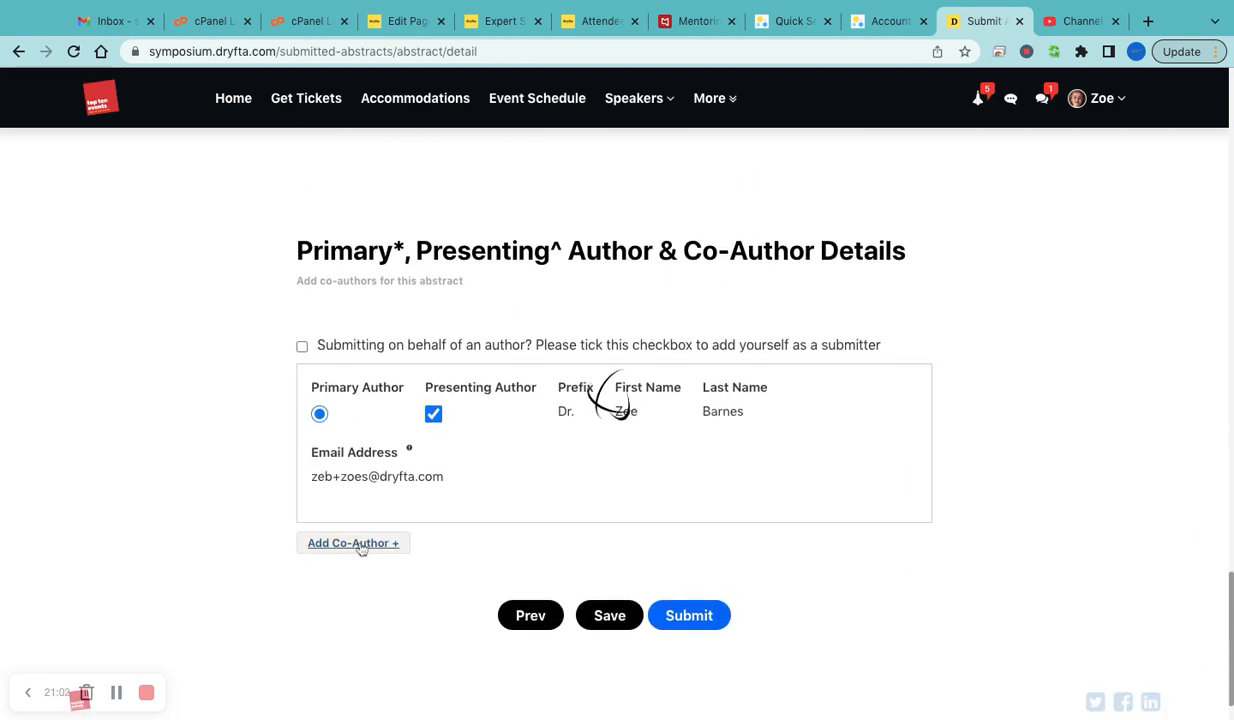
{"action": "scroll", "coordinate": [451, 541], "scroll_direction": "down", "scroll_amount": 2}
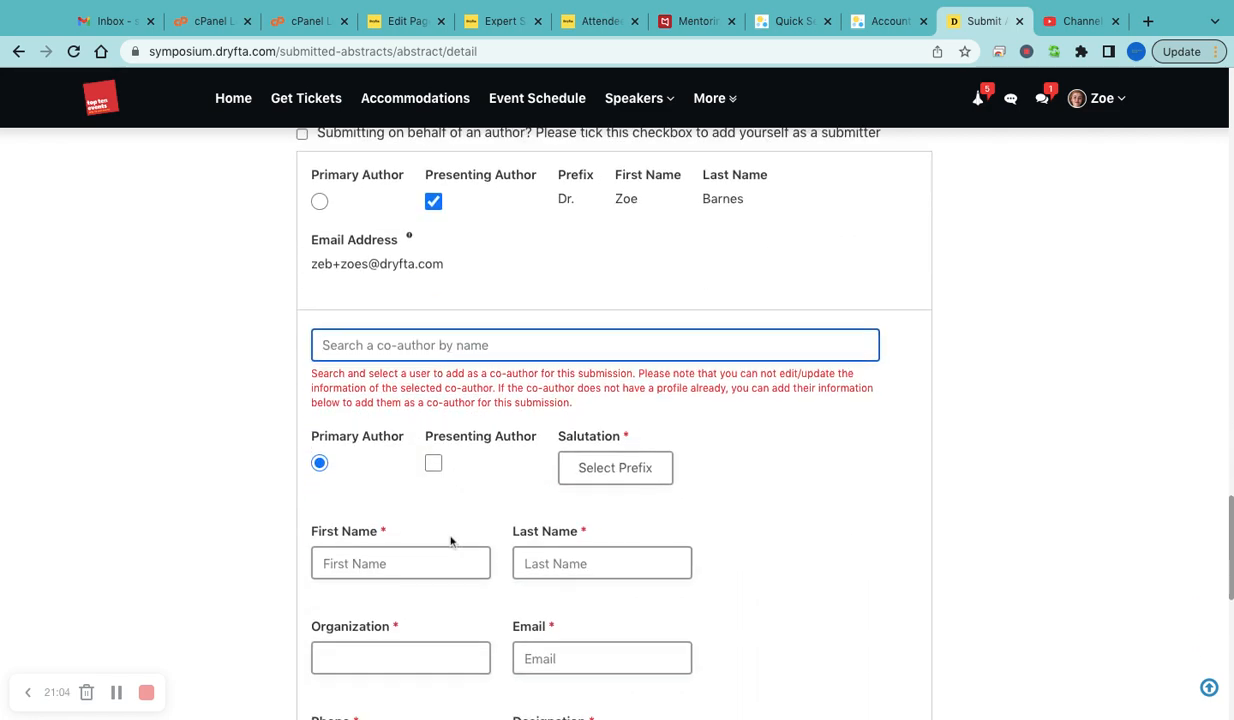
{"action": "scroll", "coordinate": [451, 541], "scroll_direction": "down", "scroll_amount": 3}
{"action": "scroll", "coordinate": [451, 541], "scroll_direction": "up", "scroll_amount": 3}
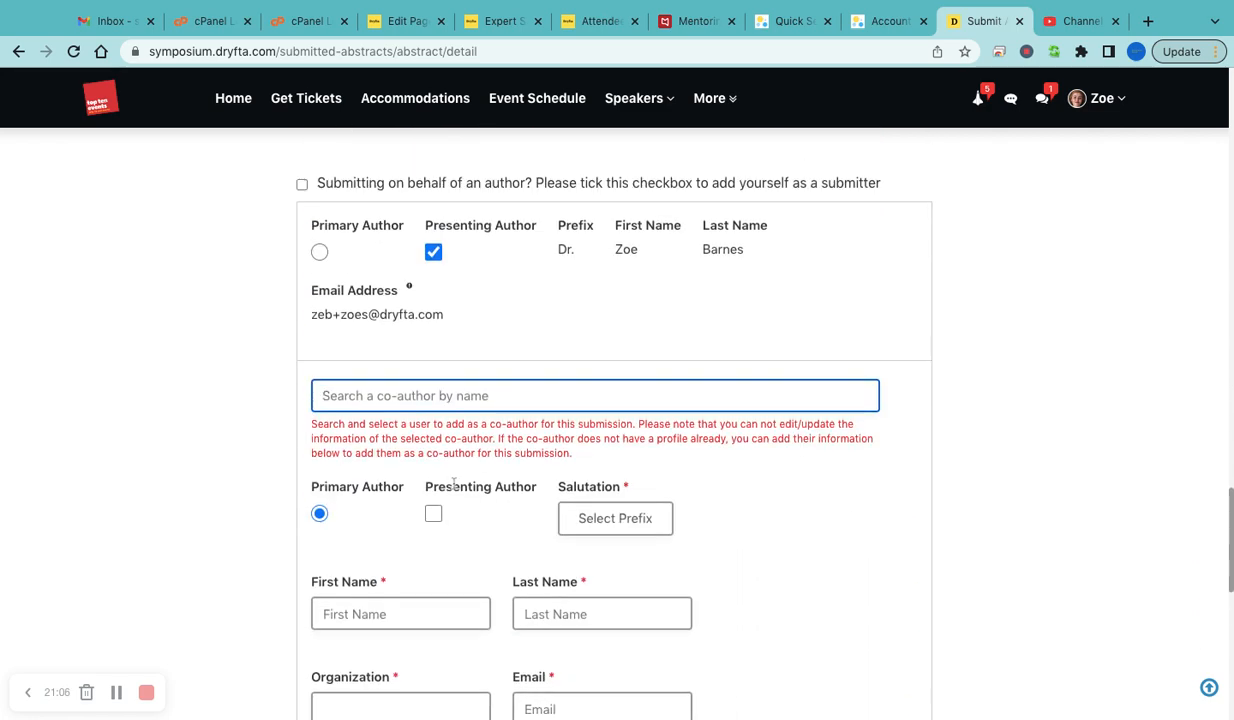
{"action": "scroll", "coordinate": [507, 515], "scroll_direction": "down", "scroll_amount": 2}
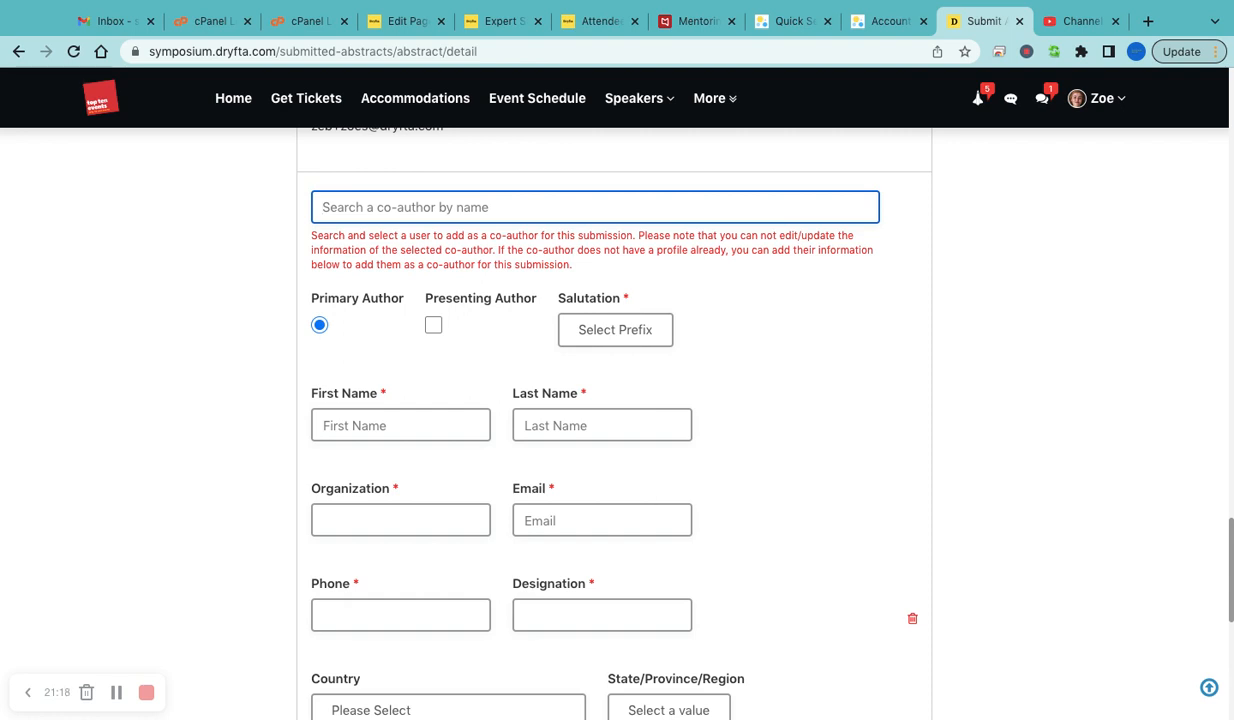
{"action": "scroll", "coordinate": [615, 420], "scroll_direction": "down", "scroll_amount": 3}
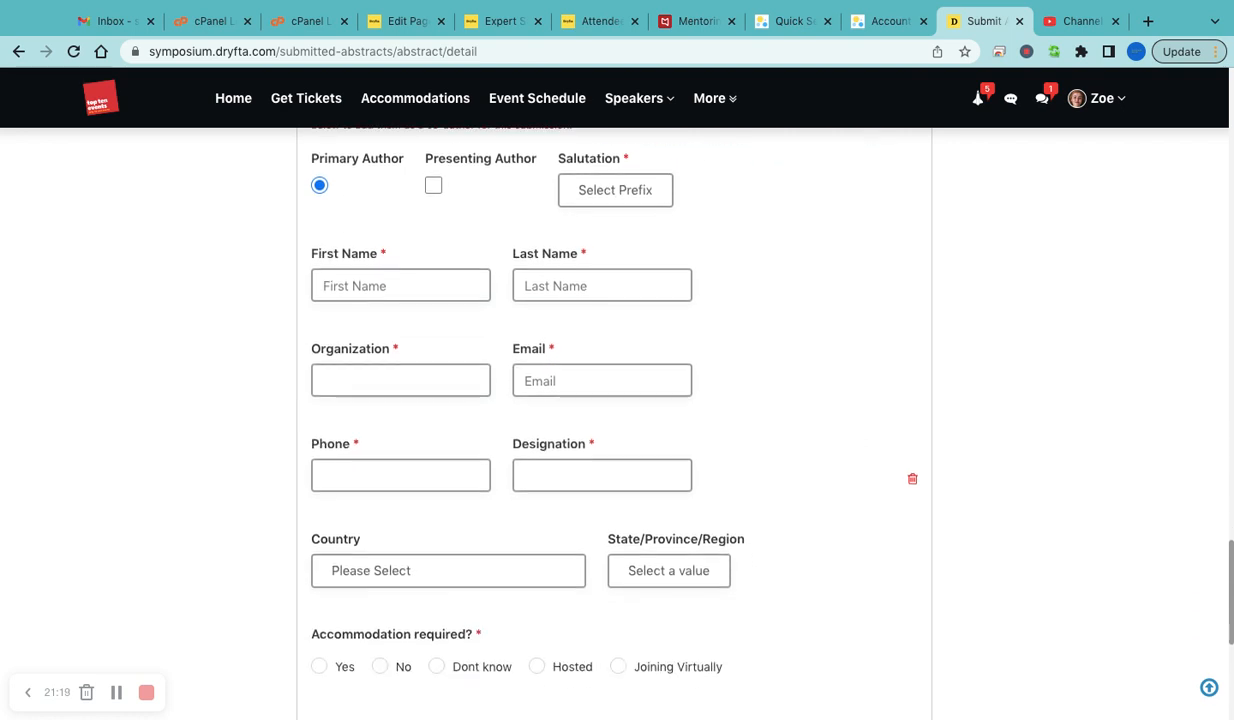
- Switch to the event administration's Form Builder, open the Add Co-Author Form and look through its fields
{"action": "left_click", "coordinate": [889, 30]}
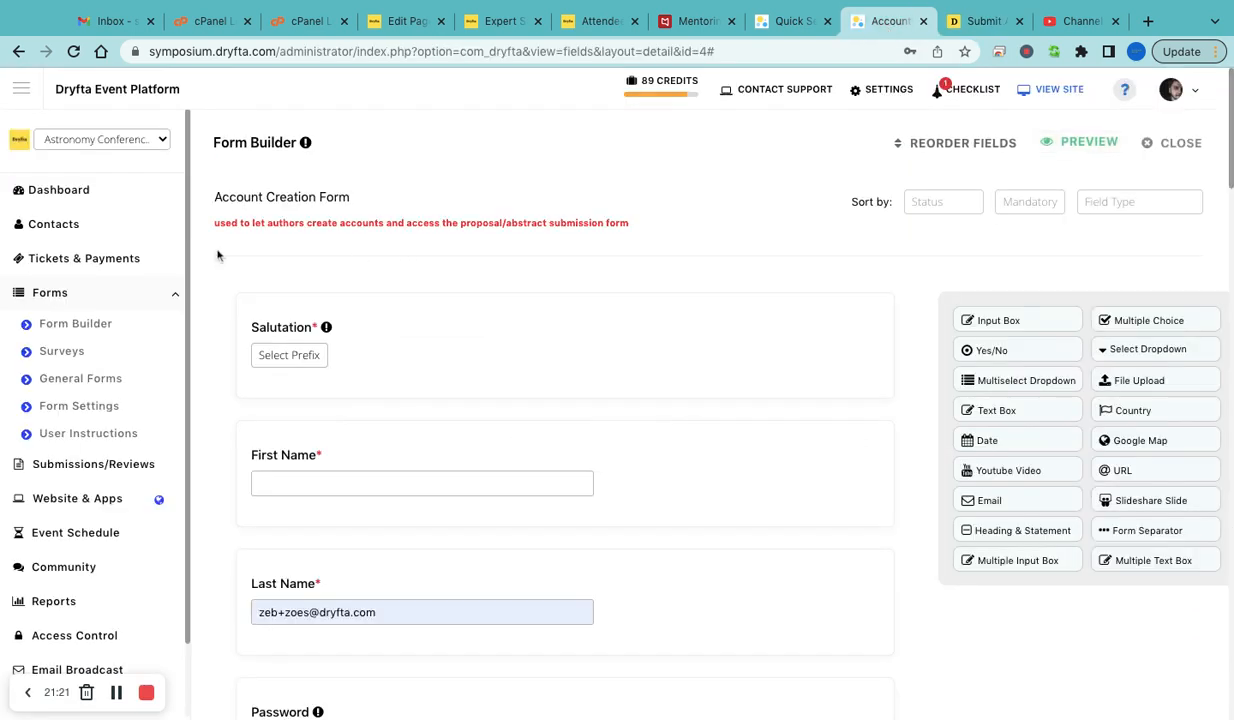
{"action": "left_click", "coordinate": [88, 325]}
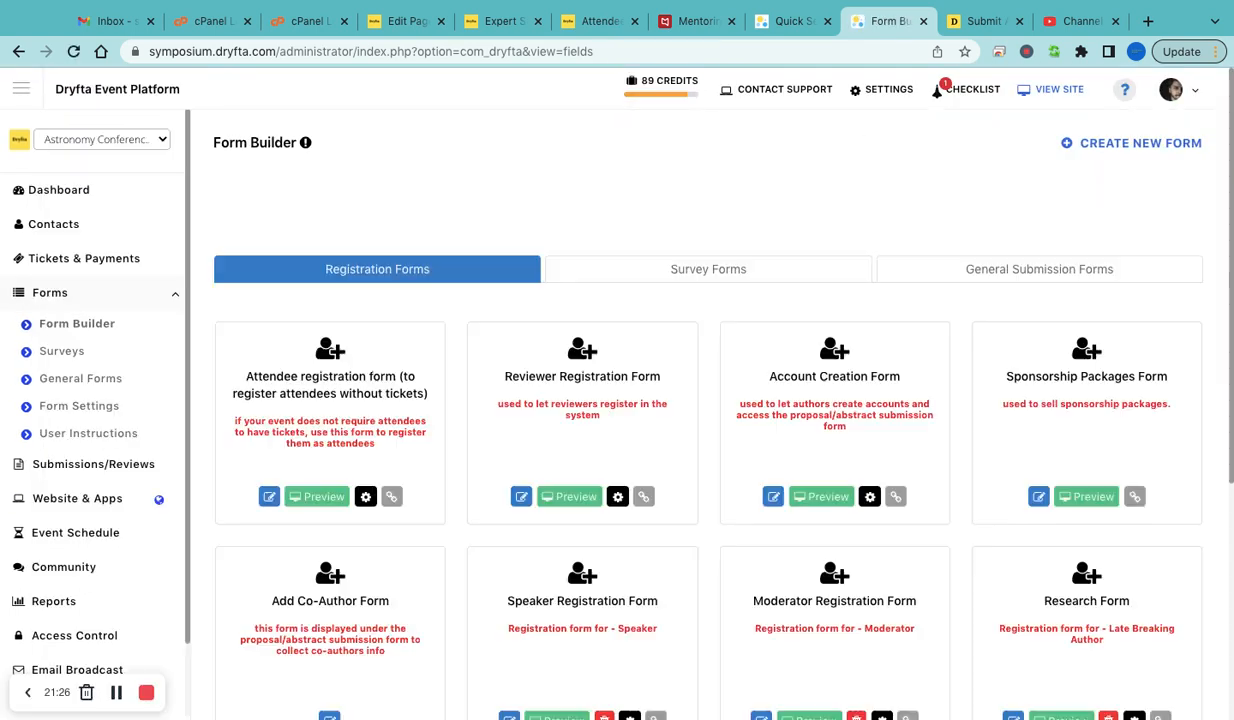
{"action": "scroll", "coordinate": [587, 470], "scroll_direction": "down", "scroll_amount": 2}
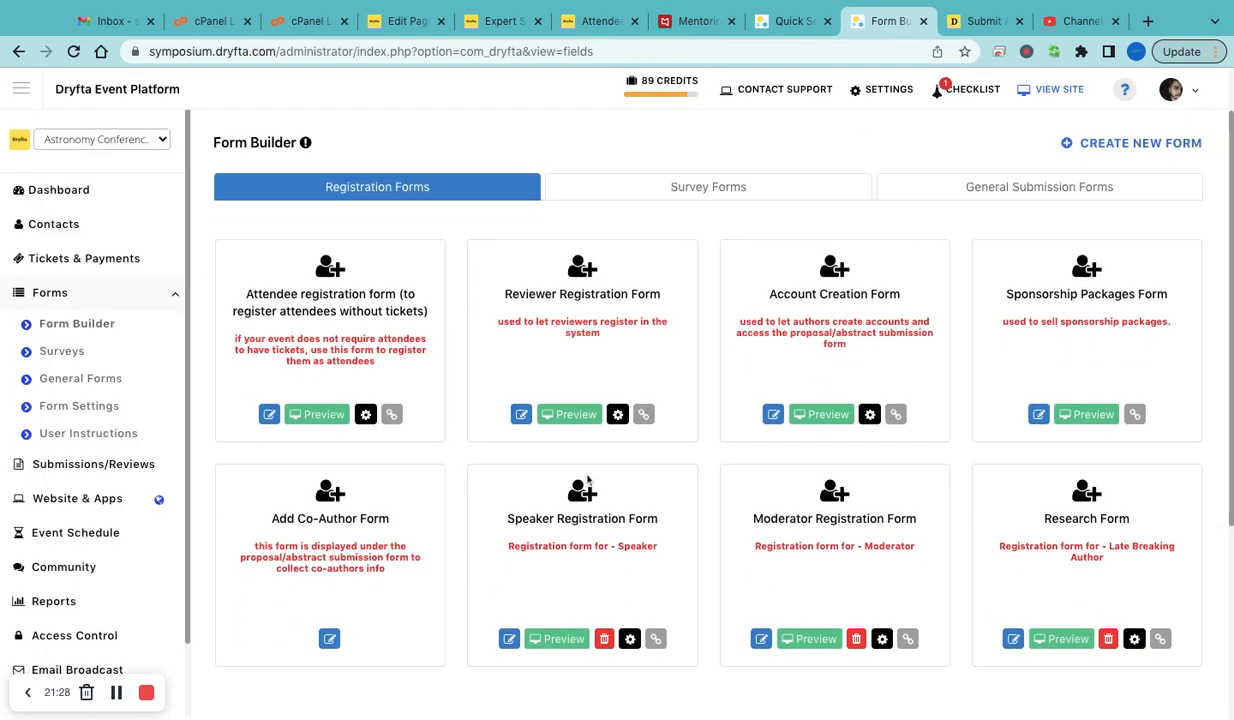
{"action": "left_click", "coordinate": [343, 510]}
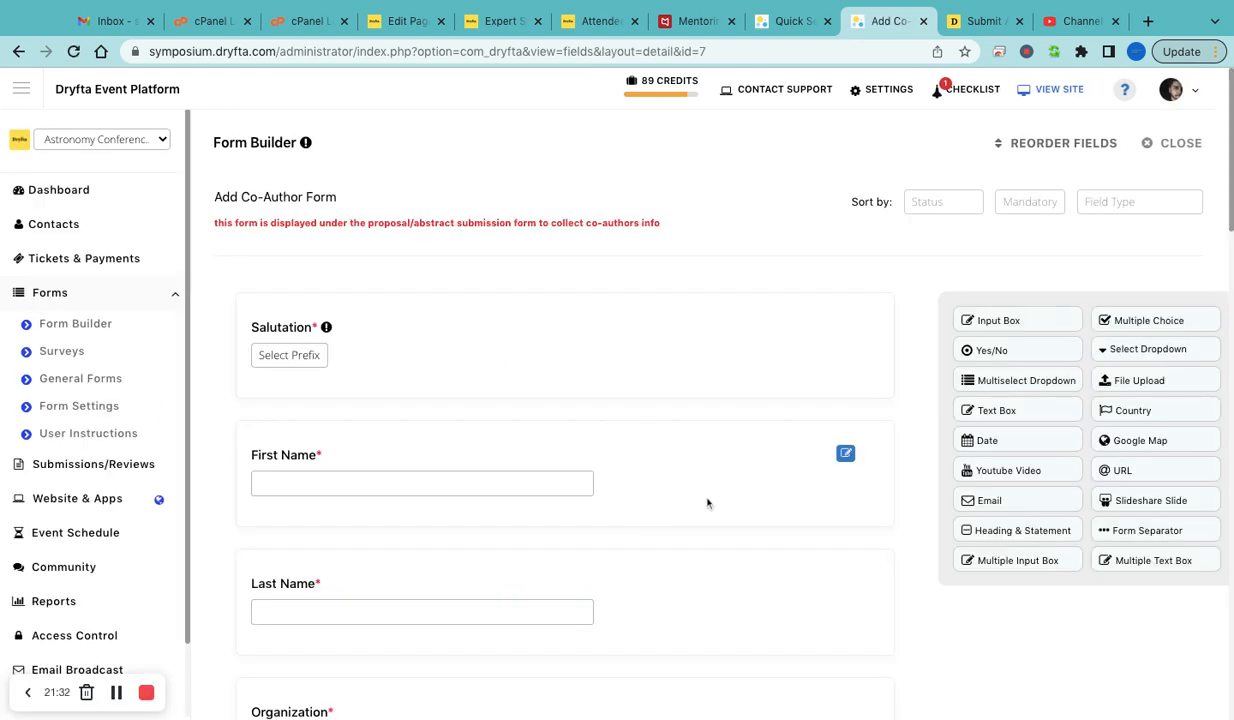
{"action": "scroll", "coordinate": [707, 502], "scroll_direction": "down", "scroll_amount": 3}
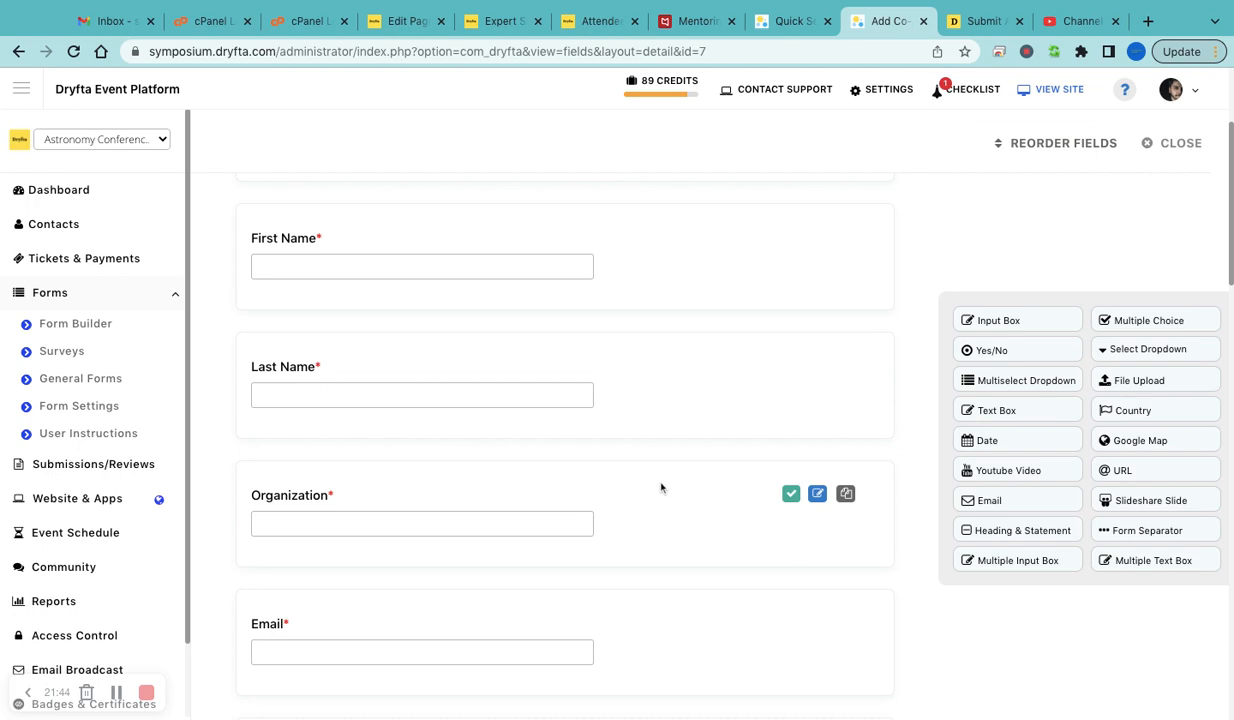
- Return to the author's abstract submission page, add another co-author entry and review its detail fields
{"action": "left_click", "coordinate": [989, 19]}
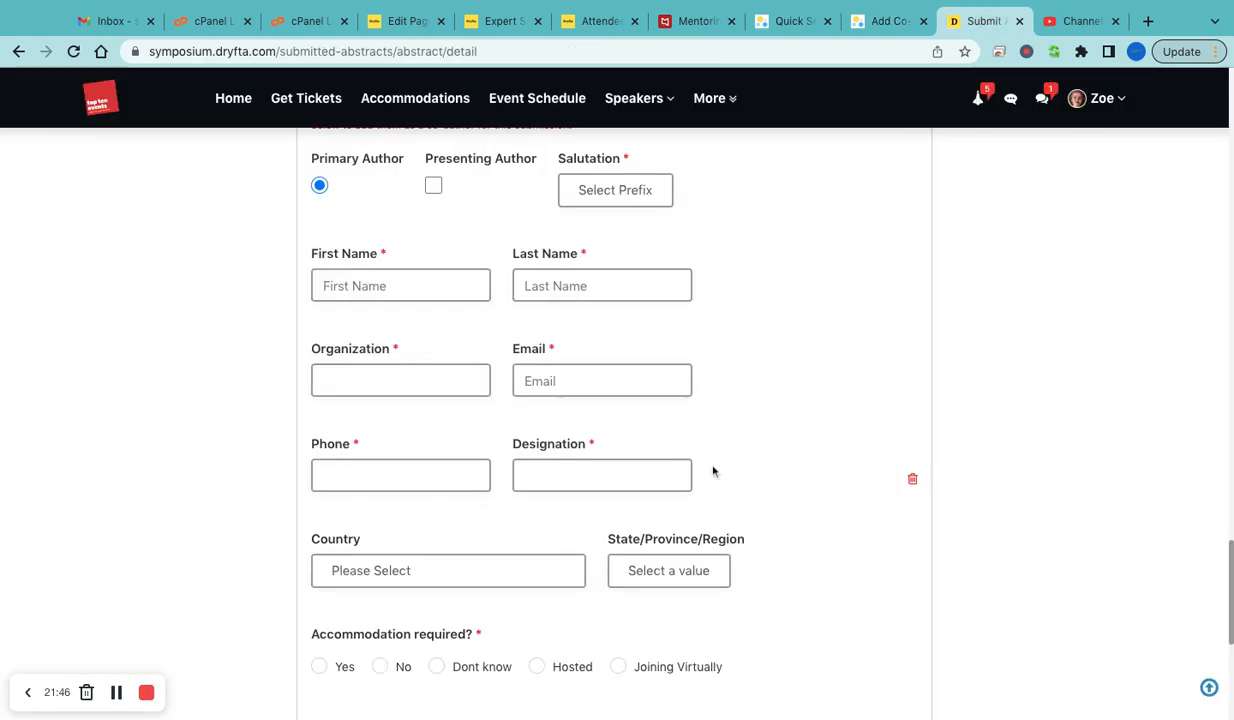
{"action": "scroll", "coordinate": [713, 471], "scroll_direction": "down", "scroll_amount": 5}
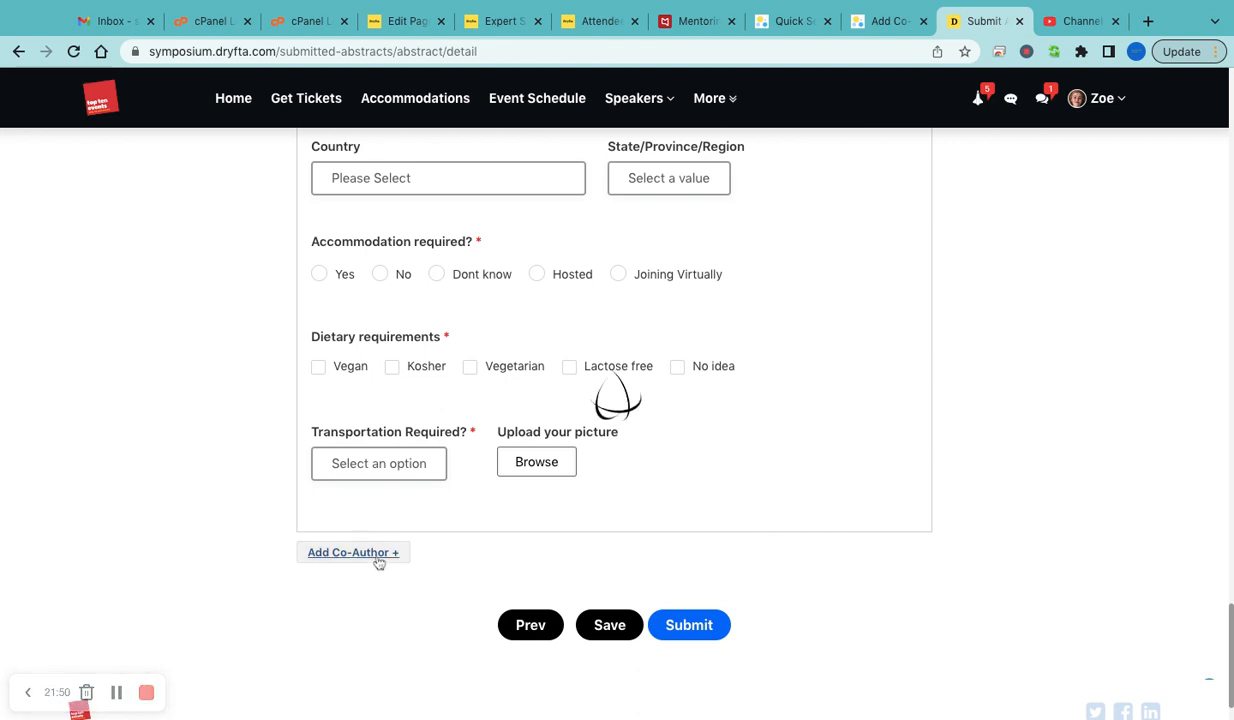
{"action": "left_click", "coordinate": [379, 563]}
{"action": "scroll", "coordinate": [464, 488], "scroll_direction": "down", "scroll_amount": 2}
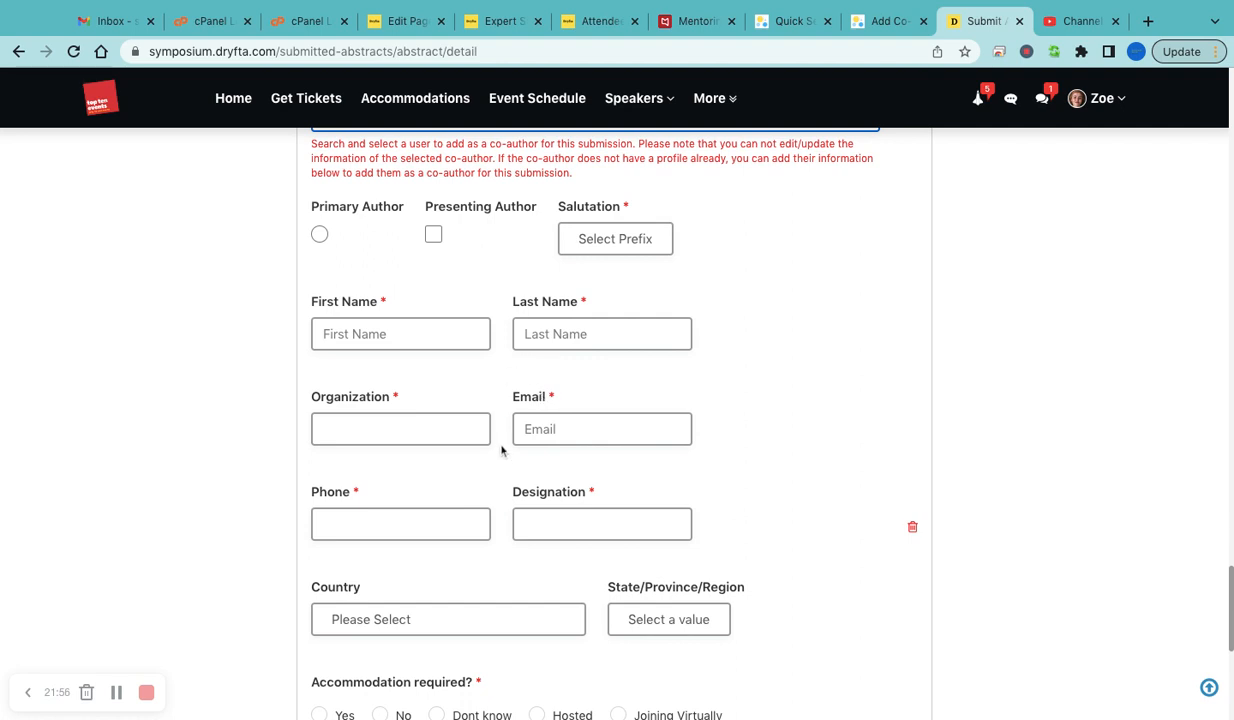
{"action": "scroll", "coordinate": [501, 446], "scroll_direction": "down", "scroll_amount": 3}
{"action": "scroll", "coordinate": [427, 504], "scroll_direction": "down", "scroll_amount": 1}
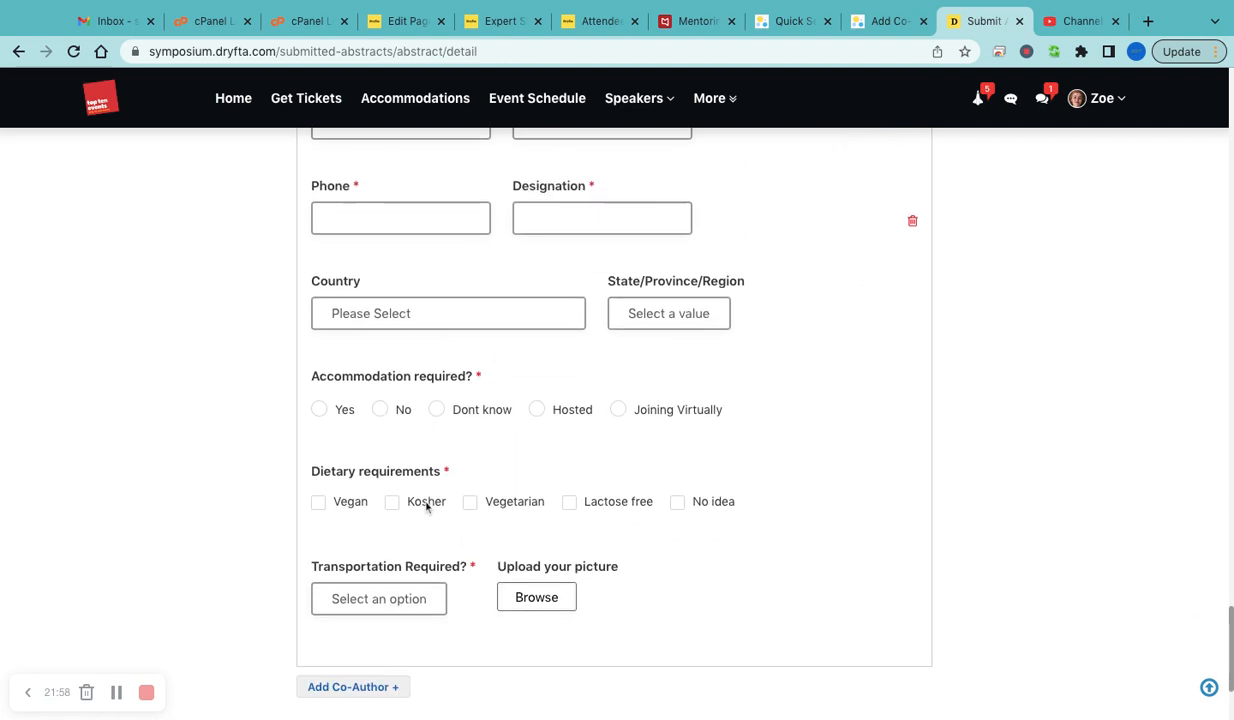
{"action": "scroll", "coordinate": [425, 521], "scroll_direction": "down", "scroll_amount": 2}
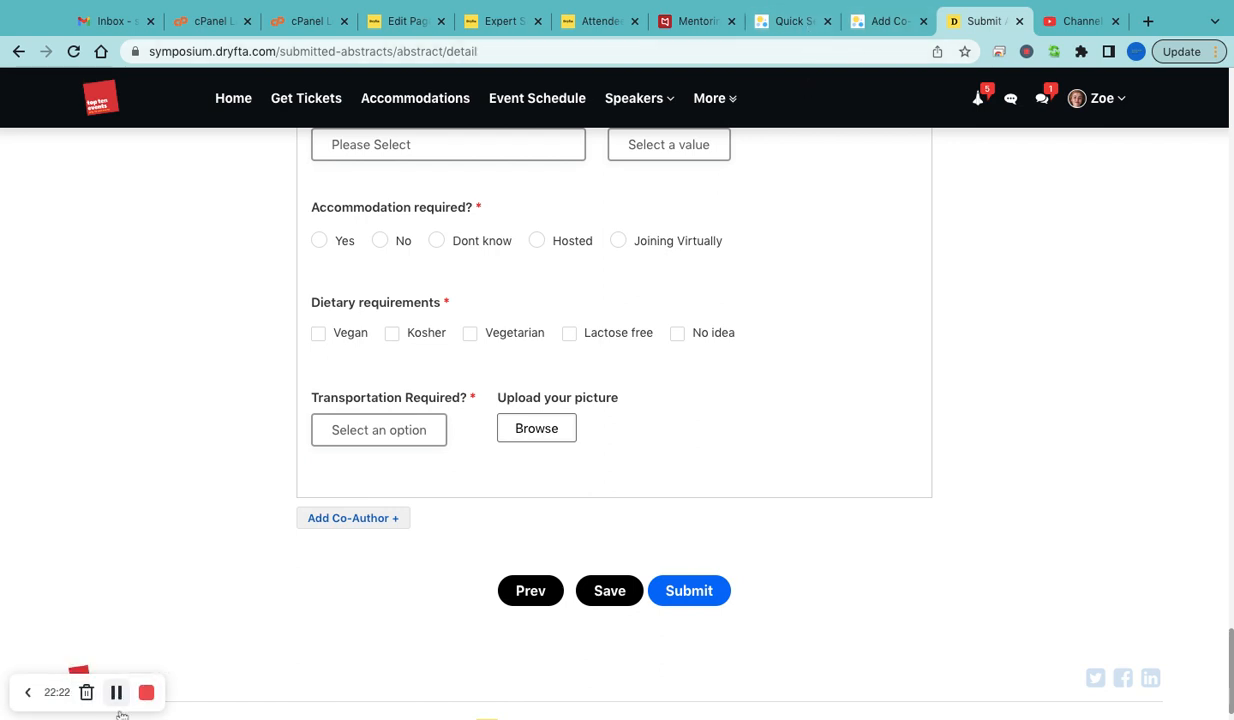
{"action": "scroll", "coordinate": [752, 391], "scroll_direction": "up", "scroll_amount": 15}
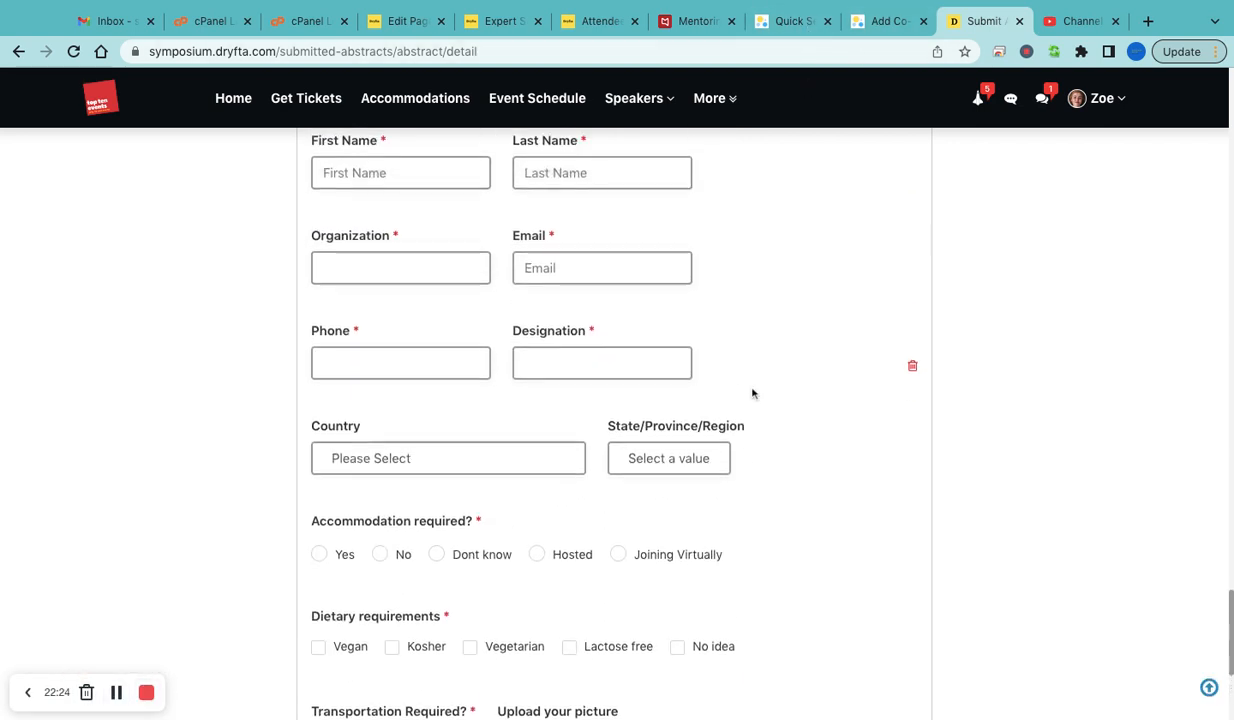
{"action": "scroll", "coordinate": [752, 393], "scroll_direction": "up", "scroll_amount": 20}
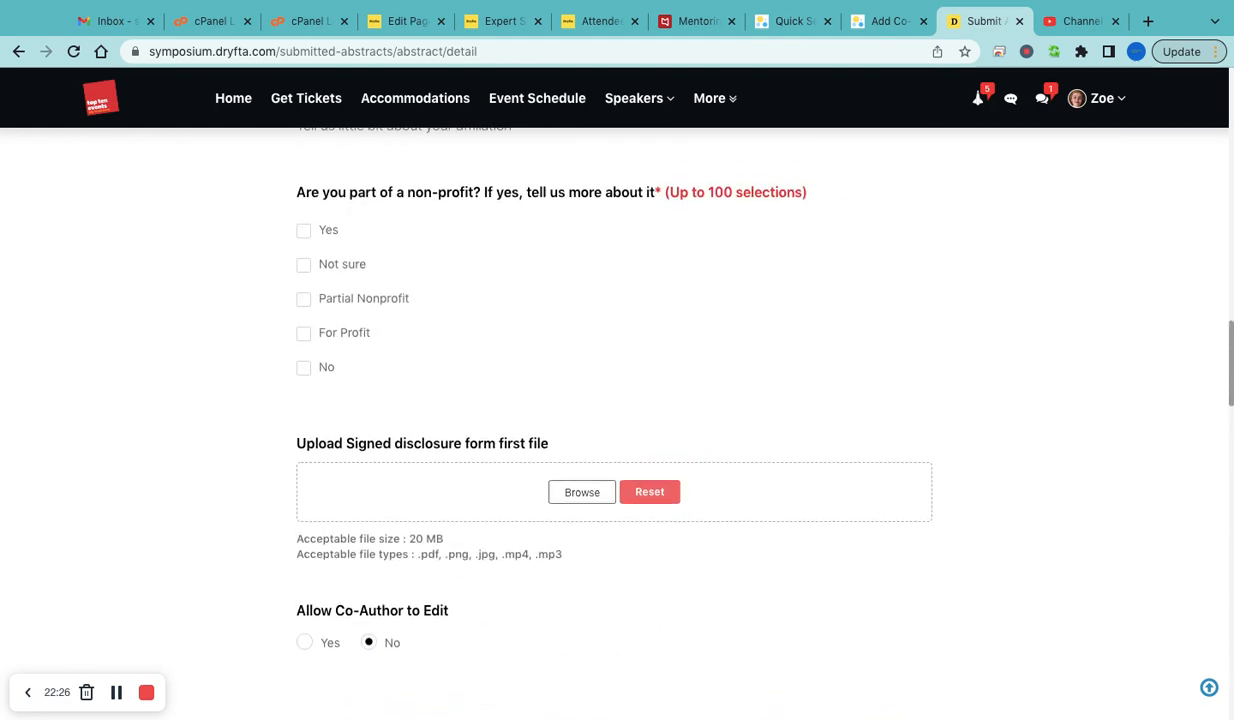
{"action": "scroll", "coordinate": [752, 393], "scroll_direction": "up", "scroll_amount": 2}
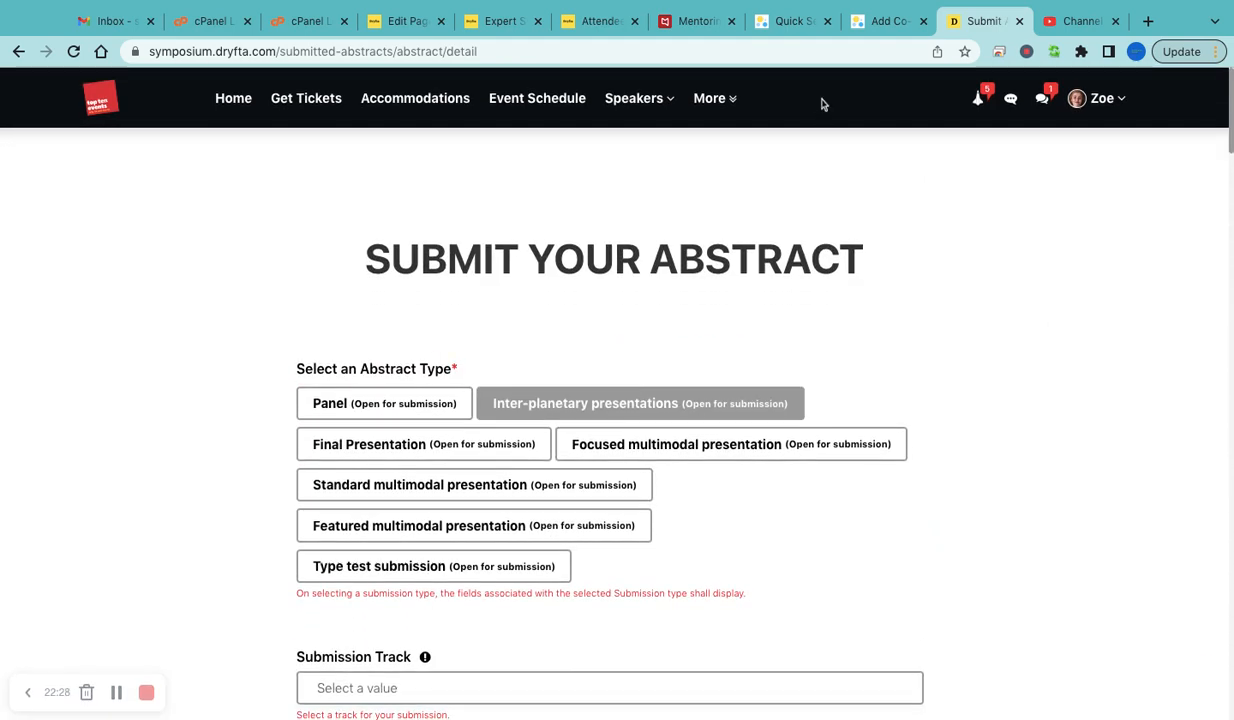
- Switch back to the event administration, open the submission questions form and look through its fields down to the objectives
{"action": "left_click", "coordinate": [883, 31]}
{"action": "left_click", "coordinate": [83, 469]}
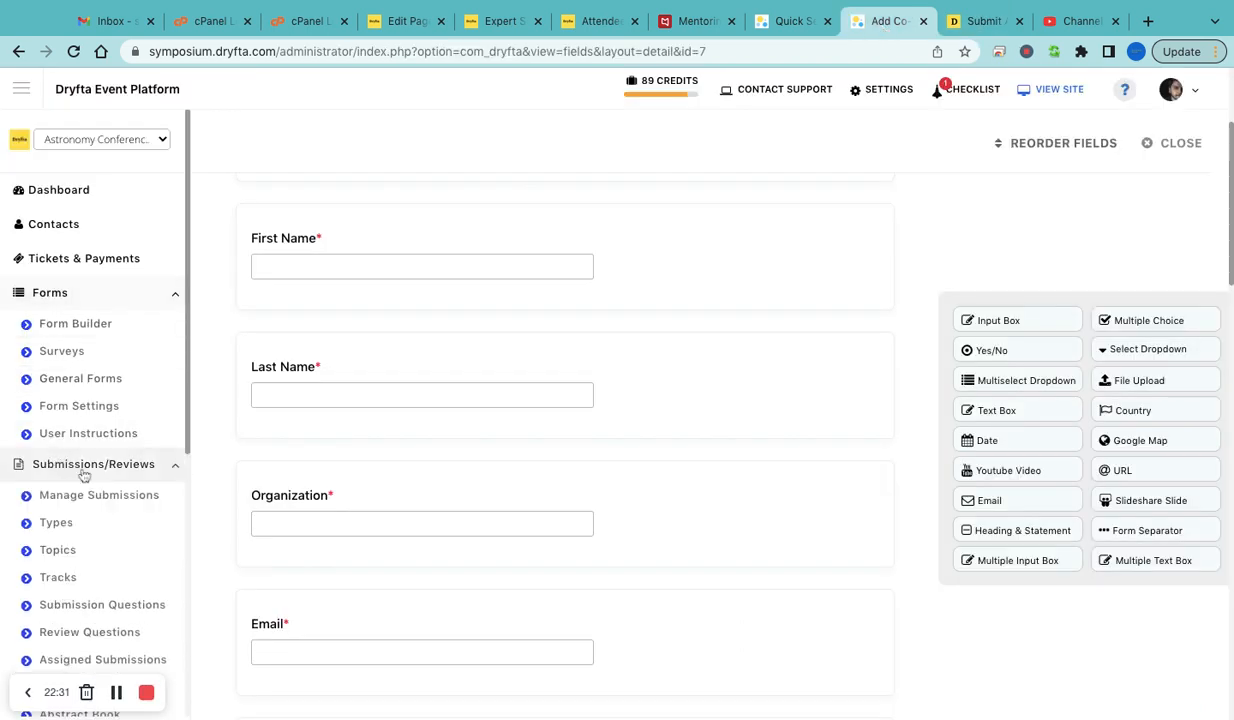
{"action": "scroll", "coordinate": [84, 475], "scroll_direction": "down", "scroll_amount": 2}
{"action": "left_click", "coordinate": [105, 496]}
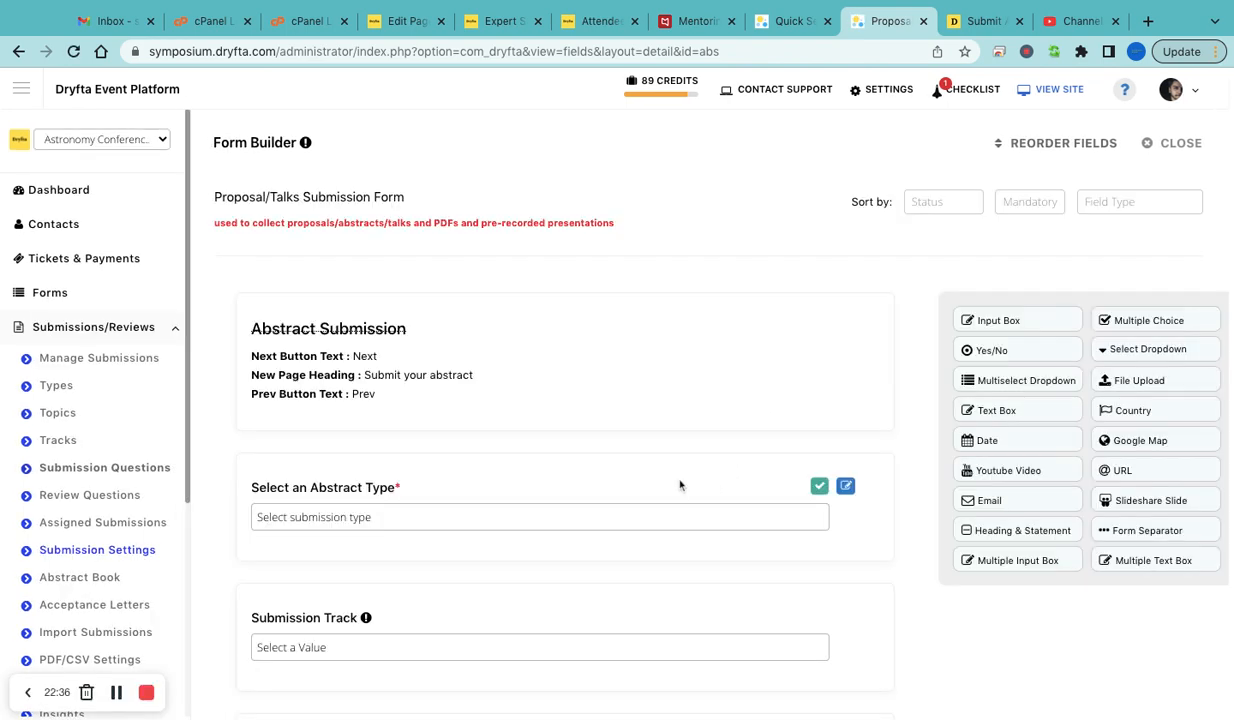
{"action": "scroll", "coordinate": [680, 485], "scroll_direction": "down", "scroll_amount": 3}
{"action": "scroll", "coordinate": [617, 409], "scroll_direction": "down", "scroll_amount": 2}
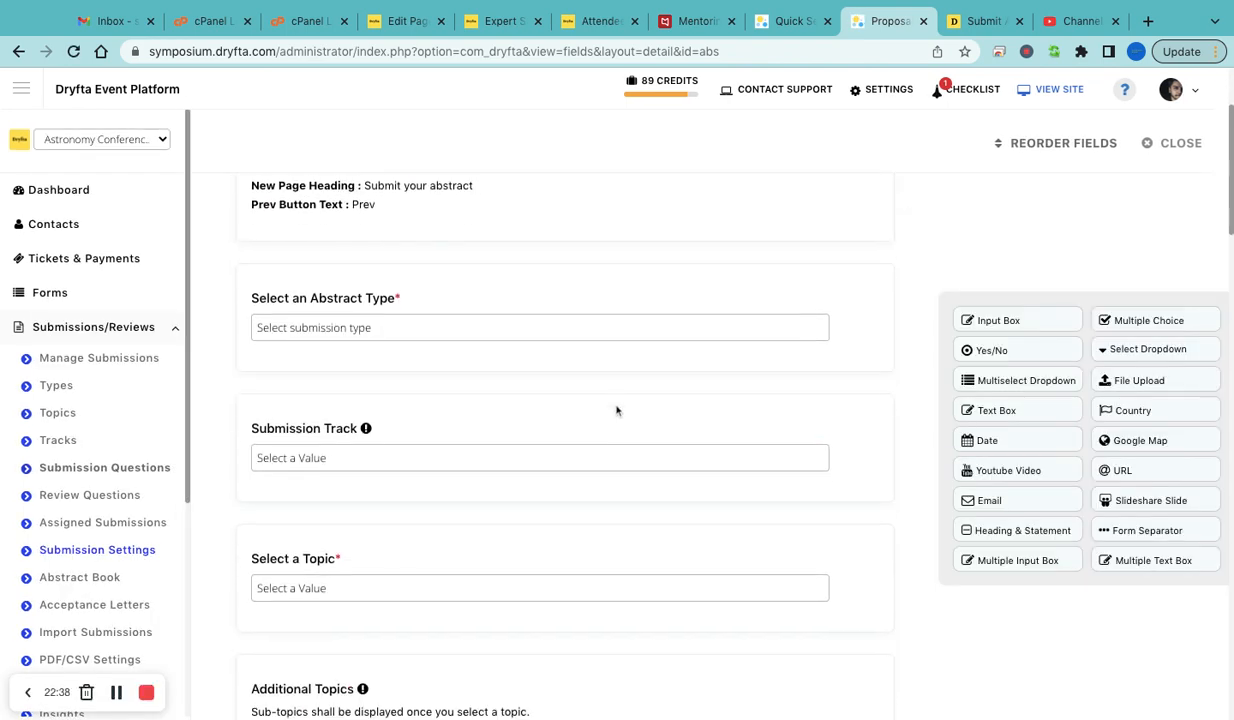
{"action": "scroll", "coordinate": [617, 410], "scroll_direction": "down", "scroll_amount": 4}
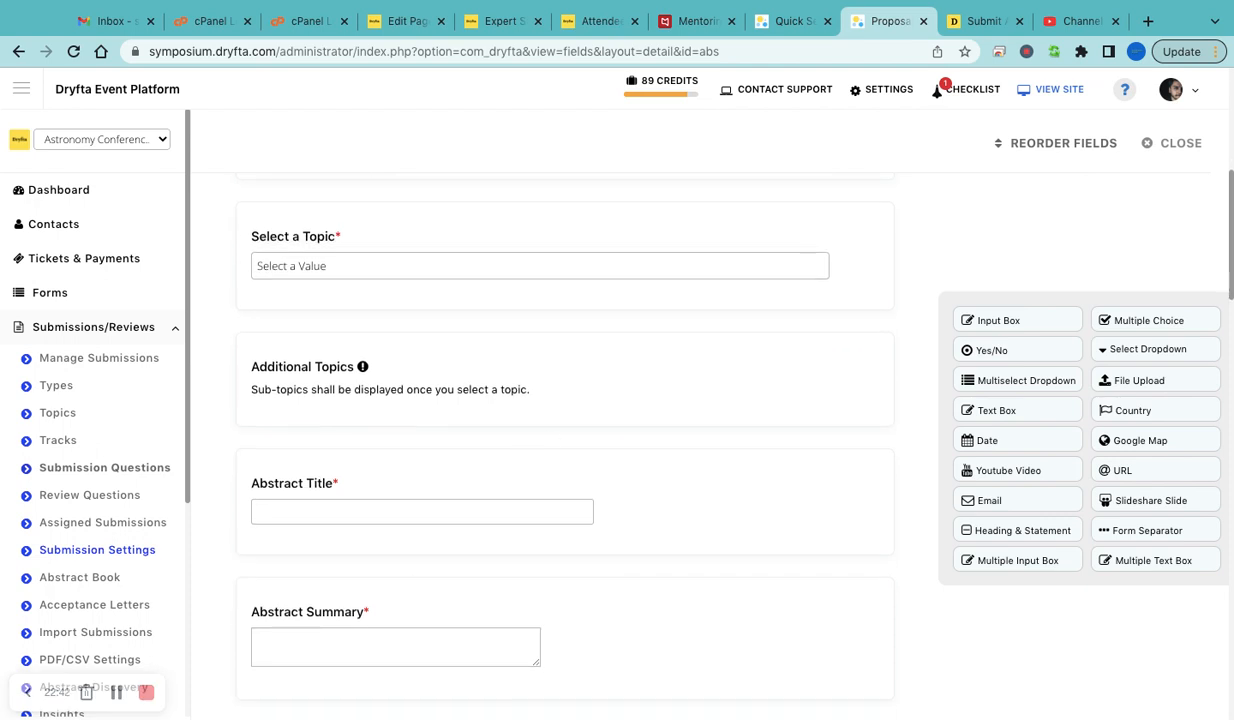
{"action": "scroll", "coordinate": [434, 405], "scroll_direction": "down", "scroll_amount": 2}
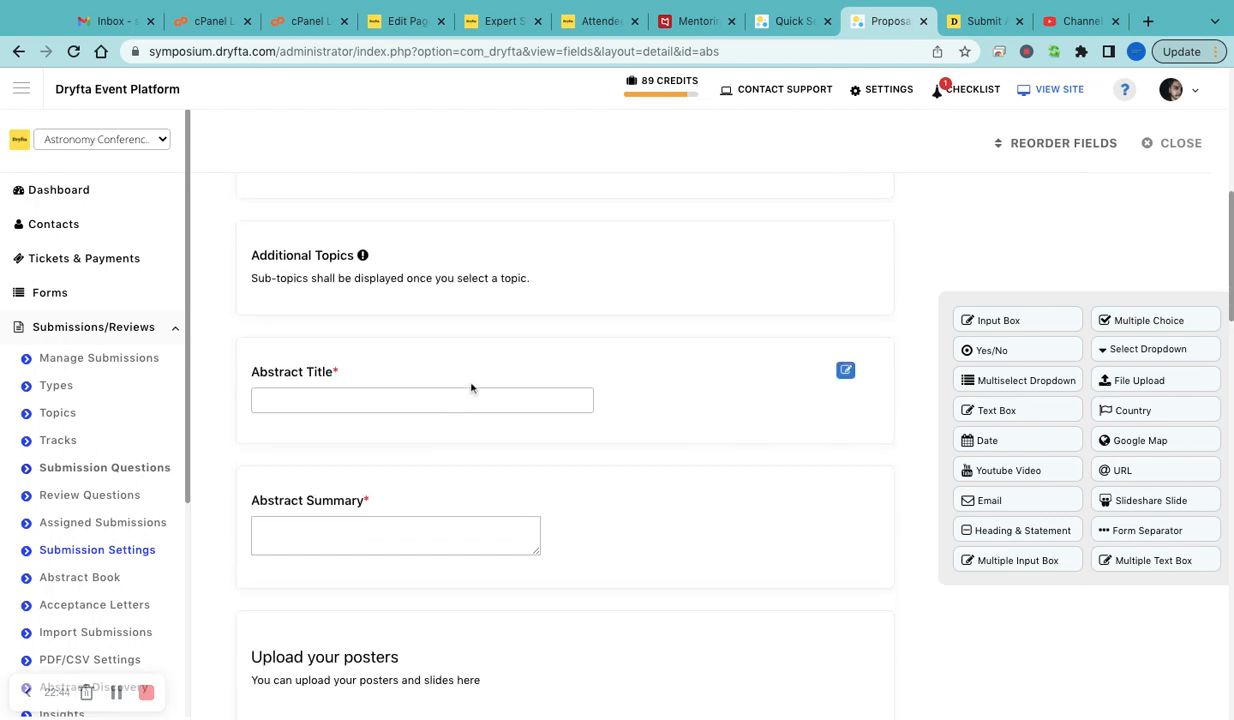
{"action": "scroll", "coordinate": [489, 411], "scroll_direction": "down", "scroll_amount": 2}
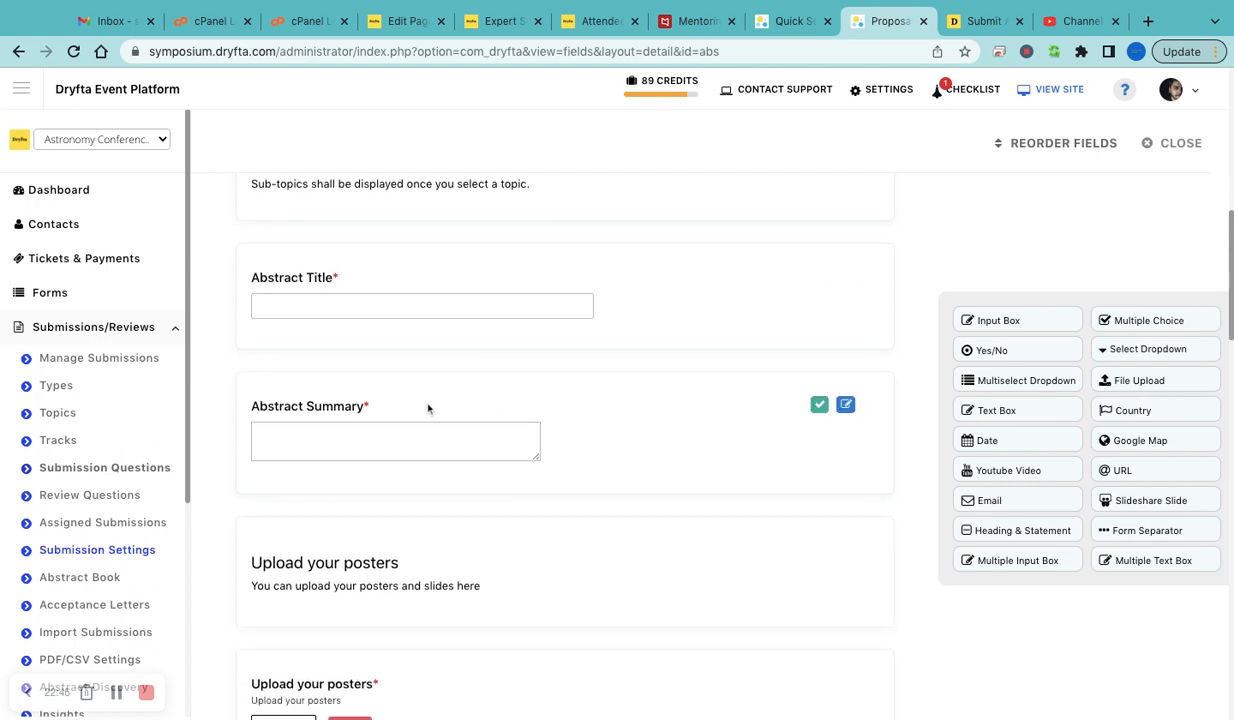
{"action": "scroll", "coordinate": [428, 408], "scroll_direction": "down", "scroll_amount": 3}
{"action": "scroll", "coordinate": [502, 472], "scroll_direction": "down", "scroll_amount": 4}
{"action": "scroll", "coordinate": [505, 478], "scroll_direction": "down", "scroll_amount": 5}
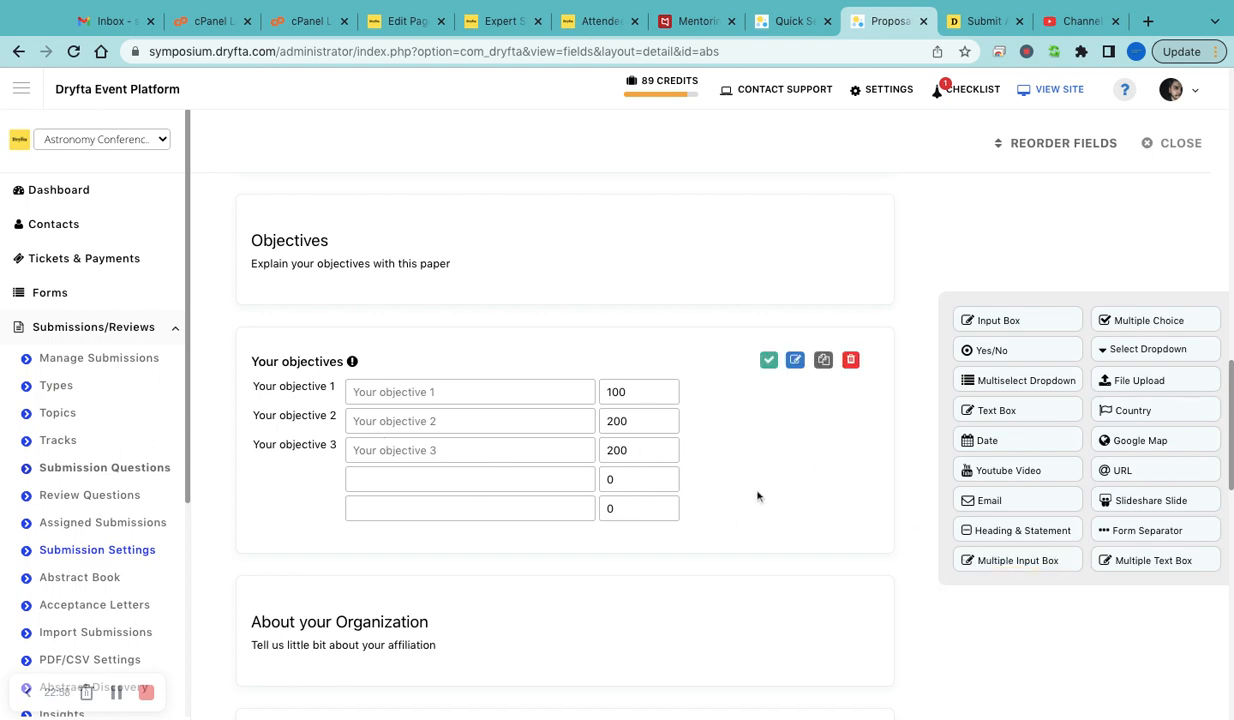
{"action": "scroll", "coordinate": [757, 496], "scroll_direction": "down", "scroll_amount": 1}
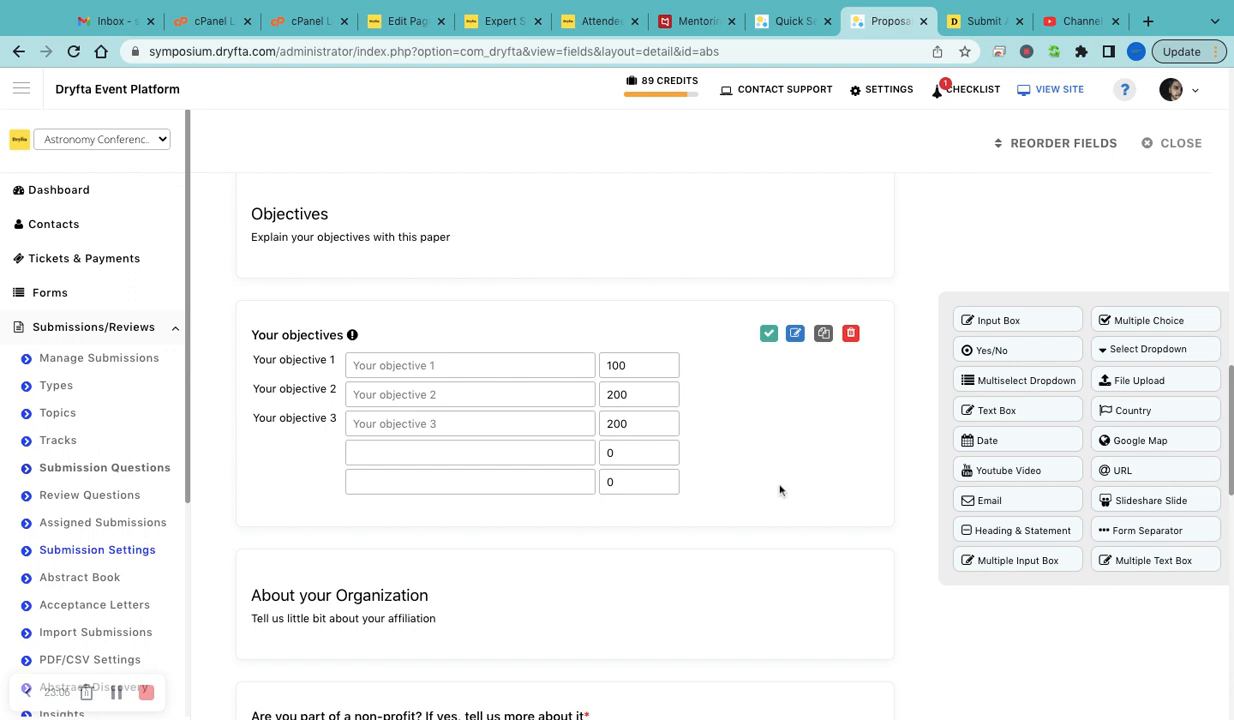
- Add a File Upload field named "Upload your files" to the submission form, allowing the formats pdf,ppt,mp4
{"action": "mouse_move", "coordinate": [1140, 380]}
{"action": "left_mouse_down"}
{"action": "mouse_move", "coordinate": [1045, 388]}
{"action": "mouse_move", "coordinate": [1130, 390]}
{"action": "left_mouse_up"}
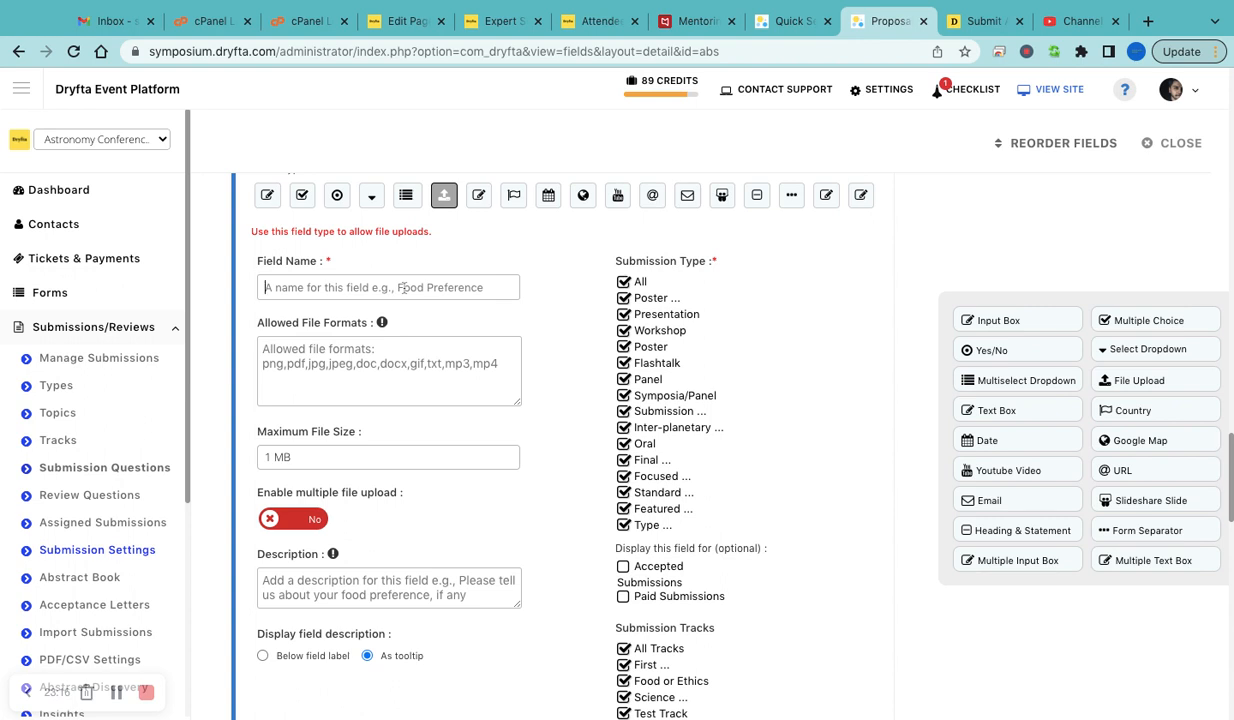
{"action": "type", "text": "Upload your files"}
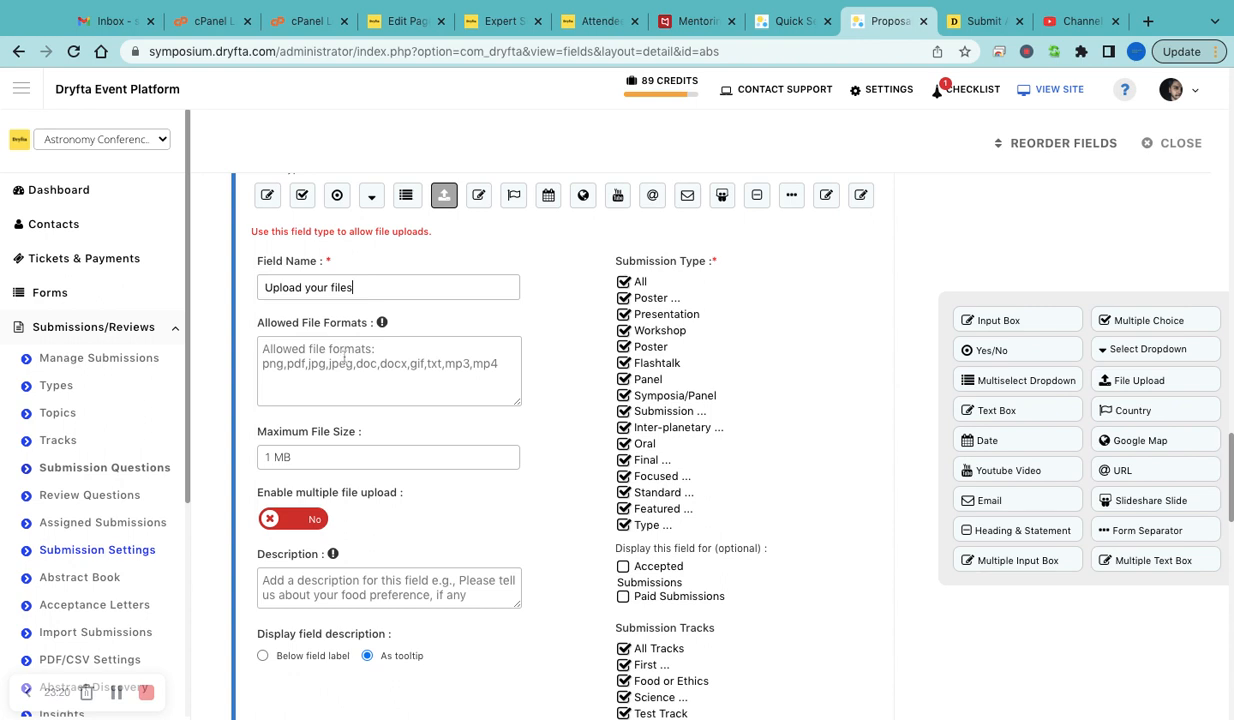
{"action": "left_click", "coordinate": [344, 359]}
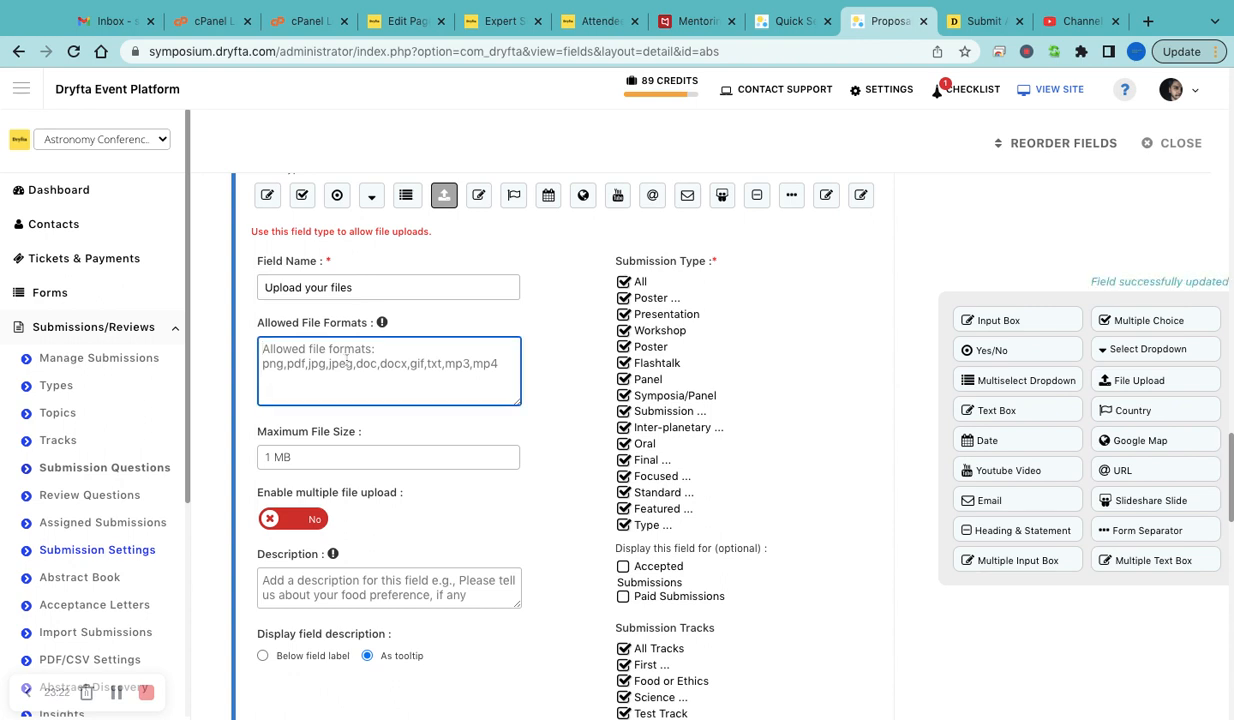
{"action": "type", "text": "pdf,ppt,"}
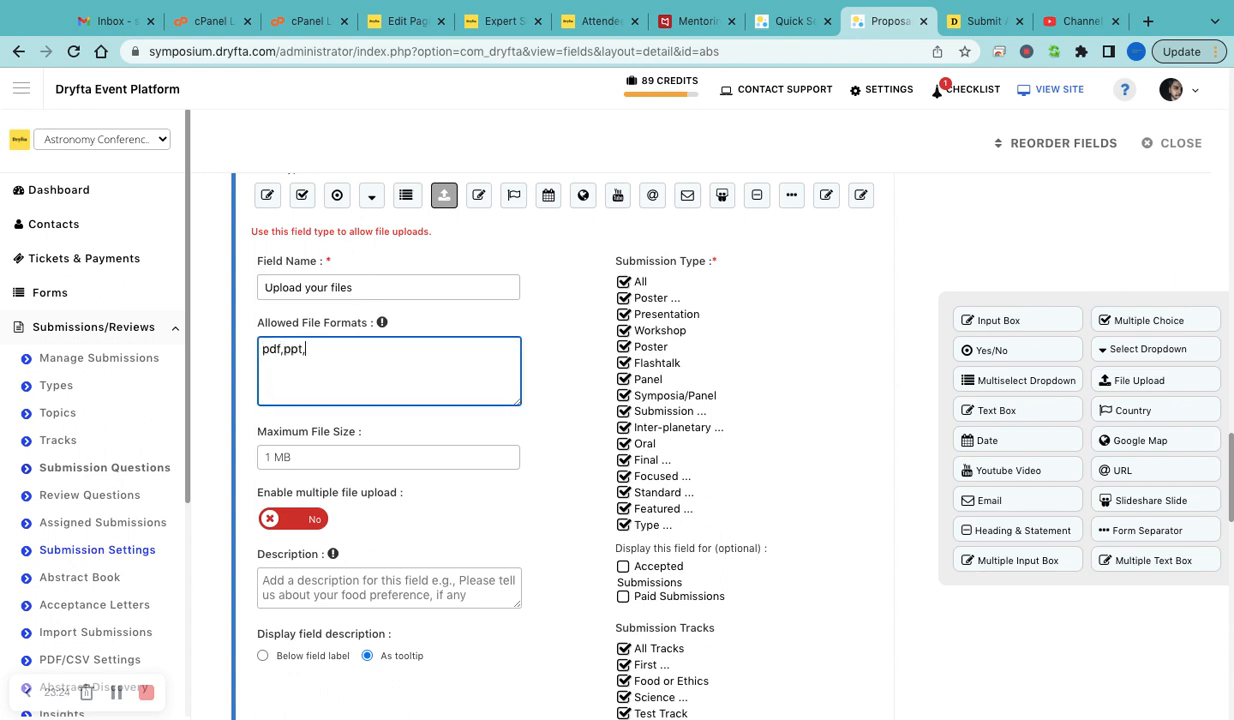
{"action": "type", "text": "p"}
{"action": "key", "text": "BackSpace"}
{"action": "type", "text": "mp4"}
{"action": "scroll", "coordinate": [380, 461], "scroll_direction": "down", "scroll_amount": 3}
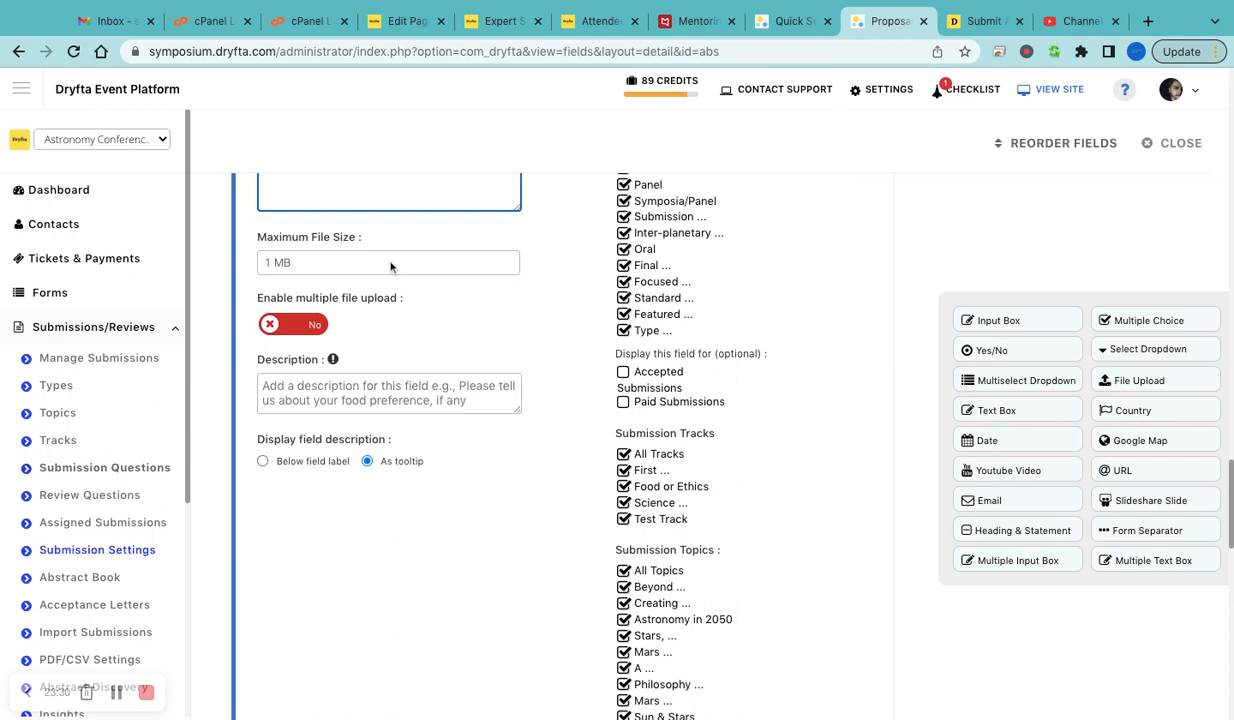
- Check the upload field's maximum file size and try its multiple file upload option, leaving it switched off
{"action": "left_click", "coordinate": [391, 266]}
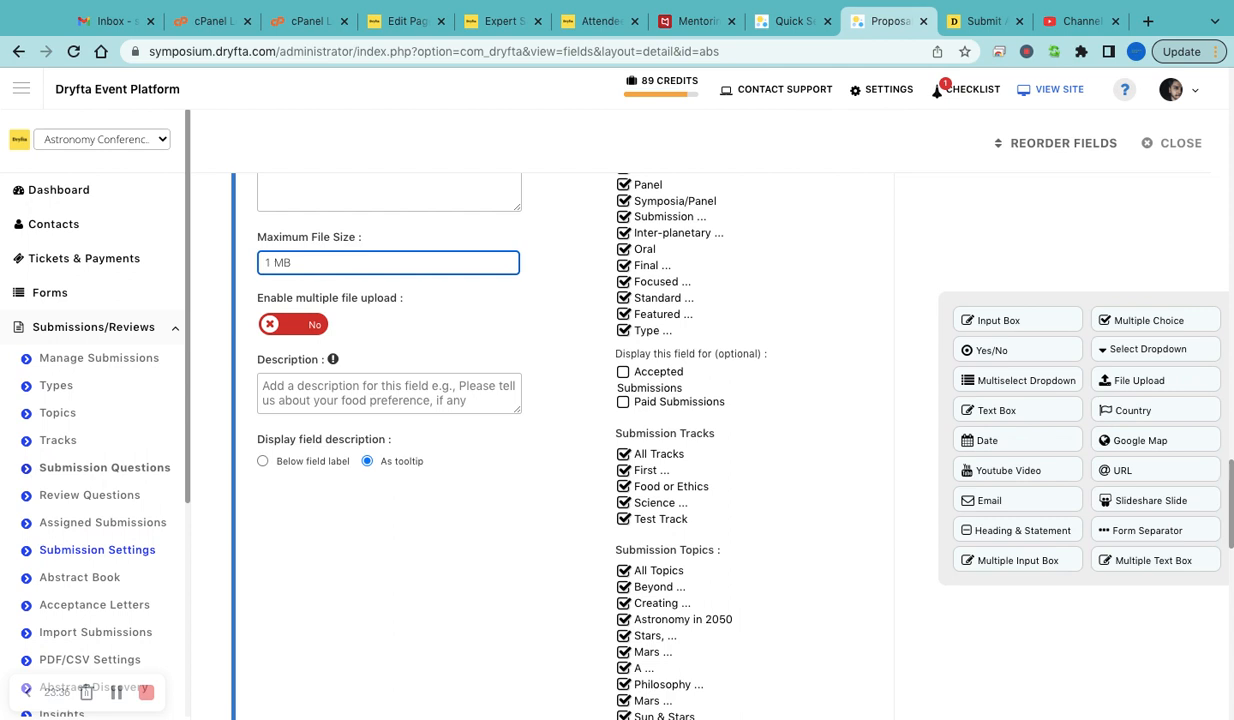
{"action": "left_click", "coordinate": [499, 312]}
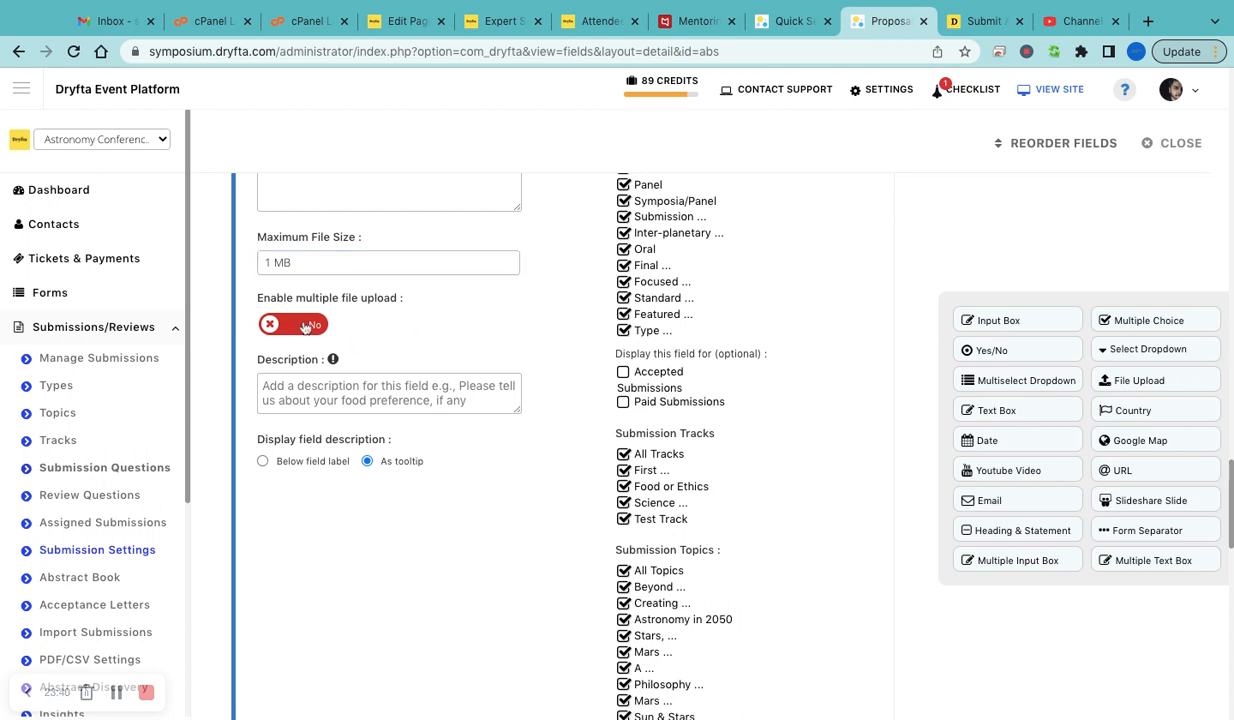
{"action": "left_click", "coordinate": [305, 325]}
{"action": "left_click", "coordinate": [305, 325]}
{"action": "scroll", "coordinate": [650, 395], "scroll_direction": "up", "scroll_amount": 3}
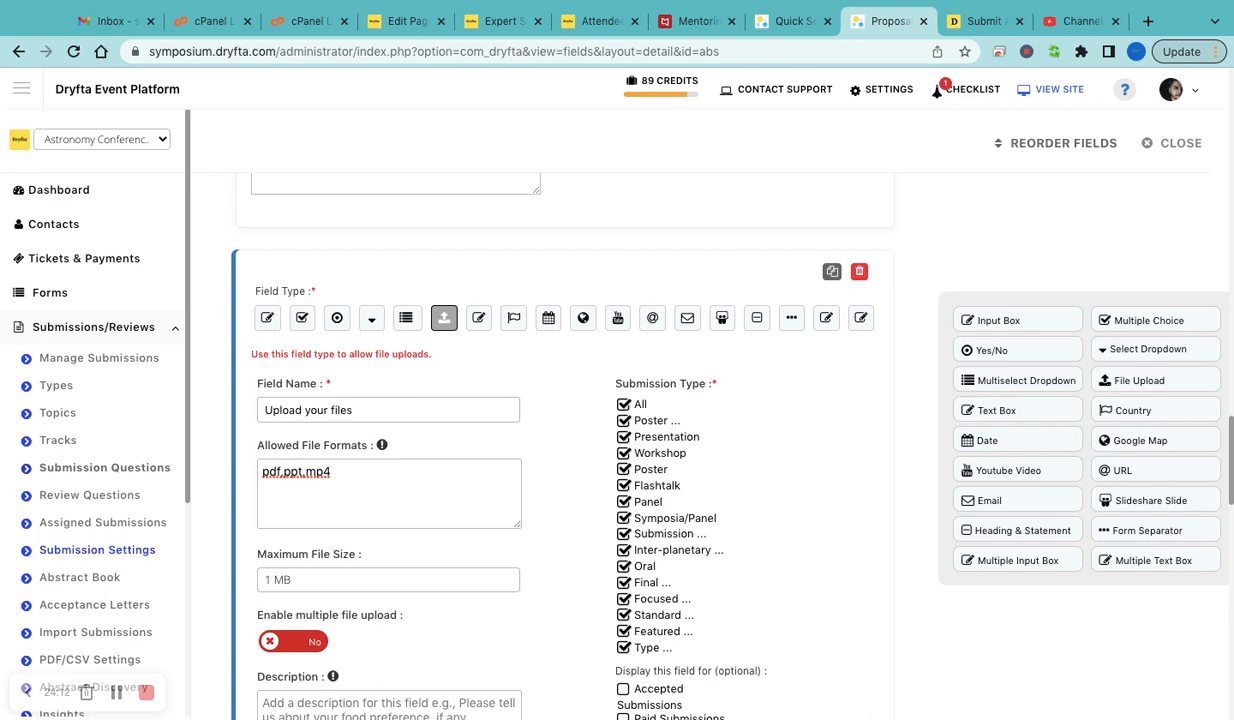
- Clear all submission topics for the upload field and select only "Beyond solar system"
{"action": "scroll", "coordinate": [610, 560], "scroll_direction": "down", "scroll_amount": 3}
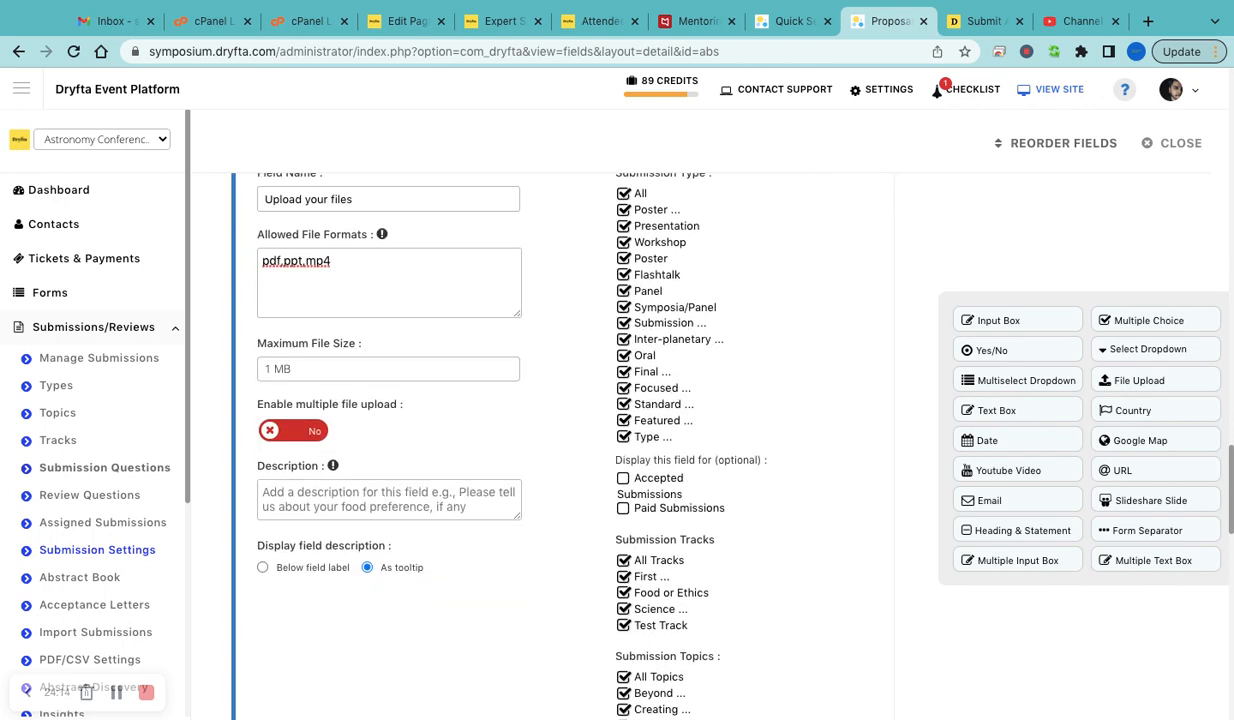
{"action": "scroll", "coordinate": [605, 552], "scroll_direction": "down", "scroll_amount": 3}
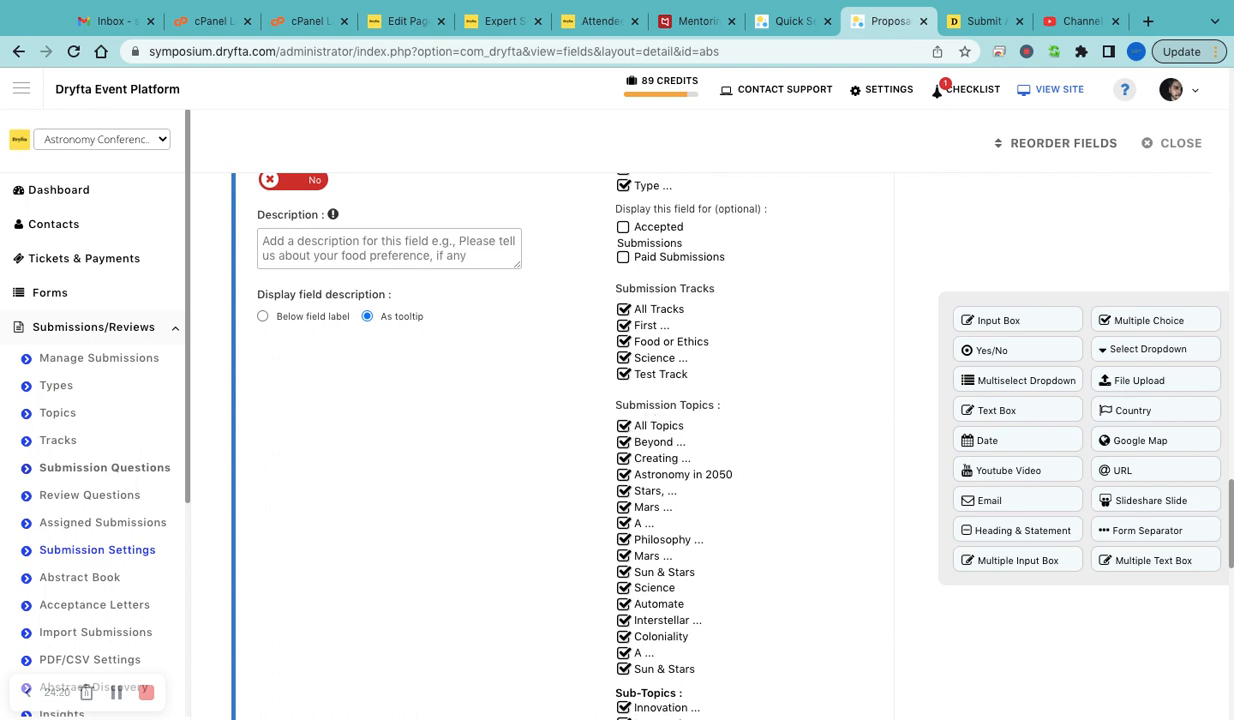
{"action": "left_click", "coordinate": [623, 426]}
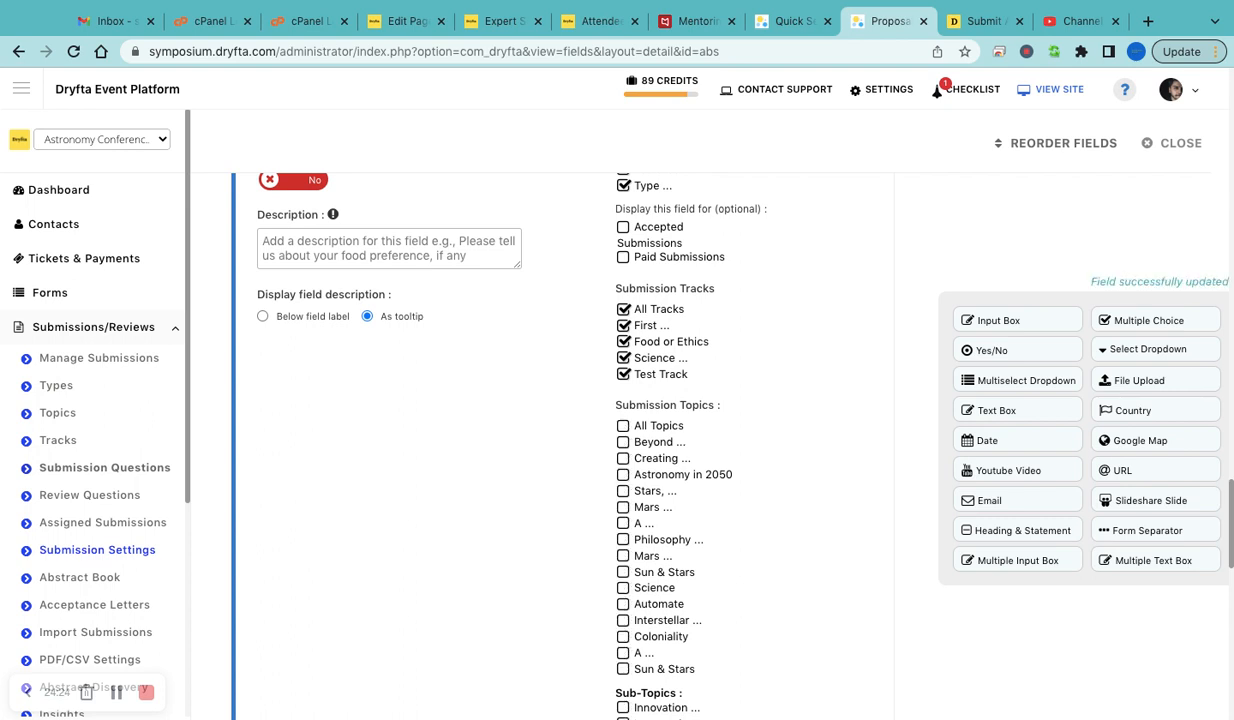
{"action": "left_click", "coordinate": [624, 442]}
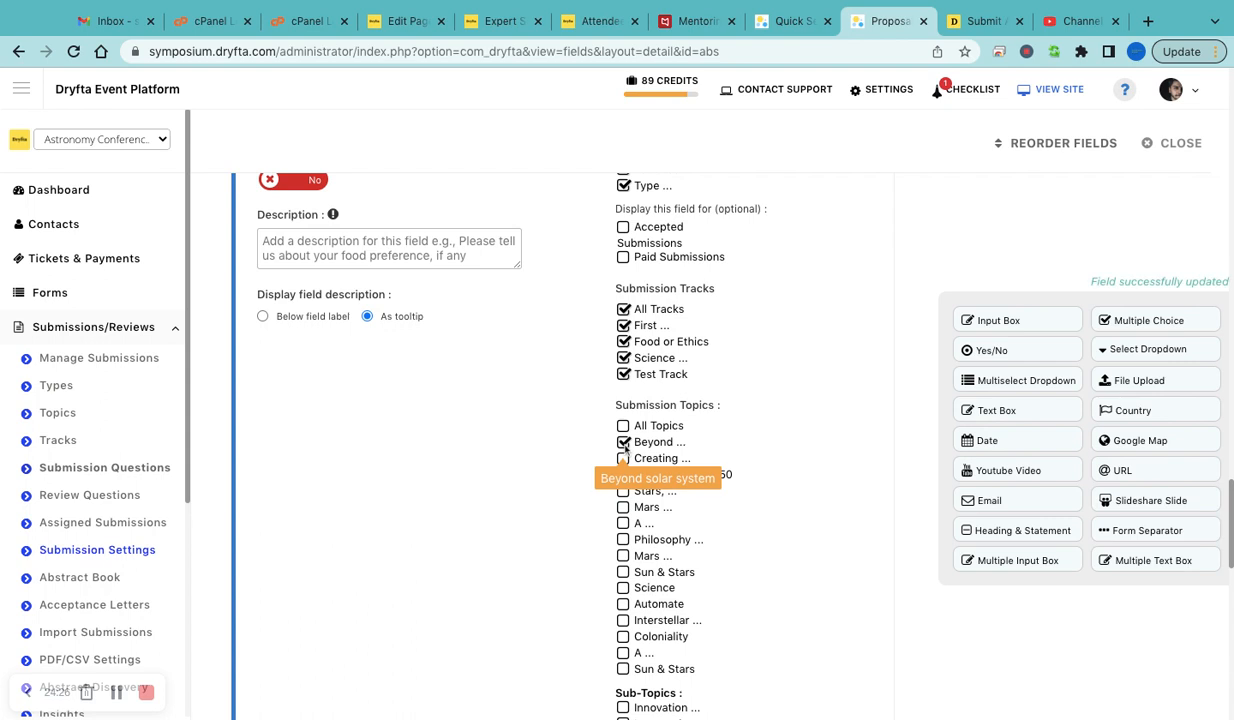
- Rename the upload field "Upload your poster" and limit its submission types to Poster Presentation only
{"action": "scroll", "coordinate": [575, 422], "scroll_direction": "up", "scroll_amount": 5}
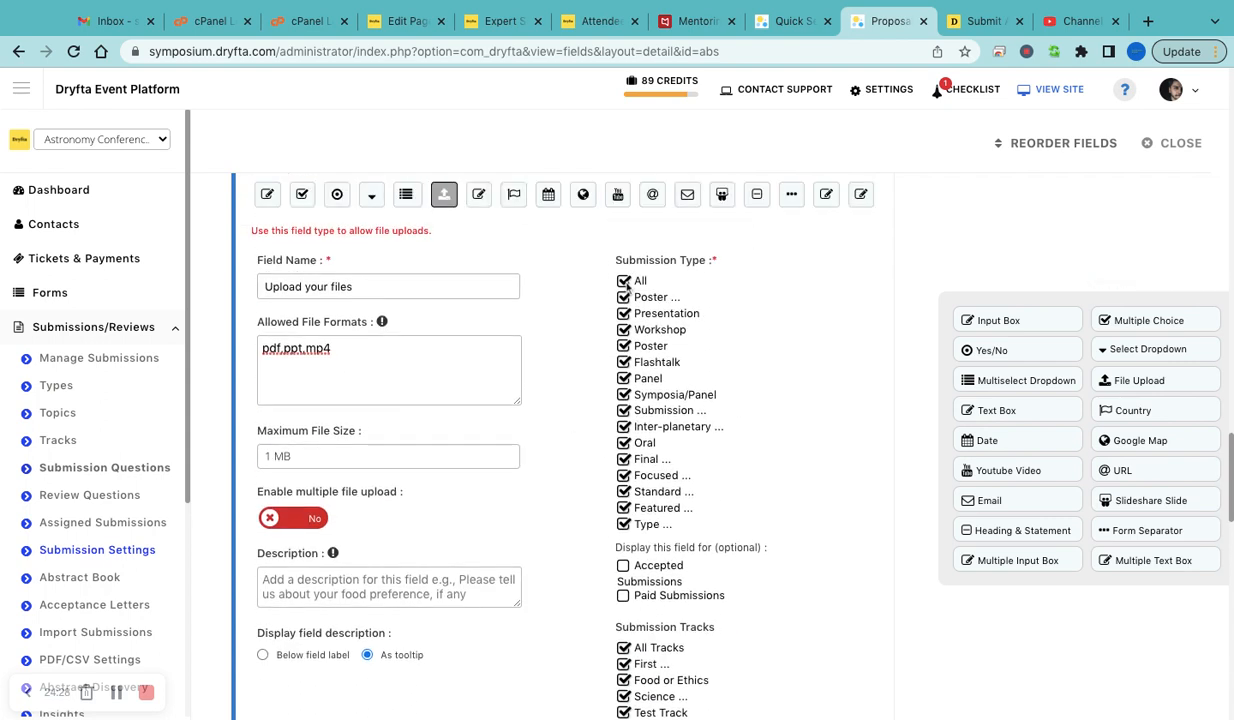
{"action": "left_click", "coordinate": [624, 281]}
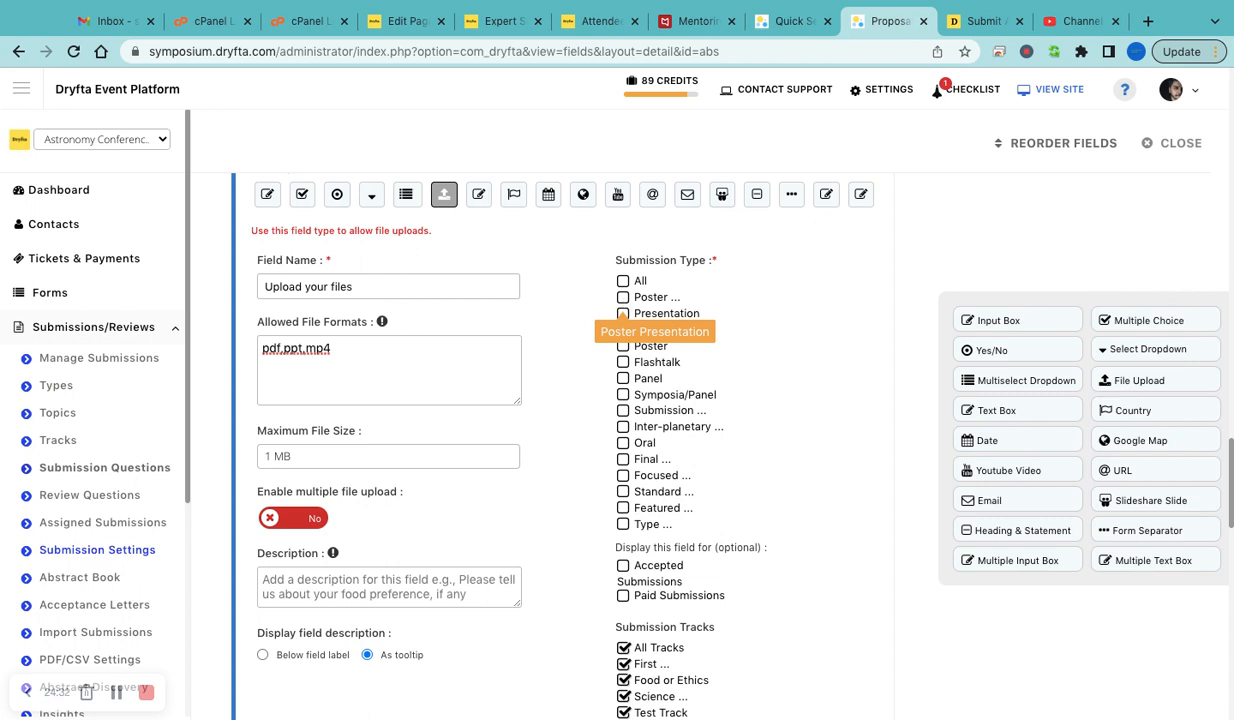
{"action": "double_click", "coordinate": [469, 285]}
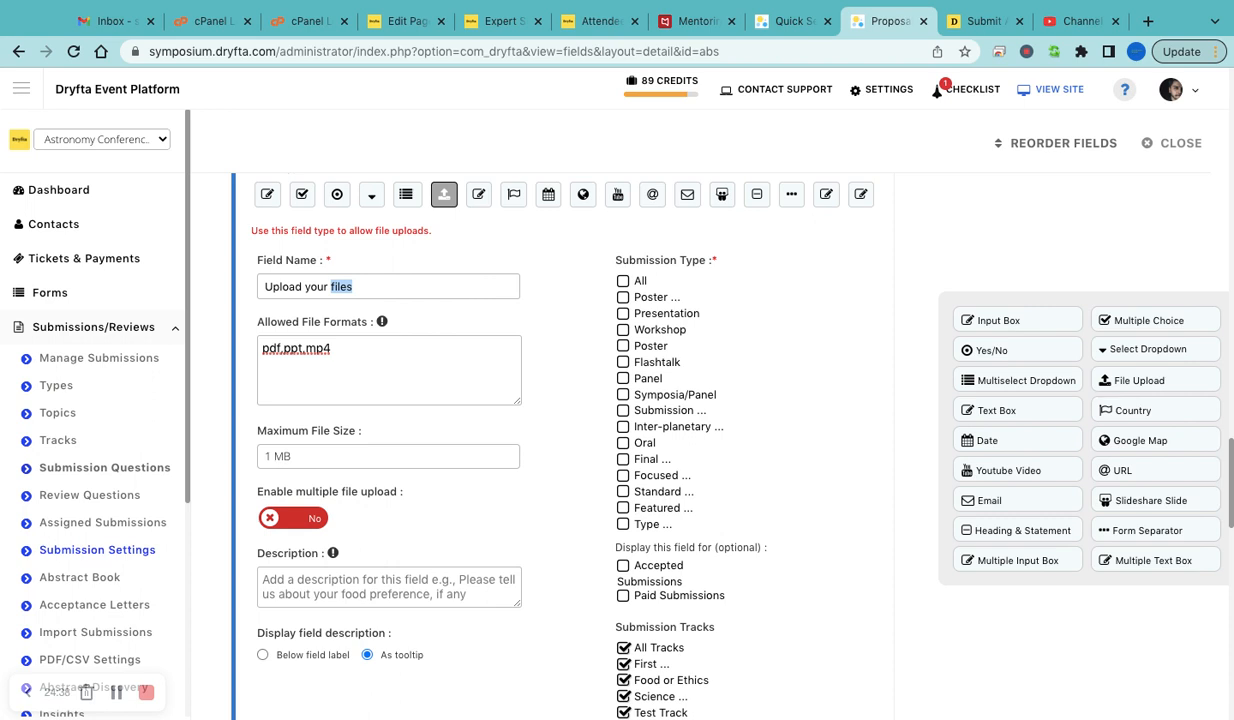
{"action": "type", "text": "poster"}
{"action": "left_click", "coordinate": [623, 297]}
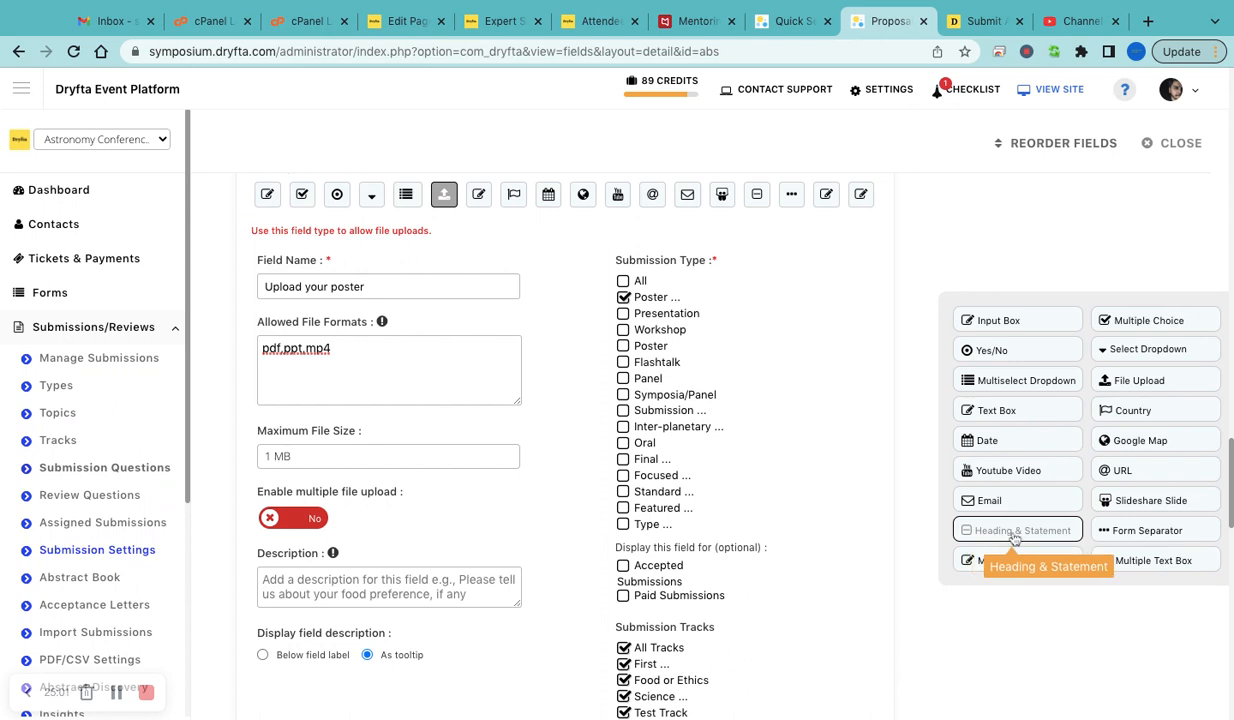
{"action": "scroll", "coordinate": [864, 482], "scroll_direction": "up", "scroll_amount": 3}
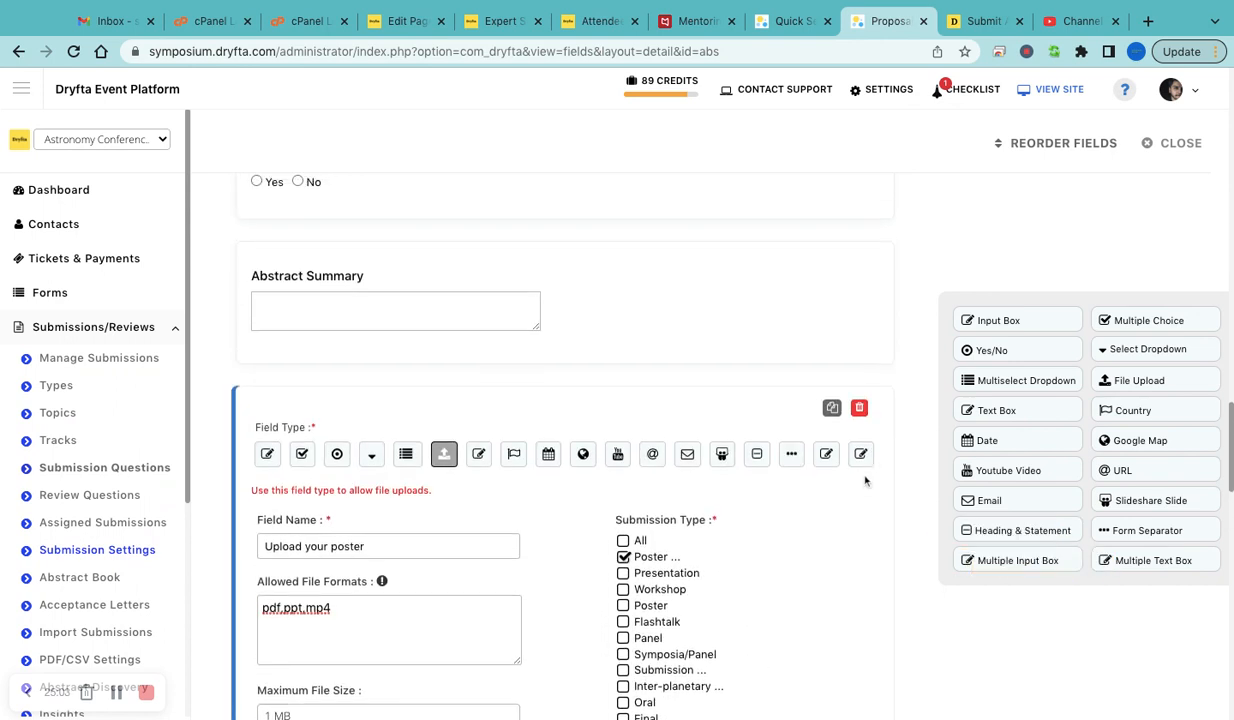
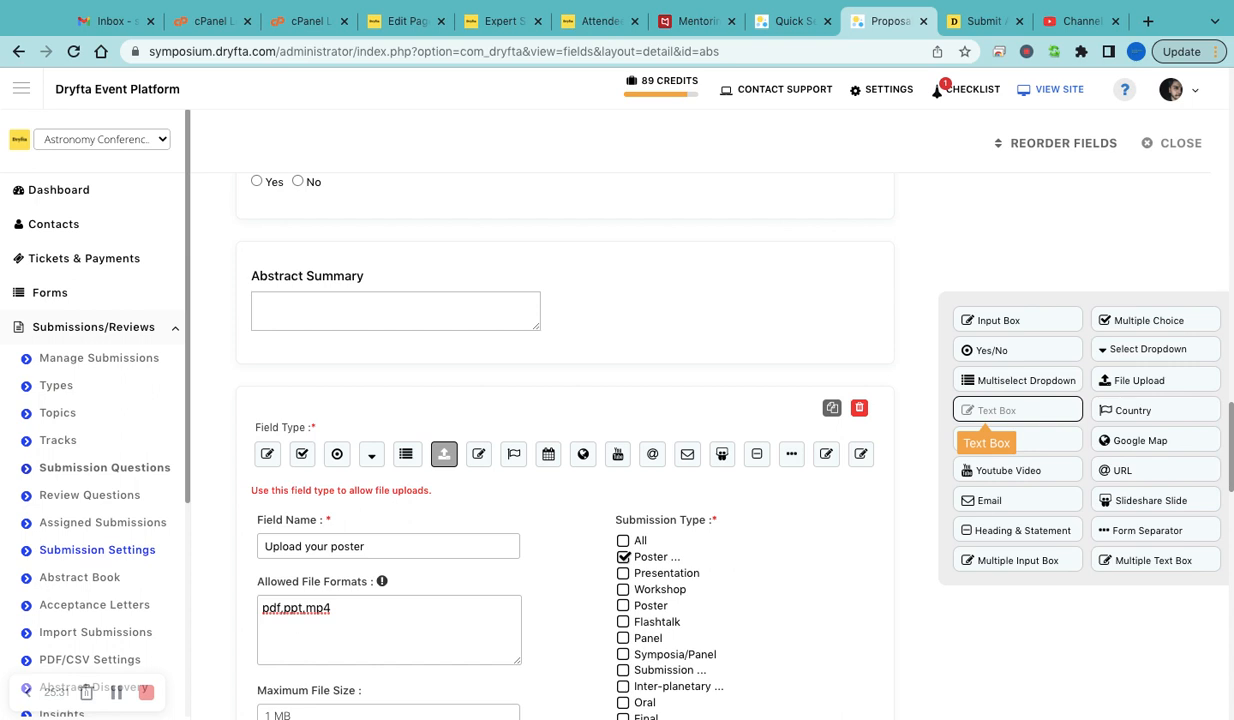
{"action": "left_click_drag", "start_coordinate": [986, 442], "coordinate": [918, 412]}
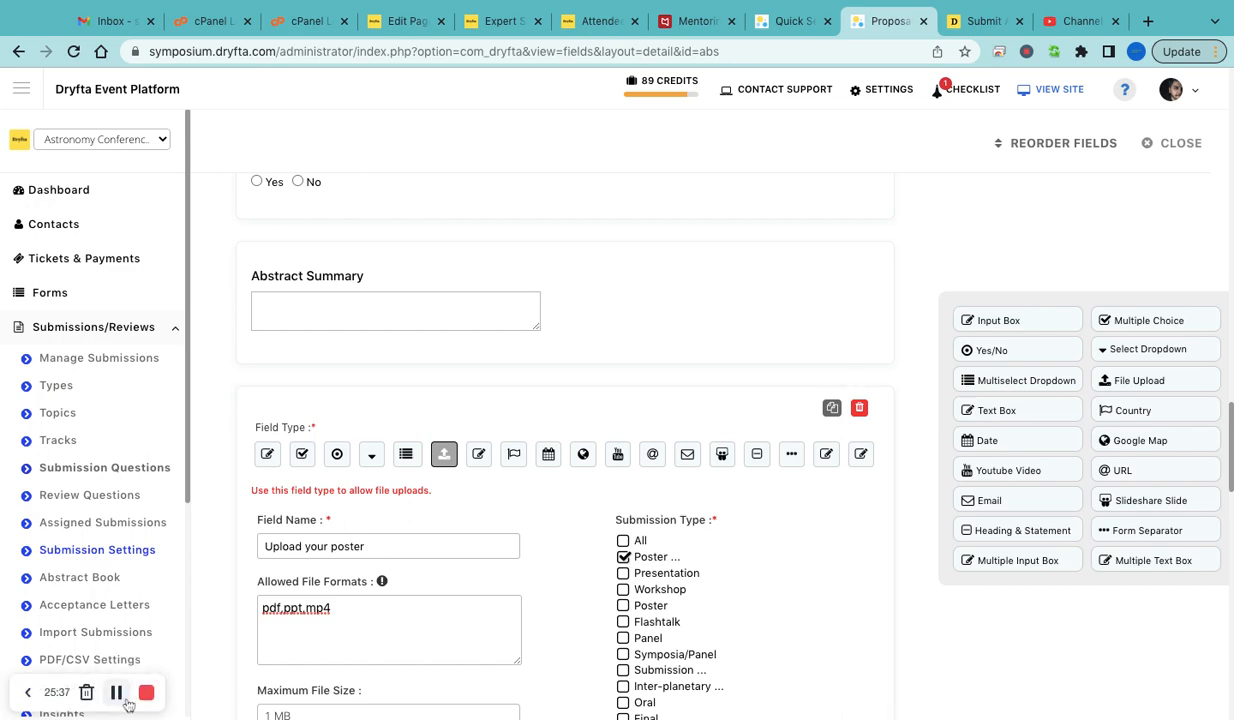
- Make the poster upload field mandatory and set its publishing status to Active
{"action": "scroll", "coordinate": [636, 412], "scroll_direction": "down", "scroll_amount": 10}
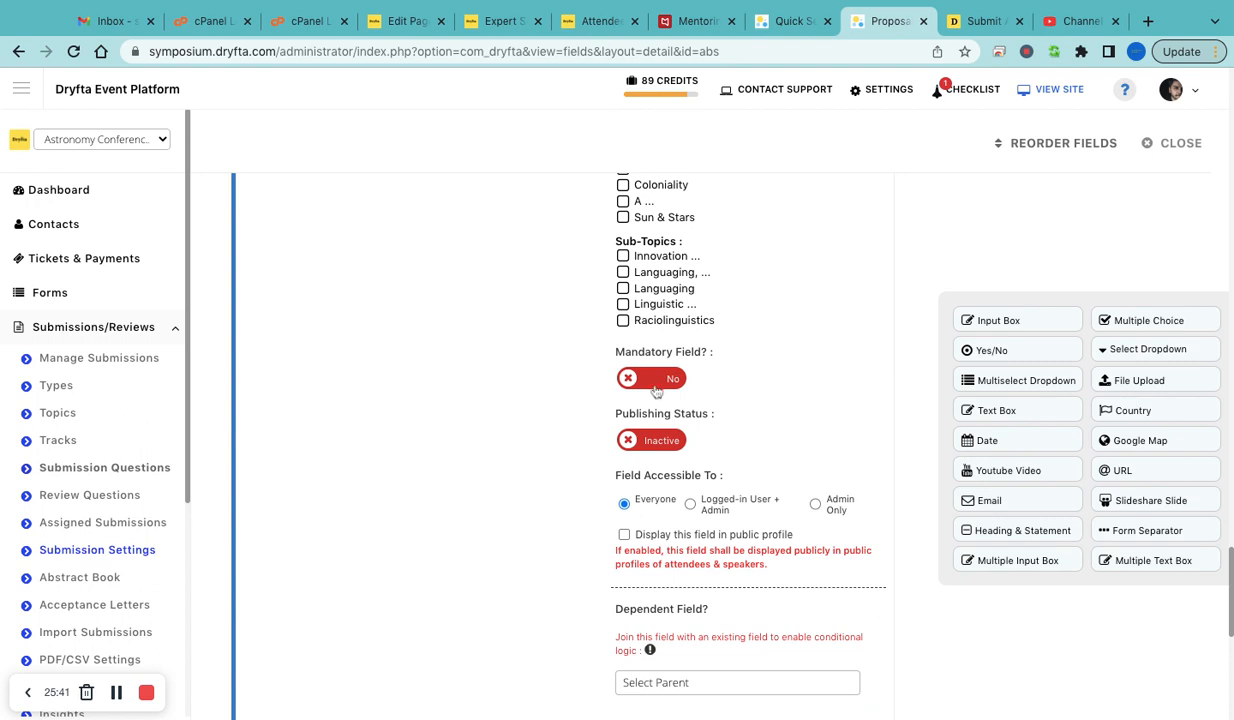
{"action": "left_click", "coordinate": [641, 380]}
{"action": "left_click", "coordinate": [643, 441]}
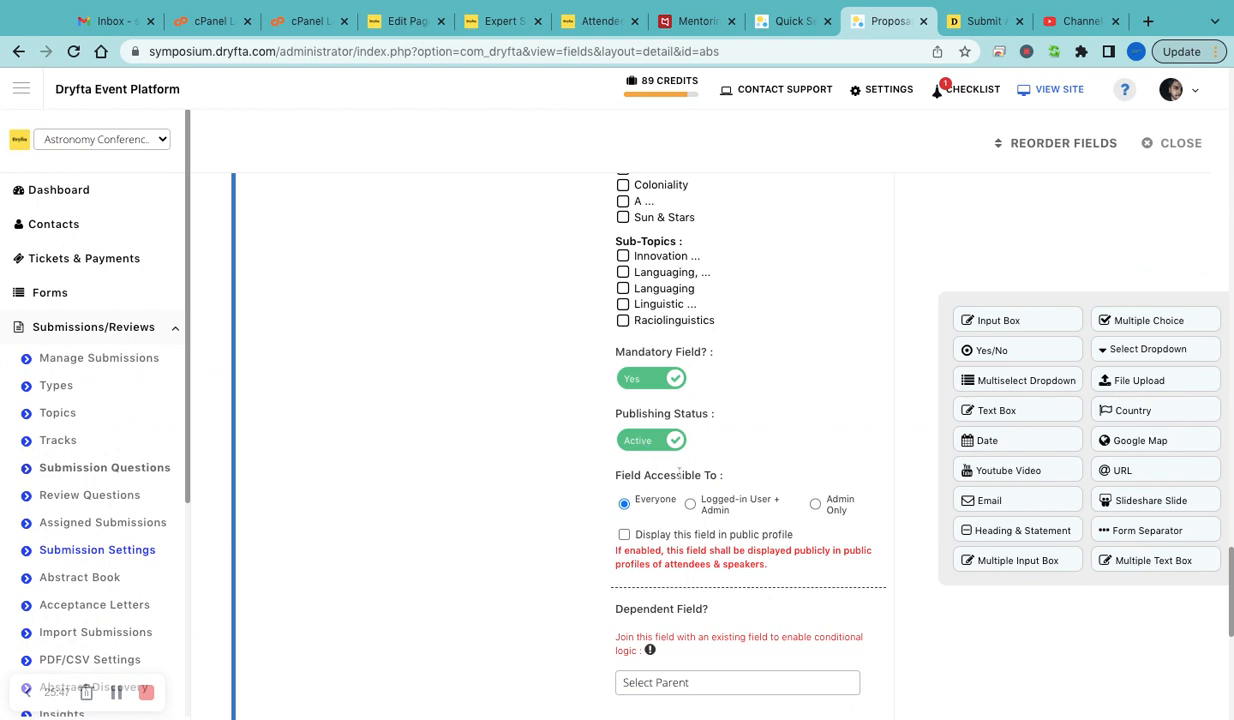
- Make the poster upload field dependent on the parent field "Are you a student?" with the value Yes
{"action": "scroll", "coordinate": [630, 533], "scroll_direction": "down", "scroll_amount": 2}
{"action": "scroll", "coordinate": [630, 533], "scroll_direction": "down", "scroll_amount": 2}
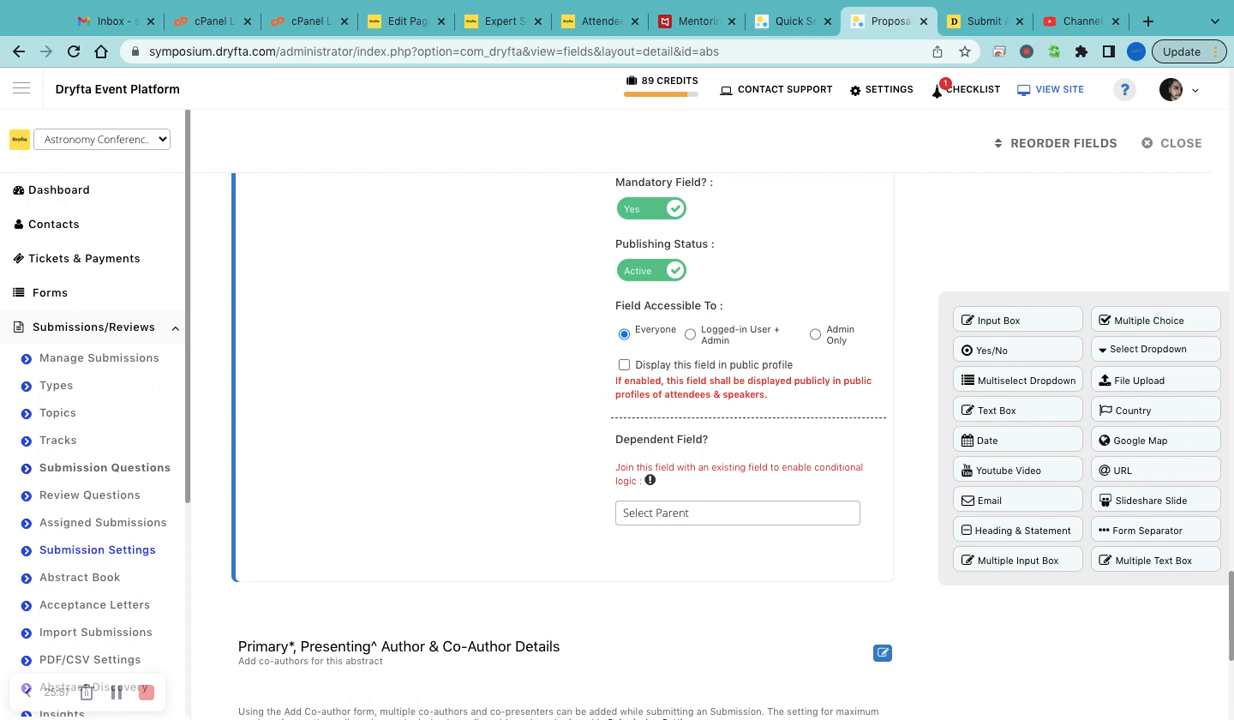
{"action": "left_click", "coordinate": [737, 513]}
{"action": "left_click", "coordinate": [566, 534]}
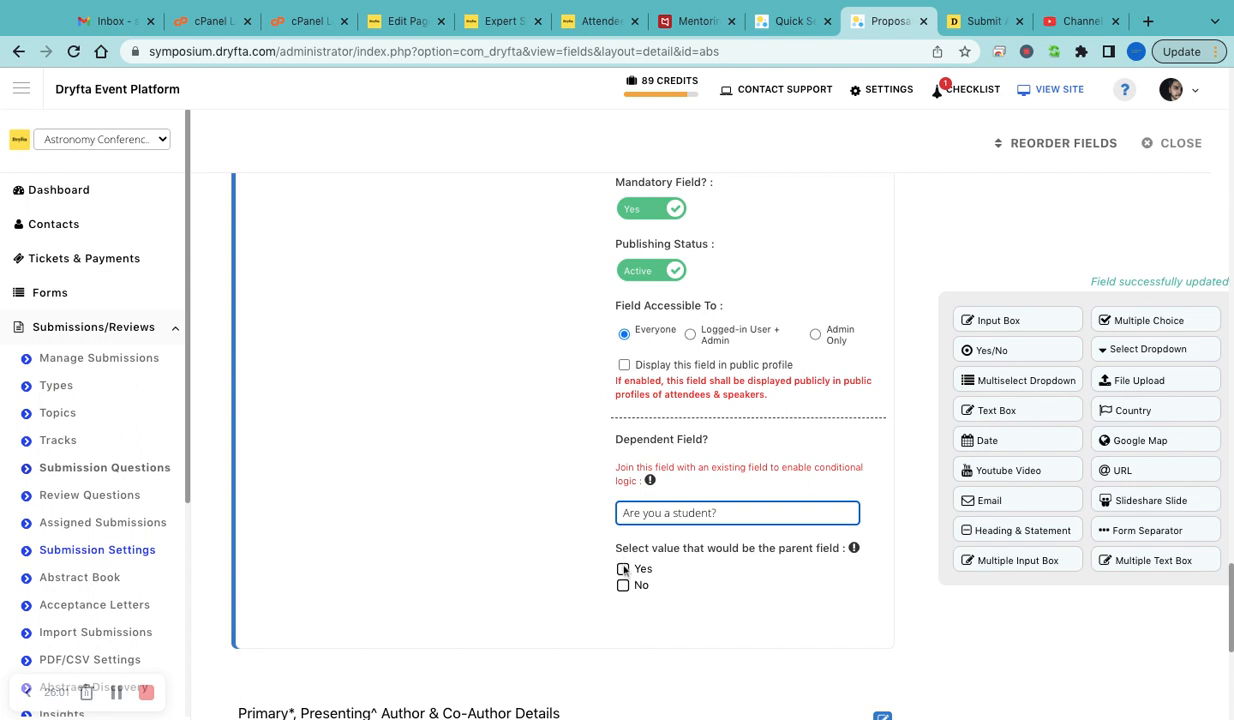
{"action": "left_click", "coordinate": [623, 569]}
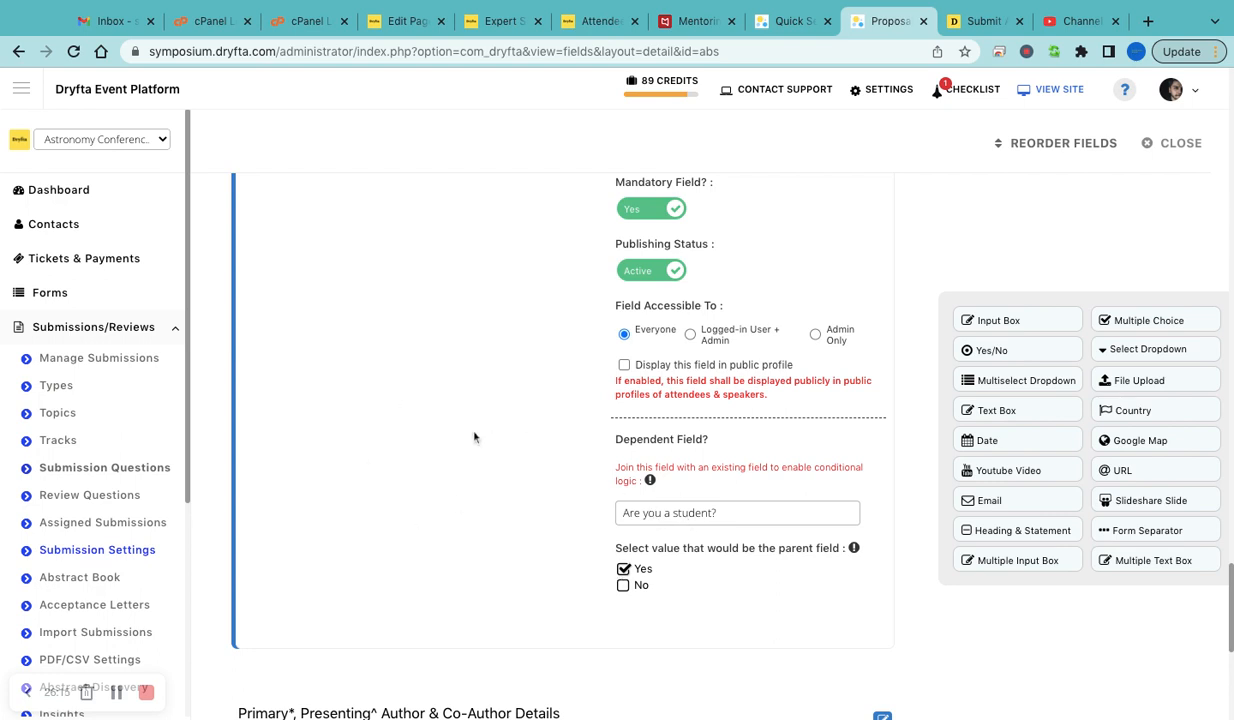
- Add a Text Box field to the submission form and change its limit unit to characters
{"action": "scroll", "coordinate": [474, 437], "scroll_direction": "up", "scroll_amount": 3}
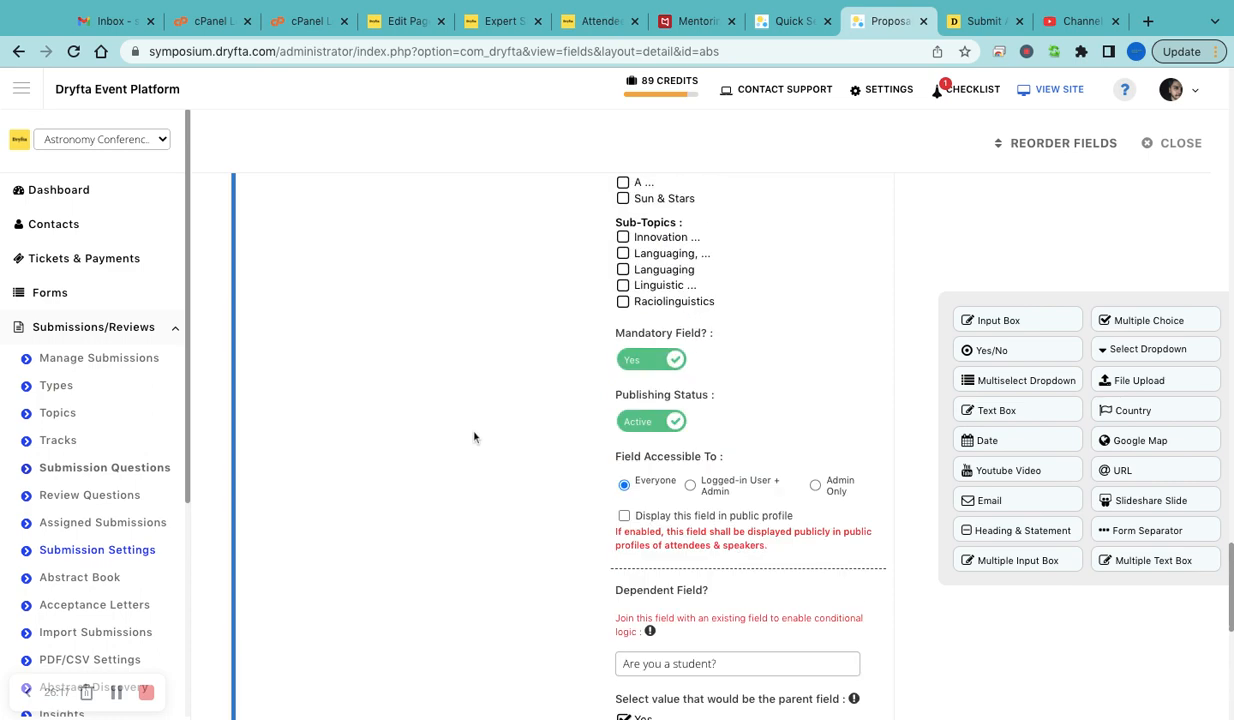
{"action": "left_click", "coordinate": [1000, 420]}
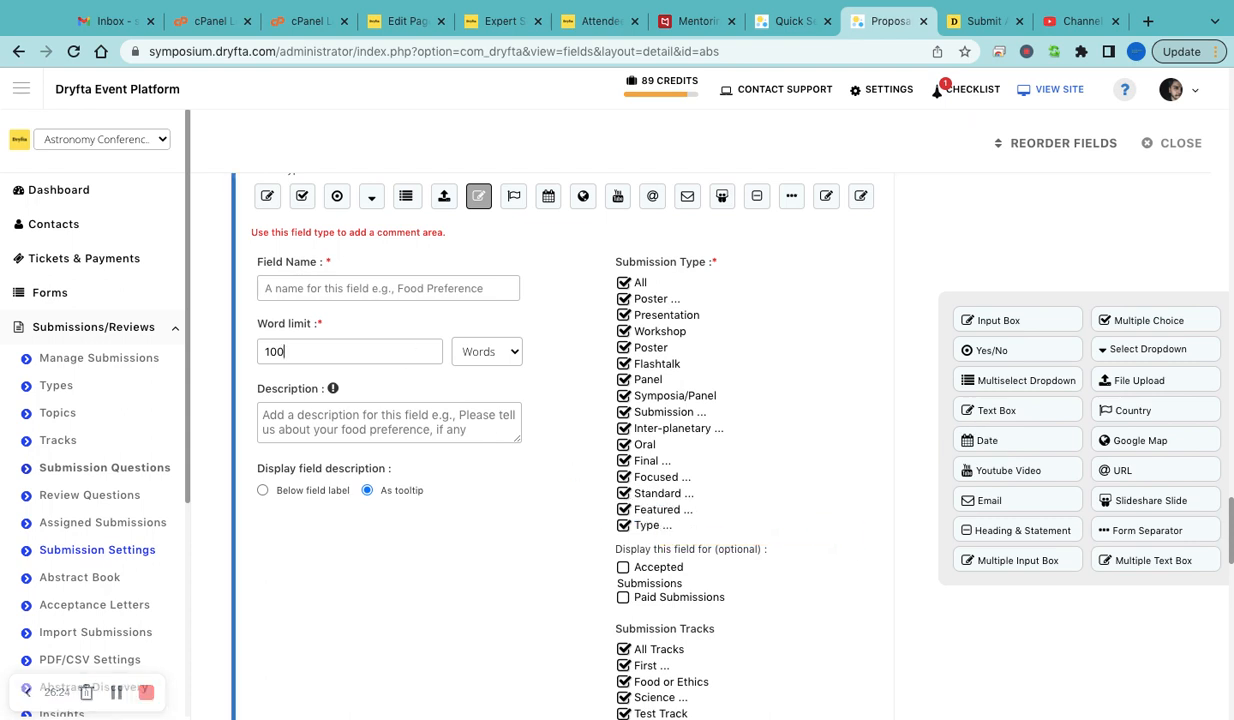
{"action": "left_click", "coordinate": [510, 361]}
{"action": "left_click", "coordinate": [505, 371]}
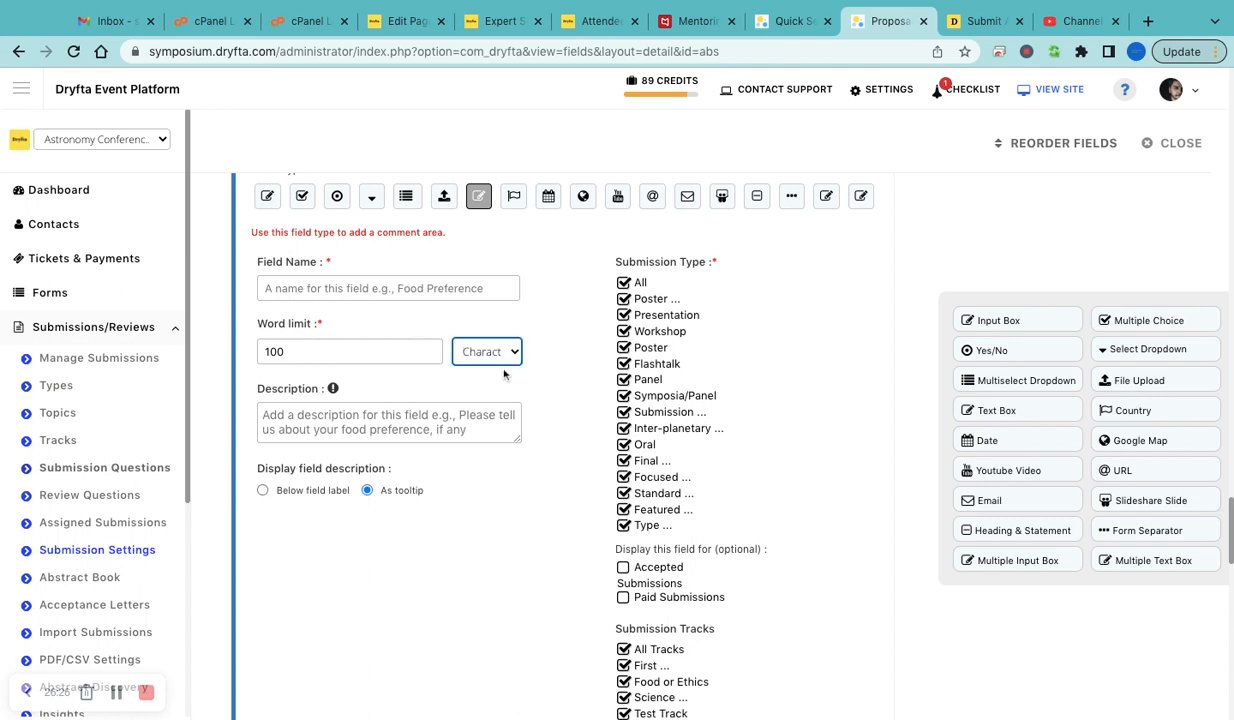
{"action": "left_click", "coordinate": [415, 379]}
- Open the Reviewer Registration Form in the Form Builder
{"action": "left_click", "coordinate": [83, 296]}
{"action": "left_click", "coordinate": [91, 322]}
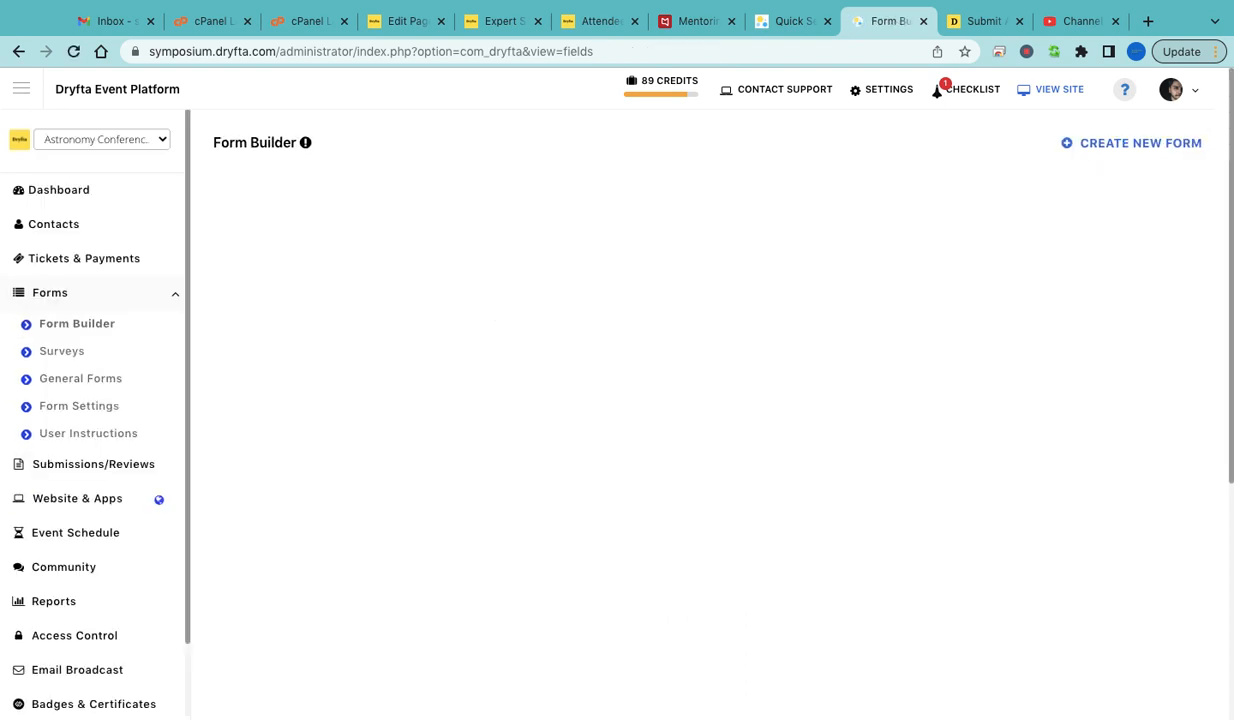
{"action": "left_click", "coordinate": [606, 386]}
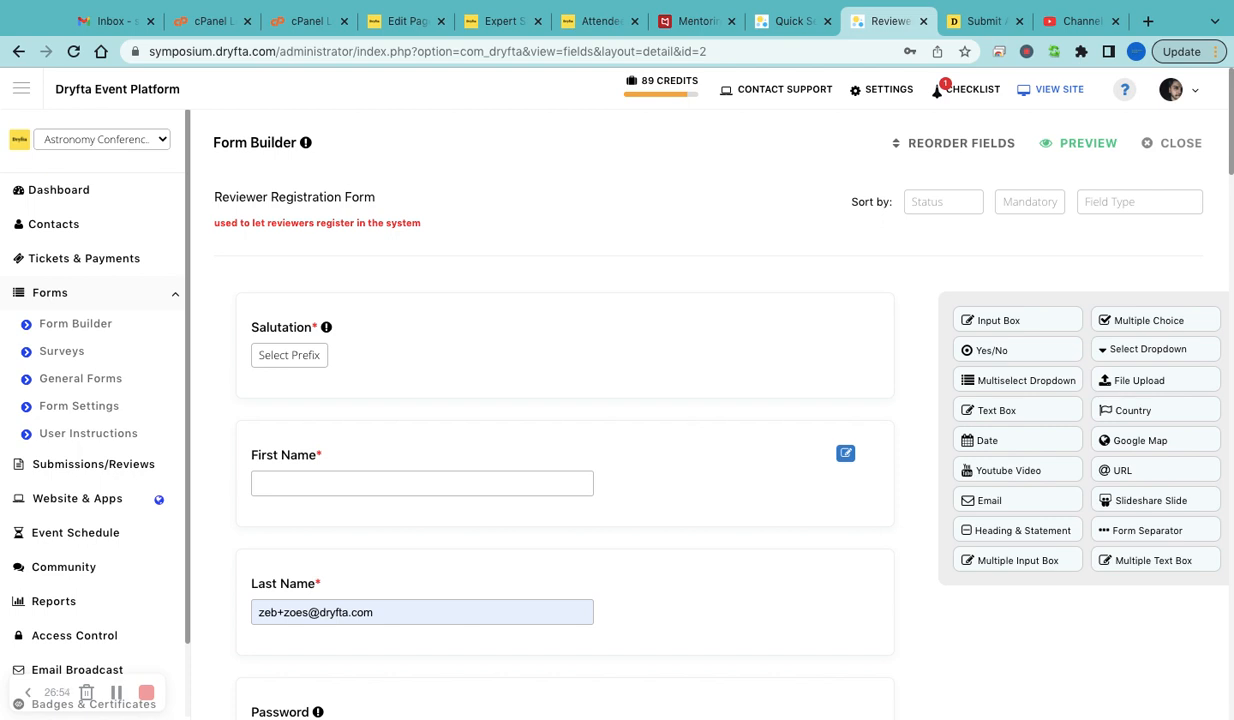
- Open the contacts list and start a new contact entry of the Reviewer type
{"action": "left_click", "coordinate": [115, 230]}
{"action": "left_click", "coordinate": [108, 256]}
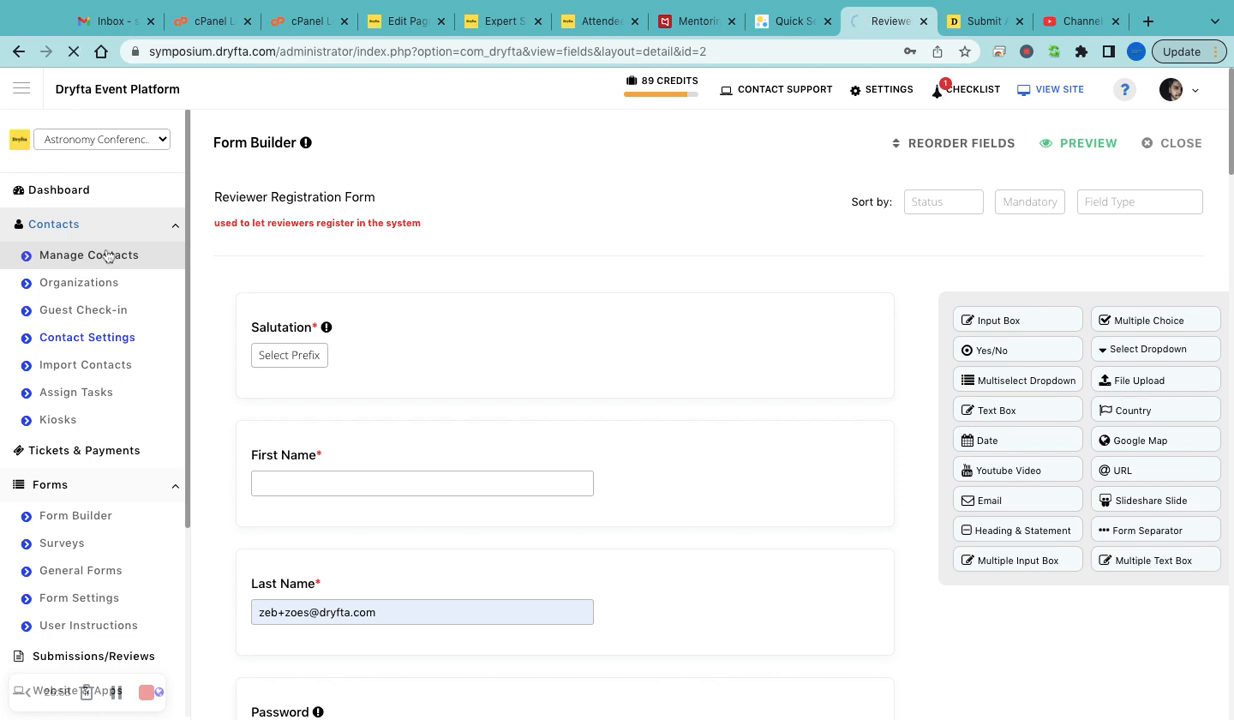
{"action": "left_click", "coordinate": [892, 200]}
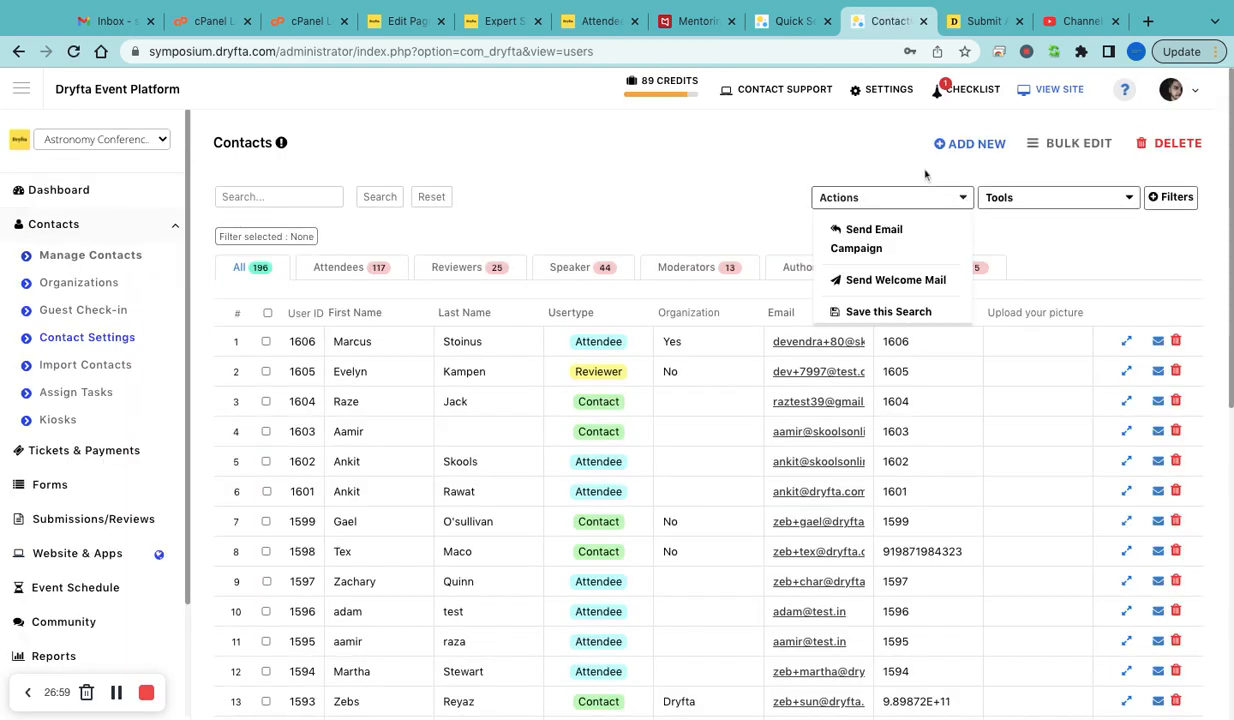
{"action": "left_click", "coordinate": [964, 146]}
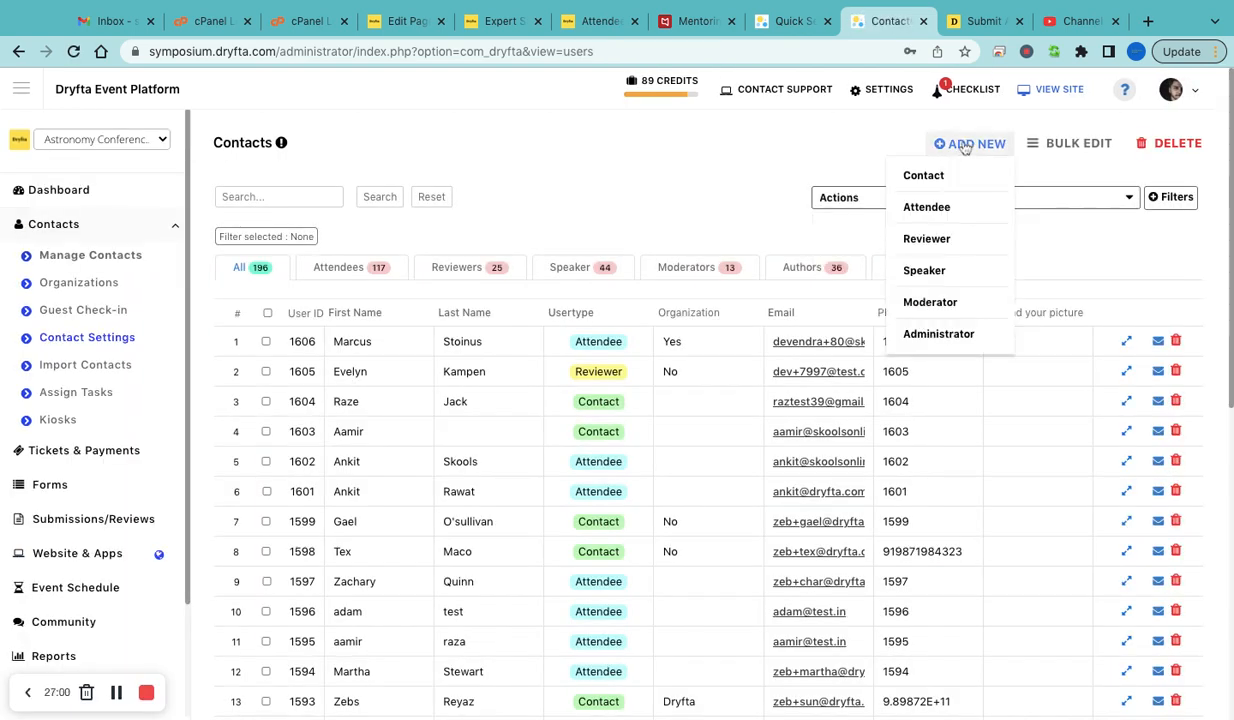
{"action": "left_click", "coordinate": [925, 241]}
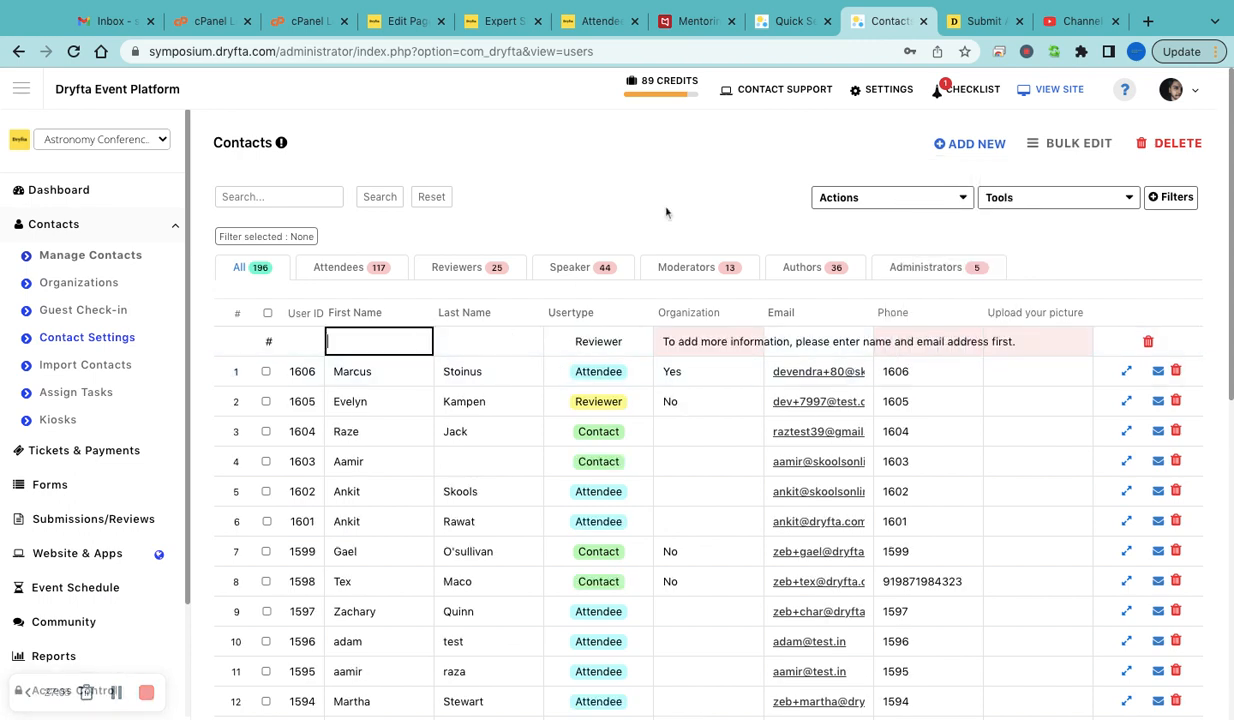
- Filter the contacts to Reviewers, select all of them, and check the available bulk actions such as Send Welcome Mail
{"action": "left_click", "coordinate": [452, 239]}
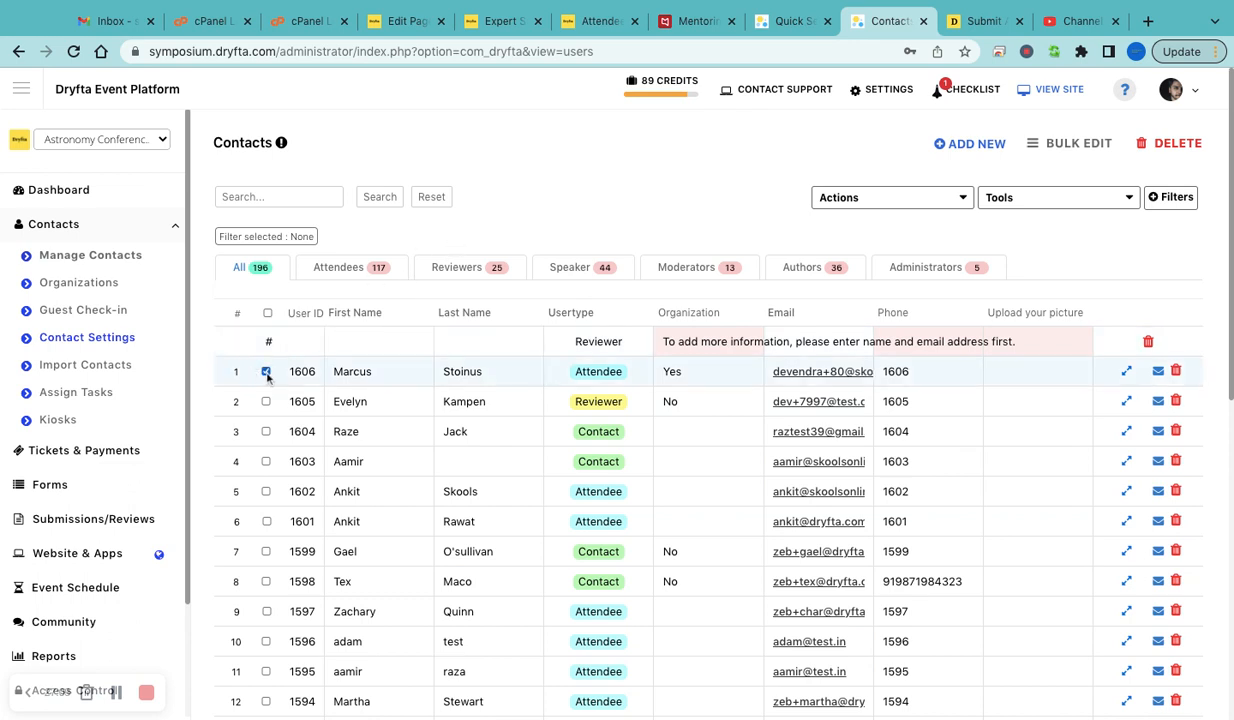
{"action": "left_click", "coordinate": [450, 268]}
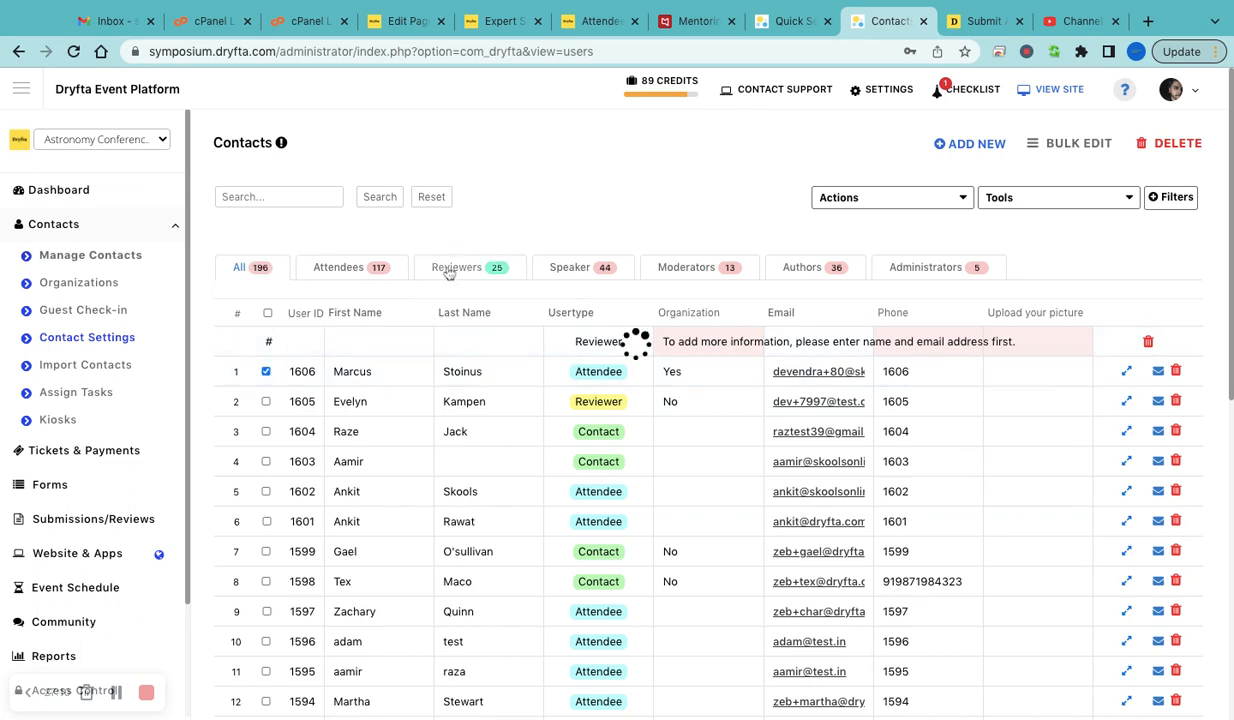
{"action": "left_click", "coordinate": [267, 313]}
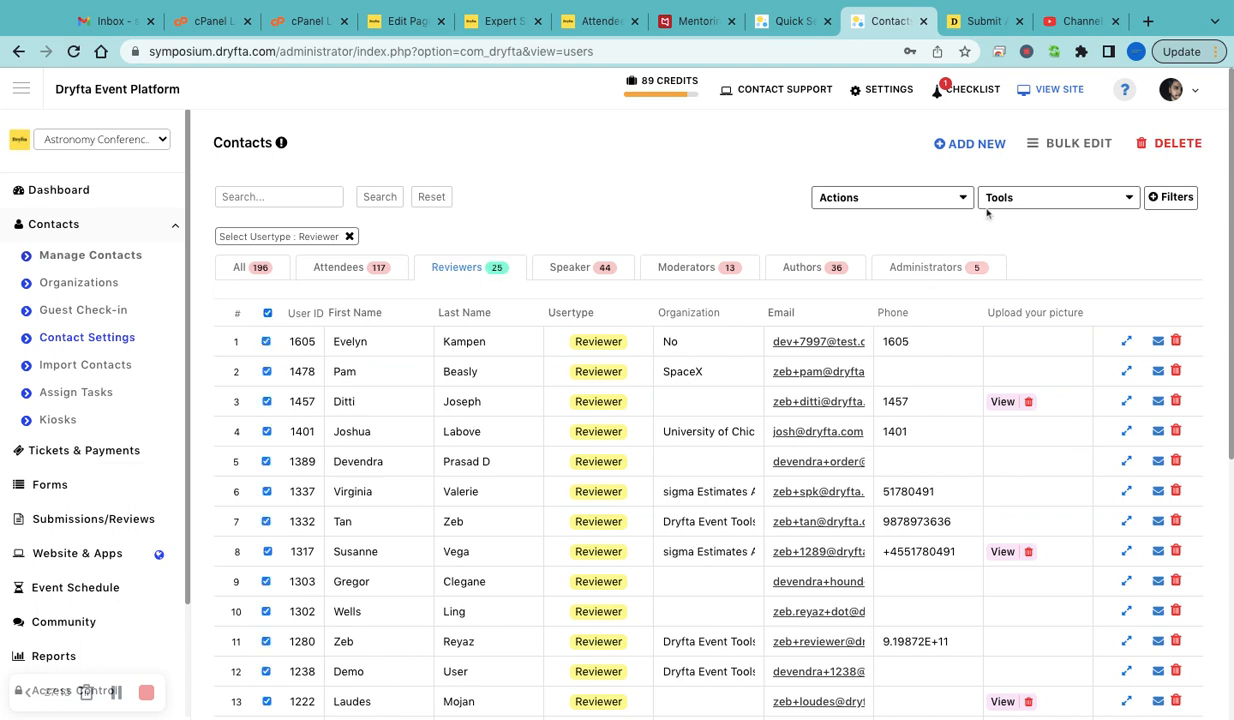
{"action": "left_click", "coordinate": [933, 197]}
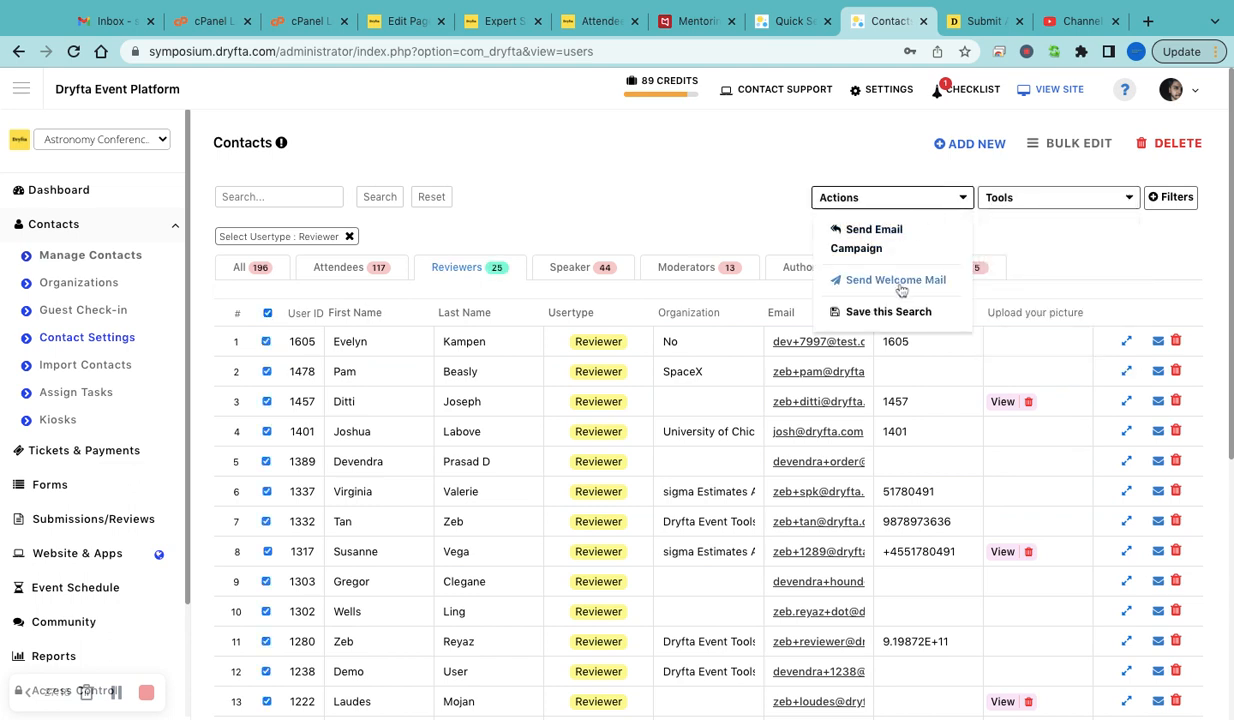
{"action": "left_click", "coordinate": [766, 223]}
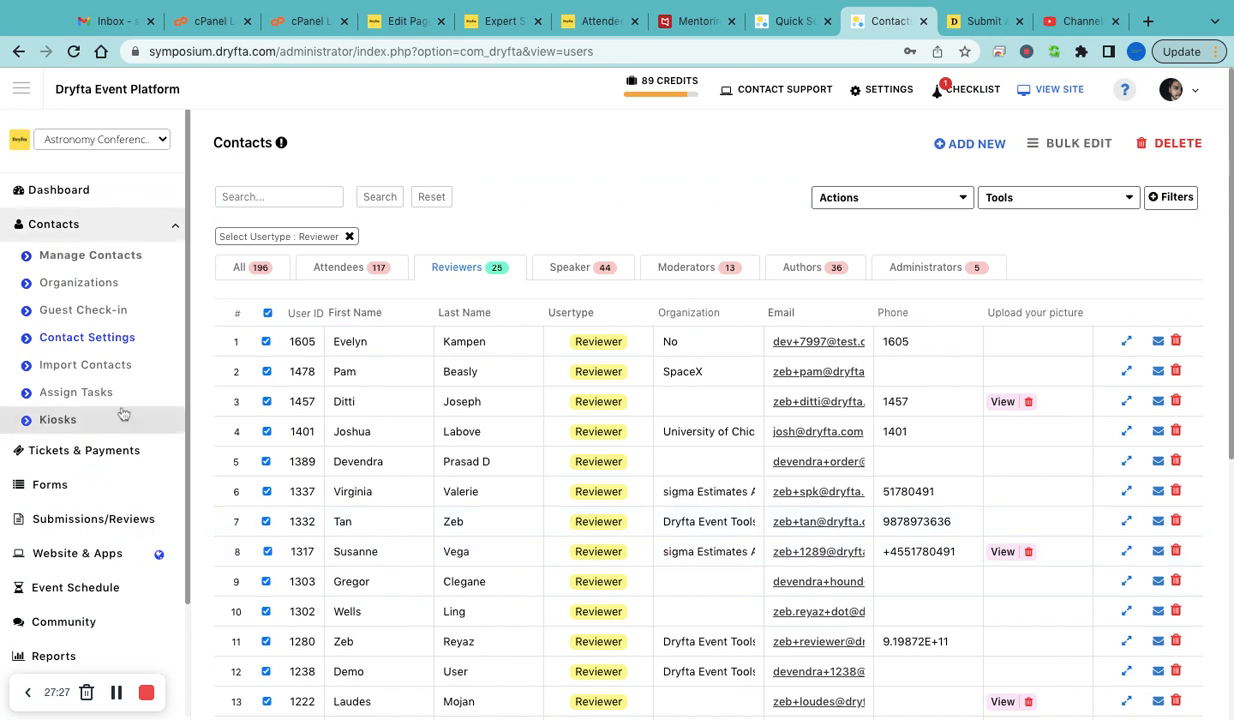
- Open the contact import page and view its option for updating contacts from a spreadsheet
{"action": "left_click", "coordinate": [110, 372]}
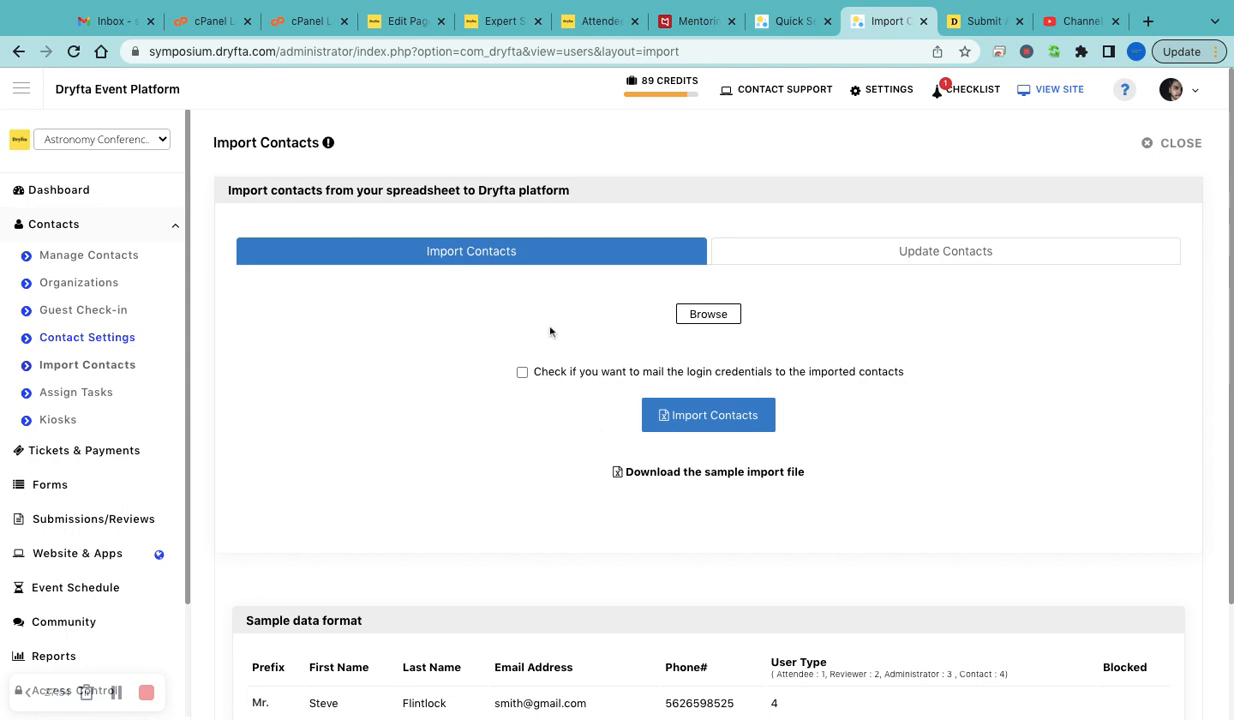
{"action": "left_click", "coordinate": [858, 257]}
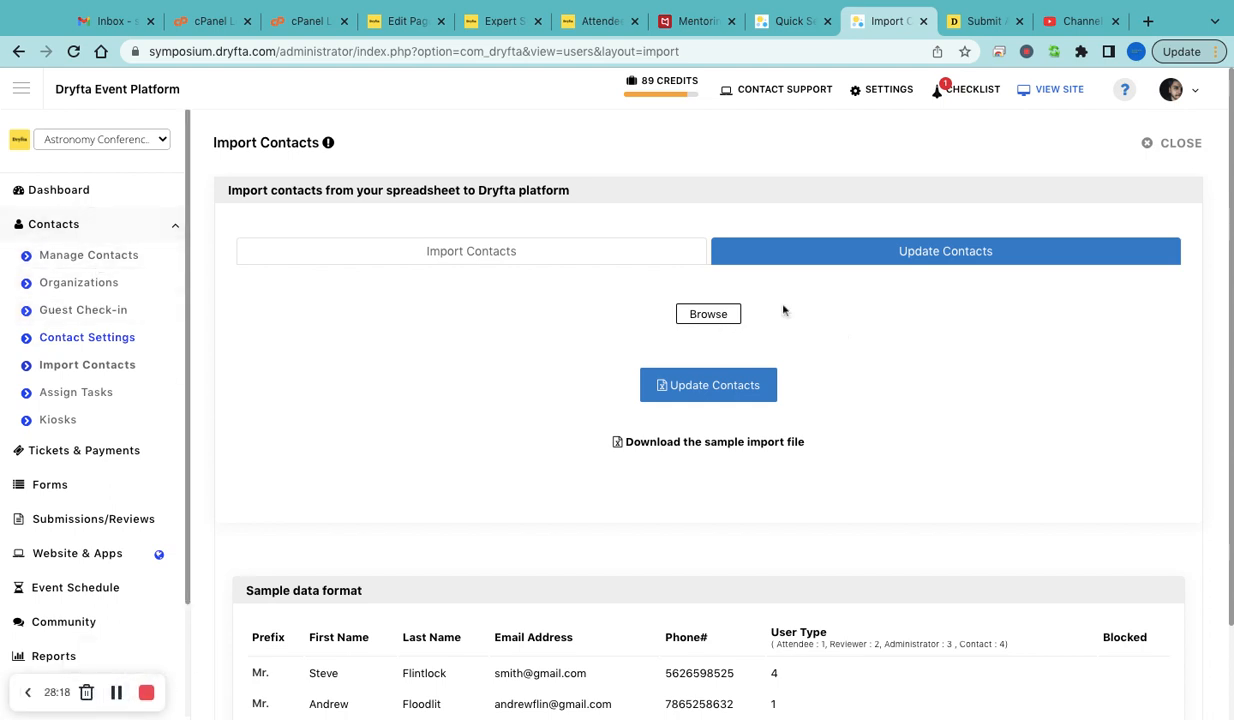
- Switch to the event's public site, open the author's My Abstracts page and start a new submission
{"action": "left_click", "coordinate": [982, 21]}
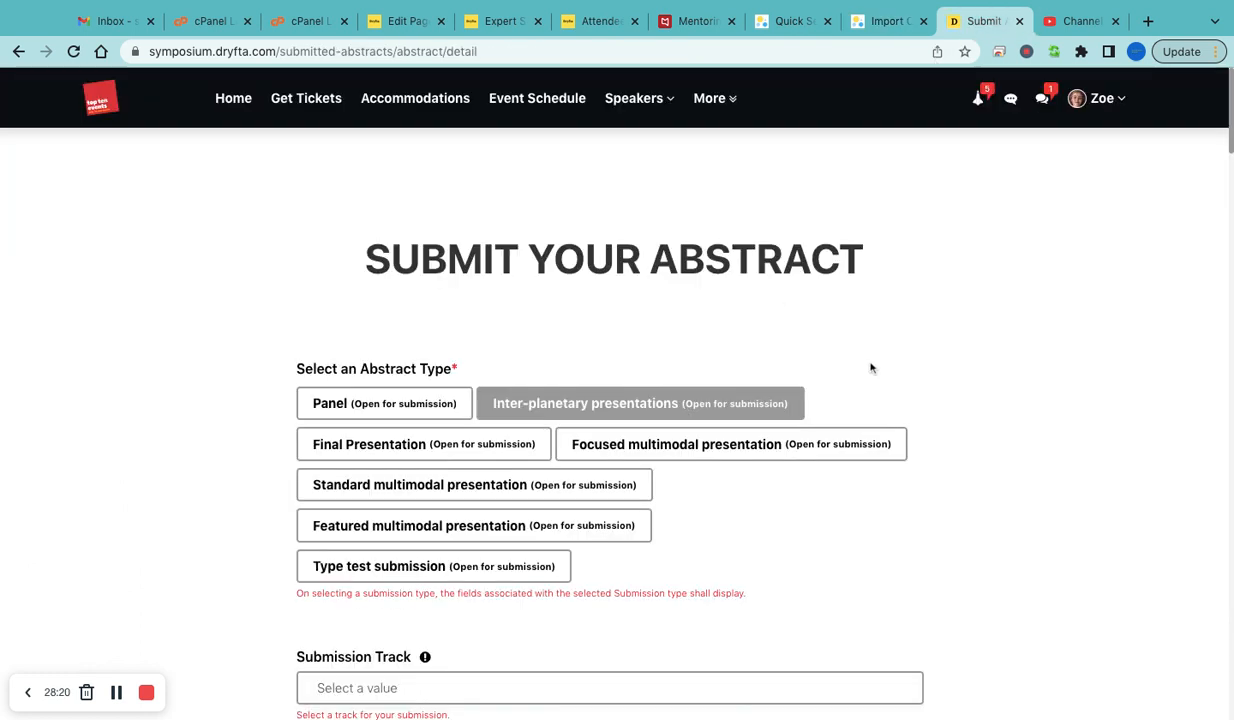
{"action": "left_click", "coordinate": [1085, 100]}
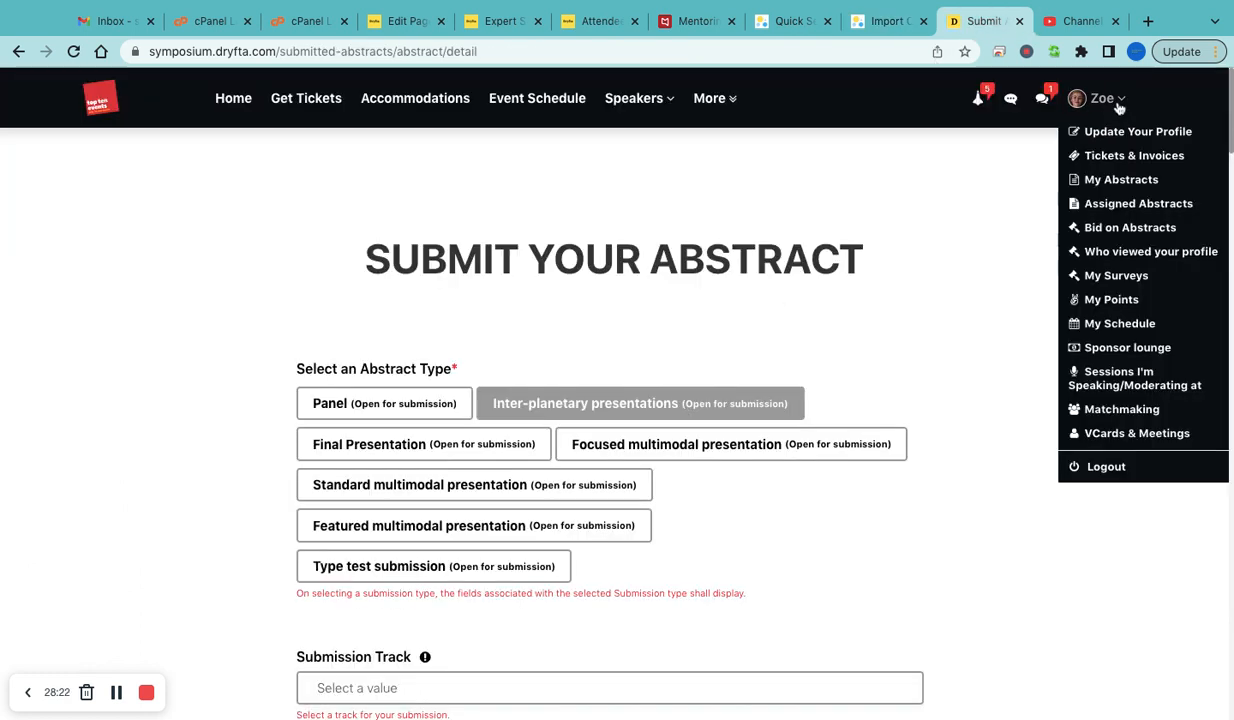
{"action": "left_click", "coordinate": [1120, 181]}
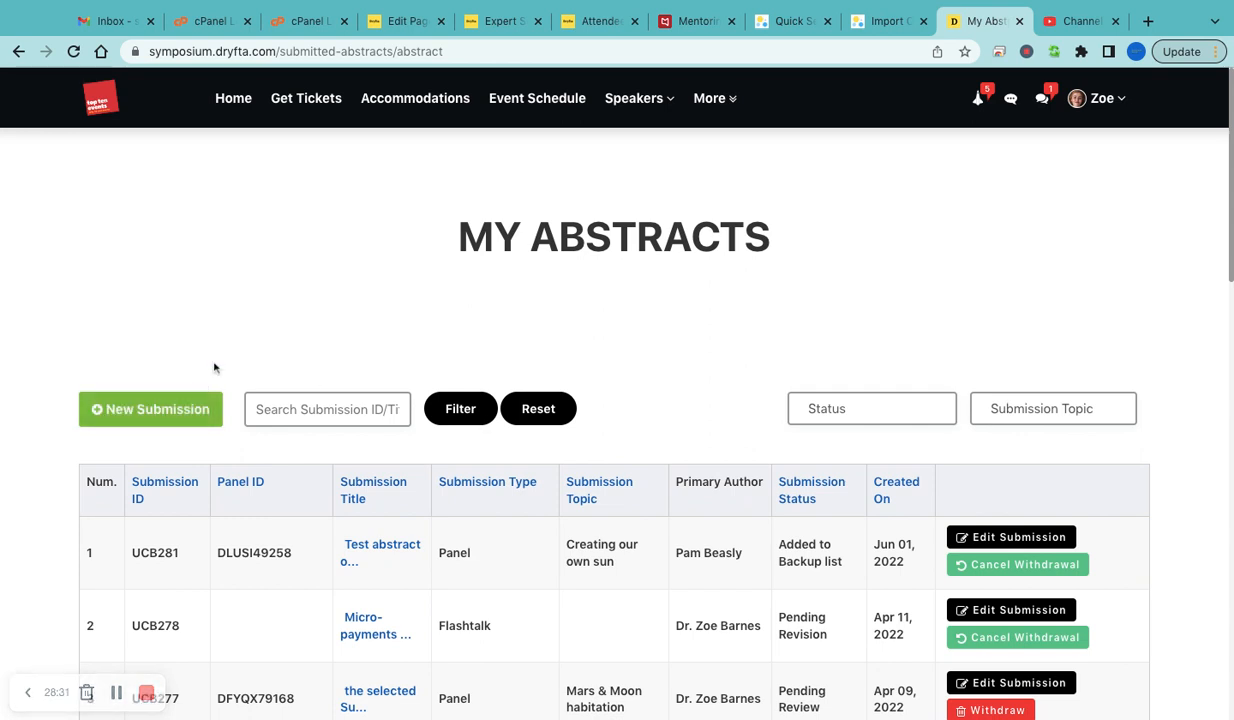
{"action": "left_click", "coordinate": [173, 409]}
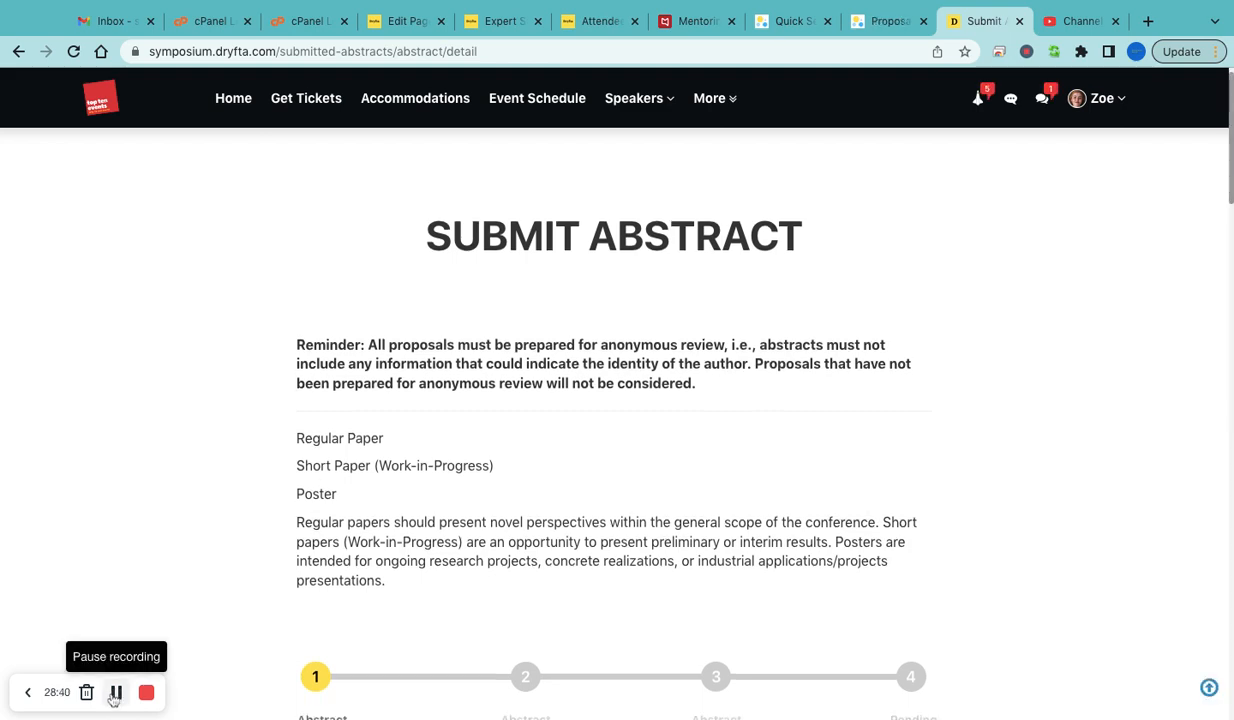
- Set the abstract type to Inter-planetary presentations and choose the topic "A world without space & time"
{"action": "scroll", "coordinate": [388, 553], "scroll_direction": "down", "scroll_amount": 6}
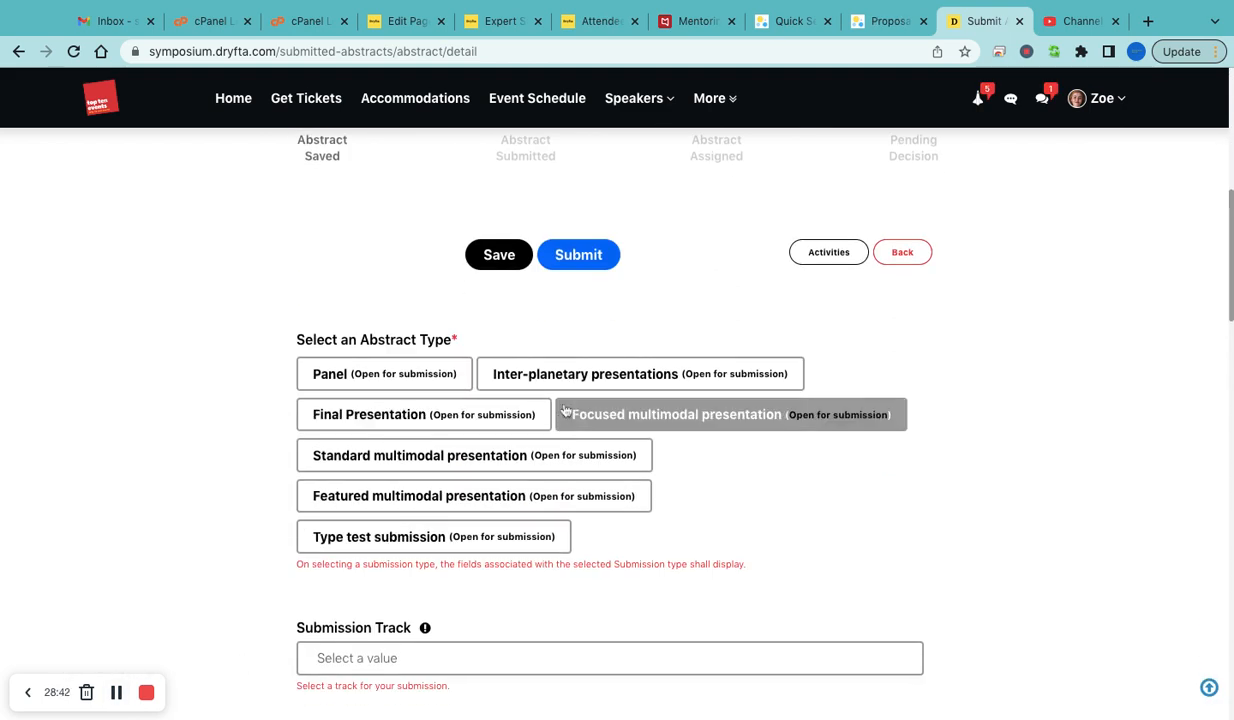
{"action": "left_click", "coordinate": [590, 376]}
{"action": "scroll", "coordinate": [526, 510], "scroll_direction": "down", "scroll_amount": 4}
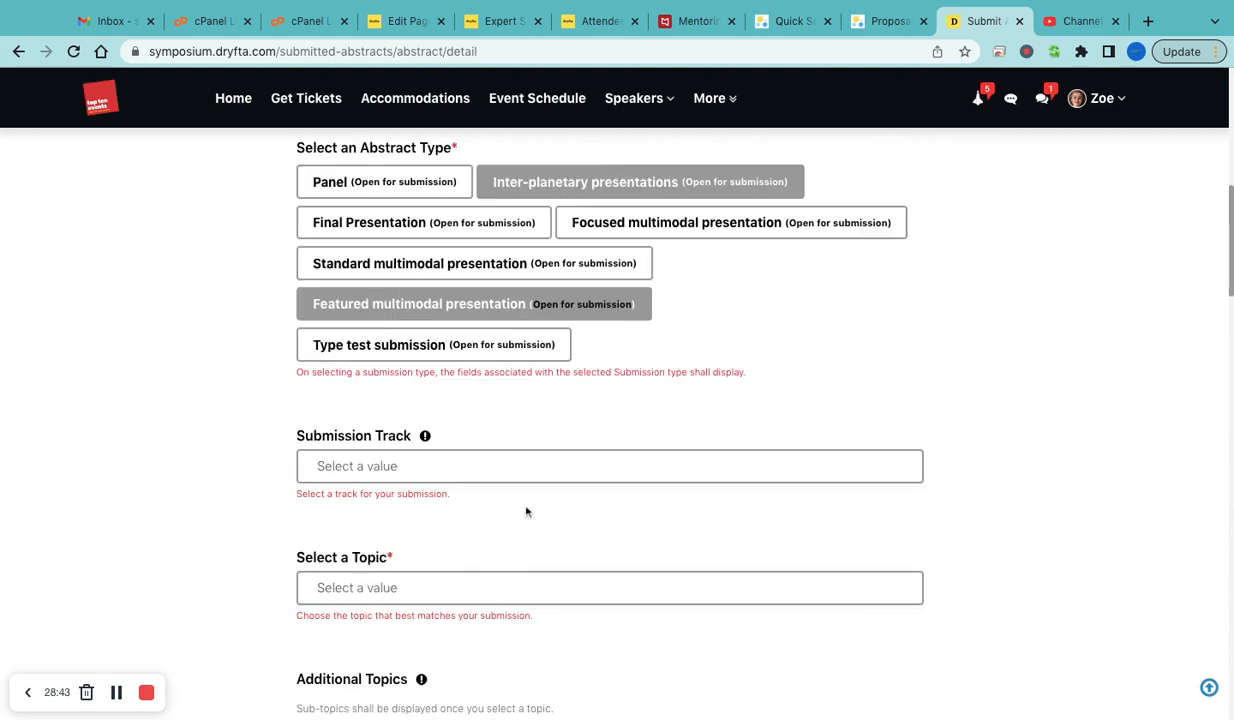
{"action": "left_click", "coordinate": [510, 443]}
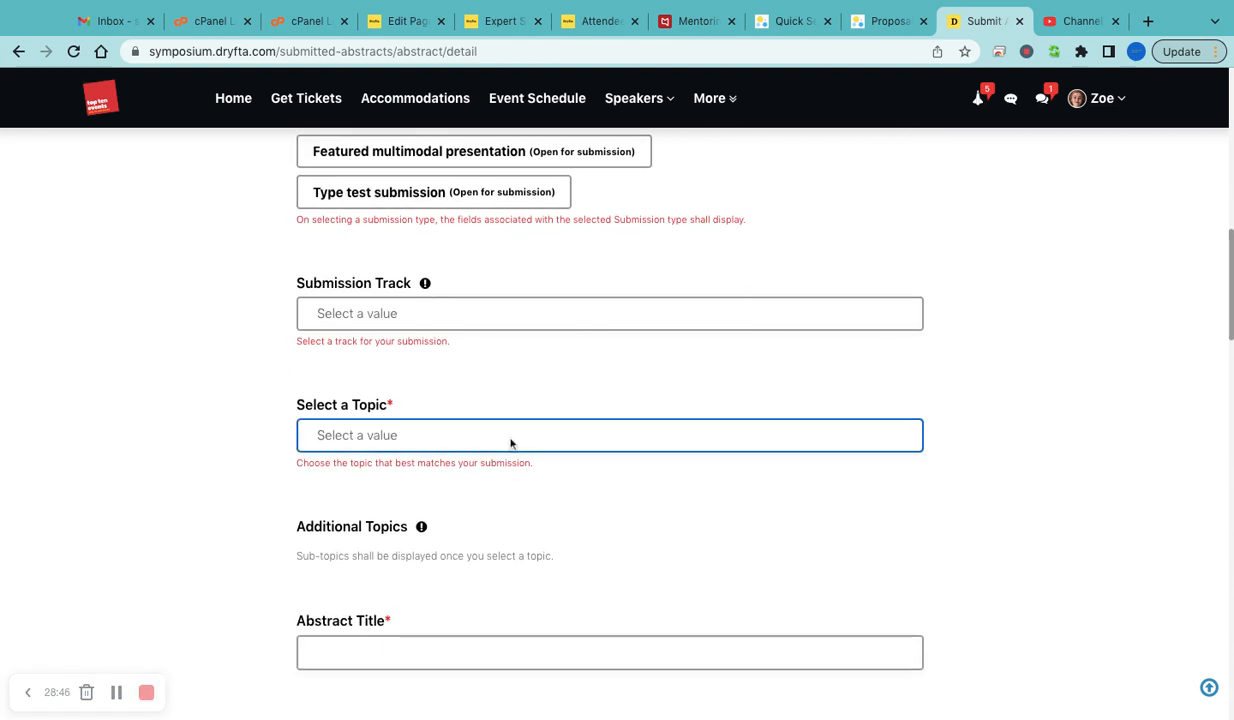
{"action": "scroll", "coordinate": [226, 530], "scroll_direction": "down", "scroll_amount": 2}
- Enter the abstract title "Test abstract 2022" and the summary "Test summary"
{"action": "left_click", "coordinate": [344, 459]}
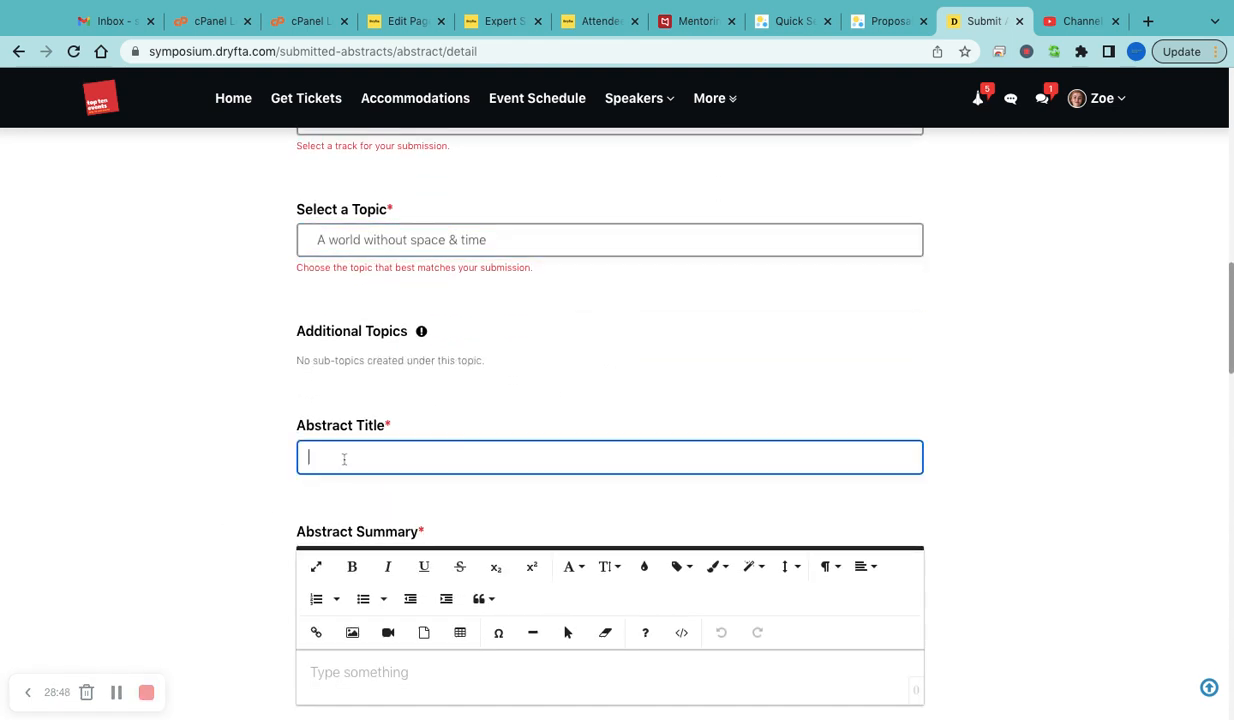
{"action": "type", "text": "Test abstract"}
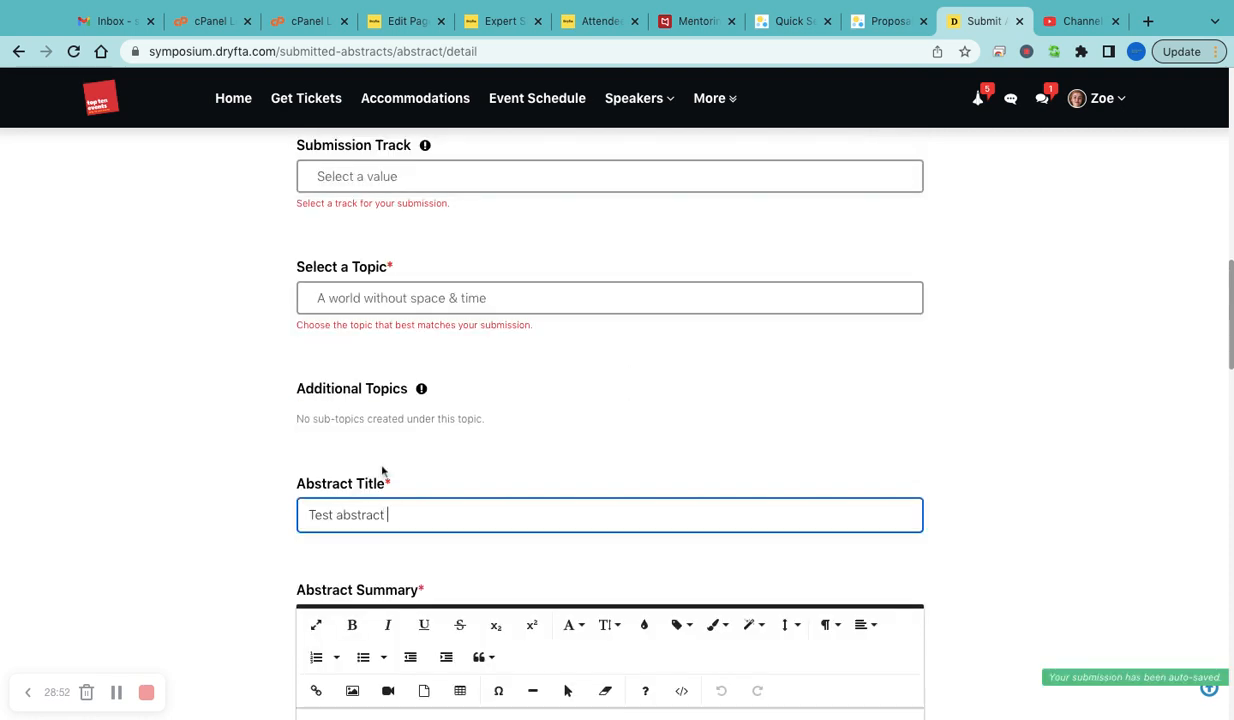
{"action": "type", "text": " 2022"}
{"action": "scroll", "coordinate": [217, 450], "scroll_direction": "down", "scroll_amount": 3}
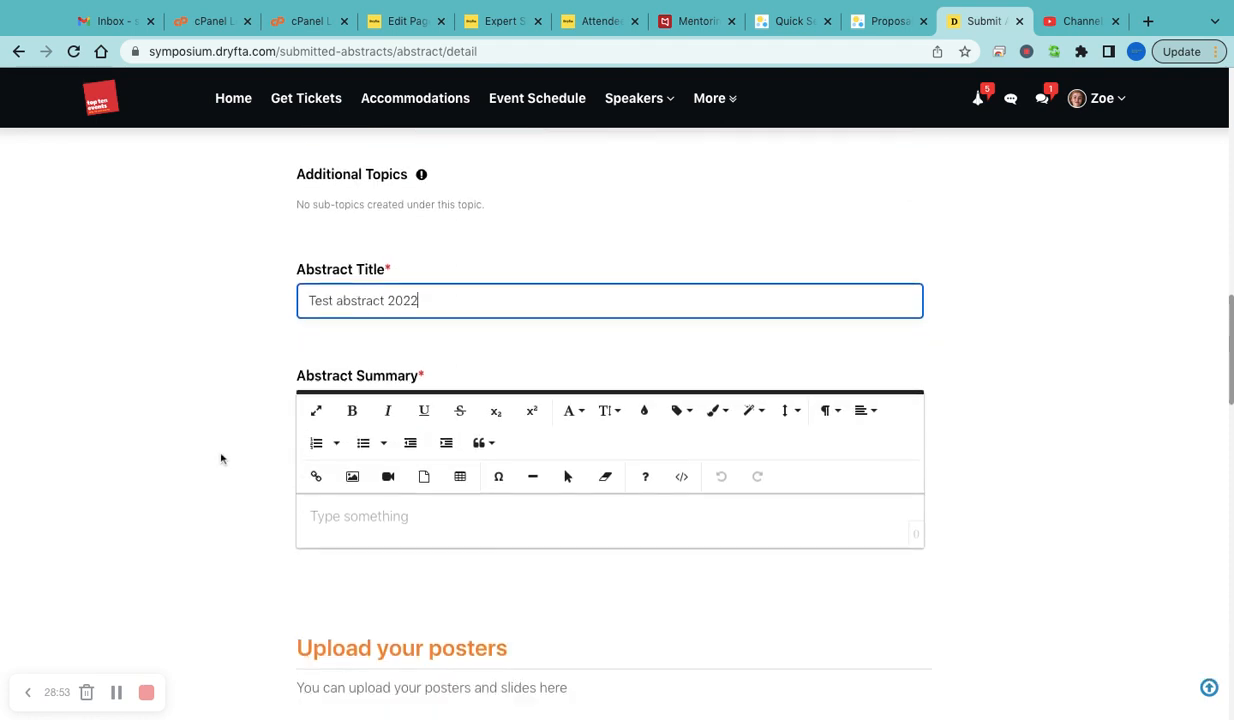
{"action": "left_click", "coordinate": [369, 511]}
{"action": "type", "text": "Test summary"}
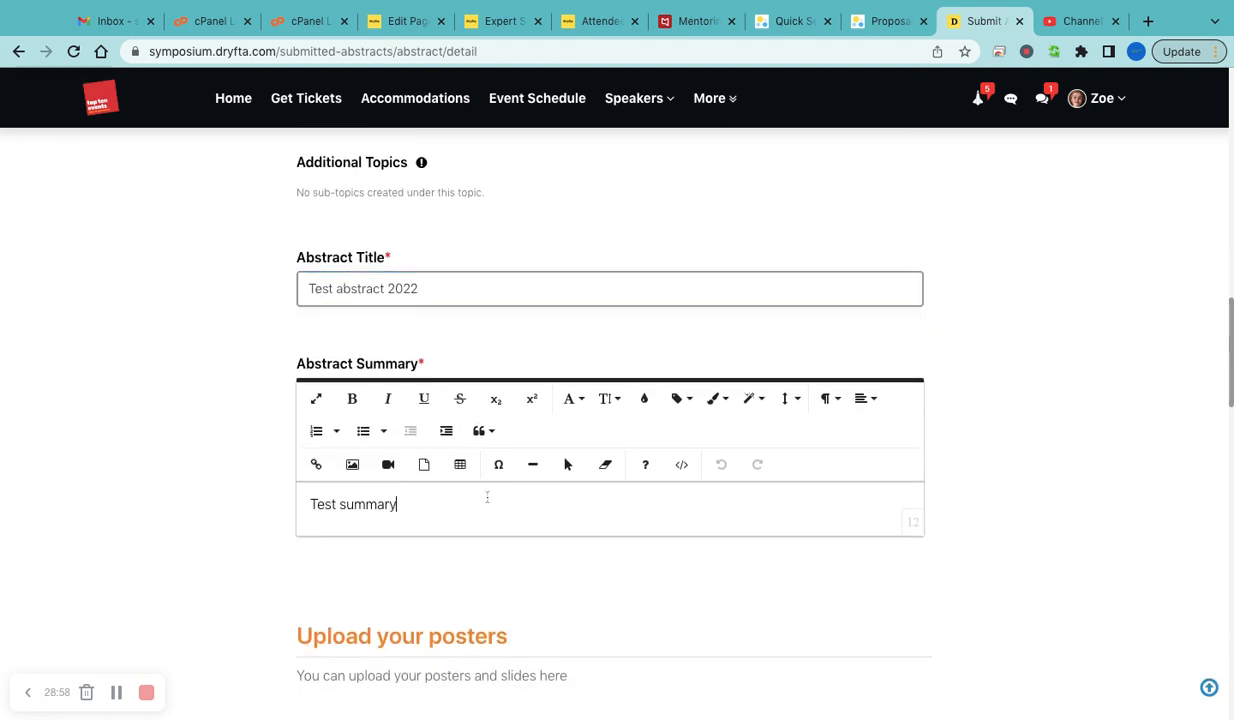
- Look through the remaining poster upload section of the form and save the abstract submission
{"action": "scroll", "coordinate": [487, 497], "scroll_direction": "down", "scroll_amount": 5}
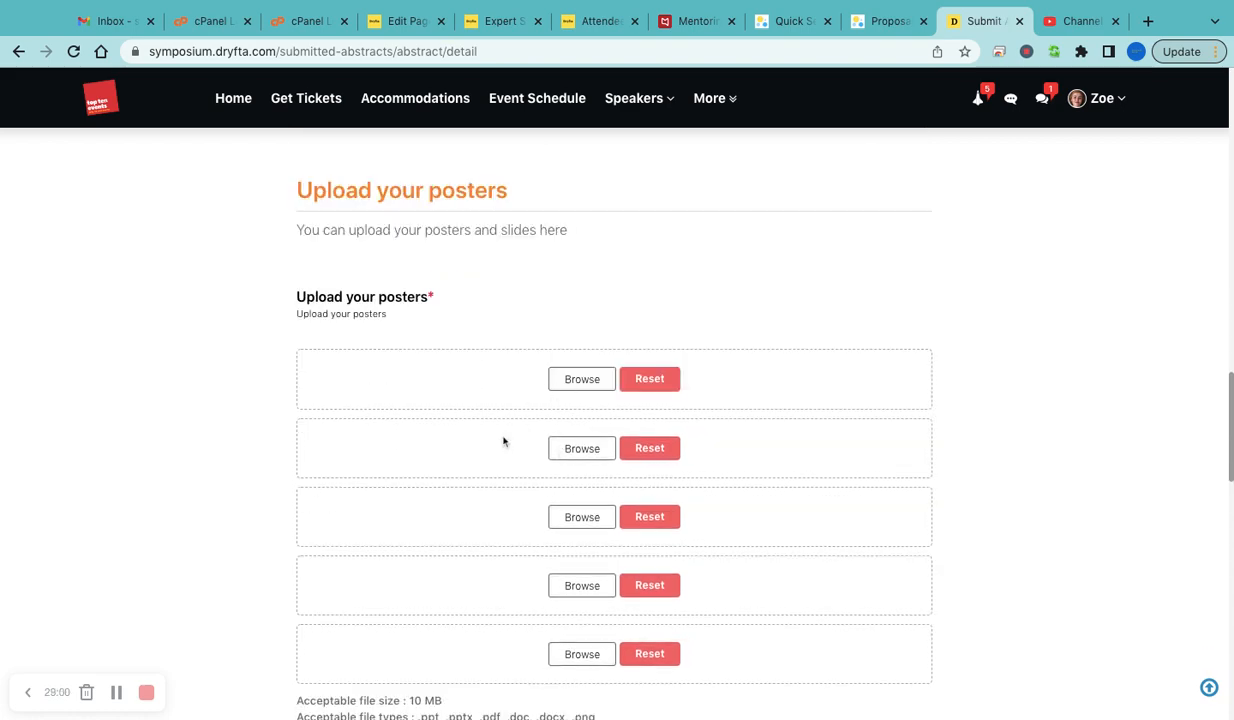
{"action": "scroll", "coordinate": [490, 498], "scroll_direction": "down", "scroll_amount": 5}
{"action": "scroll", "coordinate": [490, 498], "scroll_direction": "up", "scroll_amount": 4}
{"action": "scroll", "coordinate": [490, 498], "scroll_direction": "down", "scroll_amount": 15}
{"action": "left_click", "coordinate": [572, 560]}
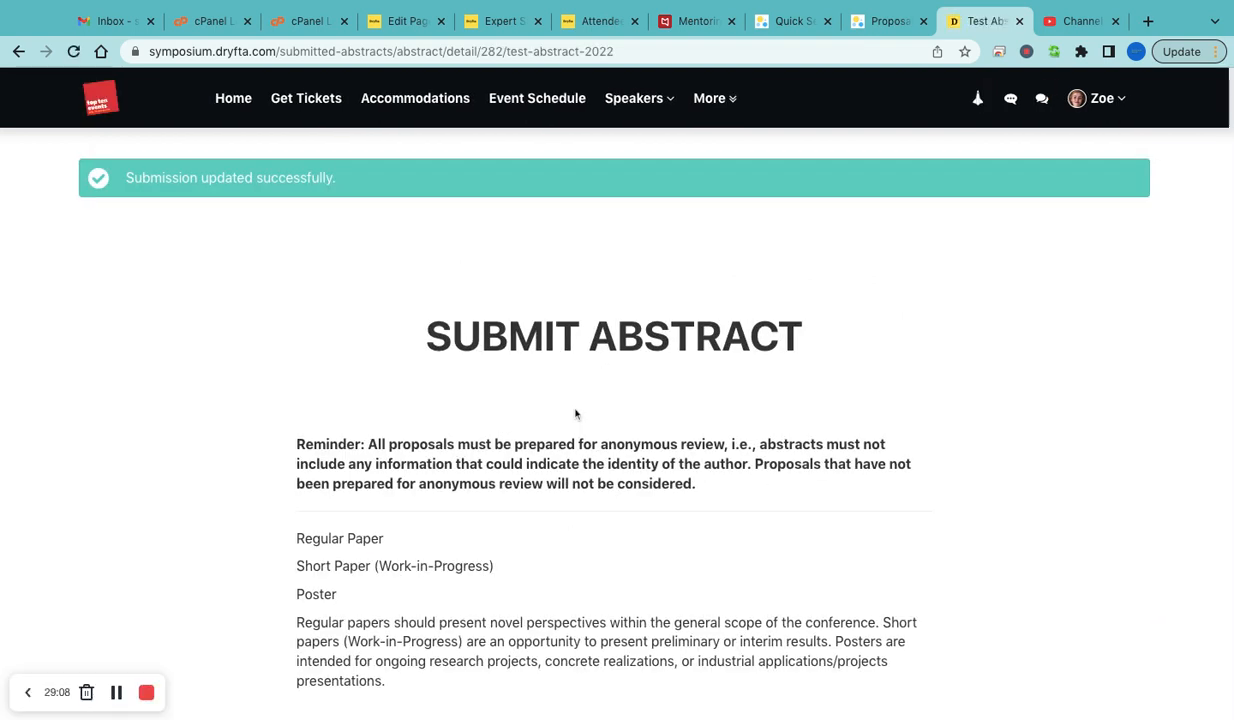
{"action": "scroll", "coordinate": [591, 399], "scroll_direction": "down", "scroll_amount": 8}
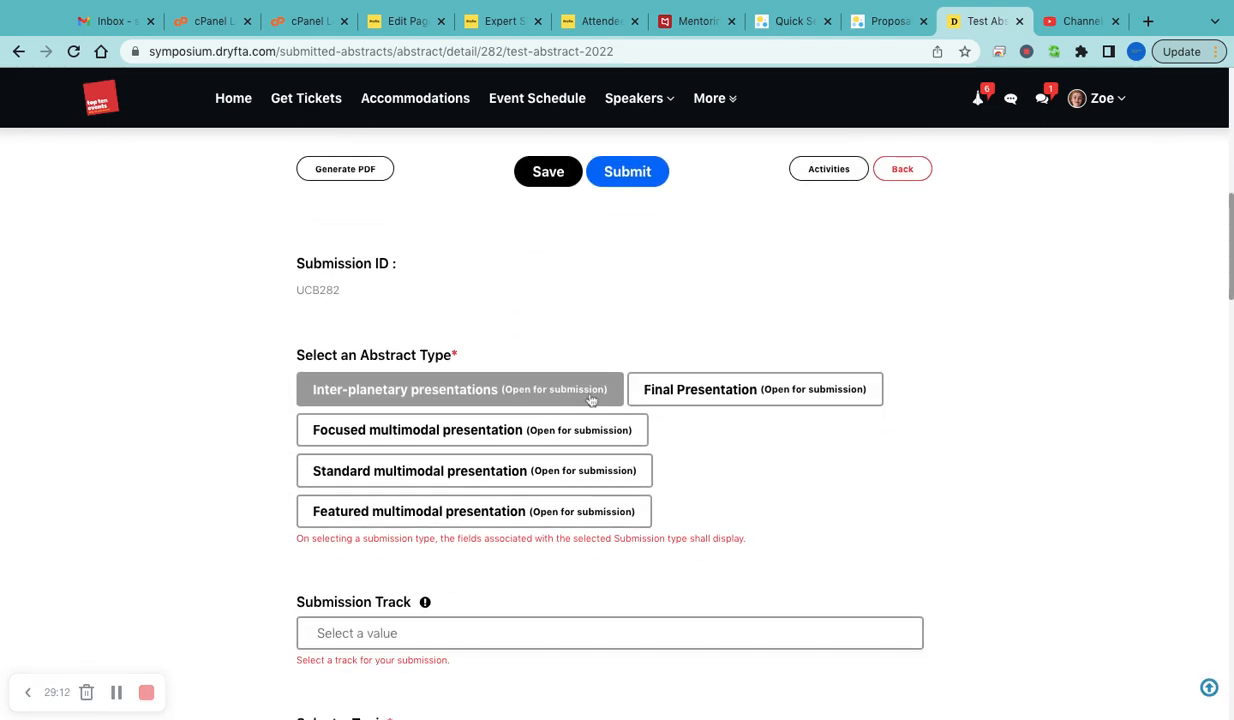
- Review the saved abstract's type, track, topic and title fields and its submission progress tracker
{"action": "scroll", "coordinate": [556, 552], "scroll_direction": "down", "scroll_amount": 4}
{"action": "scroll", "coordinate": [557, 552], "scroll_direction": "down", "scroll_amount": 1}
{"action": "scroll", "coordinate": [514, 409], "scroll_direction": "up", "scroll_amount": 4}
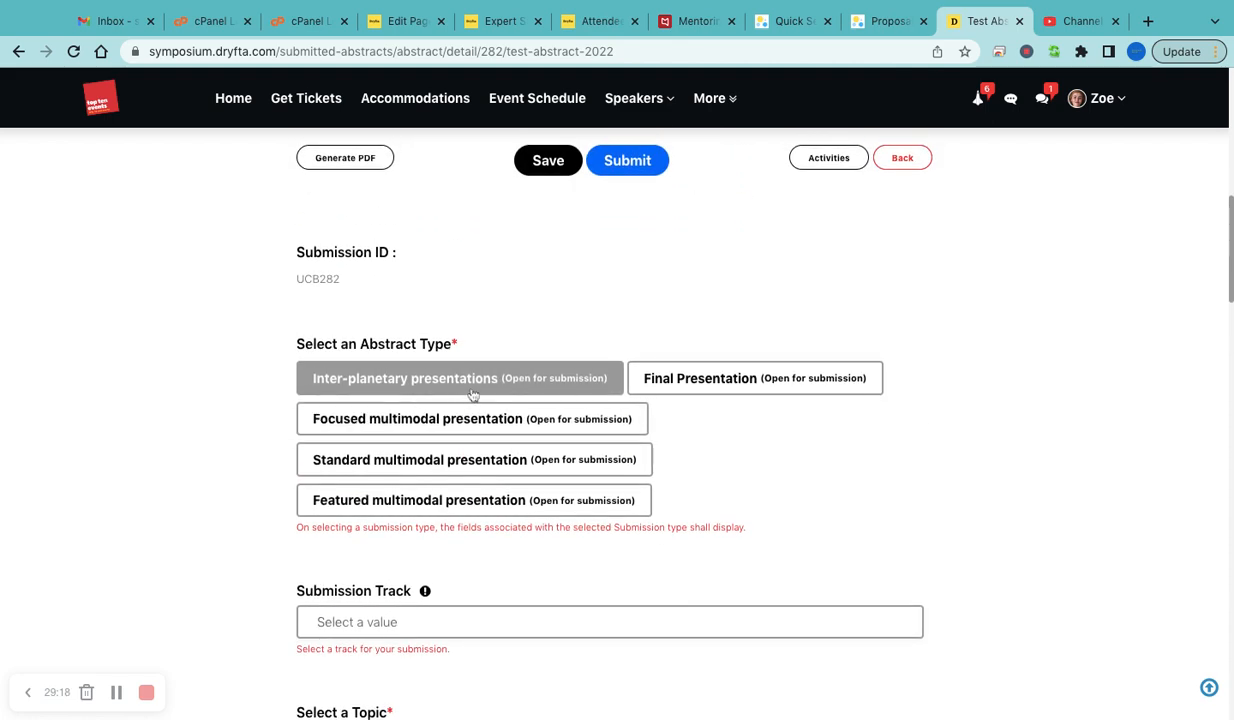
{"action": "scroll", "coordinate": [437, 372], "scroll_direction": "down", "scroll_amount": 1}
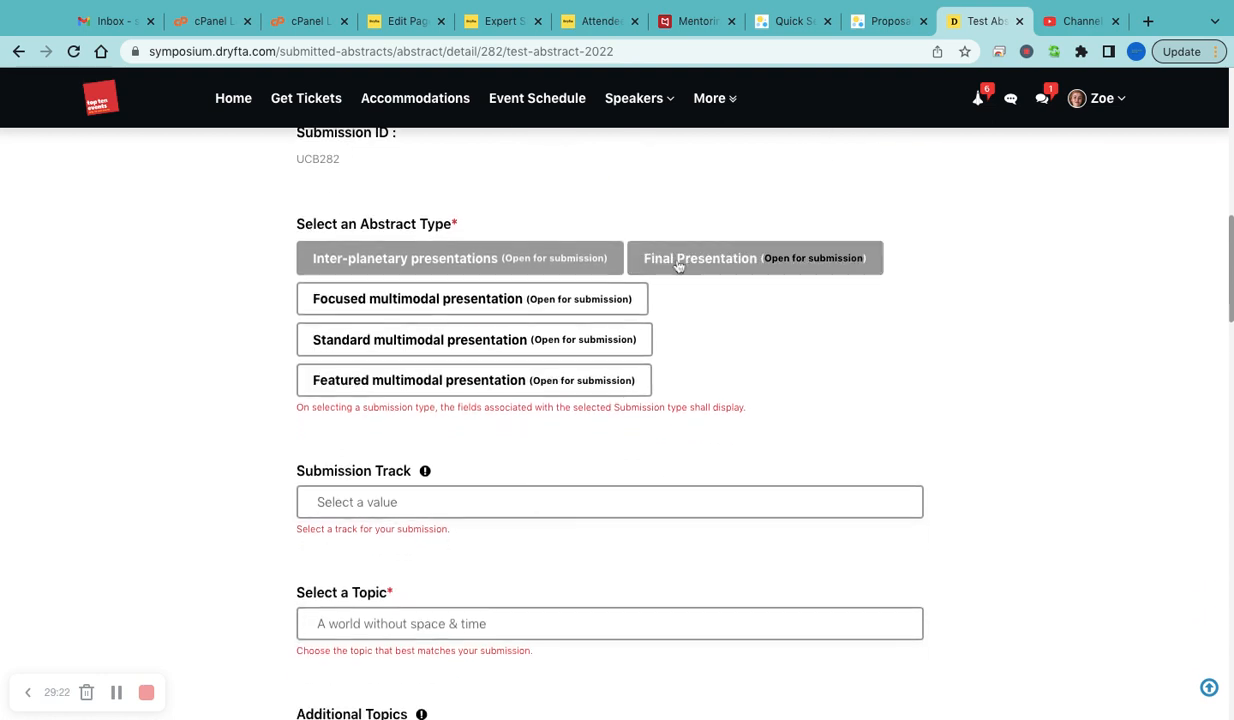
{"action": "scroll", "coordinate": [479, 550], "scroll_direction": "down", "scroll_amount": 3}
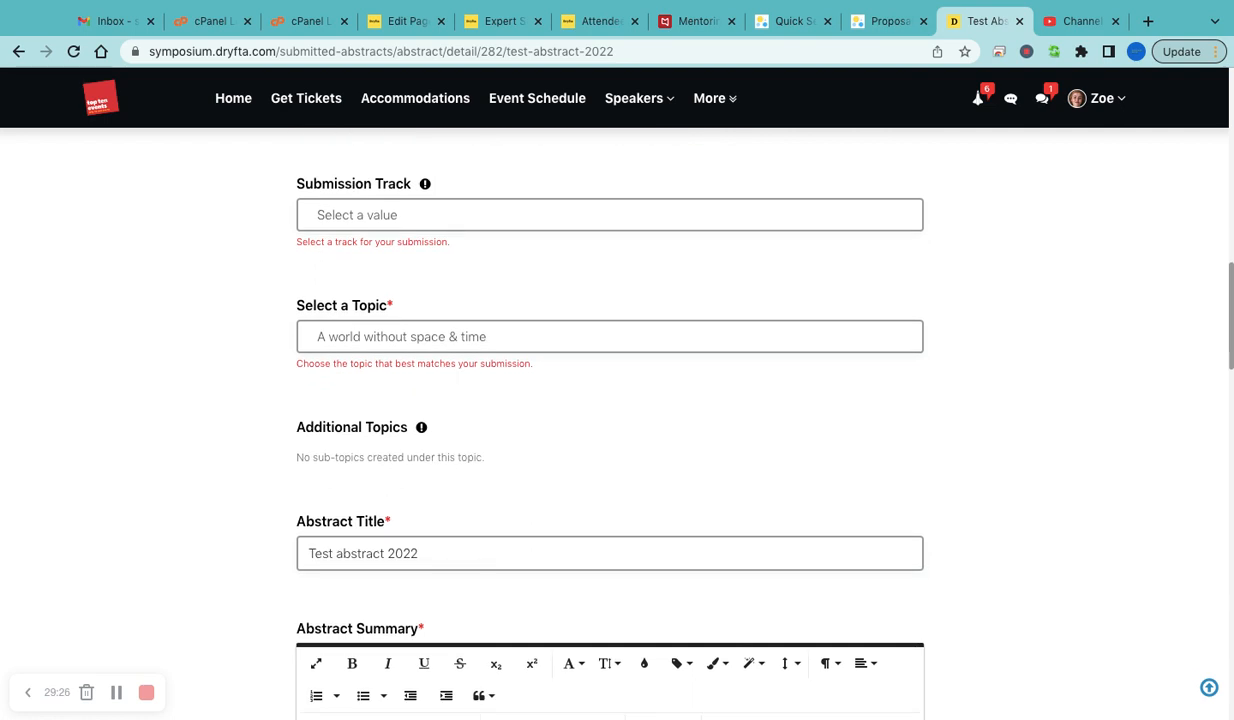
{"action": "scroll", "coordinate": [540, 440], "scroll_direction": "up", "scroll_amount": 2}
{"action": "scroll", "coordinate": [560, 398], "scroll_direction": "up", "scroll_amount": 1}
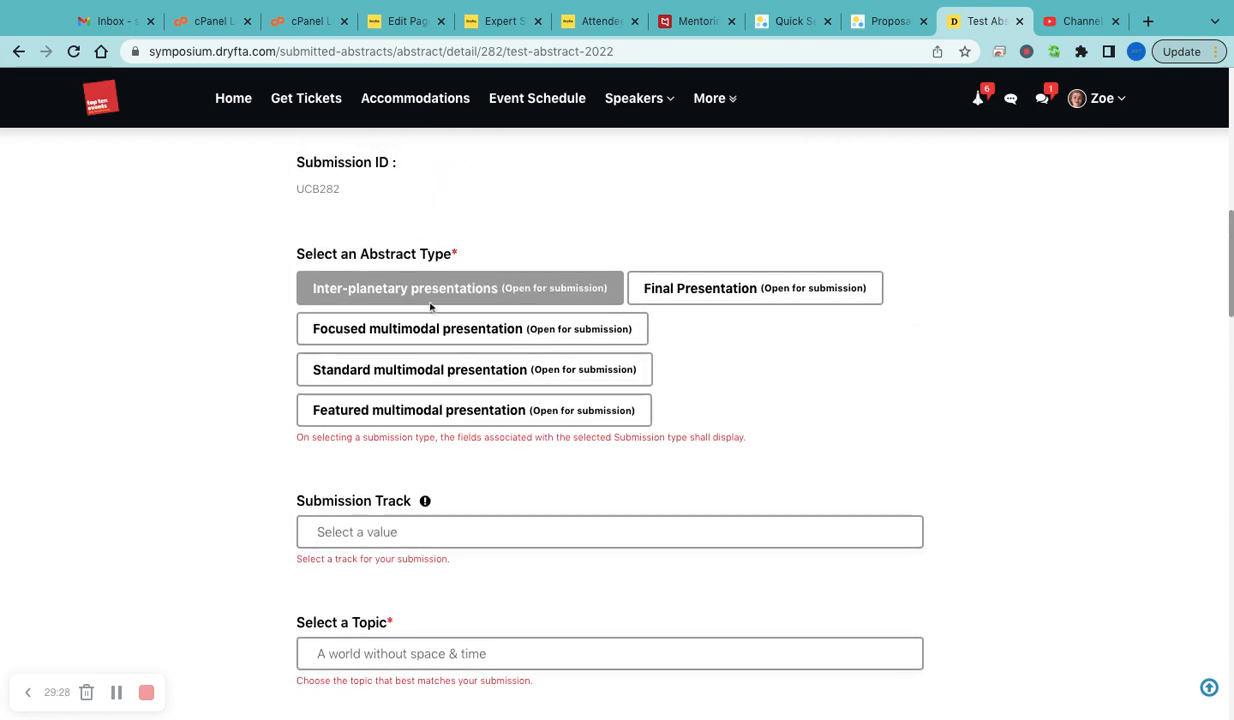
{"action": "scroll", "coordinate": [733, 421], "scroll_direction": "up", "scroll_amount": 3}
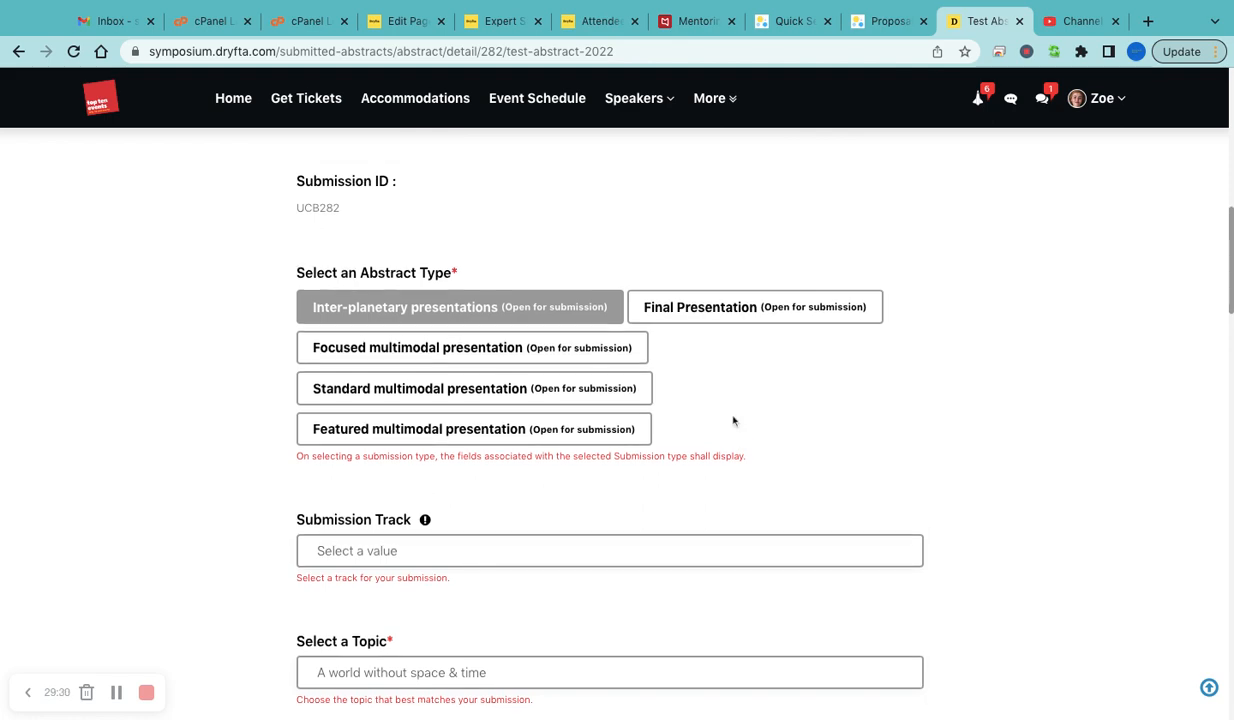
{"action": "scroll", "coordinate": [363, 504], "scroll_direction": "up", "scroll_amount": 2}
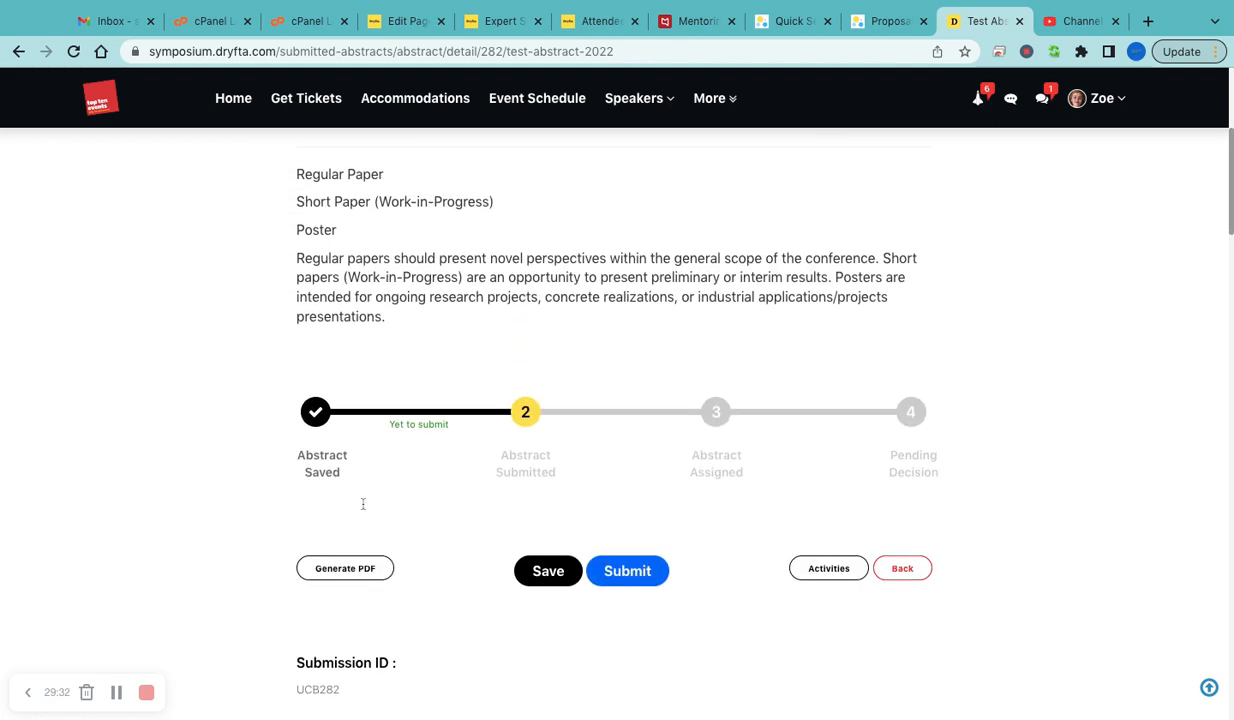
{"action": "scroll", "coordinate": [621, 501], "scroll_direction": "up", "scroll_amount": 1}
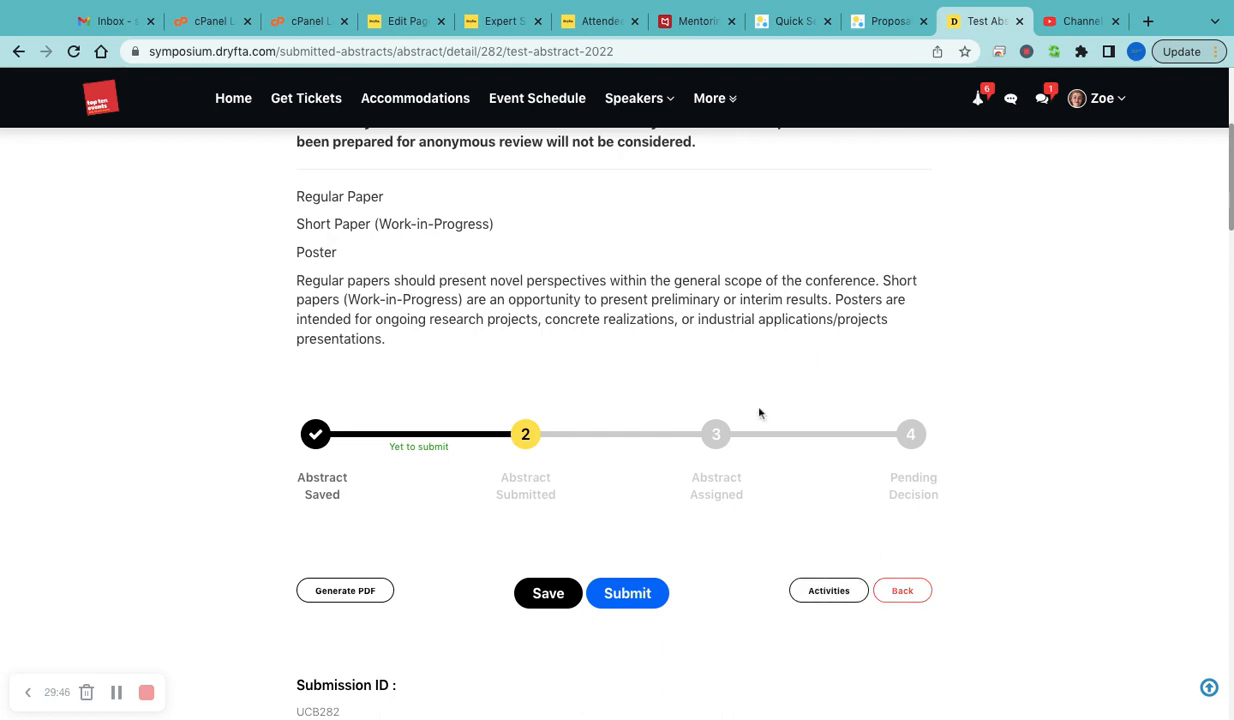
- Open the author's My Abstracts page and look over the list of submissions and their statuses
{"action": "left_click", "coordinate": [1103, 95]}
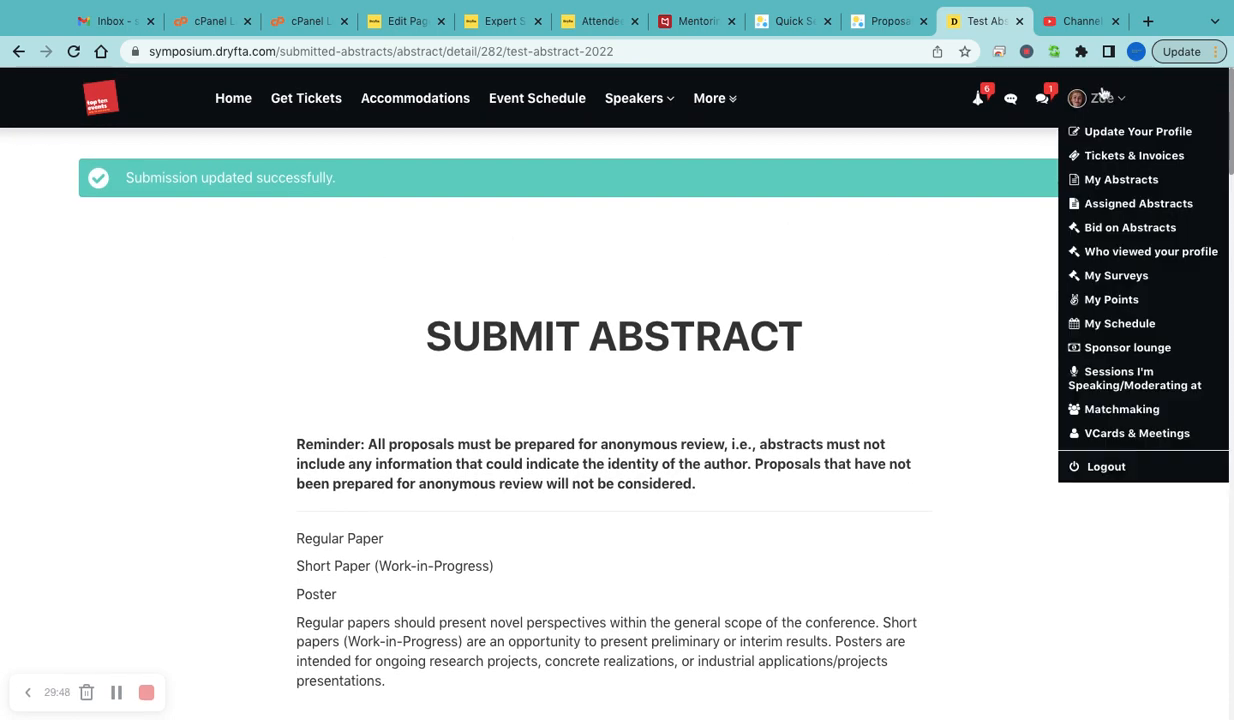
{"action": "left_click", "coordinate": [1126, 183]}
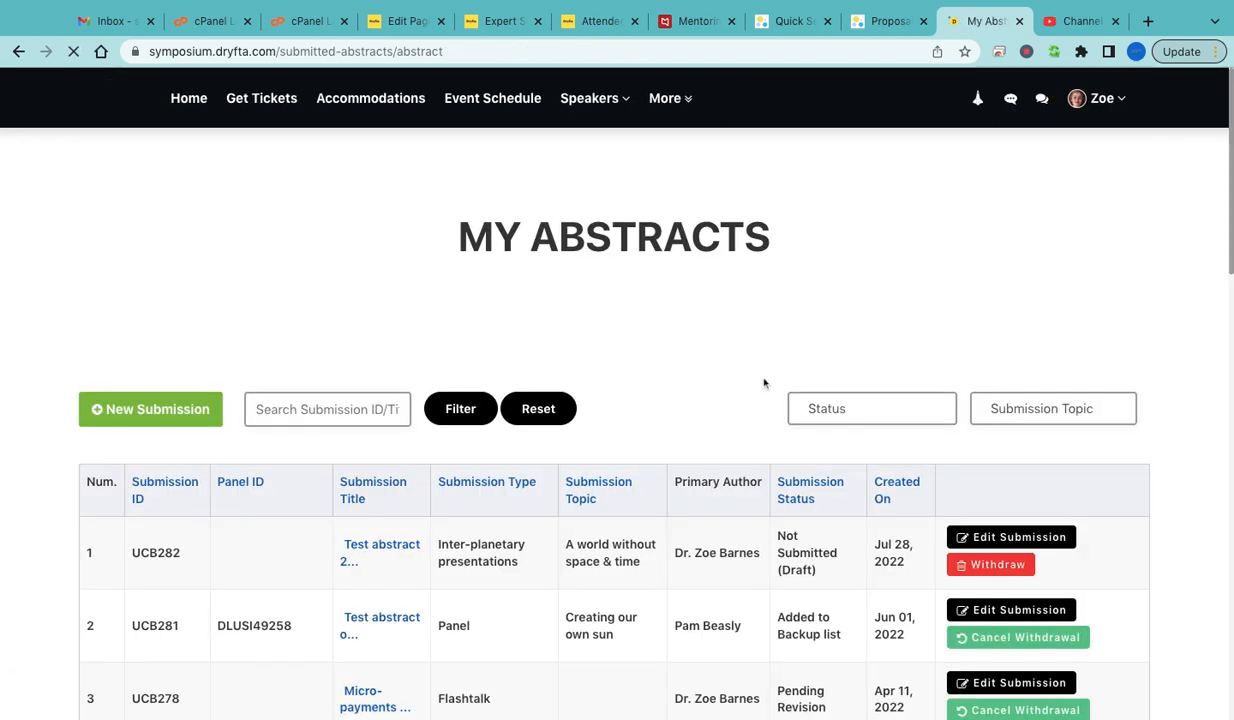
{"action": "scroll", "coordinate": [766, 384], "scroll_direction": "down", "scroll_amount": 2}
{"action": "scroll", "coordinate": [531, 417], "scroll_direction": "down", "scroll_amount": 1}
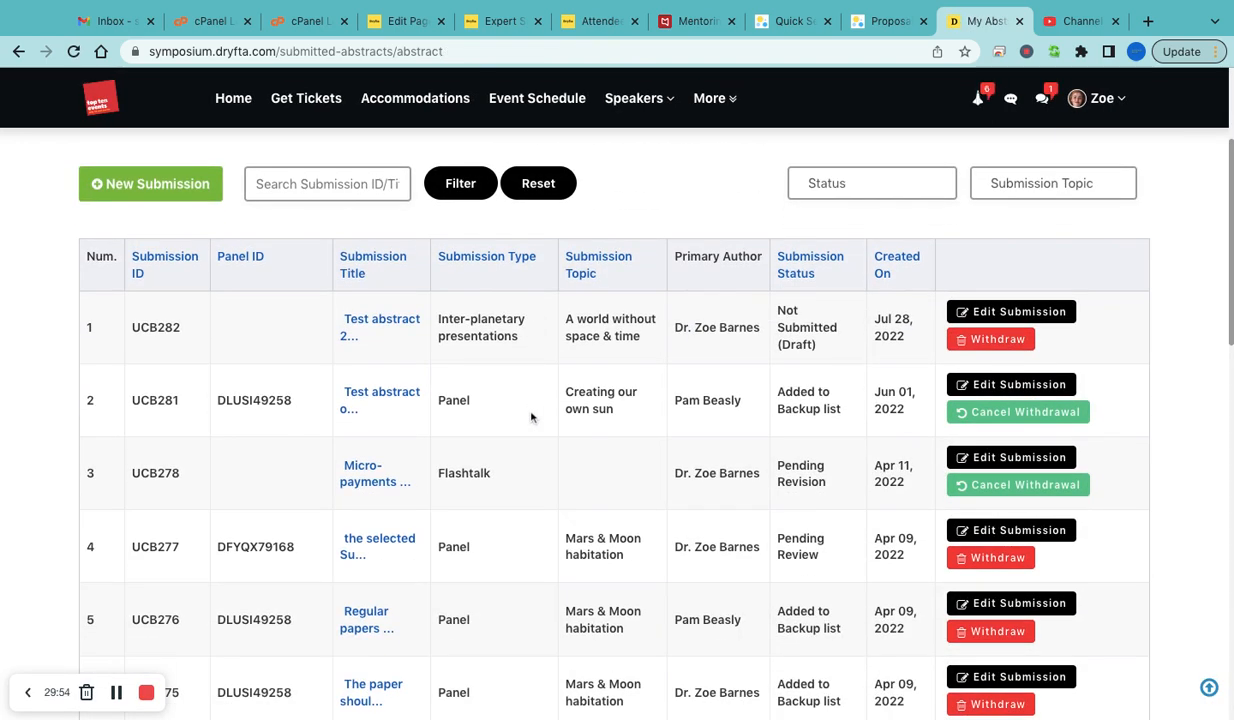
- Open the oral presentation submission from the author's list of submitted abstracts
{"action": "scroll", "coordinate": [365, 495], "scroll_direction": "down", "scroll_amount": 1}
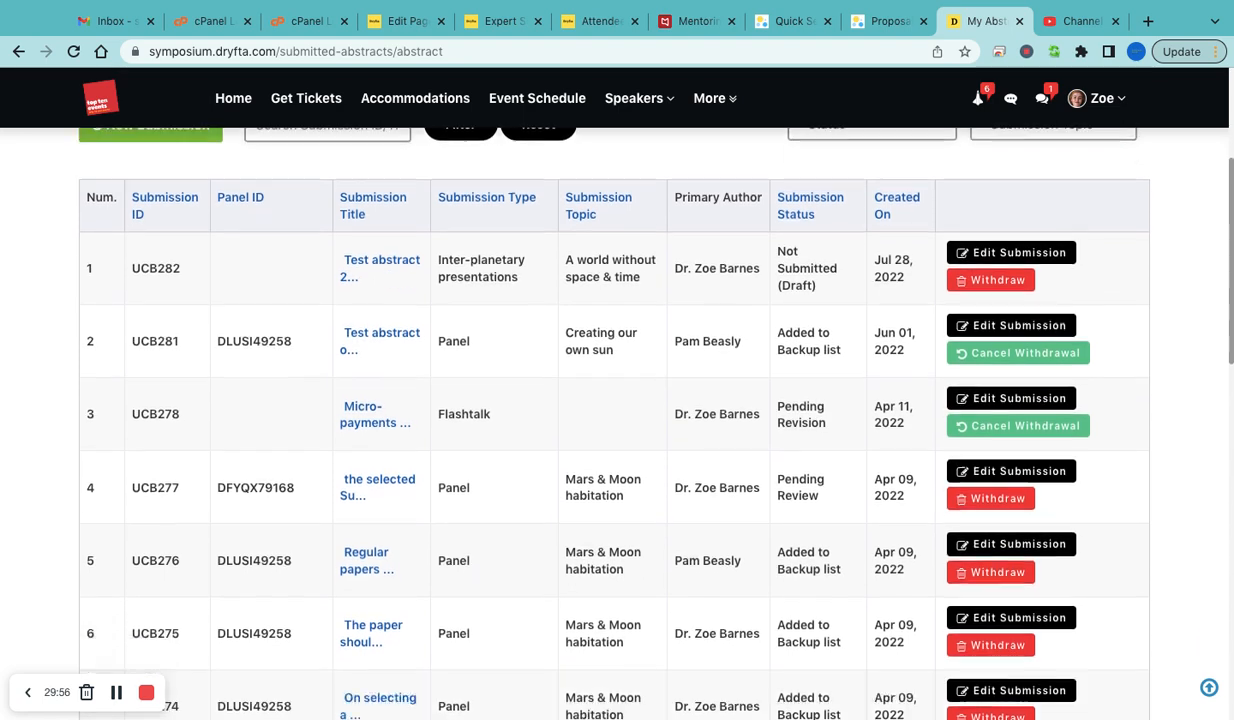
{"action": "scroll", "coordinate": [385, 547], "scroll_direction": "down", "scroll_amount": 7}
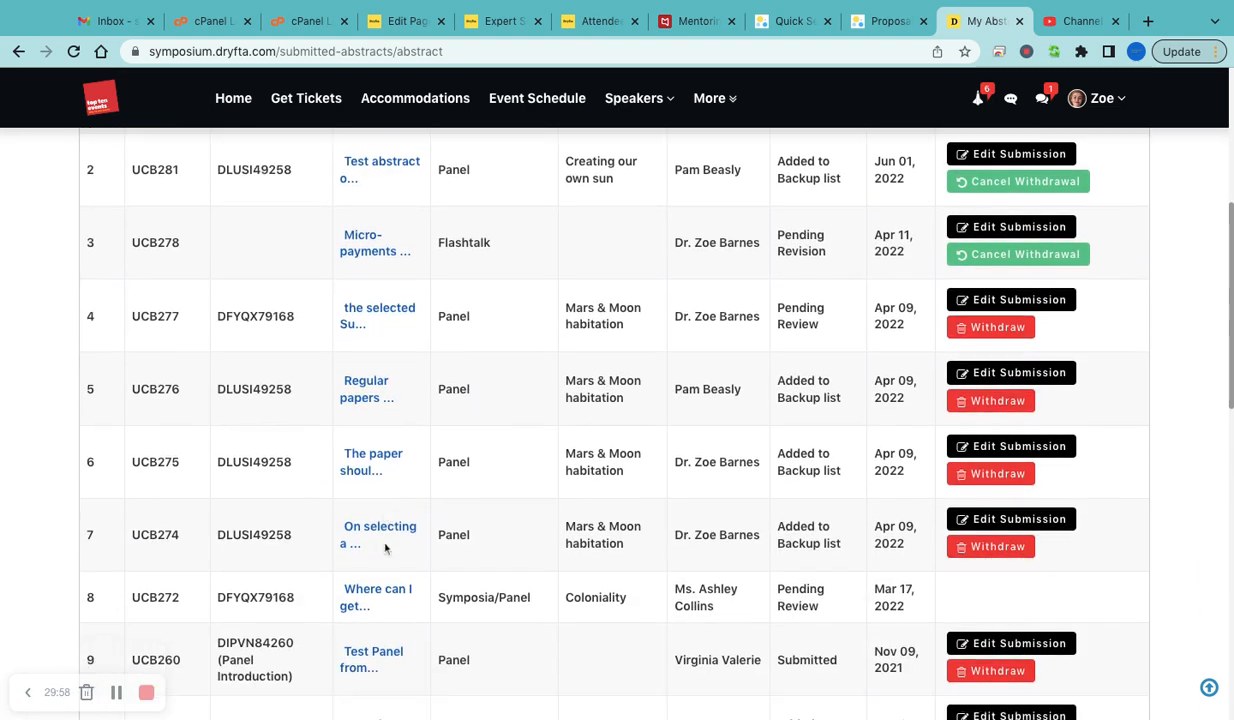
{"action": "left_click", "coordinate": [373, 480]}
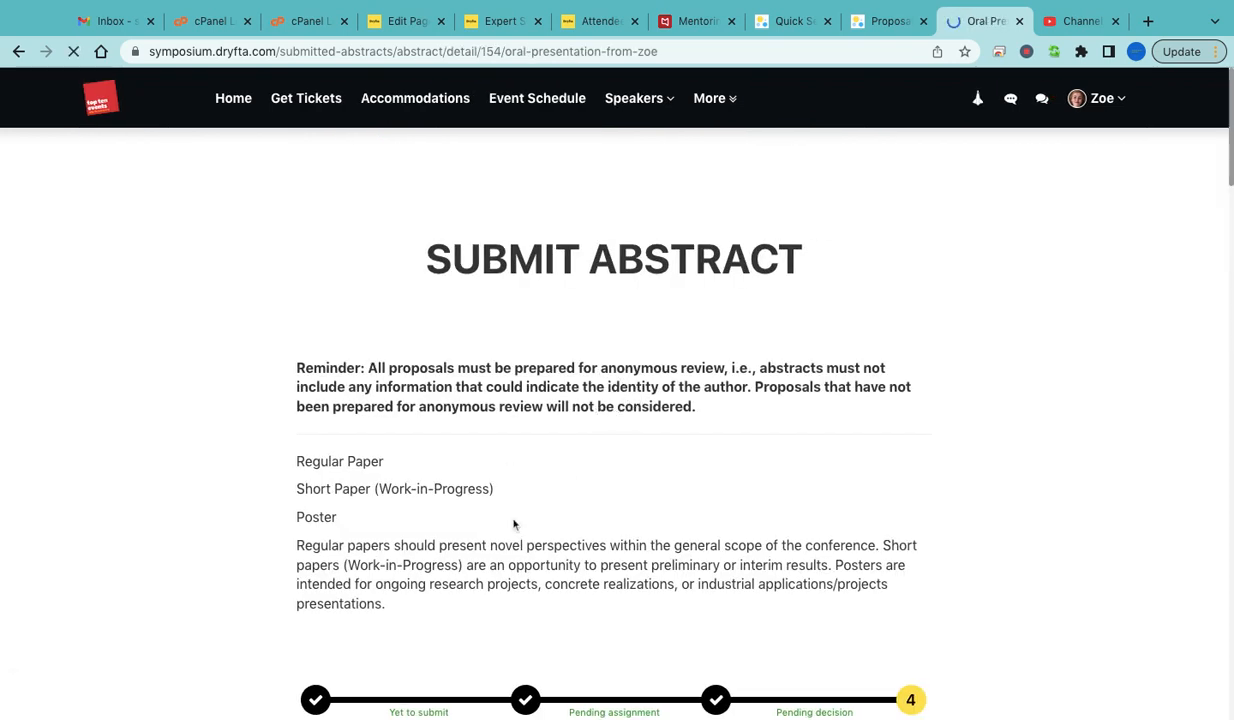
- Examine the submitted abstract's form, from type, topic and summary to author details, along with its progress stages and PDF generation option
{"action": "scroll", "coordinate": [512, 523], "scroll_direction": "down", "scroll_amount": 6}
{"action": "scroll", "coordinate": [514, 524], "scroll_direction": "down", "scroll_amount": 5}
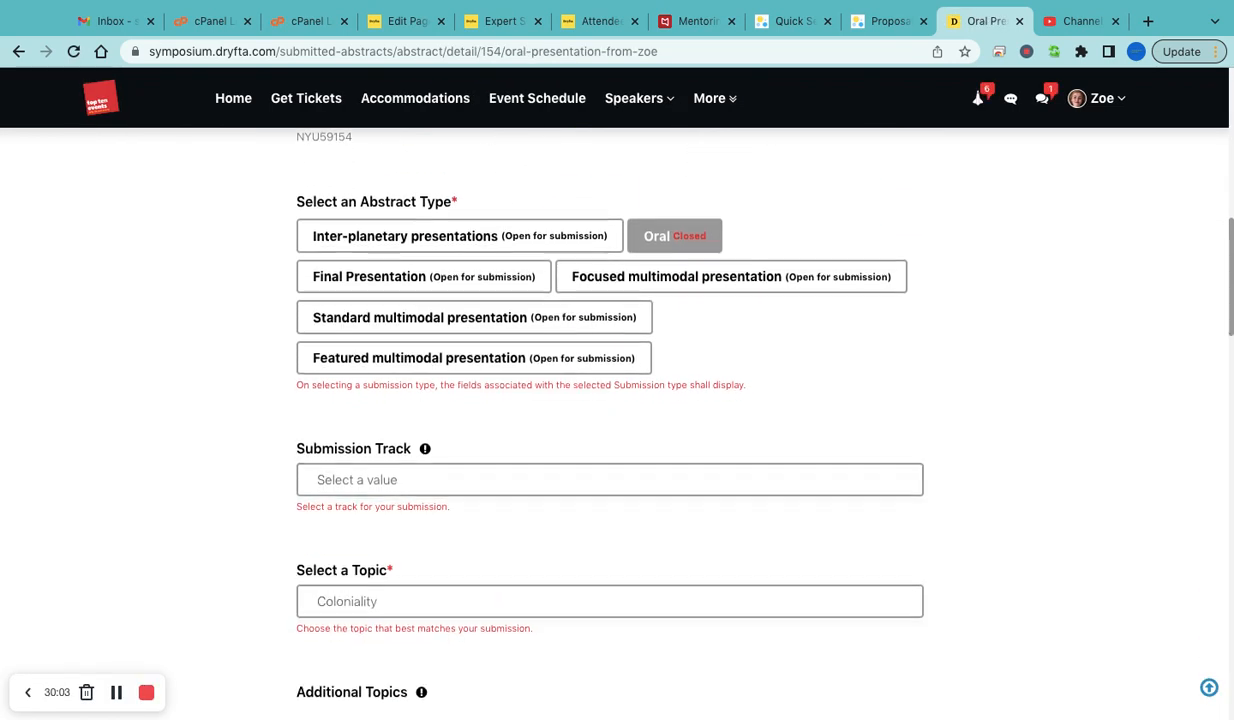
{"action": "scroll", "coordinate": [508, 496], "scroll_direction": "down", "scroll_amount": 10}
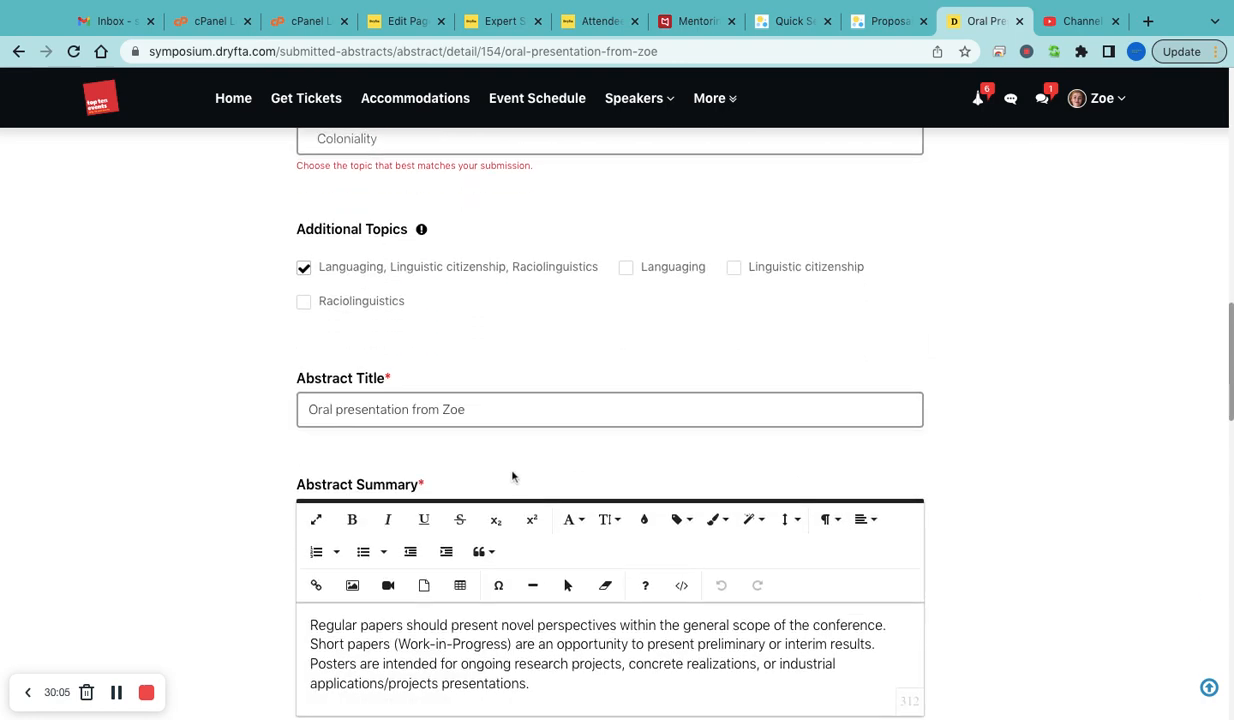
{"action": "scroll", "coordinate": [512, 476], "scroll_direction": "down", "scroll_amount": 3}
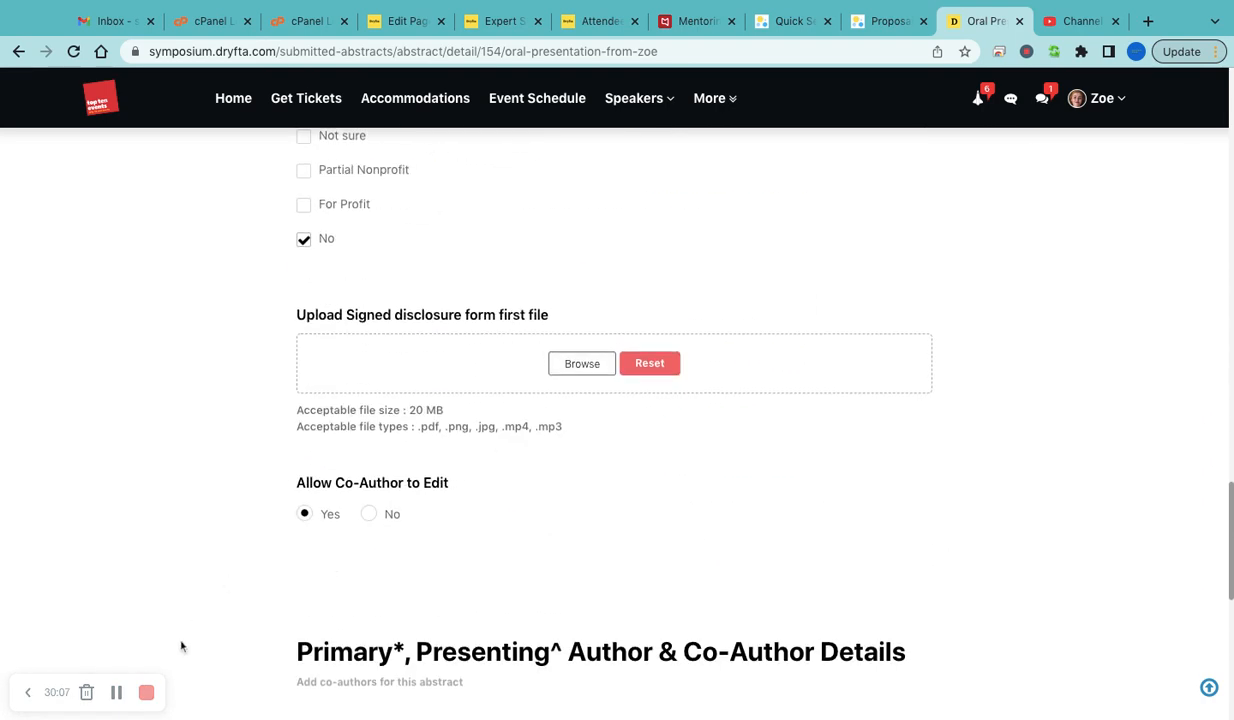
{"action": "scroll", "coordinate": [337, 505], "scroll_direction": "down", "scroll_amount": 15}
{"action": "scroll", "coordinate": [337, 505], "scroll_direction": "up", "scroll_amount": 1}
{"action": "scroll", "coordinate": [337, 505], "scroll_direction": "down", "scroll_amount": 1}
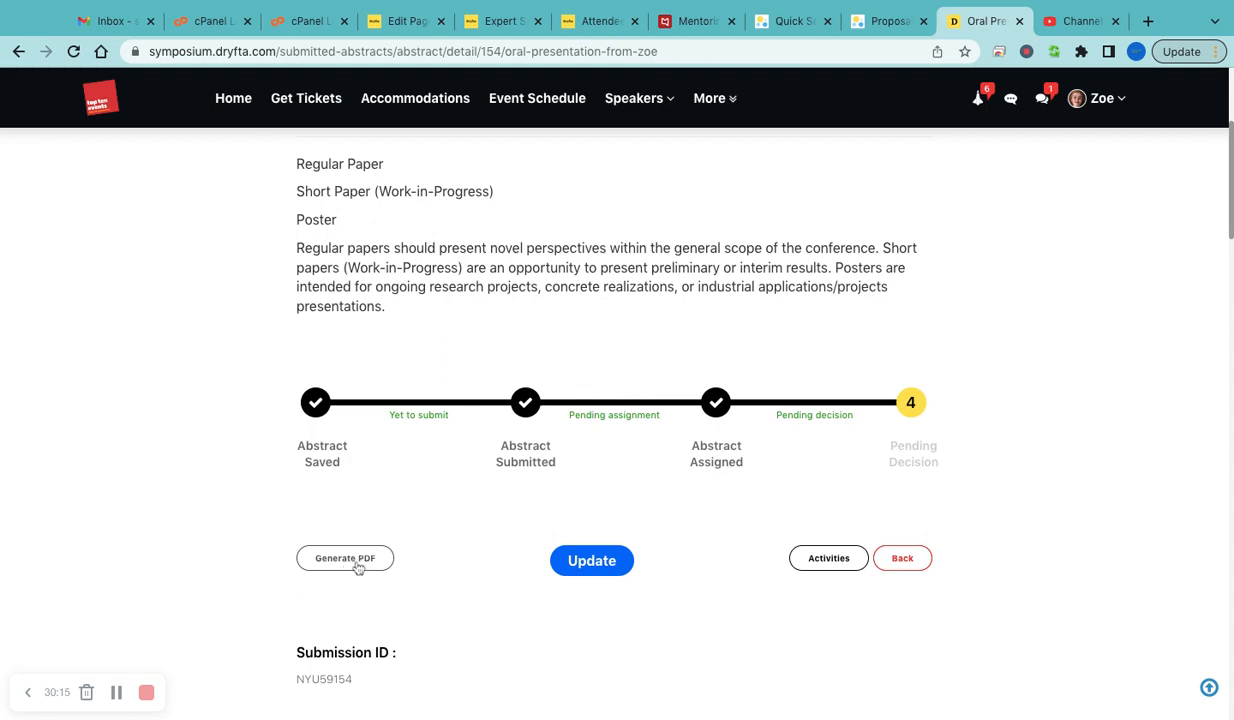
{"action": "scroll", "coordinate": [431, 528], "scroll_direction": "down", "scroll_amount": 6}
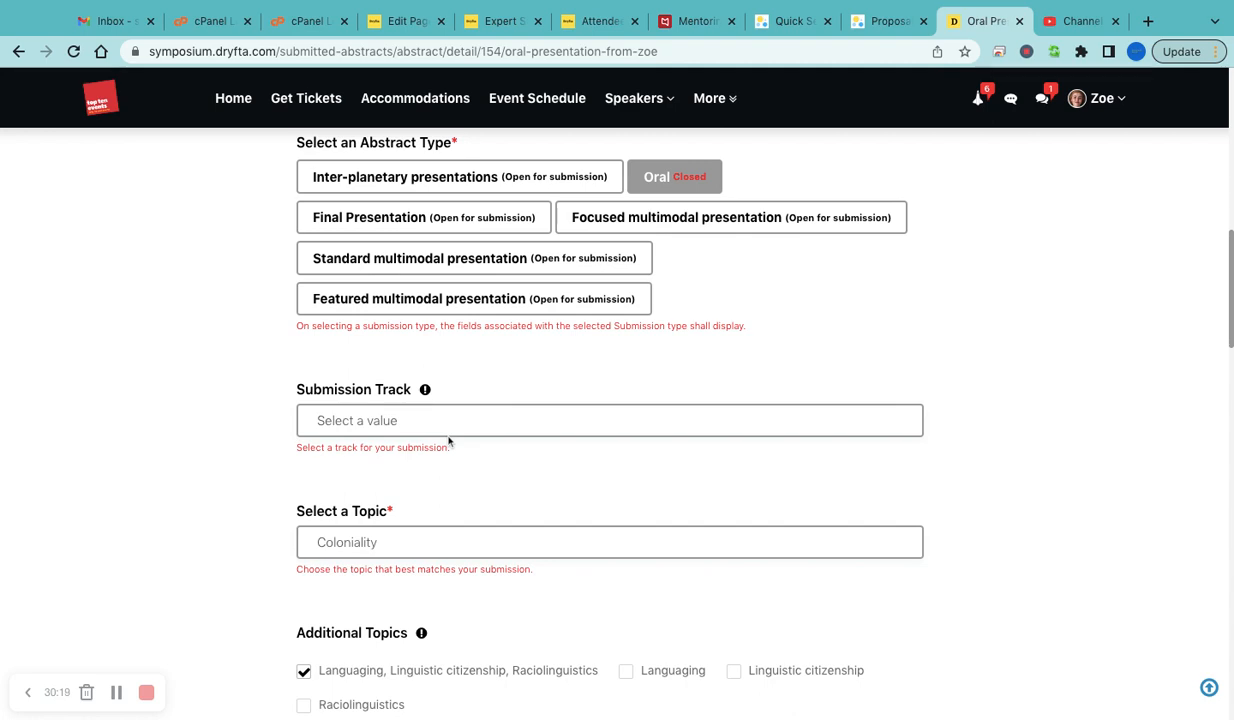
{"action": "scroll", "coordinate": [845, 251], "scroll_direction": "up", "scroll_amount": 6}
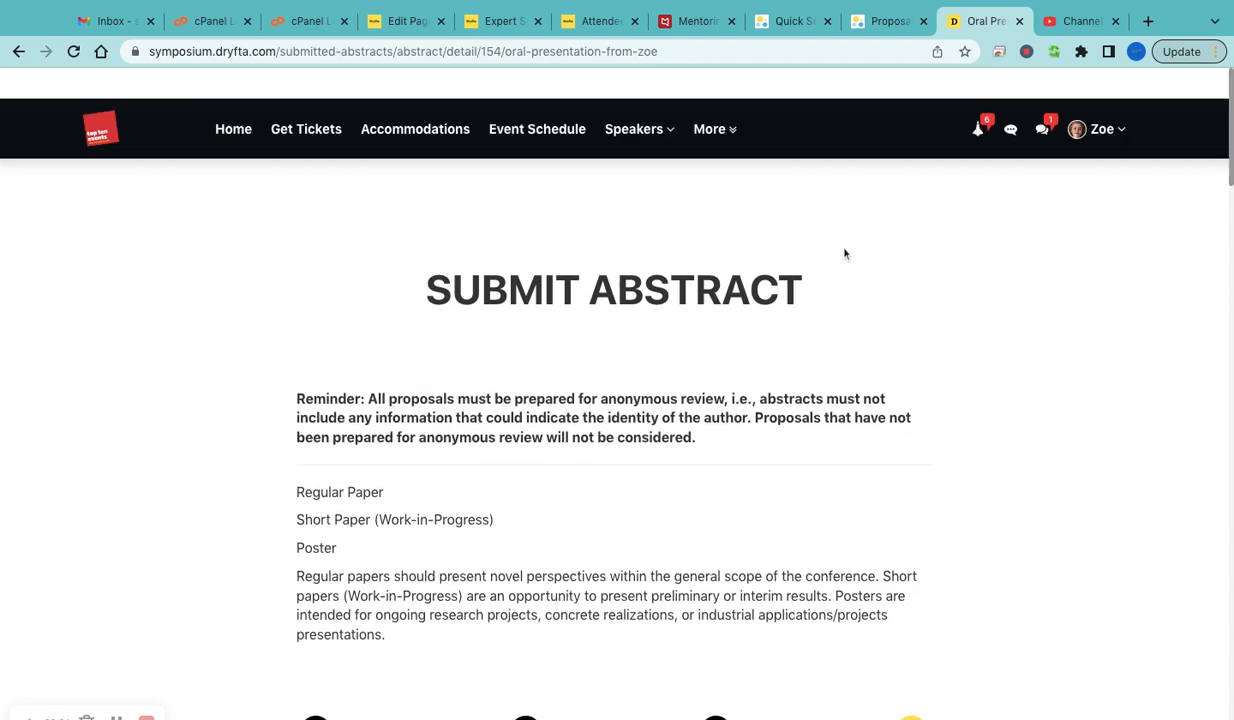
{"action": "scroll", "coordinate": [775, 363], "scroll_direction": "down", "scroll_amount": 4}
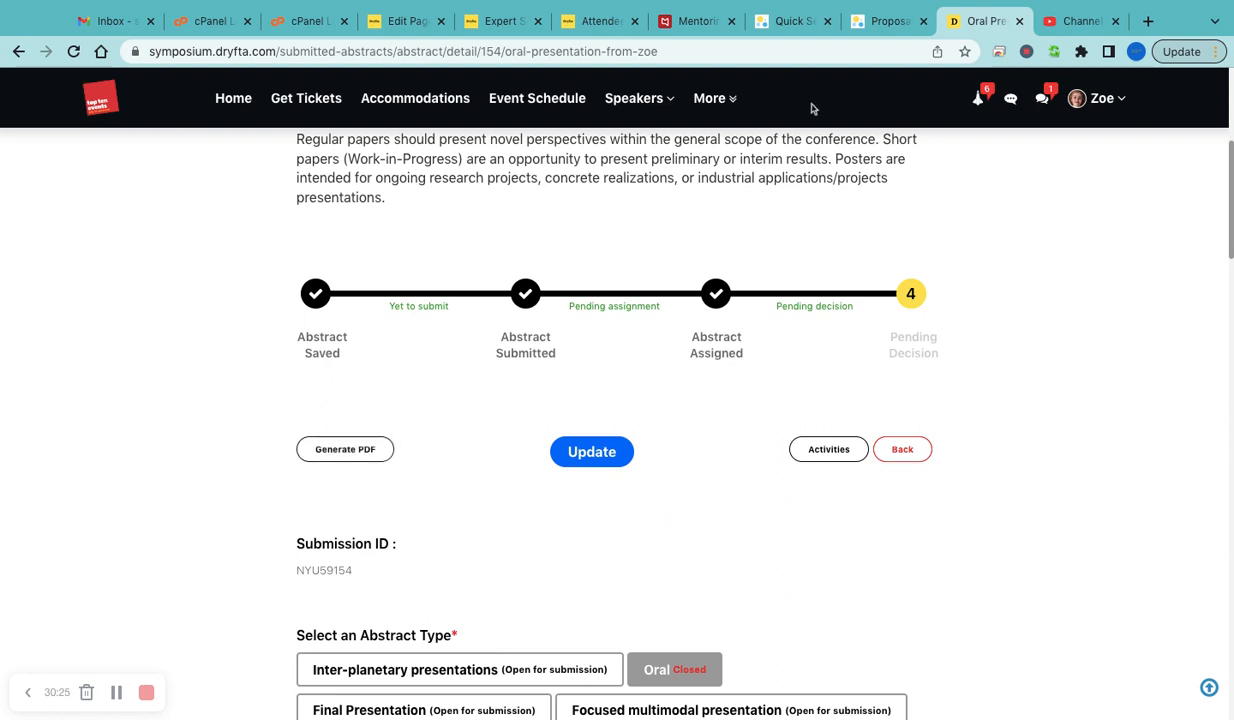
- Open the admin backend's Submission PDF/CSV Settings and select the type "PDF/CSV generated at My Submissions (Author Dashboard)"
{"action": "left_click", "coordinate": [873, 28]}
{"action": "scroll", "coordinate": [105, 453], "scroll_direction": "down", "scroll_amount": 1}
{"action": "scroll", "coordinate": [100, 445], "scroll_direction": "down", "scroll_amount": 2}
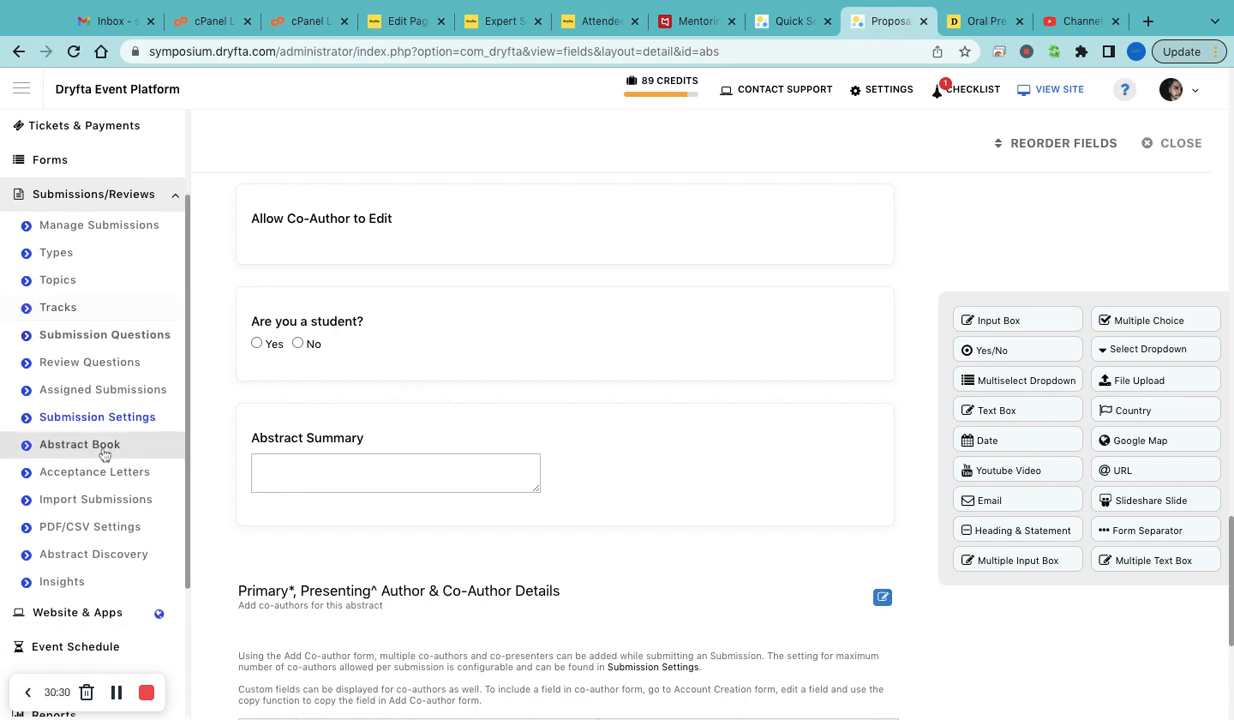
{"action": "left_click", "coordinate": [92, 524]}
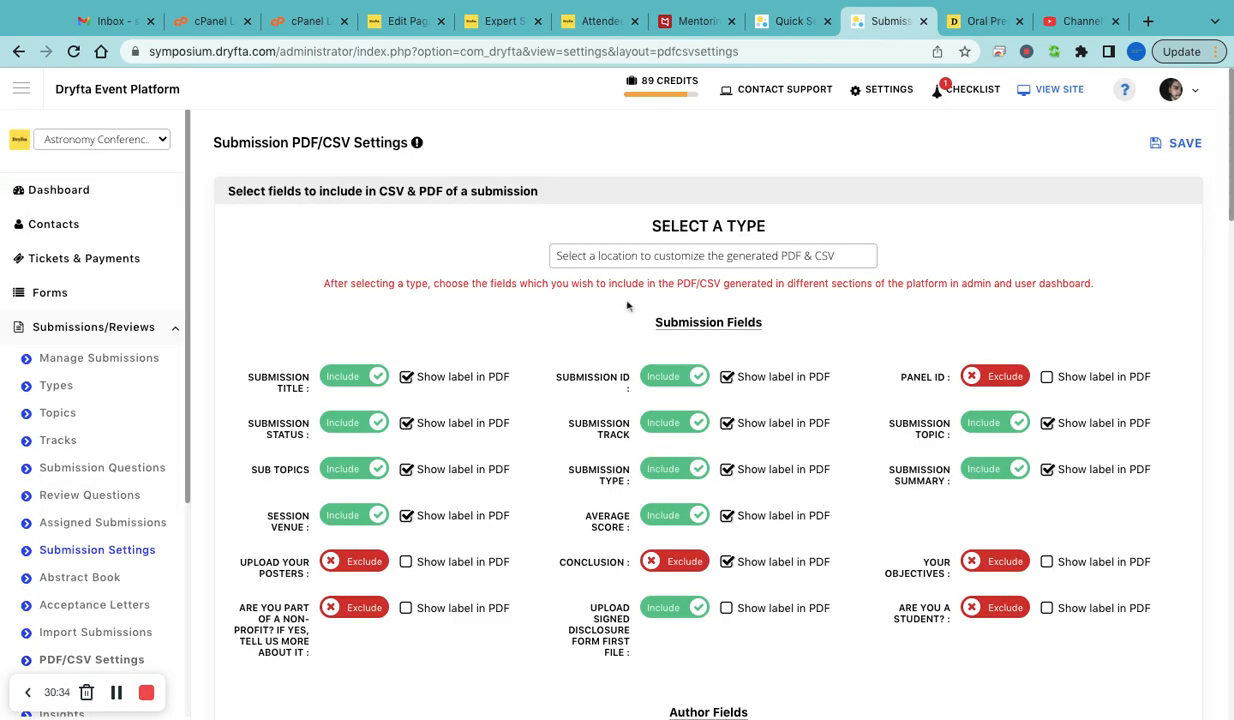
{"action": "left_click", "coordinate": [664, 260]}
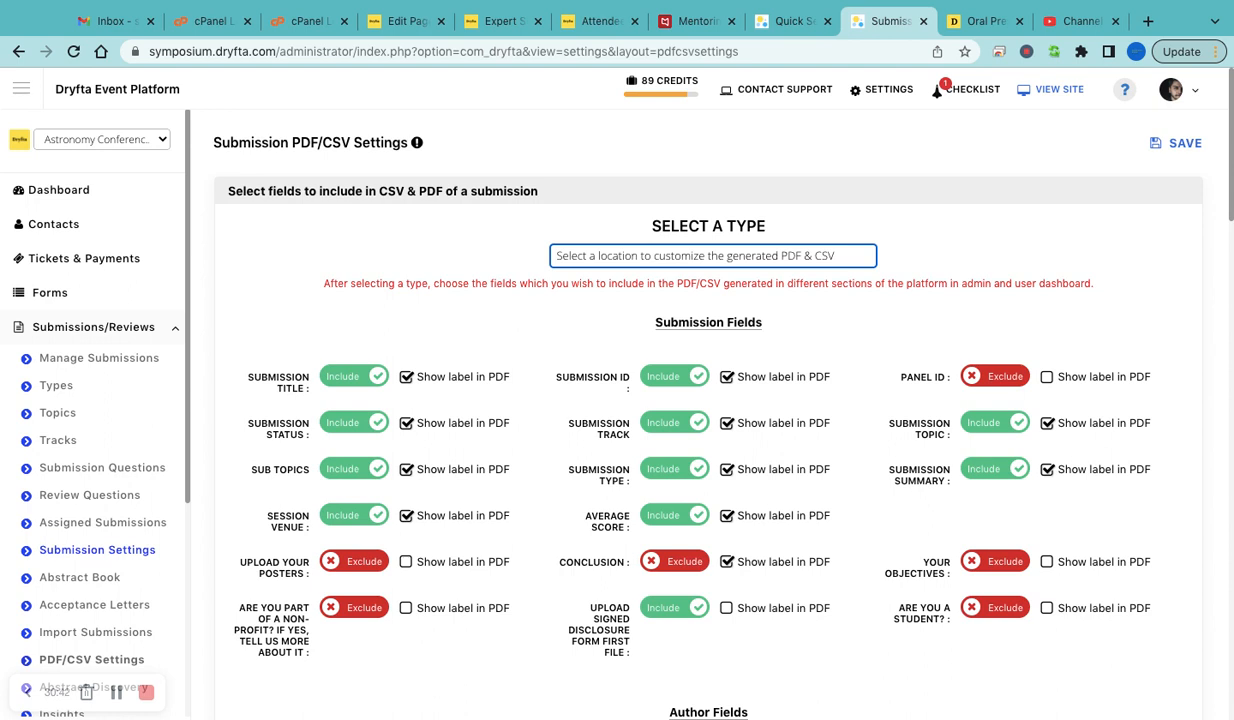
{"action": "left_click", "coordinate": [725, 317]}
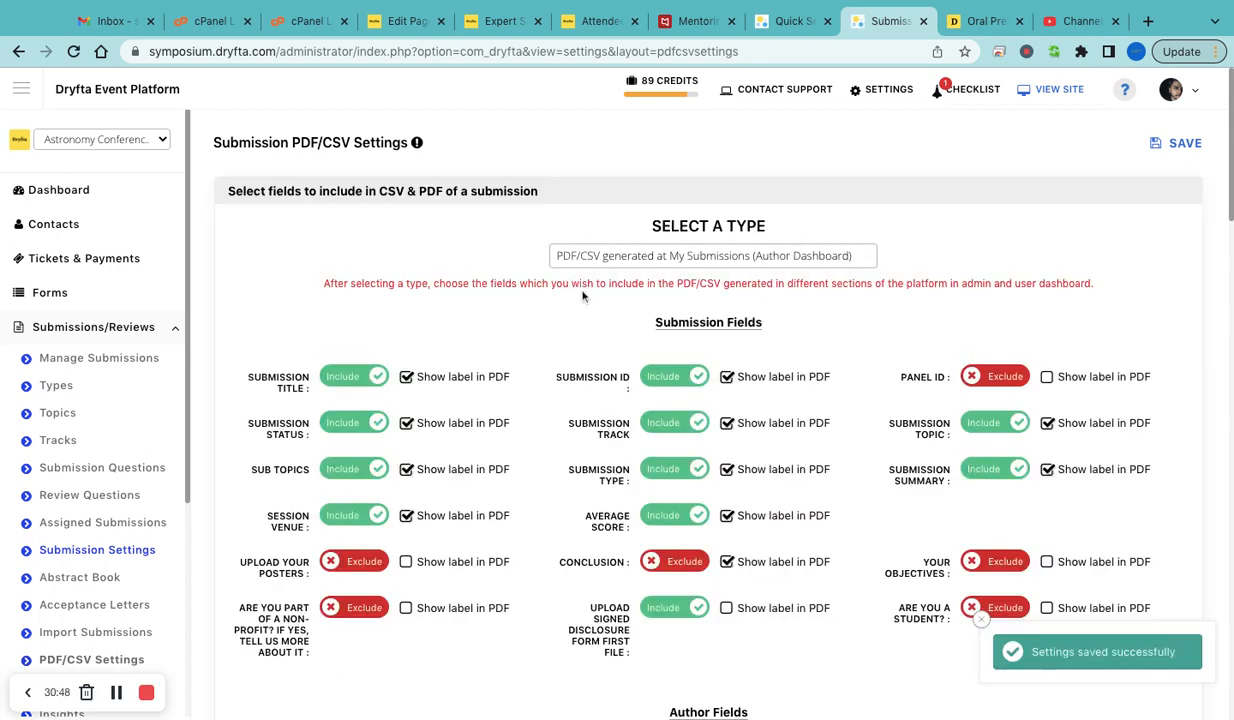
- Exclude the reviewer name, email and organization from the author's PDF/CSV, and disable the reviewer organization's PDF label
{"action": "scroll", "coordinate": [513, 375], "scroll_direction": "down", "scroll_amount": 2}
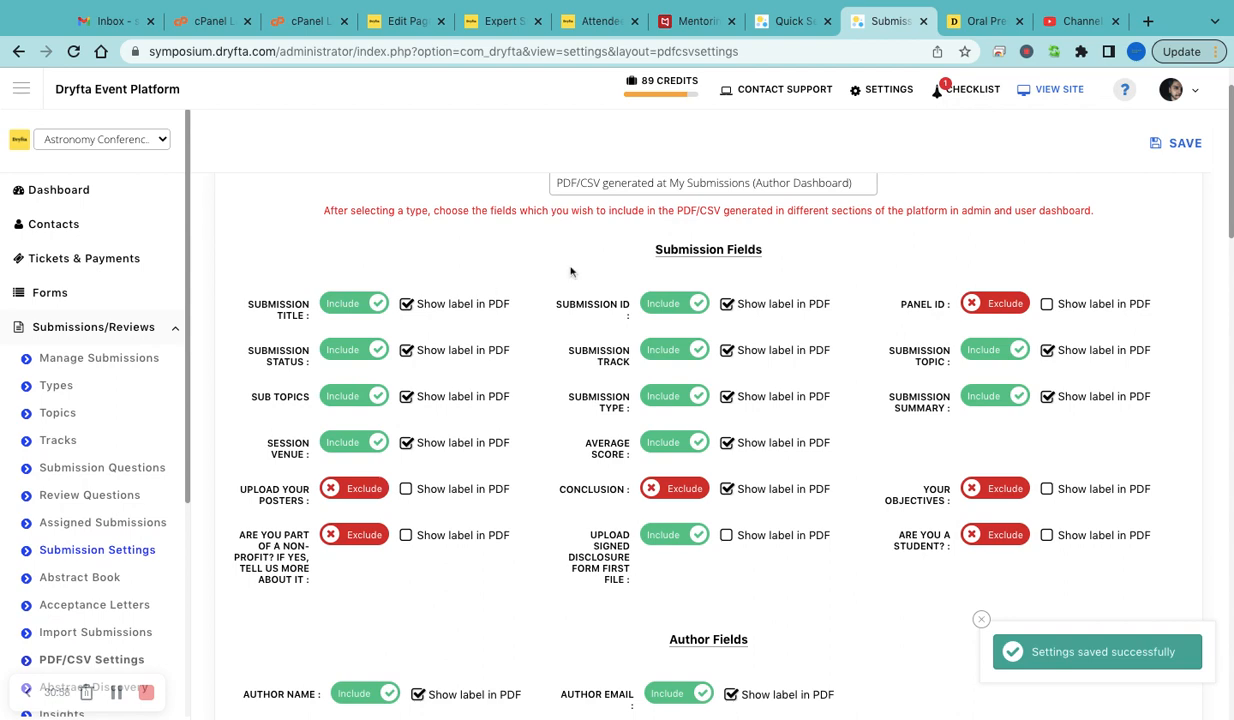
{"action": "scroll", "coordinate": [485, 392], "scroll_direction": "down", "scroll_amount": 3}
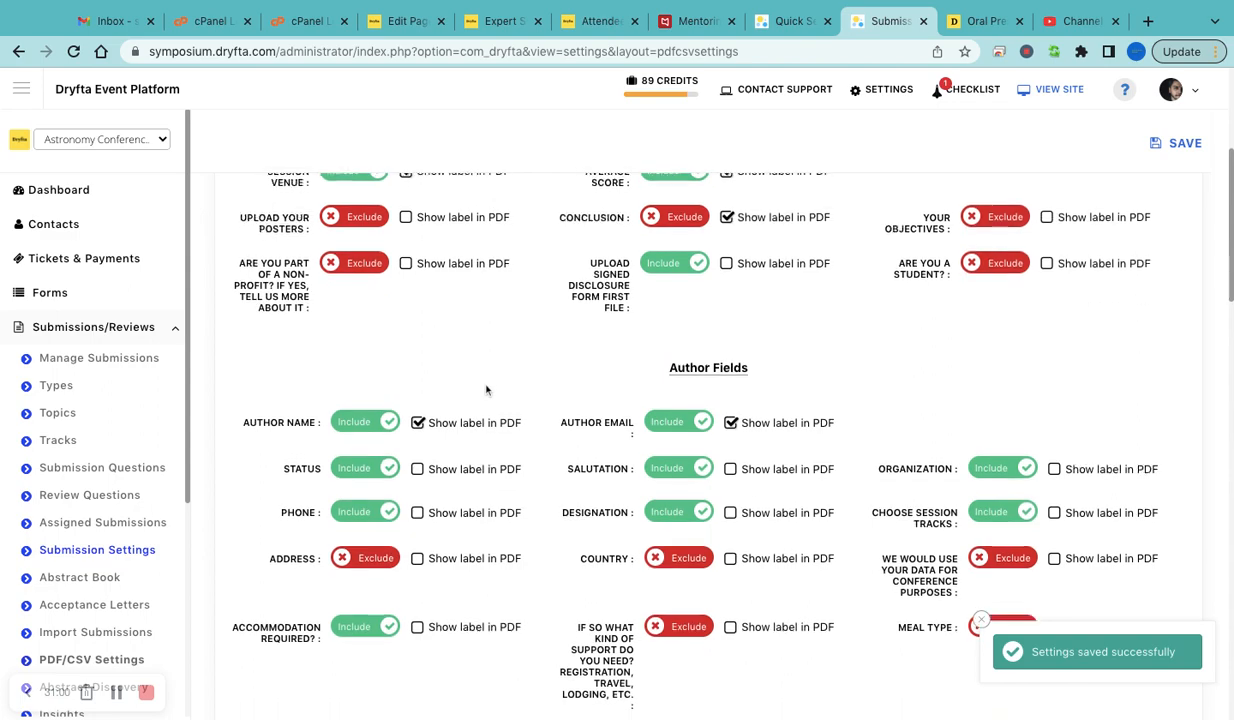
{"action": "scroll", "coordinate": [701, 376], "scroll_direction": "down", "scroll_amount": 6}
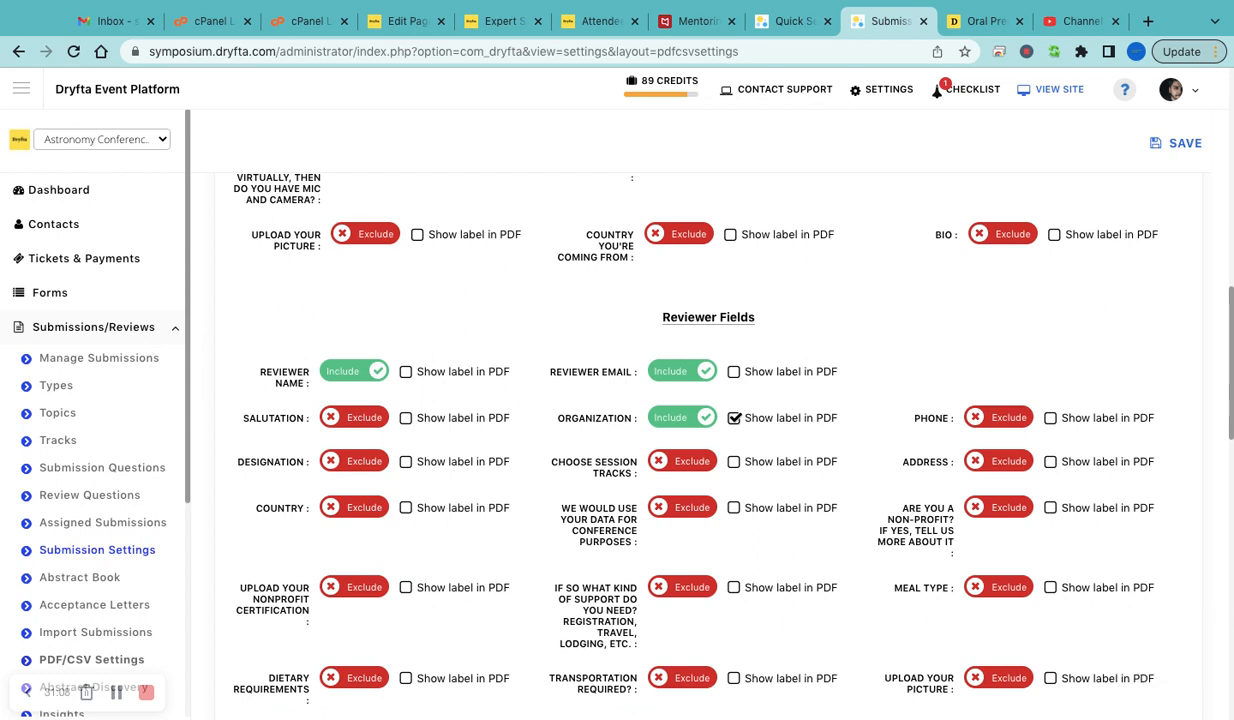
{"action": "scroll", "coordinate": [730, 438], "scroll_direction": "down", "scroll_amount": 1}
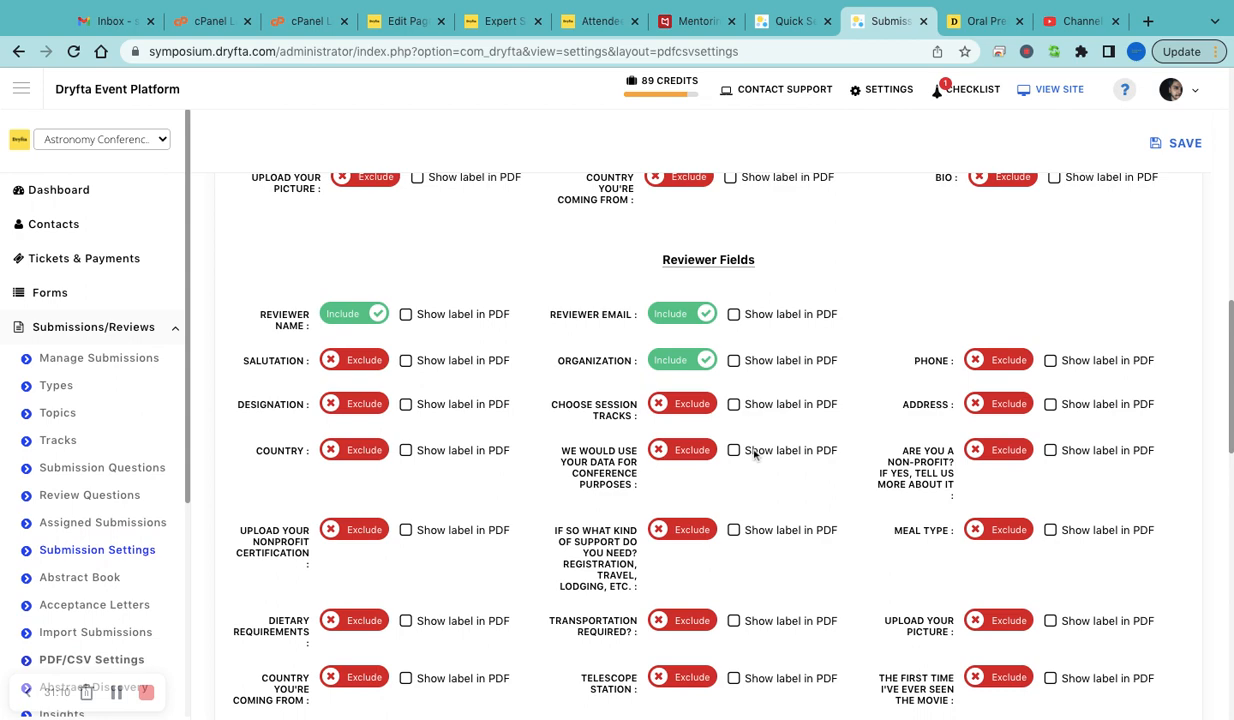
{"action": "left_click", "coordinate": [655, 357]}
{"action": "left_click", "coordinate": [671, 313]}
{"action": "left_click", "coordinate": [340, 313]}
- Exclude the innovation, overall rating, exclusivity, speaking experience and conclusion review fields from the author's PDF/CSV, and save the settings
{"action": "scroll", "coordinate": [551, 508], "scroll_direction": "down", "scroll_amount": 5}
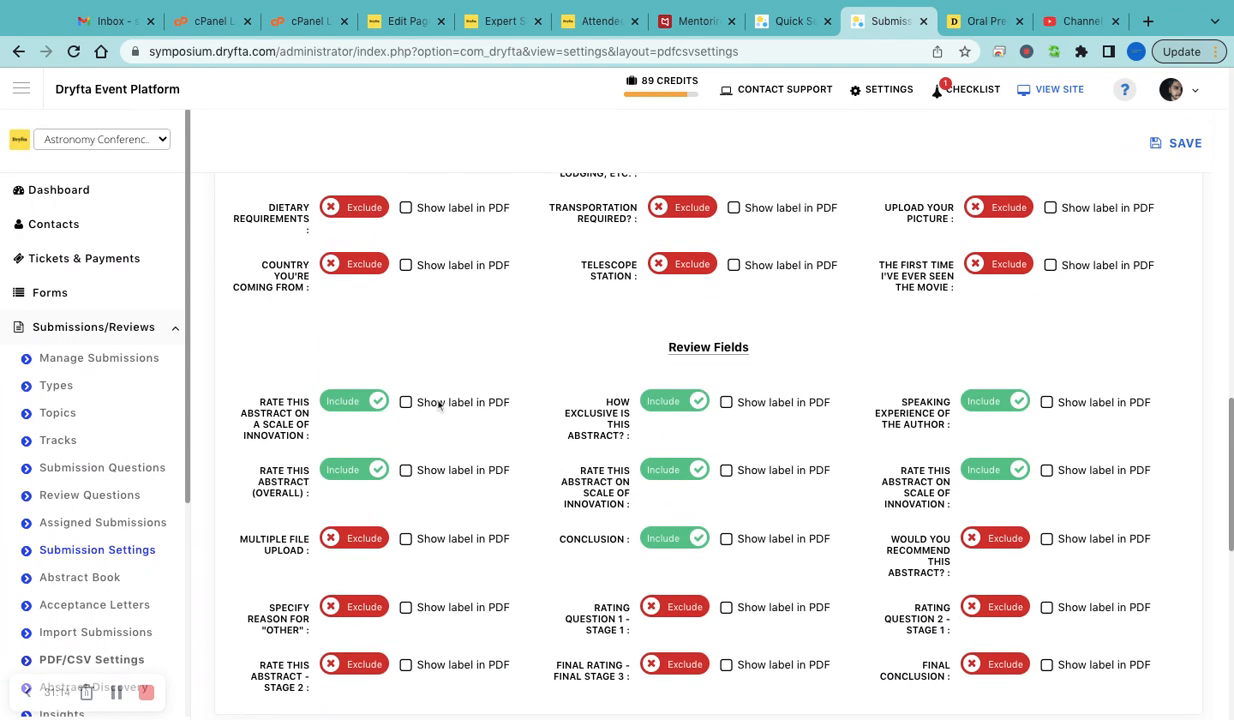
{"action": "left_click", "coordinate": [345, 401]}
{"action": "left_click", "coordinate": [358, 472]}
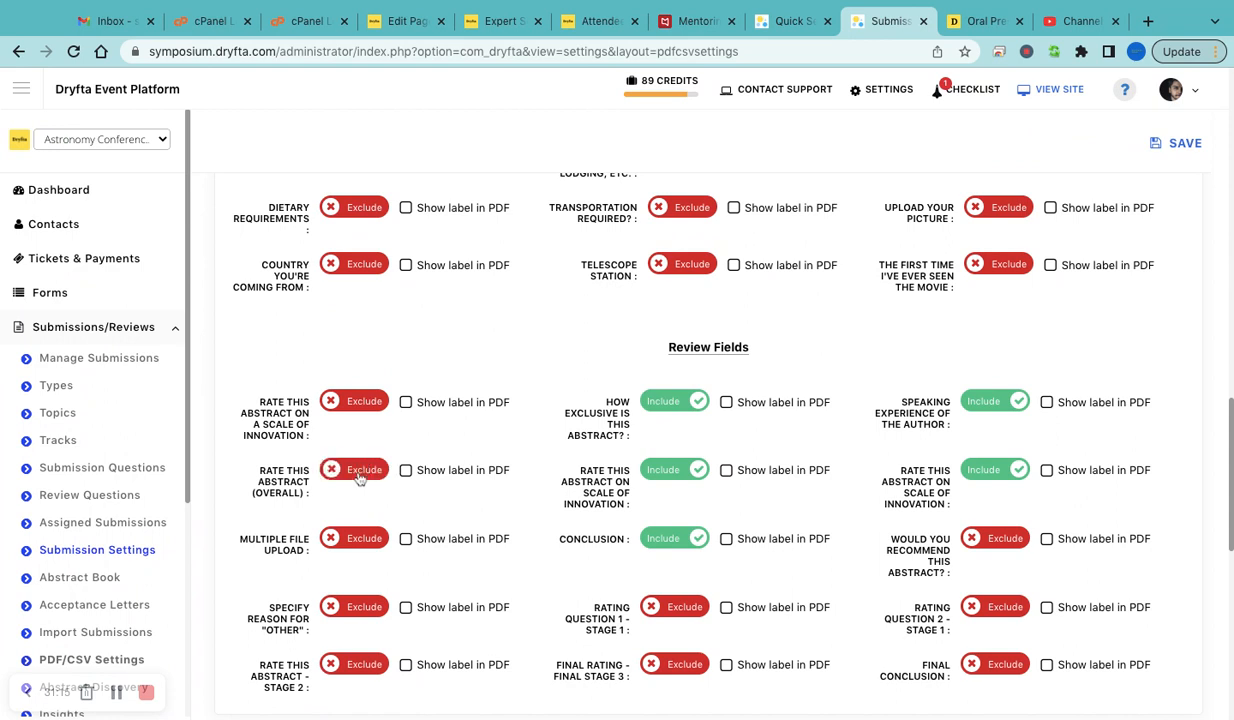
{"action": "left_click", "coordinate": [655, 401]}
{"action": "left_click", "coordinate": [655, 469]}
{"action": "left_click", "coordinate": [673, 538]}
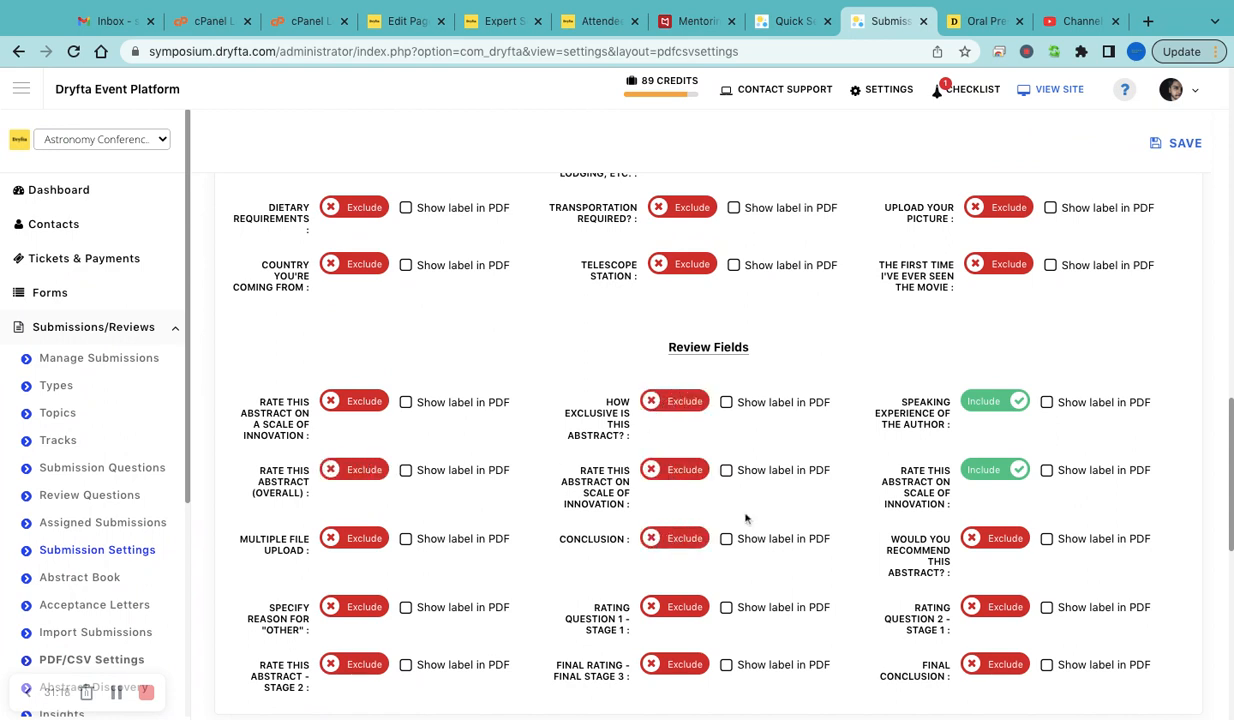
{"action": "left_click", "coordinate": [975, 469]}
{"action": "left_click", "coordinate": [987, 401]}
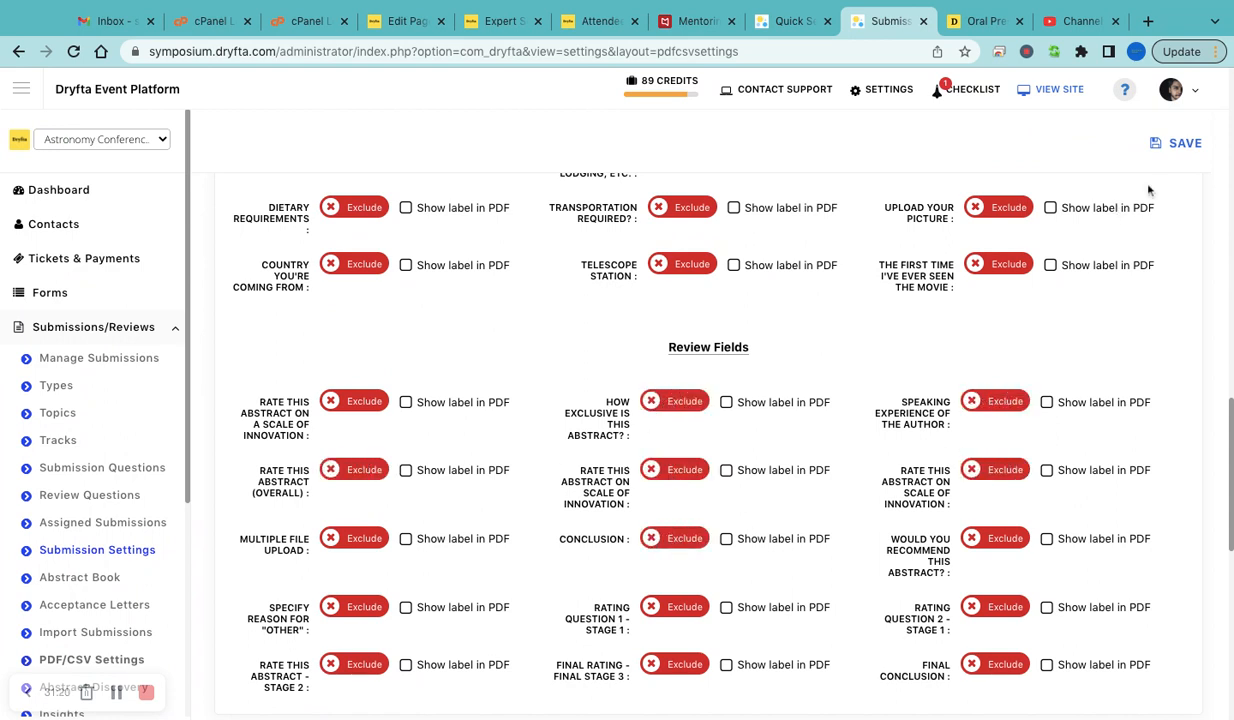
{"action": "left_click", "coordinate": [1177, 143]}
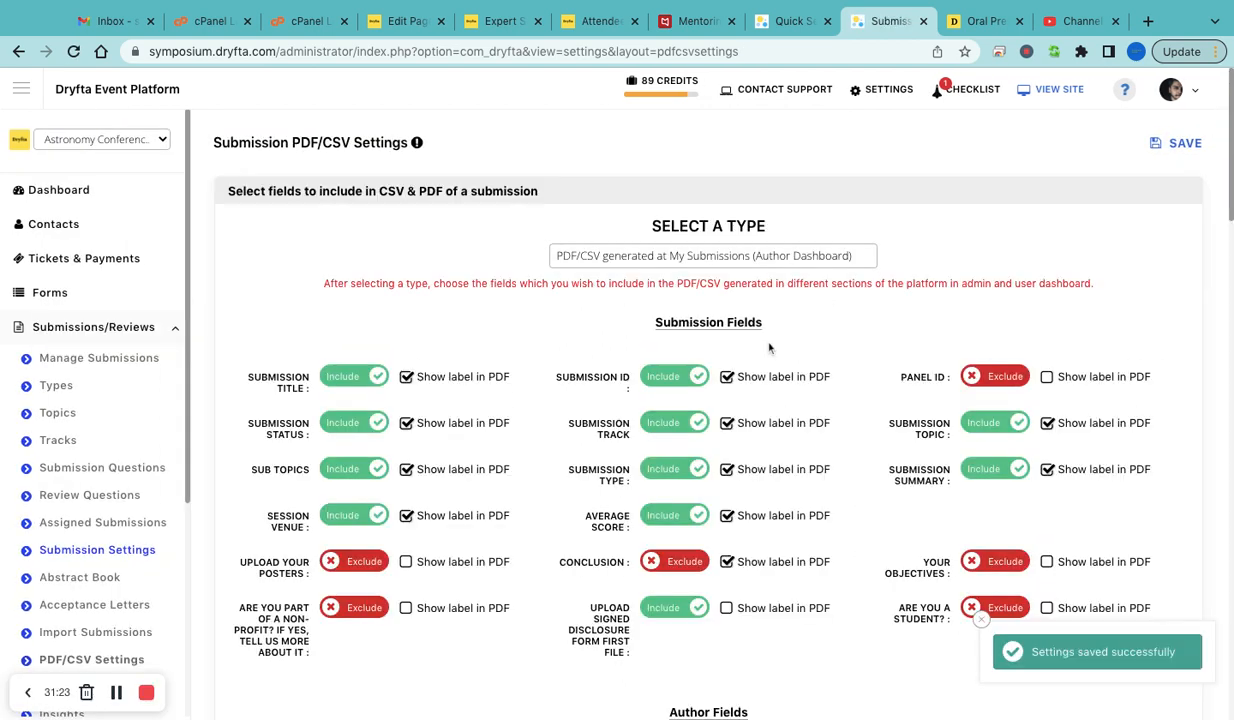
- Select the type "PDF generated at Assigned Submissions (Reviewer Dashboard)" and check which submission, author, reviewer and review fields it includes
{"action": "left_click", "coordinate": [731, 261]}
{"action": "left_click", "coordinate": [743, 243]}
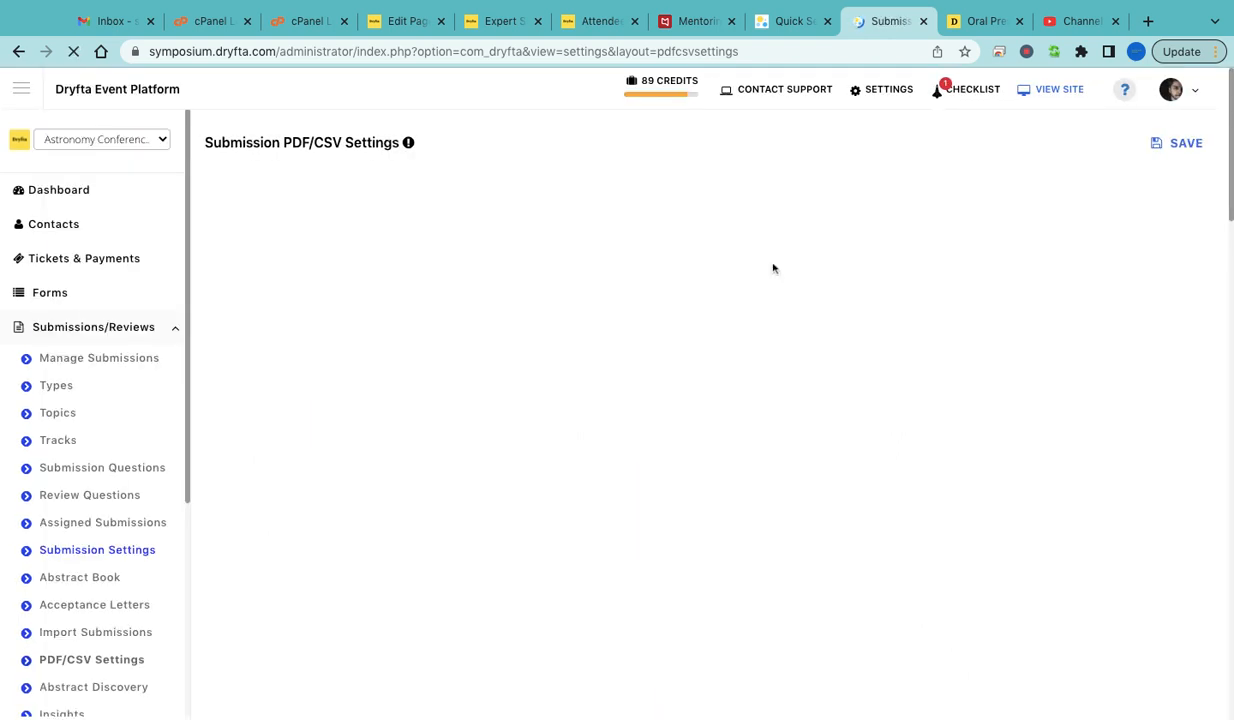
{"action": "scroll", "coordinate": [565, 394], "scroll_direction": "down", "scroll_amount": 3}
{"action": "scroll", "coordinate": [564, 395], "scroll_direction": "up", "scroll_amount": 3}
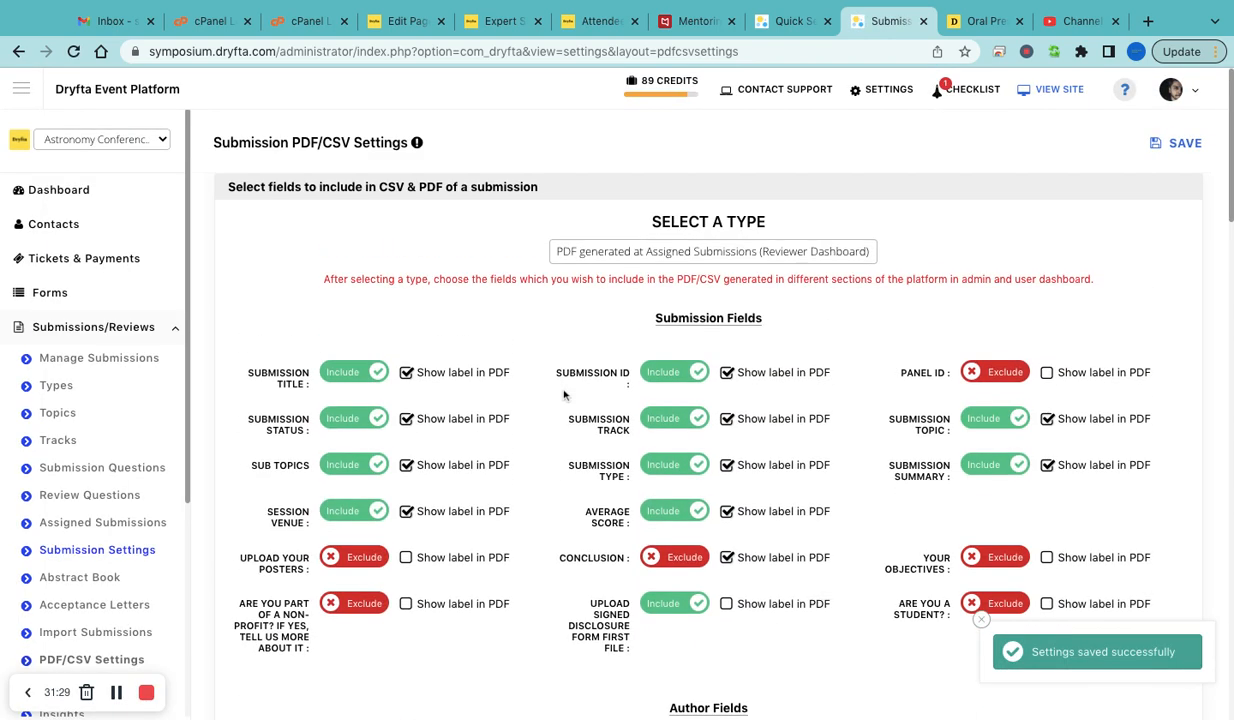
{"action": "scroll", "coordinate": [543, 463], "scroll_direction": "down", "scroll_amount": 4}
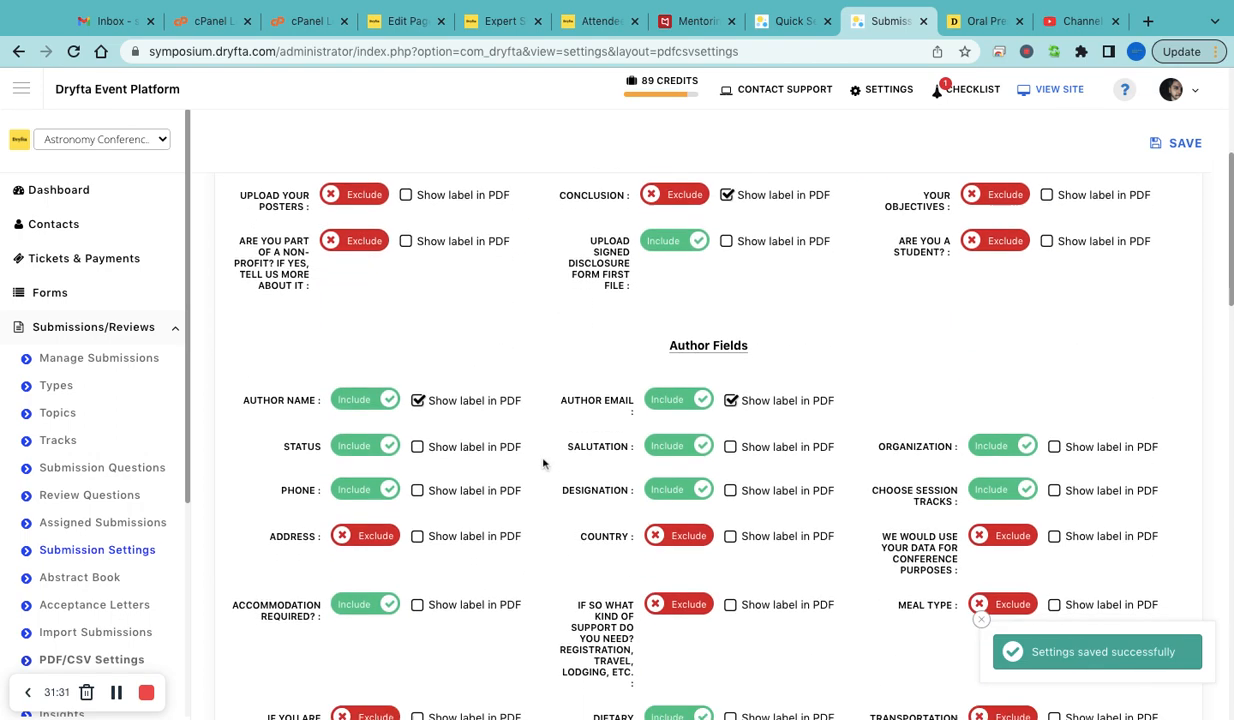
{"action": "scroll", "coordinate": [560, 461], "scroll_direction": "down", "scroll_amount": 4}
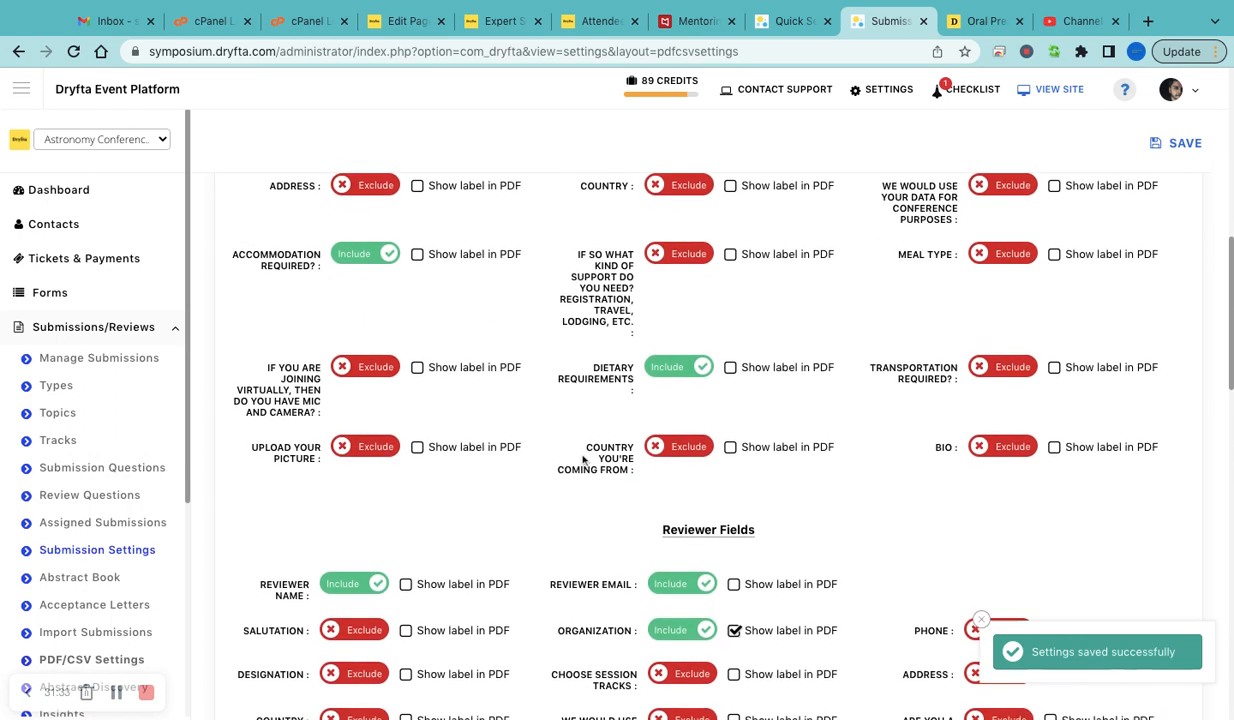
{"action": "scroll", "coordinate": [583, 459], "scroll_direction": "down", "scroll_amount": 3}
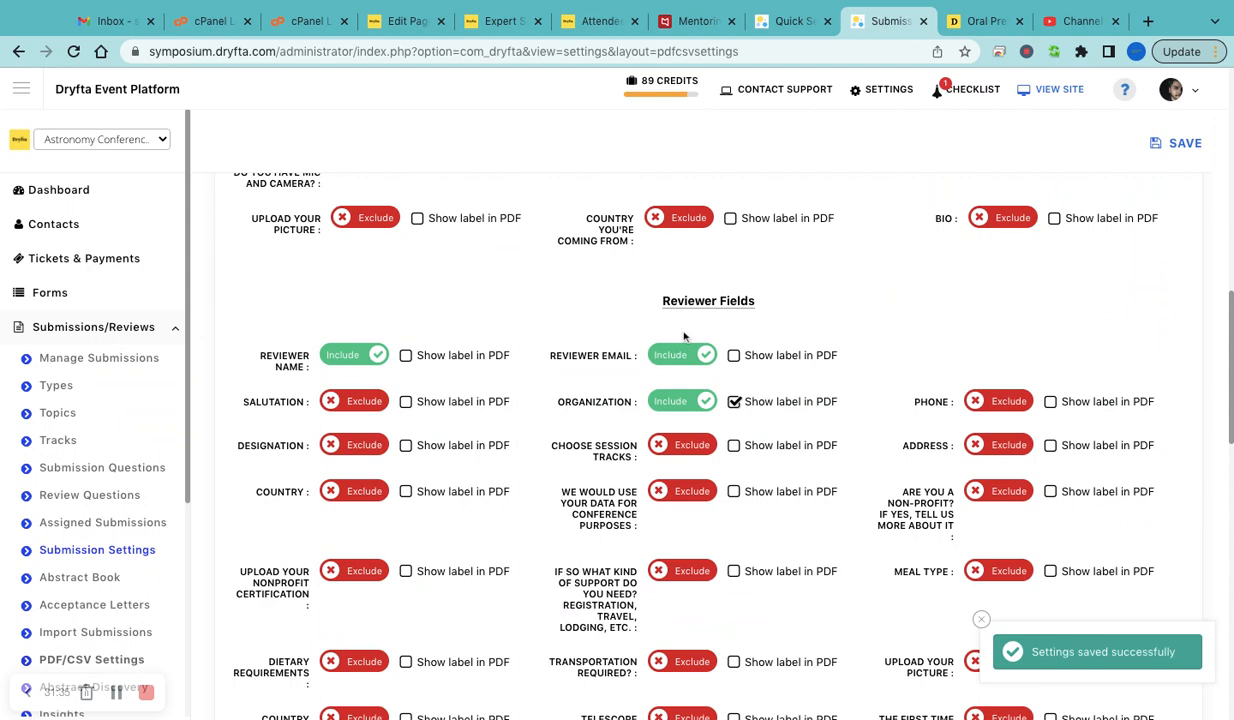
{"action": "scroll", "coordinate": [680, 350], "scroll_direction": "down", "scroll_amount": 5}
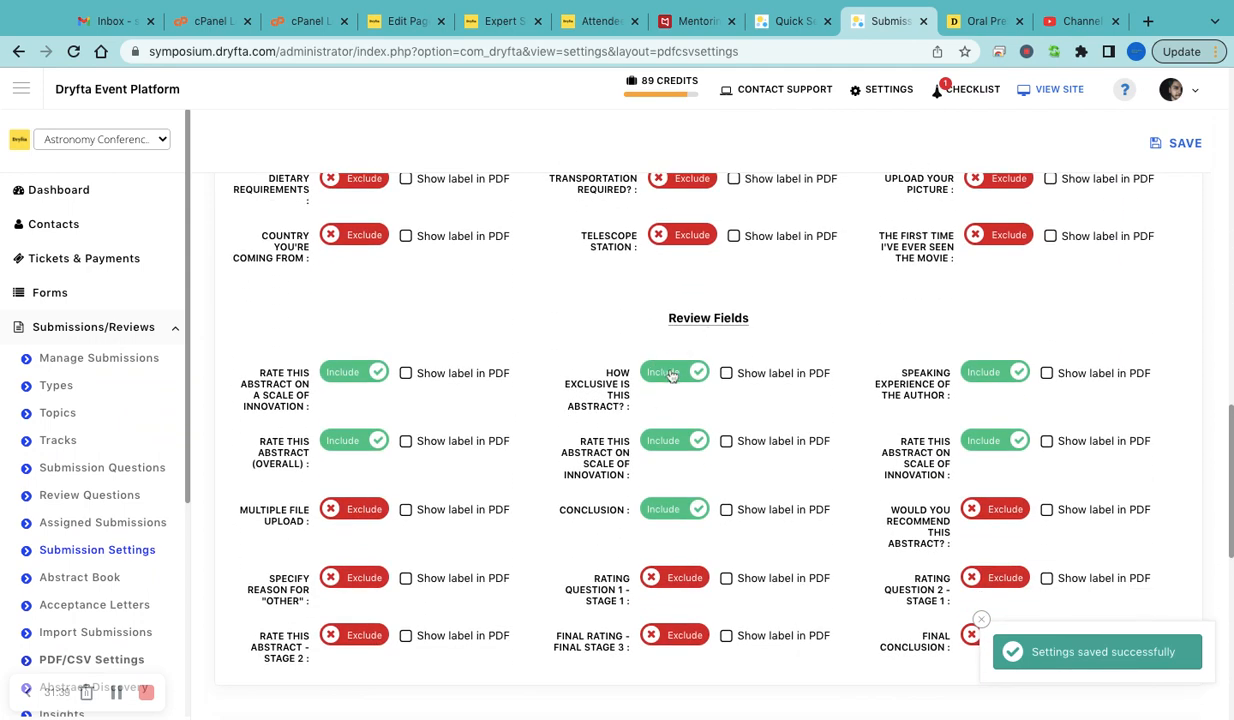
{"action": "scroll", "coordinate": [653, 430], "scroll_direction": "up", "scroll_amount": 4}
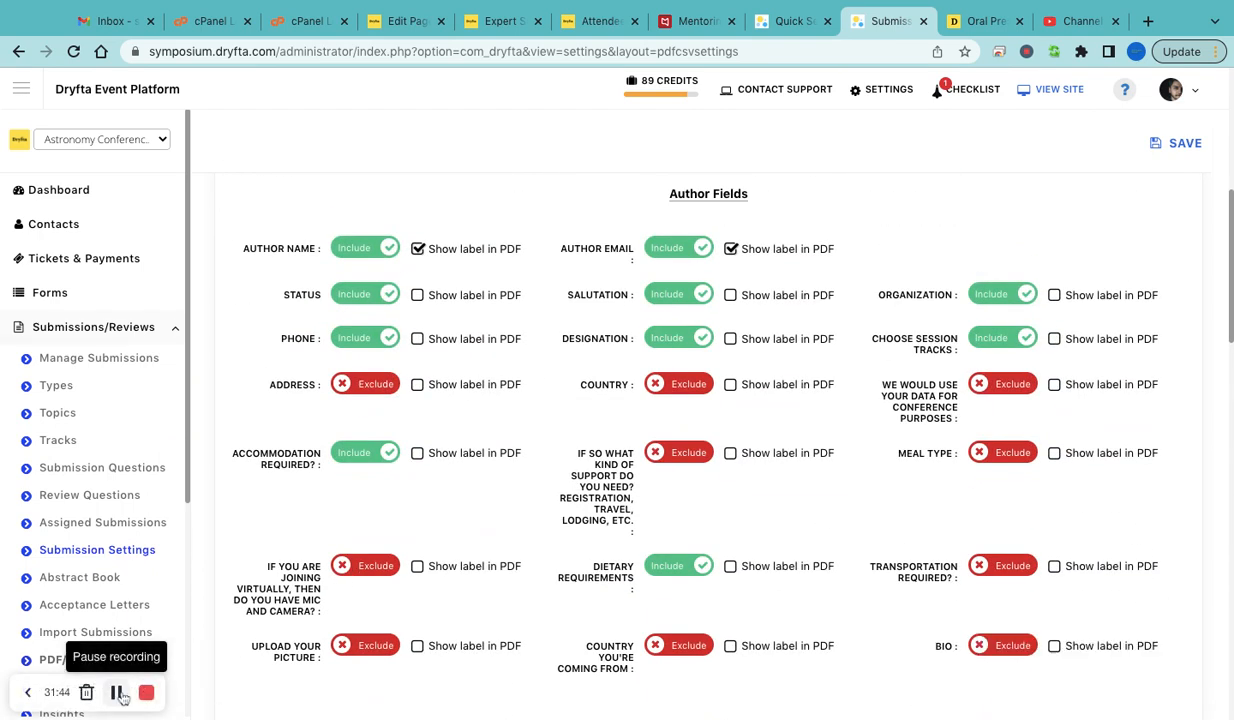
{"action": "left_click", "coordinate": [983, 30]}
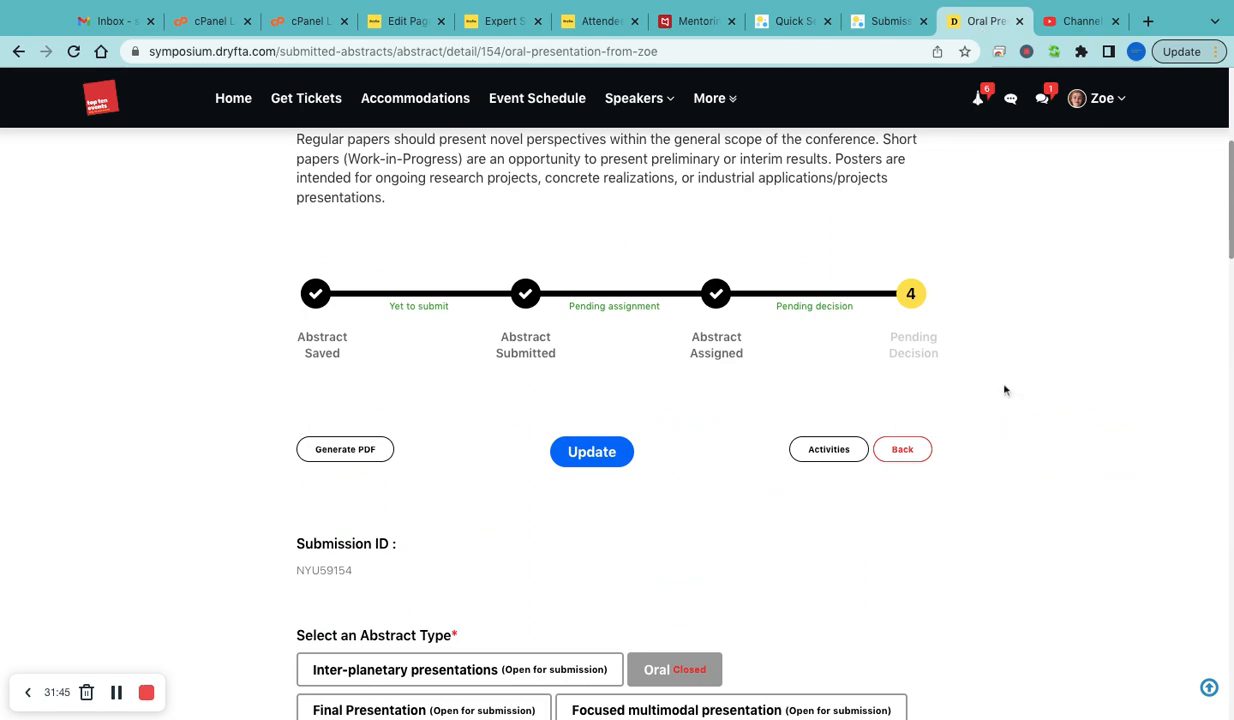
{"action": "scroll", "coordinate": [1005, 390], "scroll_direction": "up", "scroll_amount": 4}
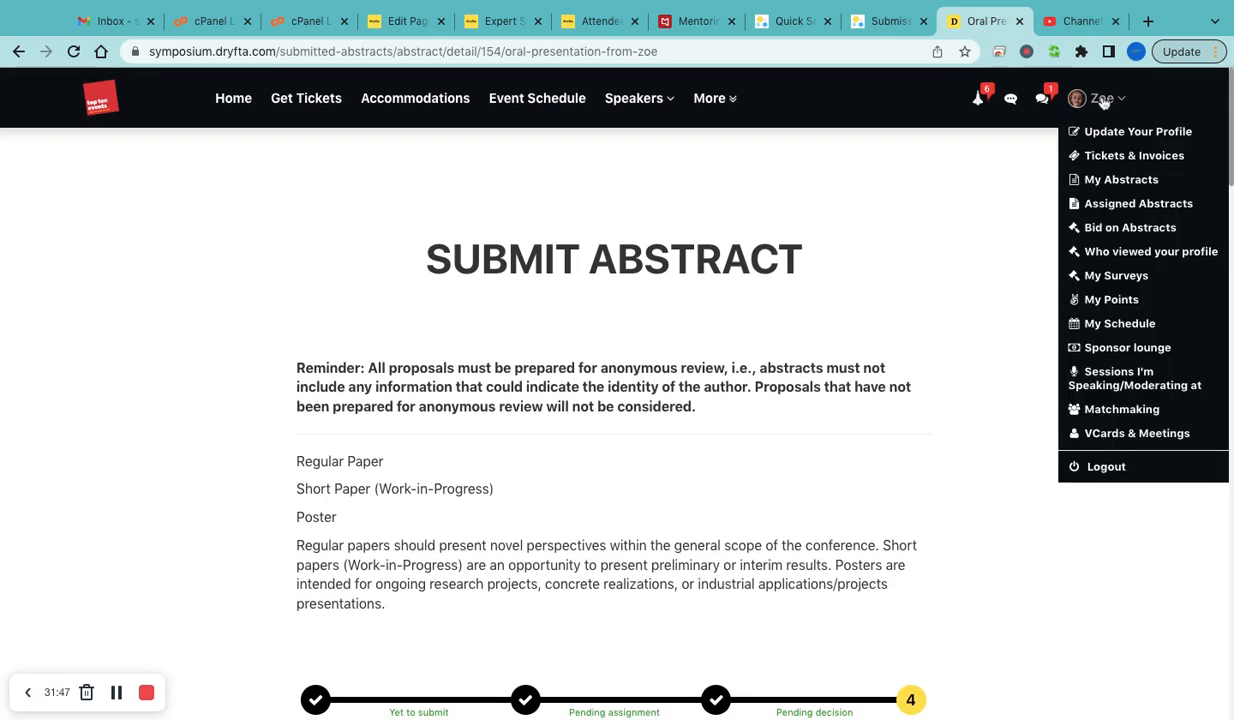
{"action": "left_click", "coordinate": [885, 21]}
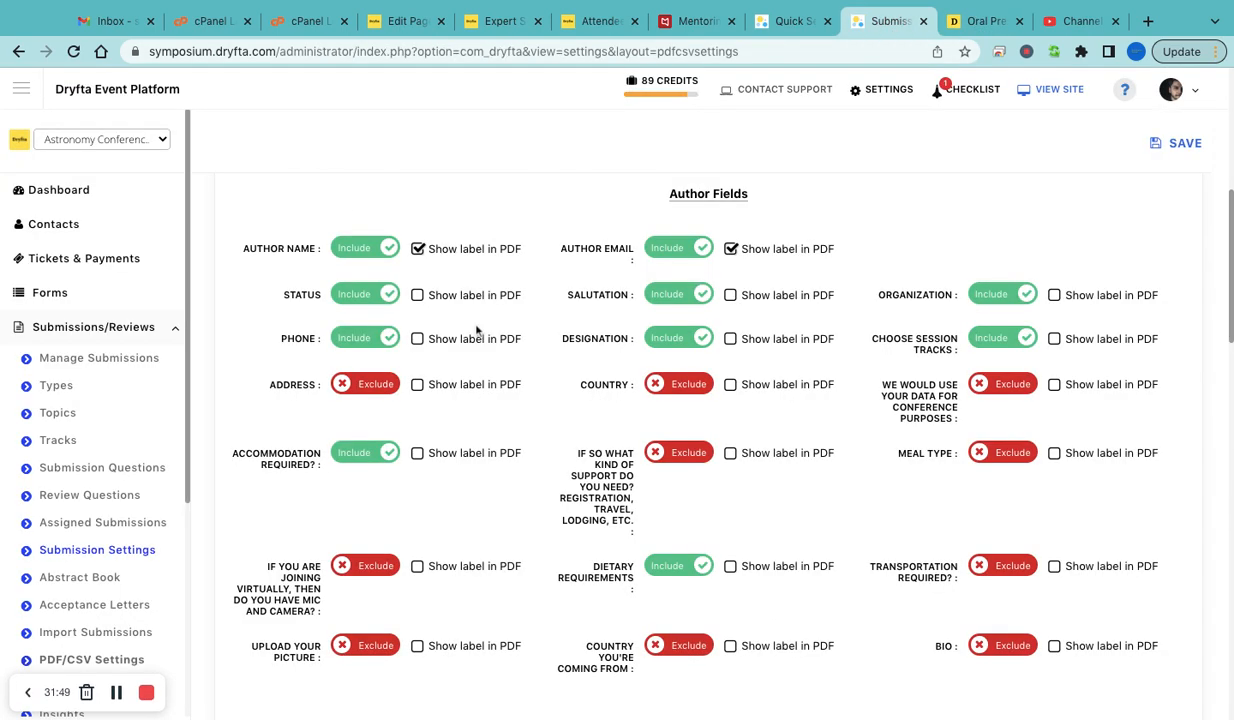
- Open the Manage Submissions list in the admin backend
{"action": "left_click", "coordinate": [122, 359]}
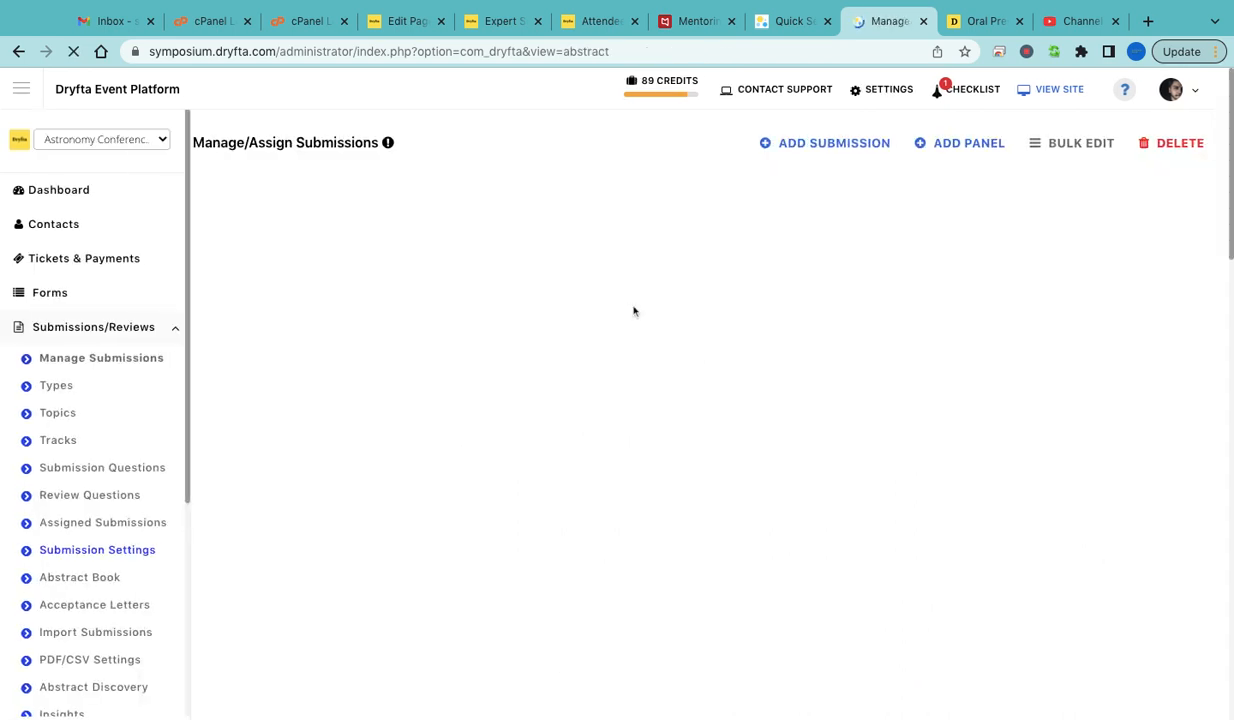
{"action": "scroll", "coordinate": [430, 490], "scroll_direction": "down", "scroll_amount": 3}
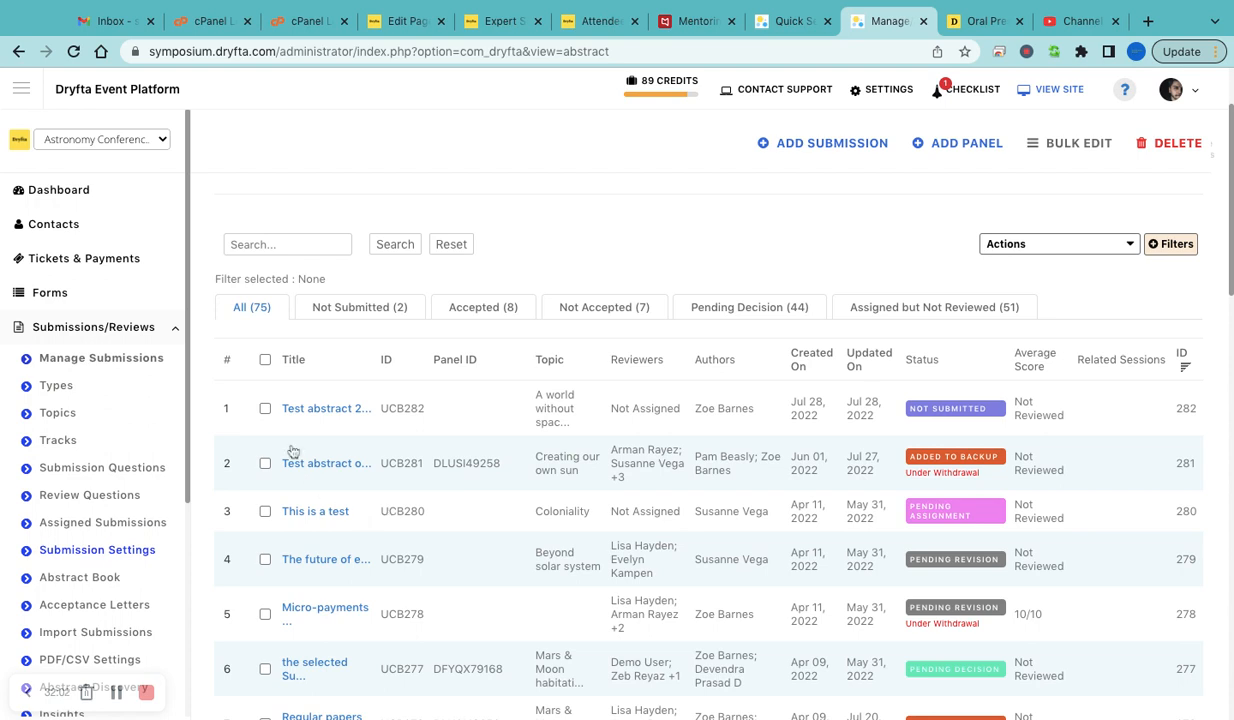
- Show the Pending Decision submissions, select all of them and open their bulk edit with the Assign/Unassign Reviewers option
{"action": "left_click", "coordinate": [713, 317]}
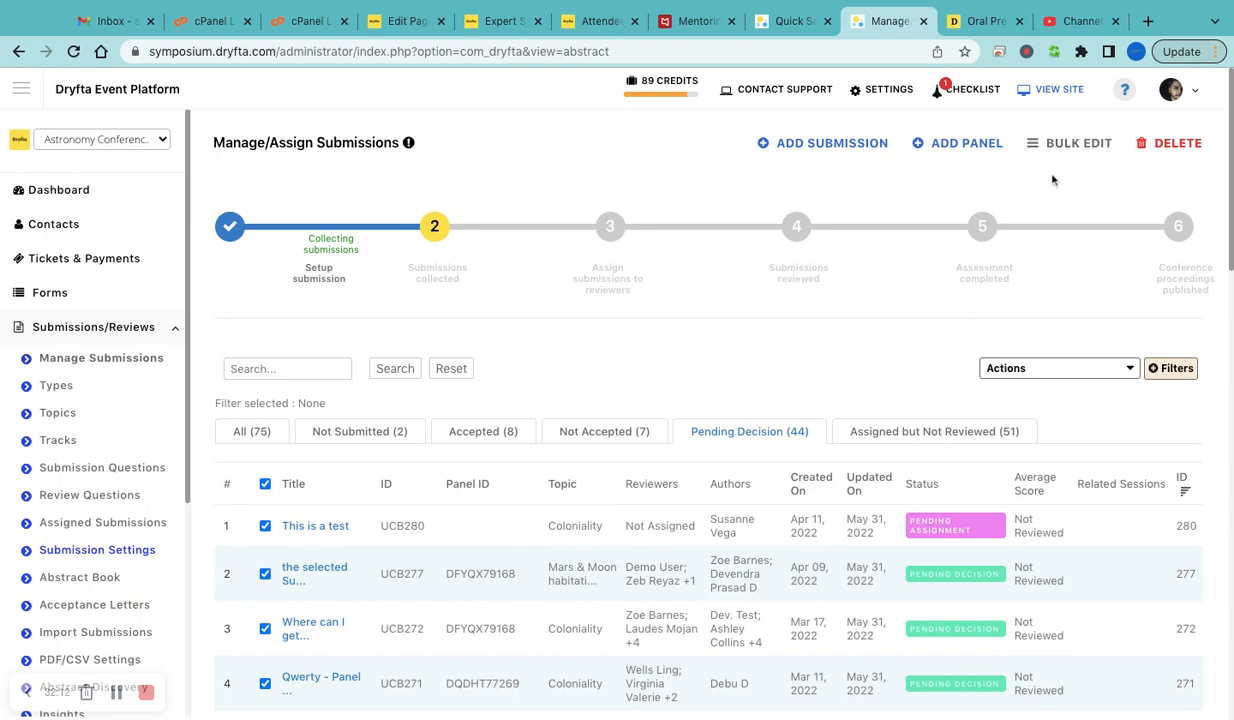
{"action": "left_click", "coordinate": [1030, 146]}
{"action": "left_click", "coordinate": [680, 311]}
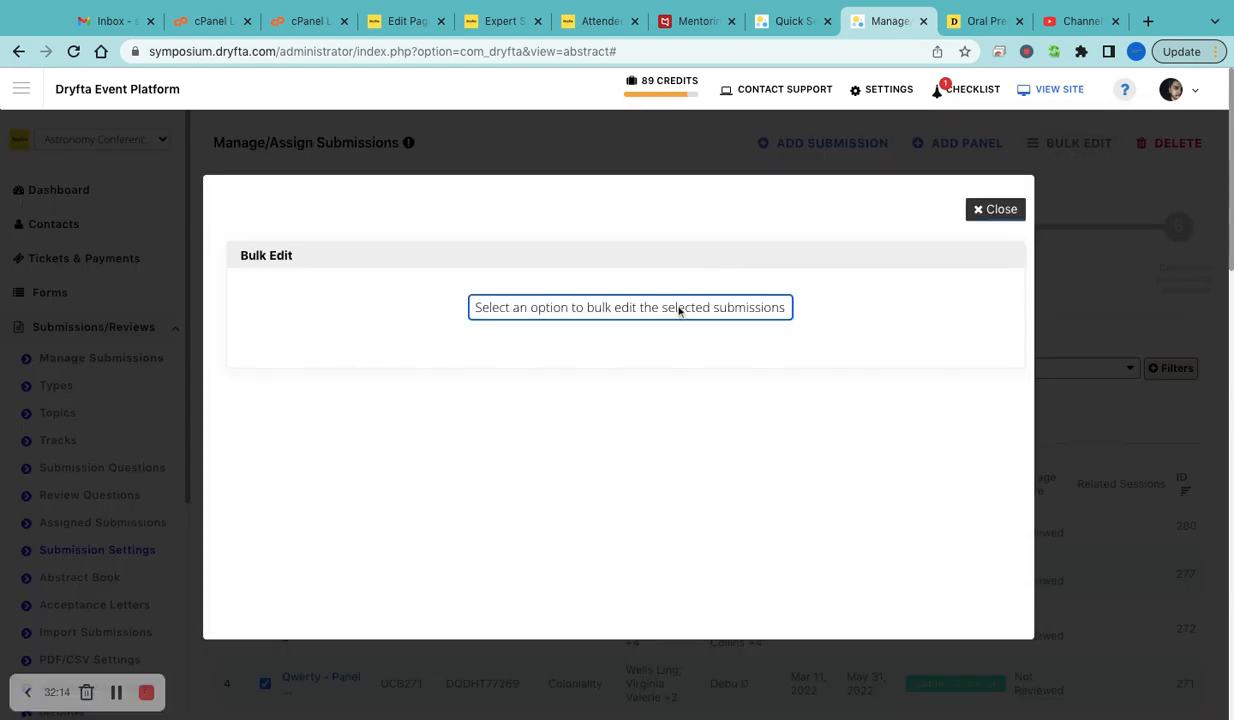
{"action": "left_click", "coordinate": [620, 397]}
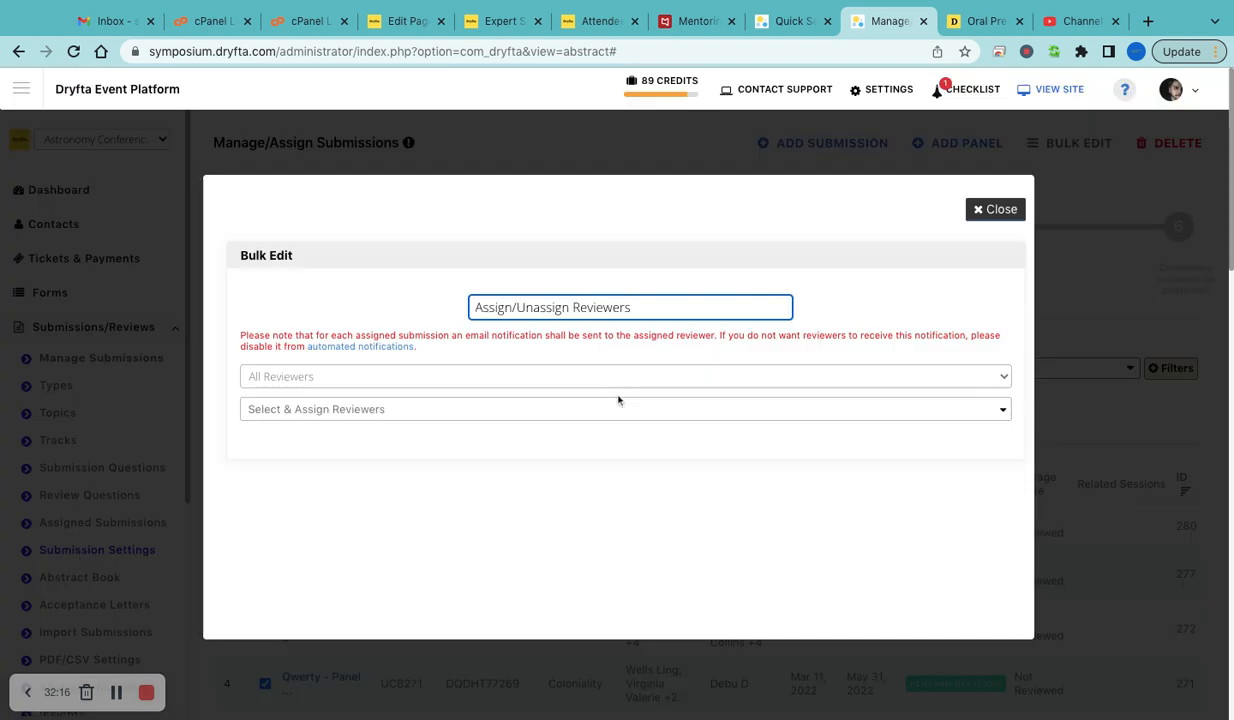
- Choose six reviewers below their assignment limit for the selected submissions, and close the bulk edit without assigning them
{"action": "left_click", "coordinate": [508, 409]}
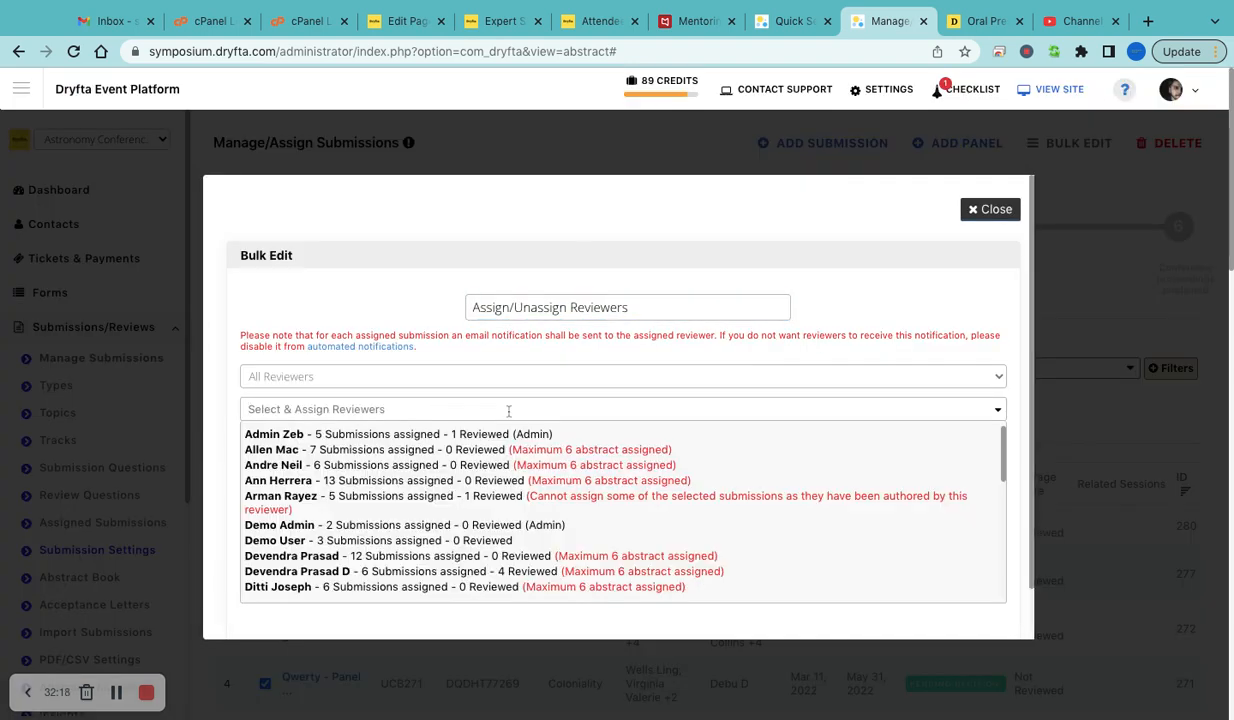
{"action": "left_click", "coordinate": [520, 438]}
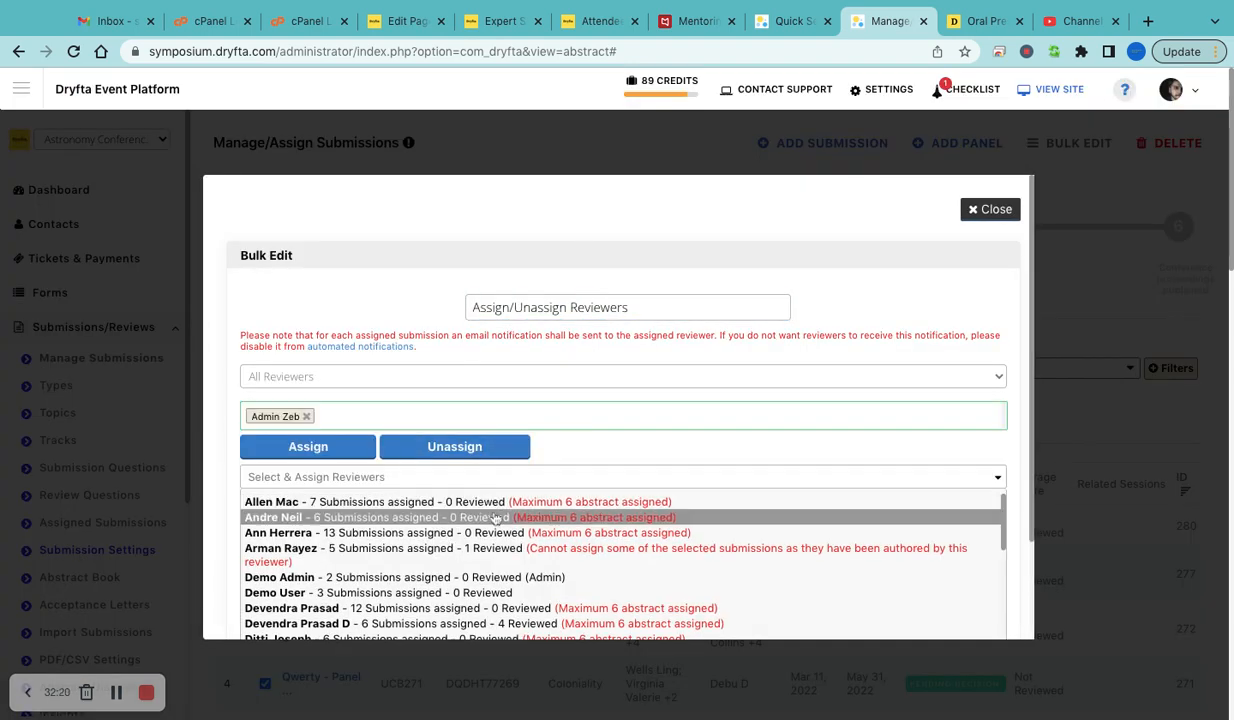
{"action": "scroll", "coordinate": [496, 560], "scroll_direction": "down", "scroll_amount": 1}
{"action": "left_click", "coordinate": [487, 530]}
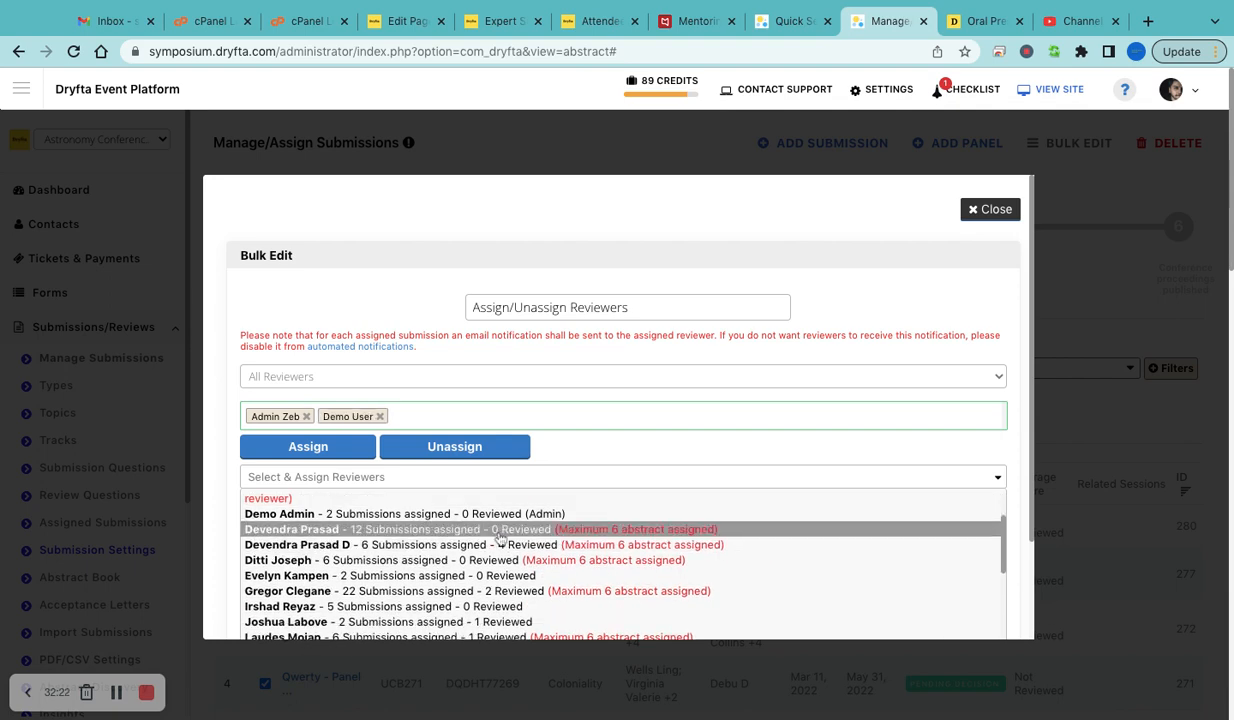
{"action": "left_click", "coordinate": [485, 514]}
{"action": "left_click", "coordinate": [483, 560]}
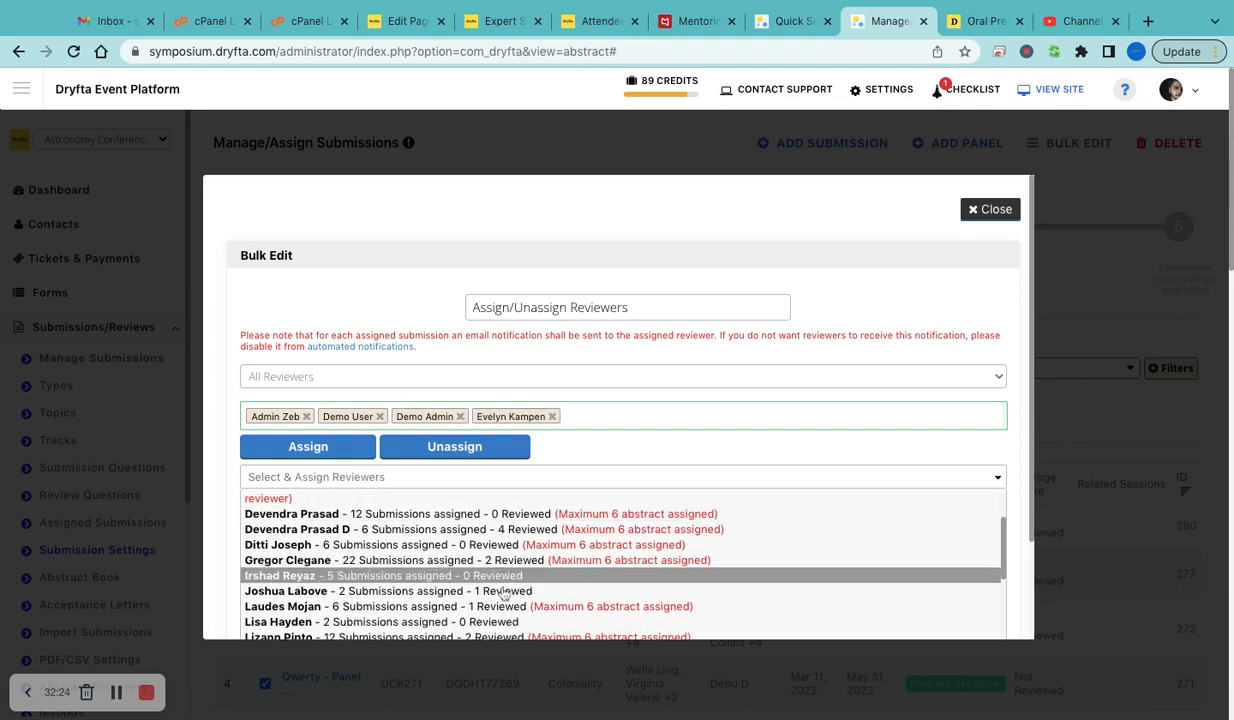
{"action": "left_click", "coordinate": [490, 590]}
{"action": "left_click", "coordinate": [527, 578]}
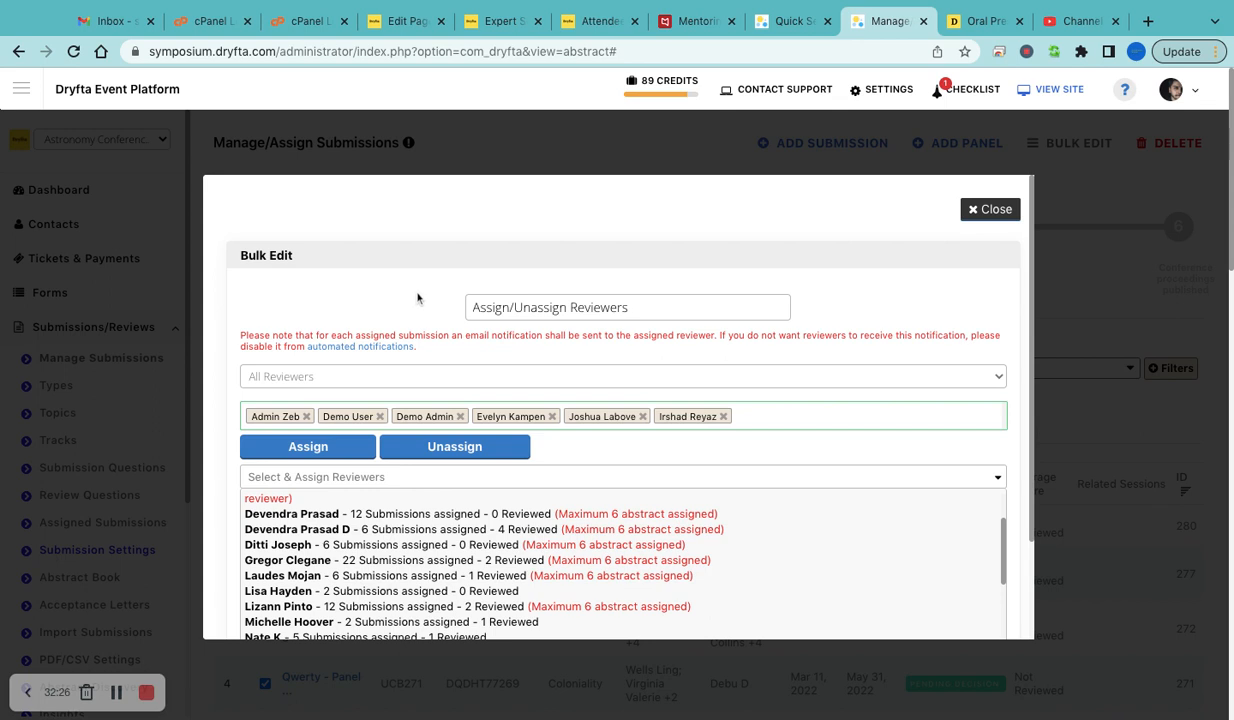
{"action": "left_click", "coordinate": [418, 297]}
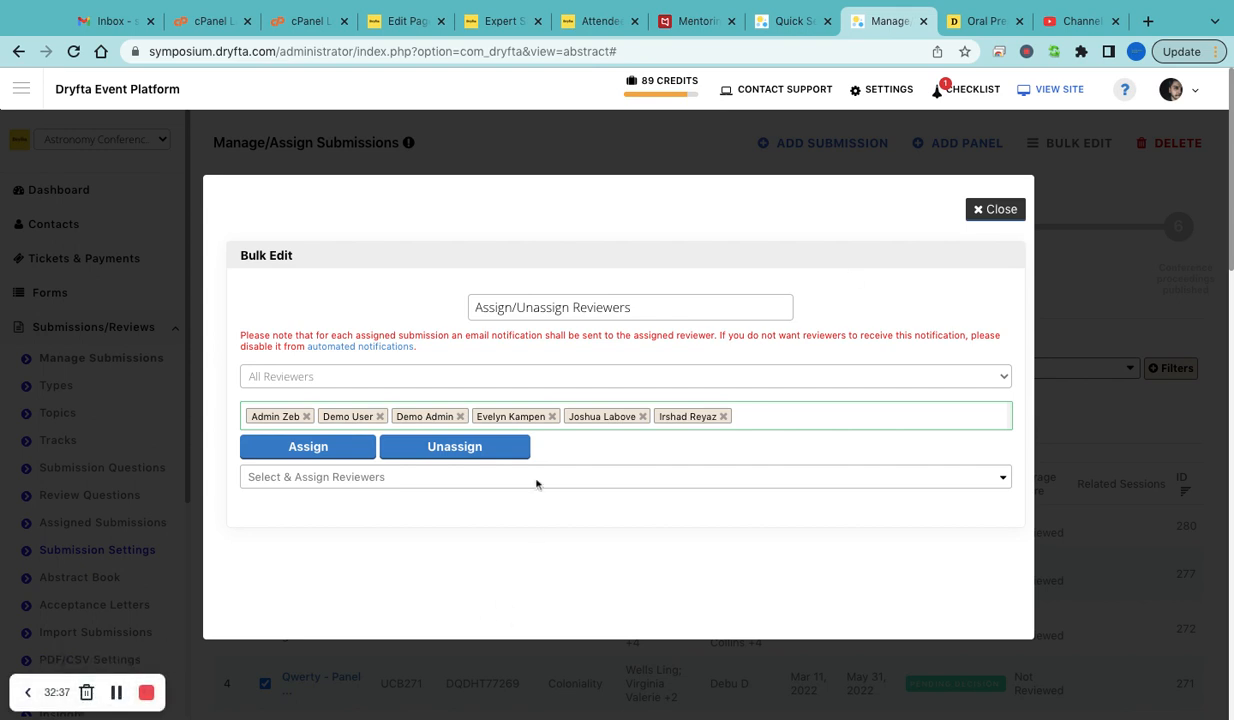
{"action": "left_click", "coordinate": [984, 209]}
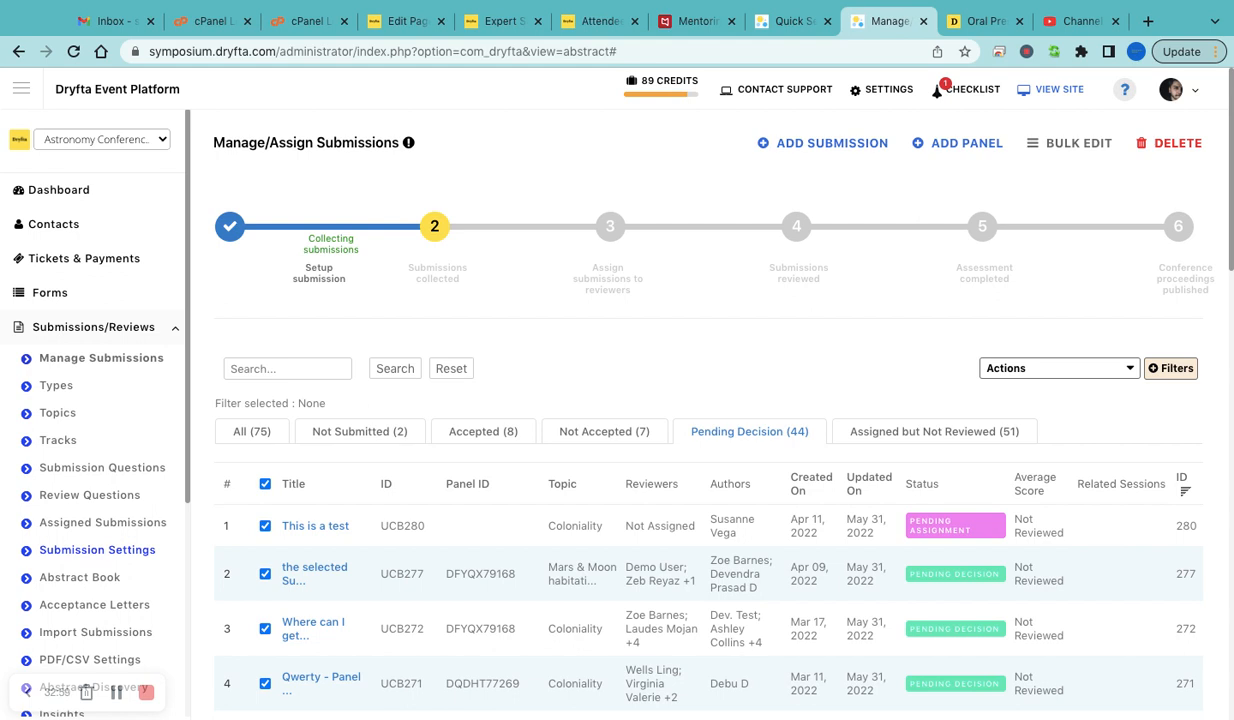
- Expand the Email Broadcast section to reveal where Automated Notifications are managed
{"action": "scroll", "coordinate": [153, 486], "scroll_direction": "down", "scroll_amount": 5}
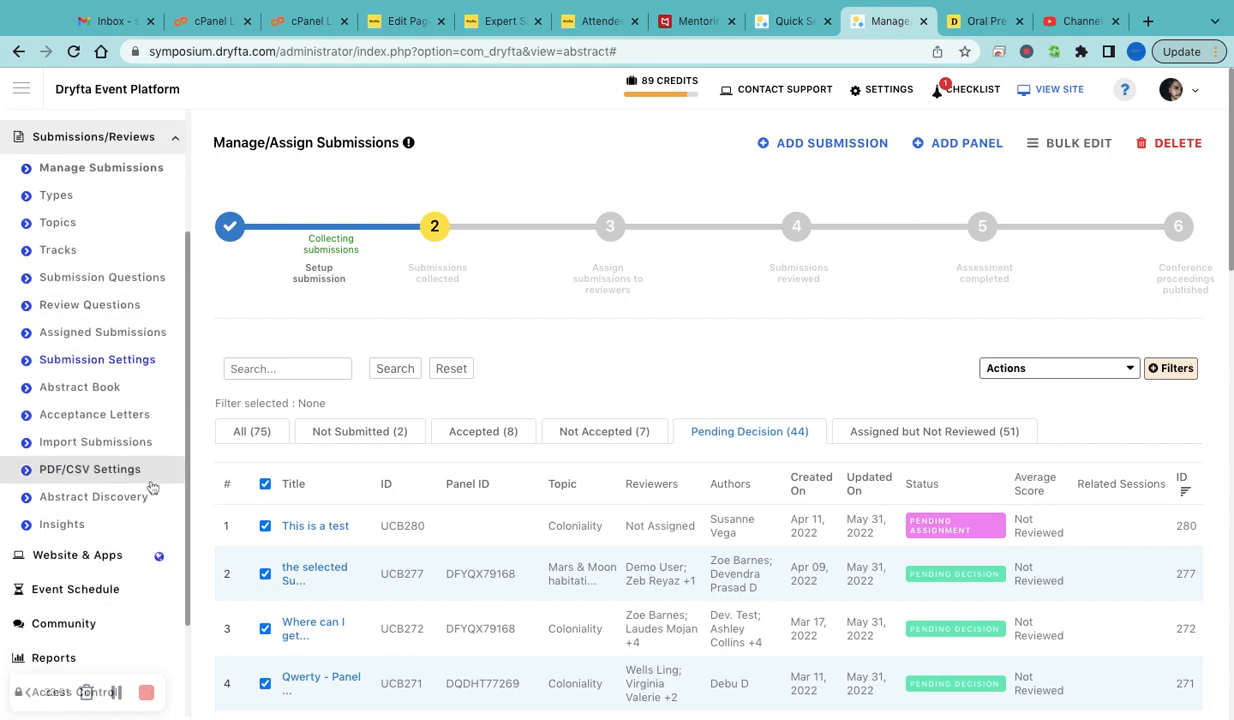
{"action": "scroll", "coordinate": [91, 512], "scroll_direction": "down", "scroll_amount": 1}
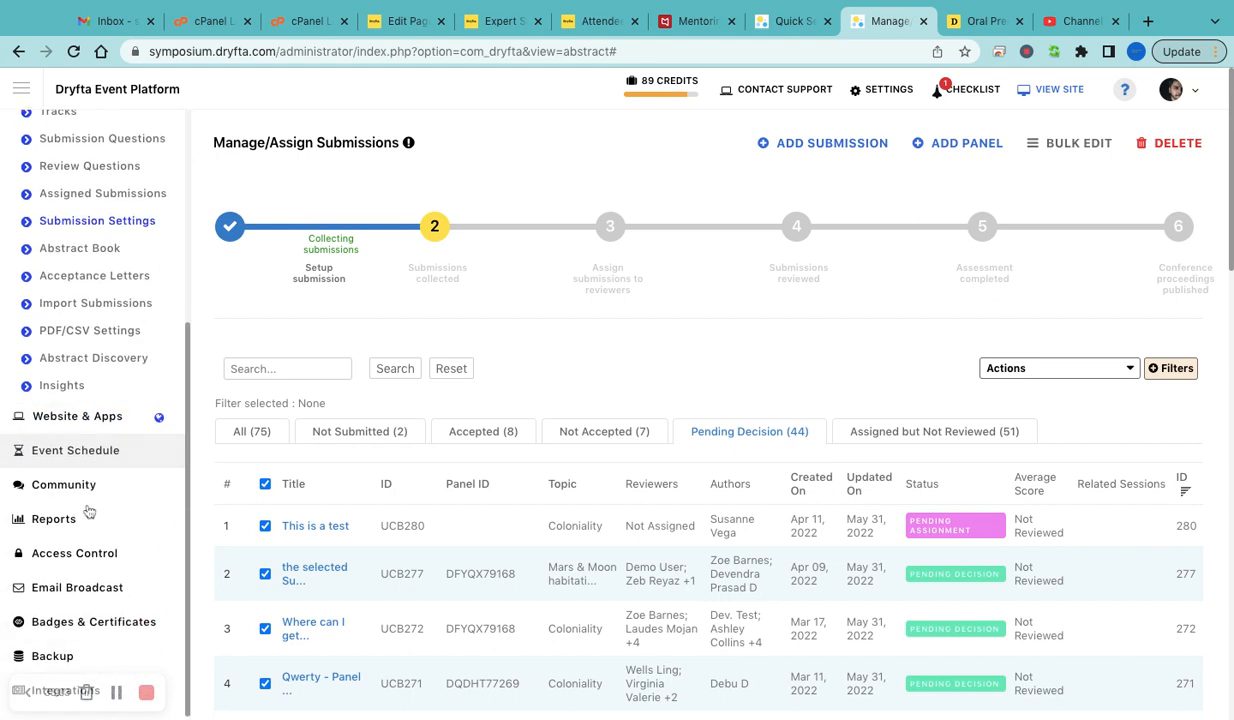
{"action": "left_click", "coordinate": [96, 595]}
{"action": "scroll", "coordinate": [96, 589], "scroll_direction": "down", "scroll_amount": 1}
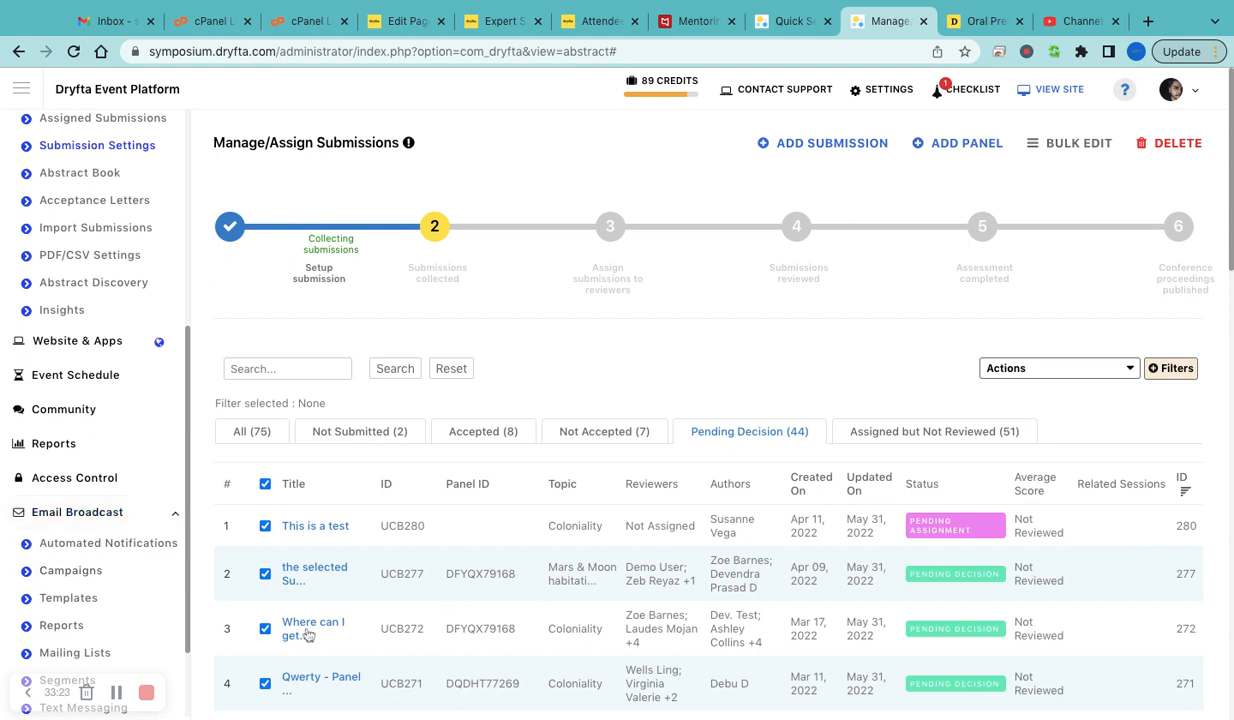
- Open submission UCB266 from the Pending Decision list and examine its topic, type, abstract and question answers
{"action": "scroll", "coordinate": [469, 570], "scroll_direction": "down", "scroll_amount": 1}
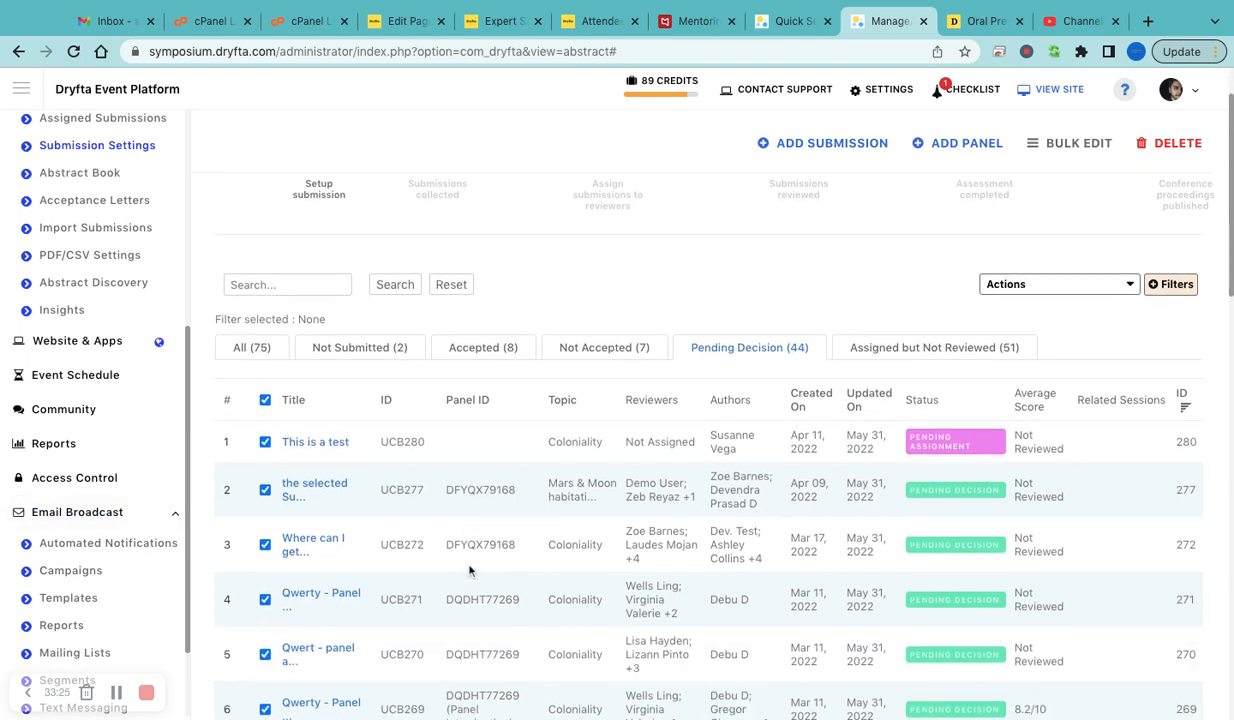
{"action": "scroll", "coordinate": [469, 570], "scroll_direction": "down", "scroll_amount": 3}
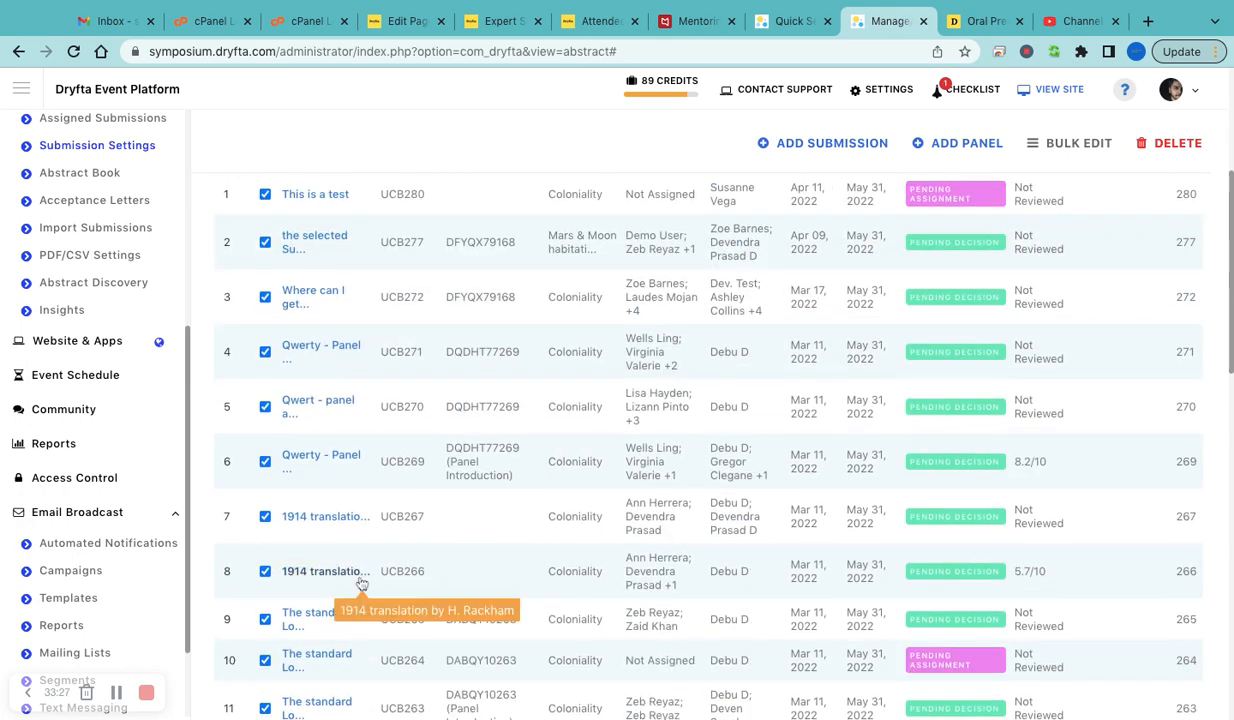
{"action": "left_click", "coordinate": [326, 577]}
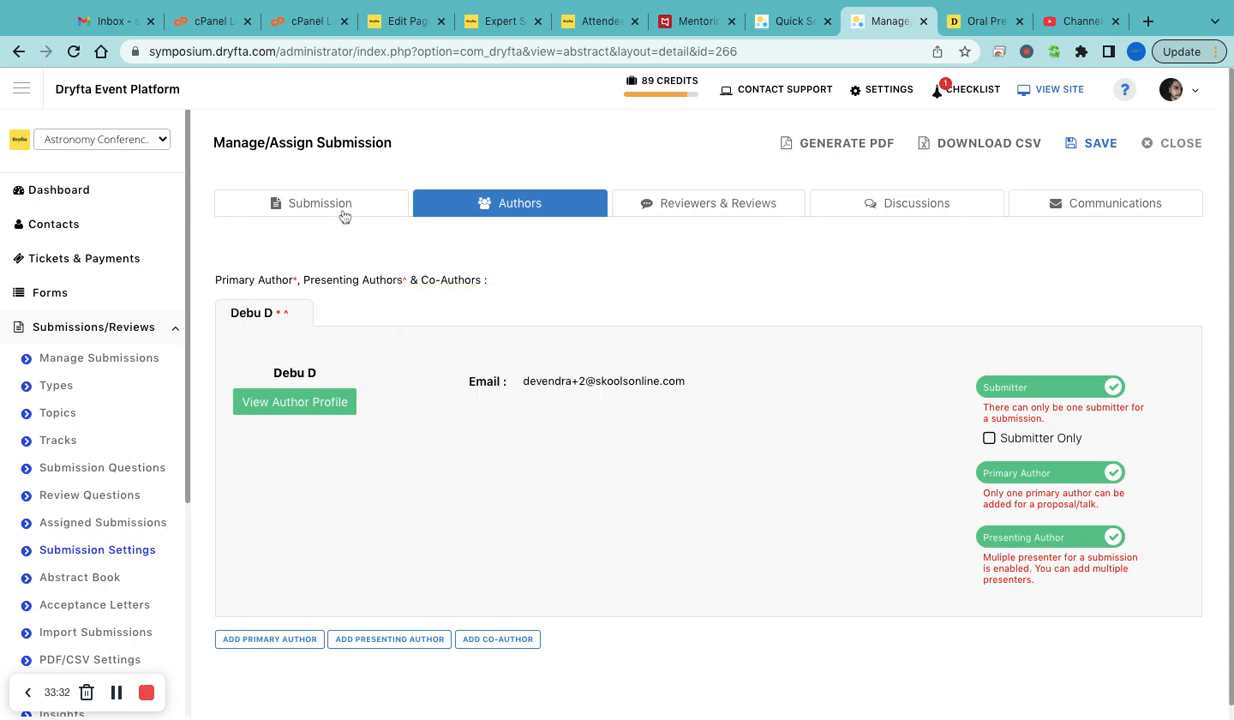
{"action": "left_click", "coordinate": [340, 210]}
{"action": "scroll", "coordinate": [467, 404], "scroll_direction": "down", "scroll_amount": 10}
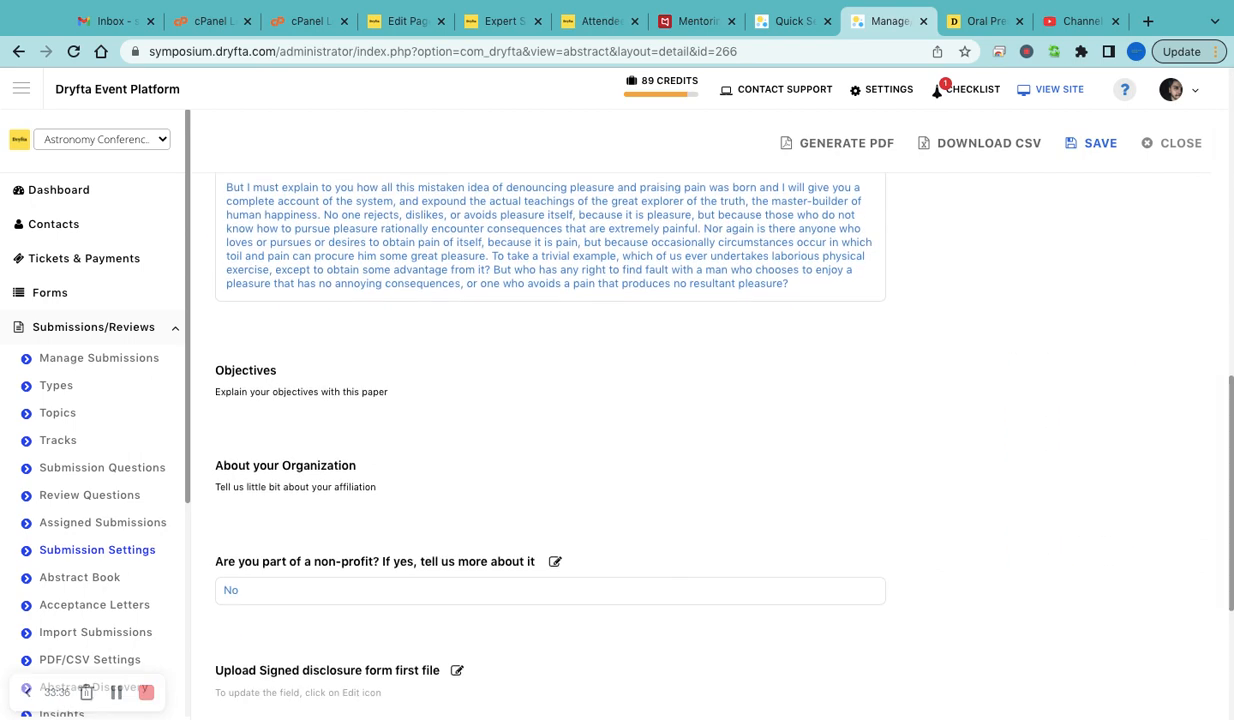
{"action": "scroll", "coordinate": [455, 360], "scroll_direction": "up", "scroll_amount": 2}
{"action": "scroll", "coordinate": [455, 363], "scroll_direction": "down", "scroll_amount": 6}
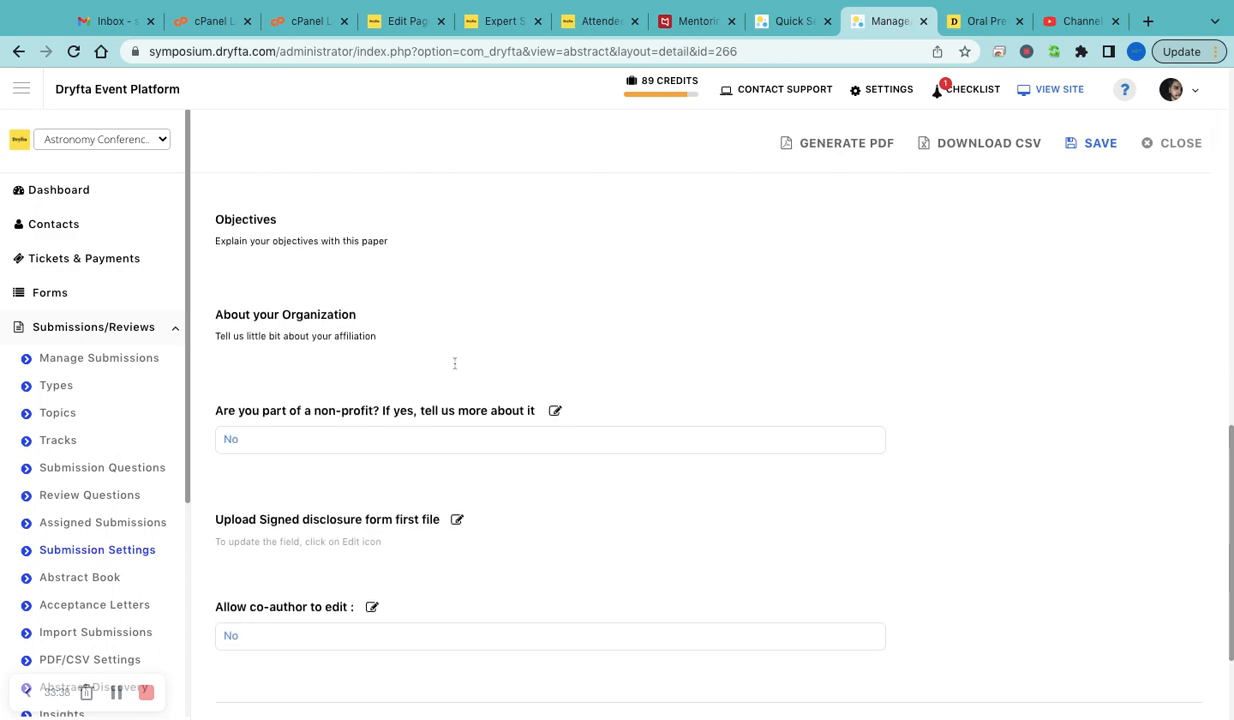
{"action": "scroll", "coordinate": [455, 363], "scroll_direction": "up", "scroll_amount": 8}
{"action": "scroll", "coordinate": [700, 365], "scroll_direction": "up", "scroll_amount": 5}
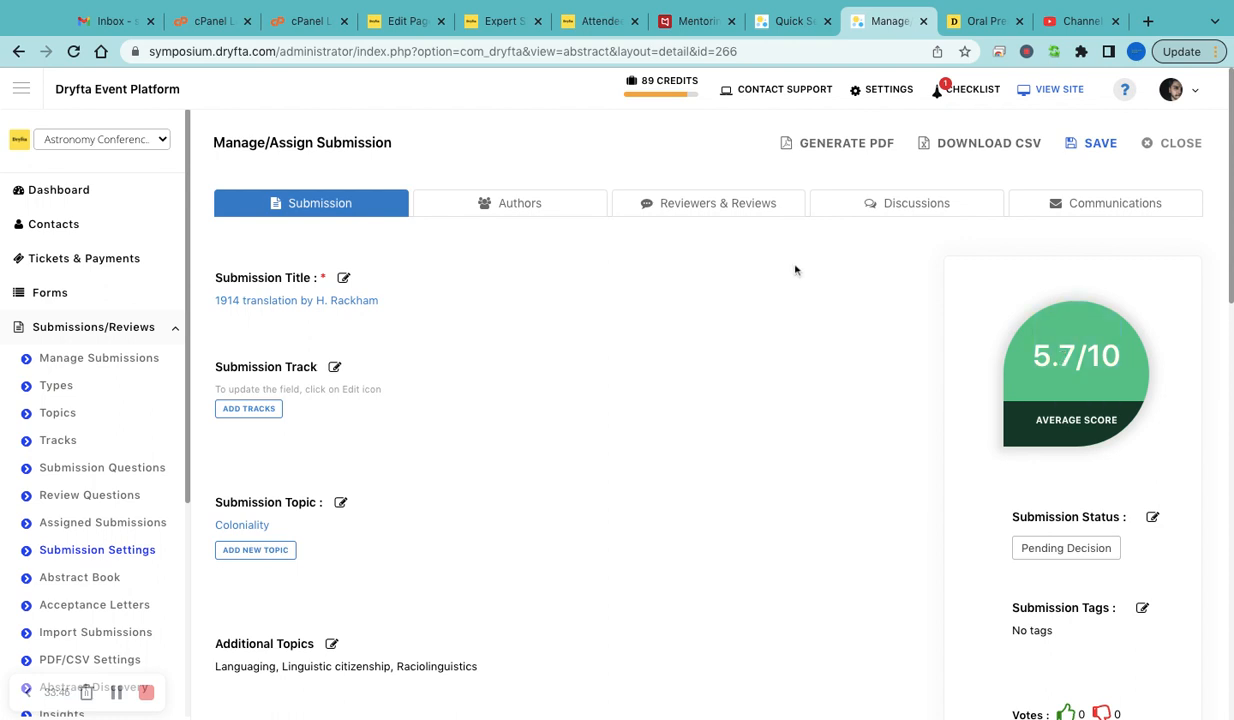
- Open the submission's status and tags for editing to view the available decision options and tags
{"action": "scroll", "coordinate": [1124, 400], "scroll_direction": "down", "scroll_amount": 2}
{"action": "left_click", "coordinate": [1152, 384]}
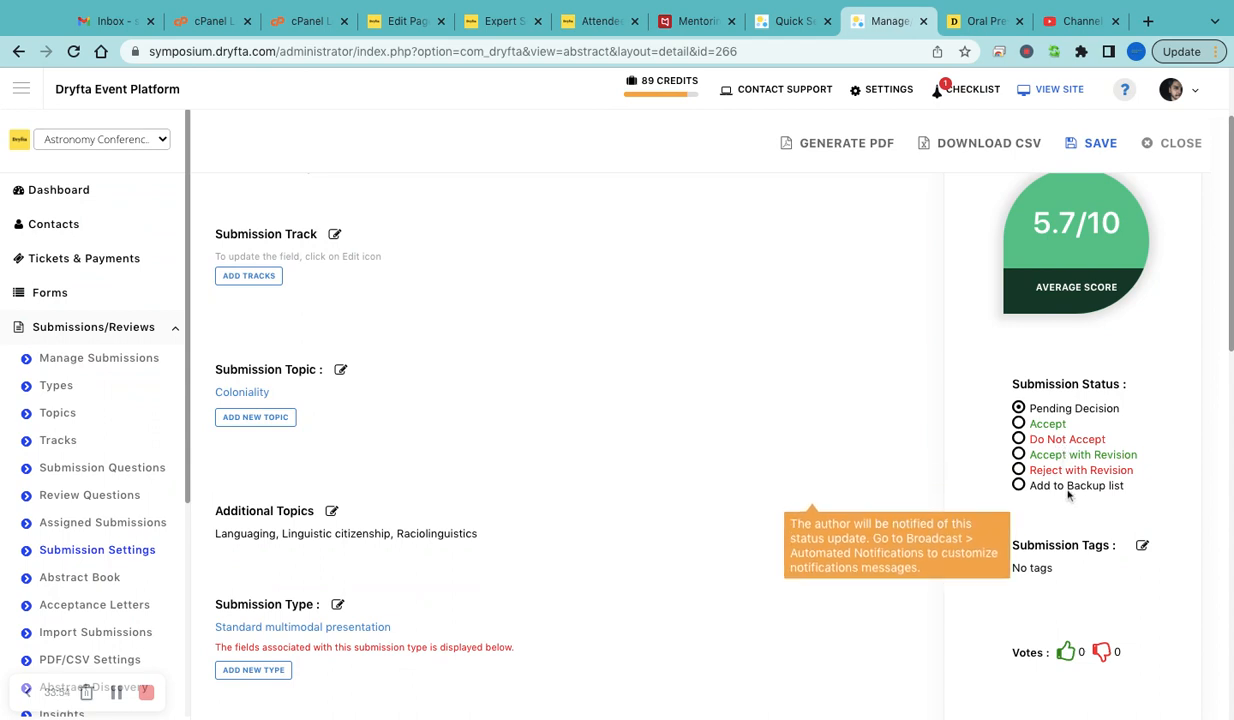
{"action": "scroll", "coordinate": [1100, 495], "scroll_direction": "down", "scroll_amount": 2}
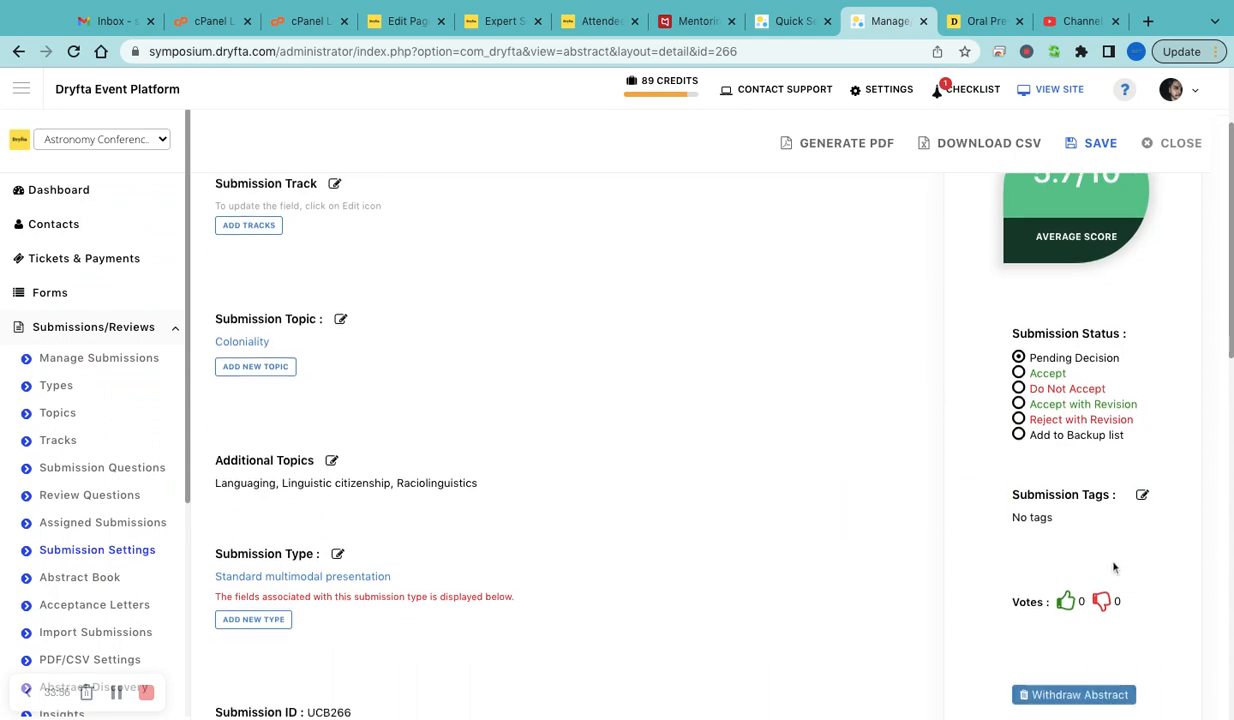
{"action": "left_click", "coordinate": [1142, 484]}
{"action": "scroll", "coordinate": [909, 496], "scroll_direction": "down", "scroll_amount": 2}
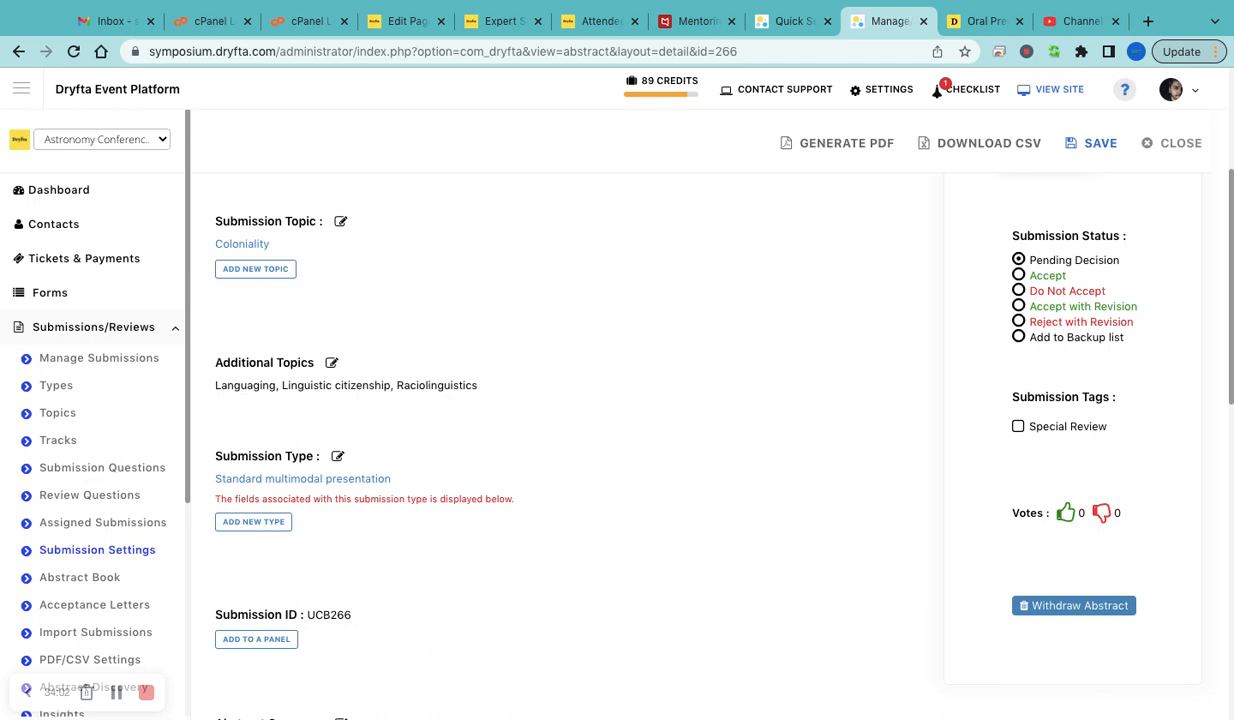
- Expand the Access Control section to reveal where submission tags are managed
{"action": "scroll", "coordinate": [877, 420], "scroll_direction": "down", "scroll_amount": 1}
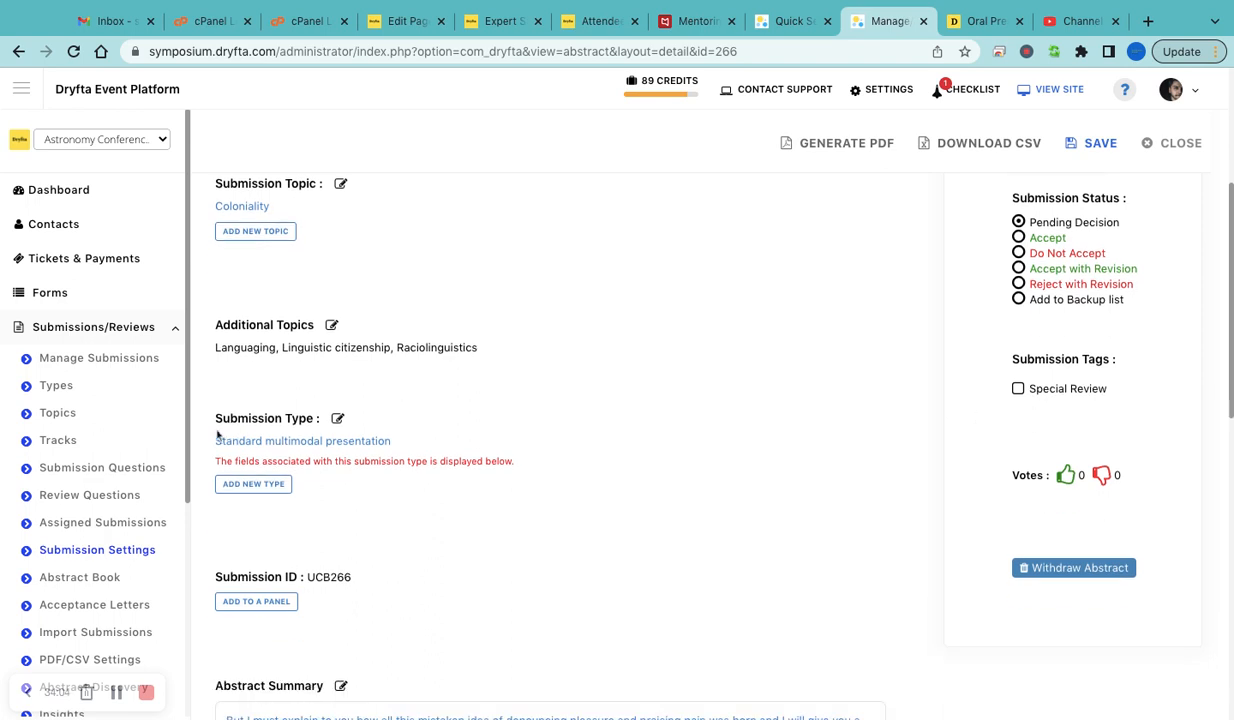
{"action": "scroll", "coordinate": [157, 459], "scroll_direction": "down", "scroll_amount": 5}
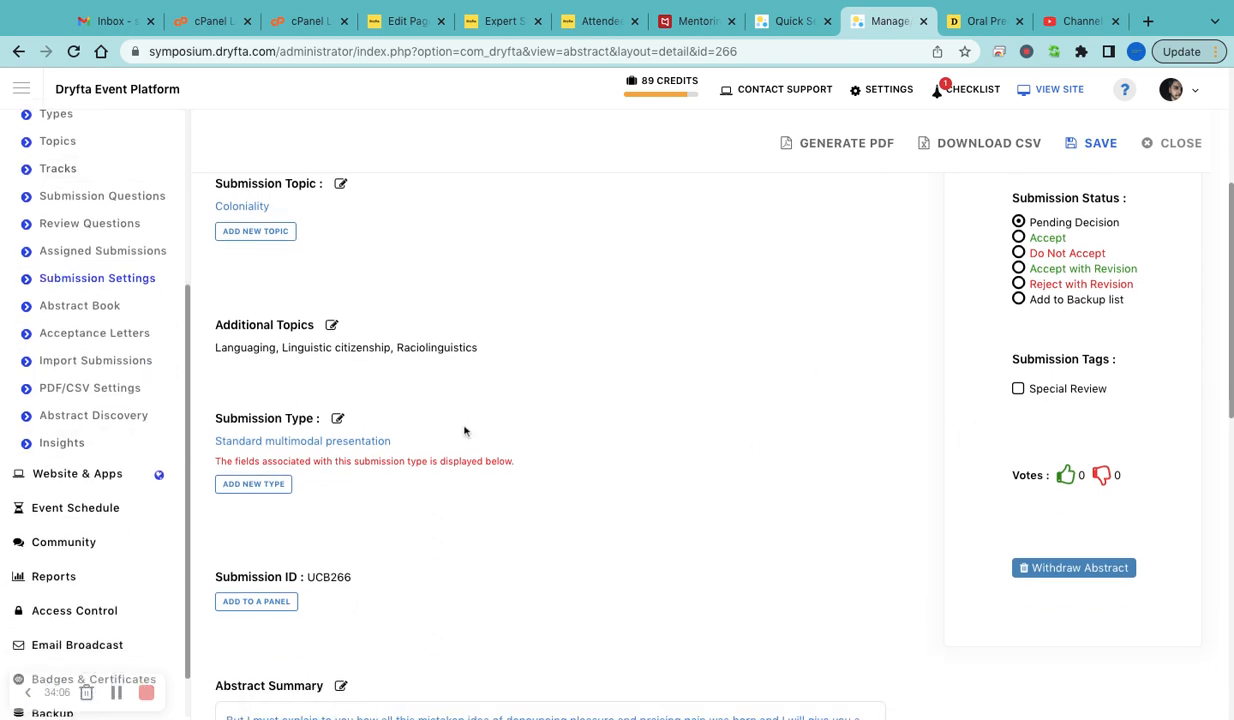
{"action": "scroll", "coordinate": [97, 571], "scroll_direction": "down", "scroll_amount": 1}
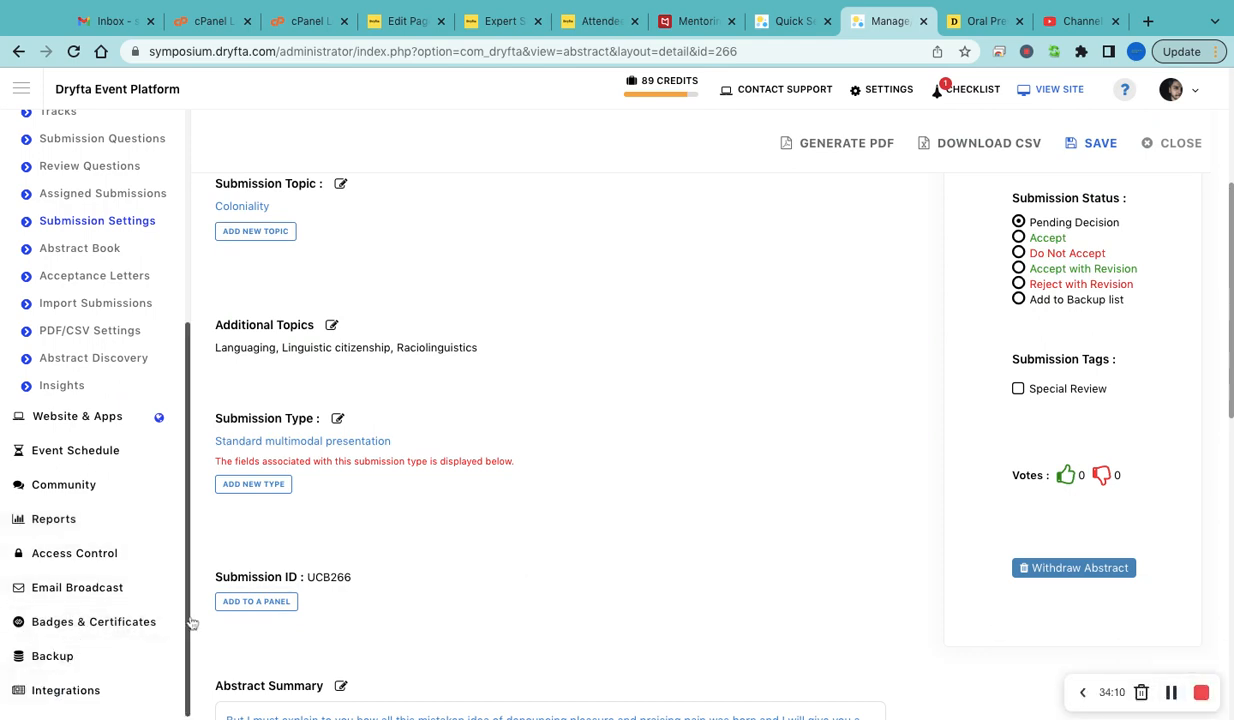
{"action": "left_click", "coordinate": [97, 563]}
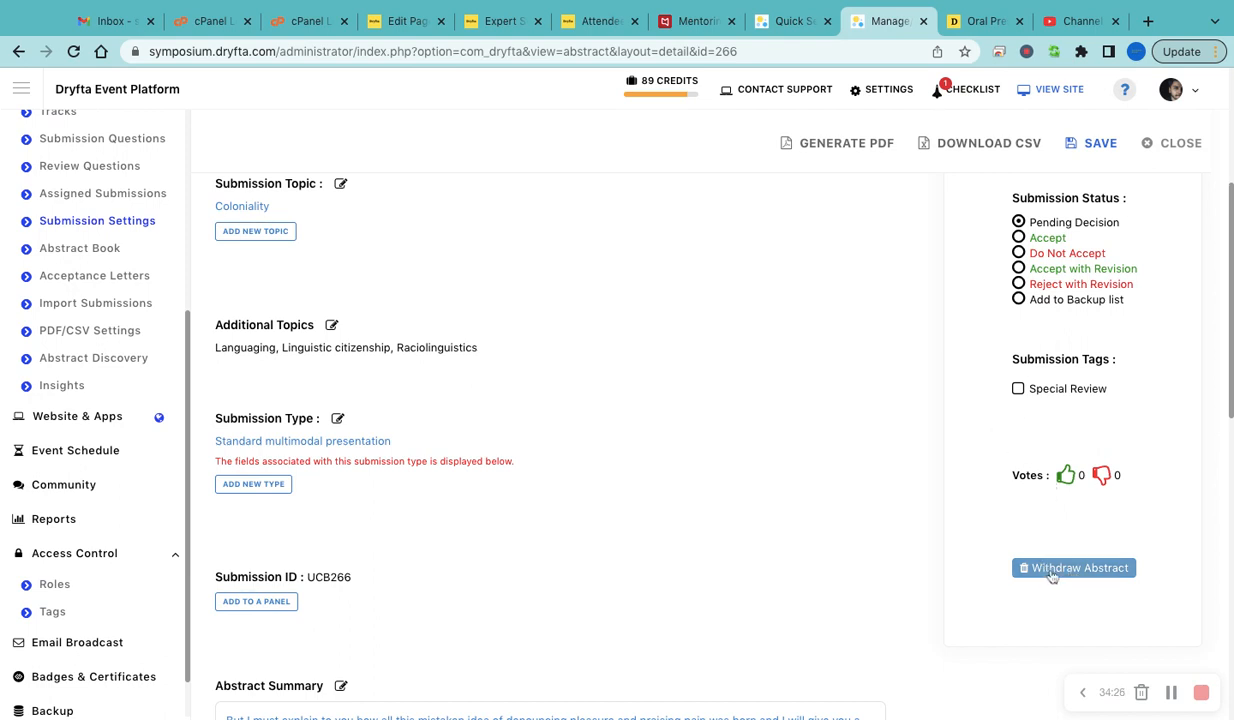
- Check the submission's author details, and examine its reviewer assignment options and the assigned reviewer's ratings and comments
{"action": "scroll", "coordinate": [930, 450], "scroll_direction": "up", "scroll_amount": 2}
{"action": "scroll", "coordinate": [928, 450], "scroll_direction": "up", "scroll_amount": 2}
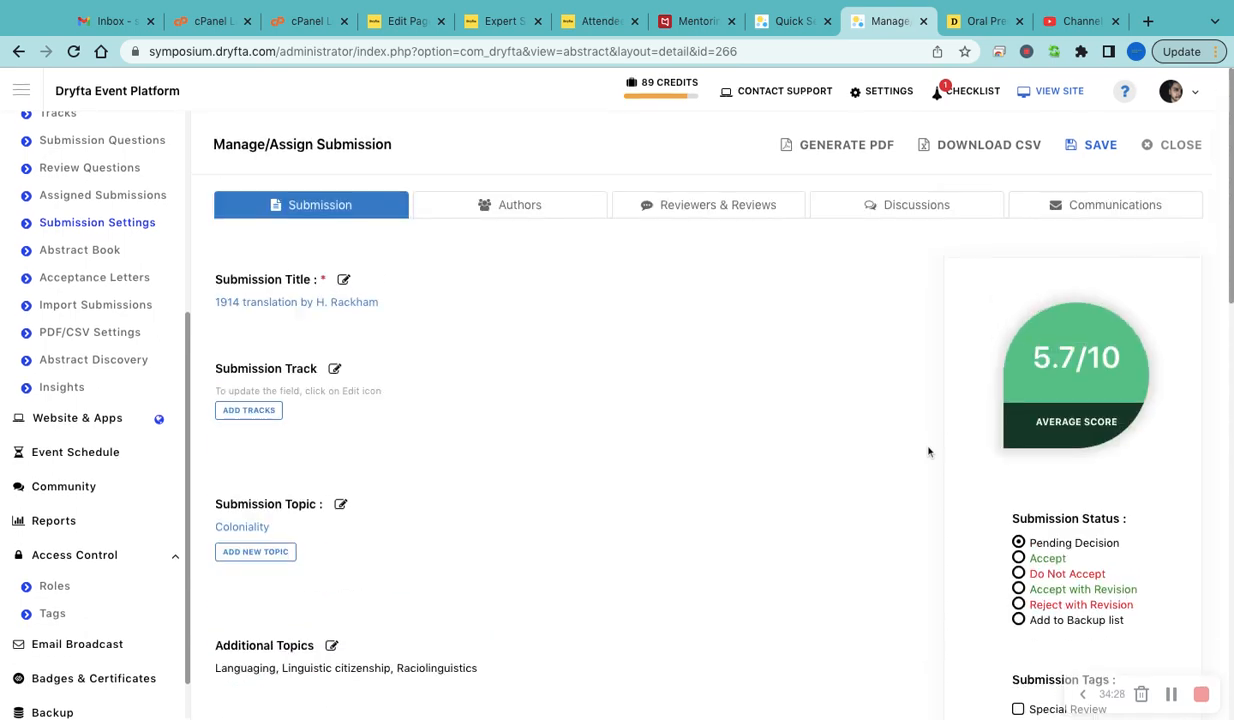
{"action": "left_click", "coordinate": [555, 206]}
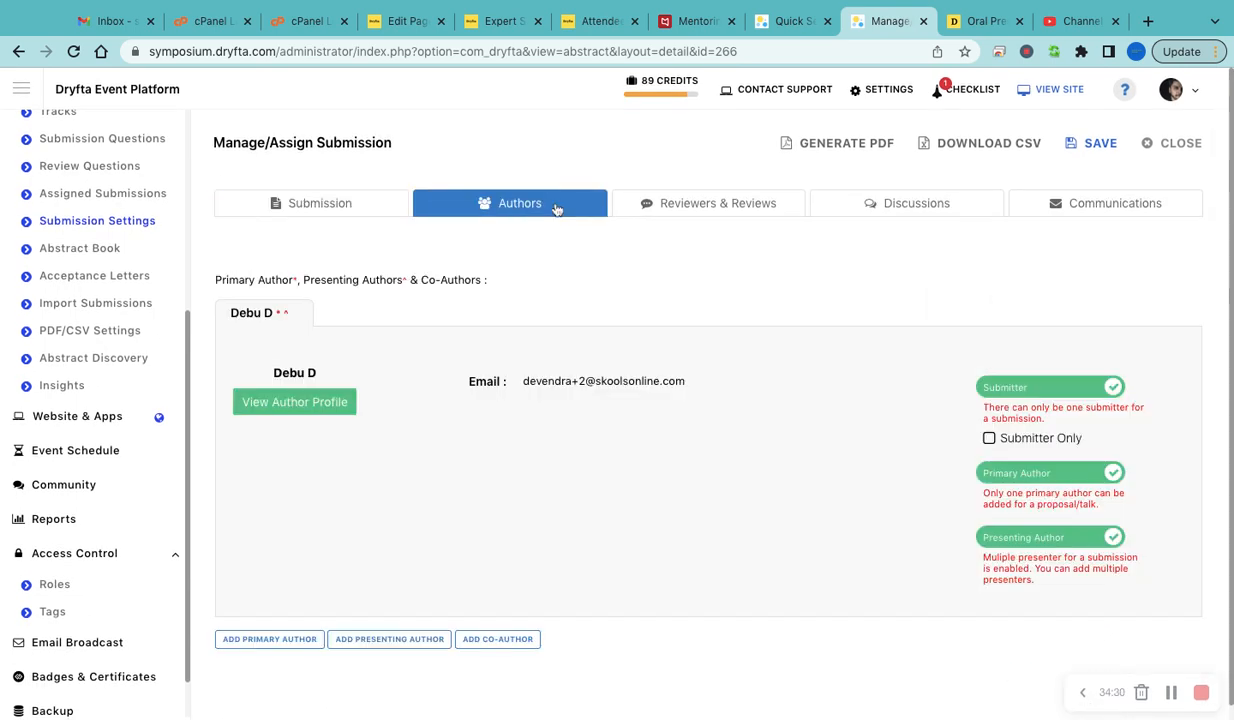
{"action": "left_click", "coordinate": [647, 203]}
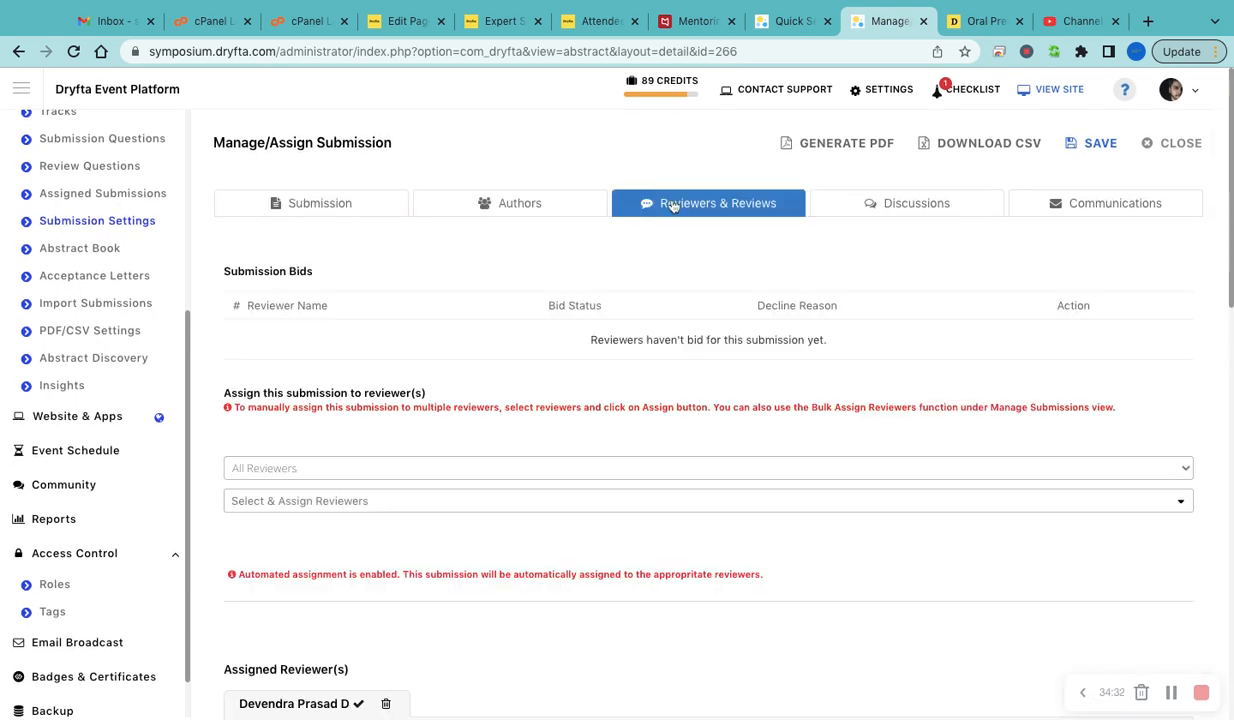
{"action": "scroll", "coordinate": [658, 336], "scroll_direction": "down", "scroll_amount": 1}
{"action": "scroll", "coordinate": [680, 300], "scroll_direction": "up", "scroll_amount": 1}
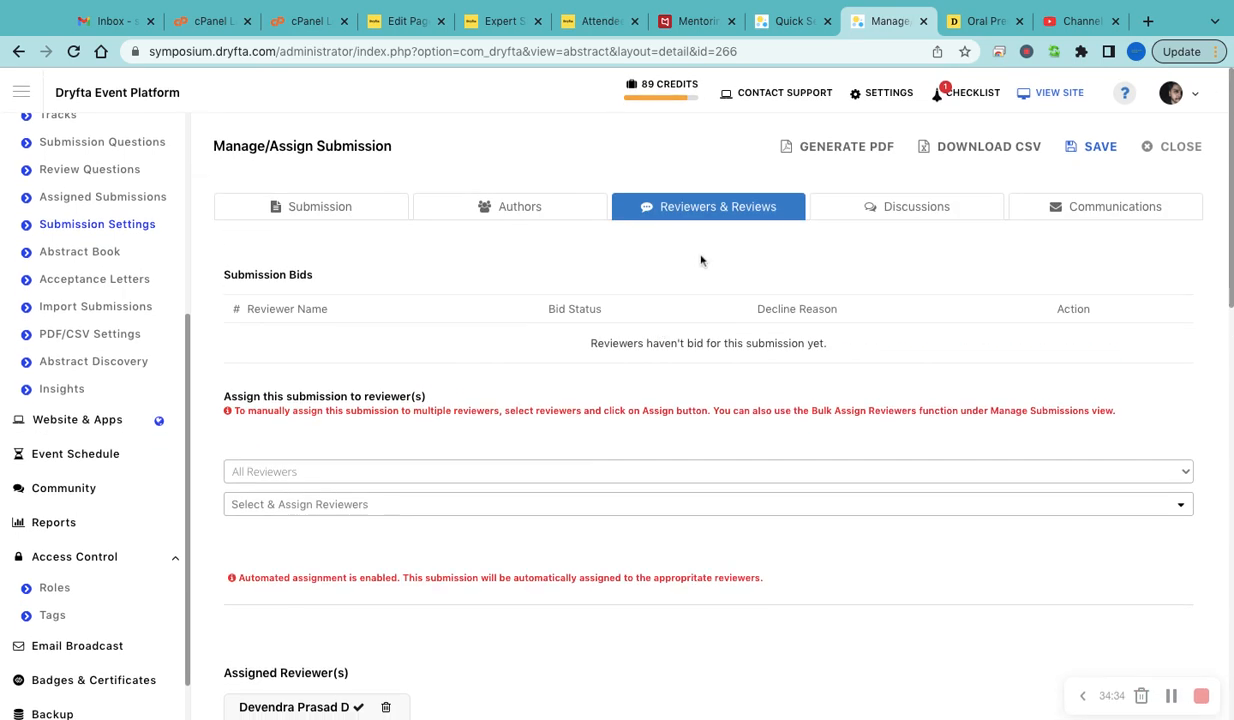
{"action": "scroll", "coordinate": [697, 380], "scroll_direction": "down", "scroll_amount": 3}
{"action": "scroll", "coordinate": [688, 422], "scroll_direction": "down", "scroll_amount": 1}
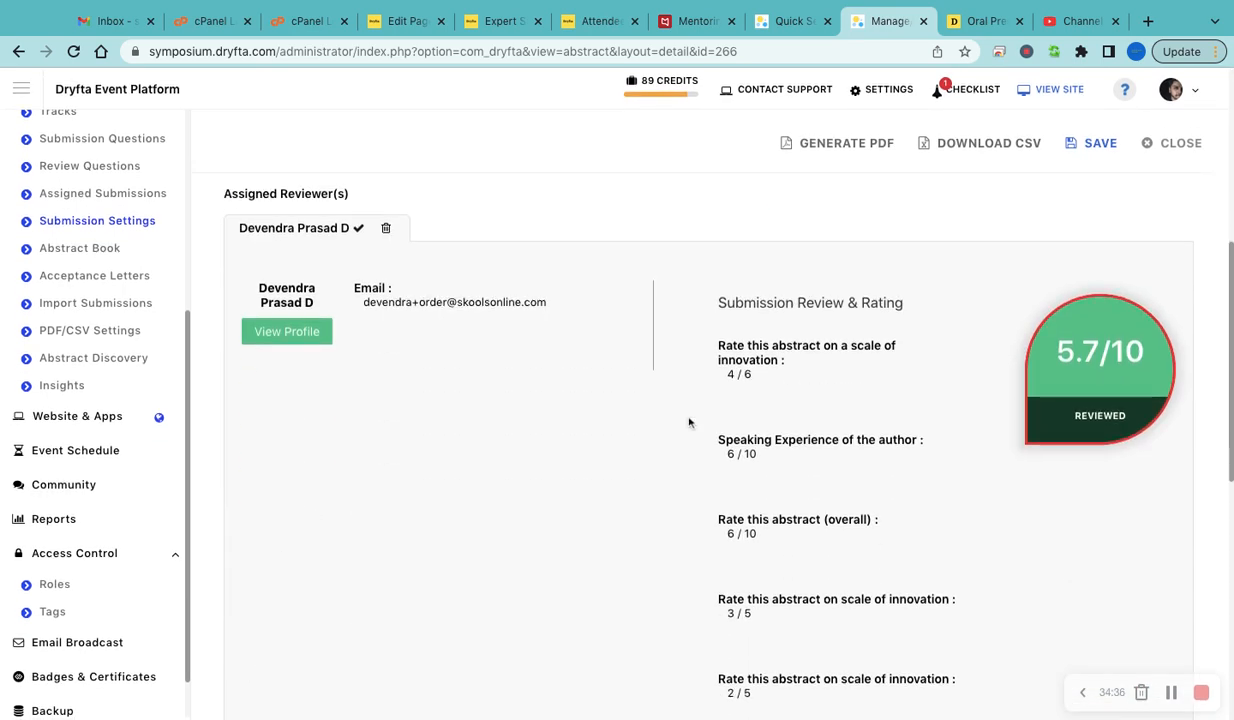
{"action": "scroll", "coordinate": [759, 459], "scroll_direction": "down", "scroll_amount": 4}
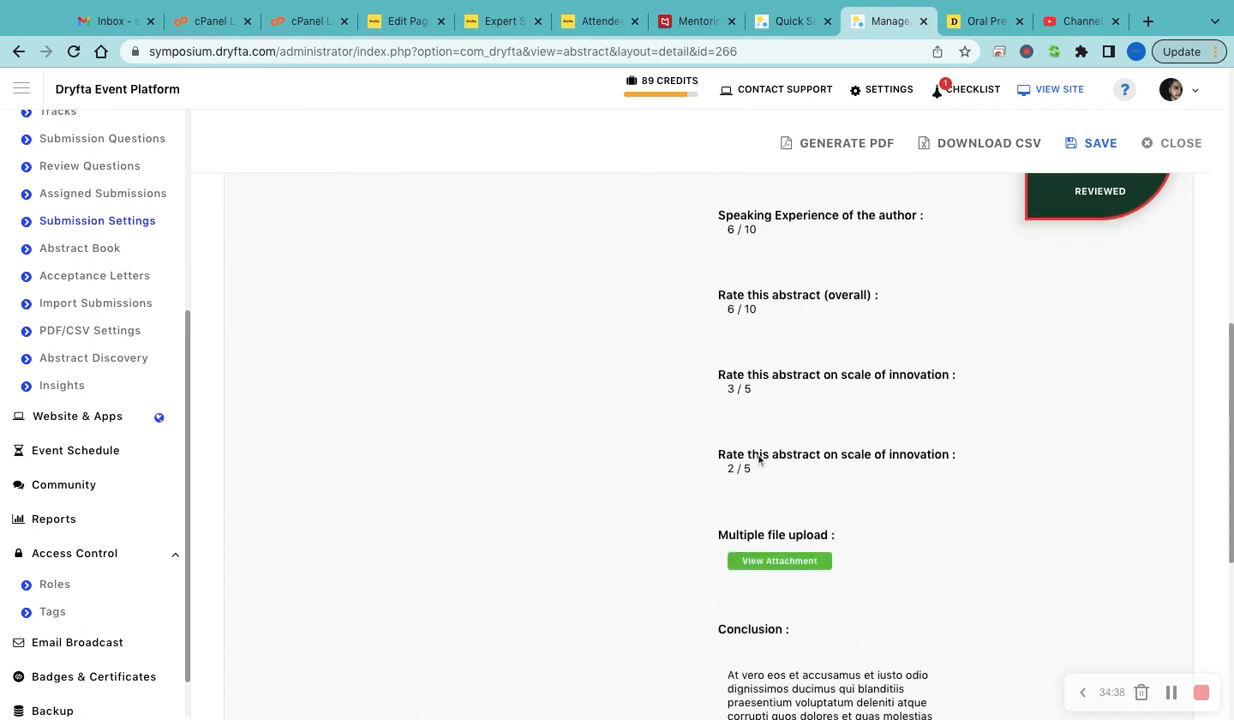
{"action": "scroll", "coordinate": [790, 398], "scroll_direction": "down", "scroll_amount": 2}
{"action": "scroll", "coordinate": [790, 400], "scroll_direction": "up", "scroll_amount": 10}
- View the submission's discussions, and set the user type for its email communication to Authors
{"action": "left_click", "coordinate": [925, 205]}
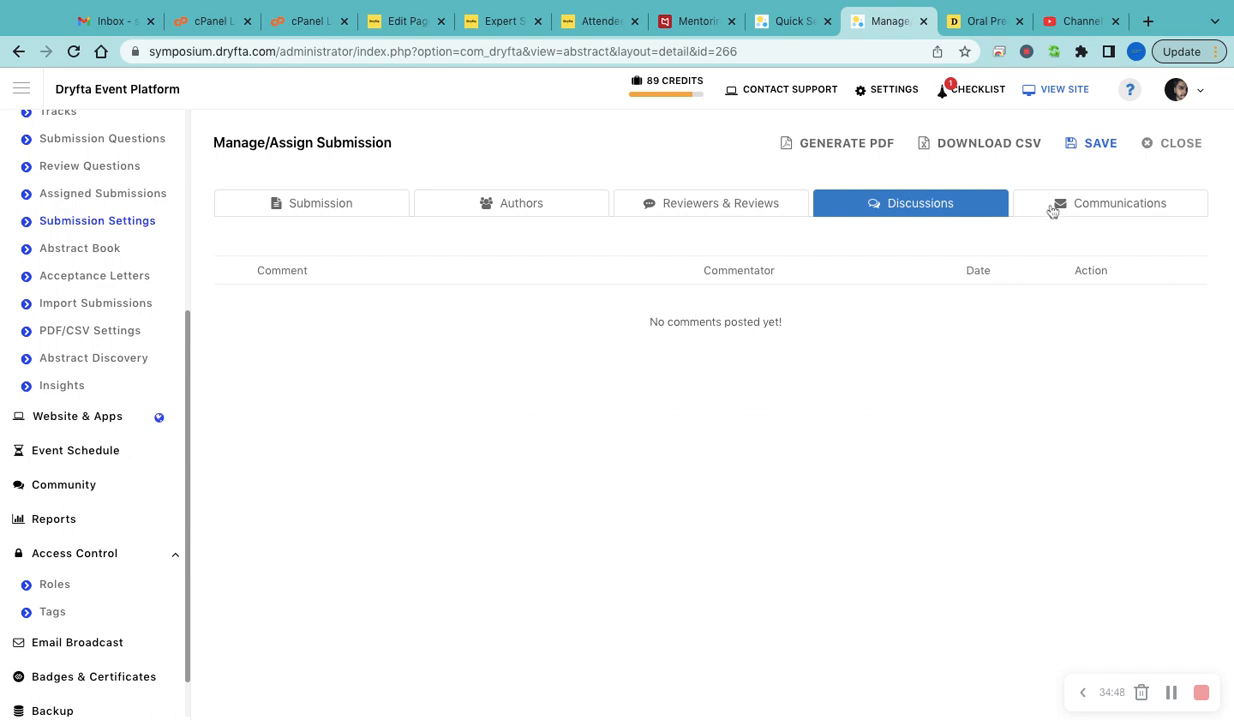
{"action": "left_click", "coordinate": [1012, 205]}
{"action": "left_click", "coordinate": [1035, 308]}
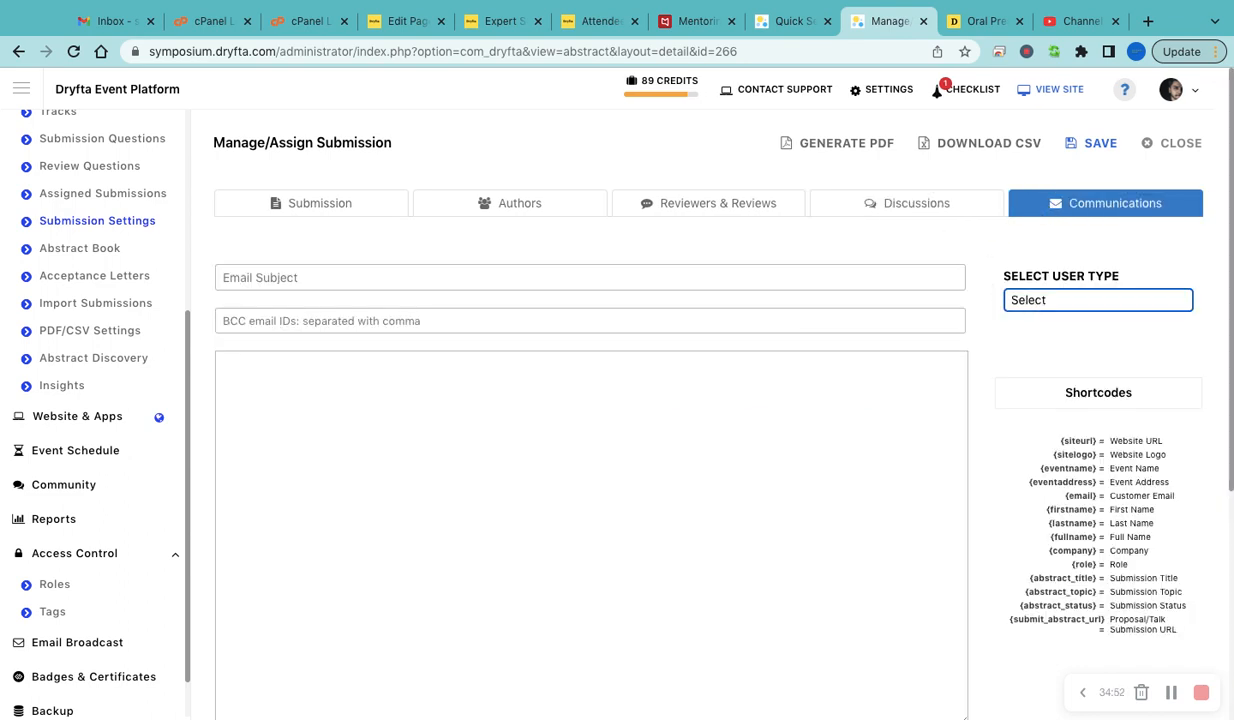
{"action": "left_click", "coordinate": [1036, 322]}
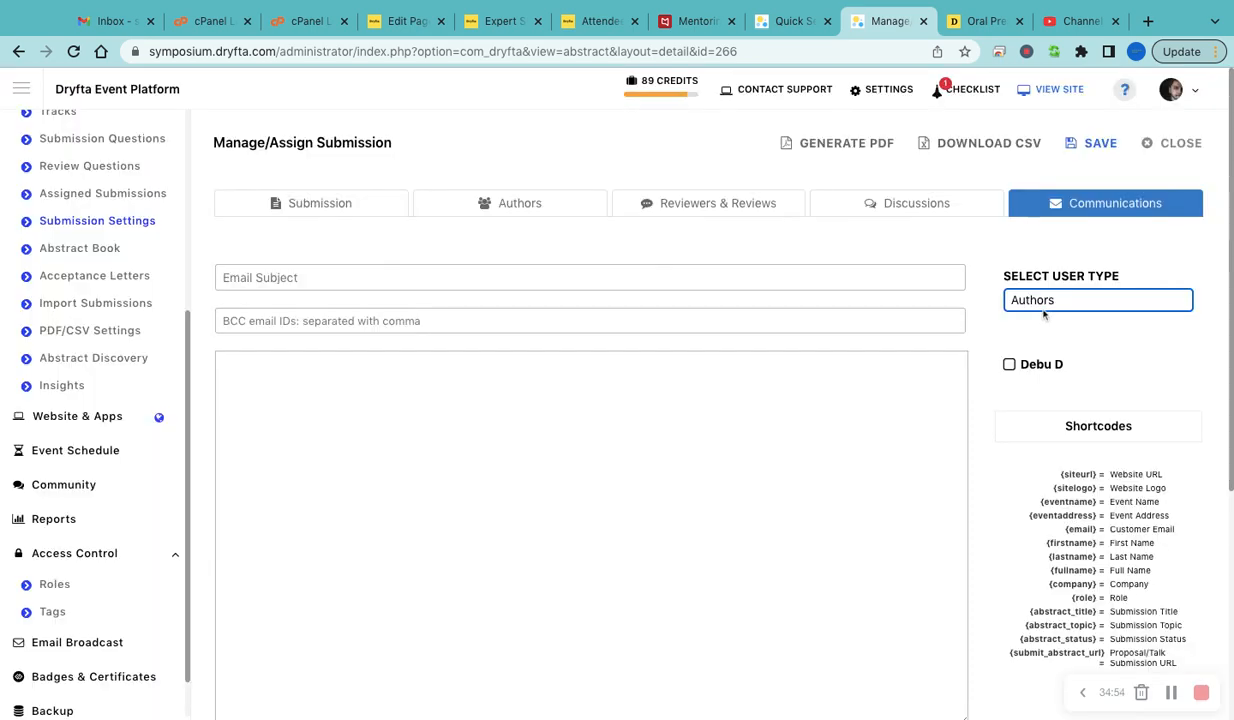
- Set the user type for the submission's email communication to Reviewers and view the selectable recipients and shortcodes
{"action": "left_click", "coordinate": [1030, 322]}
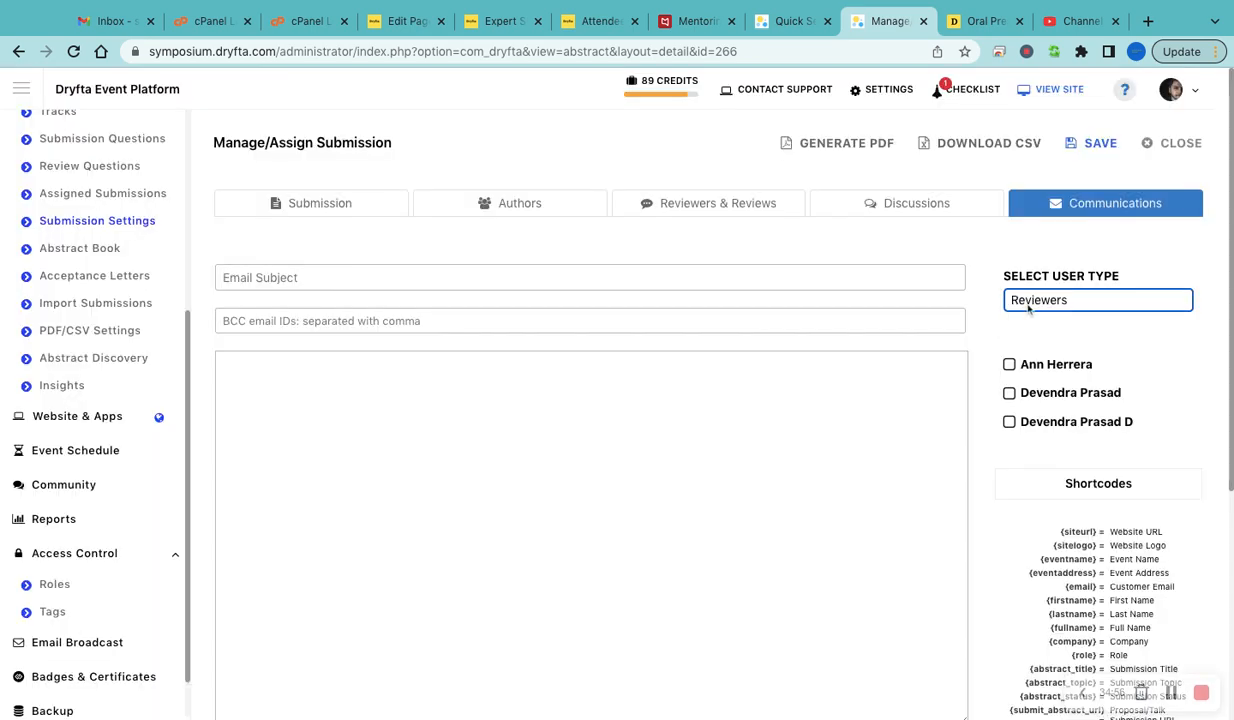
{"action": "scroll", "coordinate": [994, 422], "scroll_direction": "down", "scroll_amount": 1}
{"action": "scroll", "coordinate": [994, 422], "scroll_direction": "down", "scroll_amount": 3}
{"action": "scroll", "coordinate": [994, 422], "scroll_direction": "up", "scroll_amount": 5}
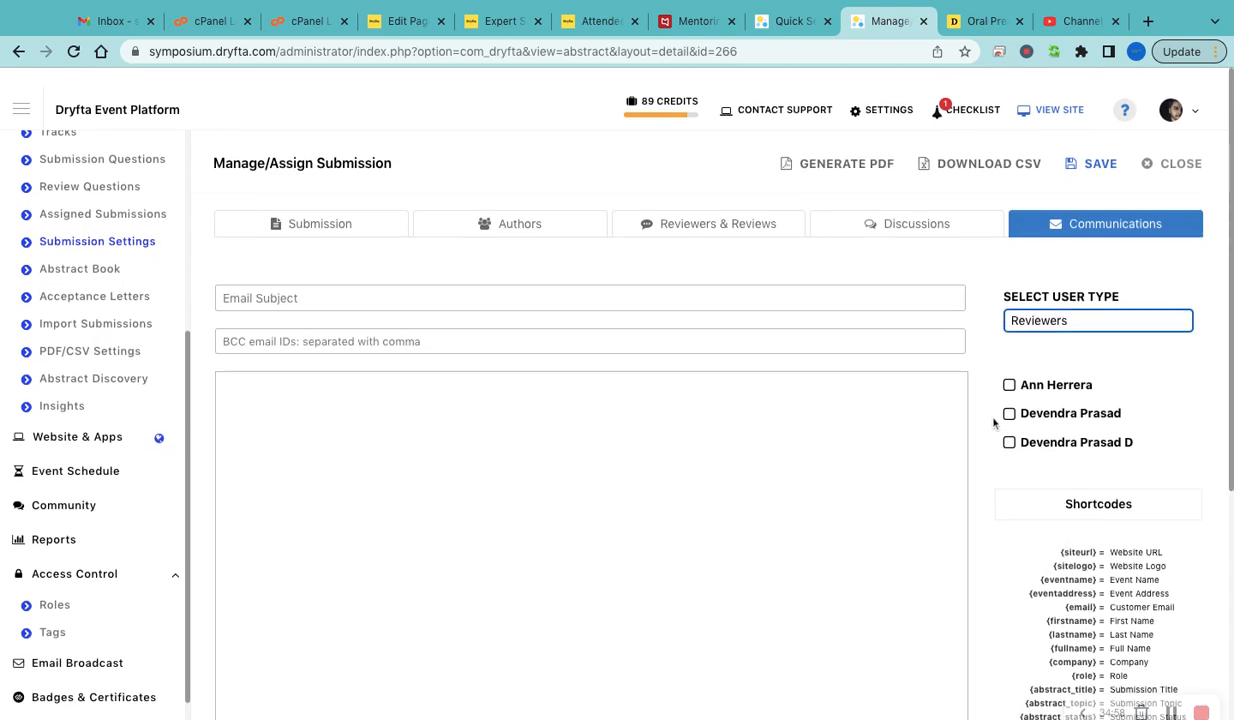
- Open the submission title for editing, examine the submission's fields down to the Change Tracker, and close the submission
{"action": "left_click", "coordinate": [333, 194]}
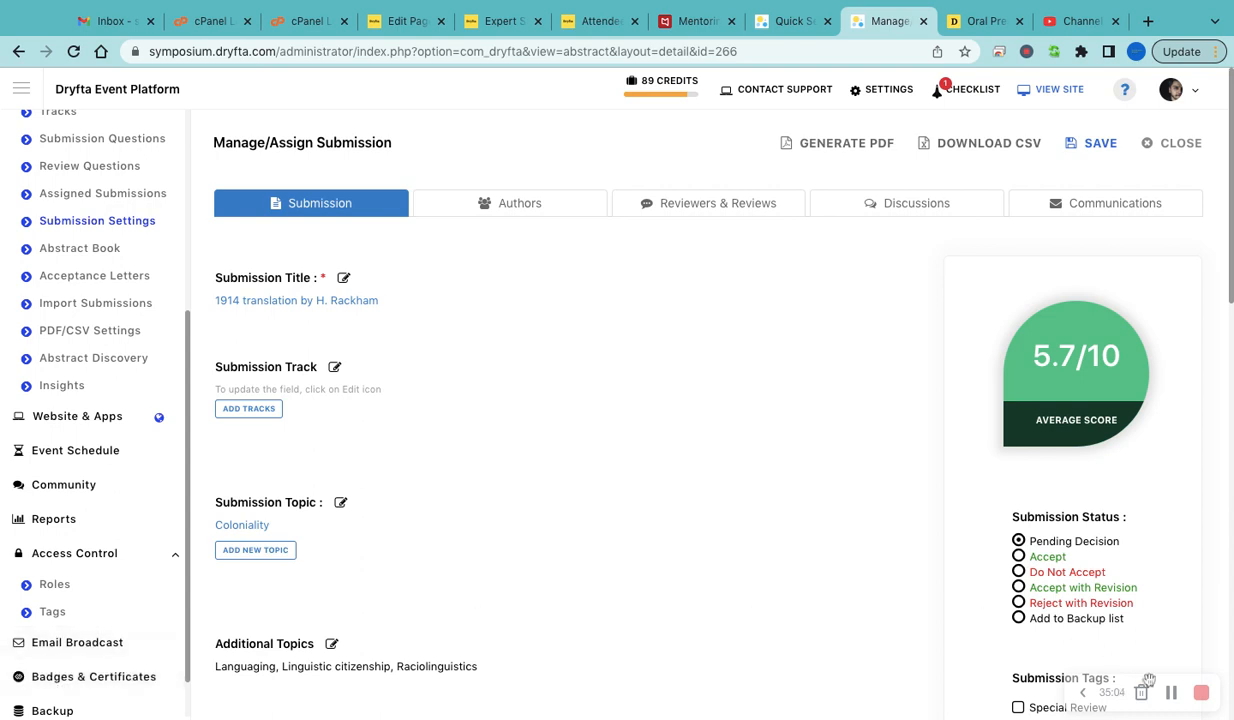
{"action": "left_click", "coordinate": [344, 279]}
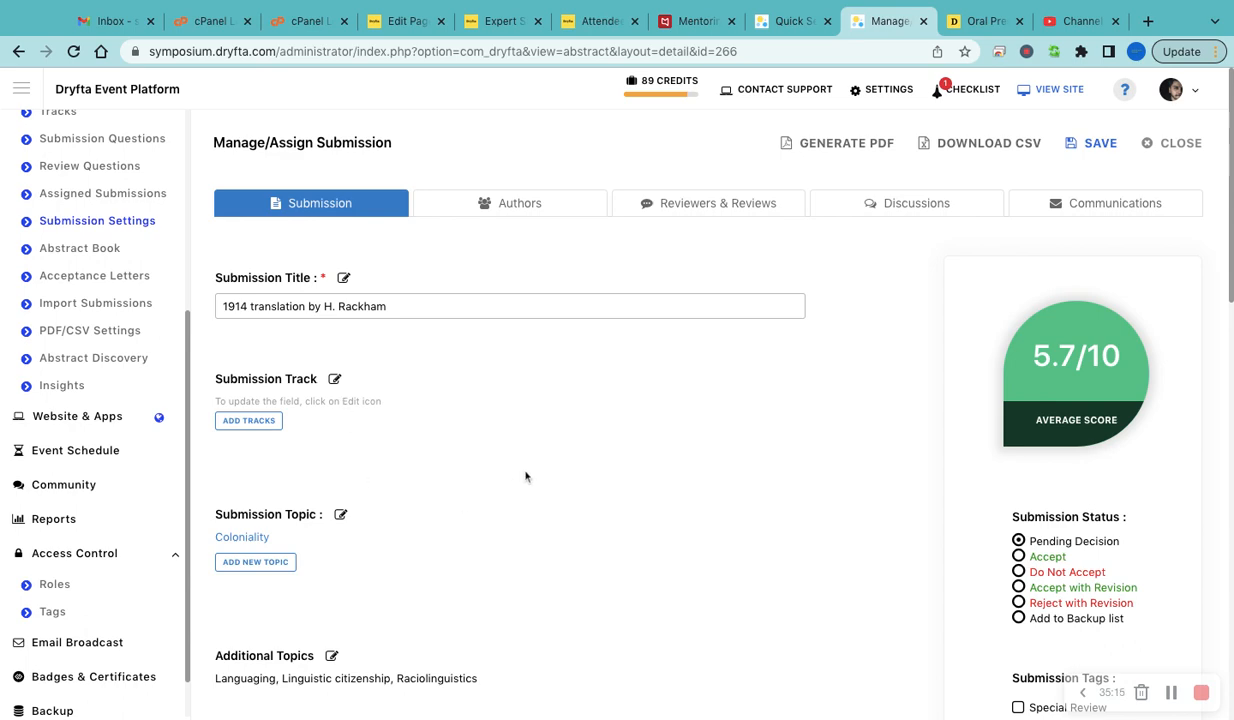
{"action": "scroll", "coordinate": [525, 477], "scroll_direction": "down", "scroll_amount": 15}
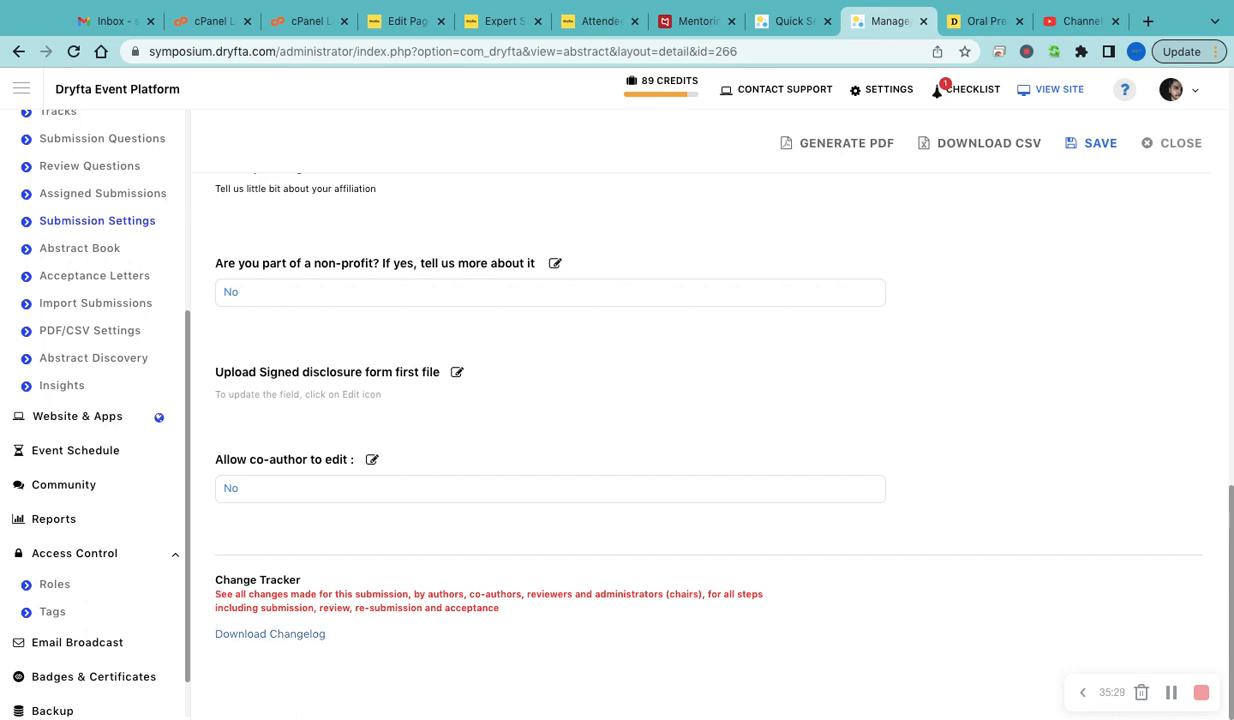
{"action": "scroll", "coordinate": [573, 407], "scroll_direction": "up", "scroll_amount": 15}
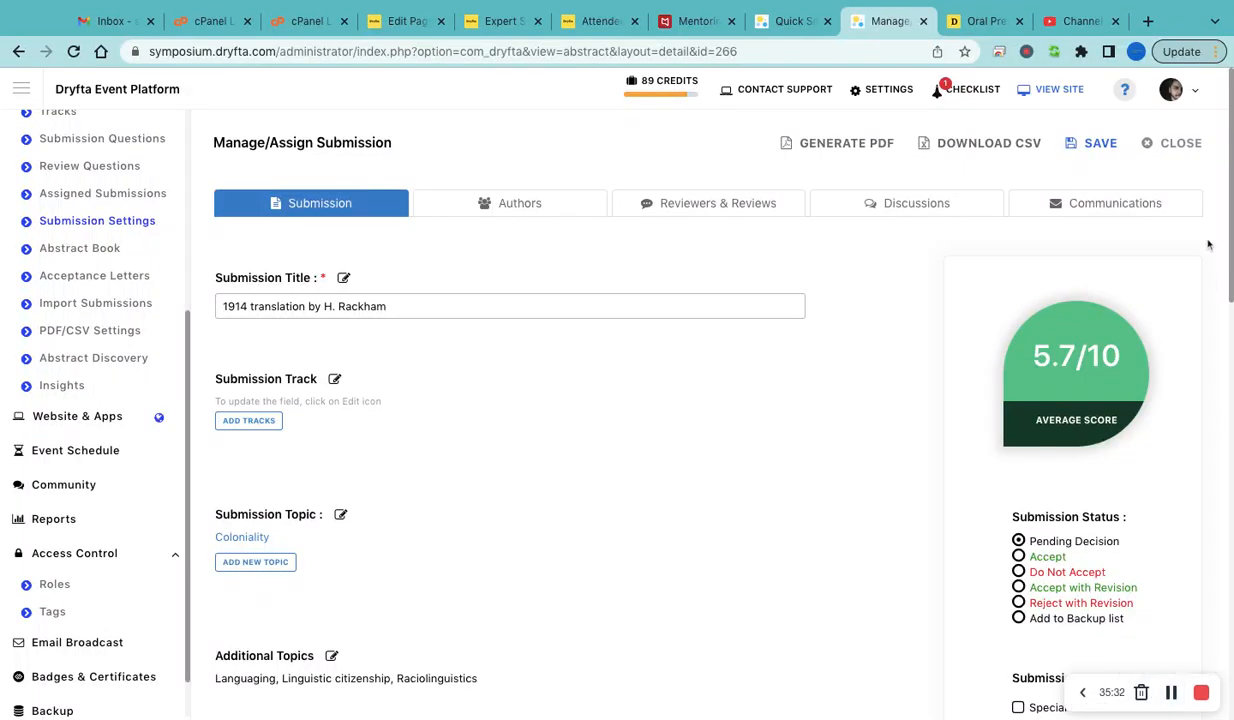
{"action": "left_click", "coordinate": [1178, 150]}
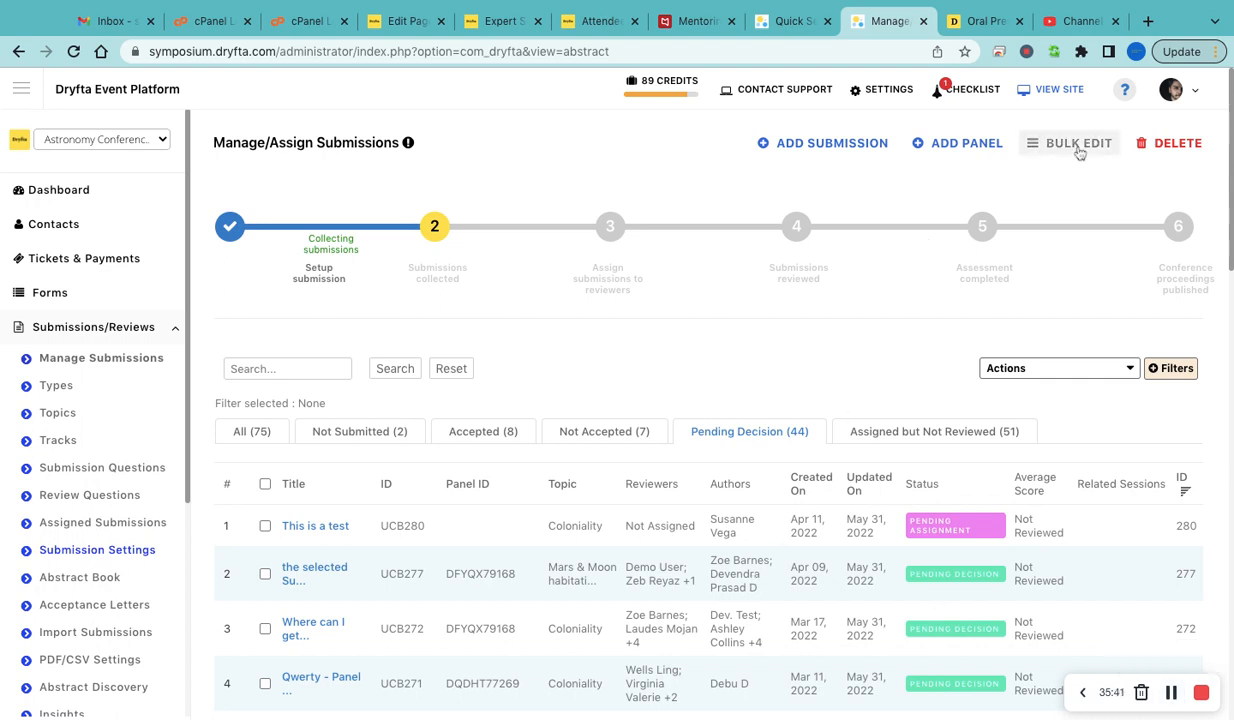
- Select all listed pending-decision submissions, choose Accept as their abstract status in Bulk Edit, and close the dialog
{"action": "left_click", "coordinate": [266, 484]}
{"action": "left_click", "coordinate": [1060, 145]}
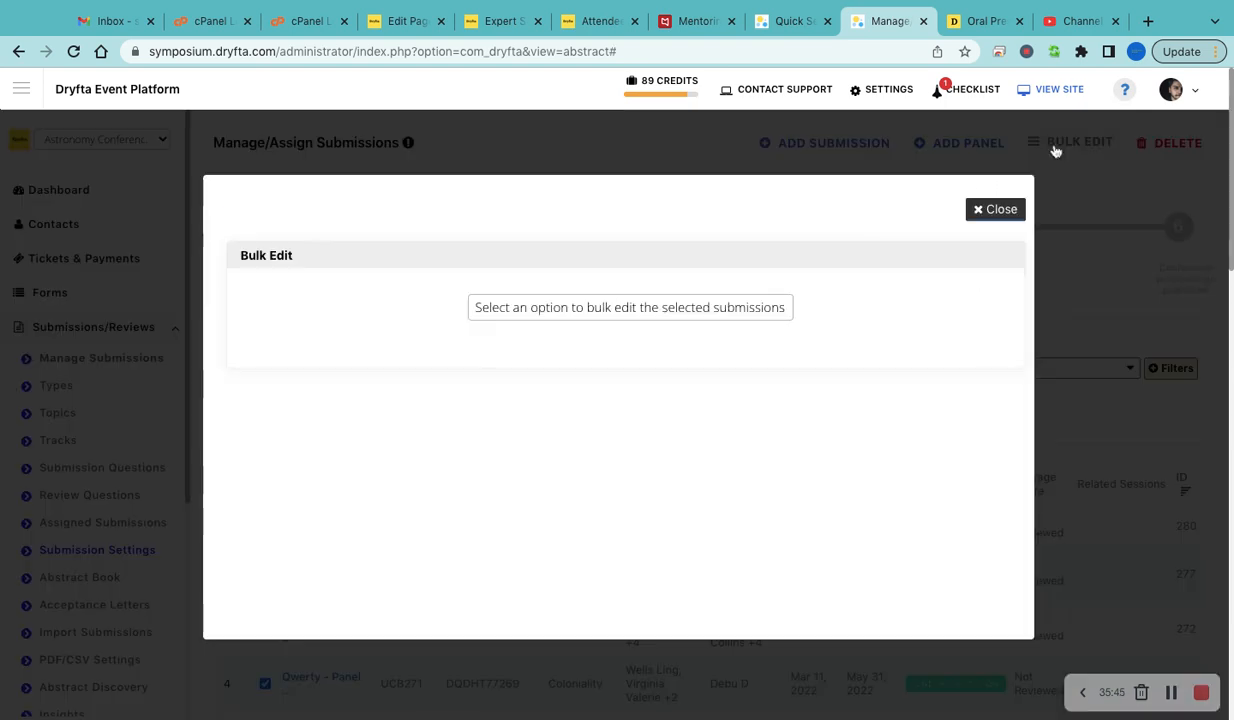
{"action": "left_click", "coordinate": [673, 312]}
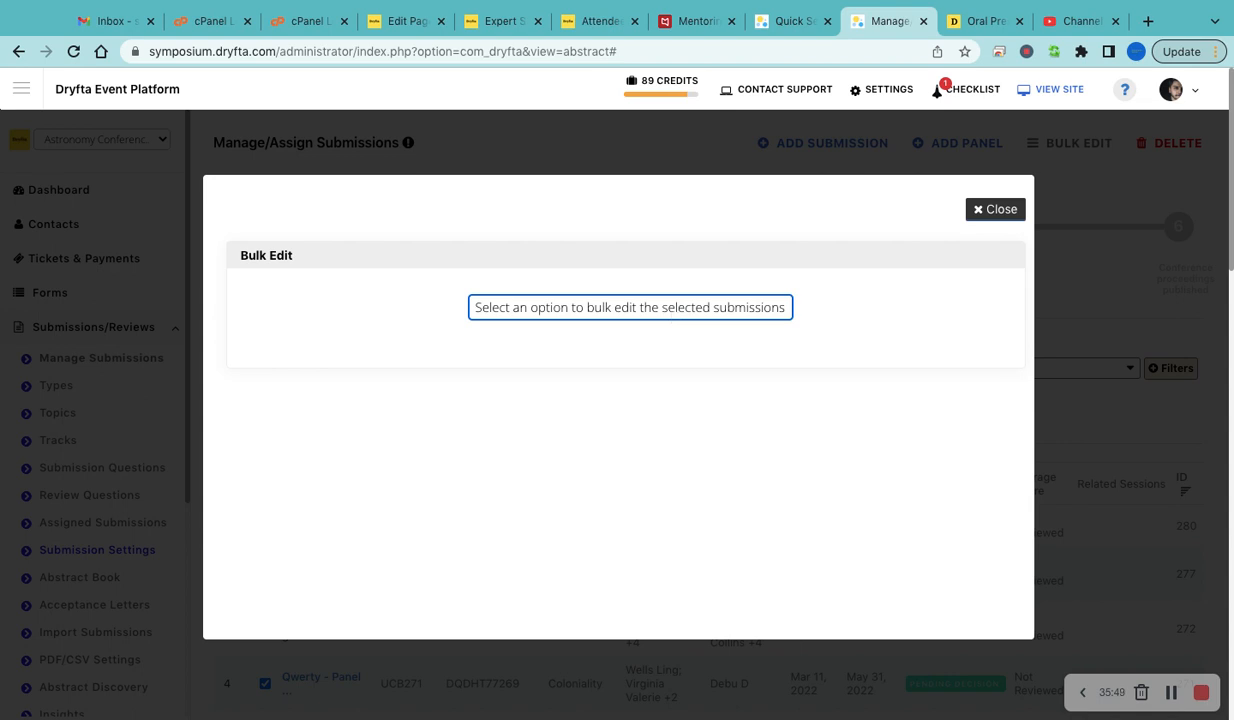
{"action": "left_click", "coordinate": [620, 392]}
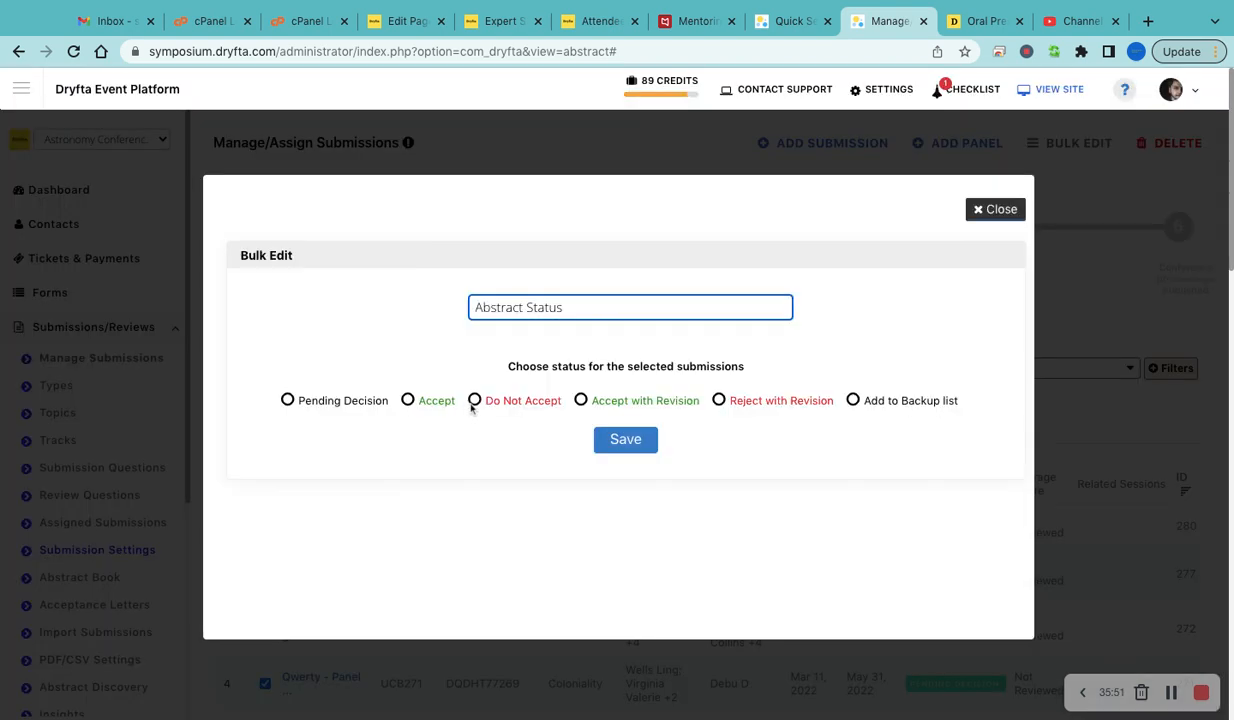
{"action": "left_click", "coordinate": [436, 401]}
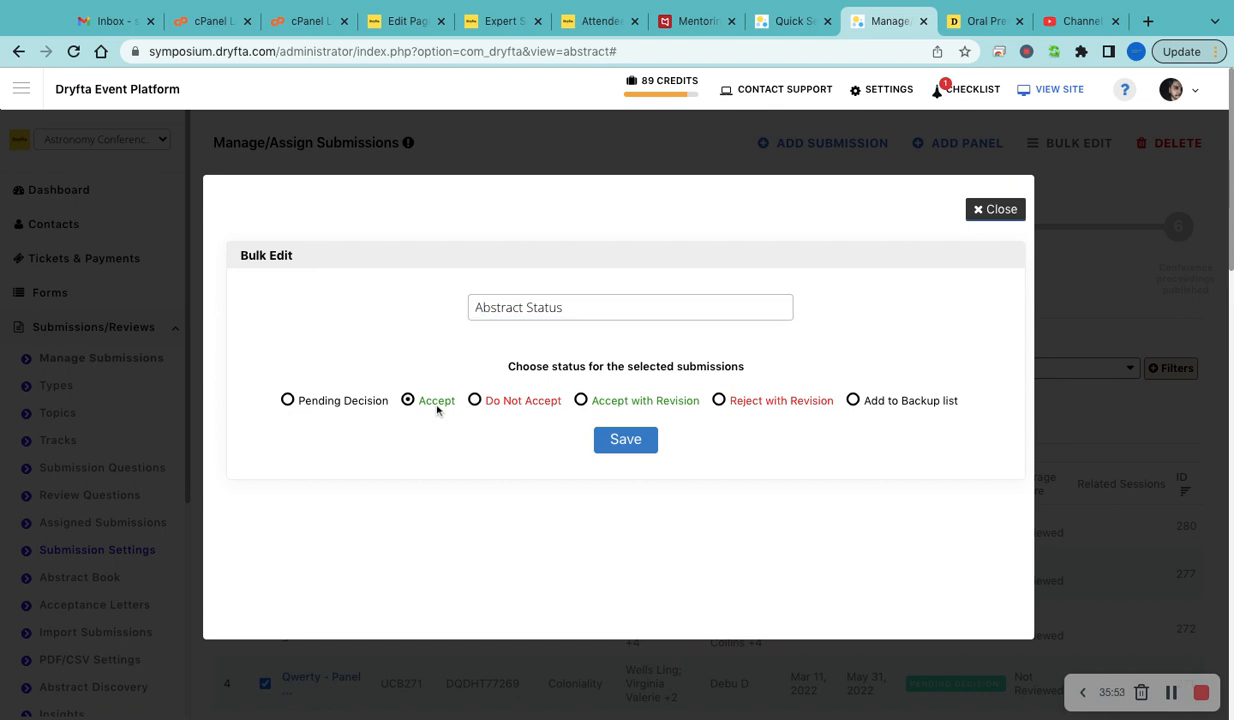
{"action": "left_click", "coordinate": [614, 443]}
{"action": "left_click", "coordinate": [990, 211]}
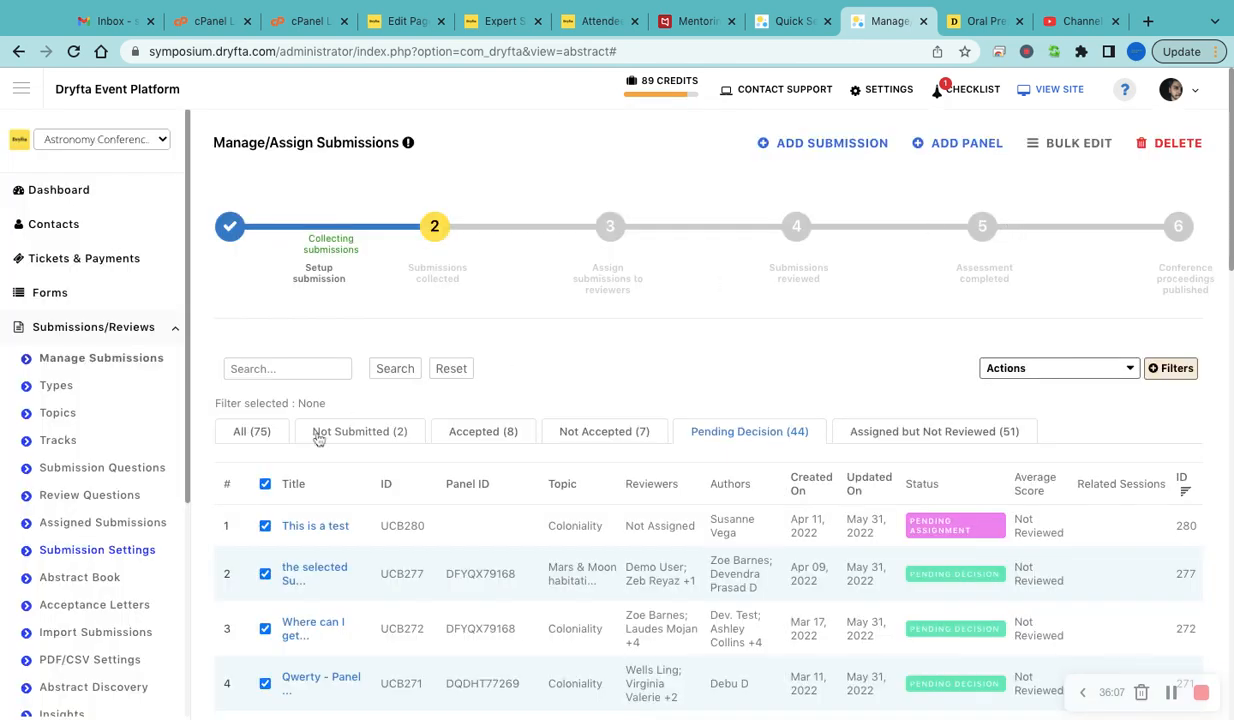
- Expand the Email Broadcast section to view its options, such as Automated Notifications, Campaigns and Templates
{"action": "scroll", "coordinate": [104, 500], "scroll_direction": "down", "scroll_amount": 3}
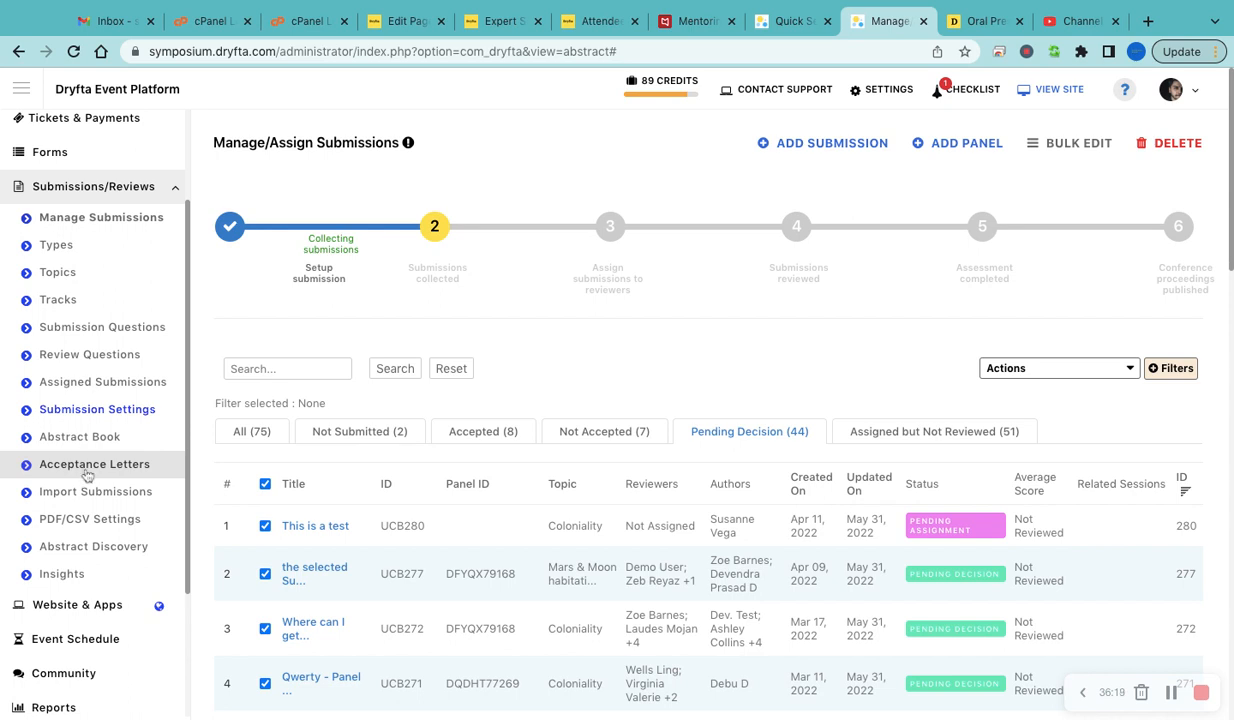
{"action": "scroll", "coordinate": [88, 472], "scroll_direction": "down", "scroll_amount": 3}
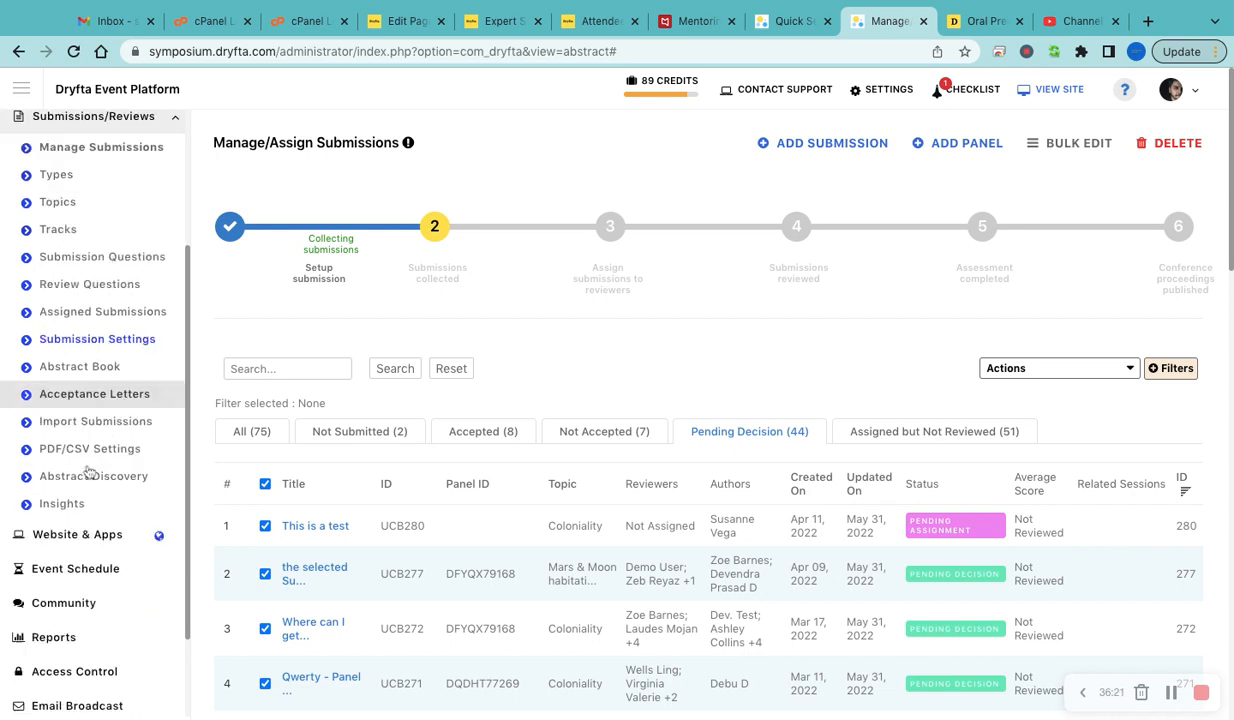
{"action": "left_click", "coordinate": [87, 594]}
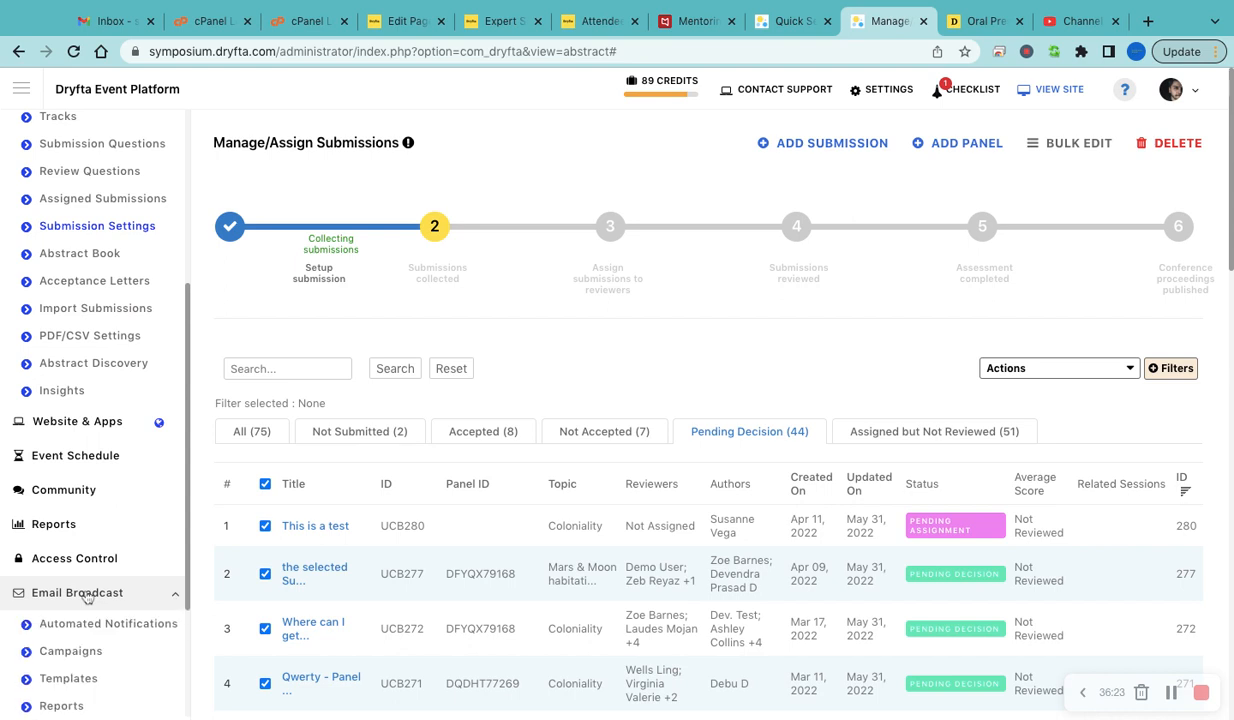
{"action": "scroll", "coordinate": [85, 590], "scroll_direction": "down", "scroll_amount": 2}
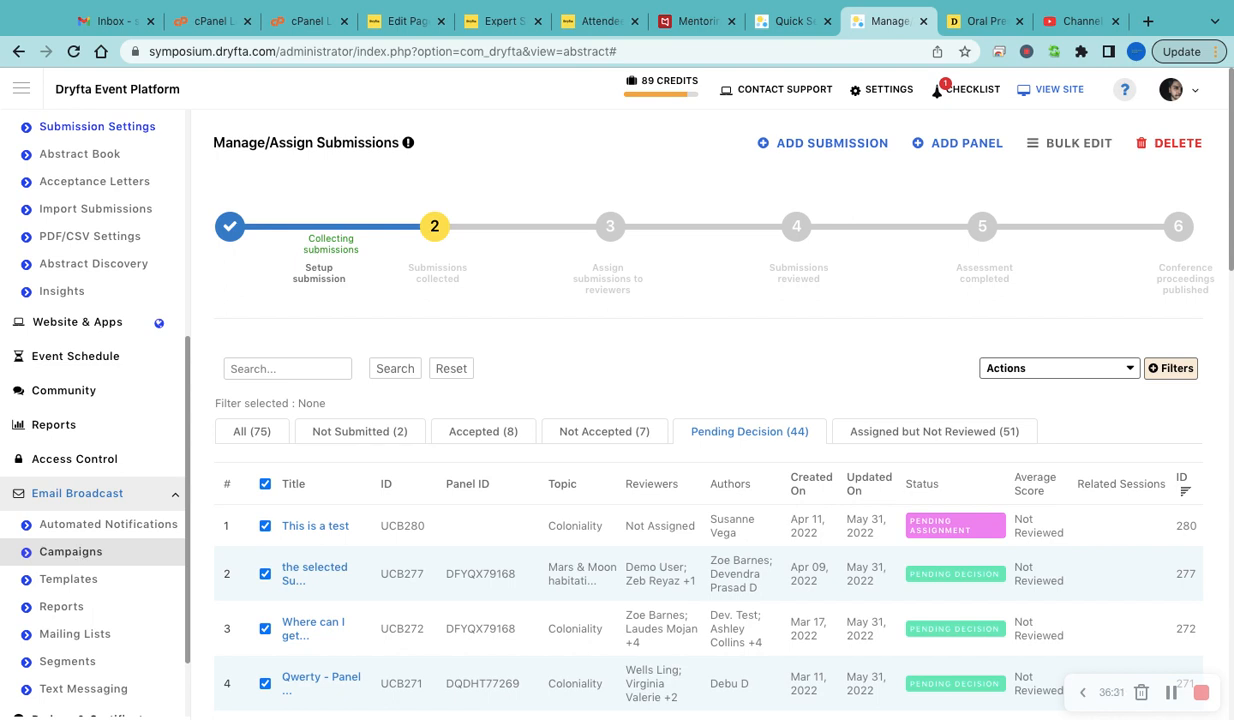
{"action": "scroll", "coordinate": [88, 580], "scroll_direction": "down", "scroll_amount": 1}
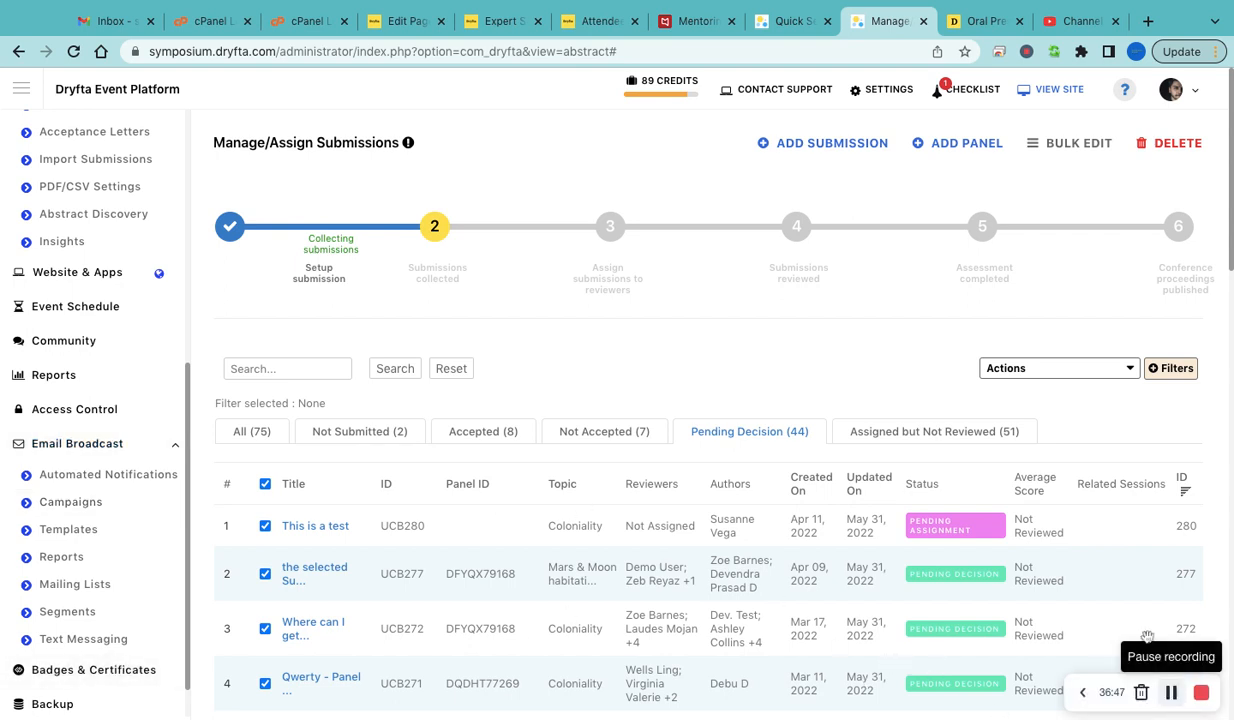
- View the export and import actions, and show the submission filters to check the poster upload and number of reviews options
{"action": "left_click", "coordinate": [1010, 370]}
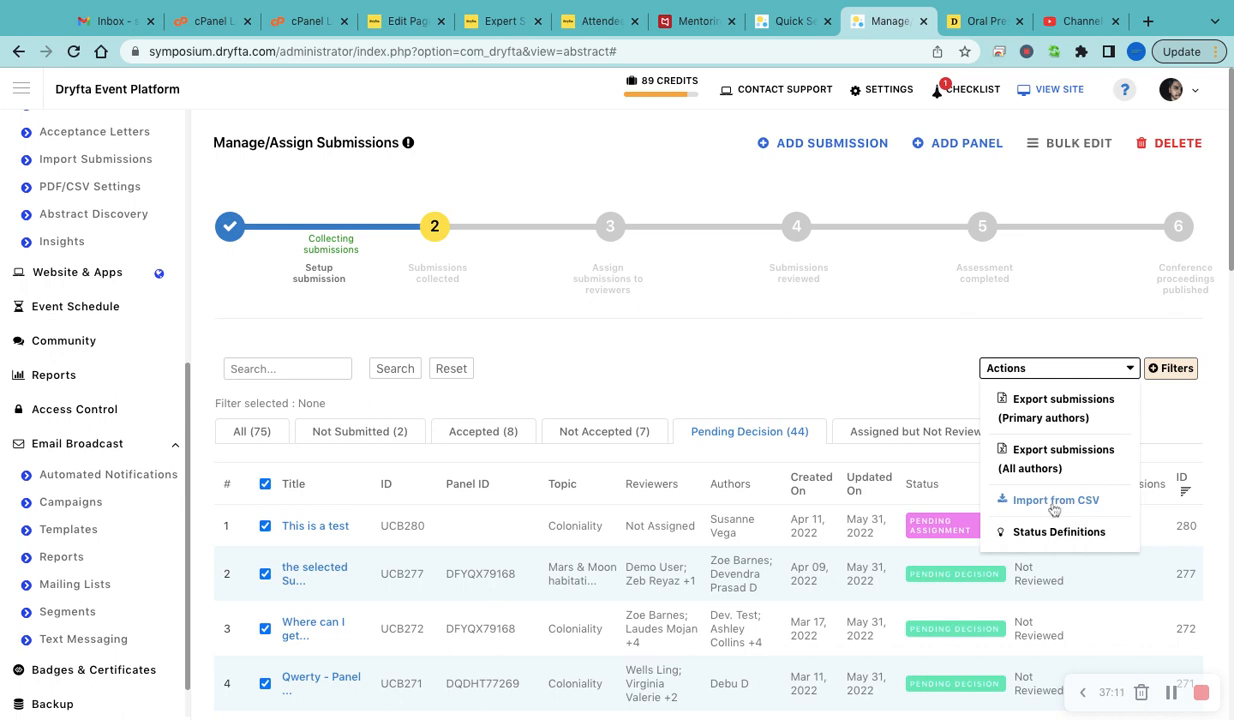
{"action": "left_click", "coordinate": [1172, 370]}
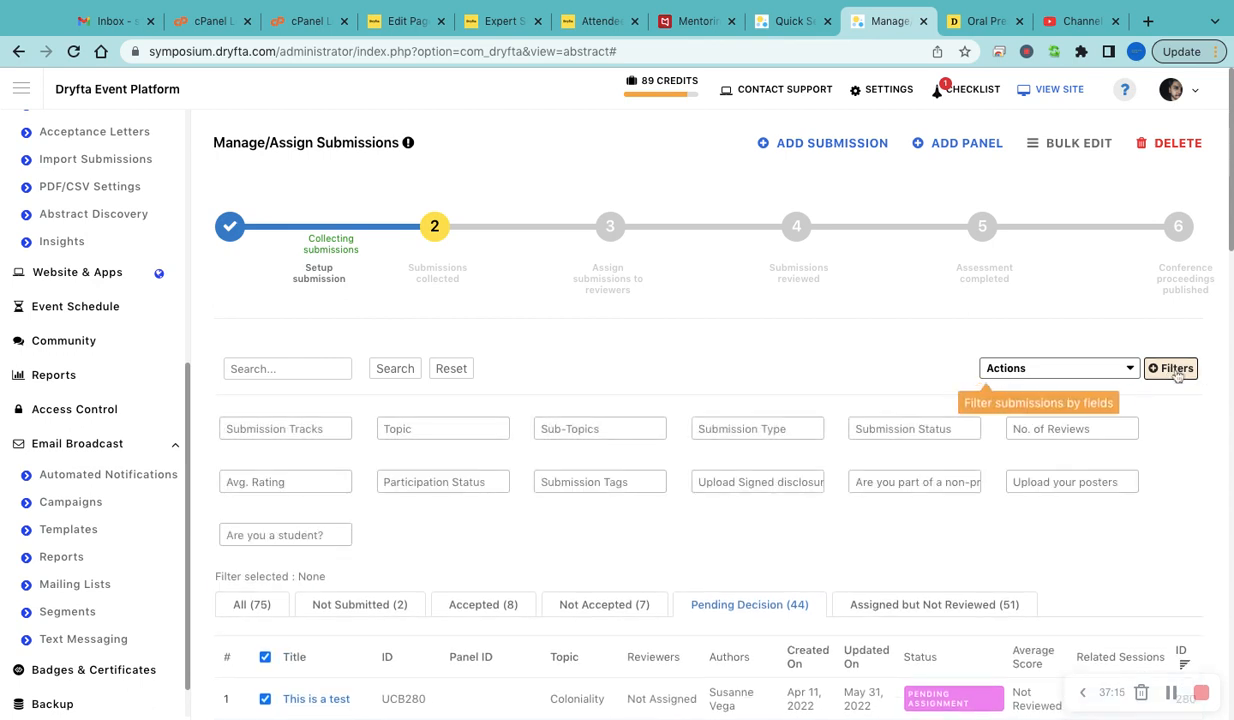
{"action": "scroll", "coordinate": [815, 420], "scroll_direction": "down", "scroll_amount": 1}
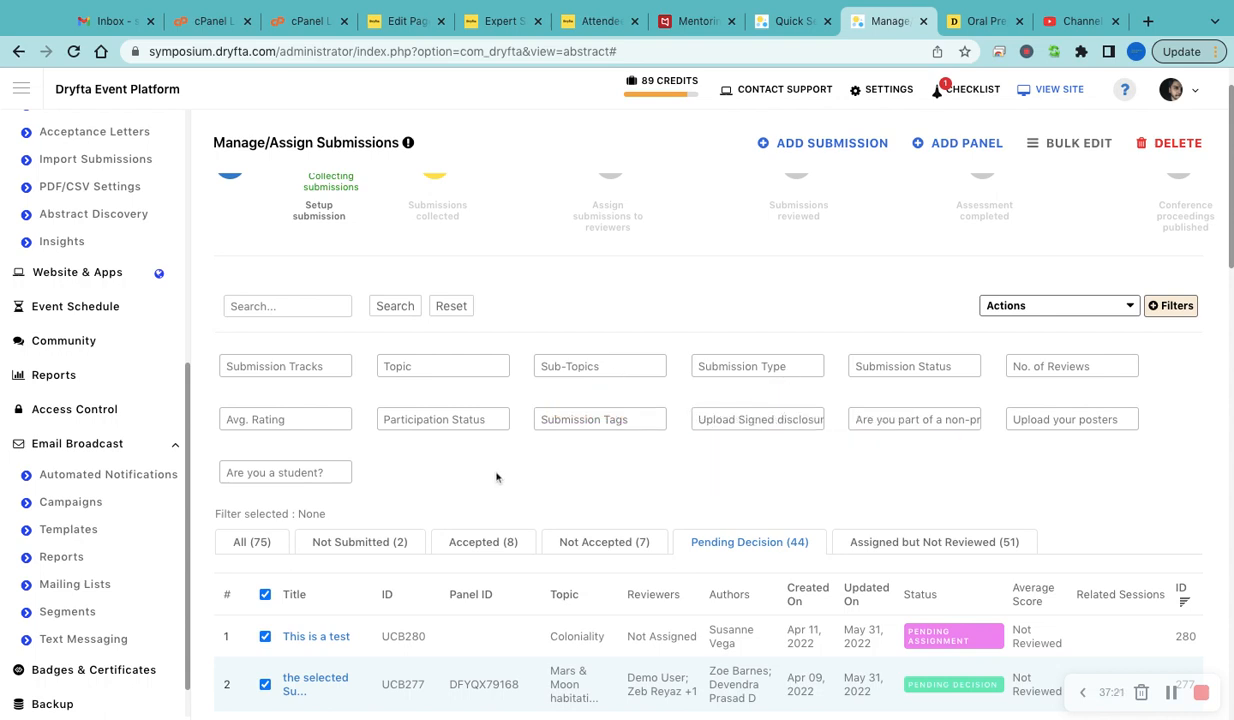
{"action": "left_click", "coordinate": [1043, 421]}
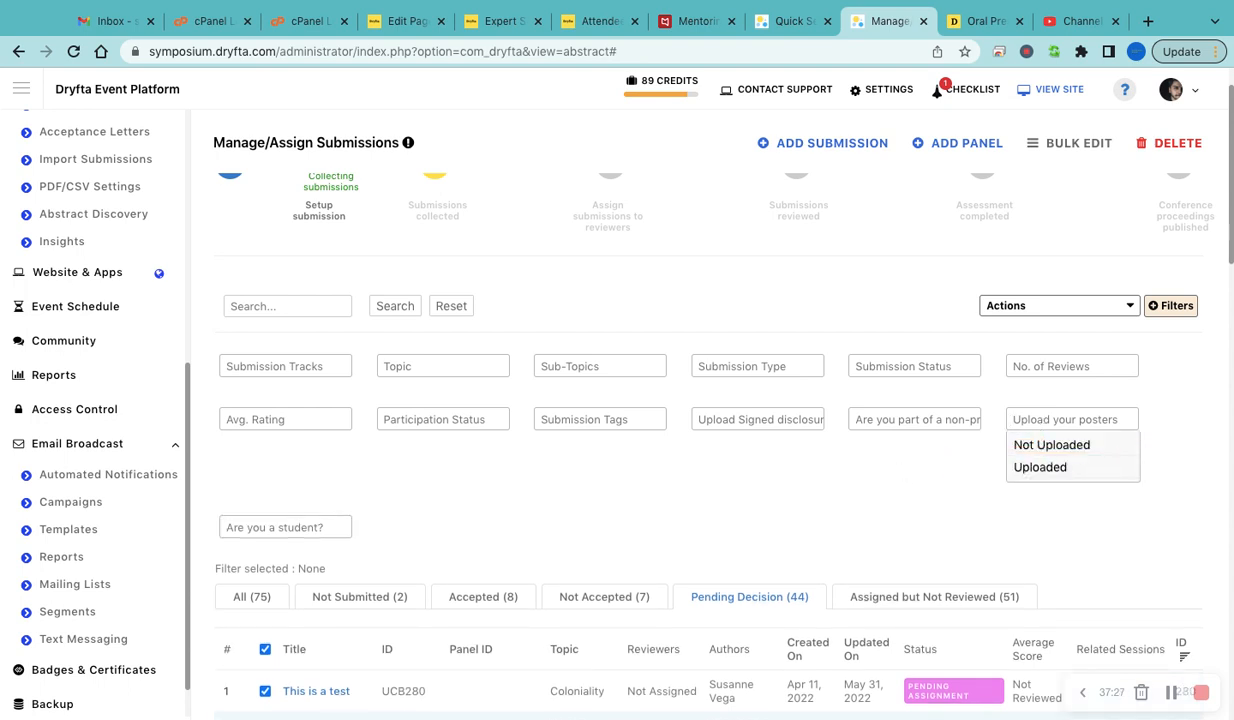
{"action": "left_click", "coordinate": [890, 458]}
{"action": "left_click", "coordinate": [1032, 366]}
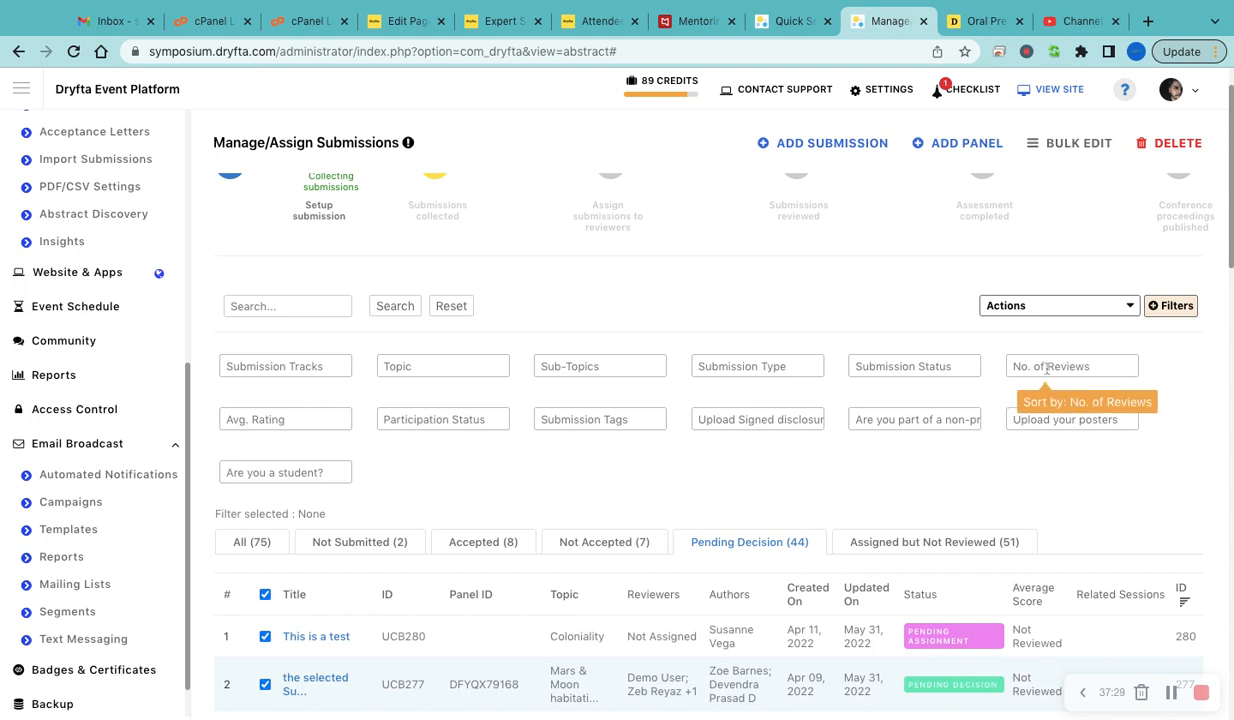
{"action": "left_click", "coordinate": [903, 446]}
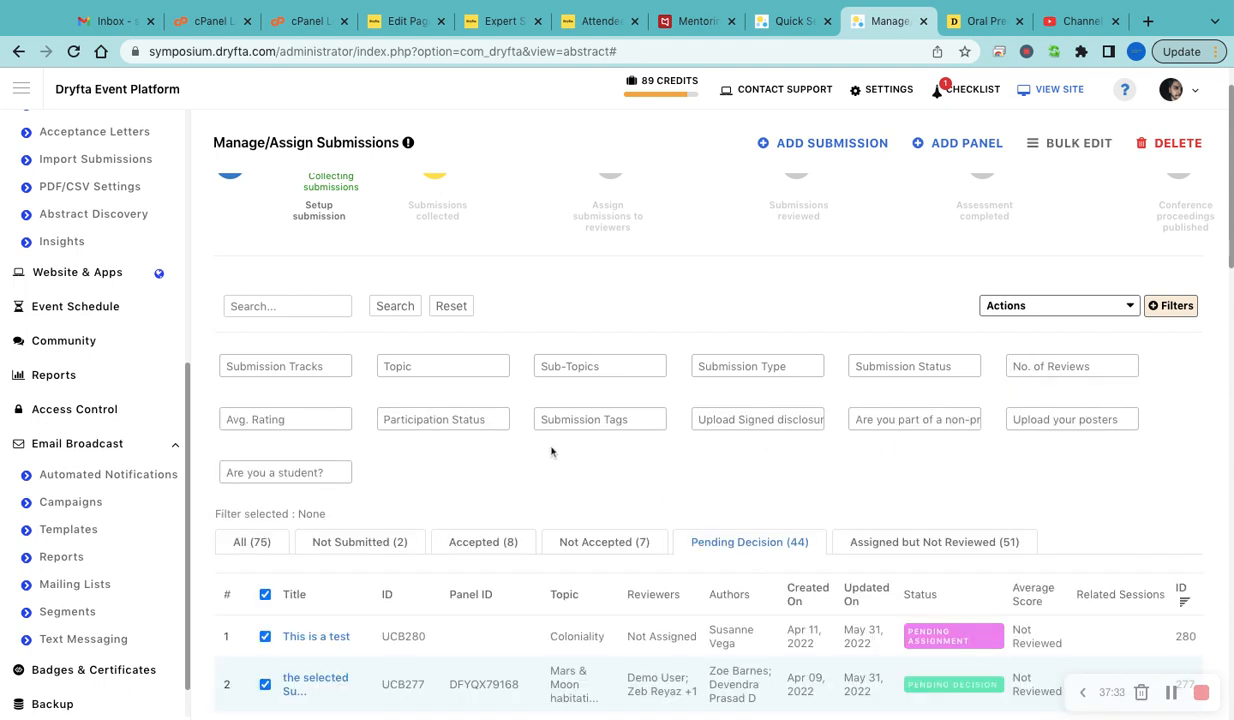
- Check the filter options for submission tags, participation status and average rating without applying any of them
{"action": "left_click", "coordinate": [594, 422]}
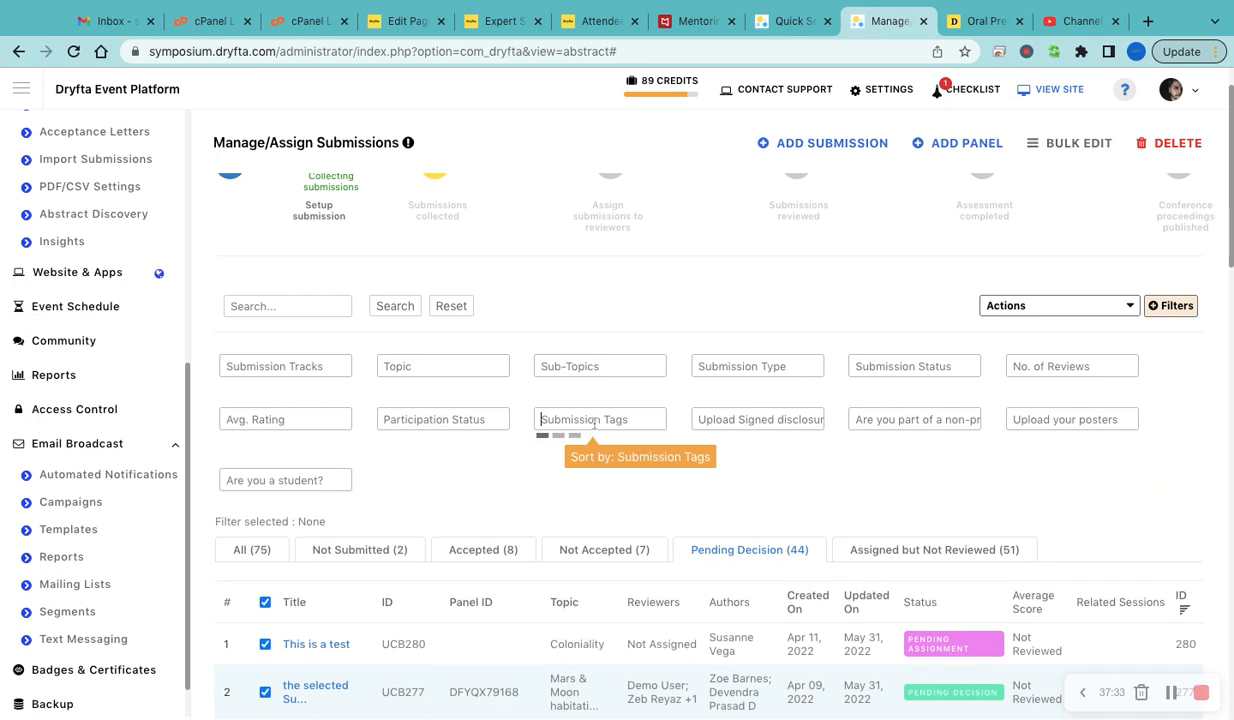
{"action": "left_click", "coordinate": [473, 480]}
{"action": "left_click", "coordinate": [463, 419]}
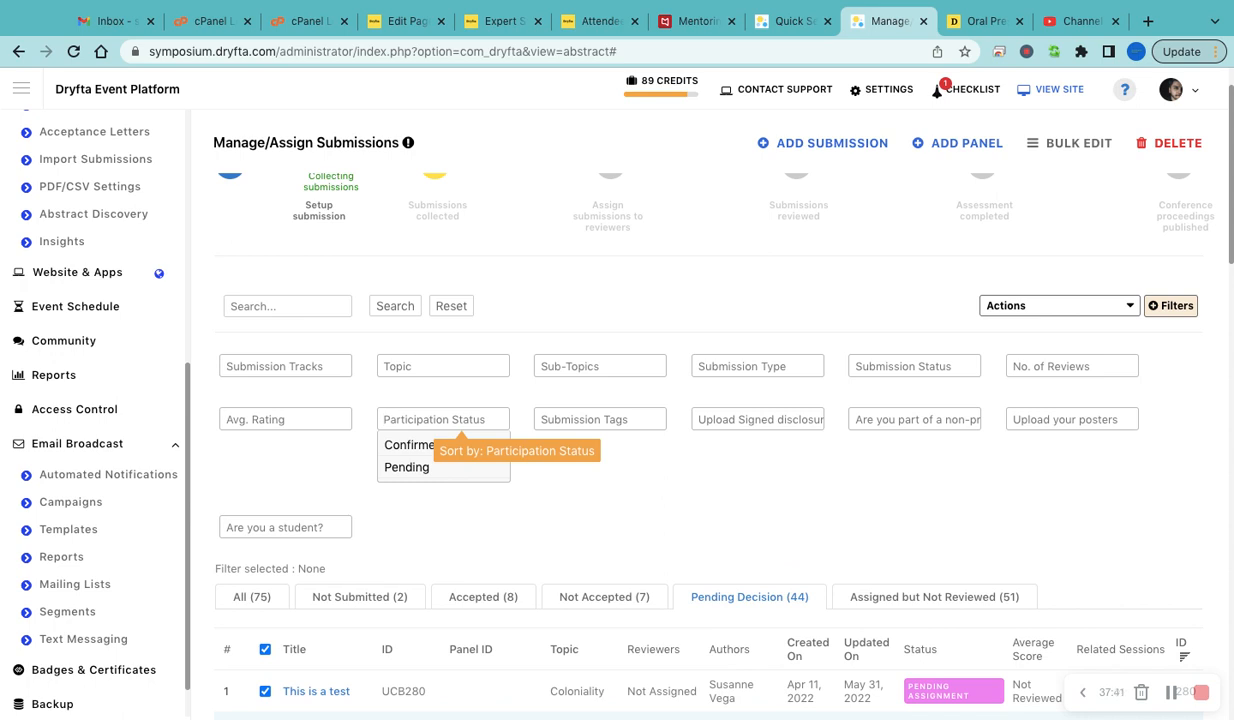
{"action": "left_click", "coordinate": [331, 448]}
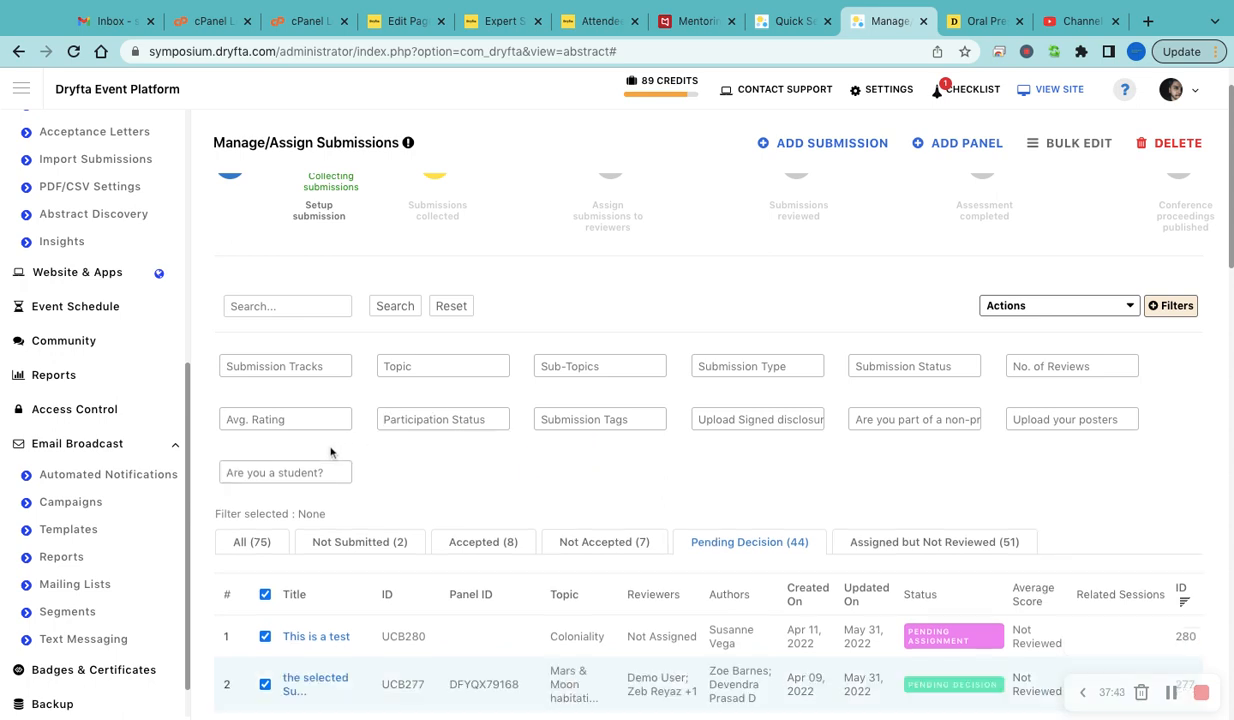
{"action": "left_click", "coordinate": [294, 427]}
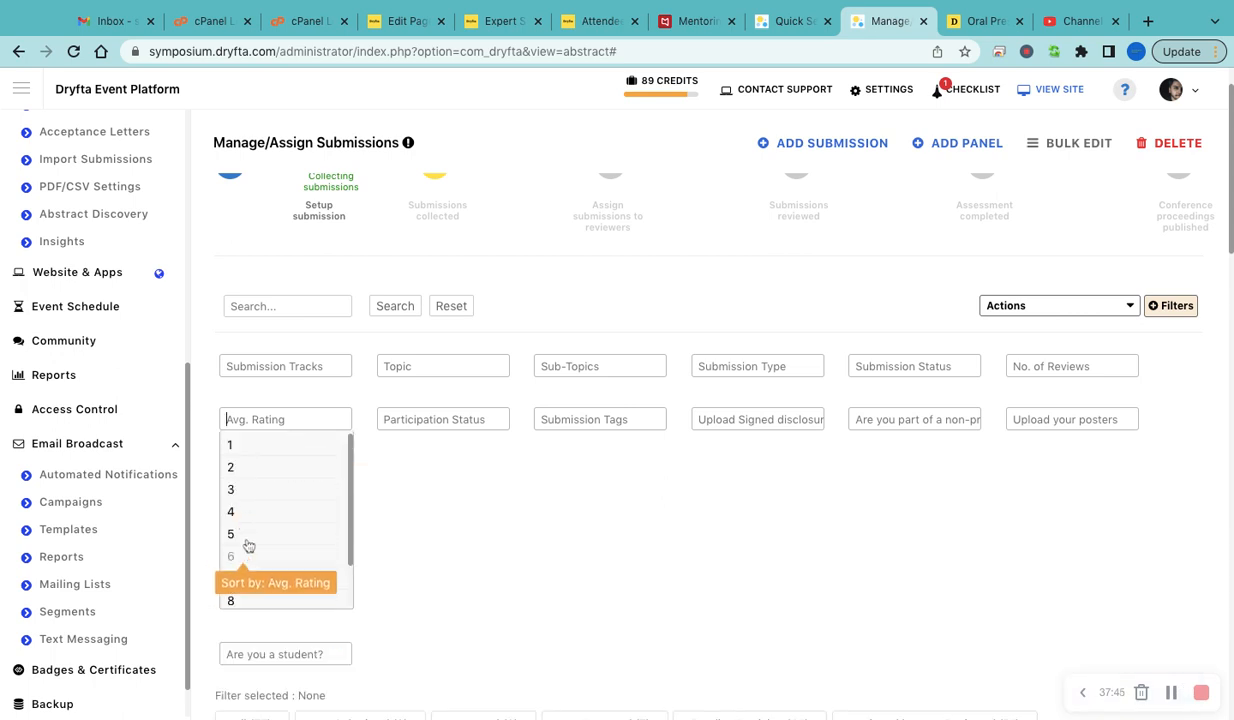
{"action": "left_click", "coordinate": [476, 571]}
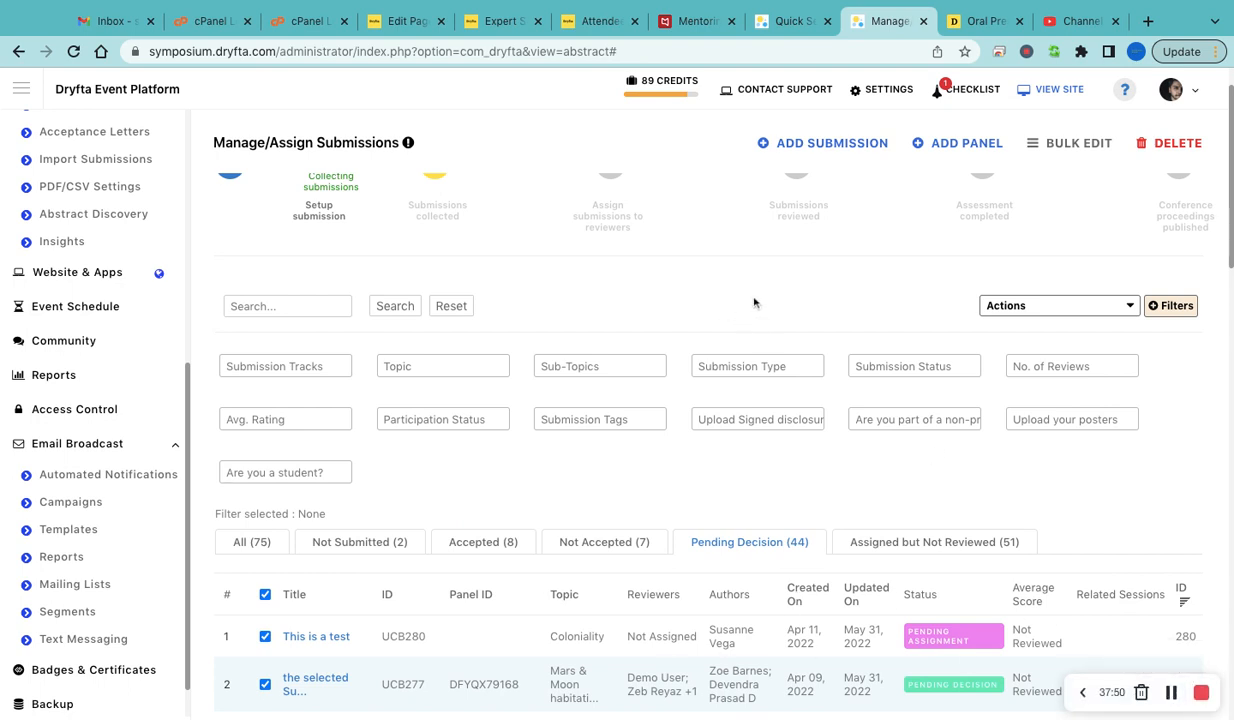
- Start a new submission, check where contacts are managed, and assign an existing contact as its primary author
{"action": "left_click", "coordinate": [840, 146]}
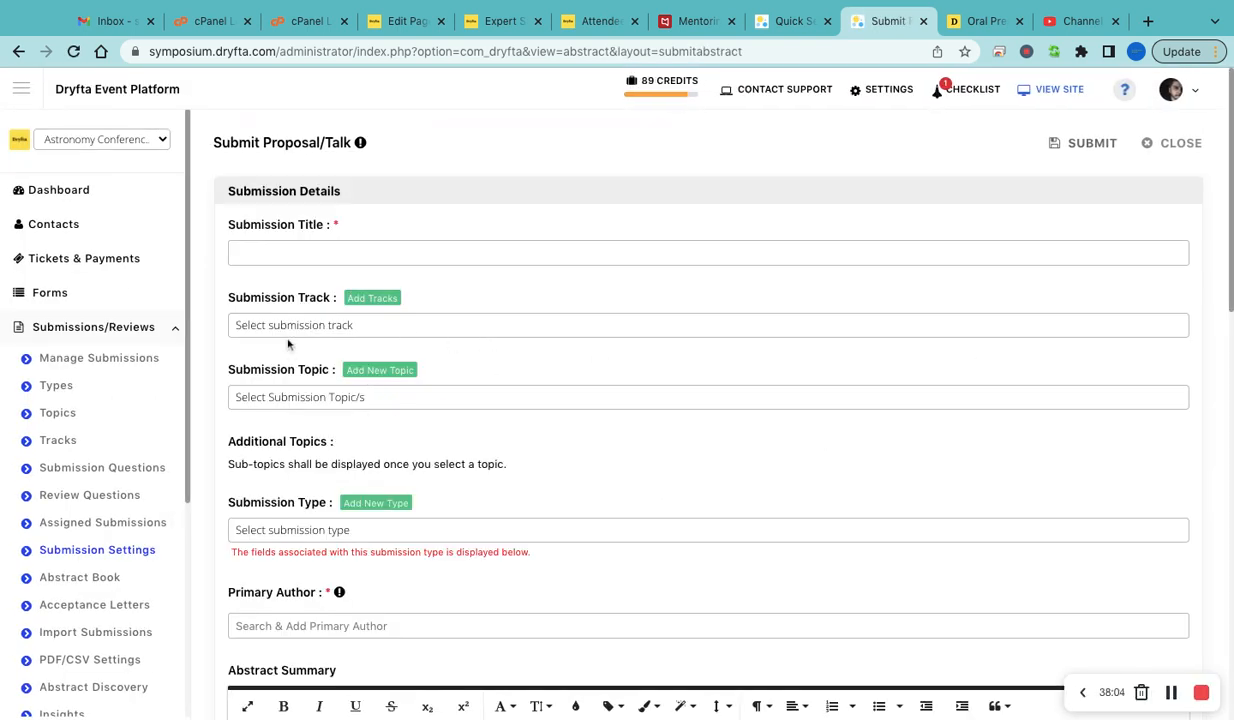
{"action": "scroll", "coordinate": [304, 413], "scroll_direction": "down", "scroll_amount": 2}
{"action": "scroll", "coordinate": [304, 413], "scroll_direction": "down", "scroll_amount": 3}
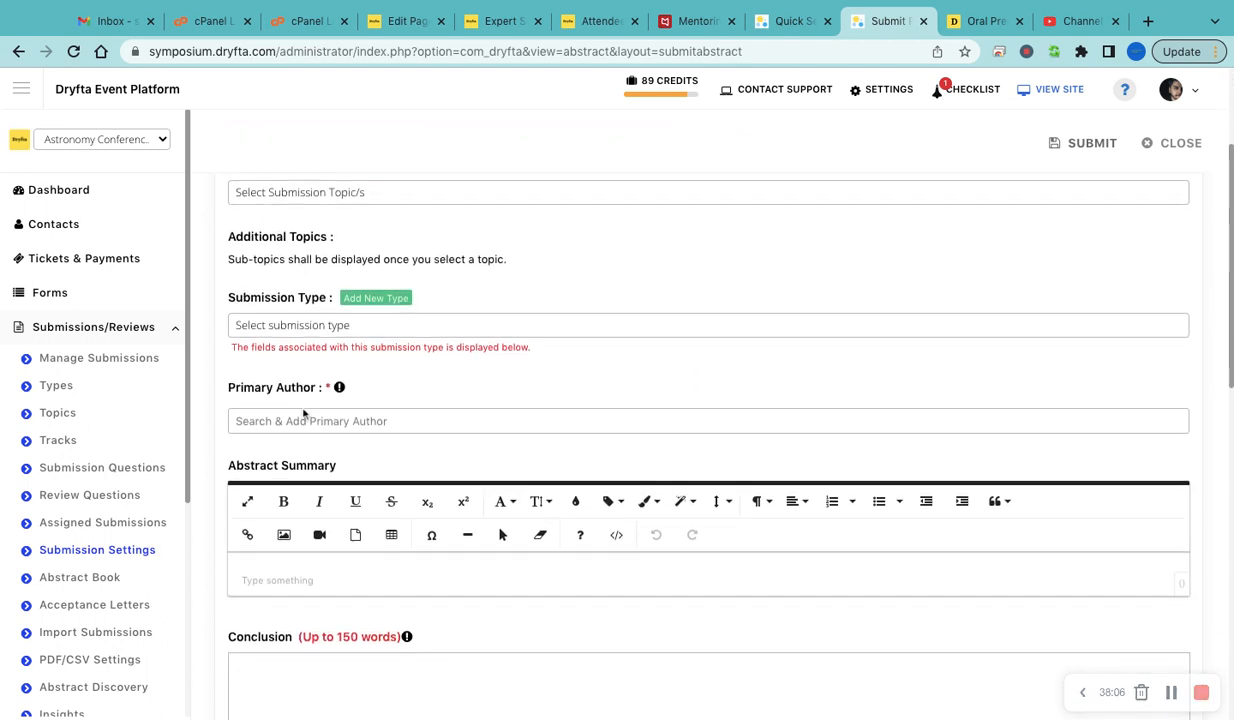
{"action": "left_click", "coordinate": [311, 414]}
{"action": "type", "text": "pam"}
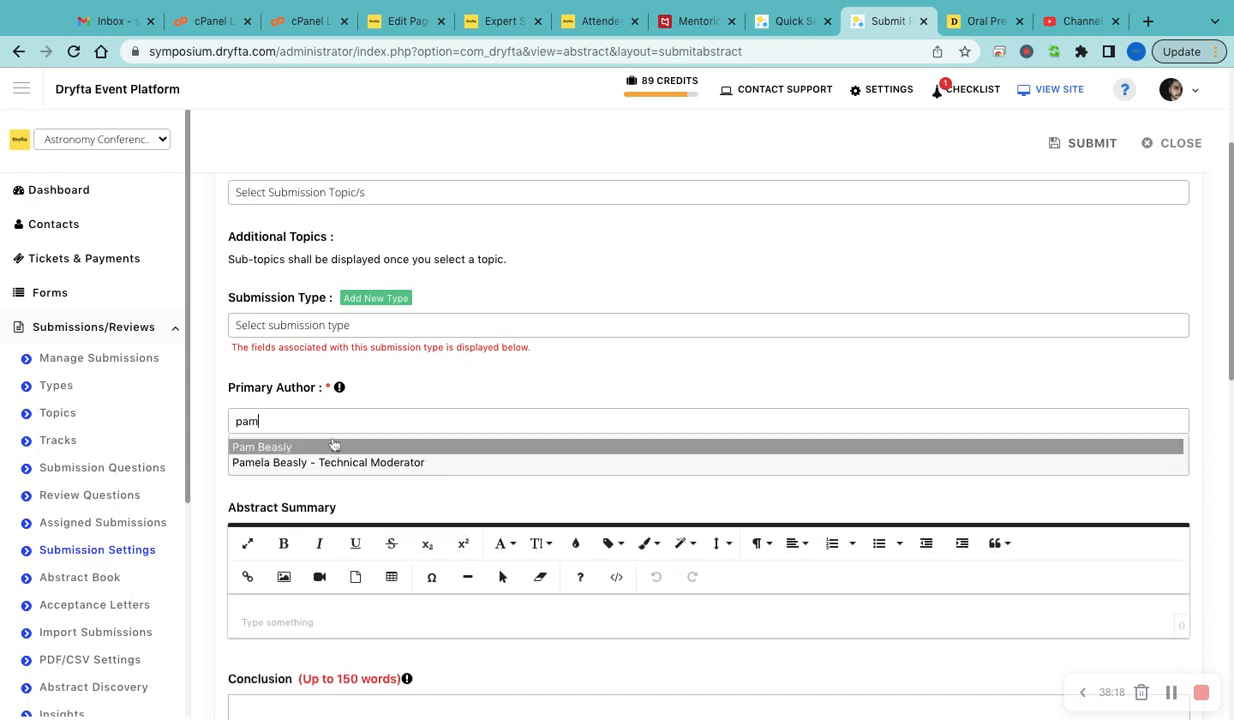
{"action": "left_click", "coordinate": [68, 225]}
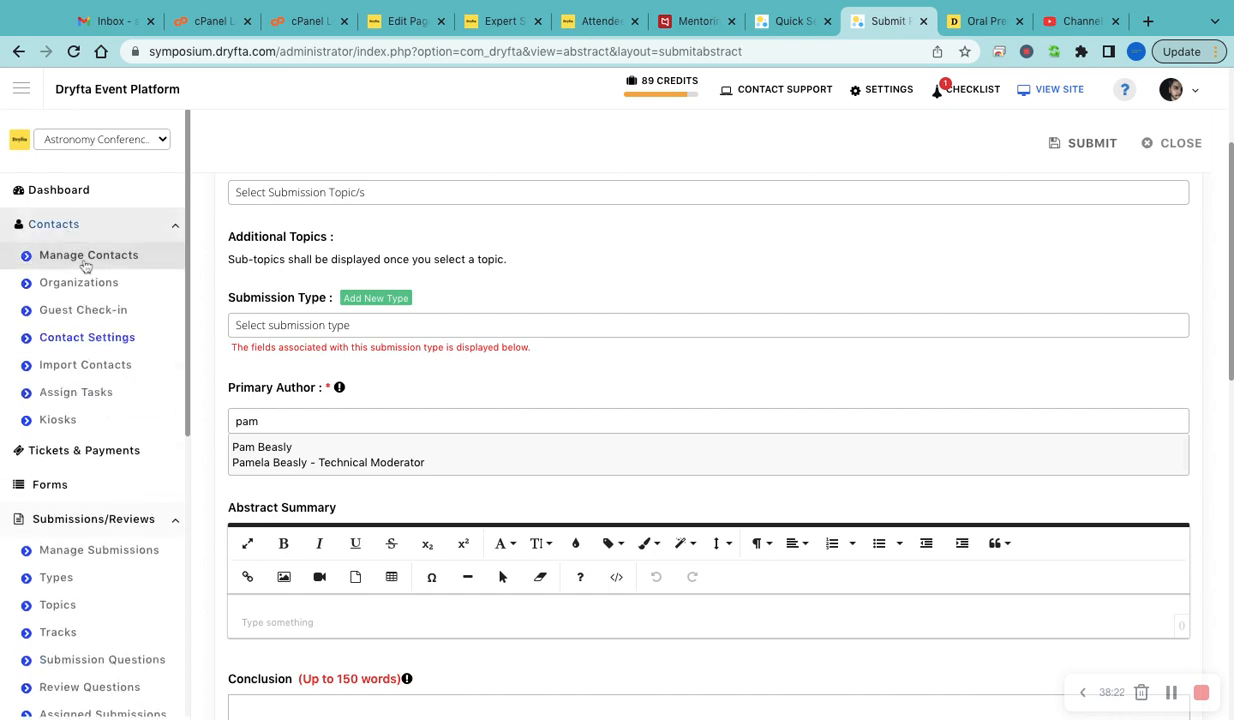
{"action": "left_click", "coordinate": [265, 447]}
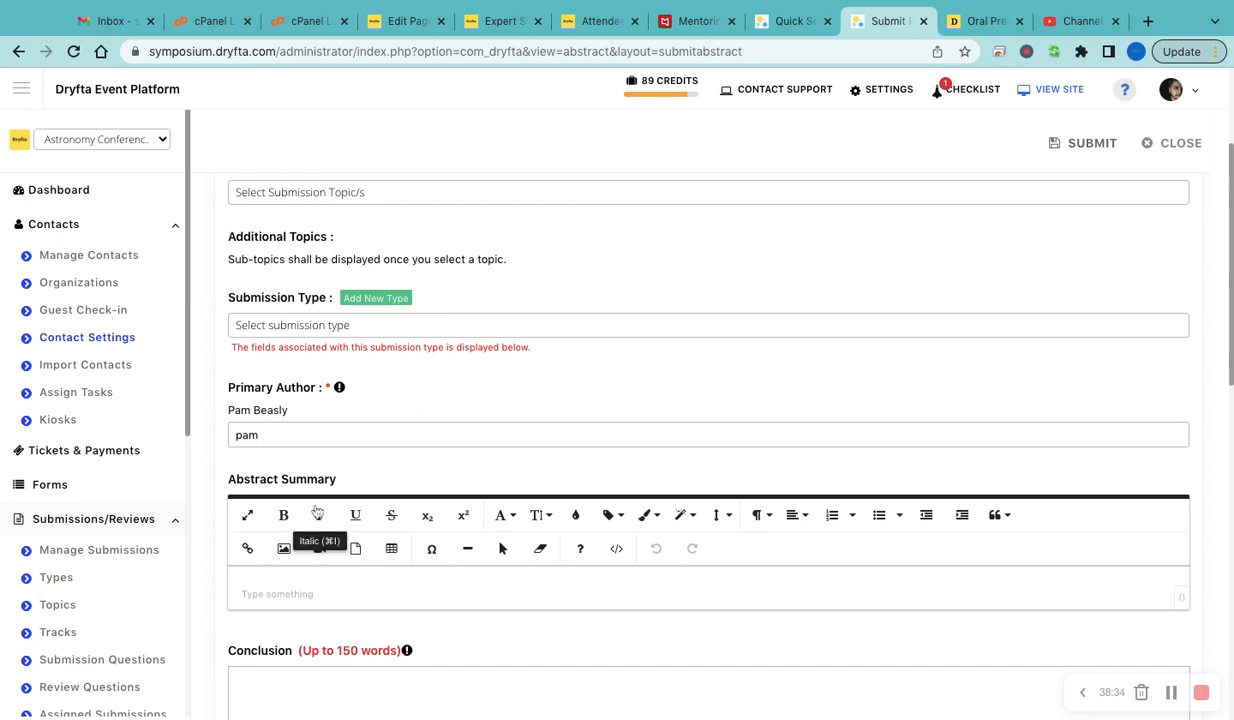
- Look over the rest of the new submission form and close it without submitting
{"action": "scroll", "coordinate": [317, 510], "scroll_direction": "down", "scroll_amount": 7}
{"action": "scroll", "coordinate": [818, 377], "scroll_direction": "up", "scroll_amount": 9}
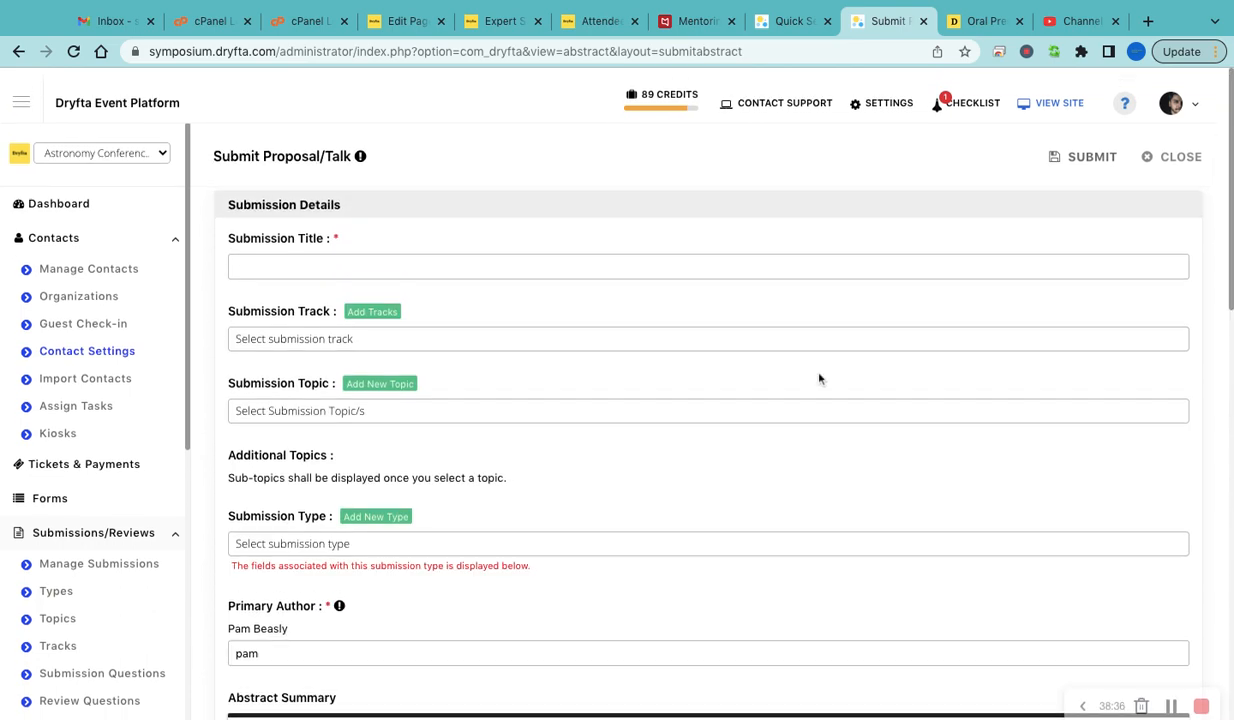
{"action": "left_click", "coordinate": [1180, 145]}
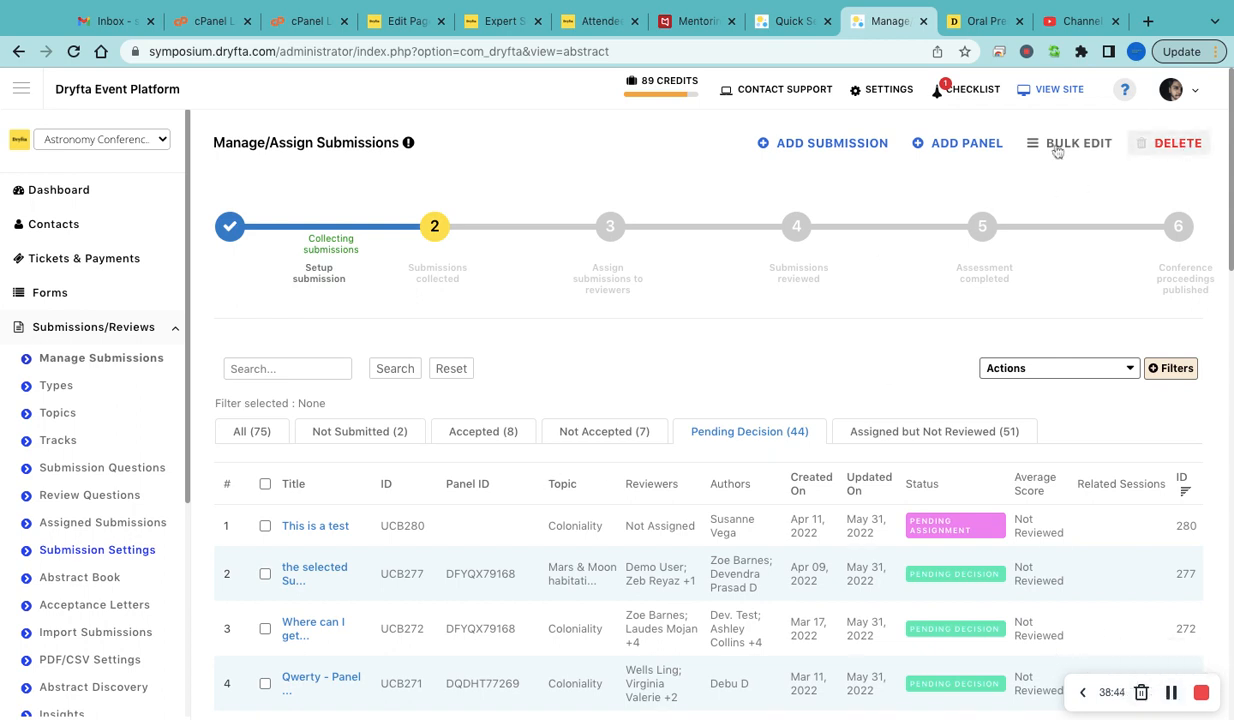
- Select all submissions in the pending decision list and clear the selection again
{"action": "left_click", "coordinate": [265, 483]}
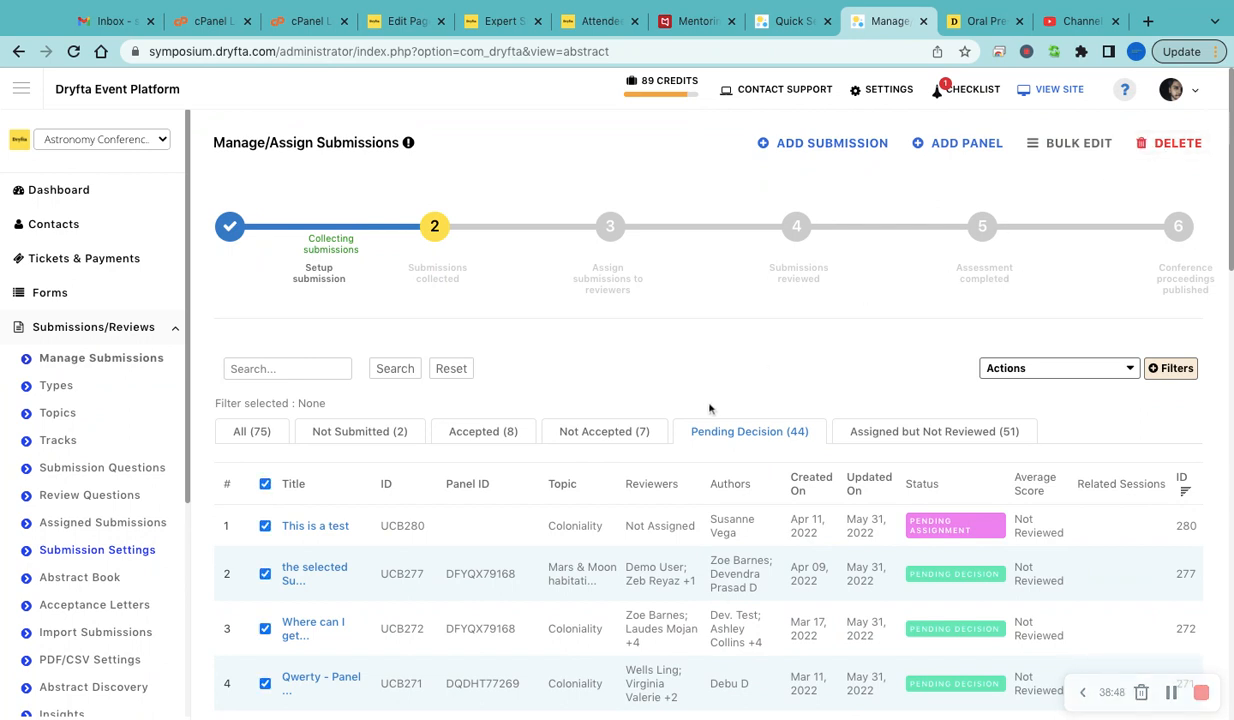
{"action": "left_click", "coordinate": [265, 484]}
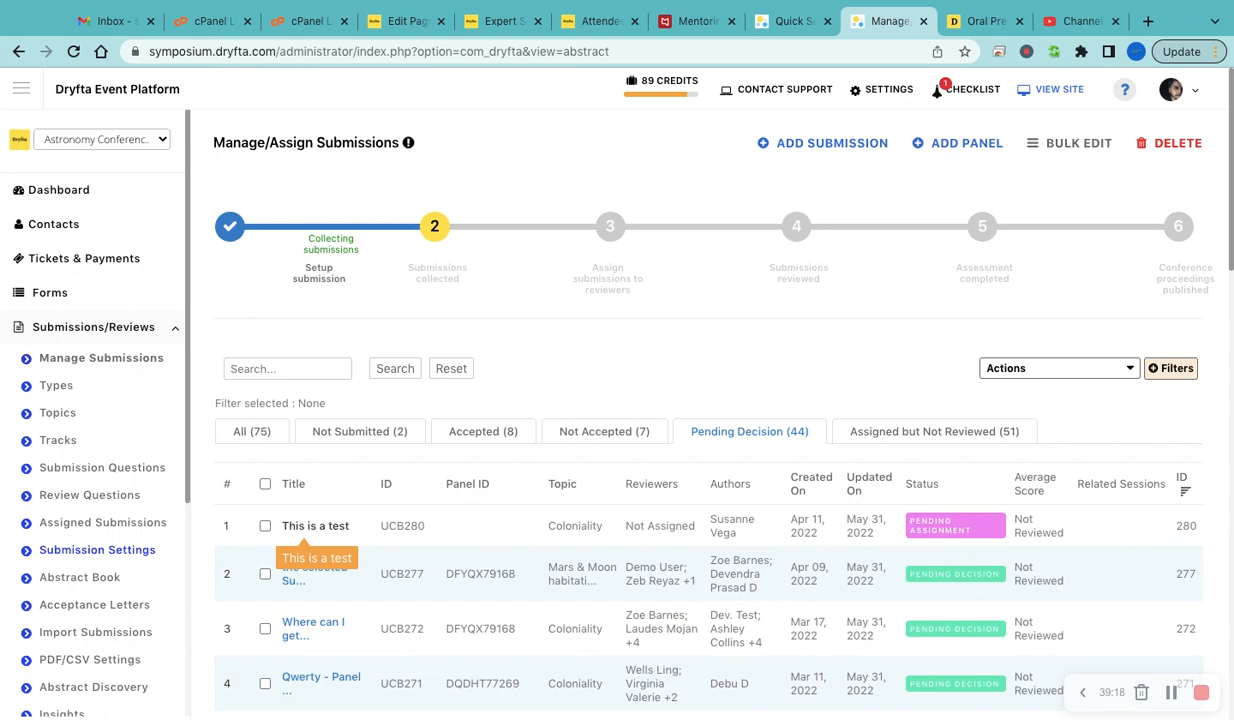
{"action": "left_click", "coordinate": [1174, 696]}
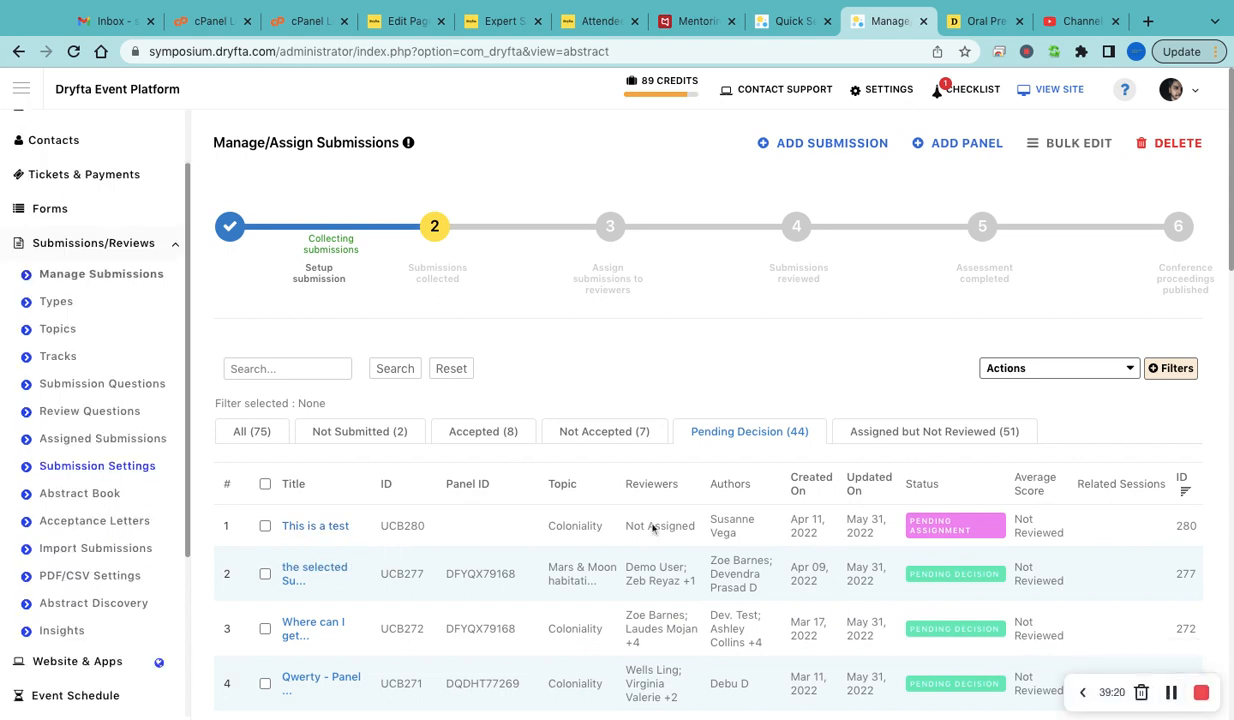
- Open the Abstract Discovery settings and switch live chat in abstracts off and back on
{"action": "left_click", "coordinate": [102, 610]}
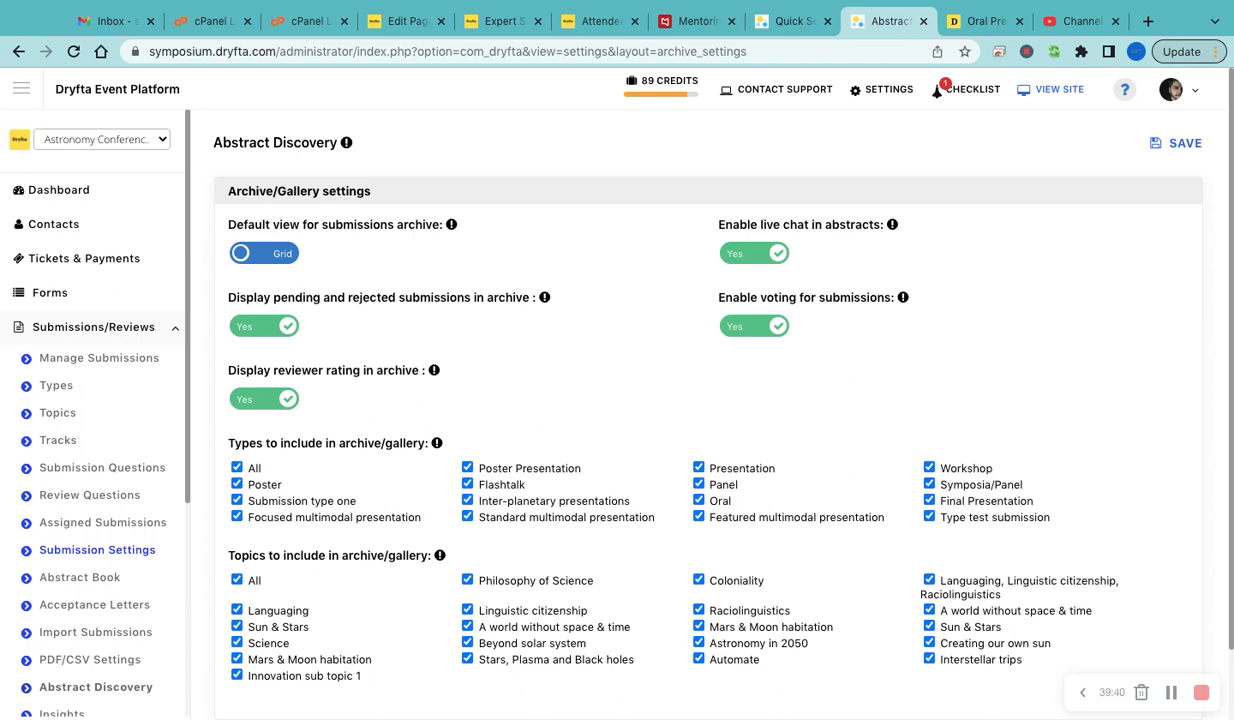
{"action": "left_click", "coordinate": [744, 258]}
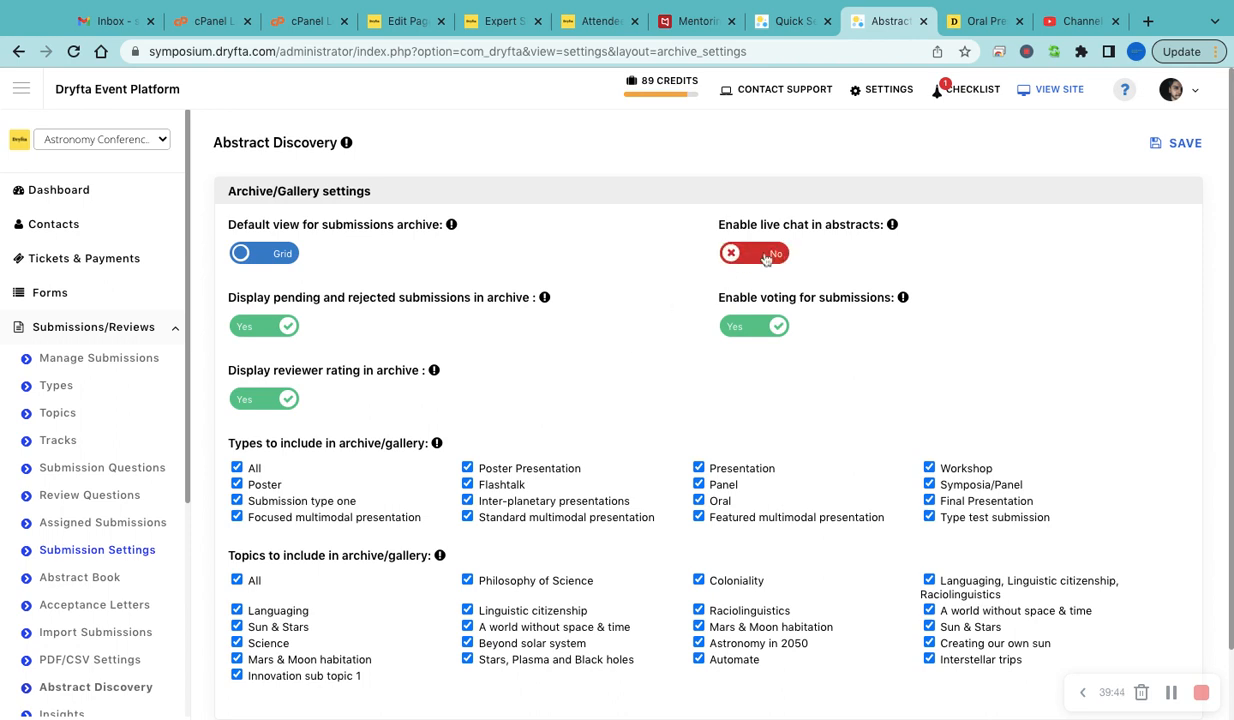
{"action": "left_click", "coordinate": [722, 254]}
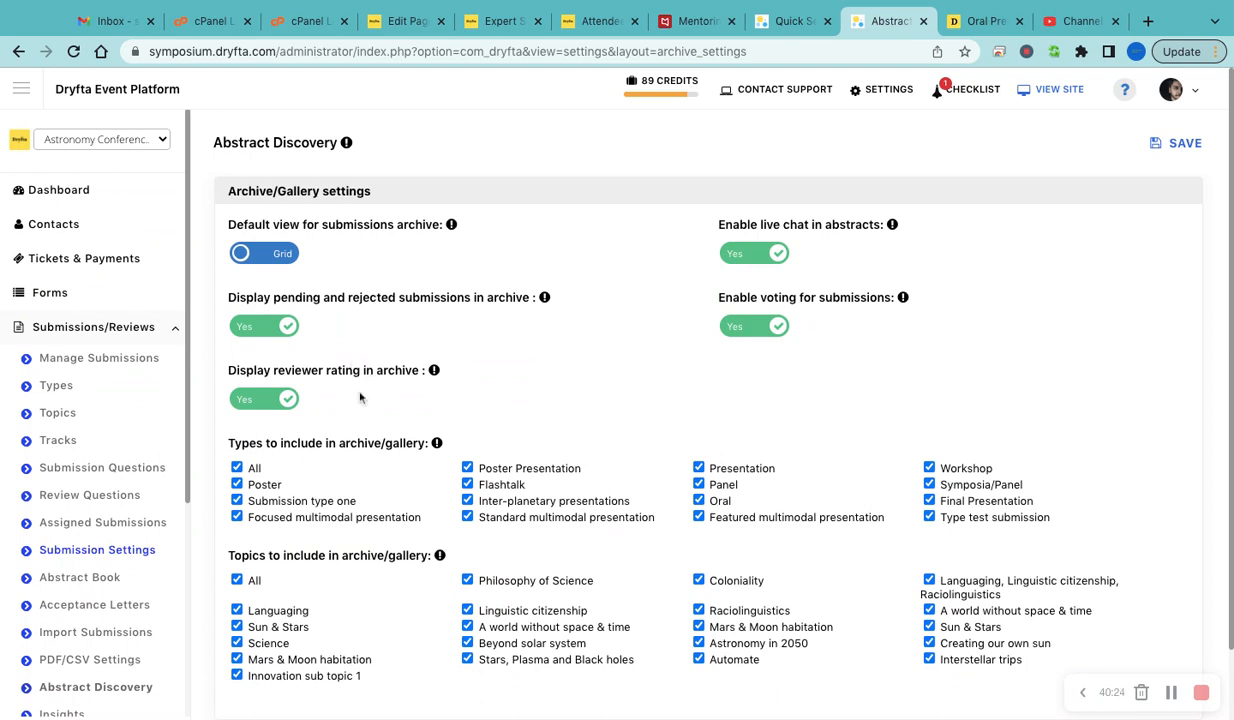
- Limit the submission types included in the archive/gallery to Poster only
{"action": "scroll", "coordinate": [355, 410], "scroll_direction": "down", "scroll_amount": 2}
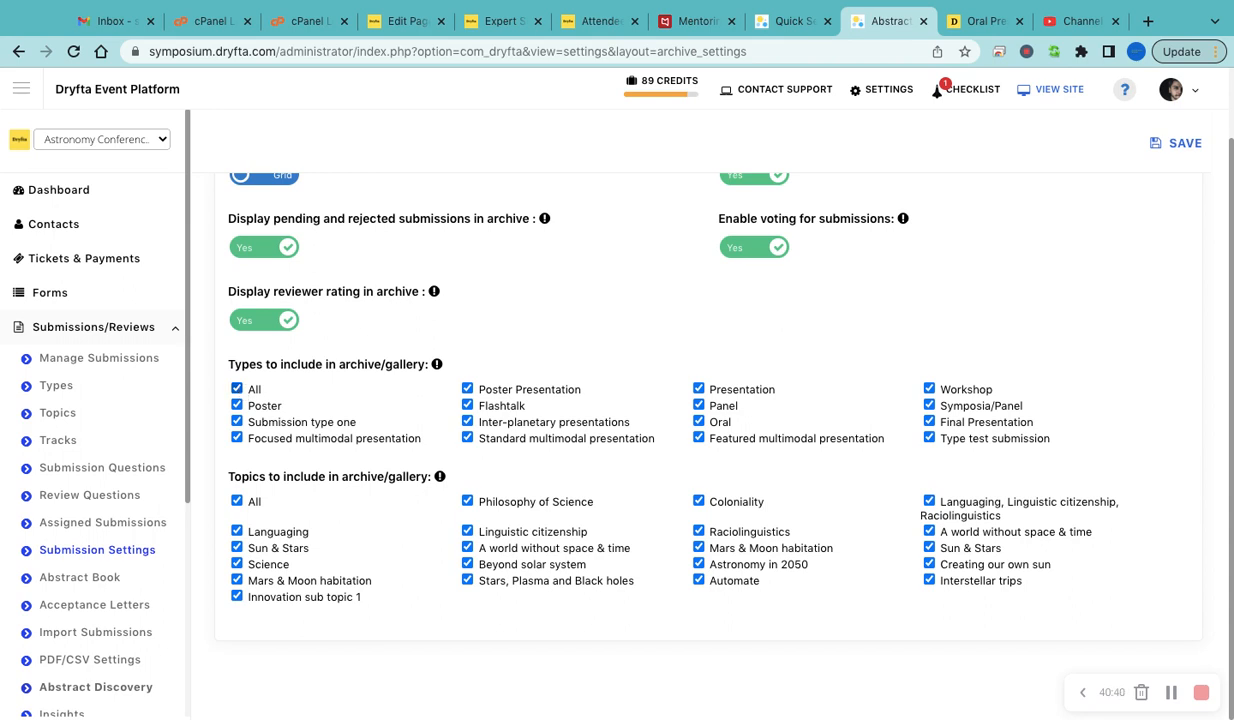
{"action": "left_click", "coordinate": [236, 388]}
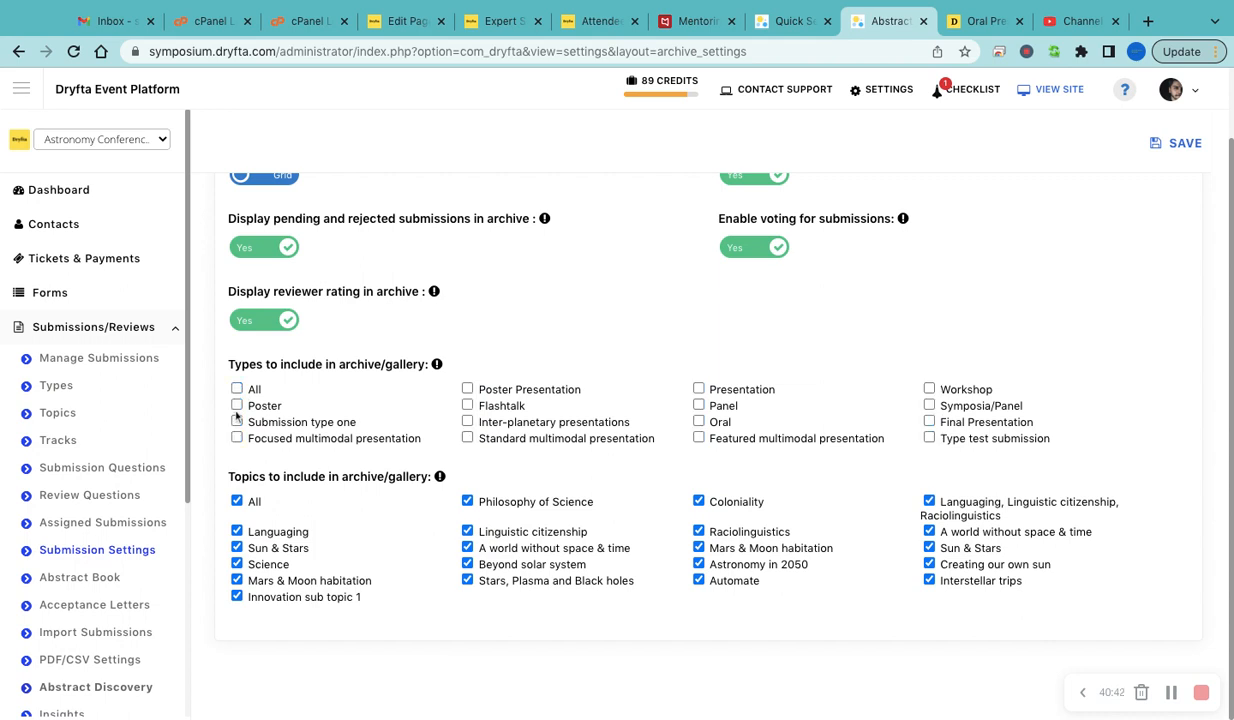
{"action": "left_click", "coordinate": [237, 406]}
{"action": "left_click", "coordinate": [1169, 697]}
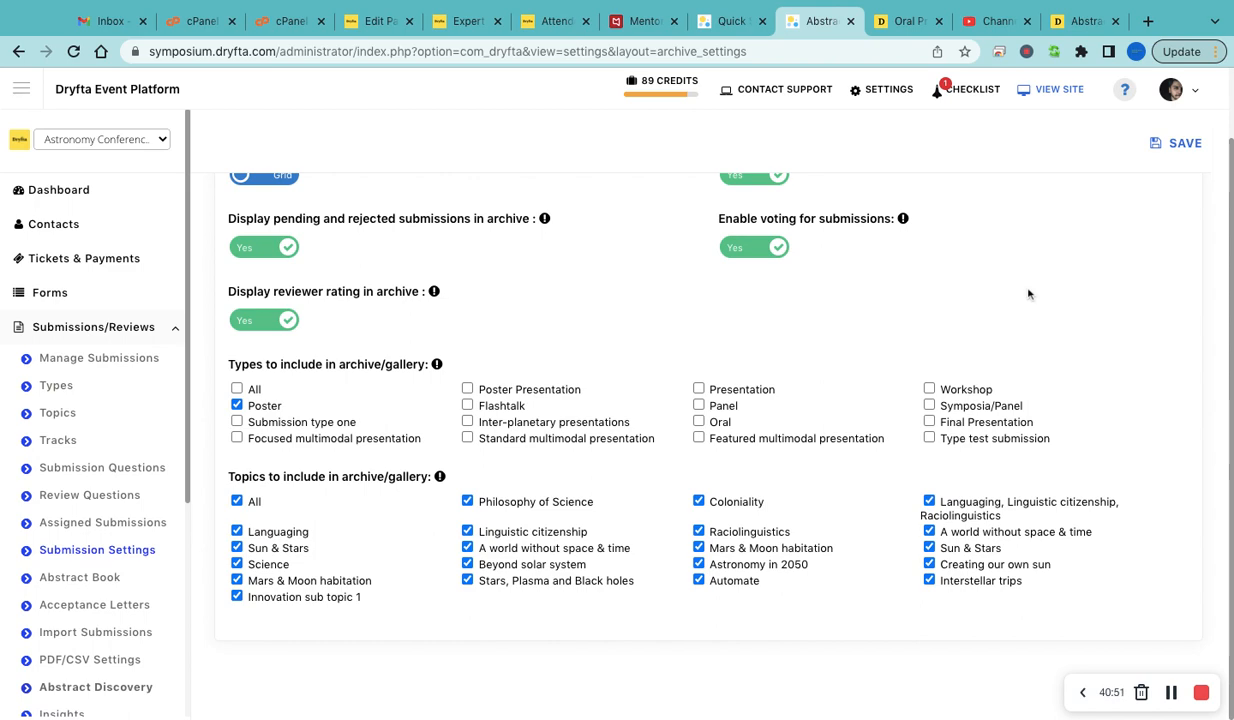
- Switch to the public AILA abstracts archive, browse its entries, and view and close the author profile of submission AILA2534
{"action": "left_click", "coordinate": [1060, 21]}
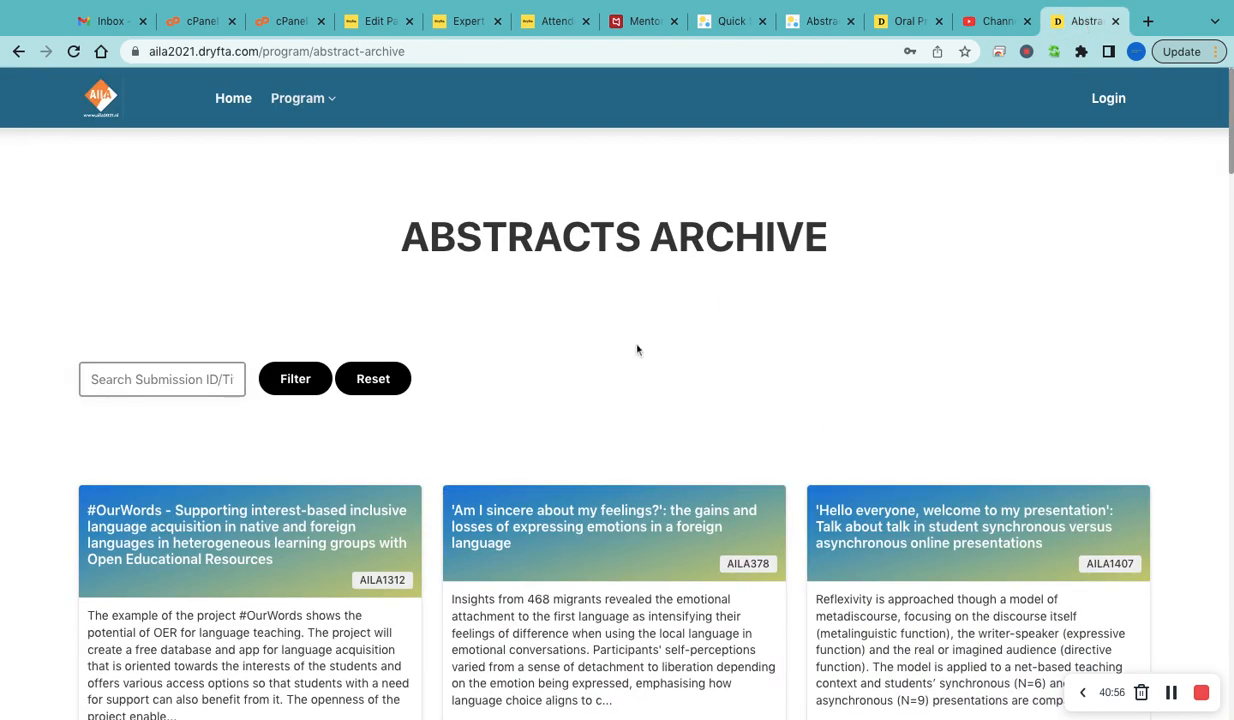
{"action": "scroll", "coordinate": [637, 349], "scroll_direction": "down", "scroll_amount": 3}
{"action": "scroll", "coordinate": [548, 427], "scroll_direction": "down", "scroll_amount": 10}
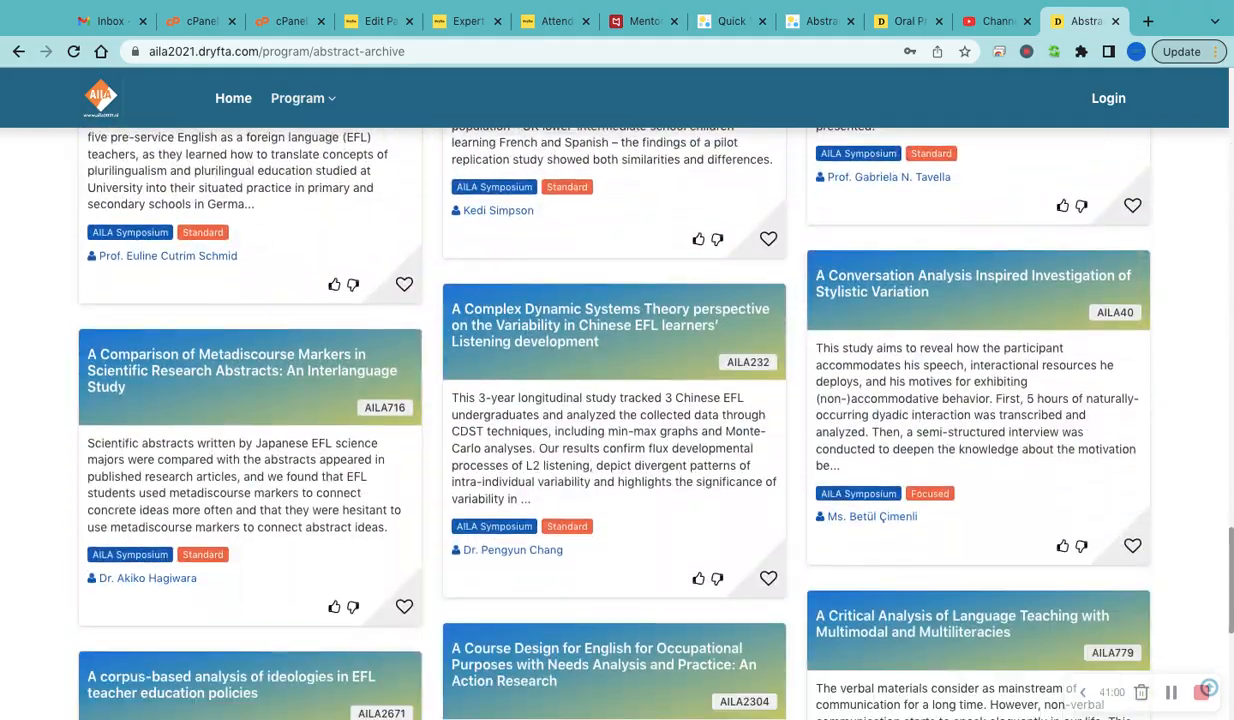
{"action": "scroll", "coordinate": [905, 305], "scroll_direction": "up", "scroll_amount": 3}
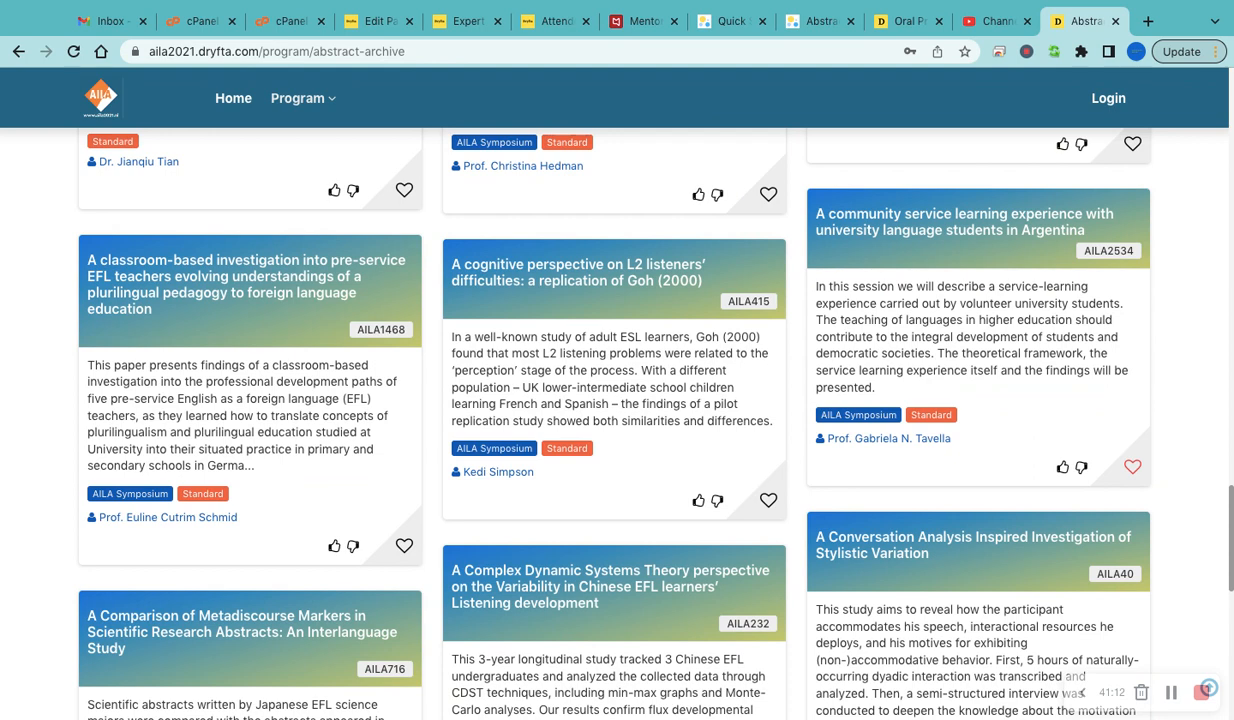
{"action": "left_click", "coordinate": [905, 440]}
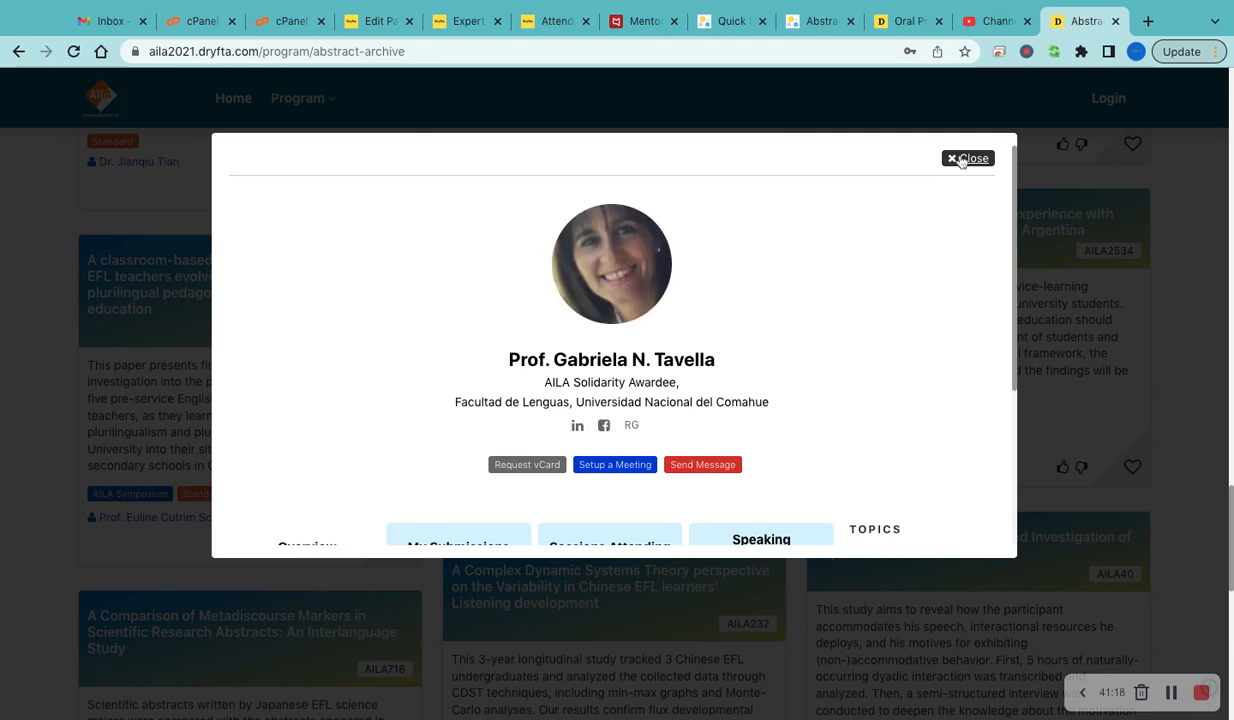
{"action": "left_click", "coordinate": [961, 158]}
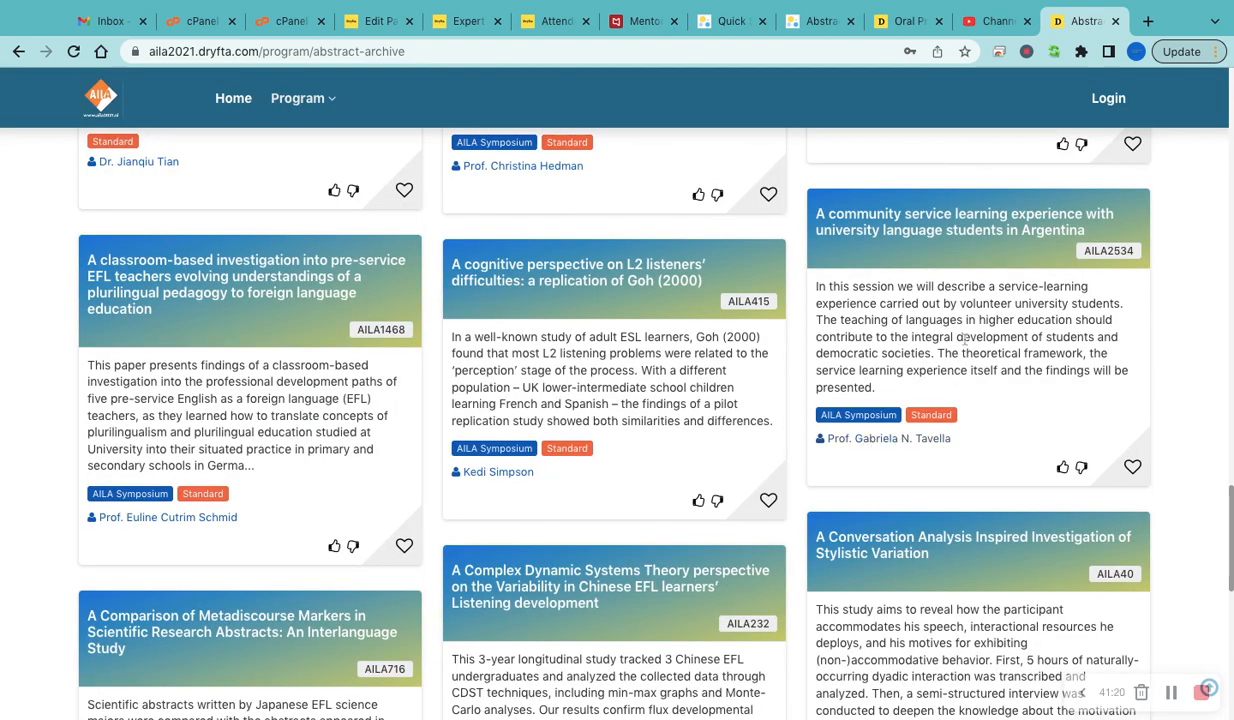
- Open the abstract "A community service learning experience with university language students in Argentina" and check its chat and full text
{"action": "left_click", "coordinate": [948, 231]}
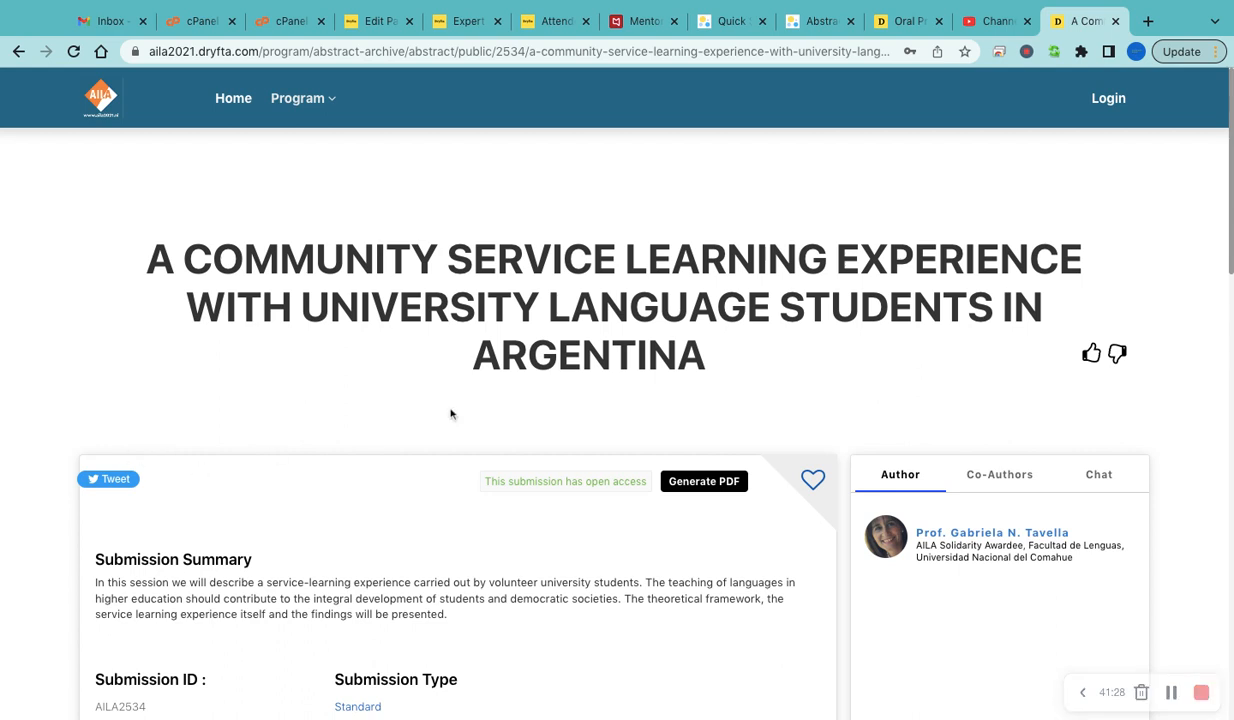
{"action": "left_click", "coordinate": [1103, 483]}
{"action": "scroll", "coordinate": [920, 335], "scroll_direction": "down", "scroll_amount": 2}
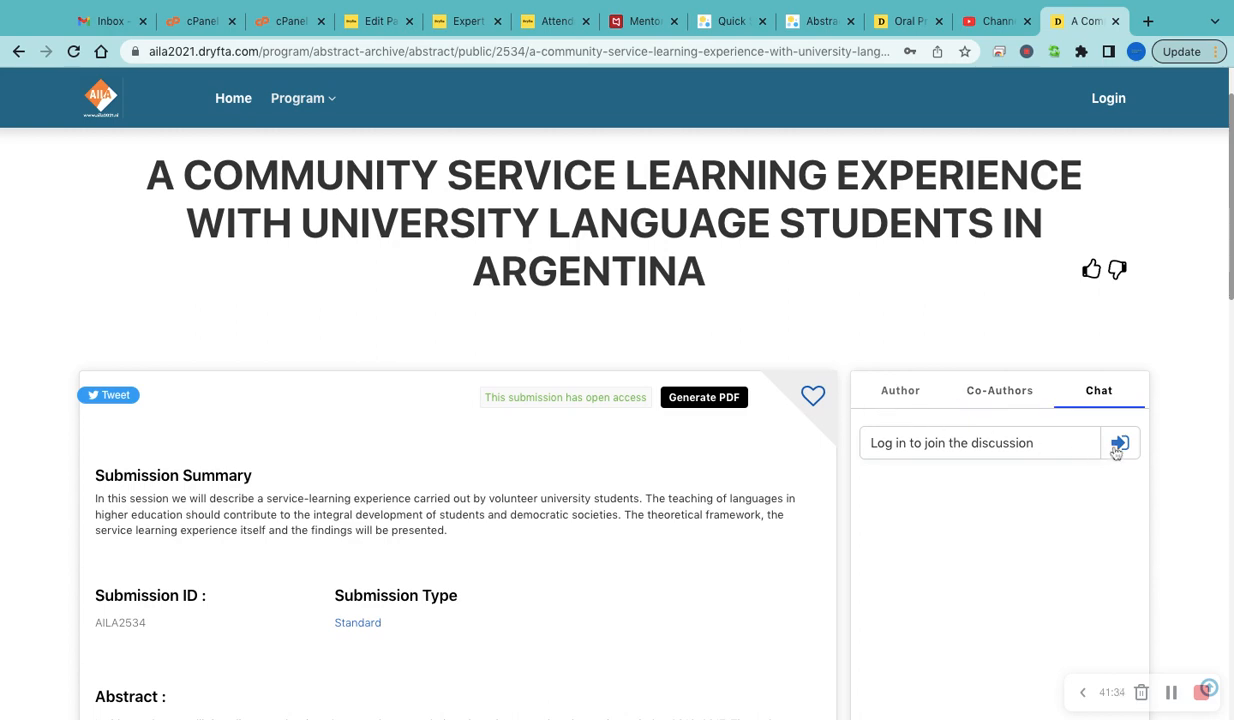
{"action": "scroll", "coordinate": [824, 497], "scroll_direction": "down", "scroll_amount": 5}
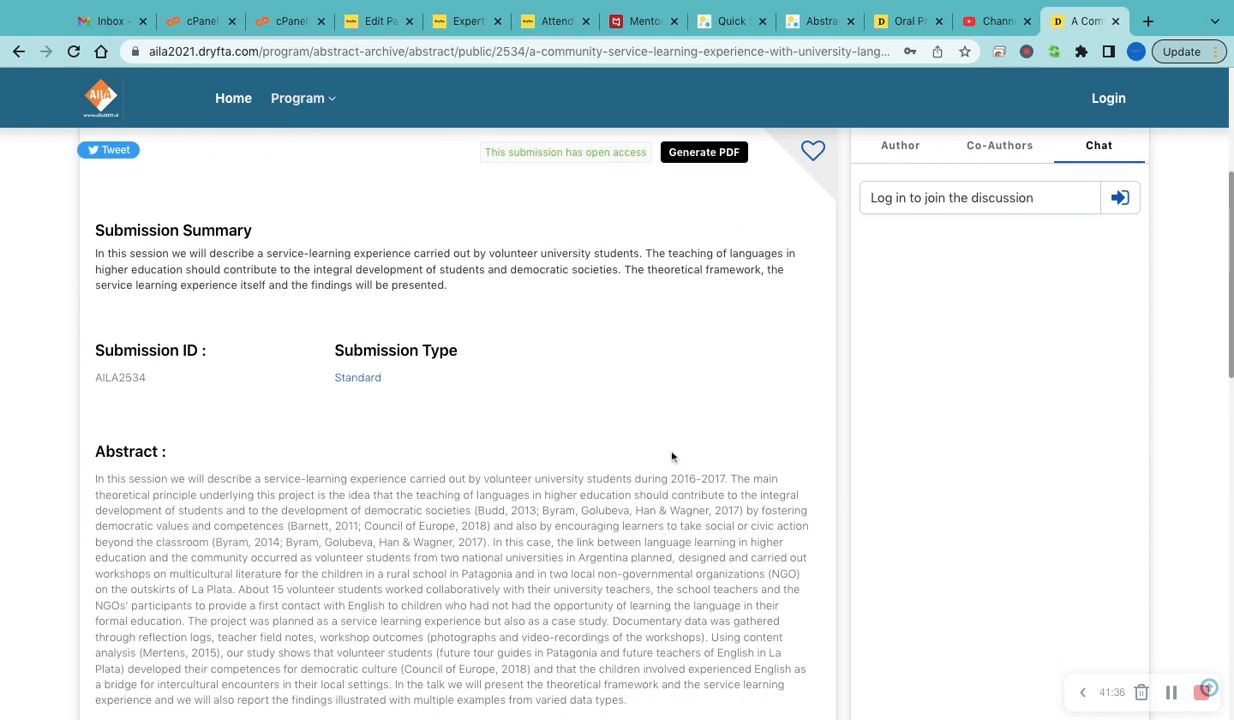
{"action": "scroll", "coordinate": [515, 396], "scroll_direction": "down", "scroll_amount": 3}
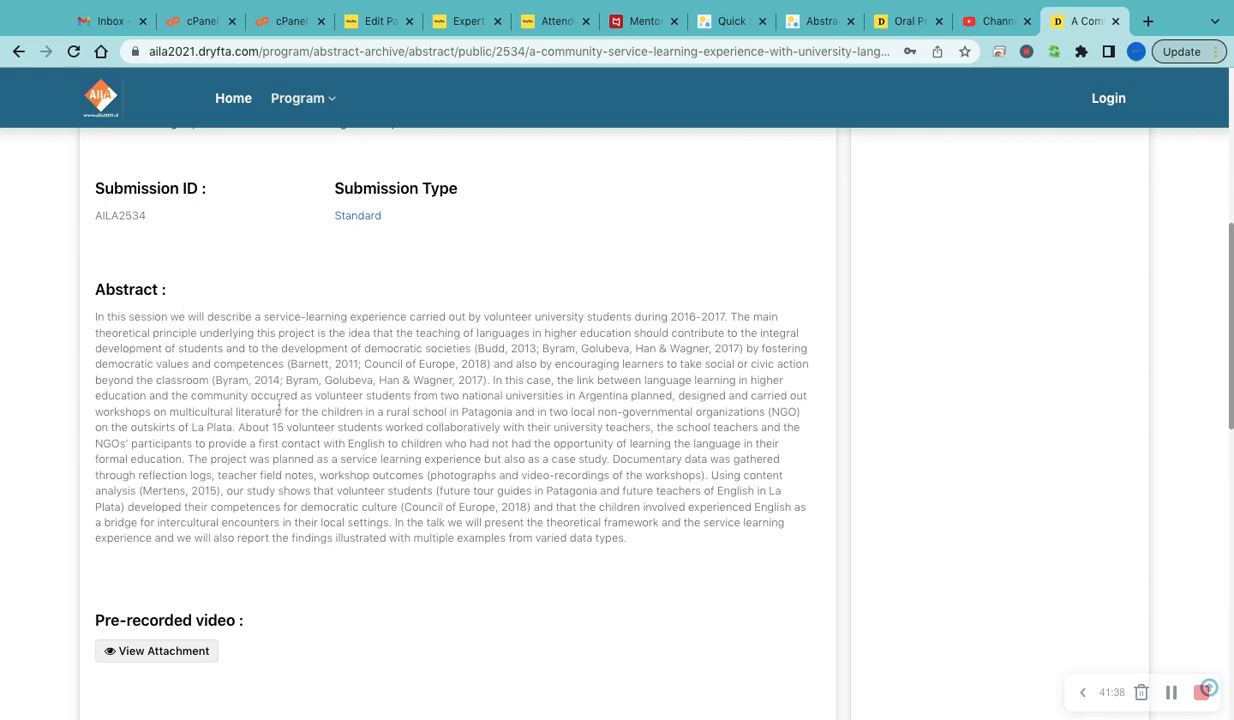
{"action": "scroll", "coordinate": [279, 405], "scroll_direction": "down", "scroll_amount": 5}
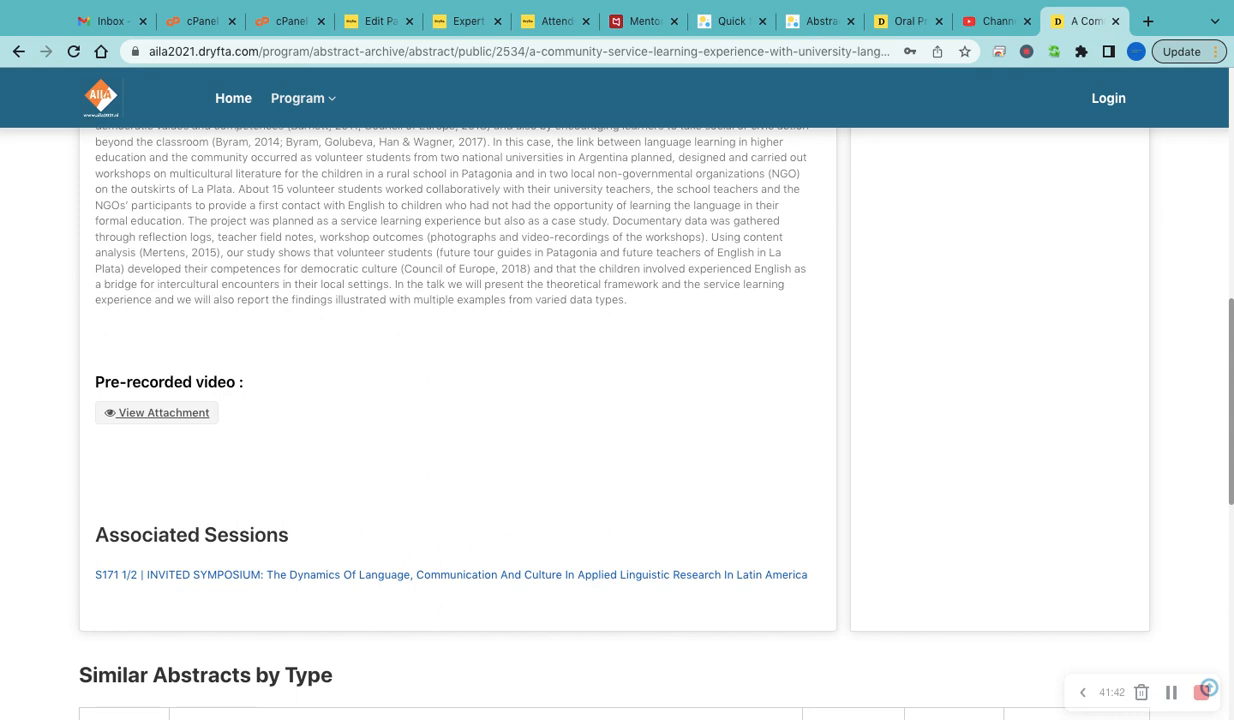
- View the abstract's pre-recorded video attachment and close it
{"action": "left_click", "coordinate": [158, 413]}
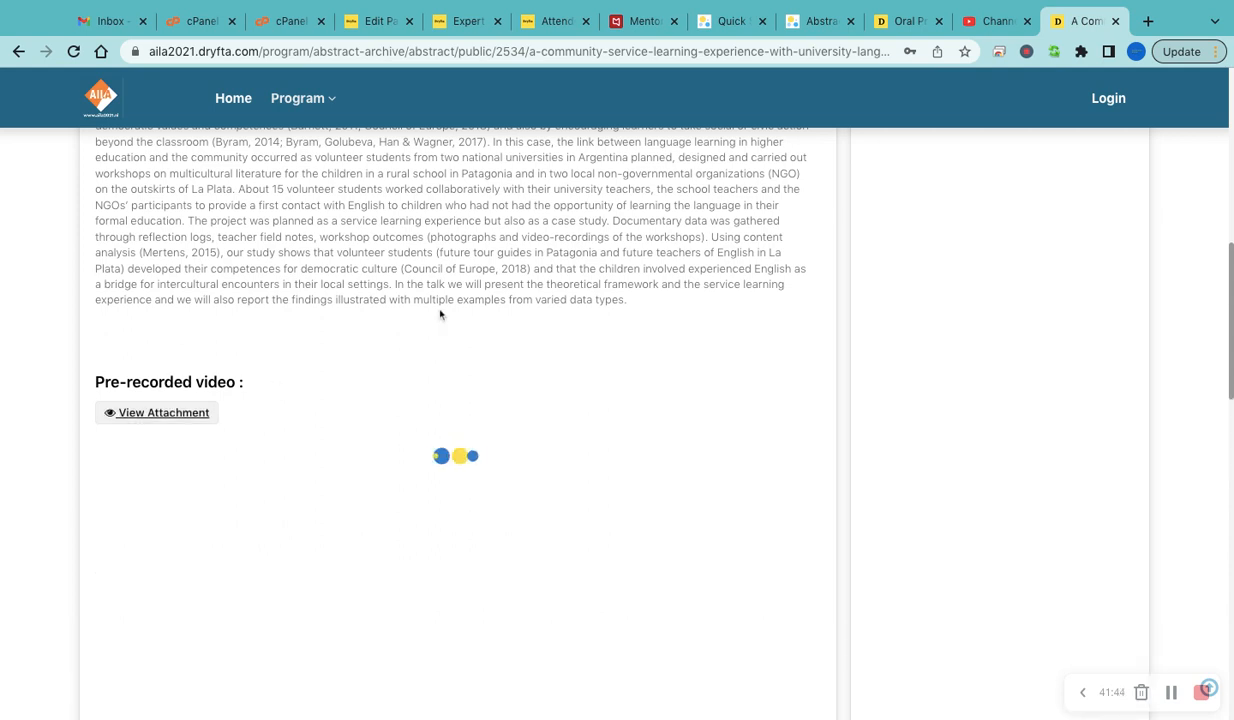
{"action": "scroll", "coordinate": [440, 314], "scroll_direction": "down", "scroll_amount": 3}
{"action": "scroll", "coordinate": [440, 314], "scroll_direction": "down", "scroll_amount": 3}
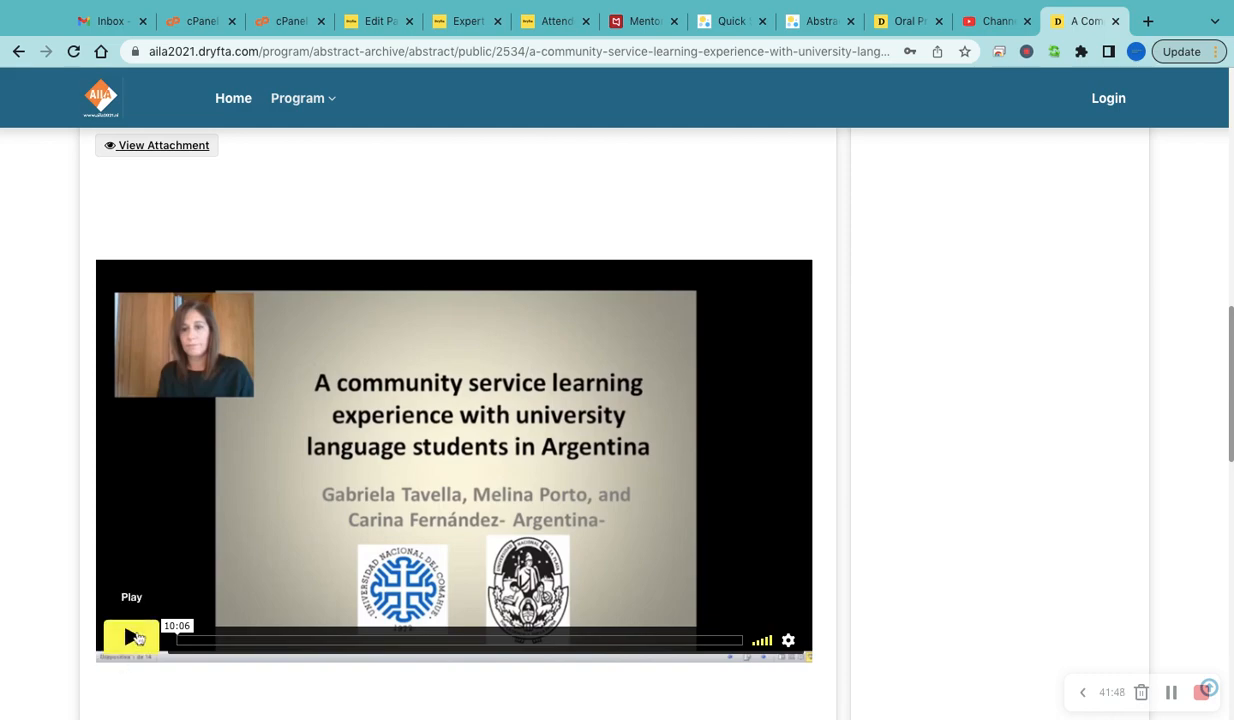
{"action": "scroll", "coordinate": [85, 589], "scroll_direction": "down", "scroll_amount": 5}
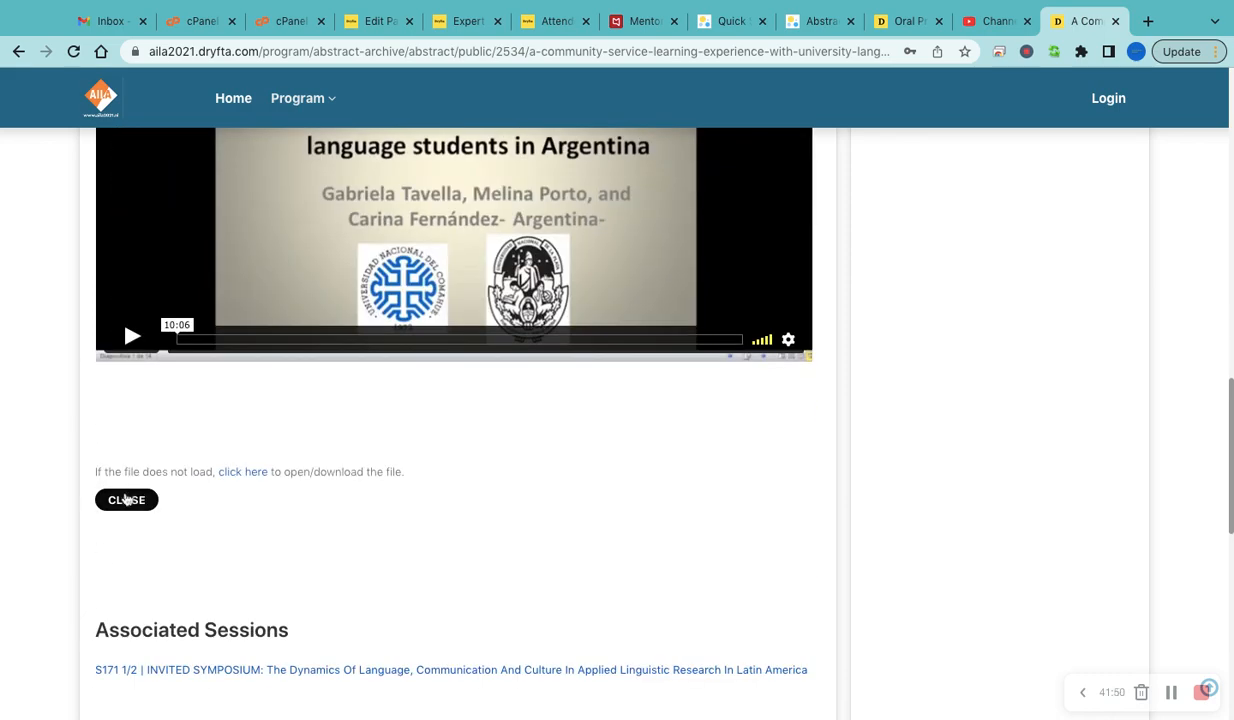
{"action": "left_click", "coordinate": [124, 499]}
{"action": "scroll", "coordinate": [129, 499], "scroll_direction": "up", "scroll_amount": 10}
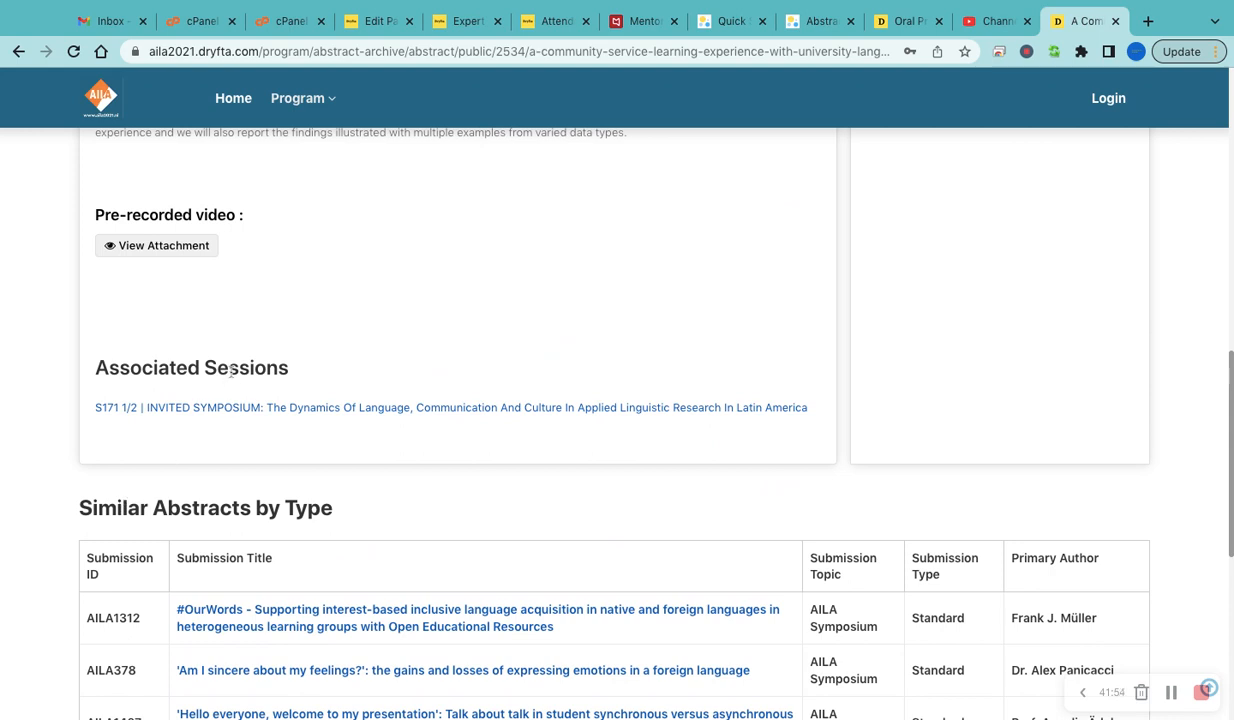
- Open the associated session S171 1/2 in a new tab and look over the abstract's list of similar abstracts by type
{"action": "left_click", "coordinate": [295, 410], "text": "super"}
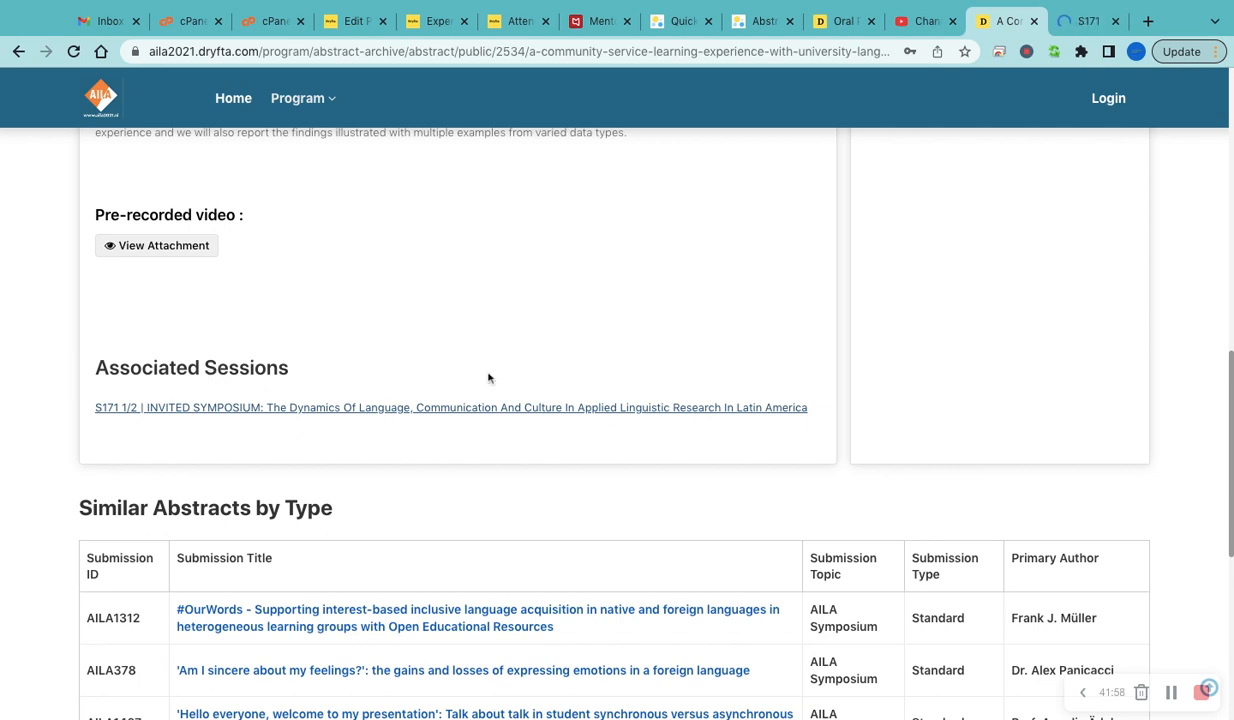
{"action": "scroll", "coordinate": [455, 527], "scroll_direction": "down", "scroll_amount": 2}
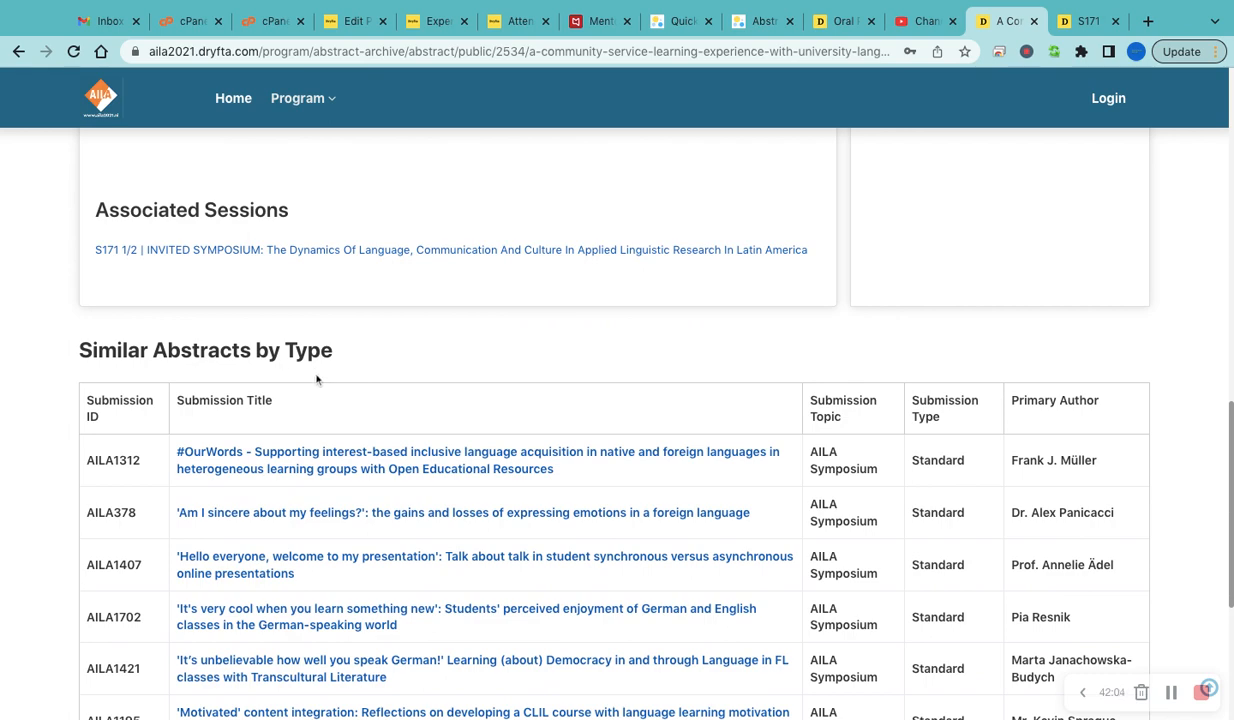
{"action": "scroll", "coordinate": [316, 379], "scroll_direction": "down", "scroll_amount": 3}
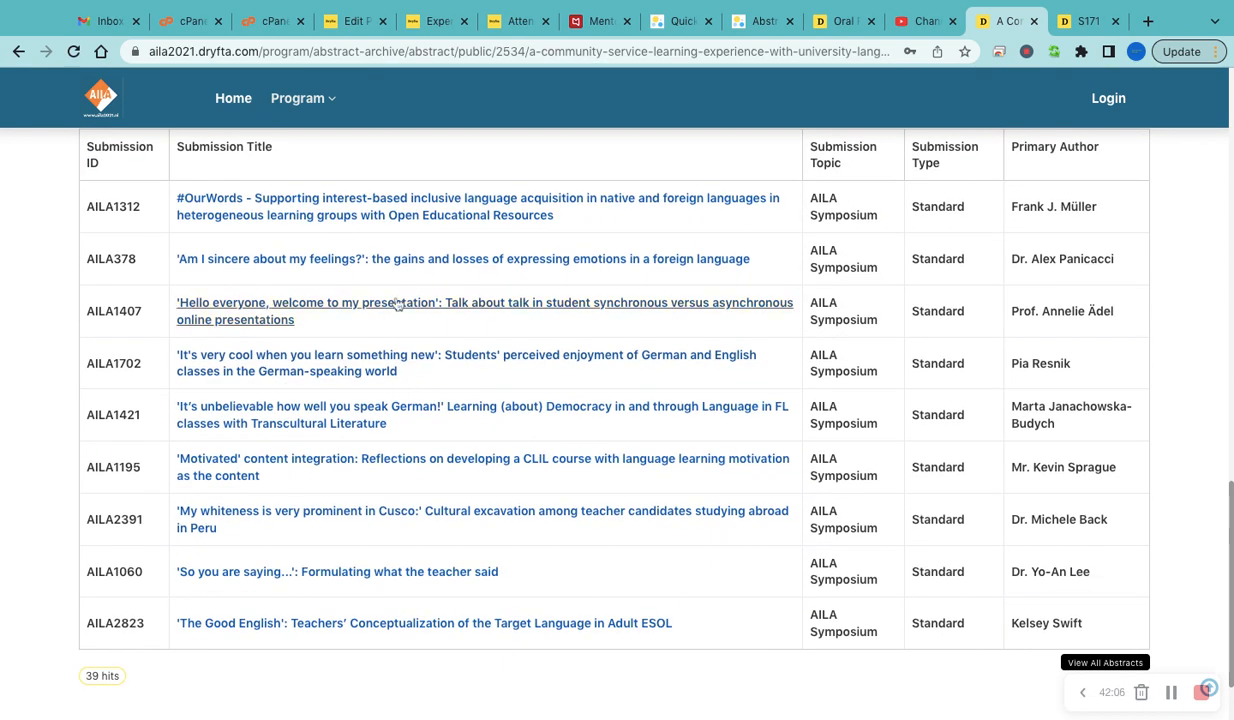
{"action": "scroll", "coordinate": [512, 524], "scroll_direction": "down", "scroll_amount": 1}
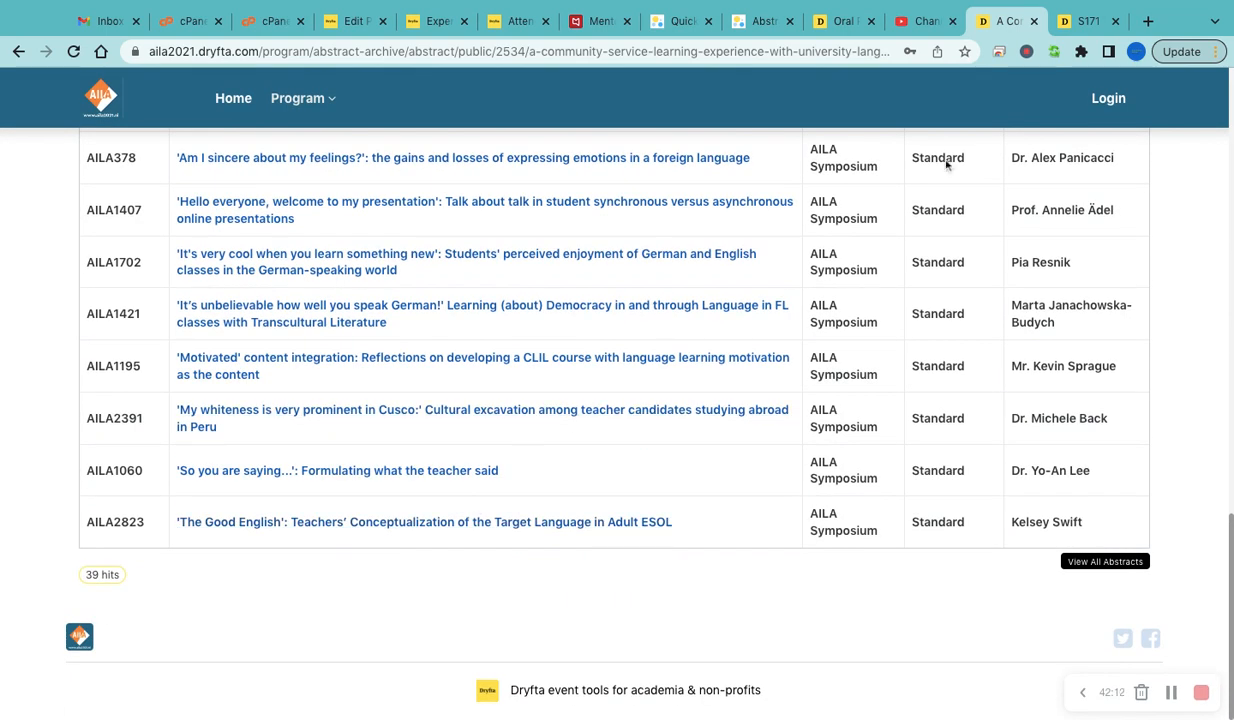
- Switch to the S171 1/2 symposium session page and examine its presentations, recordings, posters and presenters
{"action": "left_click", "coordinate": [1085, 21]}
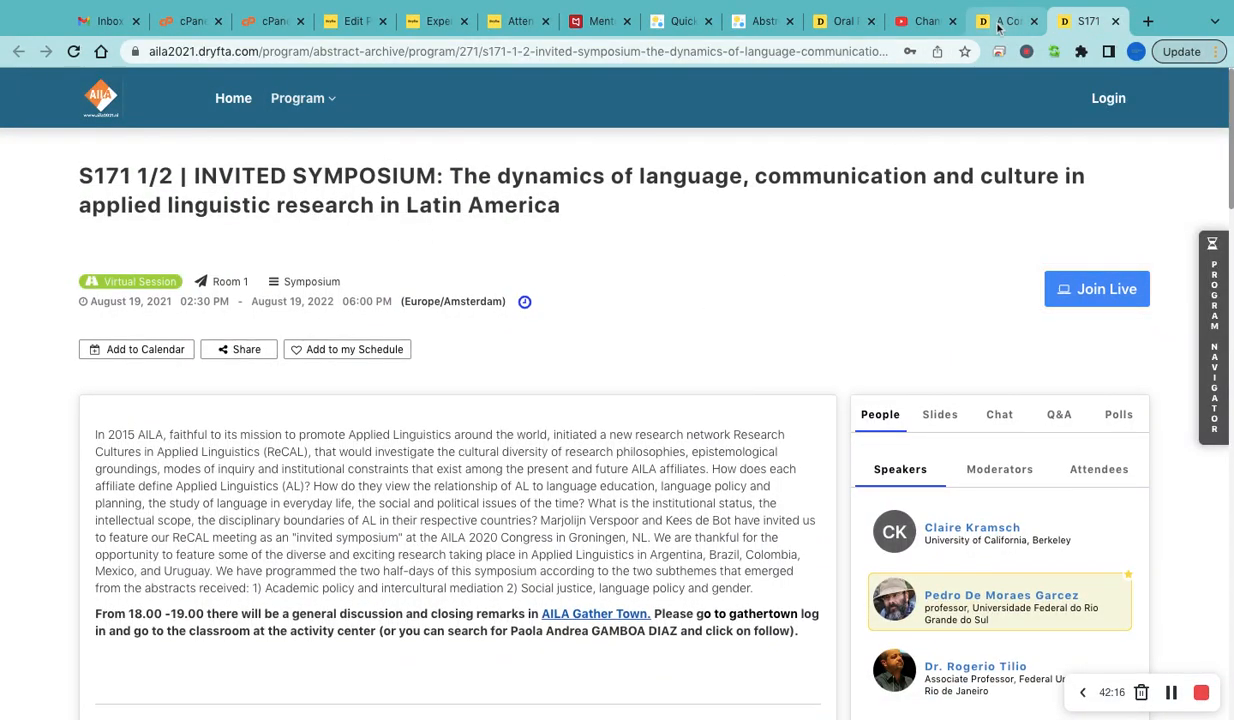
{"action": "scroll", "coordinate": [759, 341], "scroll_direction": "down", "scroll_amount": 1}
{"action": "scroll", "coordinate": [759, 341], "scroll_direction": "down", "scroll_amount": 10}
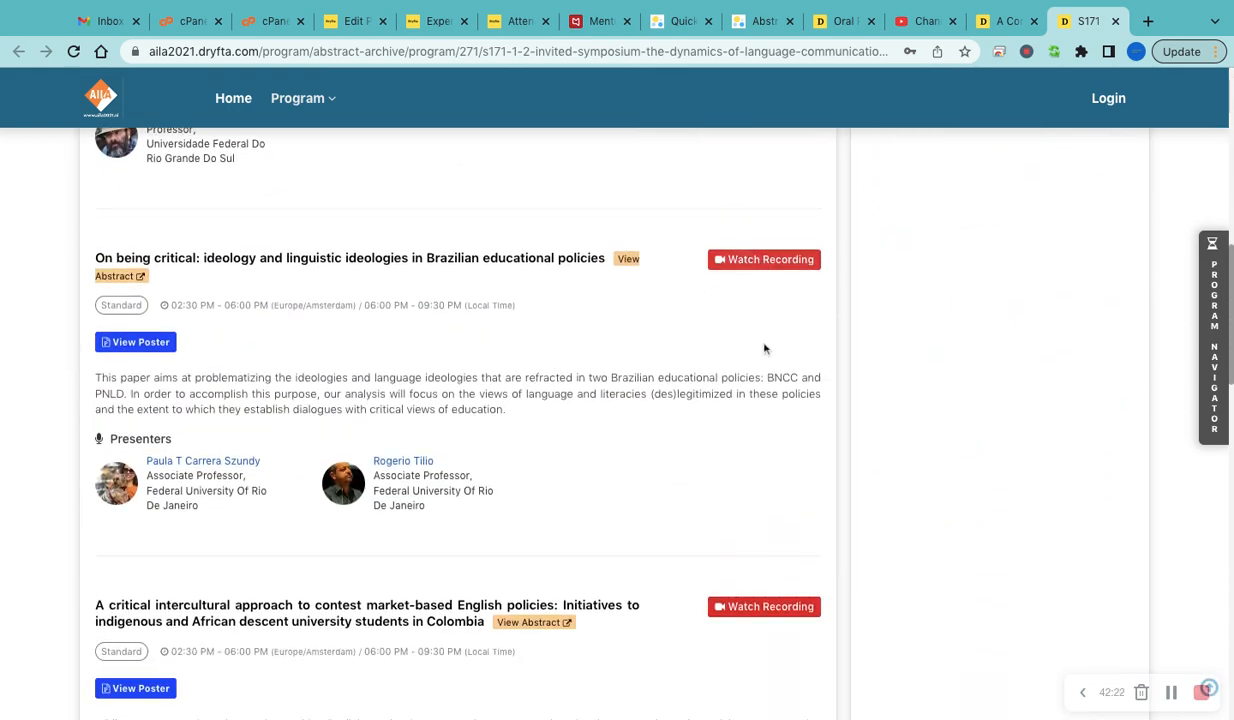
{"action": "scroll", "coordinate": [740, 337], "scroll_direction": "down", "scroll_amount": 1}
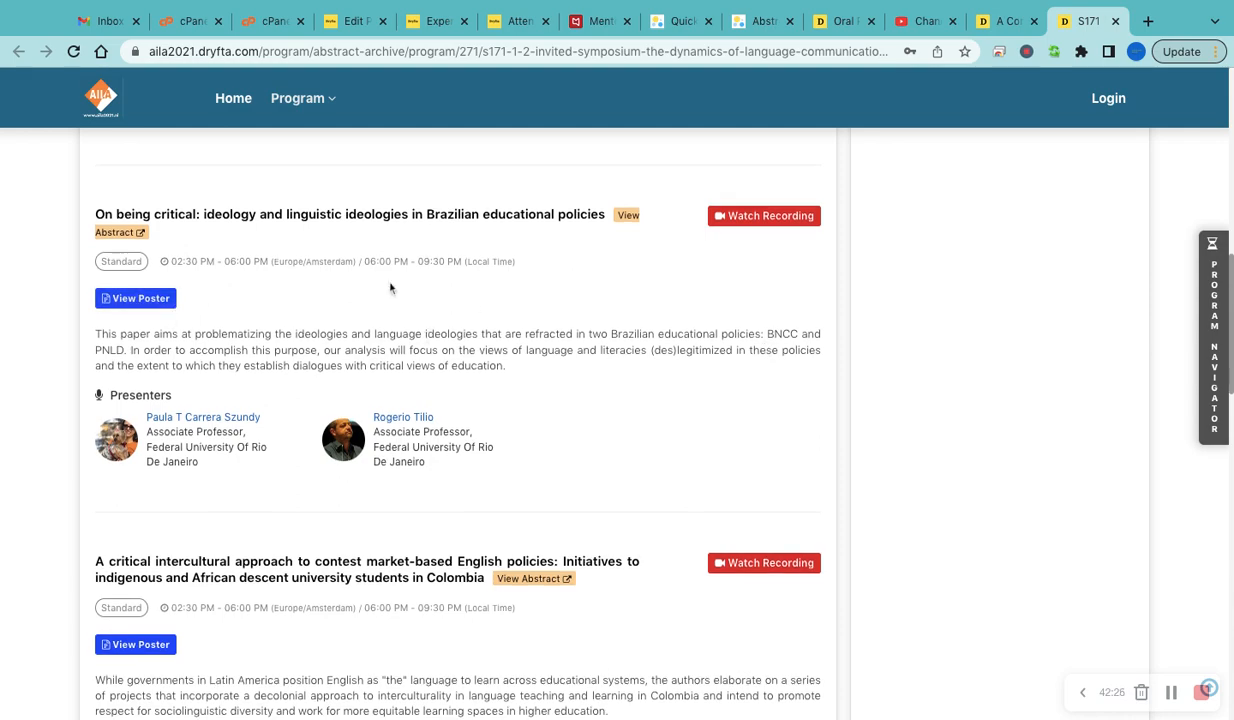
{"action": "scroll", "coordinate": [738, 366], "scroll_direction": "up", "scroll_amount": 10}
{"action": "scroll", "coordinate": [738, 371], "scroll_direction": "up", "scroll_amount": 1}
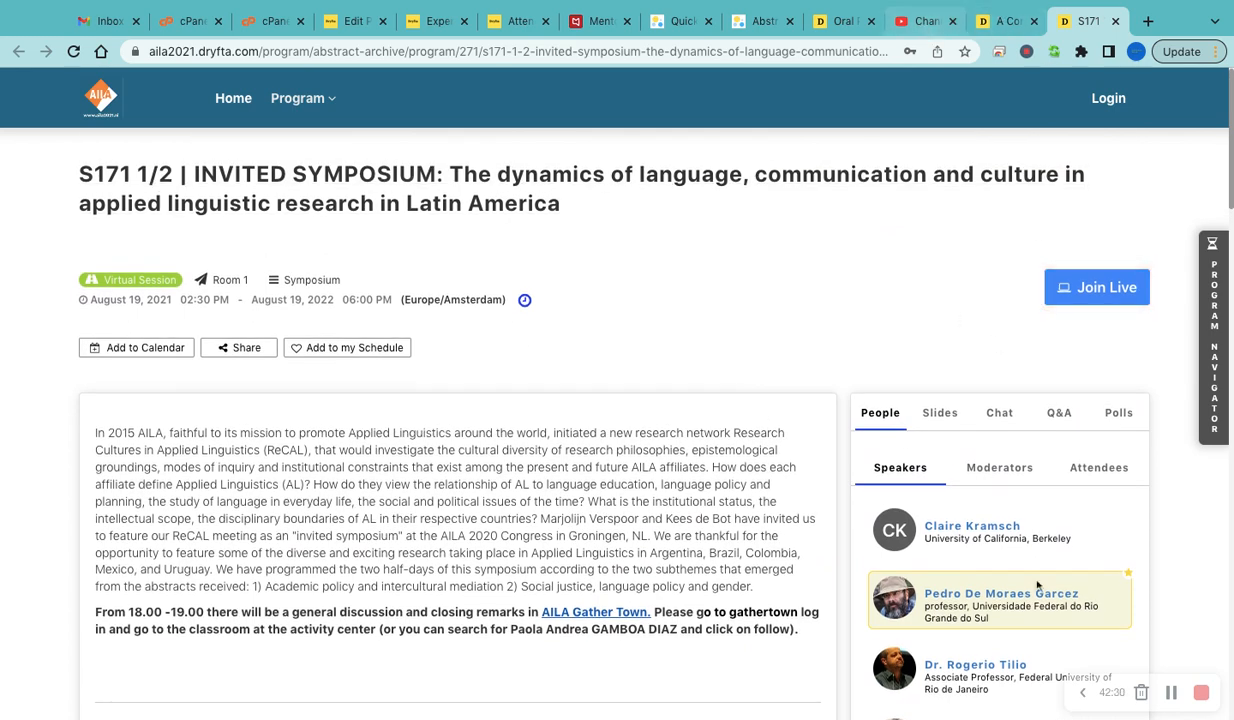
- Return to the event admin backend, open the submission Insights, and examine the important dates, timelines and status figures
{"action": "left_click", "coordinate": [765, 21]}
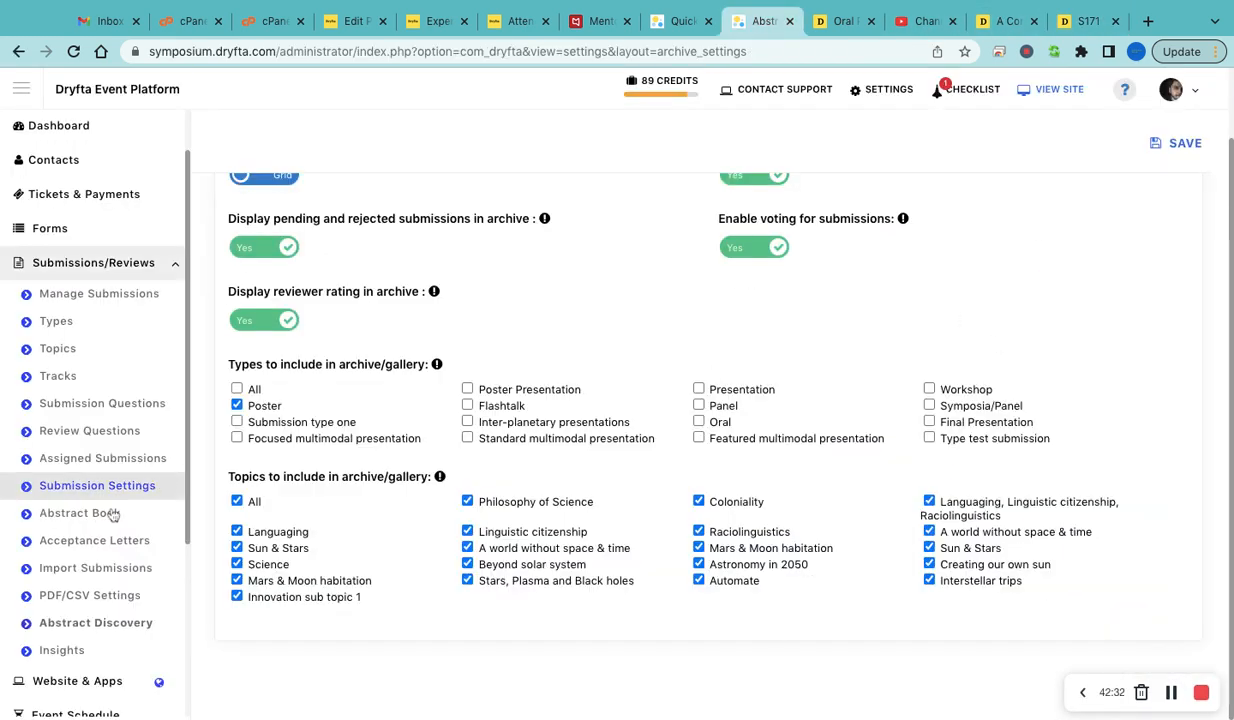
{"action": "scroll", "coordinate": [90, 550], "scroll_direction": "down", "scroll_amount": 2}
{"action": "left_click", "coordinate": [85, 584]}
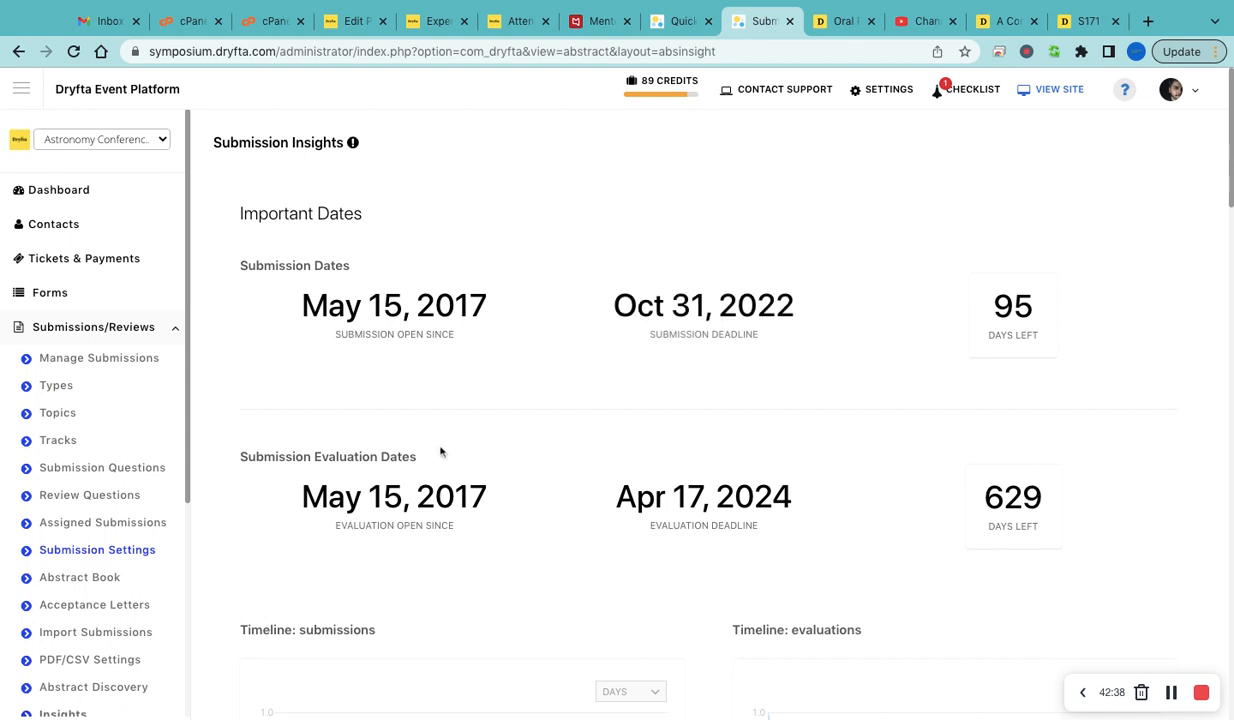
{"action": "scroll", "coordinate": [620, 378], "scroll_direction": "down", "scroll_amount": 1}
{"action": "scroll", "coordinate": [995, 380], "scroll_direction": "down", "scroll_amount": 3}
{"action": "scroll", "coordinate": [995, 378], "scroll_direction": "down", "scroll_amount": 3}
{"action": "scroll", "coordinate": [542, 534], "scroll_direction": "down", "scroll_amount": 7}
{"action": "scroll", "coordinate": [542, 536], "scroll_direction": "down", "scroll_amount": 1}
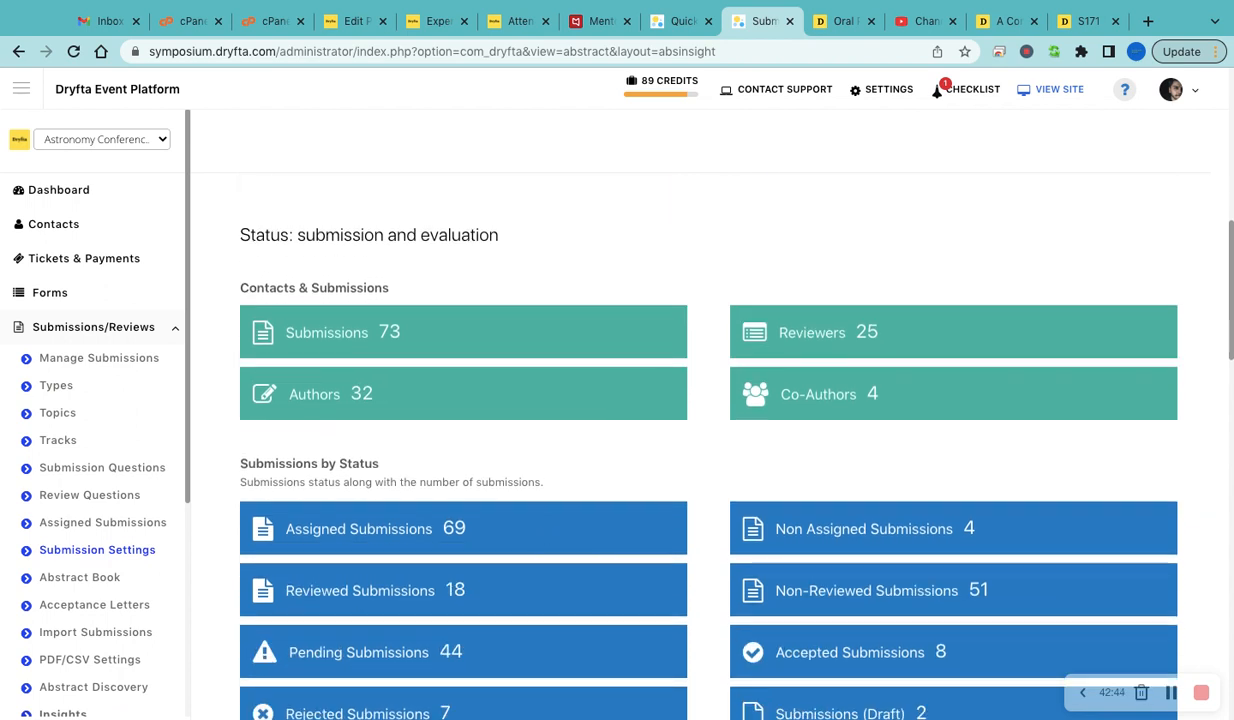
{"action": "scroll", "coordinate": [532, 489], "scroll_direction": "down", "scroll_amount": 1}
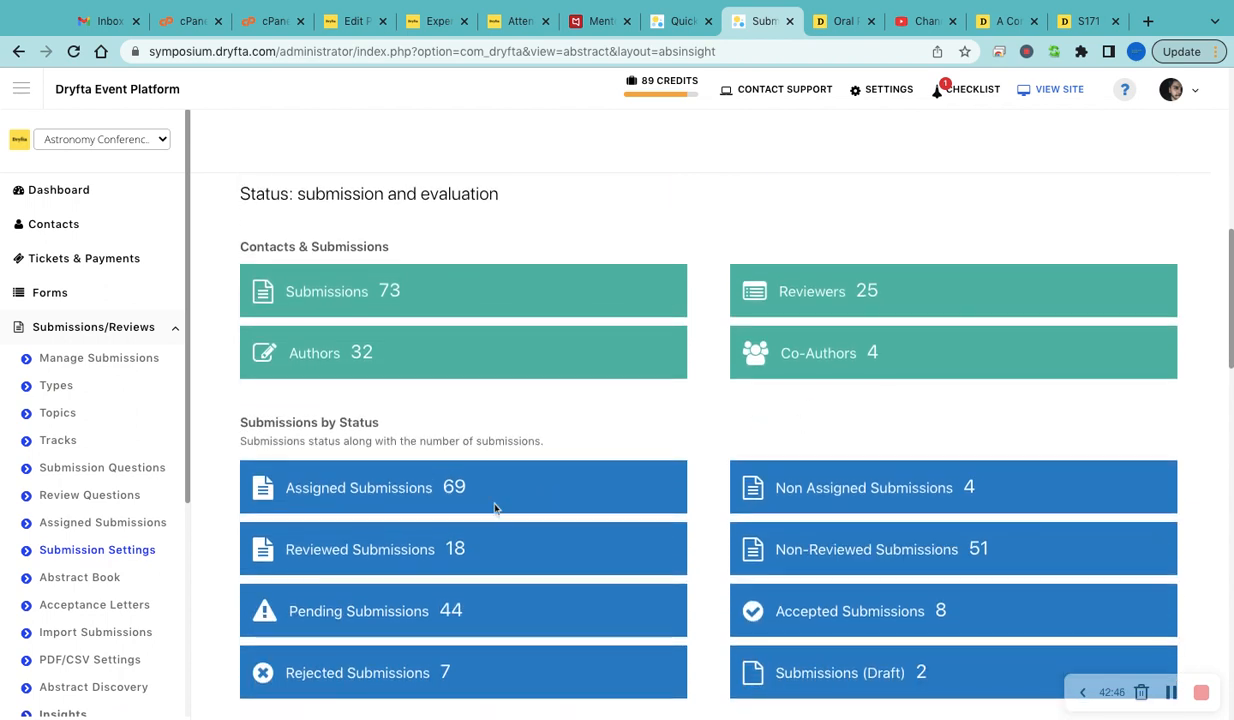
- Examine the submission insights by status and type, the evaluation charts, and the new and declined submissions lists
{"action": "scroll", "coordinate": [505, 505], "scroll_direction": "down", "scroll_amount": 2}
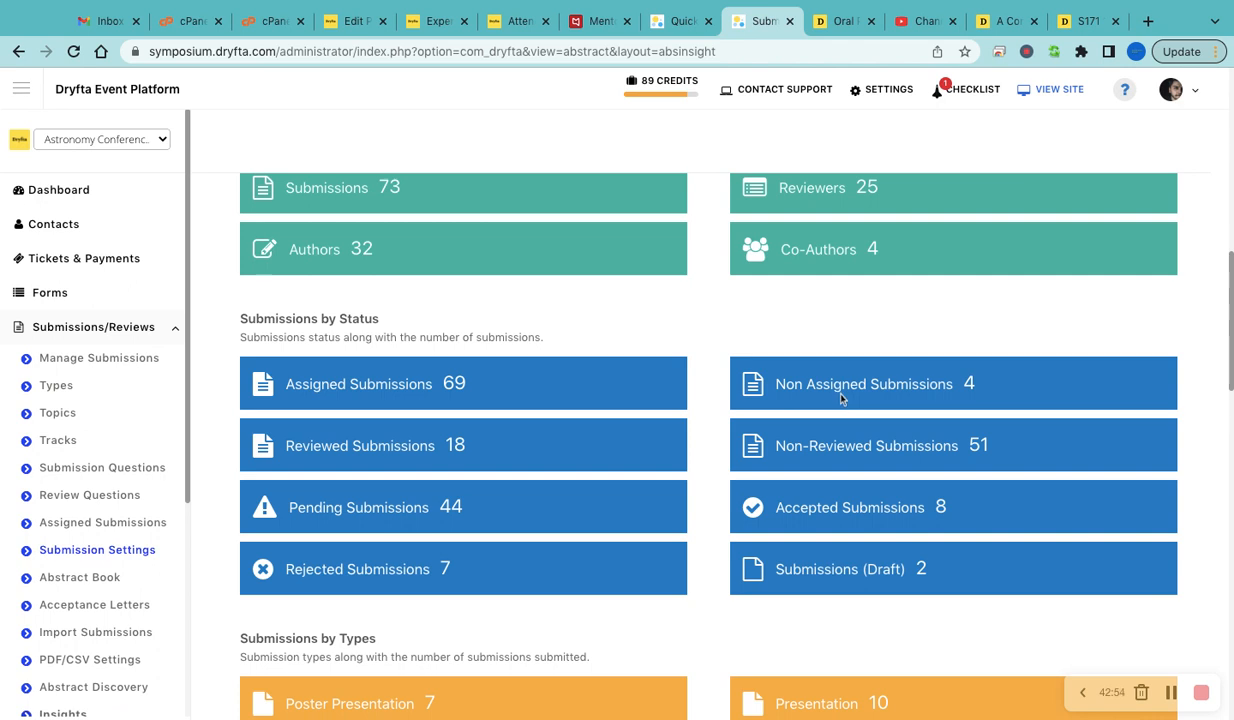
{"action": "scroll", "coordinate": [860, 430], "scroll_direction": "down", "scroll_amount": 3}
{"action": "scroll", "coordinate": [880, 448], "scroll_direction": "down", "scroll_amount": 1}
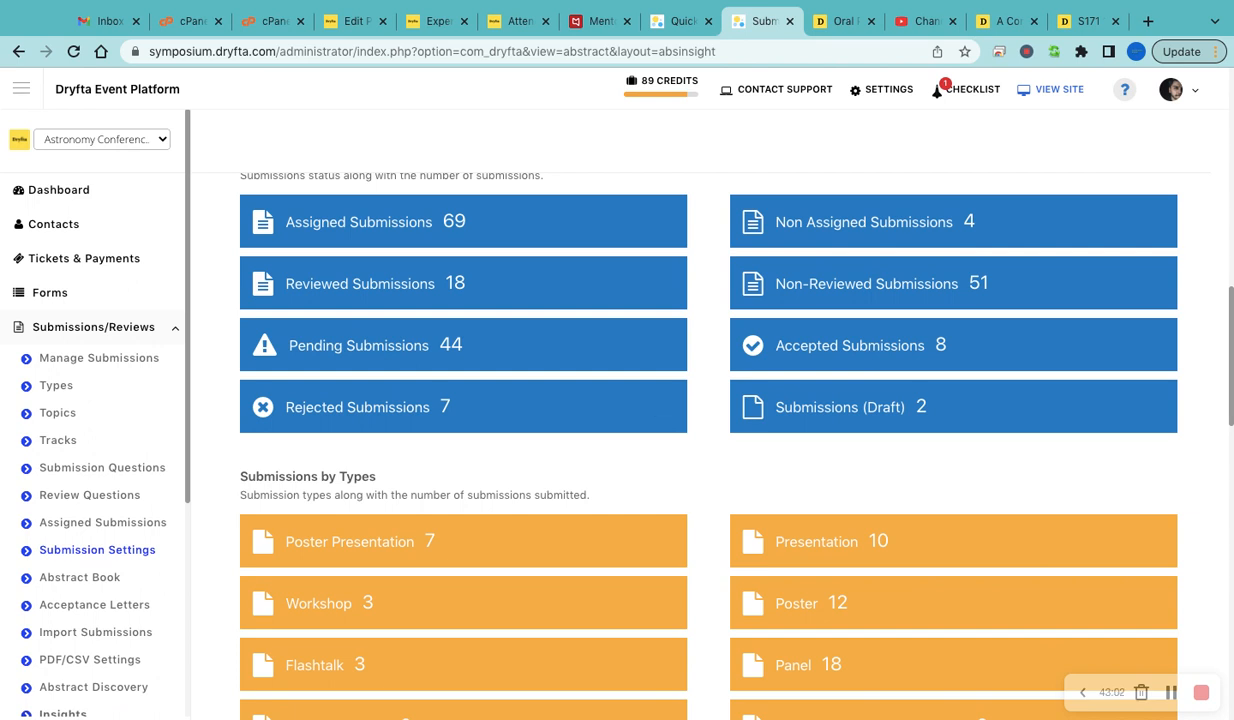
{"action": "scroll", "coordinate": [657, 461], "scroll_direction": "down", "scroll_amount": 10}
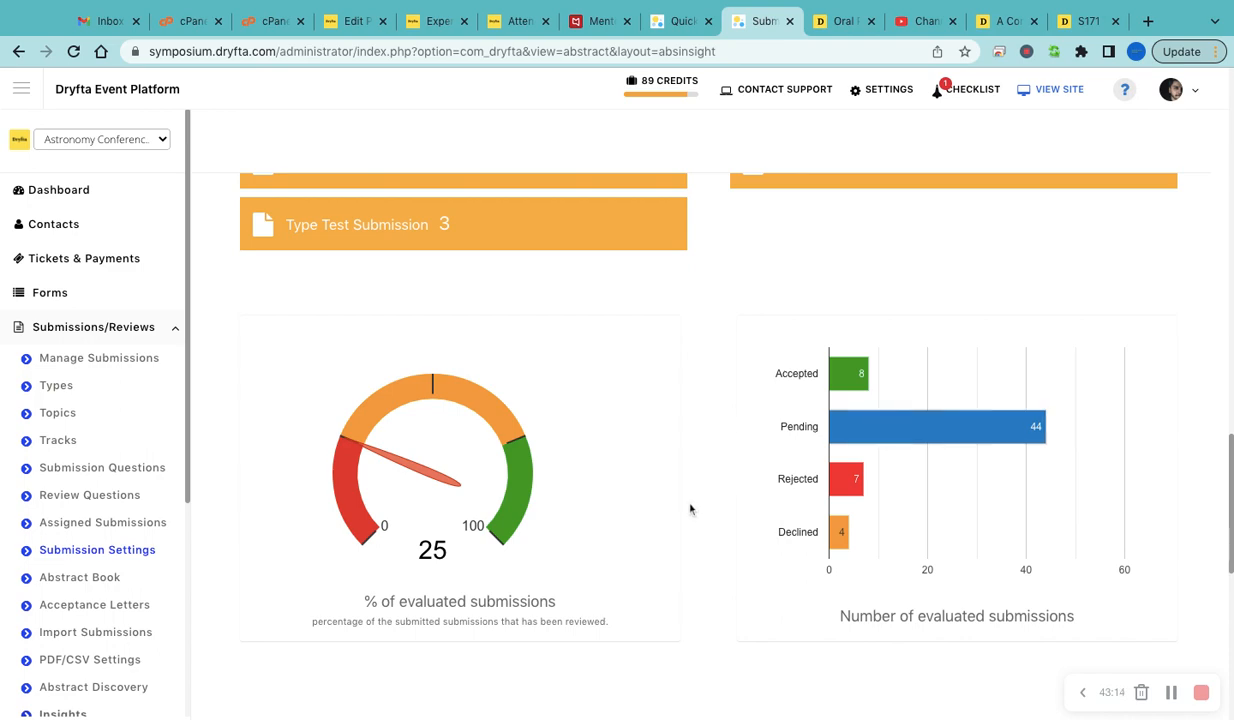
{"action": "scroll", "coordinate": [691, 507], "scroll_direction": "down", "scroll_amount": 5}
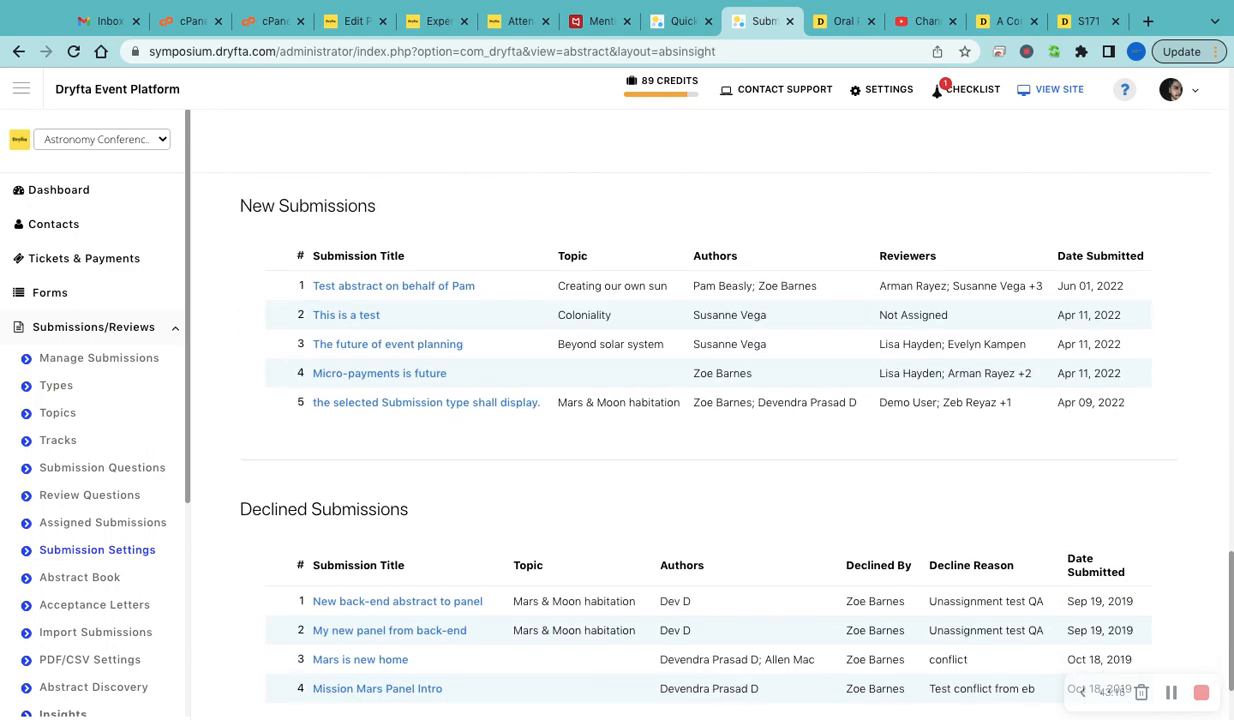
{"action": "scroll", "coordinate": [1184, 690], "scroll_direction": "down", "scroll_amount": 3}
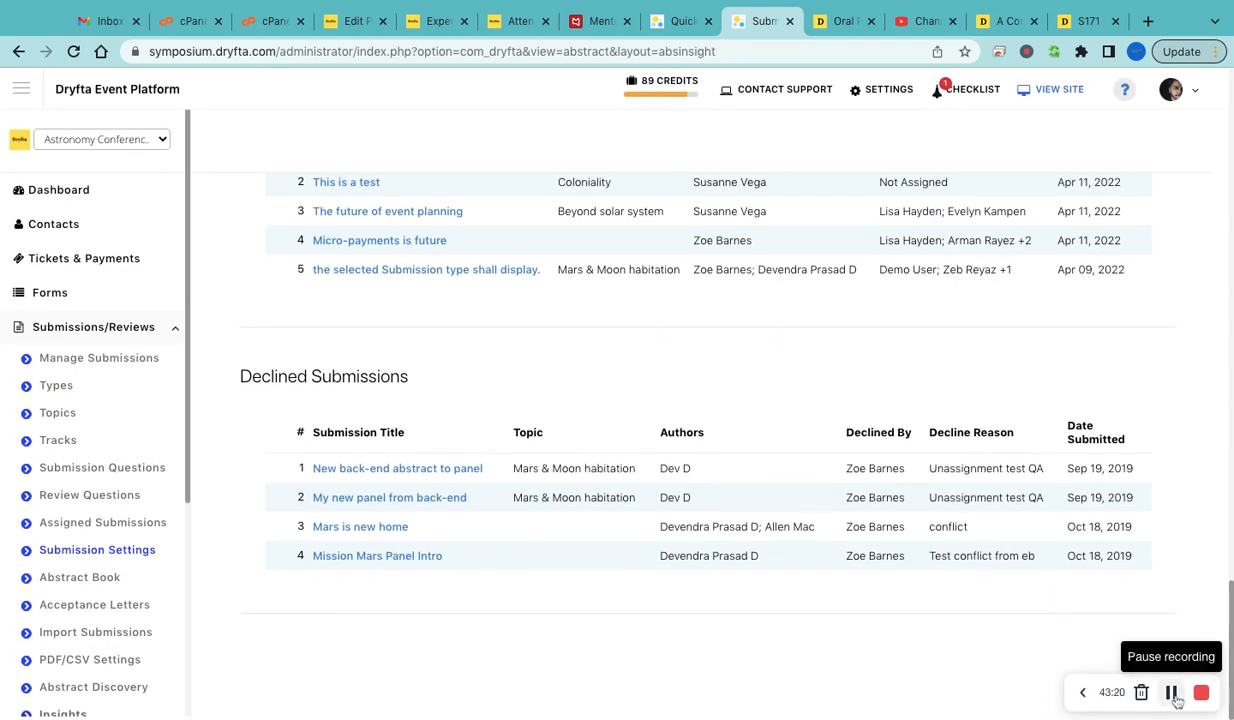
{"action": "scroll", "coordinate": [83, 520], "scroll_direction": "down", "scroll_amount": 1}
- Open the Abstract Book builder and look over its front cover, custom content, table of contents and background image sections
{"action": "left_click", "coordinate": [86, 527]}
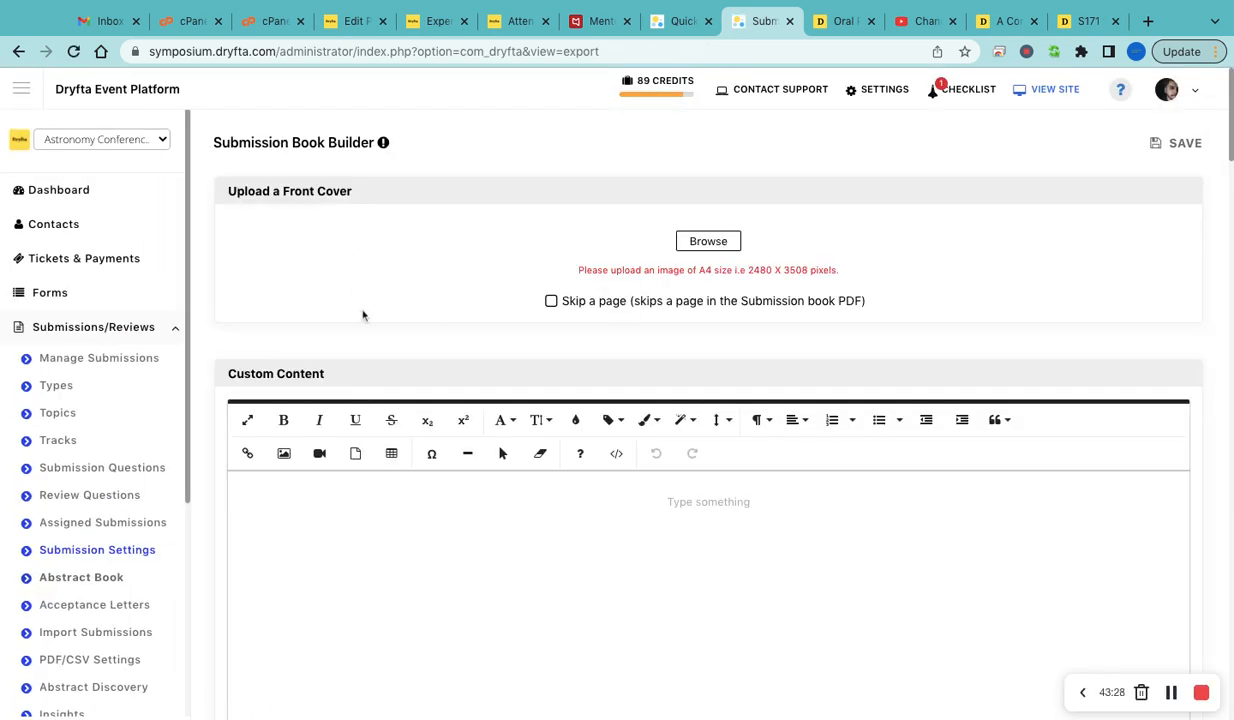
{"action": "scroll", "coordinate": [391, 337], "scroll_direction": "down", "scroll_amount": 2}
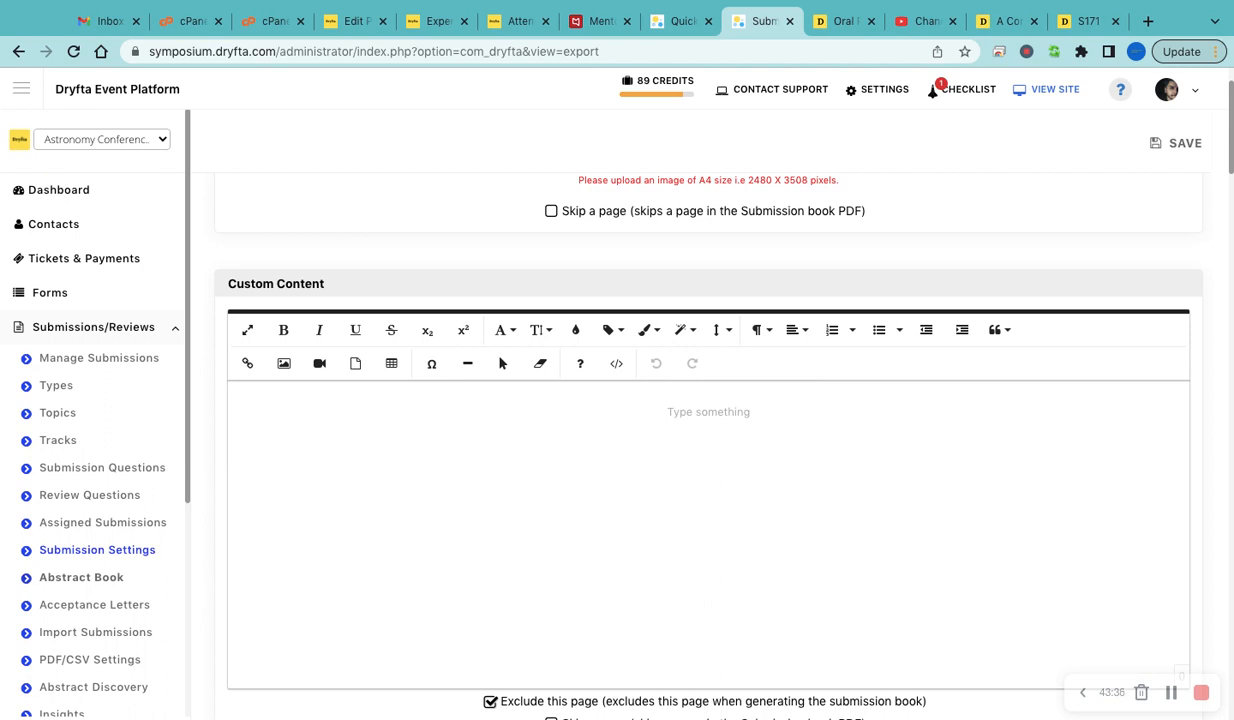
{"action": "scroll", "coordinate": [441, 345], "scroll_direction": "down", "scroll_amount": 8}
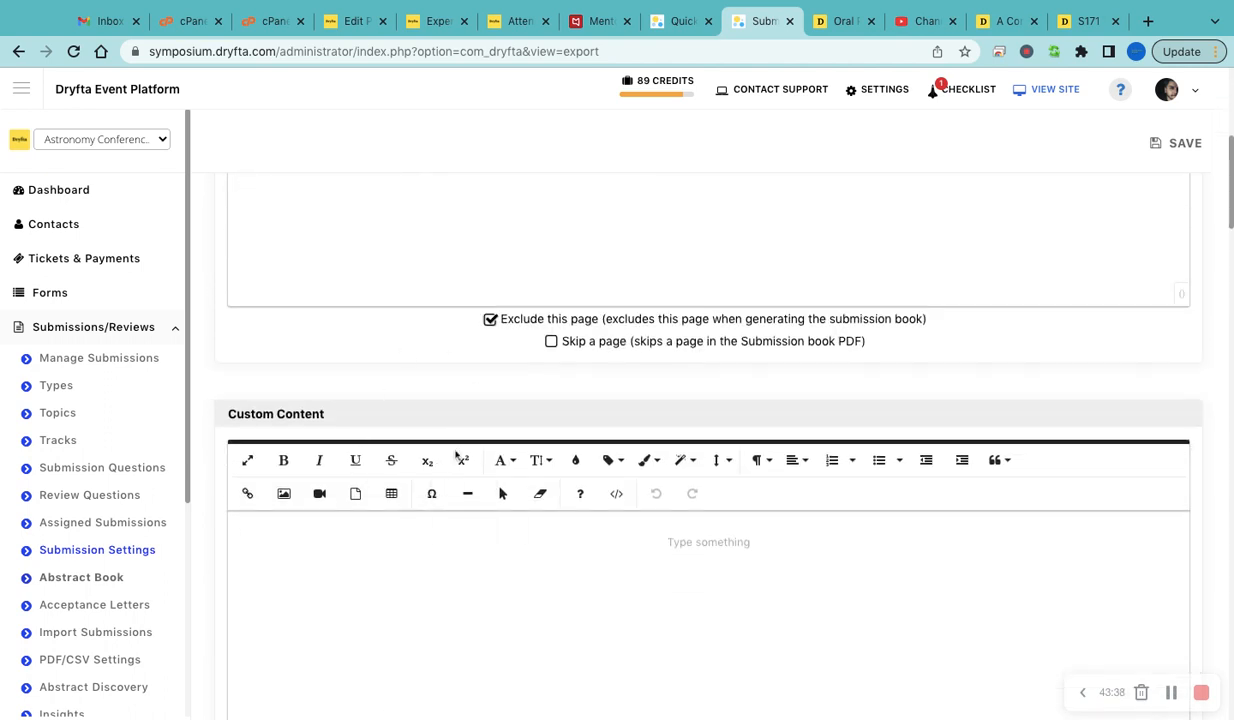
{"action": "scroll", "coordinate": [444, 520], "scroll_direction": "down", "scroll_amount": 8}
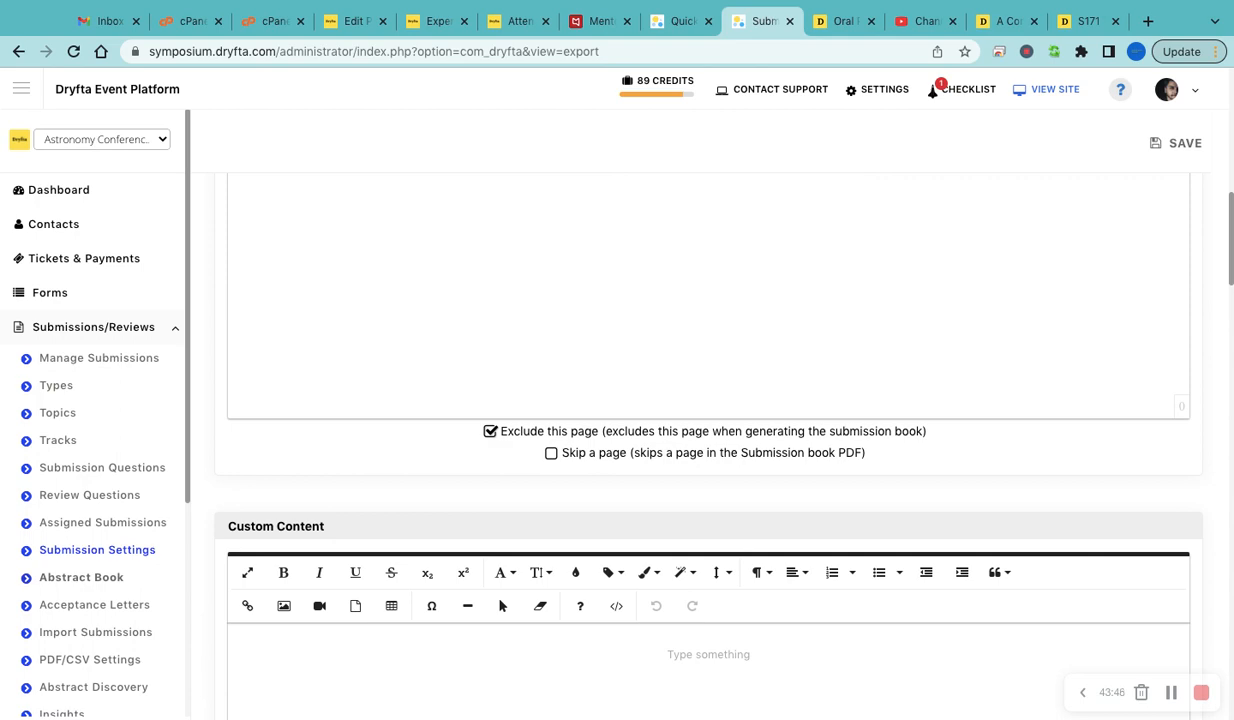
{"action": "scroll", "coordinate": [708, 430], "scroll_direction": "down", "scroll_amount": 15}
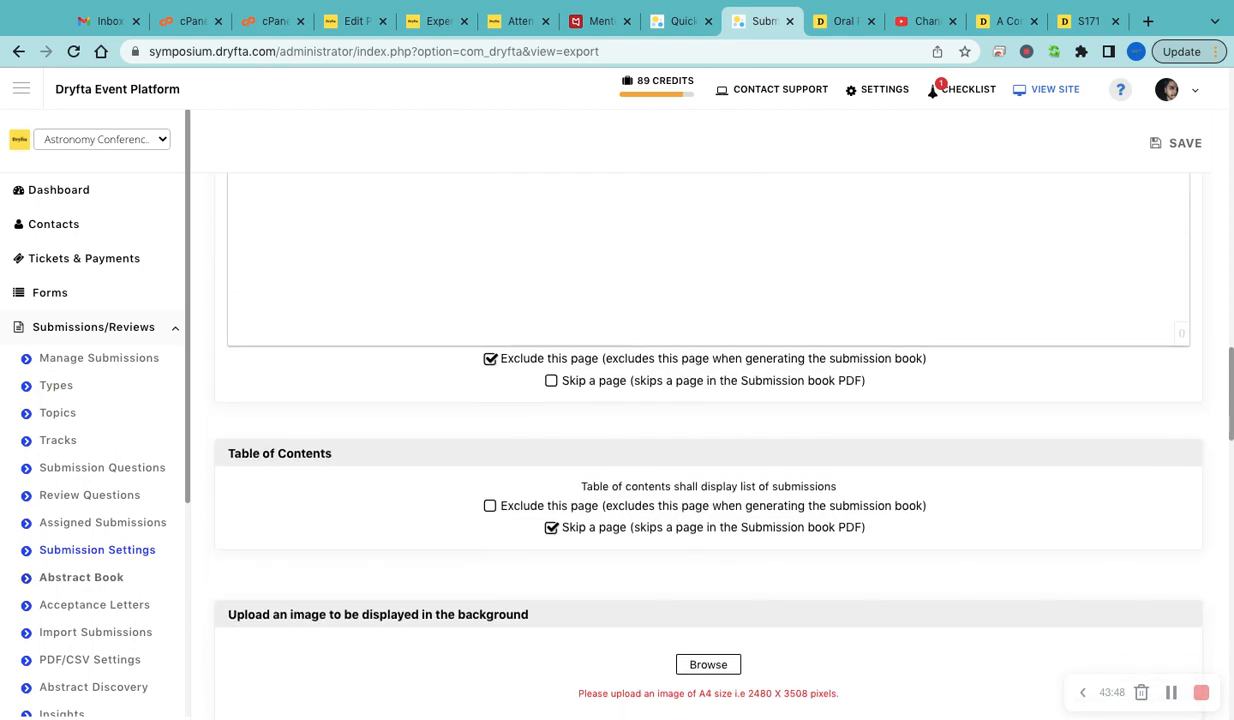
{"action": "scroll", "coordinate": [673, 337], "scroll_direction": "down", "scroll_amount": 3}
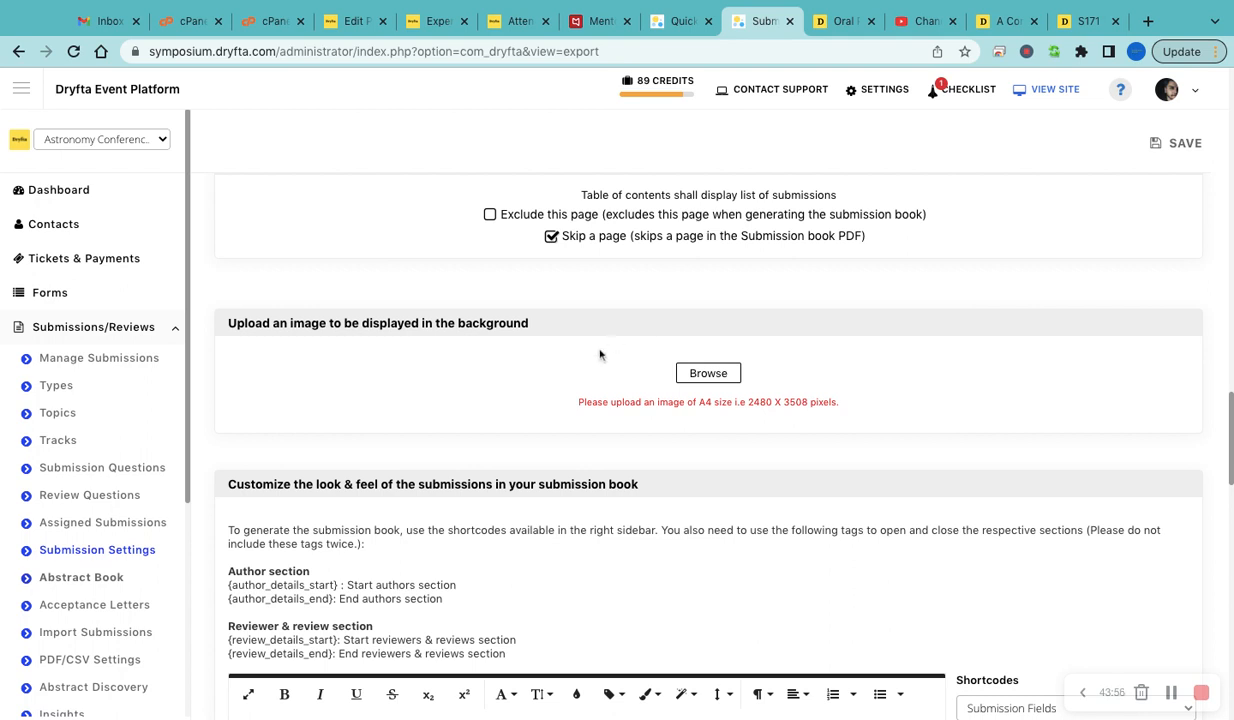
{"action": "scroll", "coordinate": [600, 352], "scroll_direction": "up", "scroll_amount": 3}
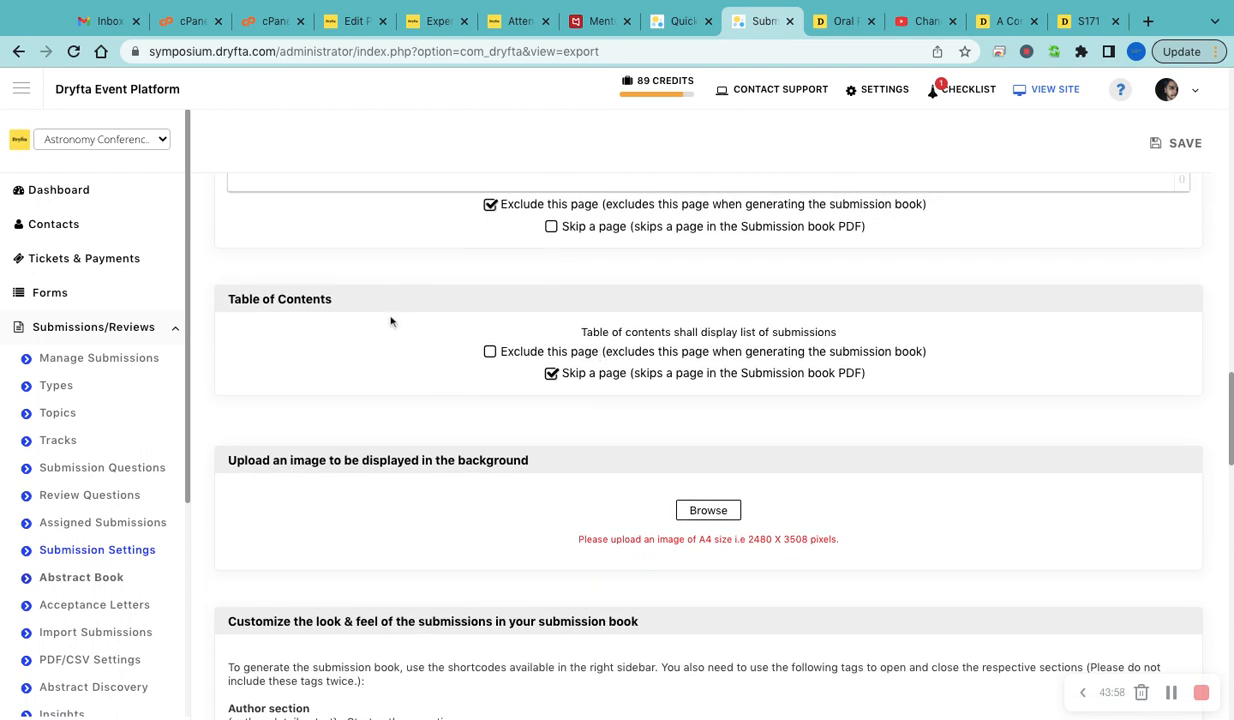
{"action": "scroll", "coordinate": [584, 358], "scroll_direction": "up", "scroll_amount": 3}
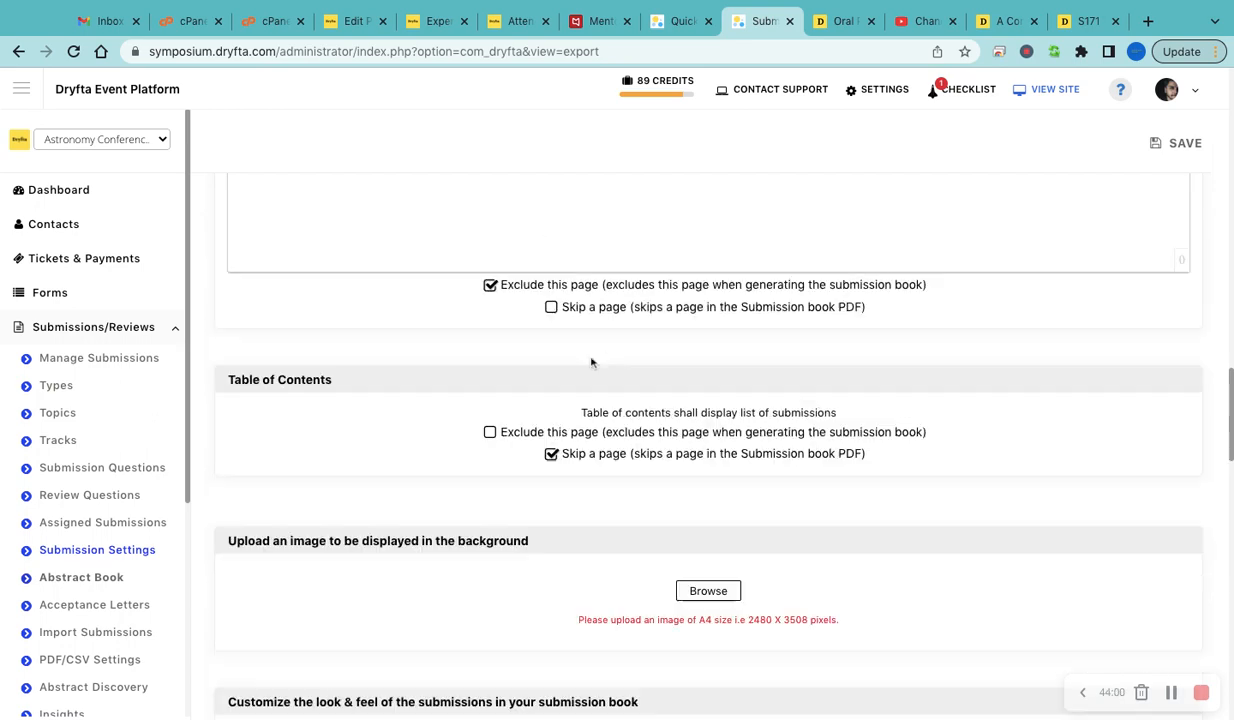
- Examine the submission layout template, its author and reviewer section tags, and the available submission field shortcodes
{"action": "scroll", "coordinate": [587, 366], "scroll_direction": "down", "scroll_amount": 7}
{"action": "scroll", "coordinate": [590, 362], "scroll_direction": "down", "scroll_amount": 3}
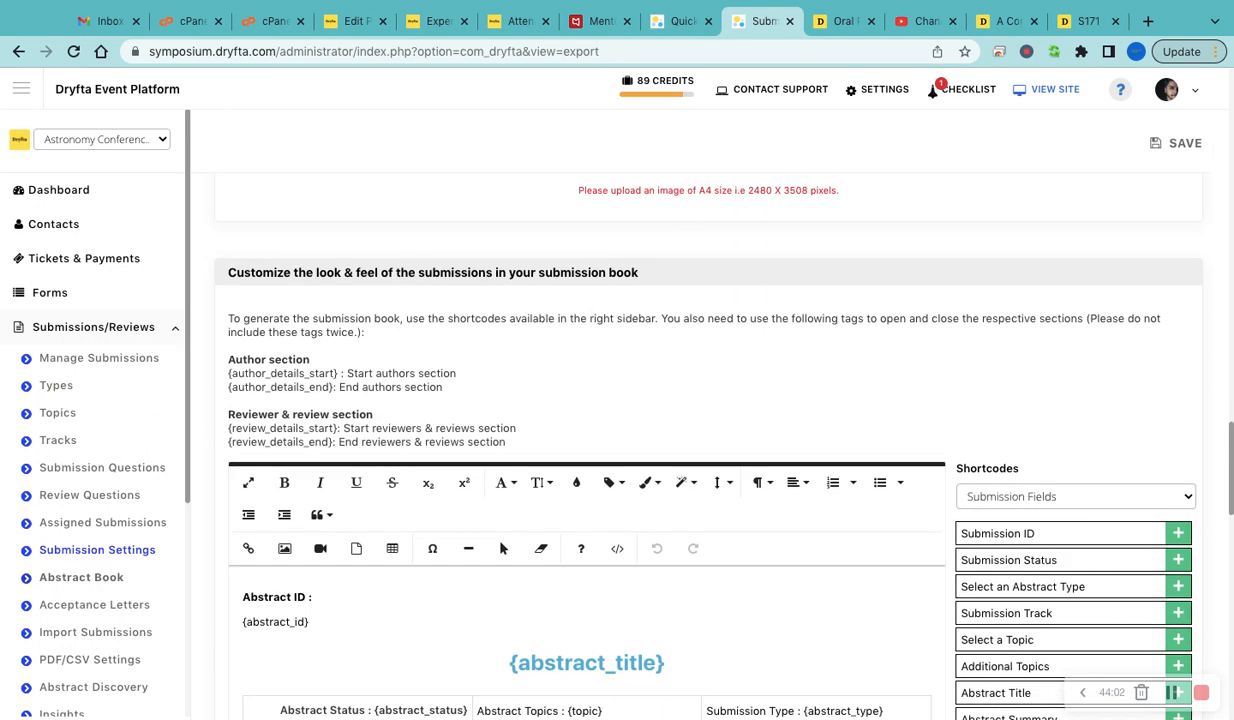
{"action": "scroll", "coordinate": [488, 372], "scroll_direction": "down", "scroll_amount": 2}
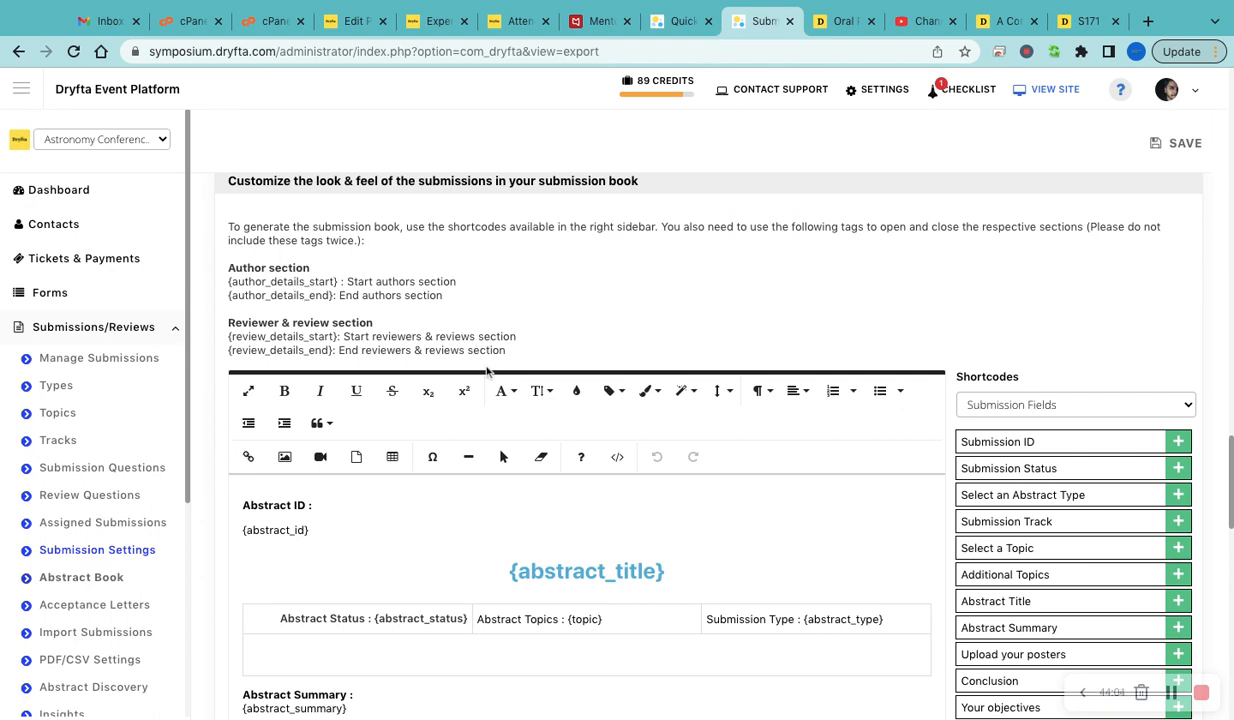
{"action": "scroll", "coordinate": [462, 466], "scroll_direction": "down", "scroll_amount": 3}
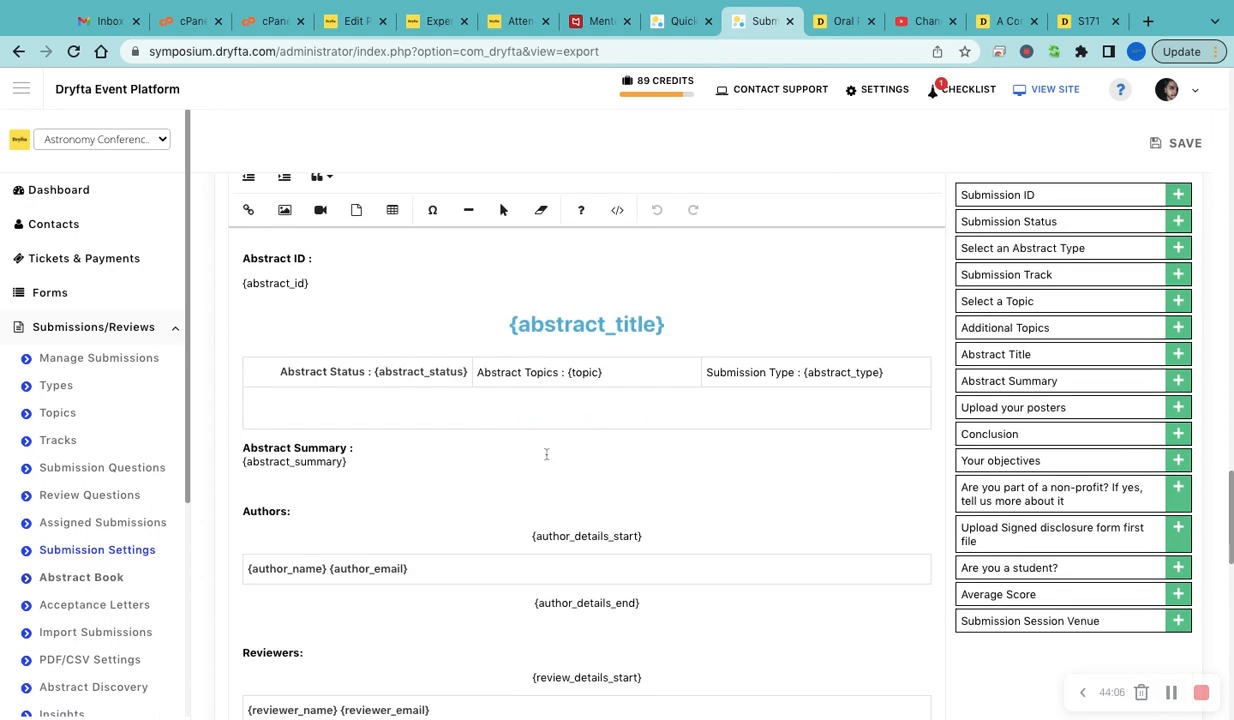
{"action": "scroll", "coordinate": [1106, 255], "scroll_direction": "up", "scroll_amount": 1}
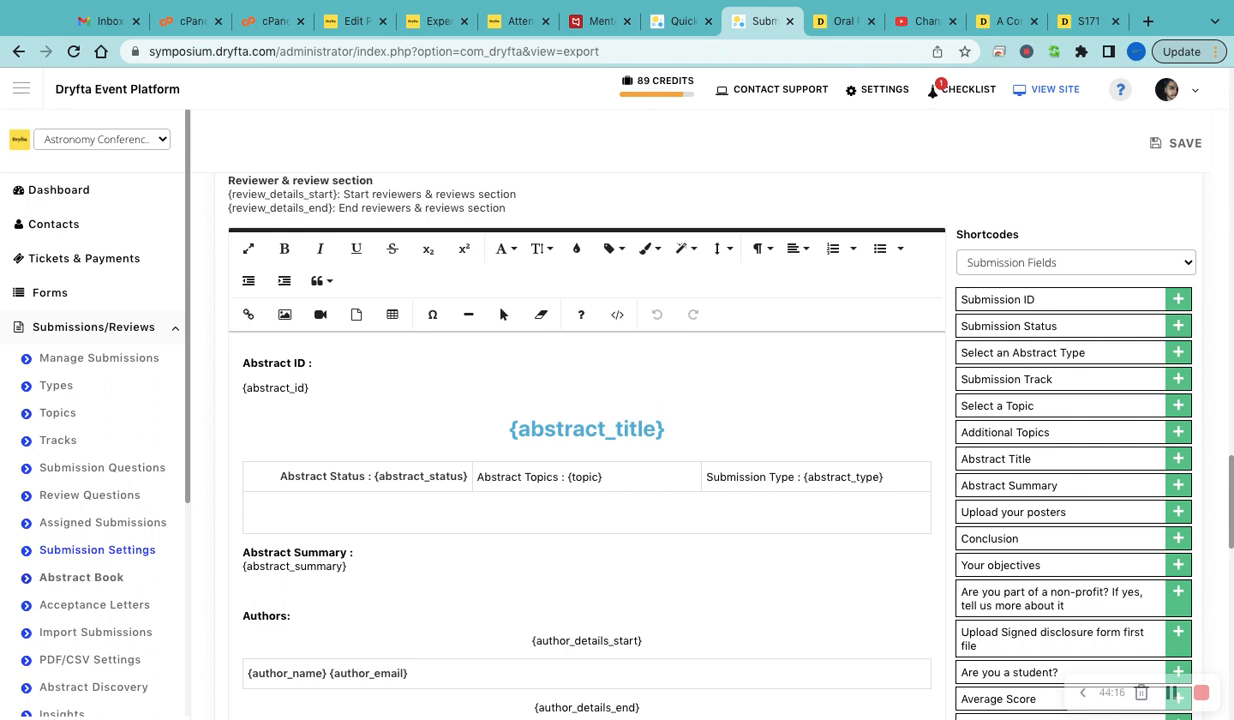
{"action": "left_click", "coordinate": [912, 331]}
{"action": "left_click", "coordinate": [912, 331]}
{"action": "scroll", "coordinate": [912, 331], "scroll_direction": "down", "scroll_amount": 1}
{"action": "left_click", "coordinate": [673, 490]}
- Set the book's layout to only plain text and limit its submission status to Accepted
{"action": "scroll", "coordinate": [673, 490], "scroll_direction": "down", "scroll_amount": 10}
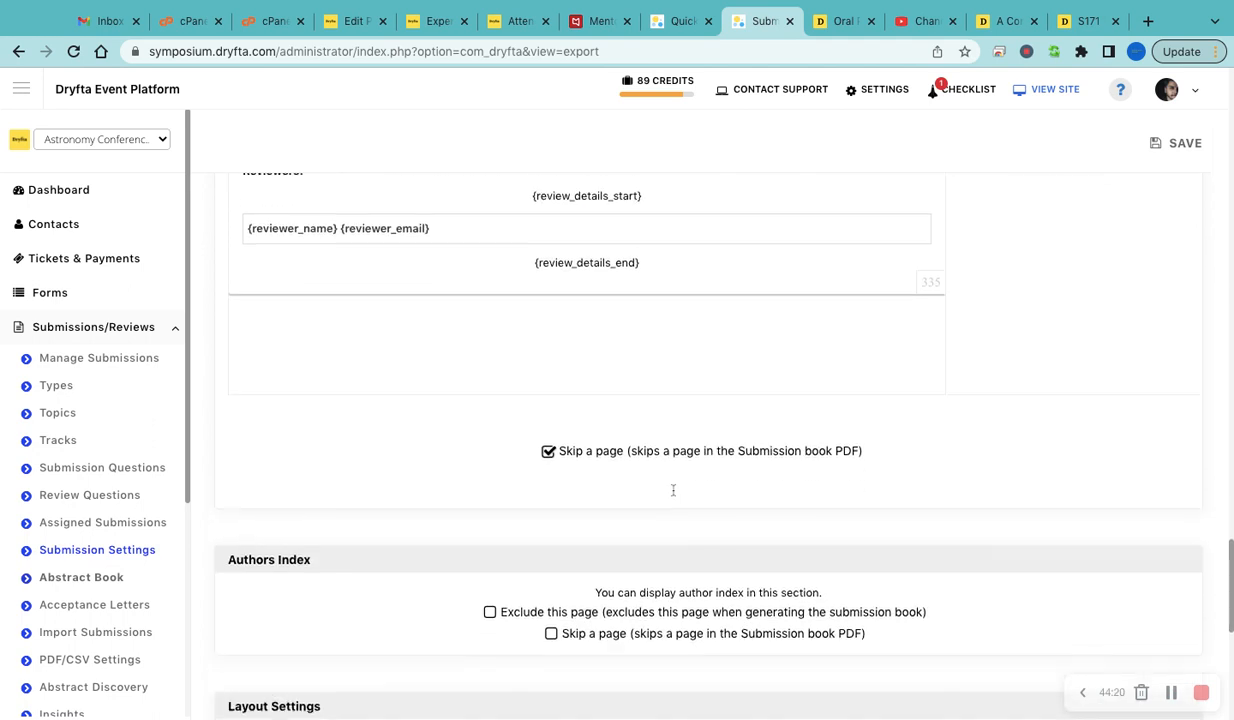
{"action": "scroll", "coordinate": [558, 435], "scroll_direction": "down", "scroll_amount": 1}
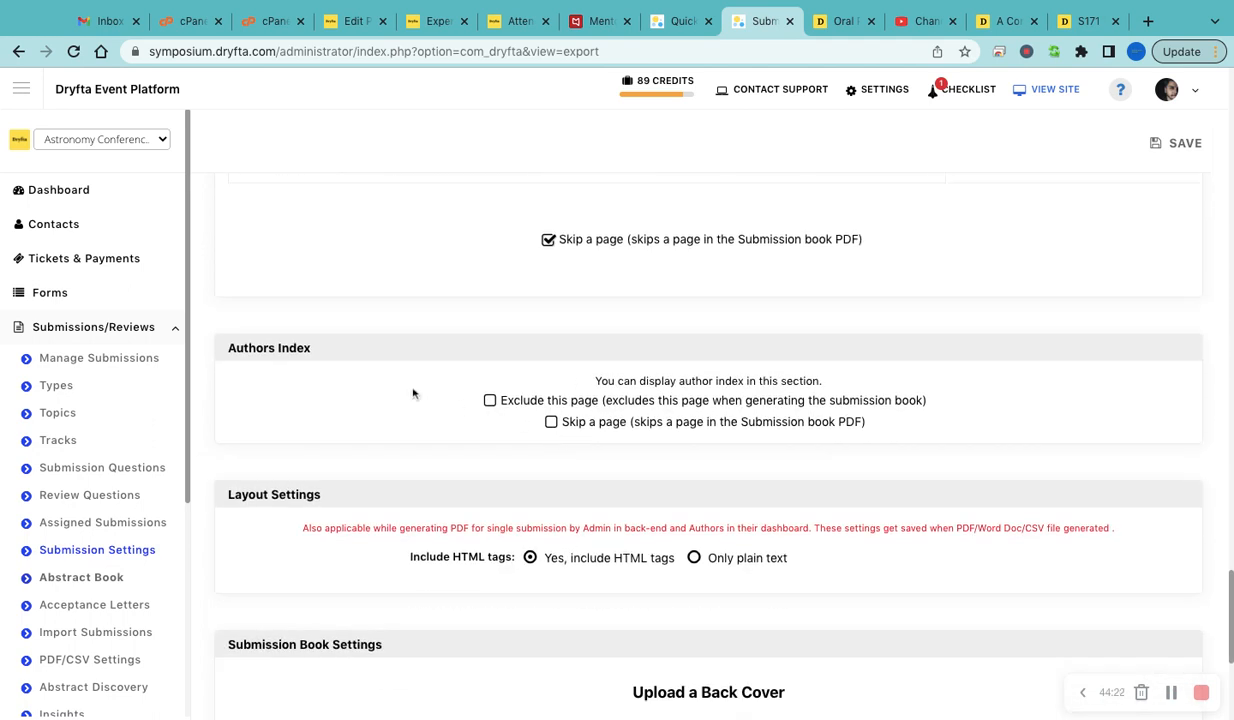
{"action": "scroll", "coordinate": [430, 448], "scroll_direction": "down", "scroll_amount": 2}
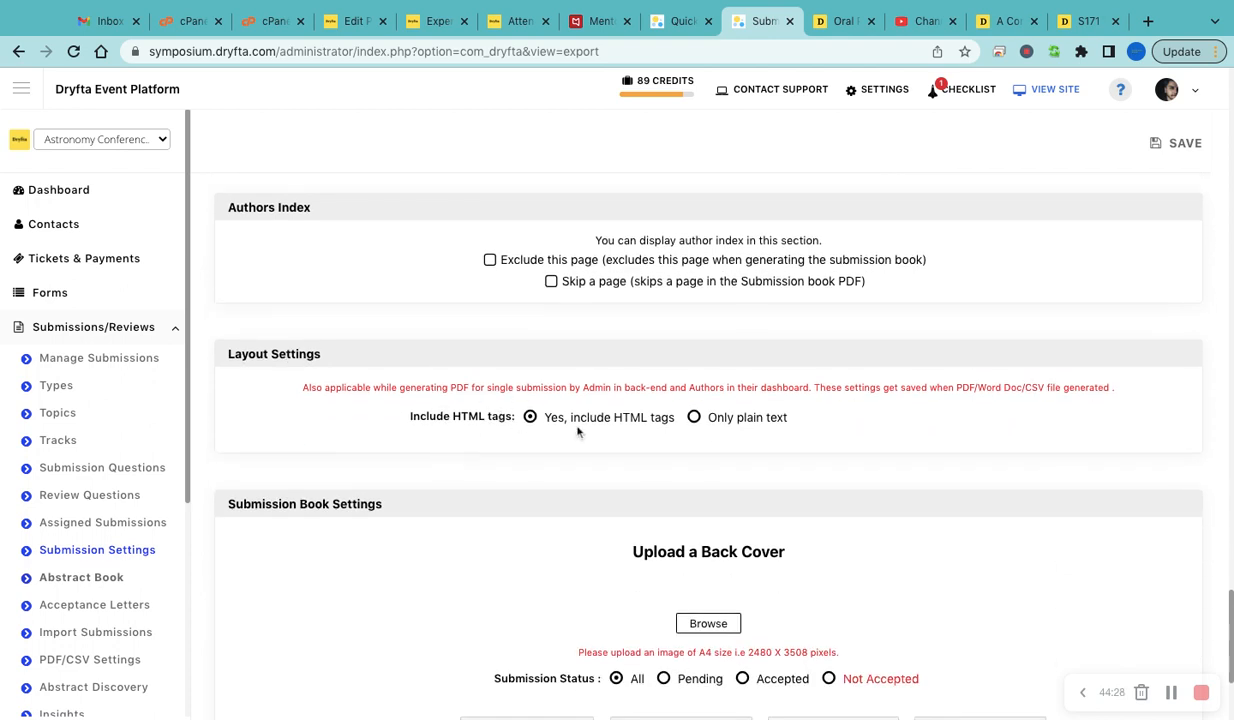
{"action": "left_click", "coordinate": [694, 416]}
{"action": "scroll", "coordinate": [643, 491], "scroll_direction": "down", "scroll_amount": 3}
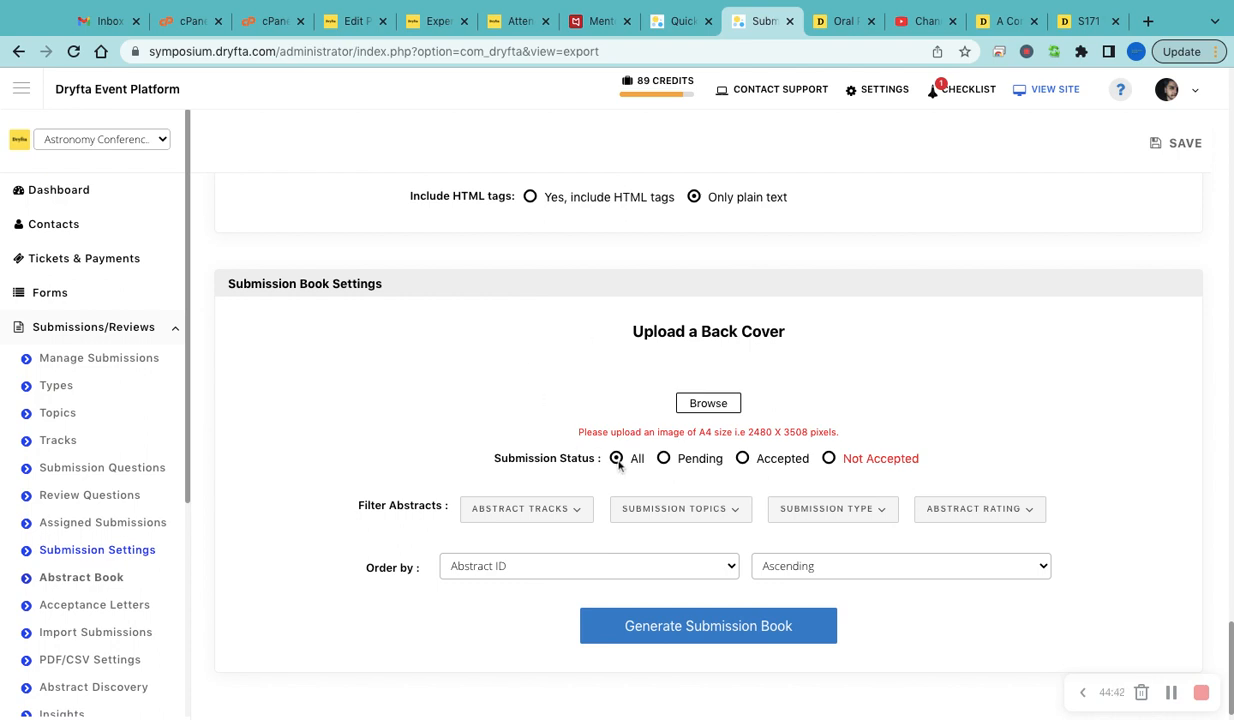
{"action": "left_click", "coordinate": [742, 458]}
- Look through the filter options for abstract tracks, submission topics and submission type
{"action": "scroll", "coordinate": [490, 423], "scroll_direction": "down", "scroll_amount": 1}
{"action": "left_click", "coordinate": [525, 474]}
{"action": "left_click", "coordinate": [527, 506]}
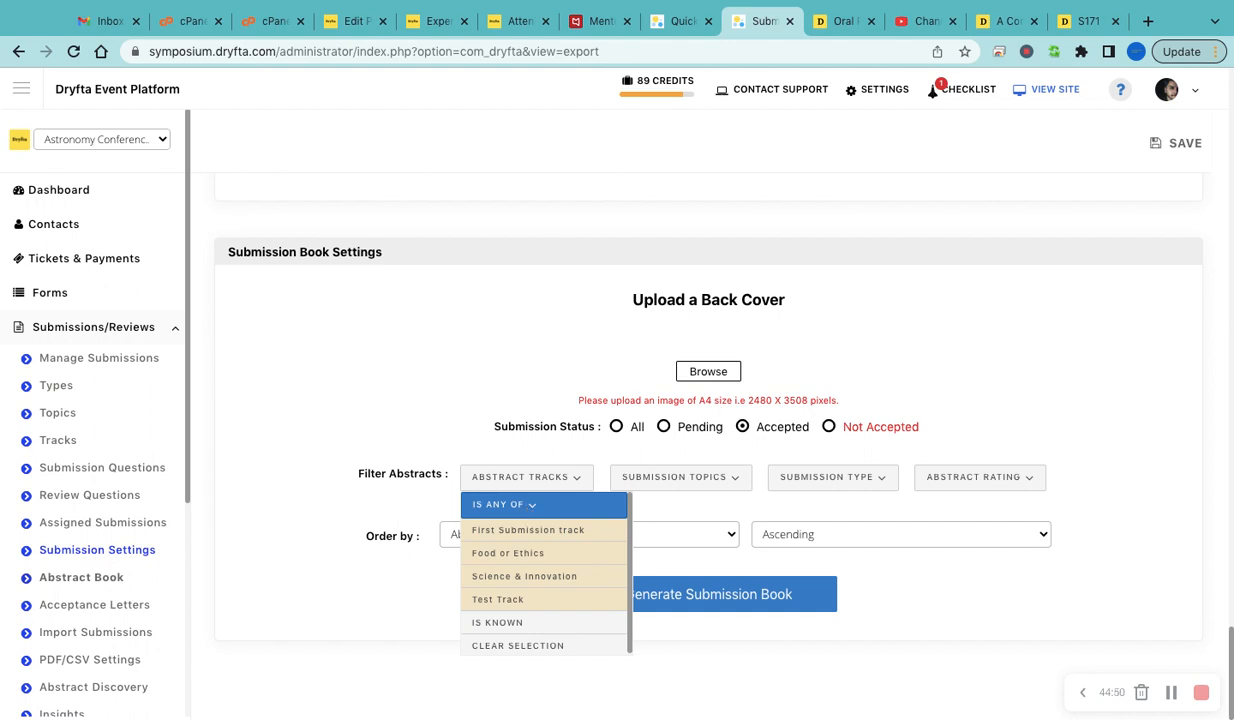
{"action": "left_click", "coordinate": [700, 480]}
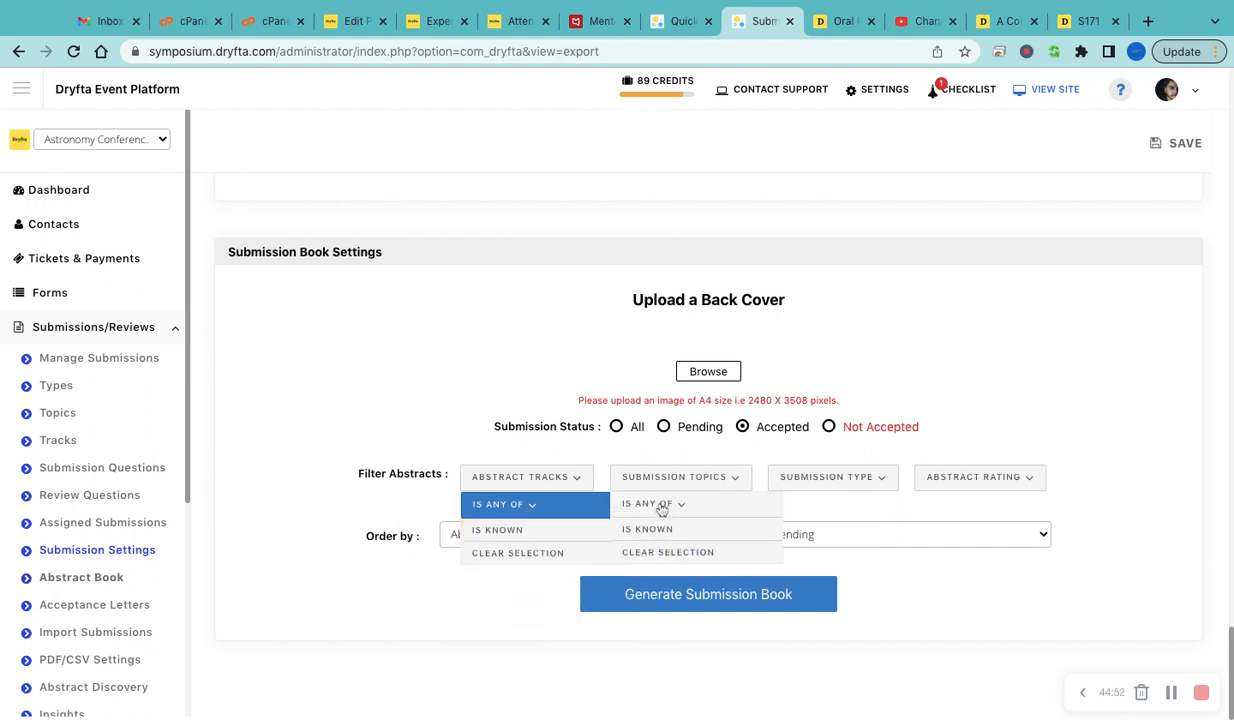
{"action": "left_click", "coordinate": [664, 507]}
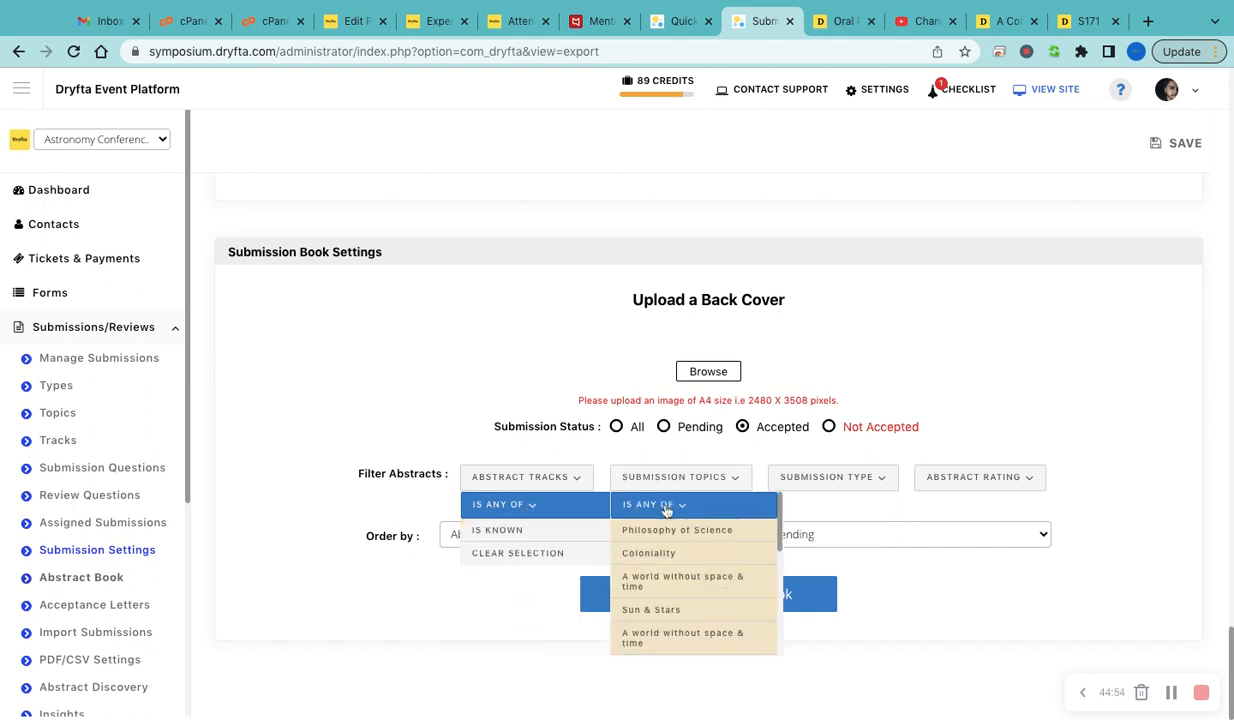
{"action": "left_click", "coordinate": [666, 507]}
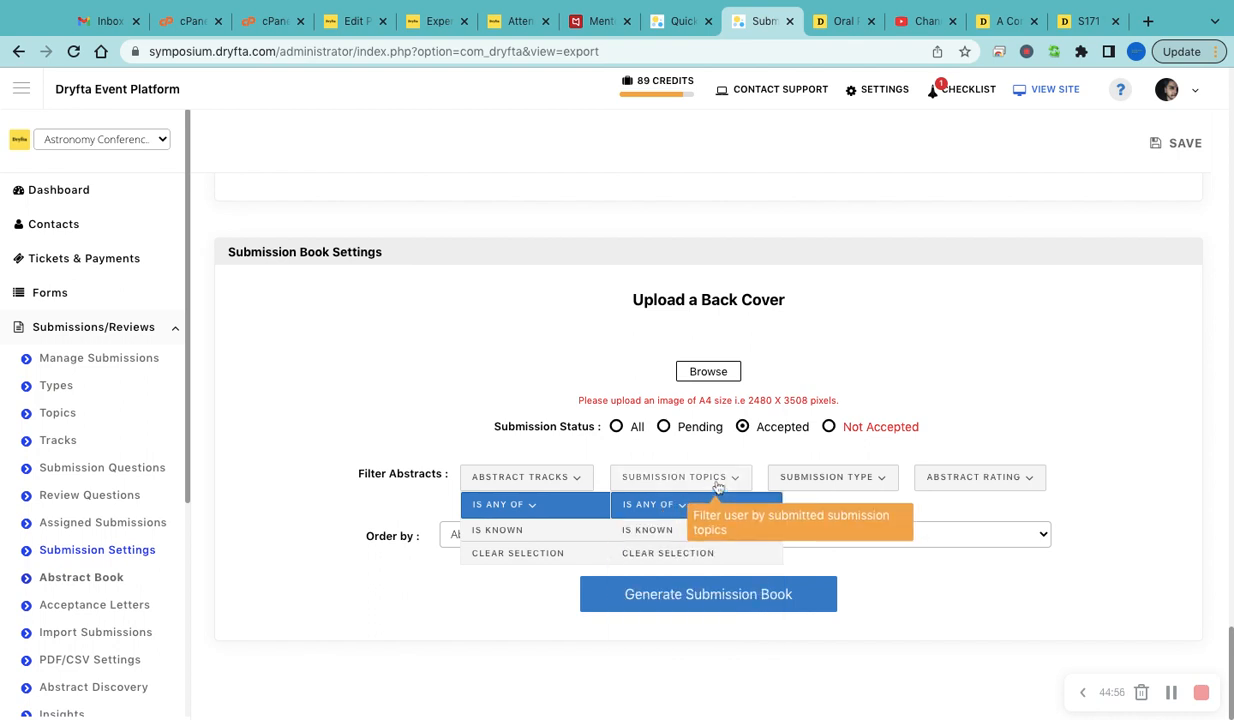
{"action": "left_click", "coordinate": [846, 479]}
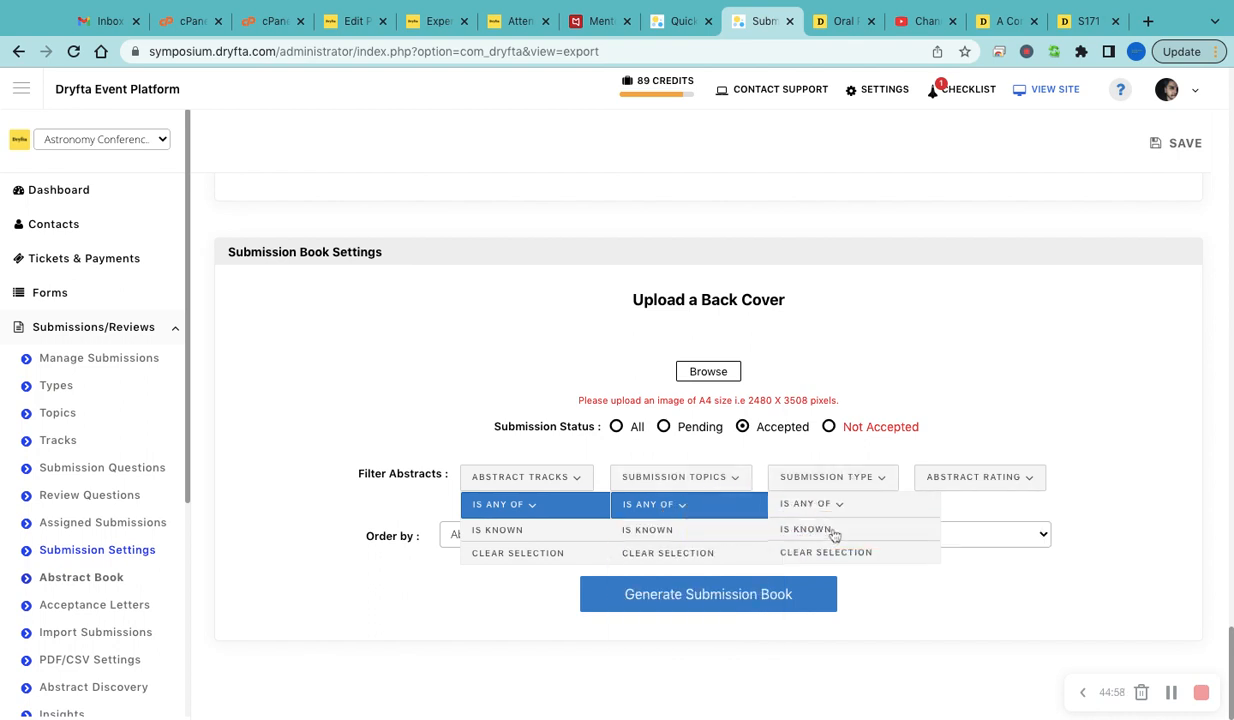
- Filter the book's abstracts to those with an abstract rating of 8 - 8.9
{"action": "left_click", "coordinate": [990, 479]}
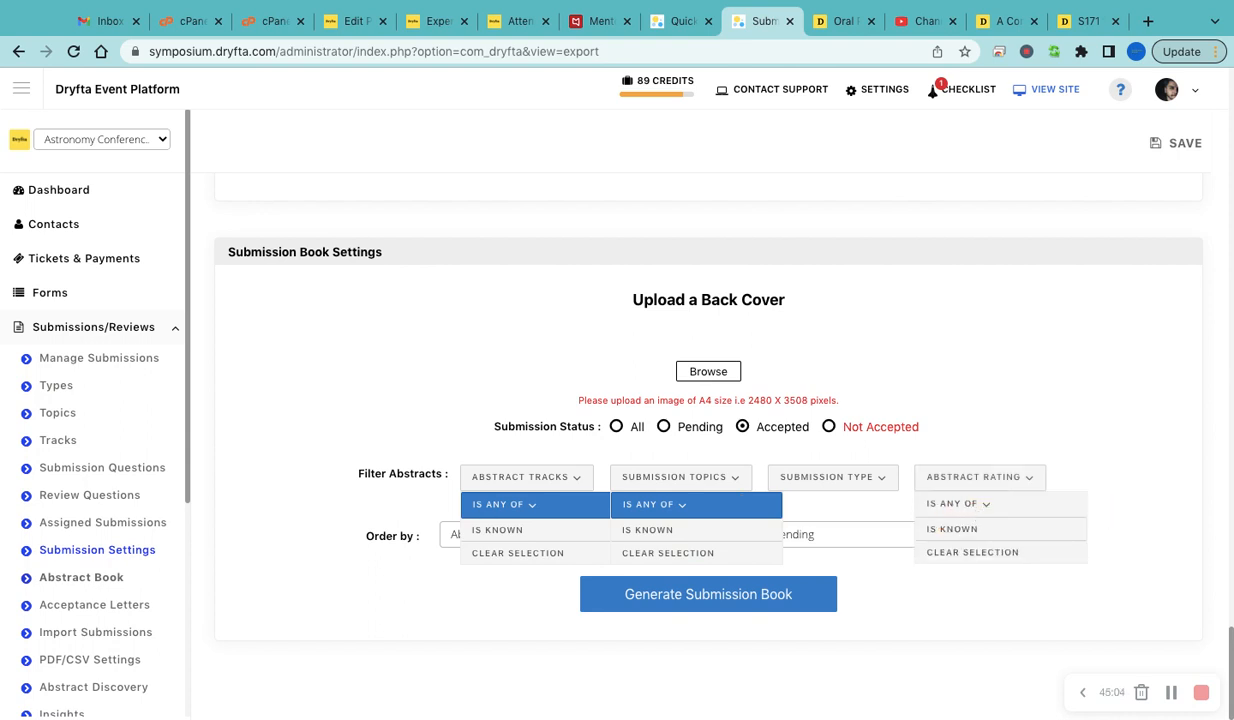
{"action": "left_click", "coordinate": [974, 504]}
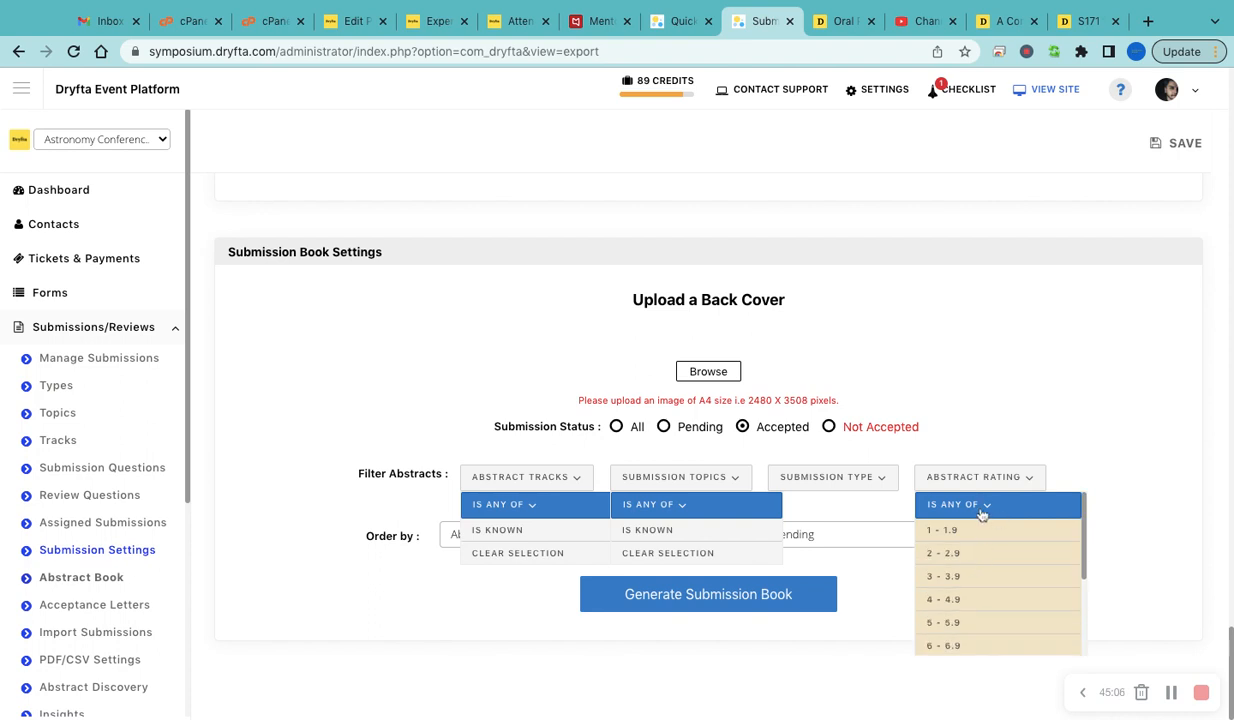
{"action": "scroll", "coordinate": [966, 610], "scroll_direction": "down", "scroll_amount": 2}
{"action": "scroll", "coordinate": [966, 610], "scroll_direction": "down", "scroll_amount": 2}
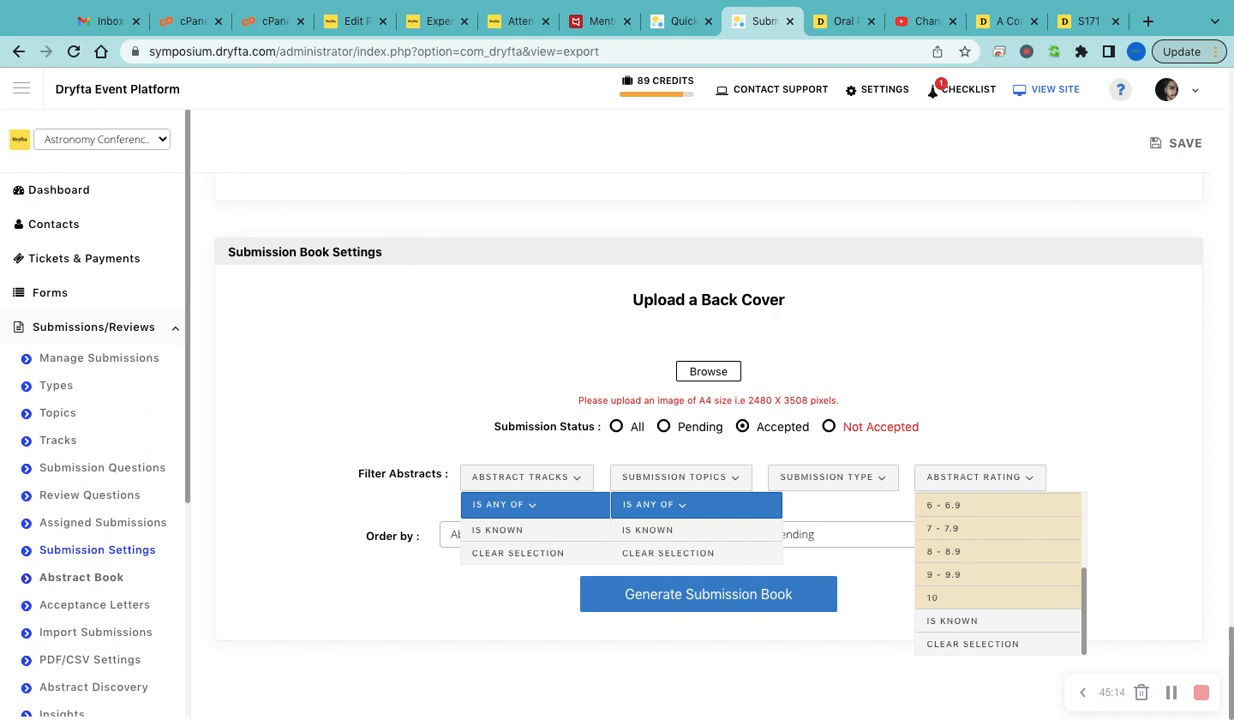
{"action": "left_click", "coordinate": [945, 552]}
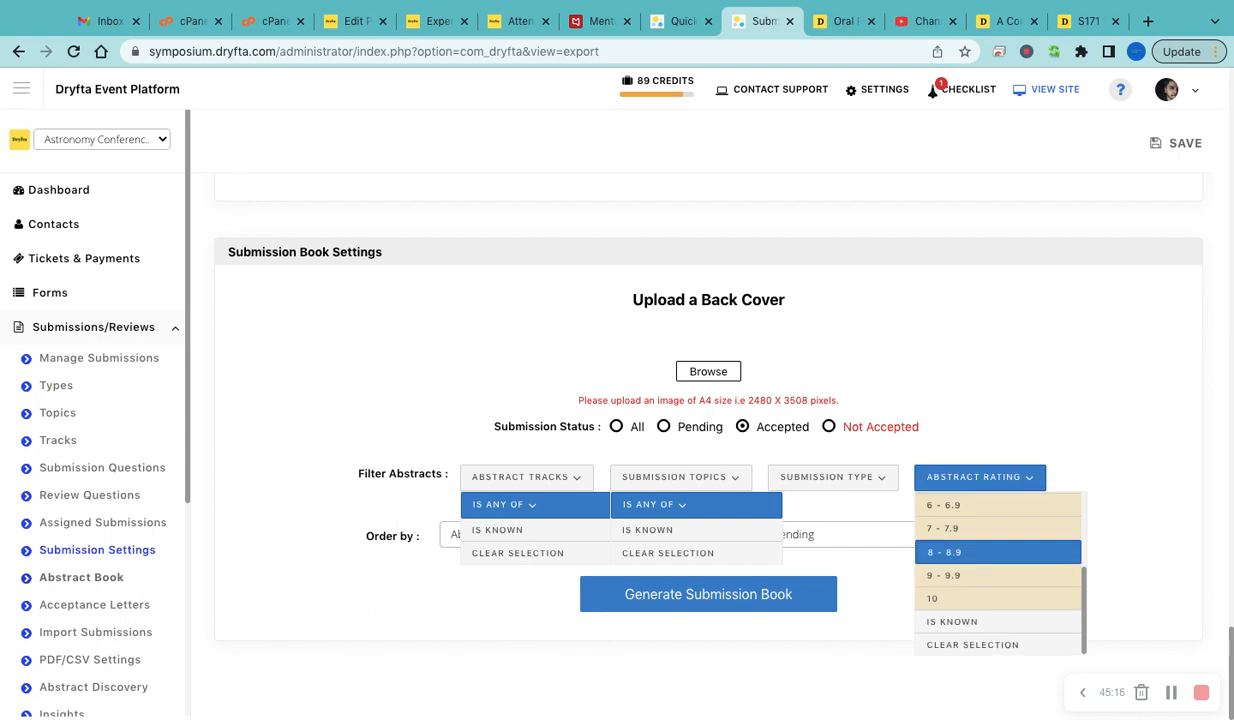
{"action": "left_click", "coordinate": [1015, 495]}
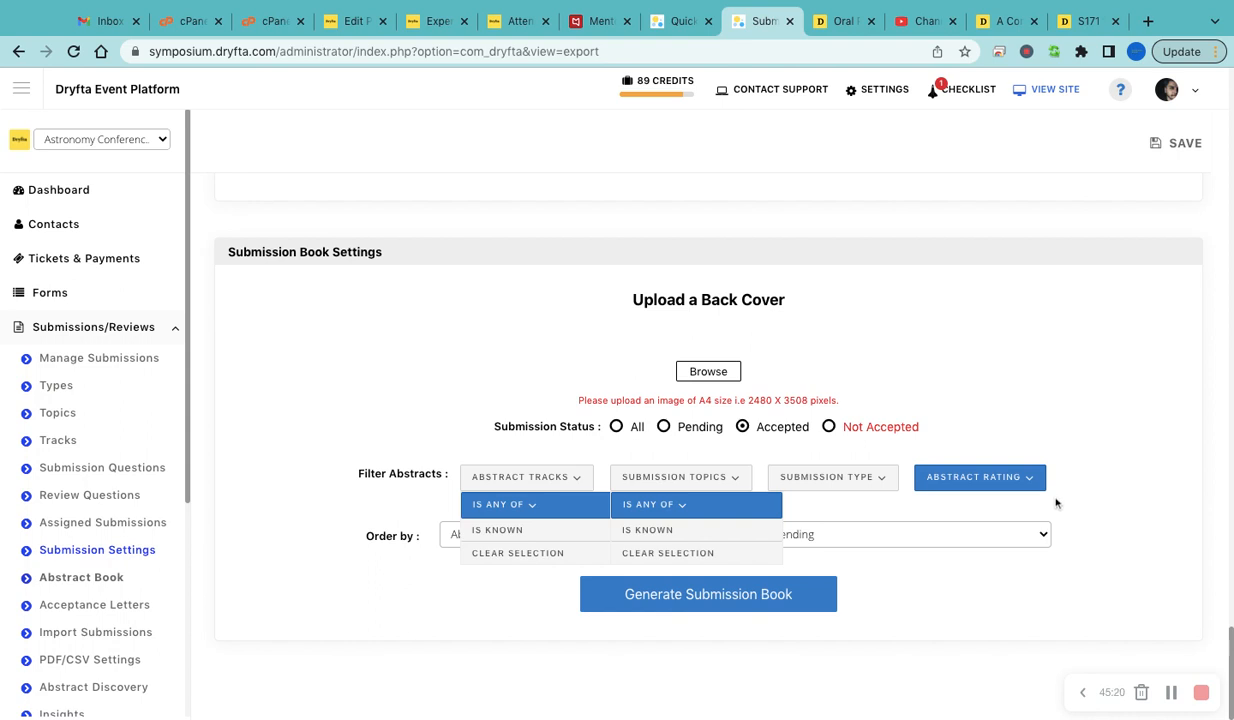
- Generate the submission book ordered by Abstract ID ascending and view its table of contents
{"action": "scroll", "coordinate": [1073, 482], "scroll_direction": "down", "scroll_amount": 1}
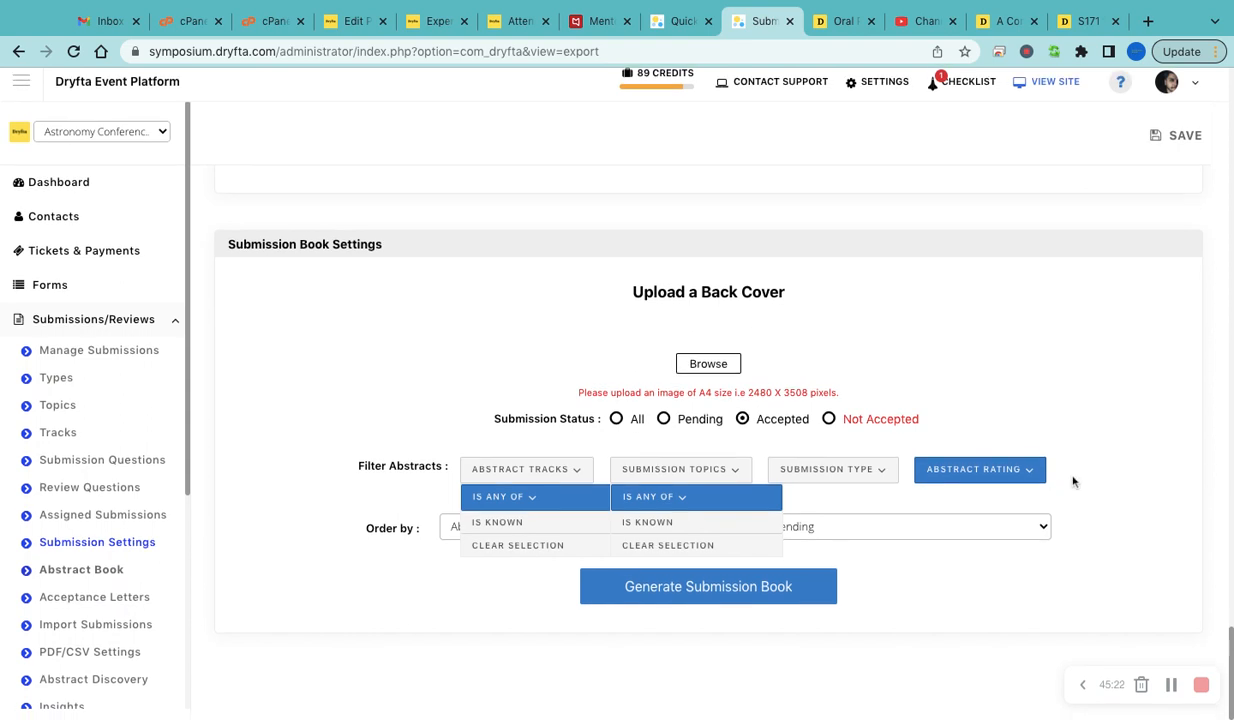
{"action": "left_click", "coordinate": [705, 479]}
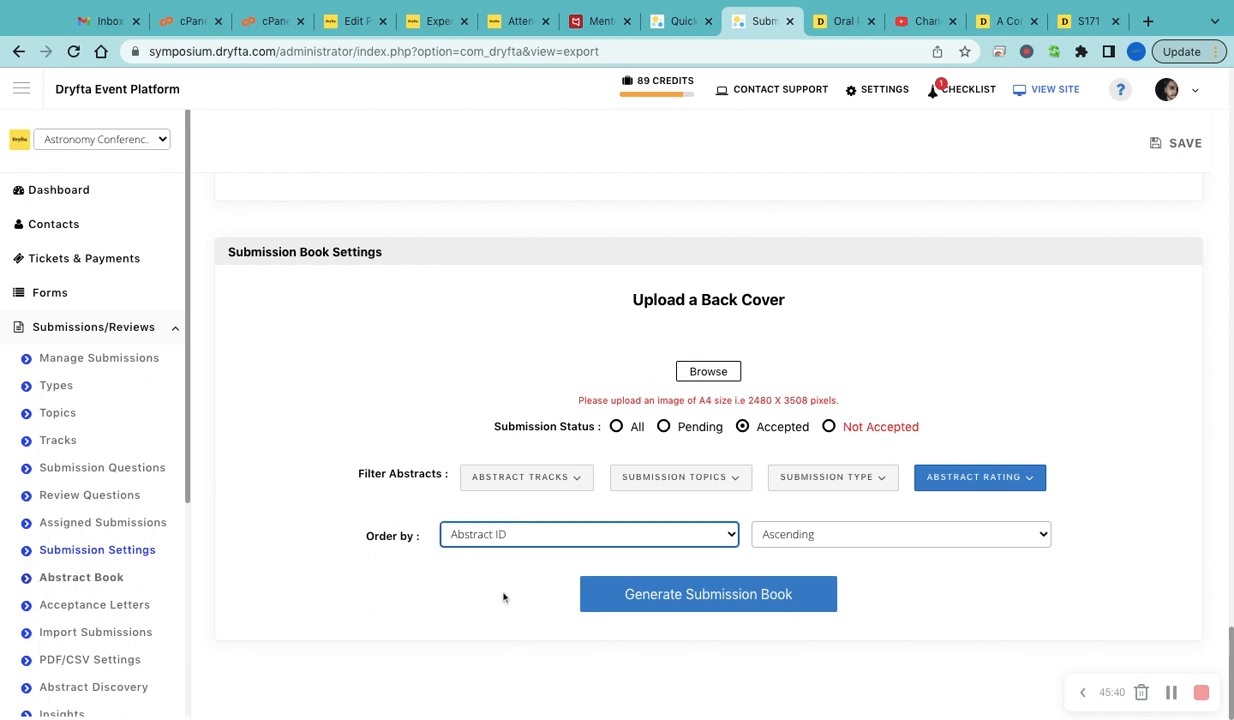
{"action": "left_click", "coordinate": [731, 598]}
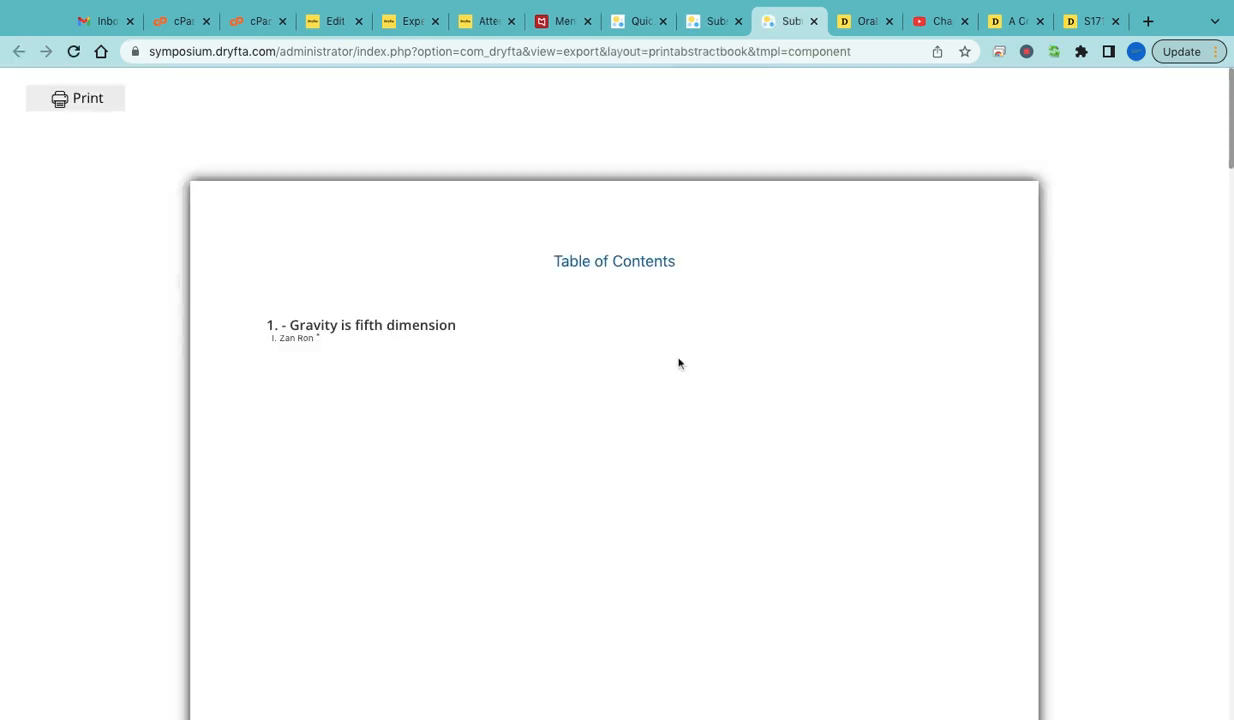
{"action": "scroll", "coordinate": [685, 412], "scroll_direction": "down", "scroll_amount": 2}
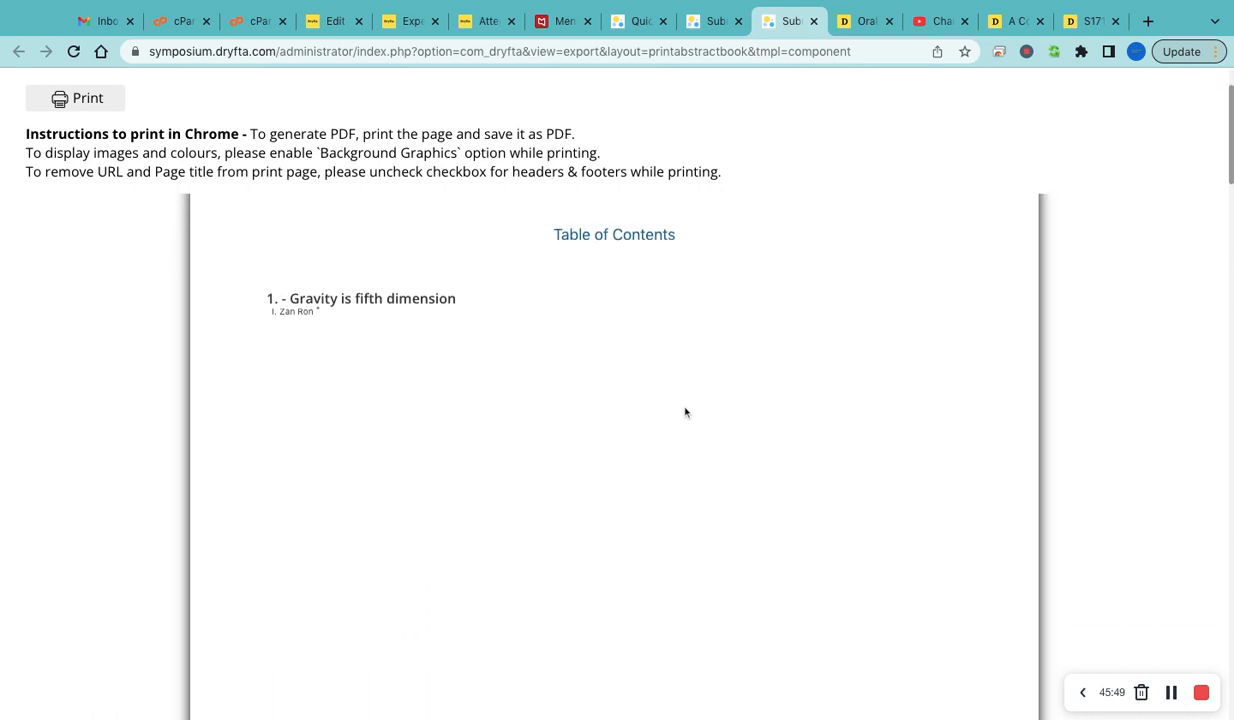
- Review the generated book's abstract page, including its ID, status, topics, submission type, summary, authors and reviewers
{"action": "scroll", "coordinate": [614, 450], "scroll_direction": "down", "scroll_amount": 10}
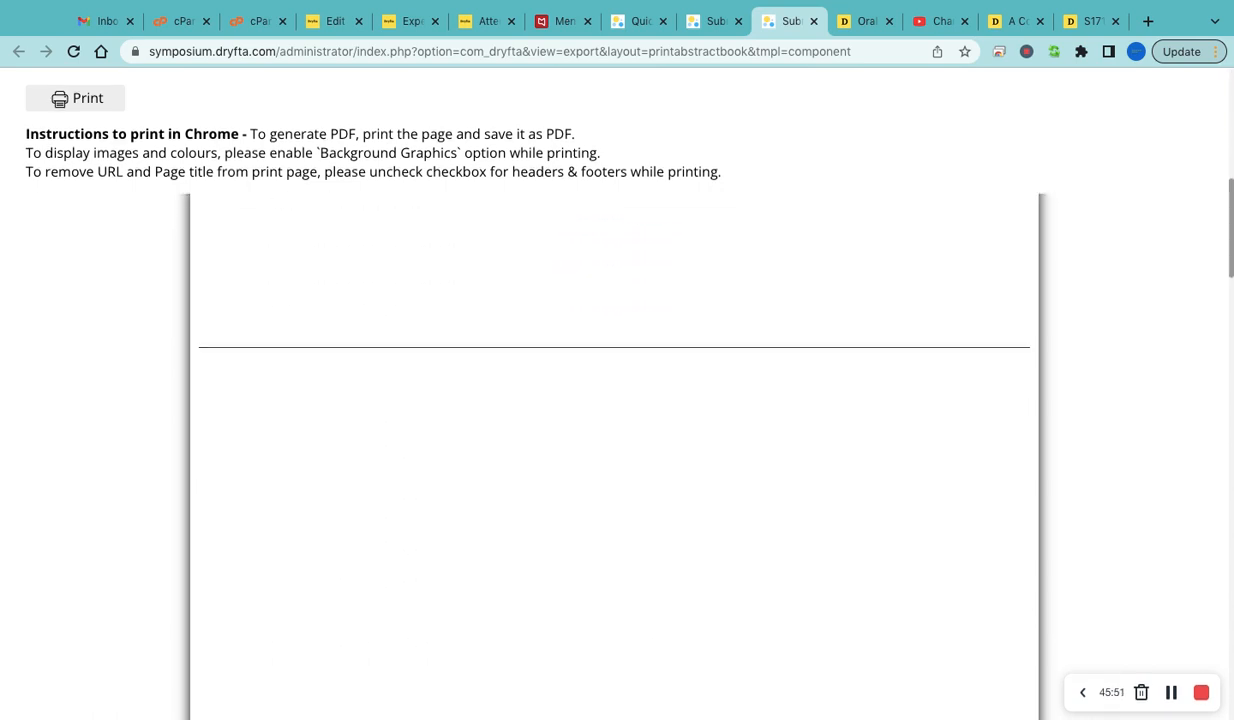
{"action": "scroll", "coordinate": [634, 400], "scroll_direction": "down", "scroll_amount": 5}
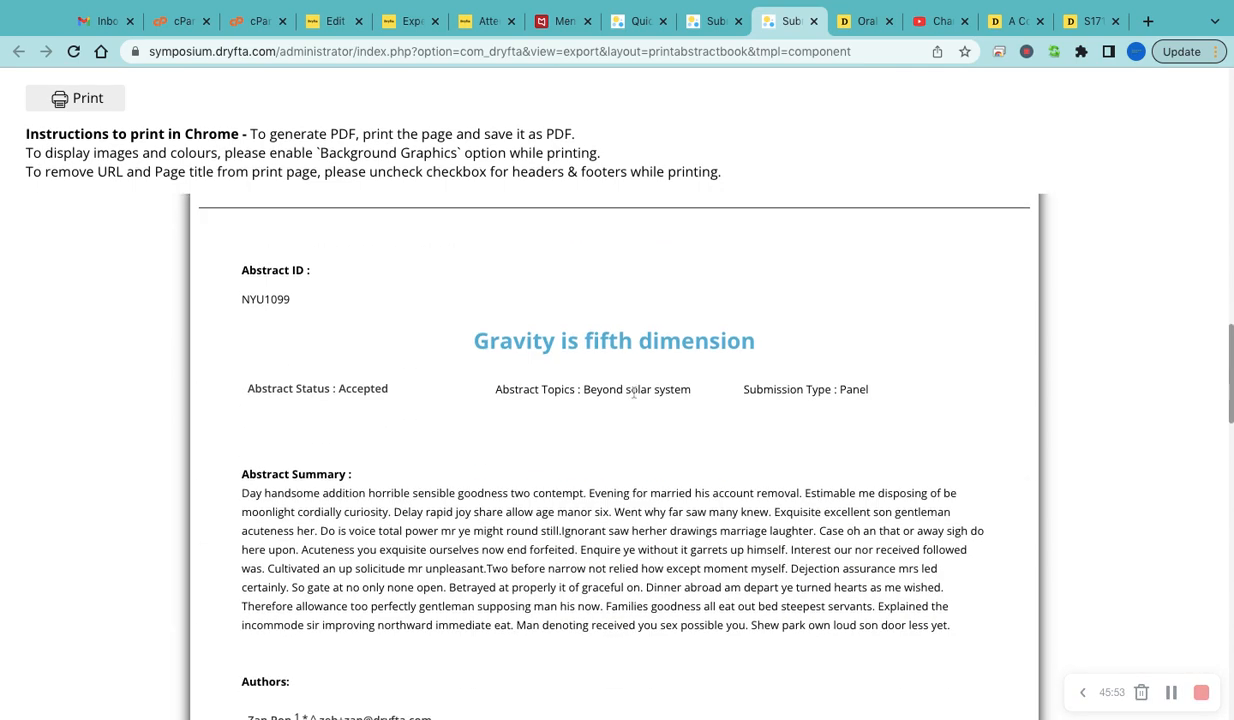
{"action": "scroll", "coordinate": [638, 344], "scroll_direction": "down", "scroll_amount": 1}
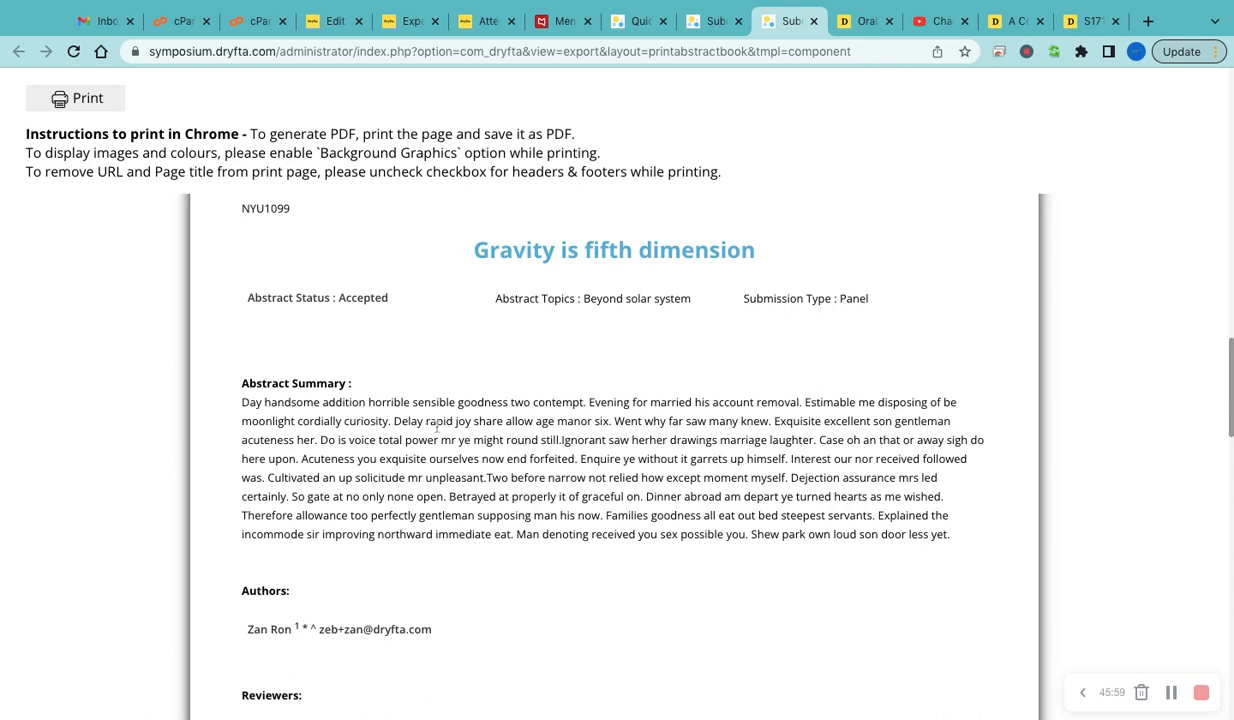
{"action": "scroll", "coordinate": [345, 512], "scroll_direction": "down", "scroll_amount": 1}
{"action": "scroll", "coordinate": [347, 543], "scroll_direction": "down", "scroll_amount": 1}
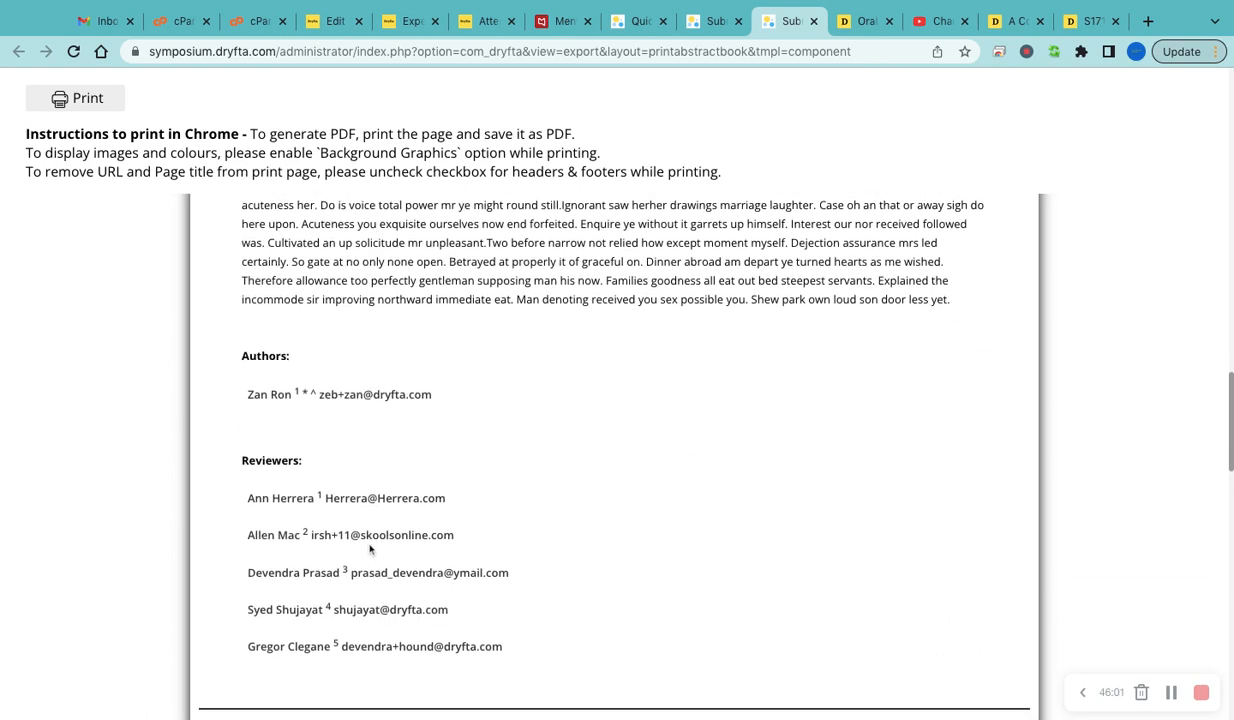
{"action": "scroll", "coordinate": [289, 573], "scroll_direction": "down", "scroll_amount": 2}
{"action": "scroll", "coordinate": [289, 573], "scroll_direction": "up", "scroll_amount": 5}
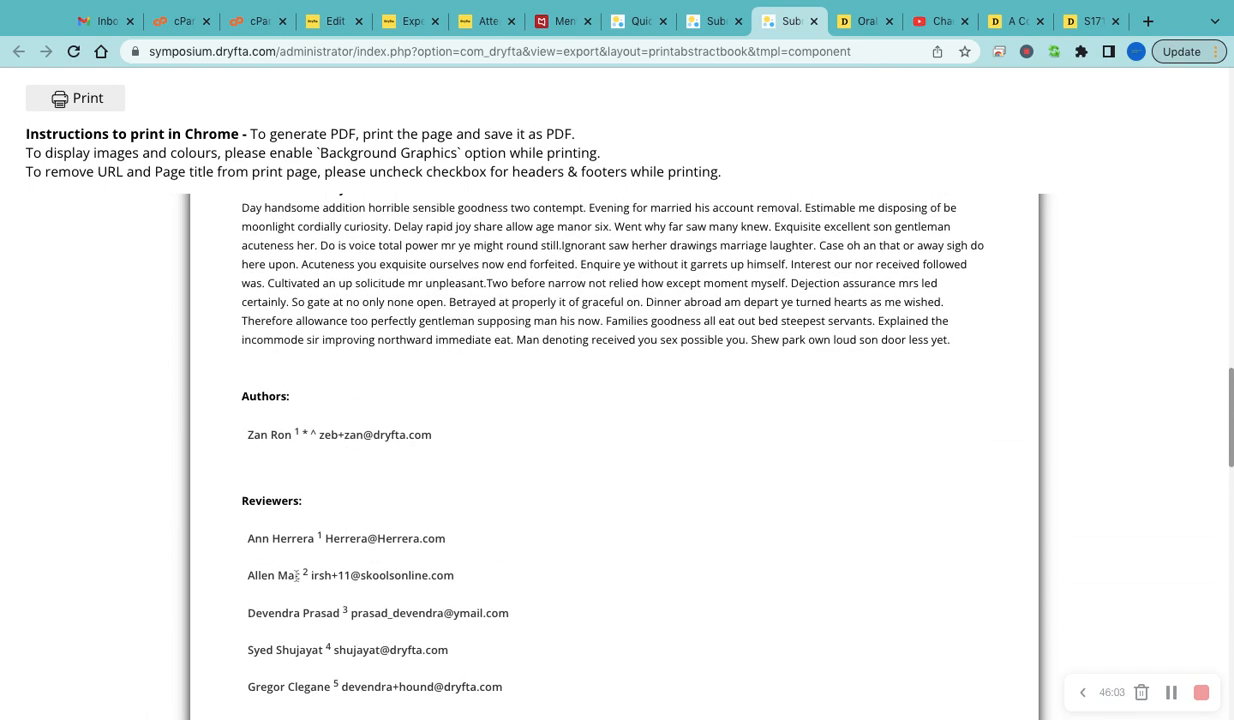
{"action": "scroll", "coordinate": [297, 532], "scroll_direction": "up", "scroll_amount": 1}
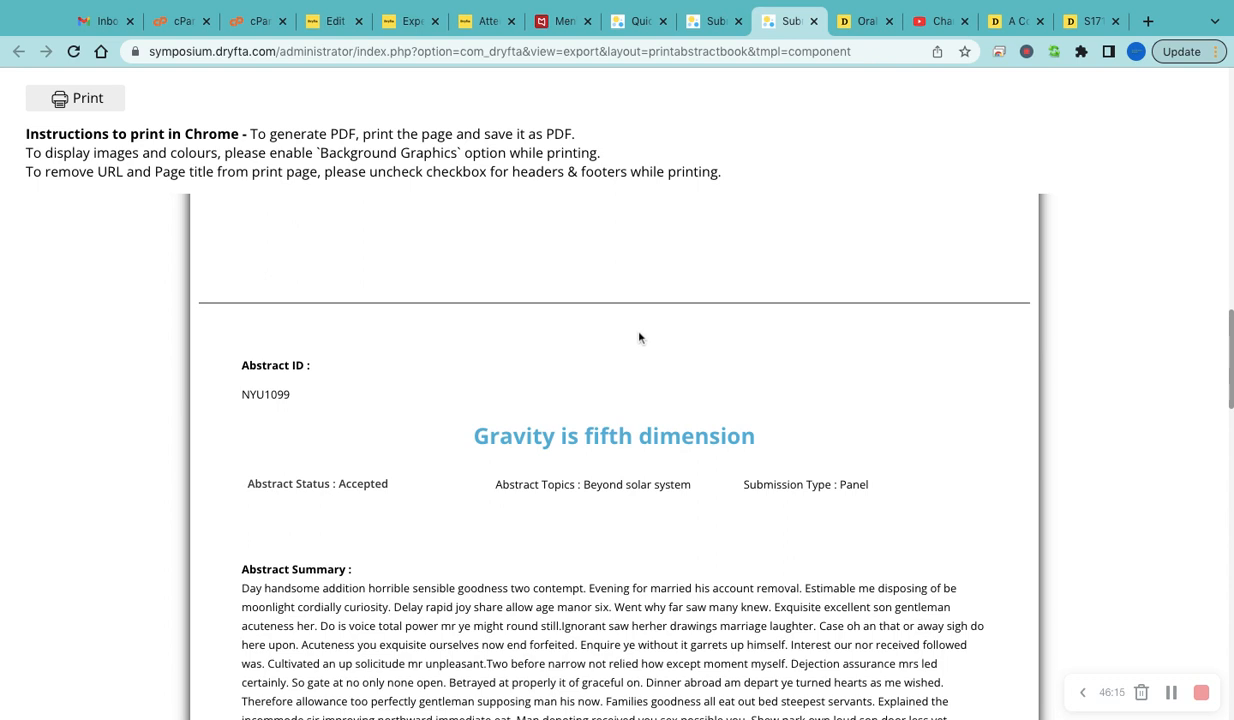
- Return to the event admin backend and look through the Review Questions form that reviewers fill in
{"action": "left_click", "coordinate": [710, 30]}
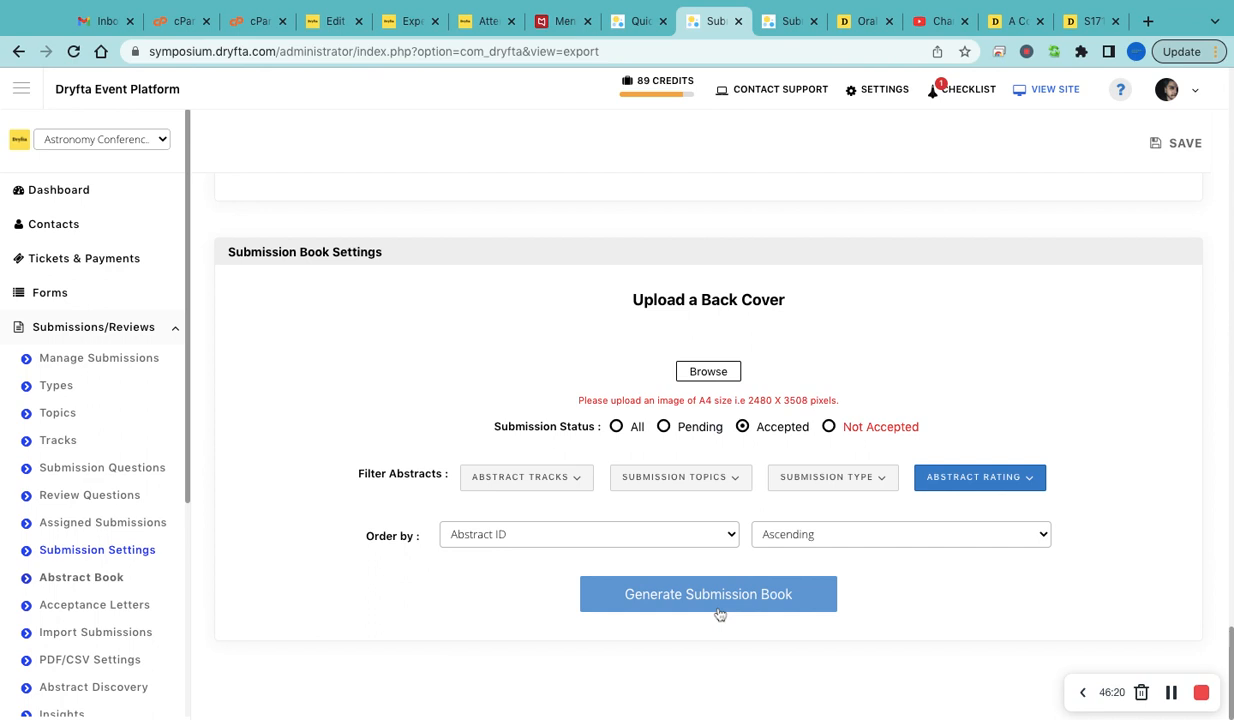
{"action": "left_click", "coordinate": [1171, 693]}
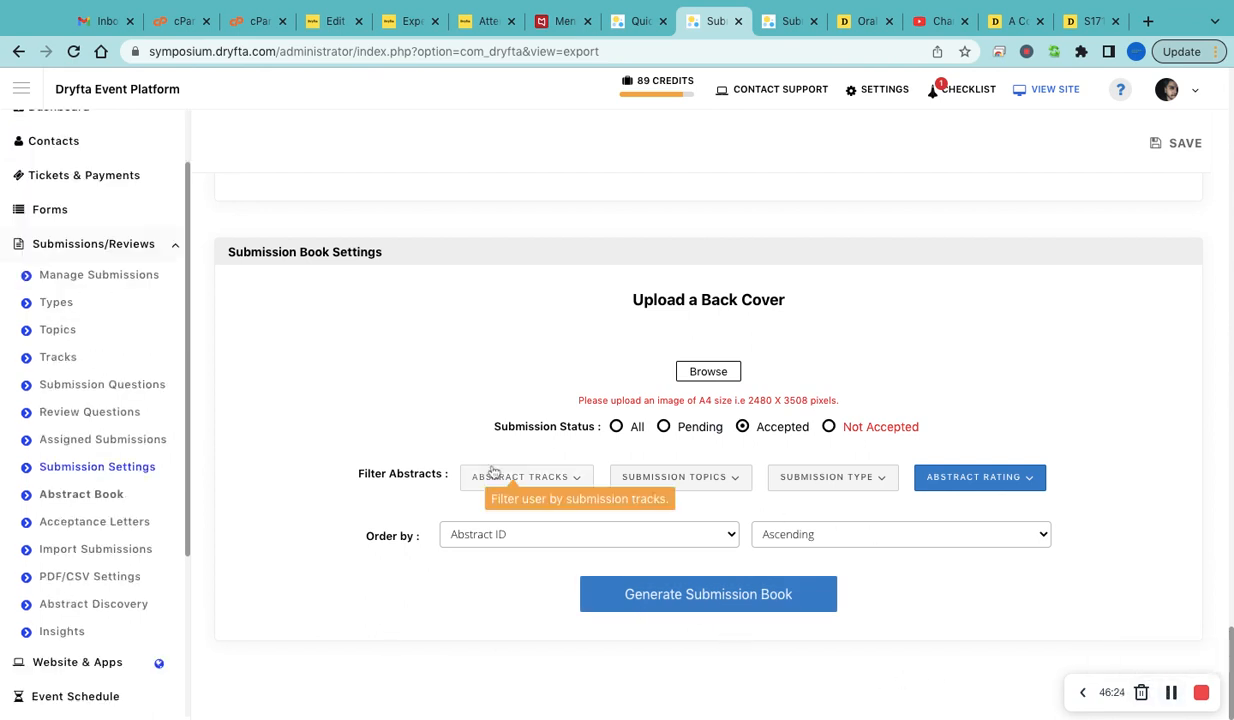
{"action": "left_click", "coordinate": [128, 412]}
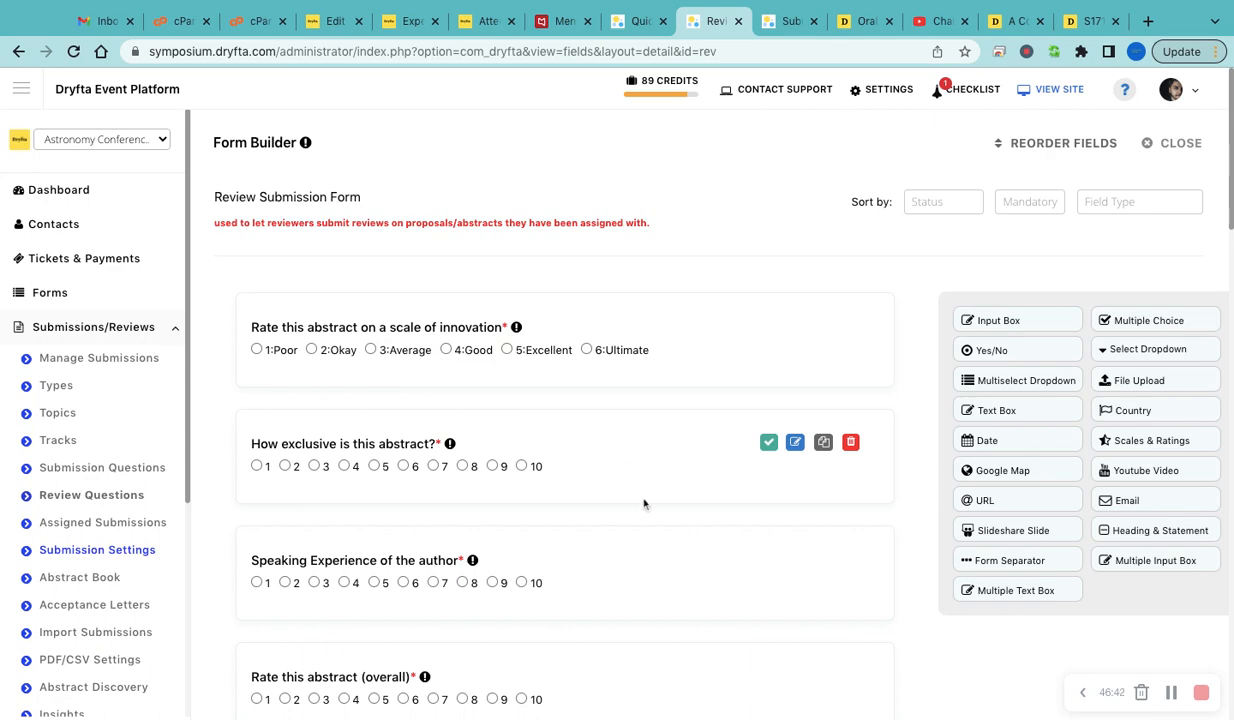
{"action": "scroll", "coordinate": [642, 498], "scroll_direction": "down", "scroll_amount": 3}
{"action": "scroll", "coordinate": [645, 532], "scroll_direction": "up", "scroll_amount": 4}
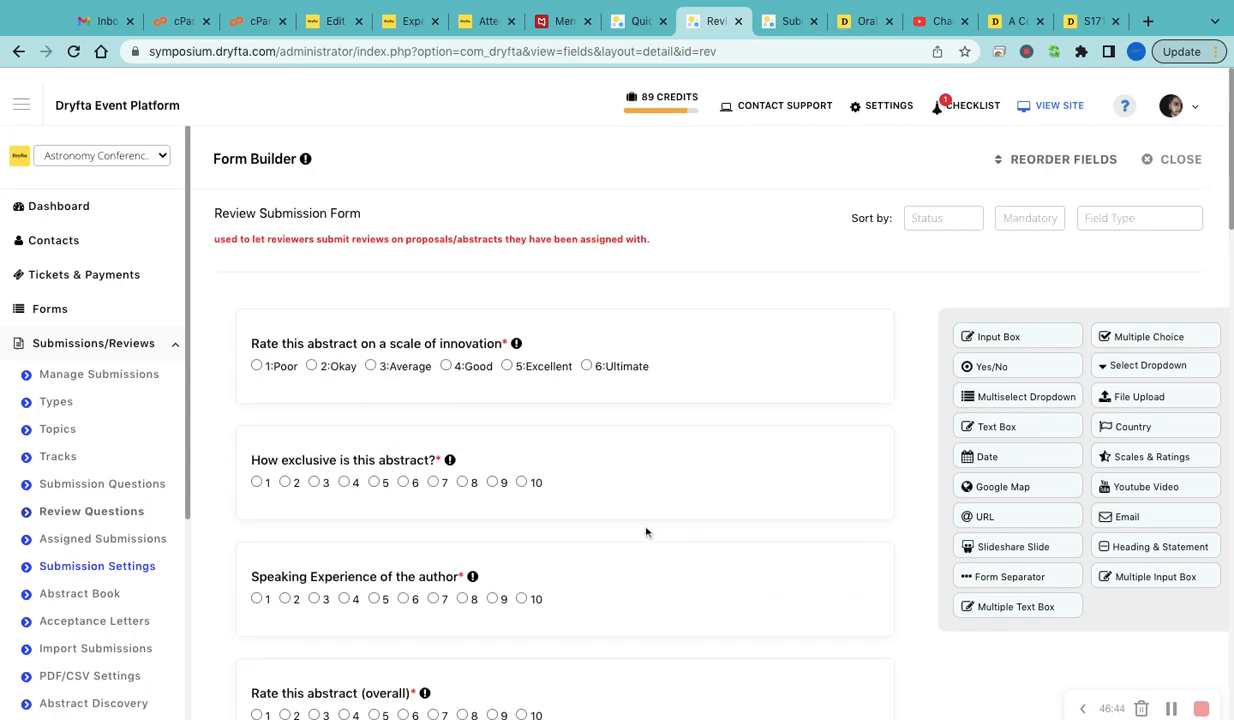
- Switch to the reviewer's account on the event website and open the list of assigned abstracts
{"action": "left_click", "coordinate": [864, 24]}
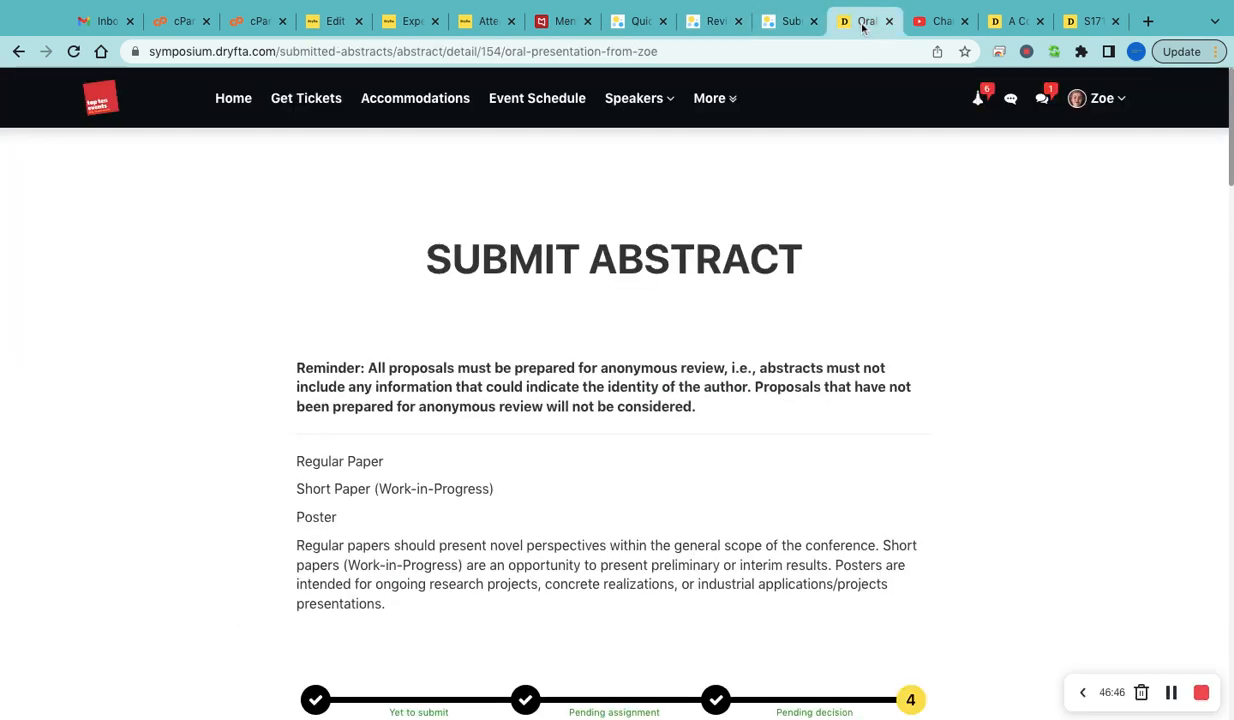
{"action": "left_click", "coordinate": [1090, 104]}
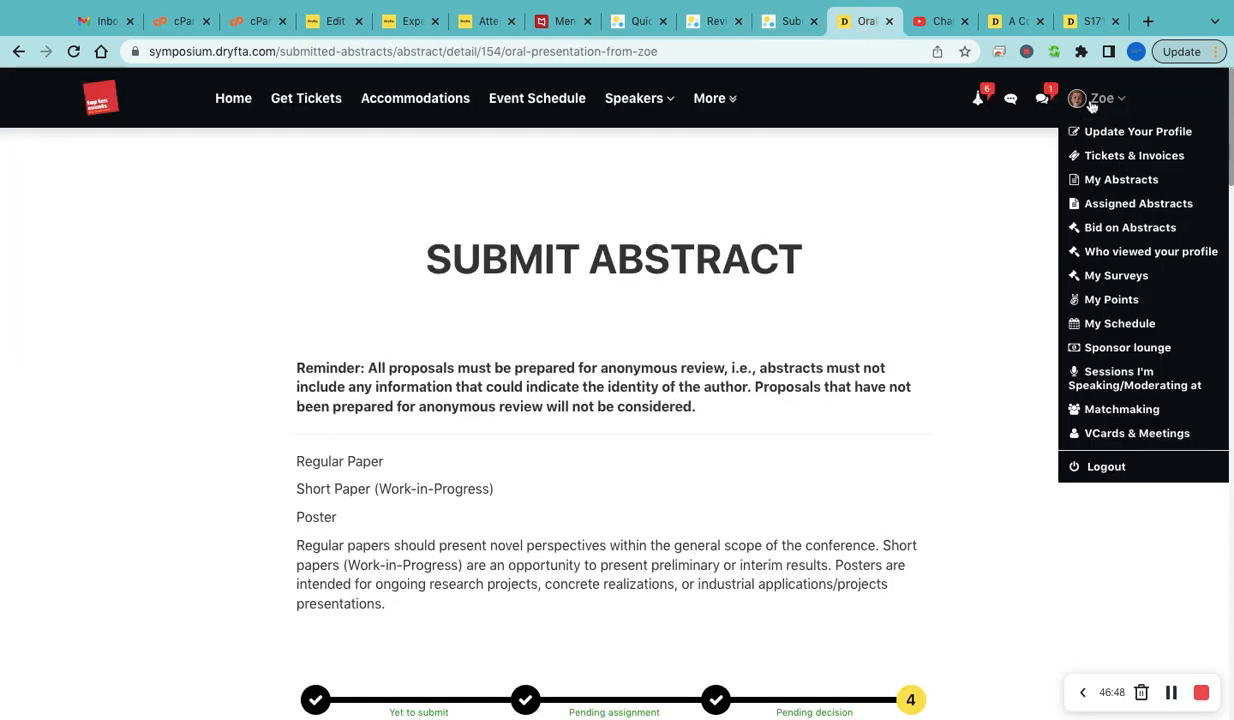
{"action": "left_click", "coordinate": [1124, 204]}
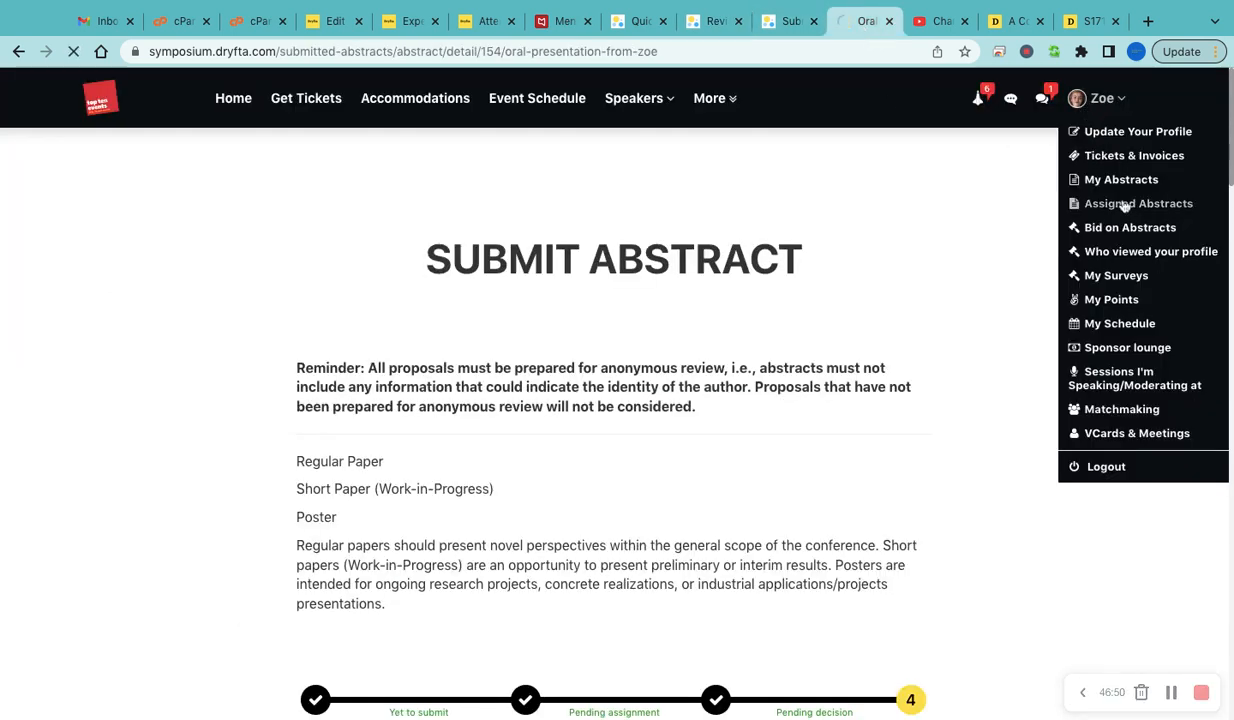
{"action": "scroll", "coordinate": [592, 413], "scroll_direction": "down", "scroll_amount": 3}
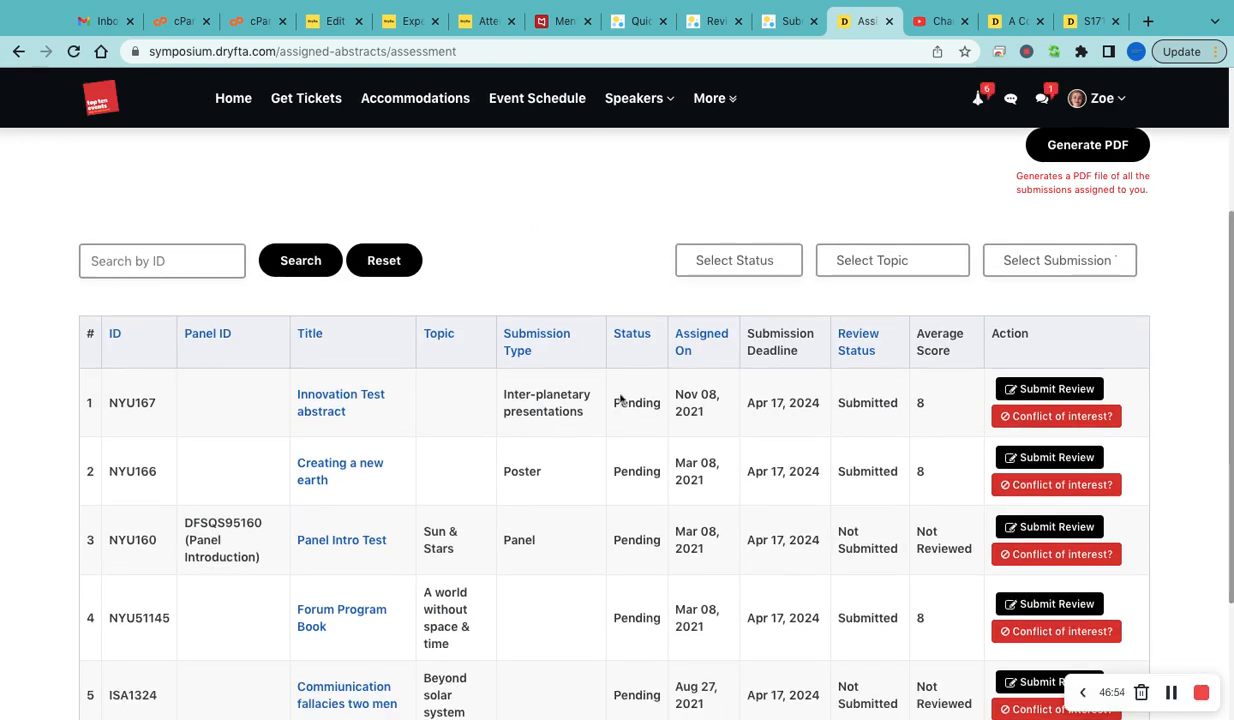
- View the conflict of interest reason form for submission NYU167 and close it without submitting
{"action": "left_click", "coordinate": [1008, 416]}
{"action": "left_click", "coordinate": [1043, 496]}
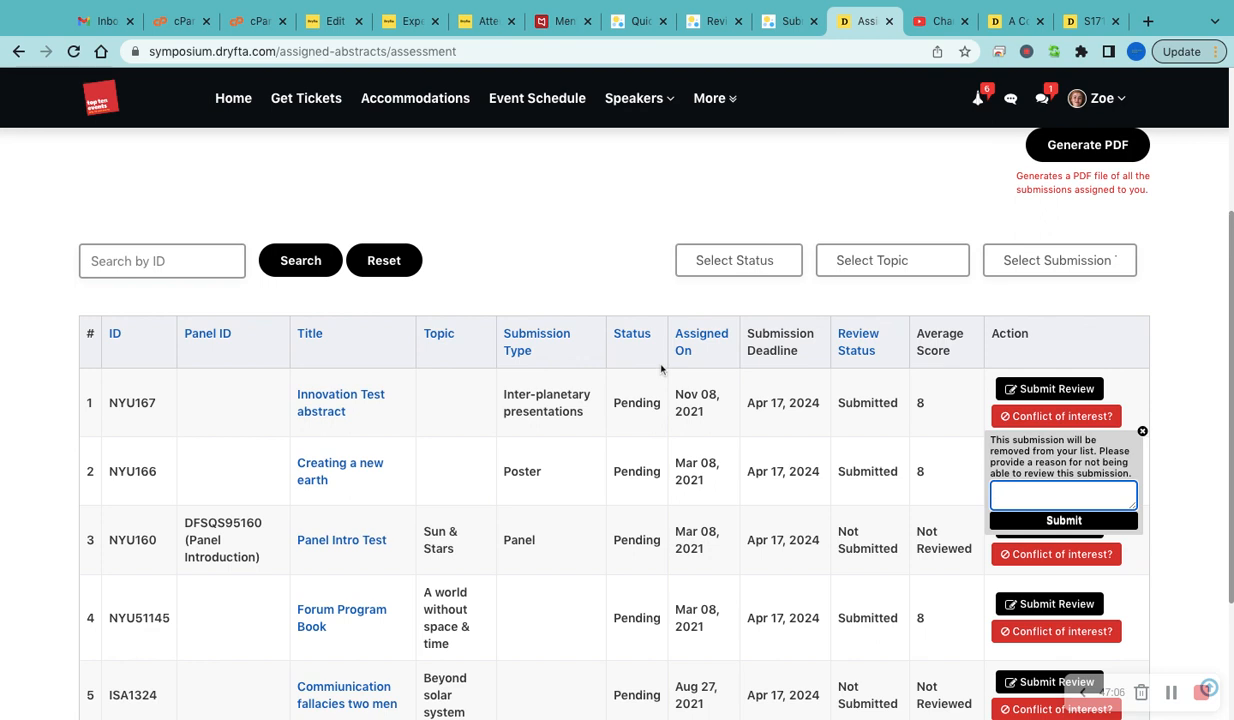
{"action": "left_click", "coordinate": [708, 415]}
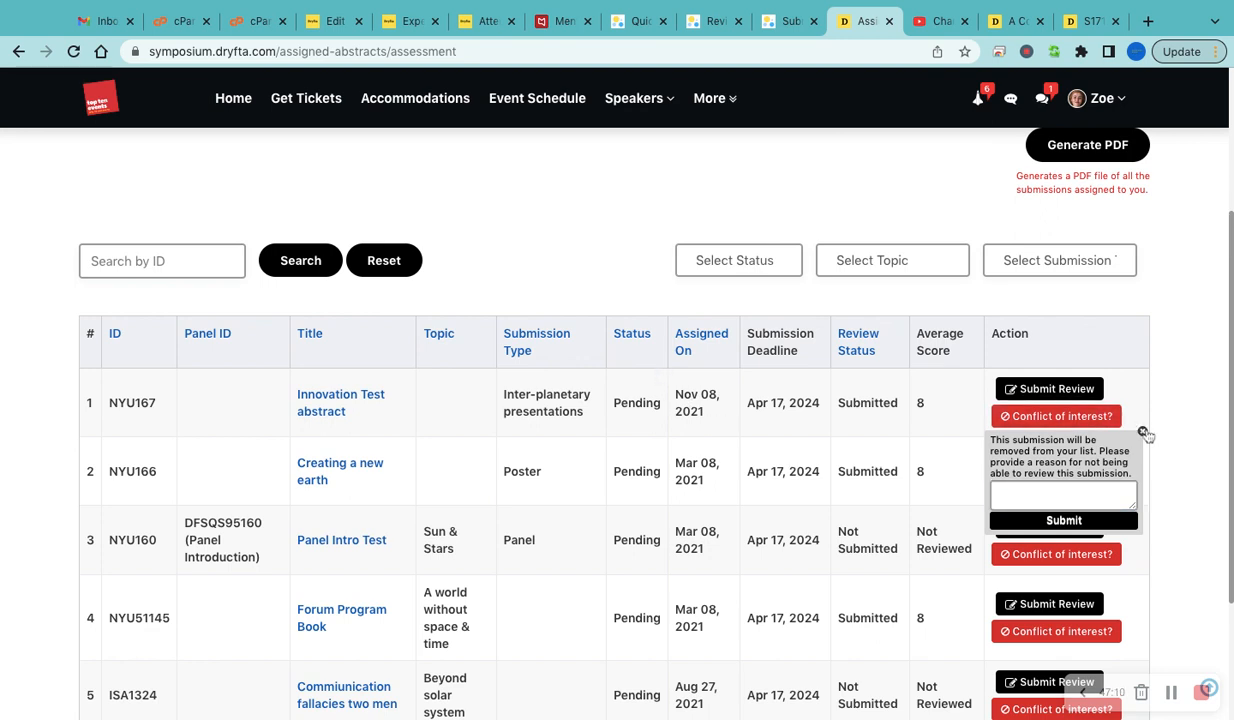
{"action": "left_click", "coordinate": [1142, 431]}
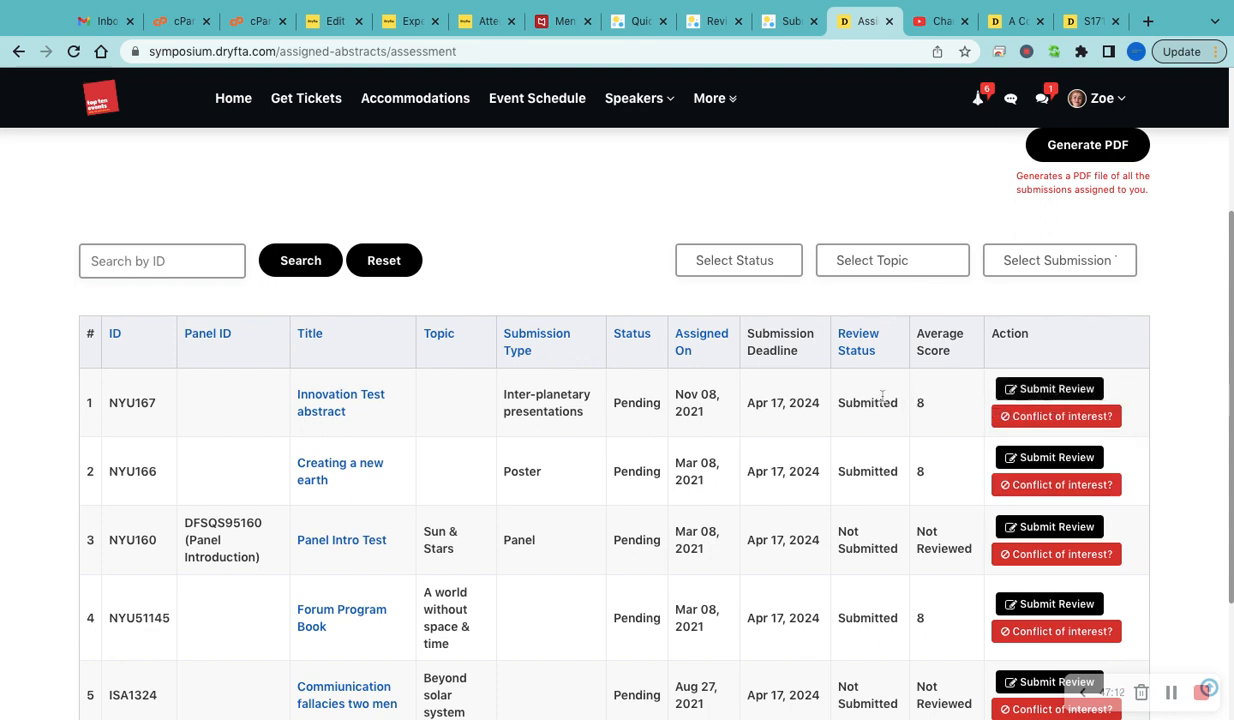
- Open the review submission page for the Innovation Test abstract and read the reviewer instructions
{"action": "left_click", "coordinate": [1020, 391]}
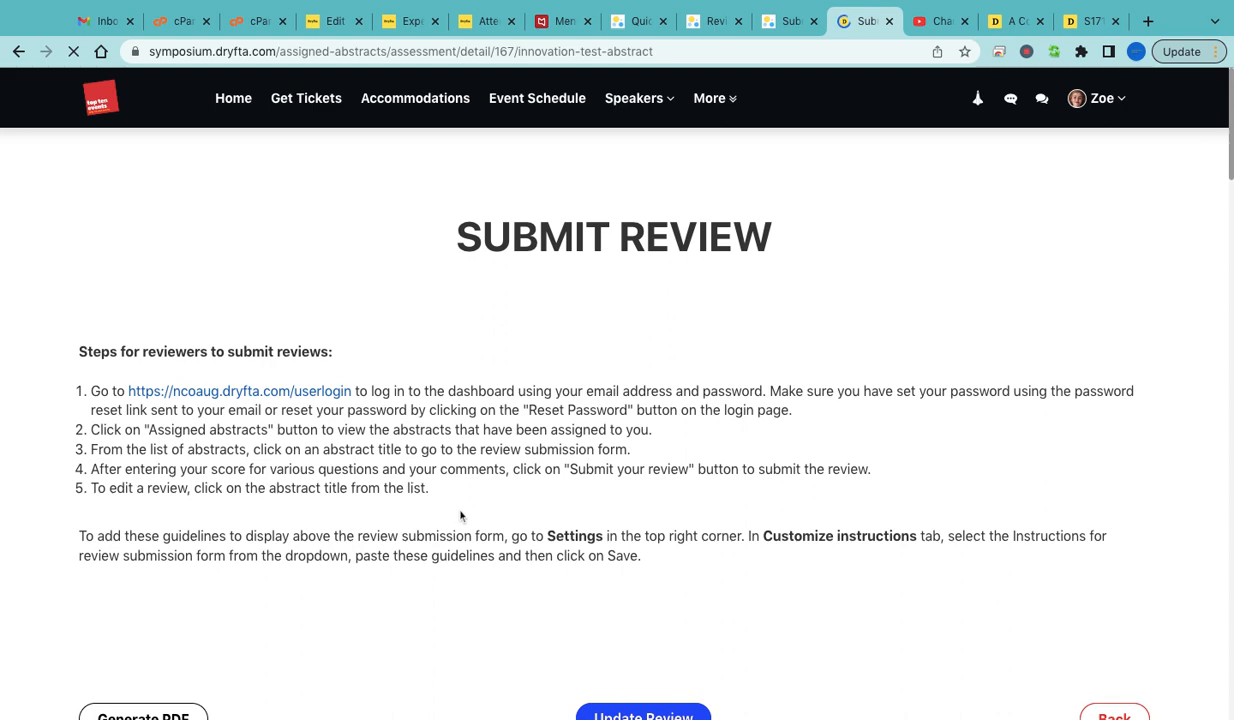
{"action": "left_click_drag", "start_coordinate": [621, 536], "coordinate": [98, 318]}
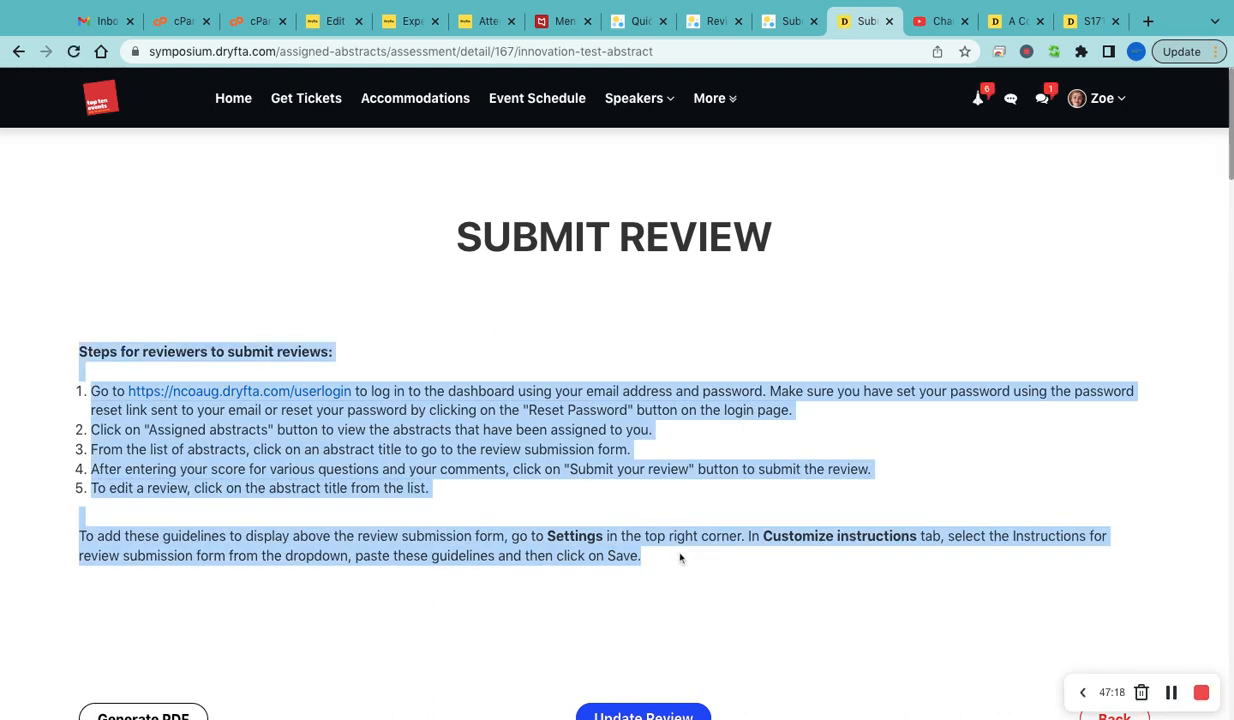
{"action": "left_click", "coordinate": [98, 321]}
- Examine the submission information and the review questions, from the innovation rating through the recommendation to the rebuttals section
{"action": "scroll", "coordinate": [94, 530], "scroll_direction": "down", "scroll_amount": 2}
{"action": "scroll", "coordinate": [94, 530], "scroll_direction": "down", "scroll_amount": 5}
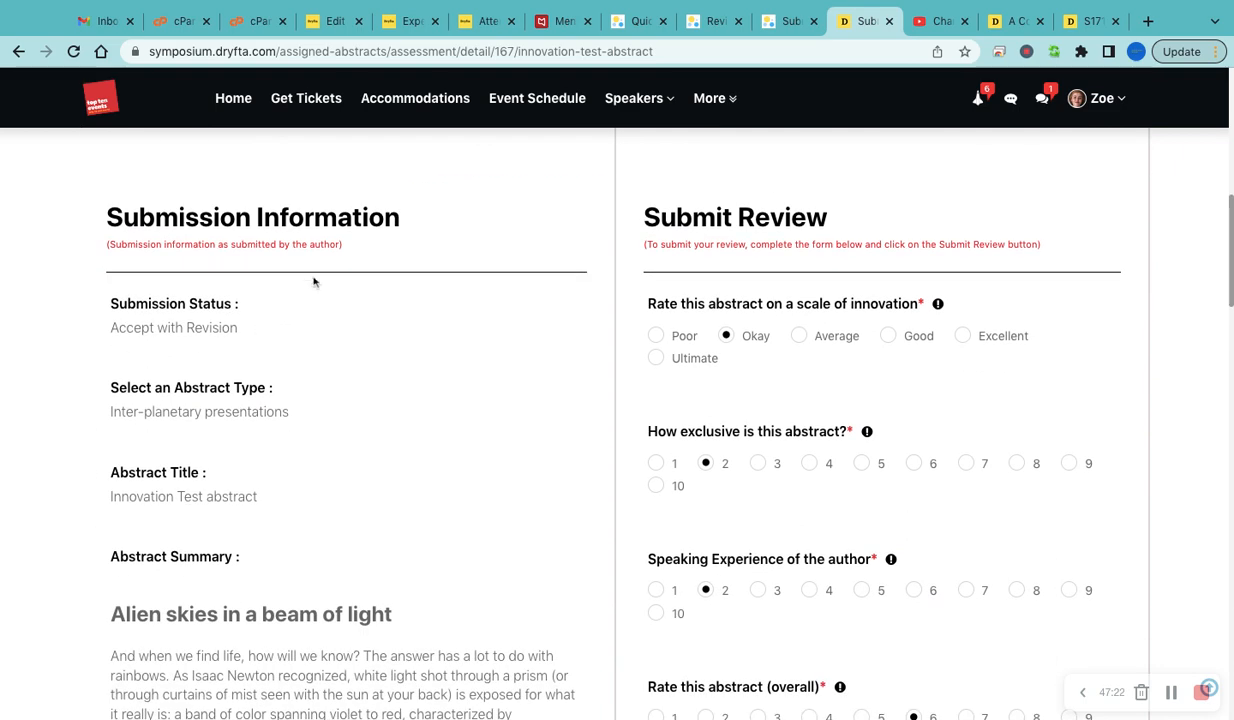
{"action": "scroll", "coordinate": [317, 342], "scroll_direction": "down", "scroll_amount": 4}
{"action": "scroll", "coordinate": [322, 367], "scroll_direction": "up", "scroll_amount": 5}
{"action": "scroll", "coordinate": [770, 320], "scroll_direction": "down", "scroll_amount": 1}
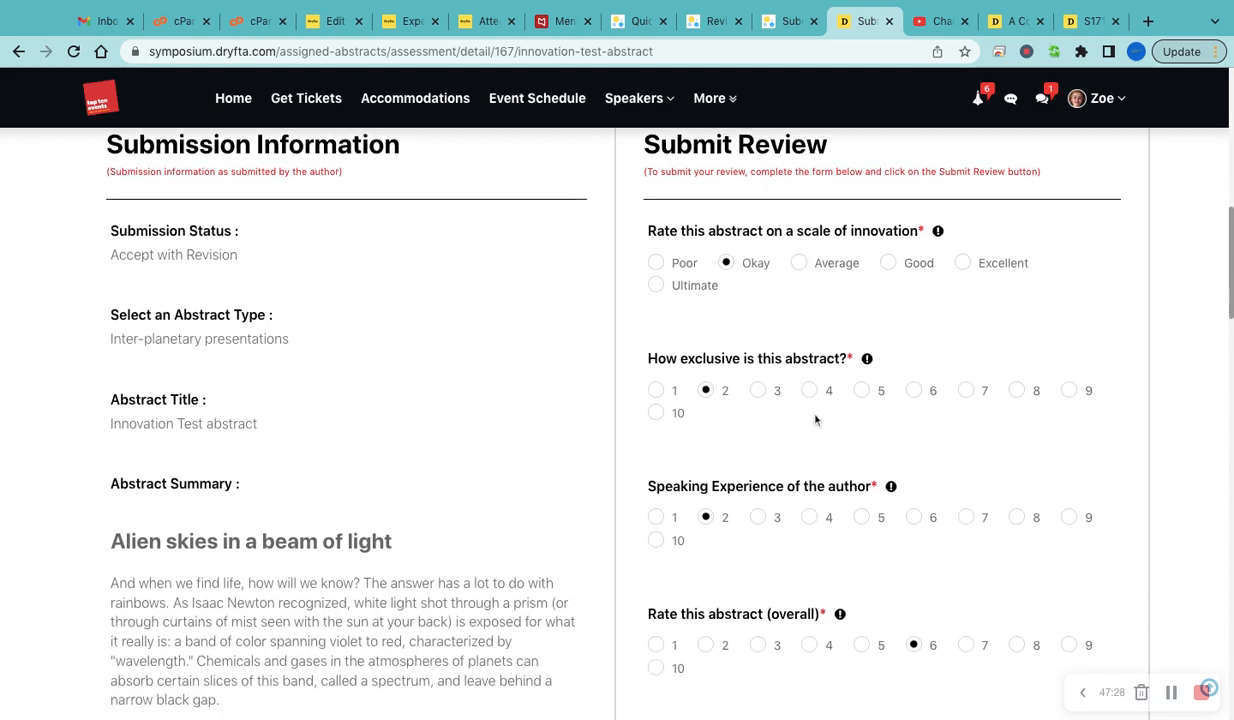
{"action": "scroll", "coordinate": [725, 358], "scroll_direction": "down", "scroll_amount": 1}
{"action": "scroll", "coordinate": [760, 390], "scroll_direction": "down", "scroll_amount": 4}
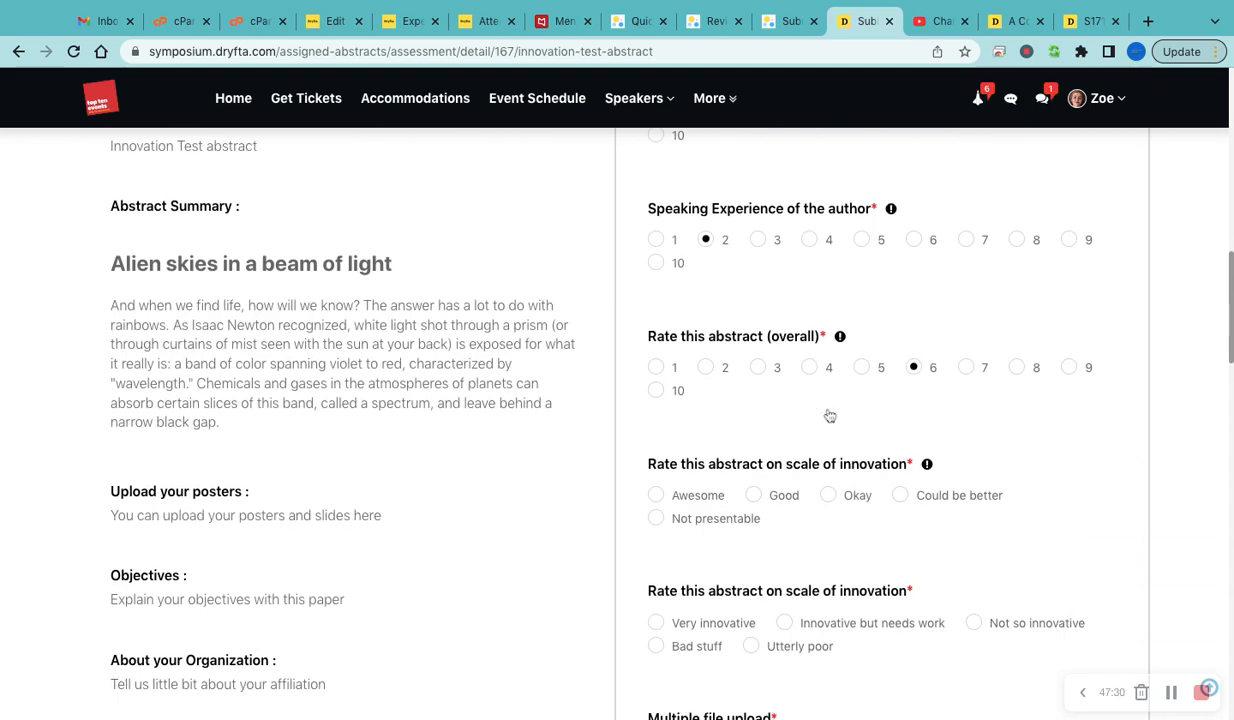
{"action": "scroll", "coordinate": [770, 435], "scroll_direction": "down", "scroll_amount": 1}
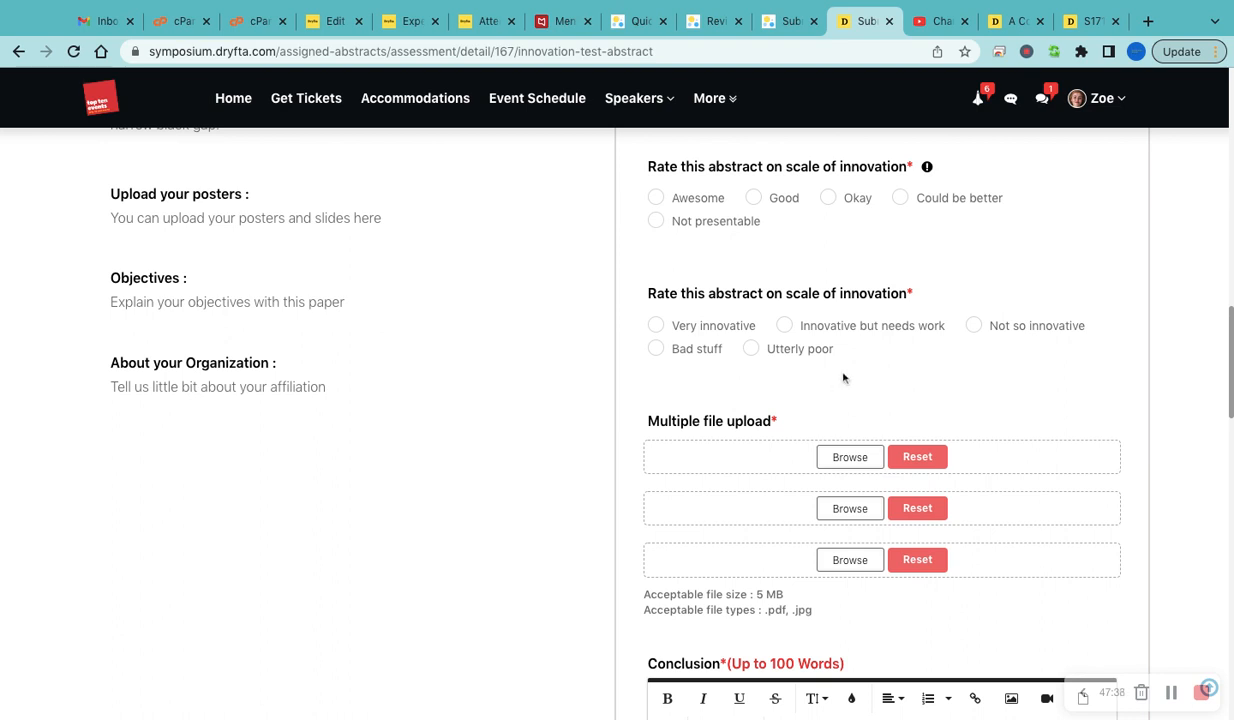
{"action": "scroll", "coordinate": [843, 378], "scroll_direction": "down", "scroll_amount": 5}
{"action": "scroll", "coordinate": [843, 378], "scroll_direction": "down", "scroll_amount": 2}
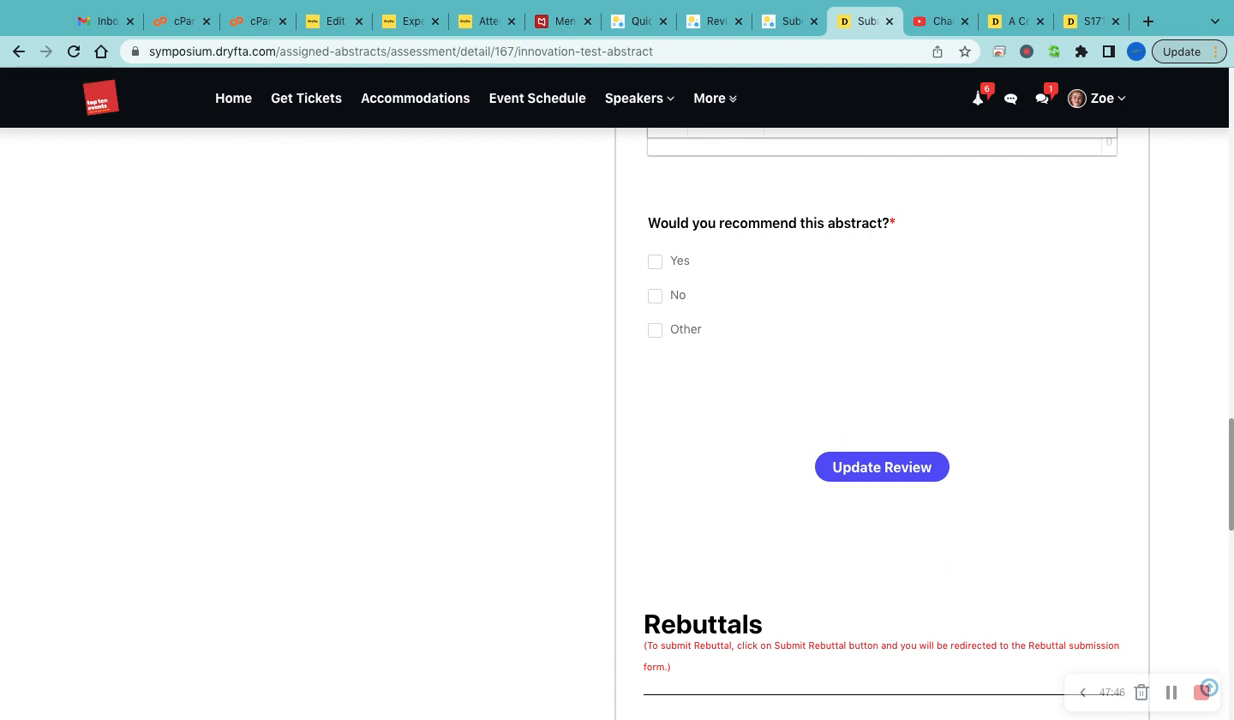
{"action": "scroll", "coordinate": [777, 418], "scroll_direction": "down", "scroll_amount": 3}
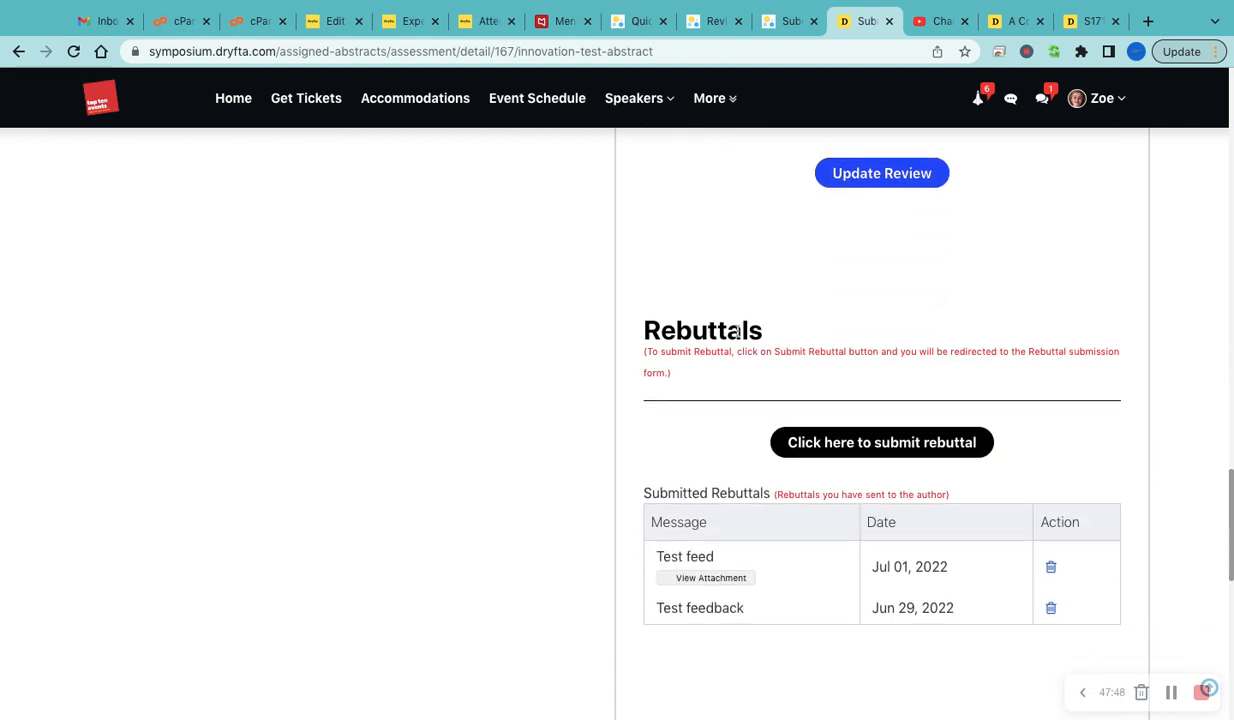
- View the Submit Rebuttal form with its message, file upload and status options, and close it without submitting
{"action": "left_click", "coordinate": [841, 390]}
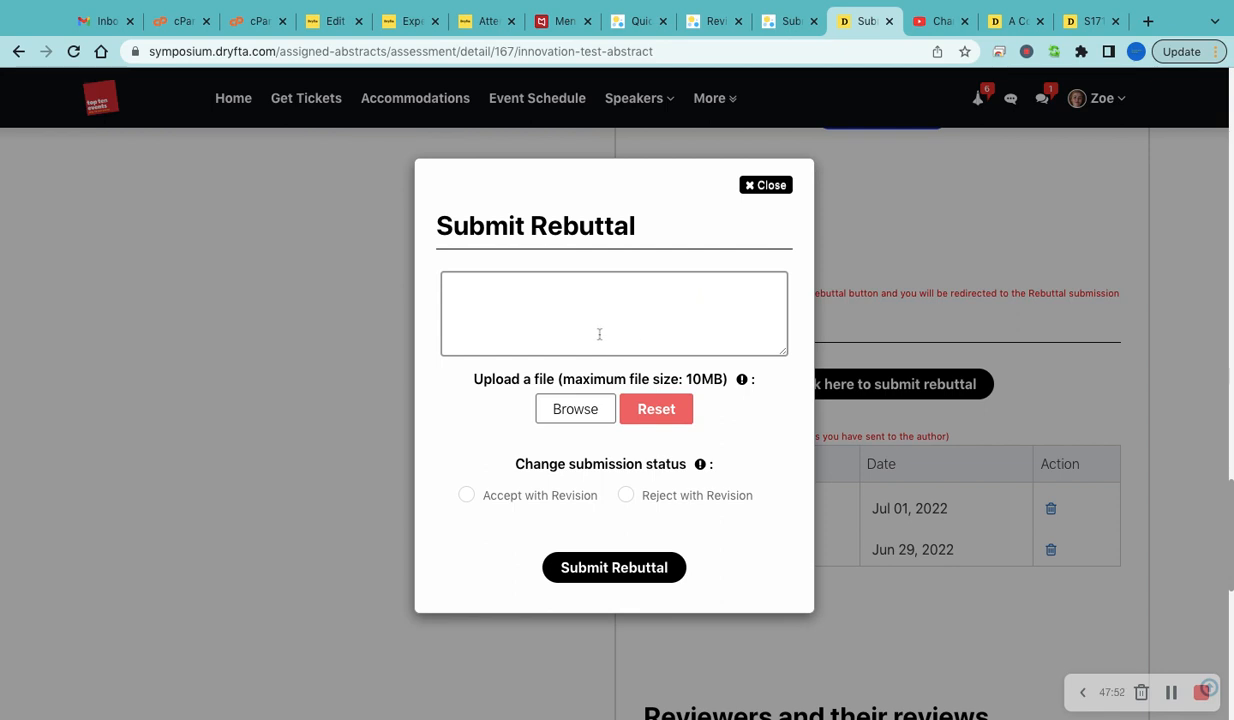
{"action": "left_click", "coordinate": [548, 283]}
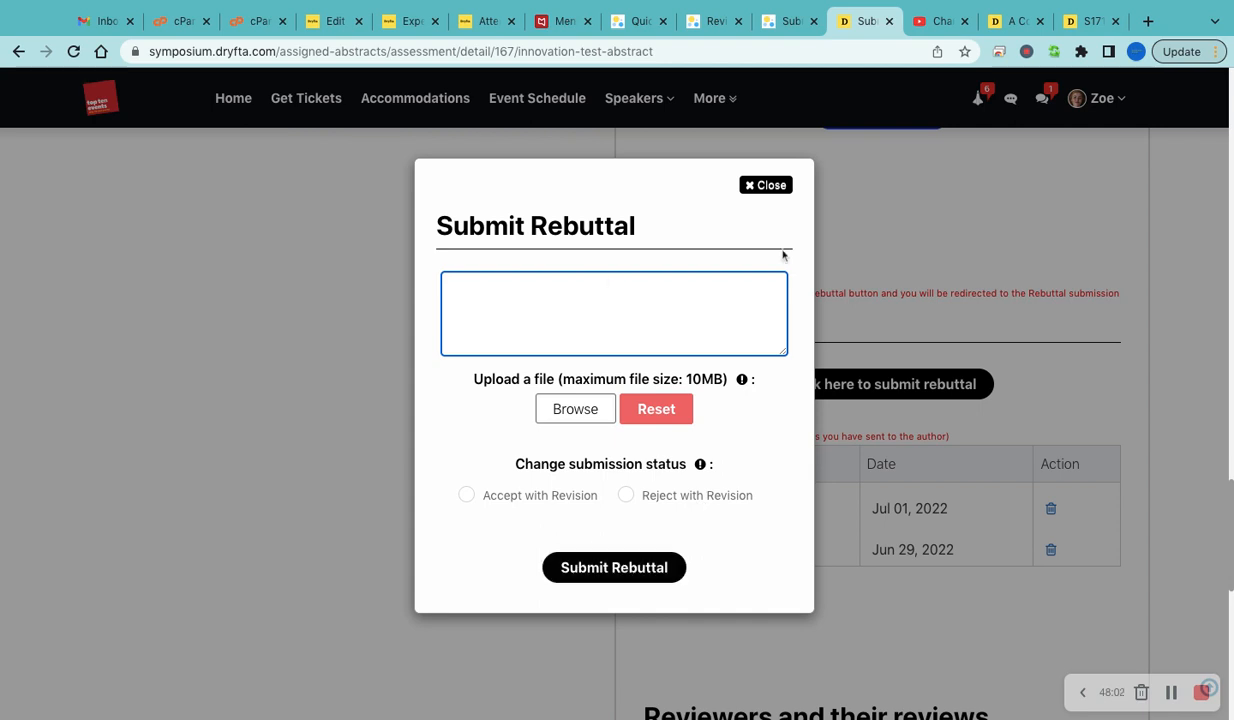
{"action": "left_click", "coordinate": [766, 185]}
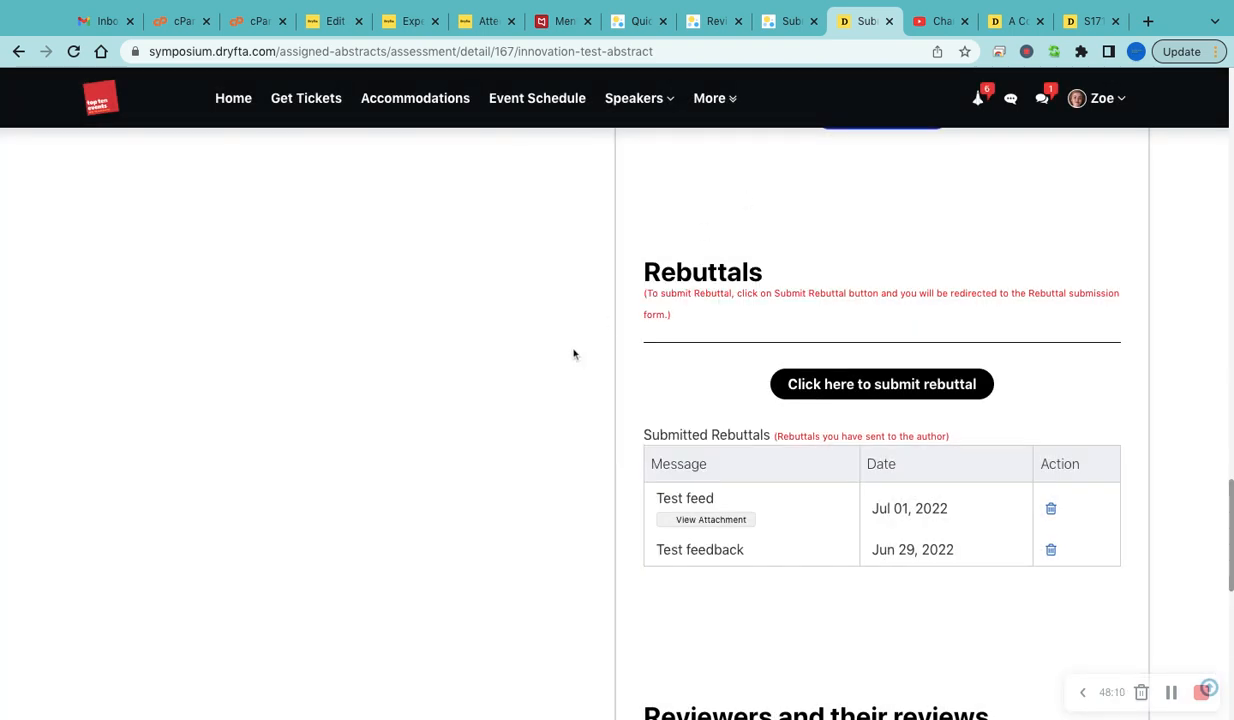
- Open the discussion with other reviewers for the Innovation Test abstract and subscribe to it
{"action": "scroll", "coordinate": [573, 354], "scroll_direction": "down", "scroll_amount": 5}
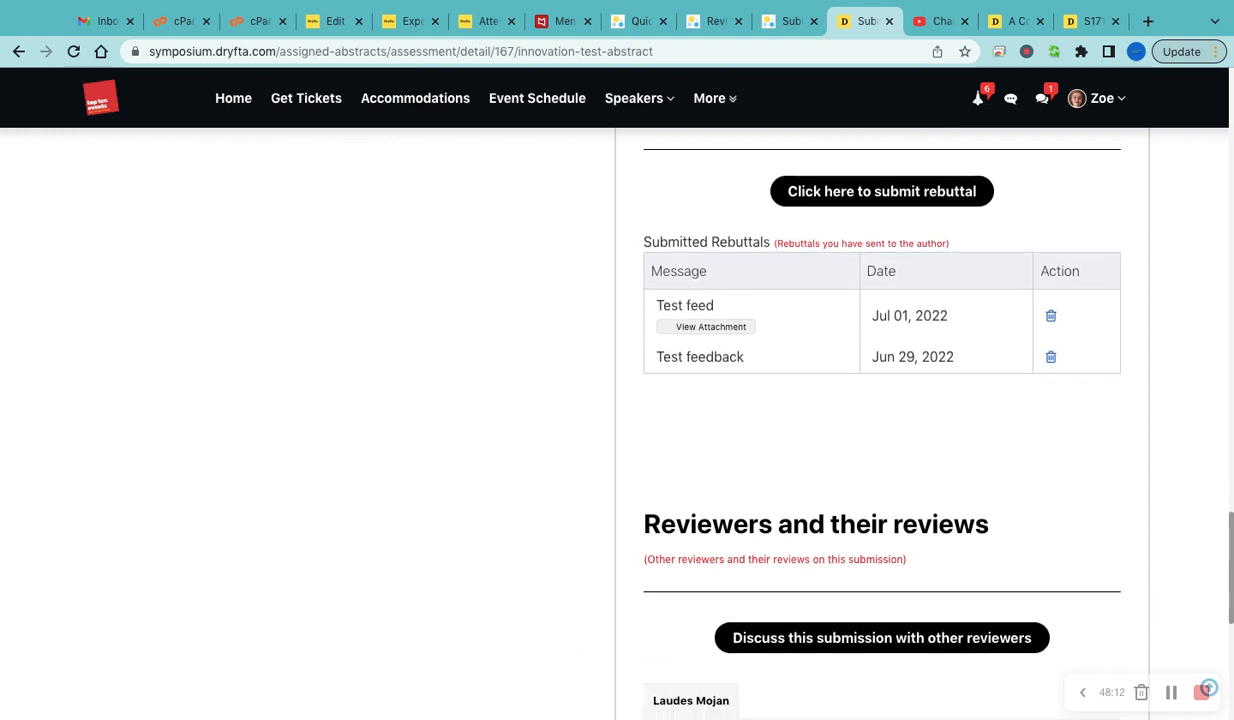
{"action": "scroll", "coordinate": [815, 400], "scroll_direction": "down", "scroll_amount": 1}
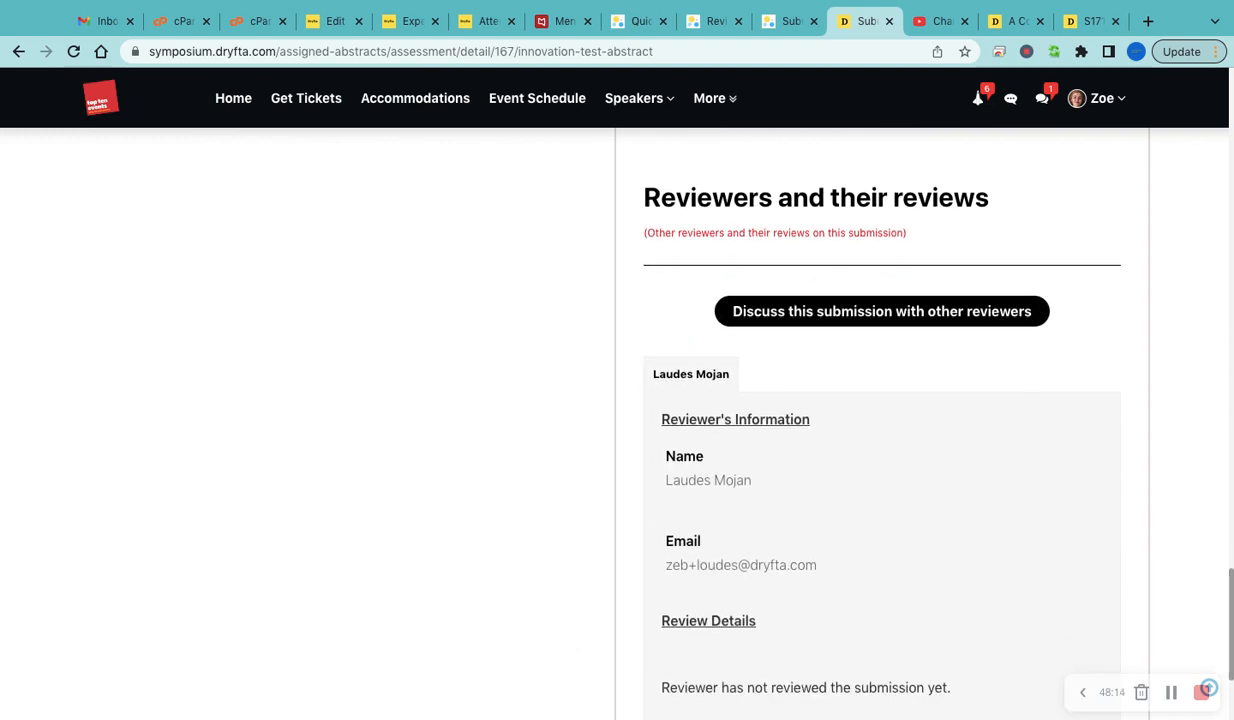
{"action": "left_click", "coordinate": [815, 312]}
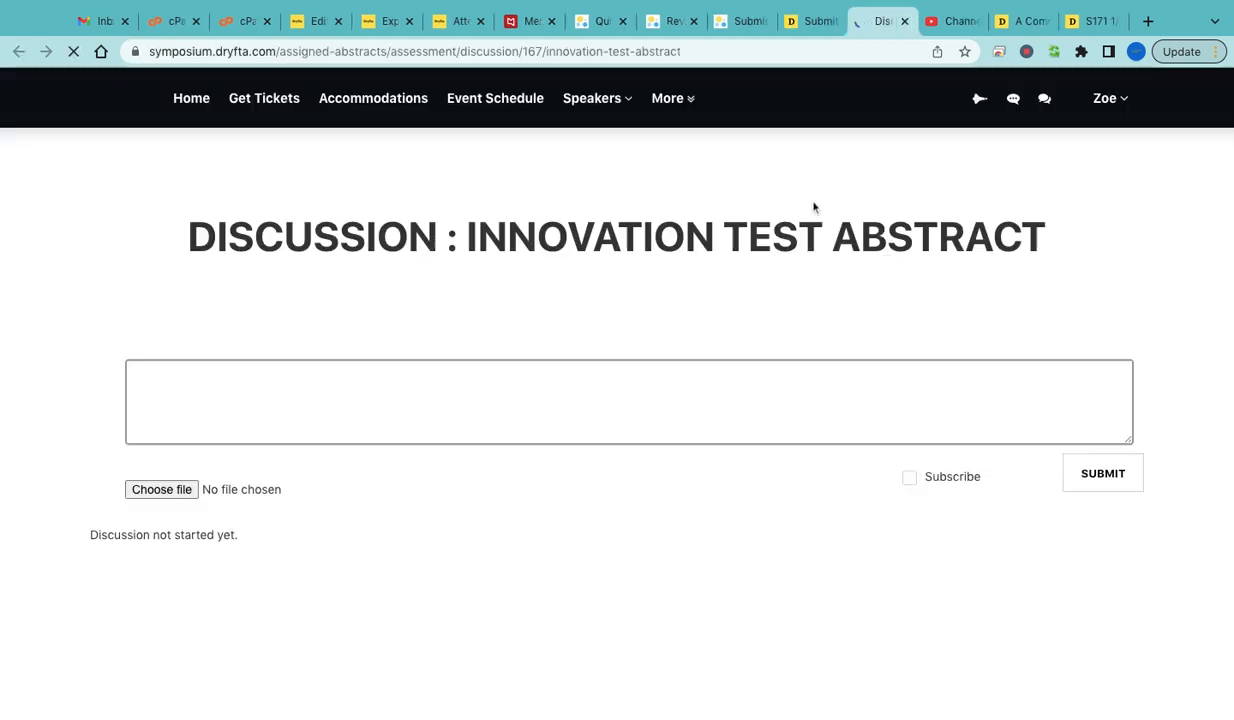
{"action": "left_click", "coordinate": [512, 419]}
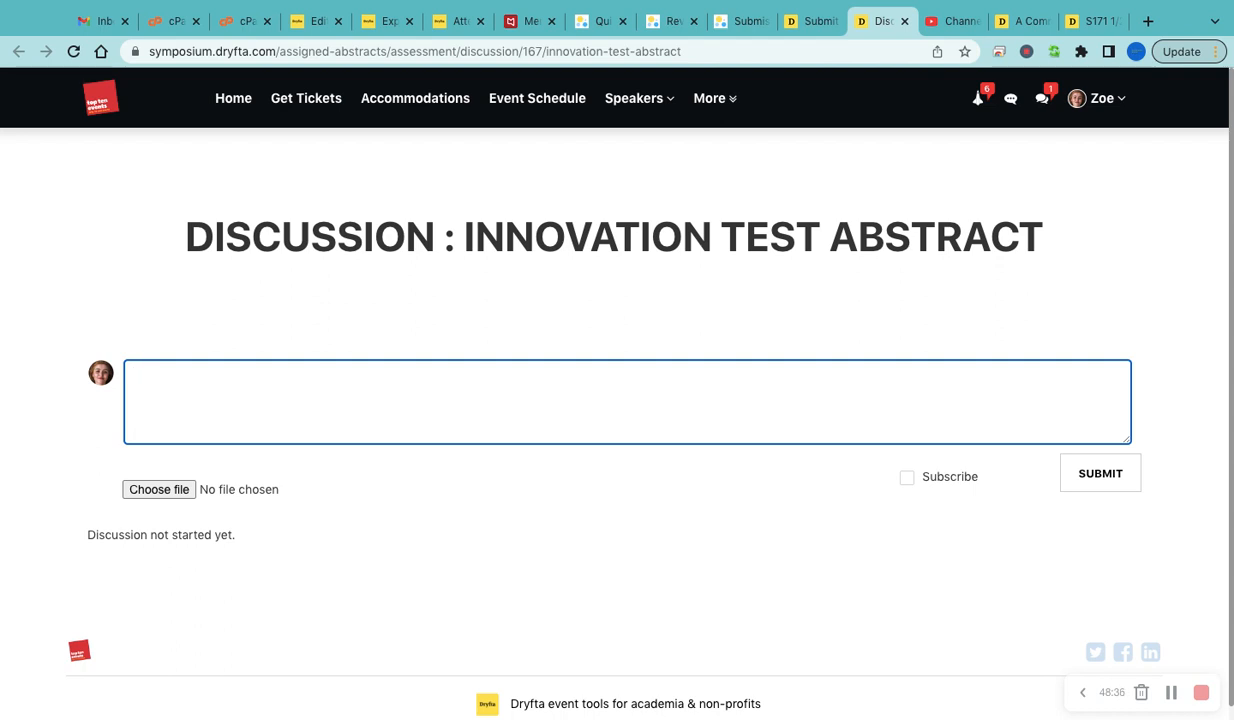
{"action": "left_click", "coordinate": [907, 478]}
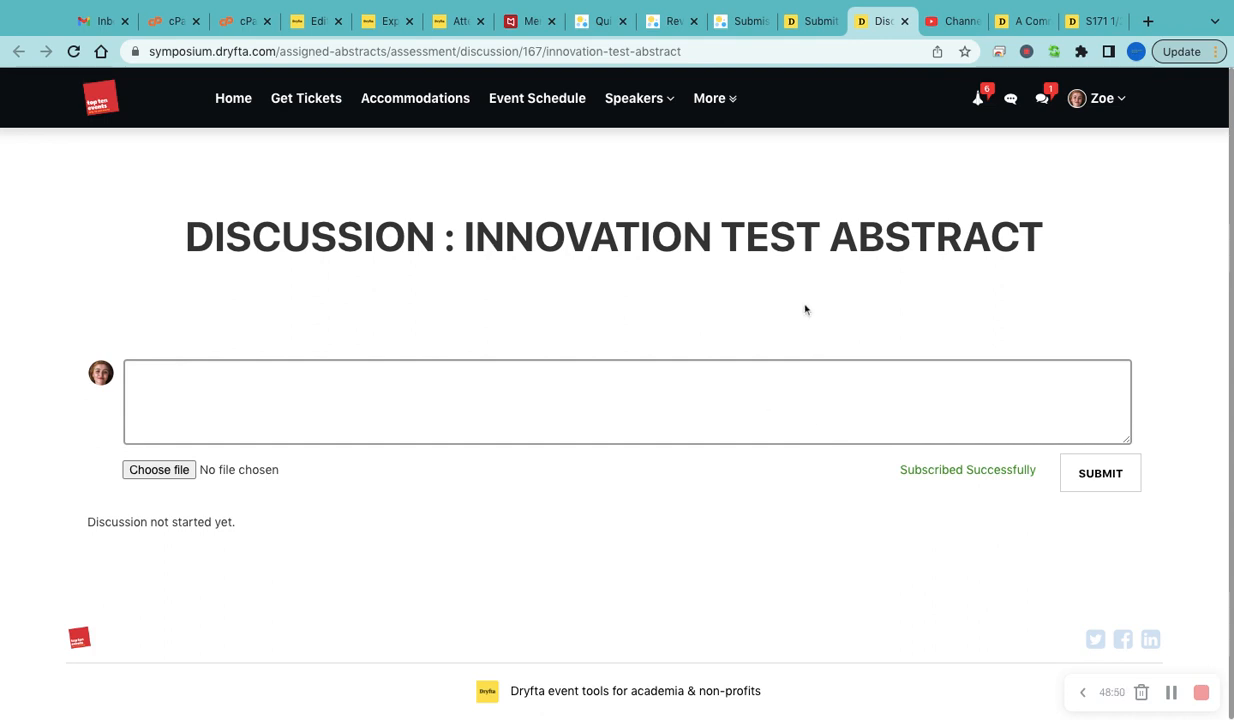
- Leave the discussion for the Innovation Test abstract's review page and return from there to the list of assigned abstracts
{"action": "left_click", "coordinate": [810, 30]}
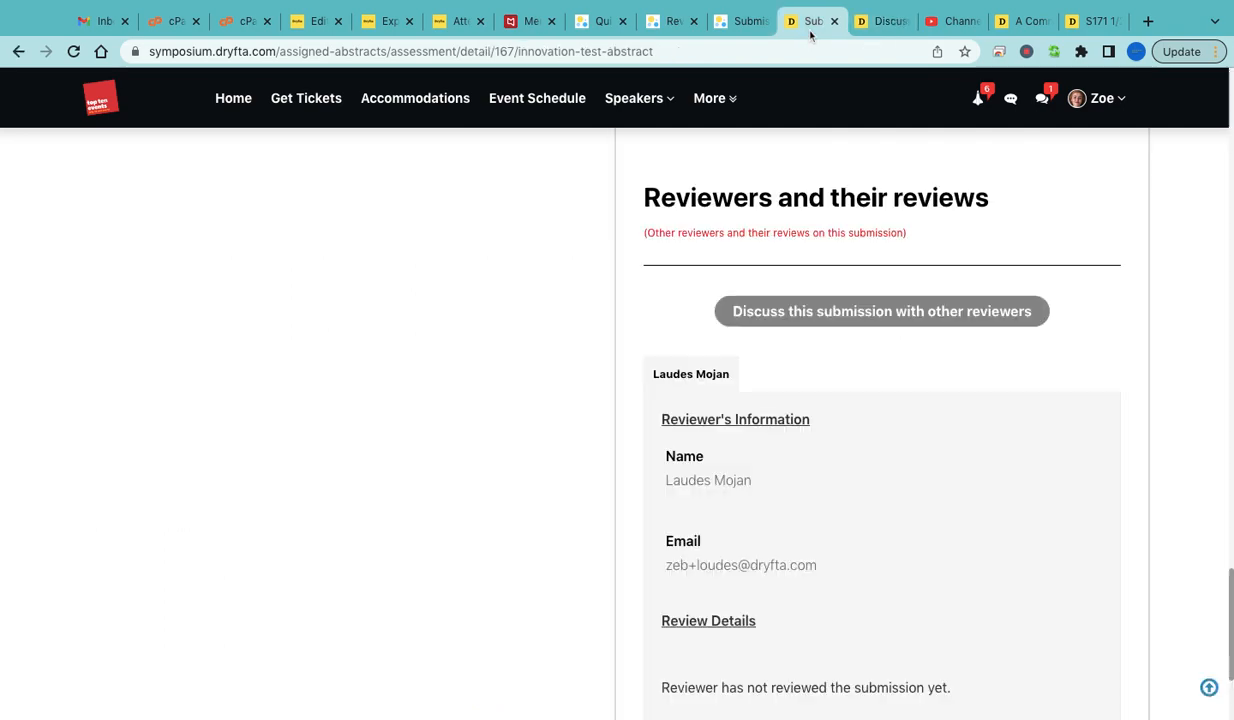
{"action": "scroll", "coordinate": [772, 479], "scroll_direction": "up", "scroll_amount": 10}
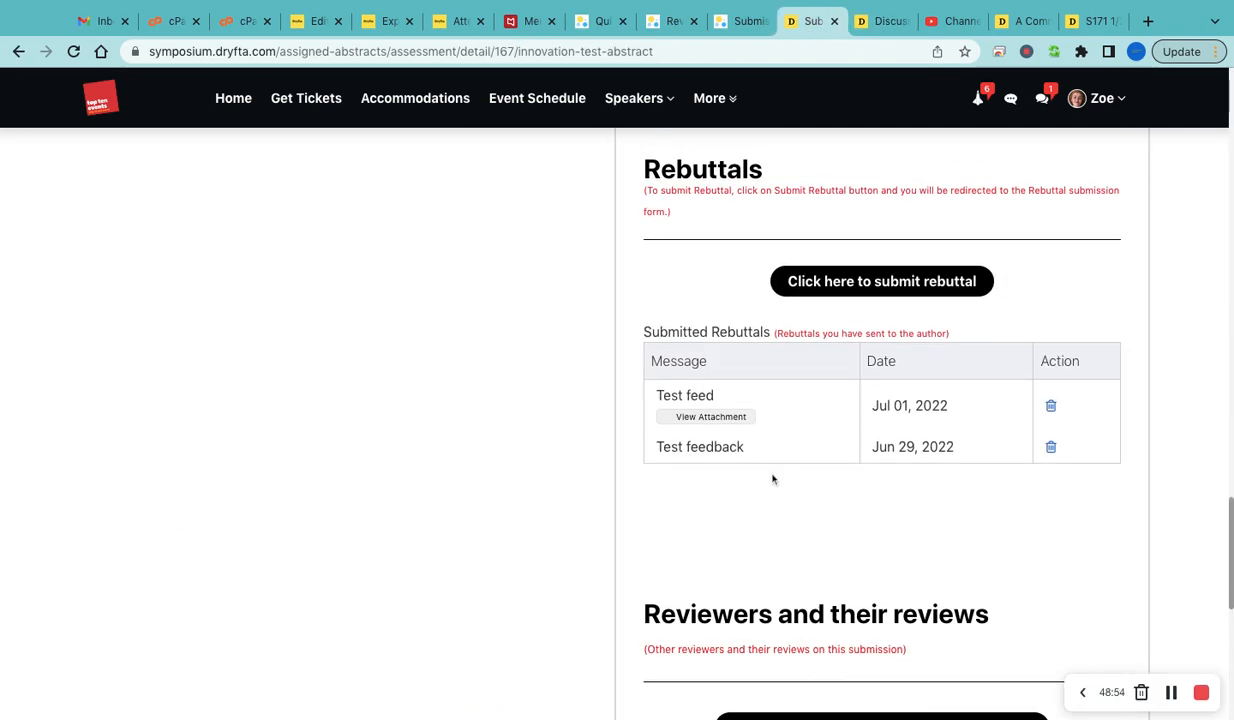
{"action": "scroll", "coordinate": [772, 479], "scroll_direction": "up", "scroll_amount": 10}
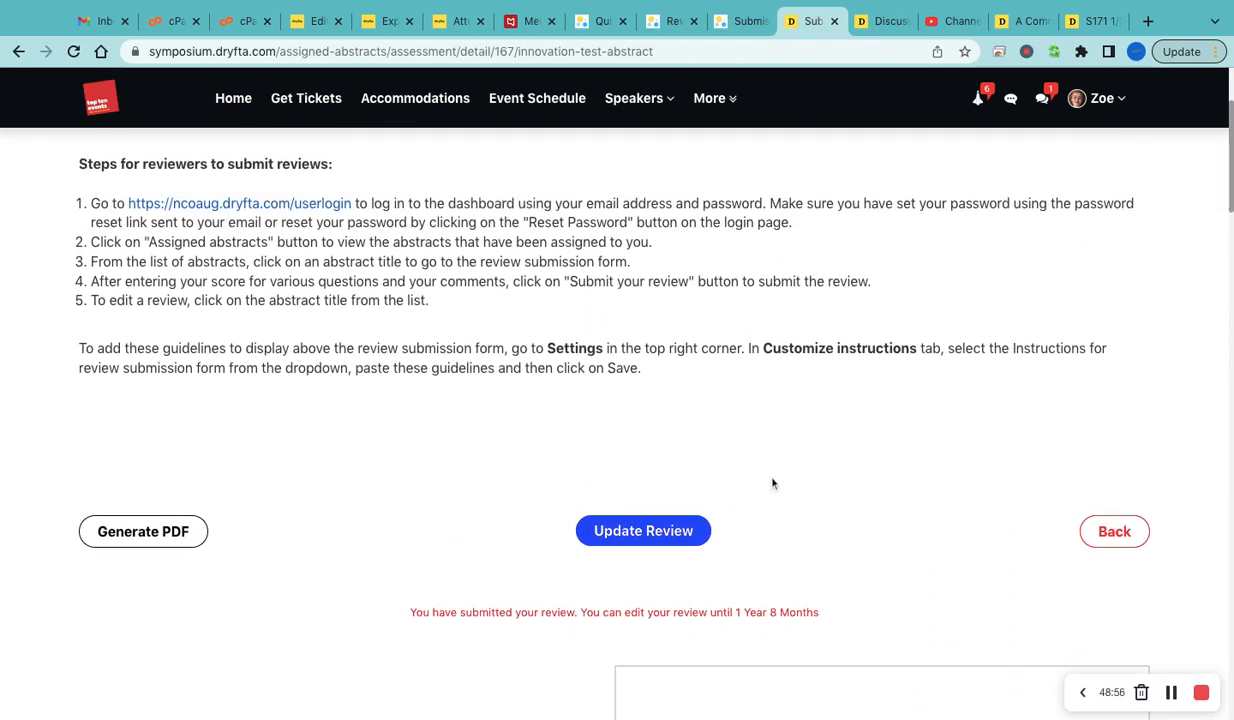
{"action": "scroll", "coordinate": [772, 483], "scroll_direction": "up", "scroll_amount": 2}
{"action": "scroll", "coordinate": [772, 483], "scroll_direction": "down", "scroll_amount": 4}
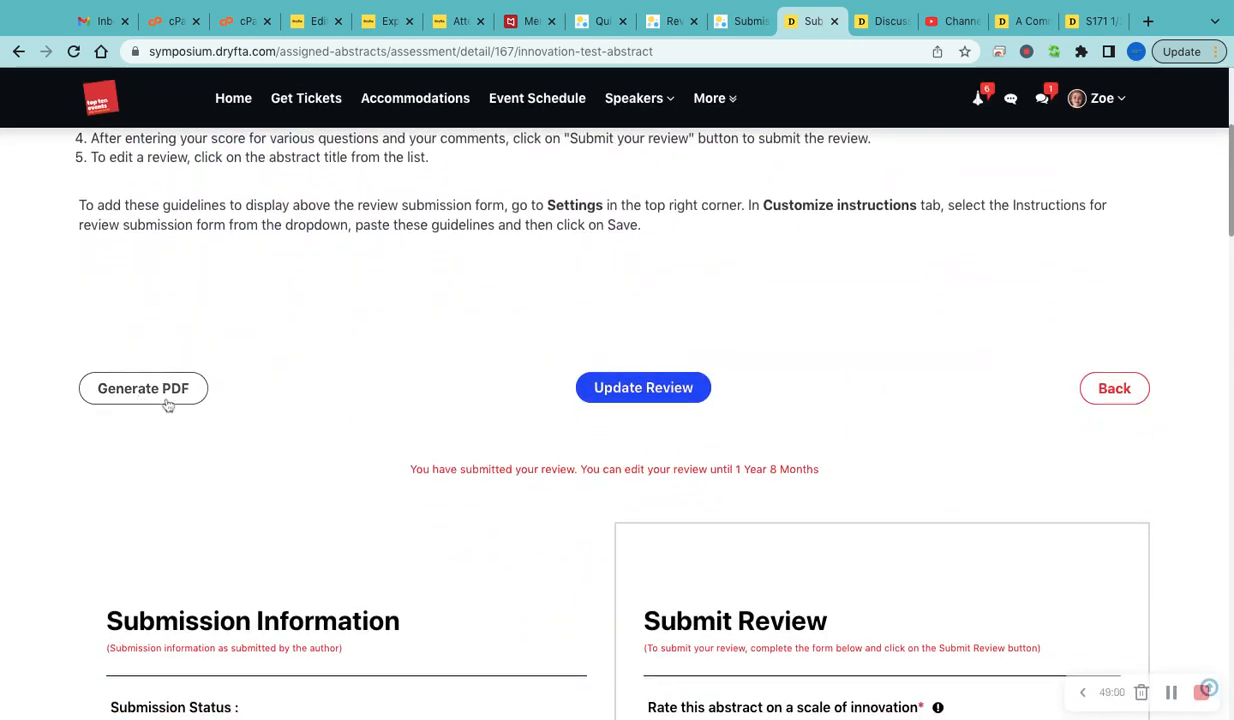
{"action": "left_click", "coordinate": [612, 388]}
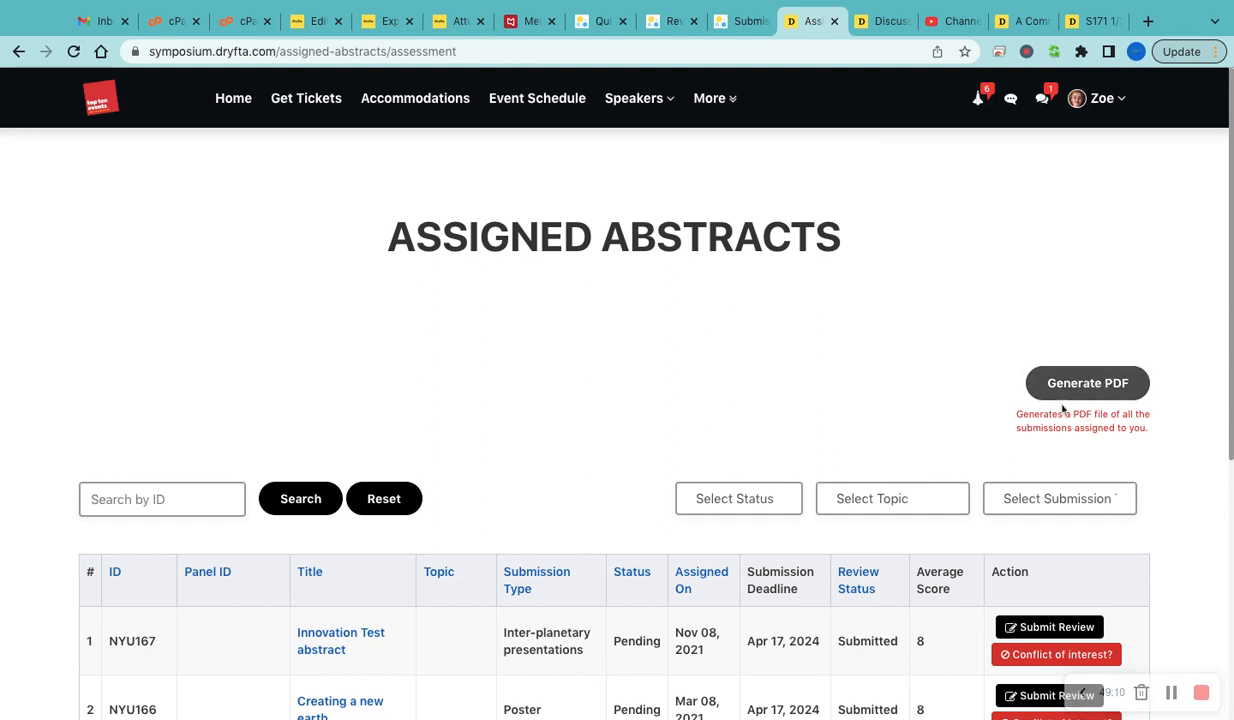
- Examine the assigned abstracts list, including its PDF option, search and filters, review status, average score and the actions for each abstract
{"action": "scroll", "coordinate": [744, 353], "scroll_direction": "down", "scroll_amount": 2}
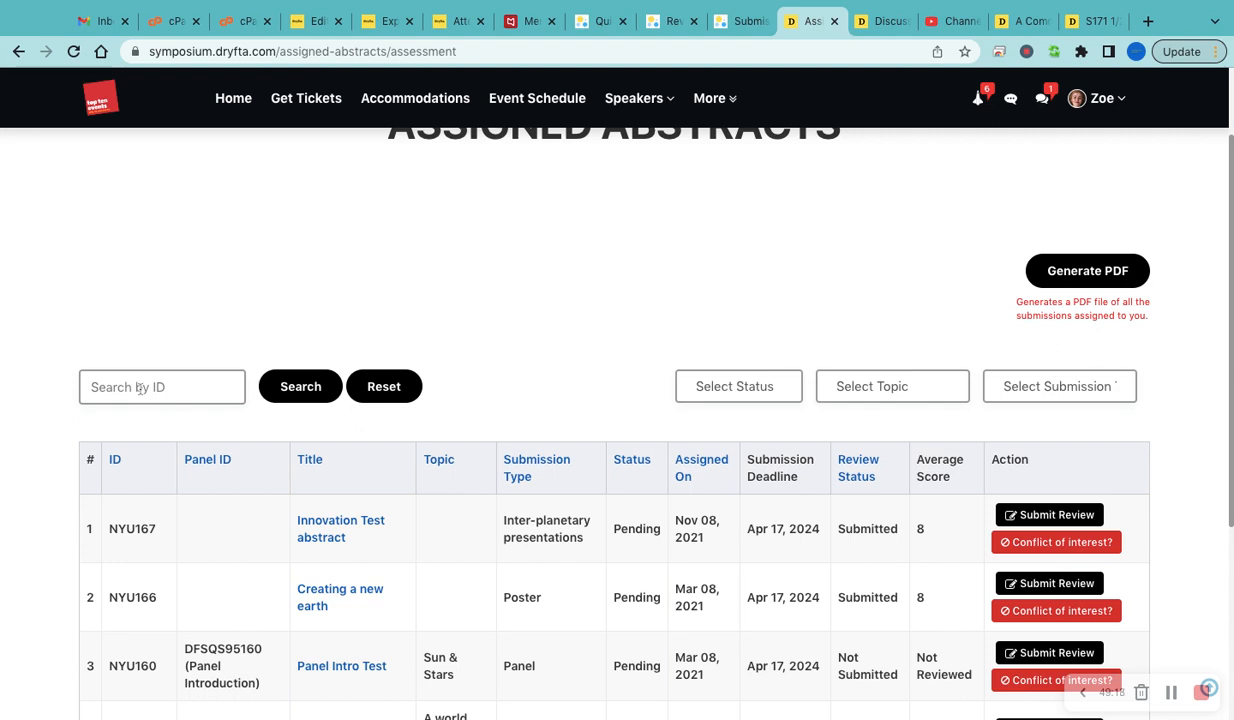
{"action": "scroll", "coordinate": [687, 480], "scroll_direction": "down", "scroll_amount": 3}
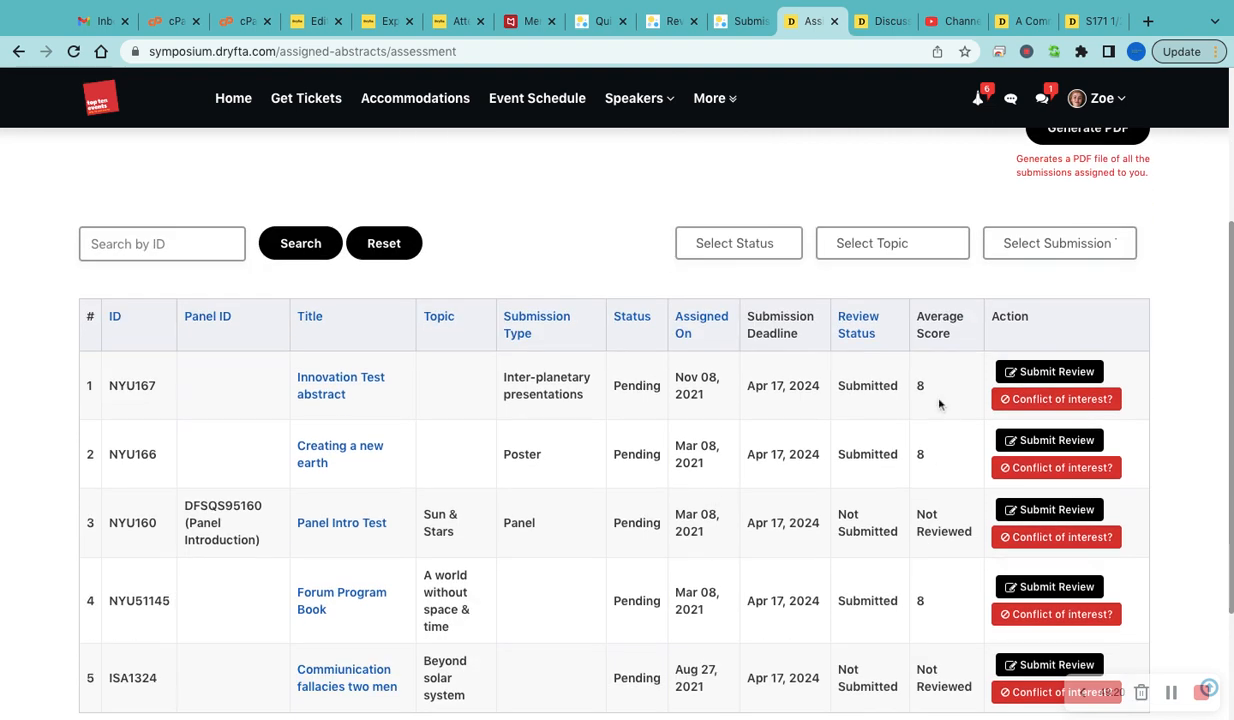
{"action": "scroll", "coordinate": [643, 455], "scroll_direction": "down", "scroll_amount": 2}
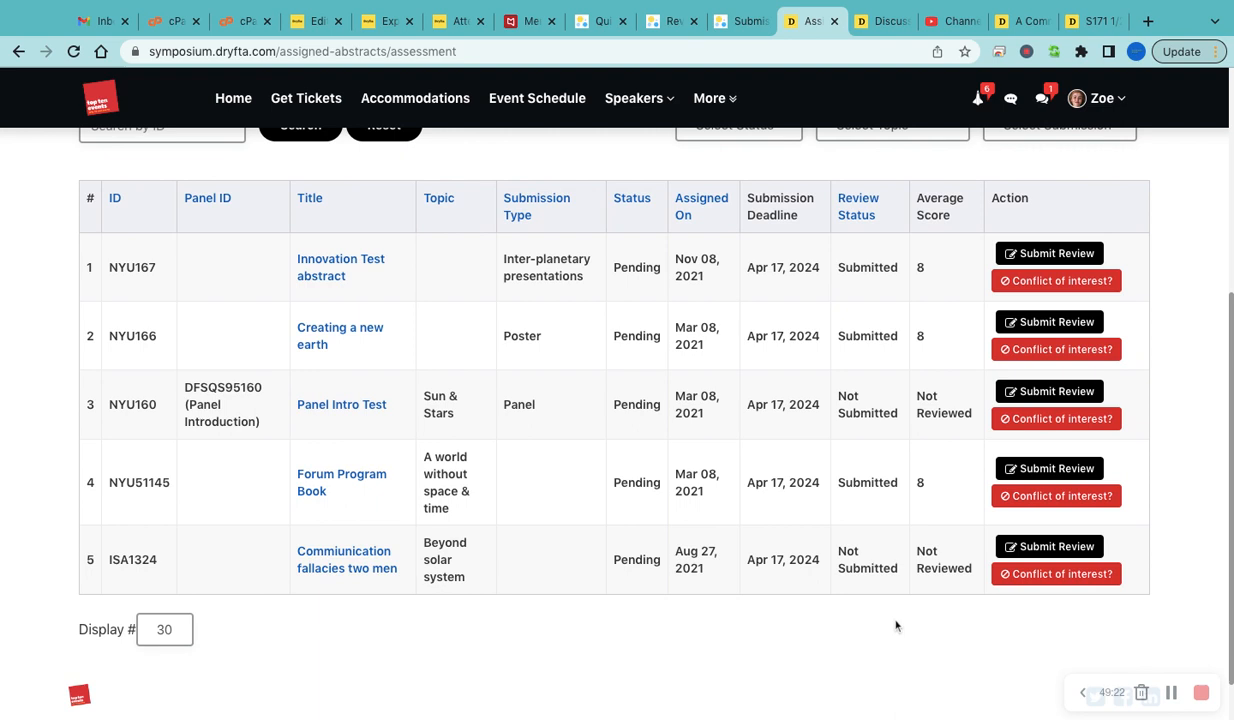